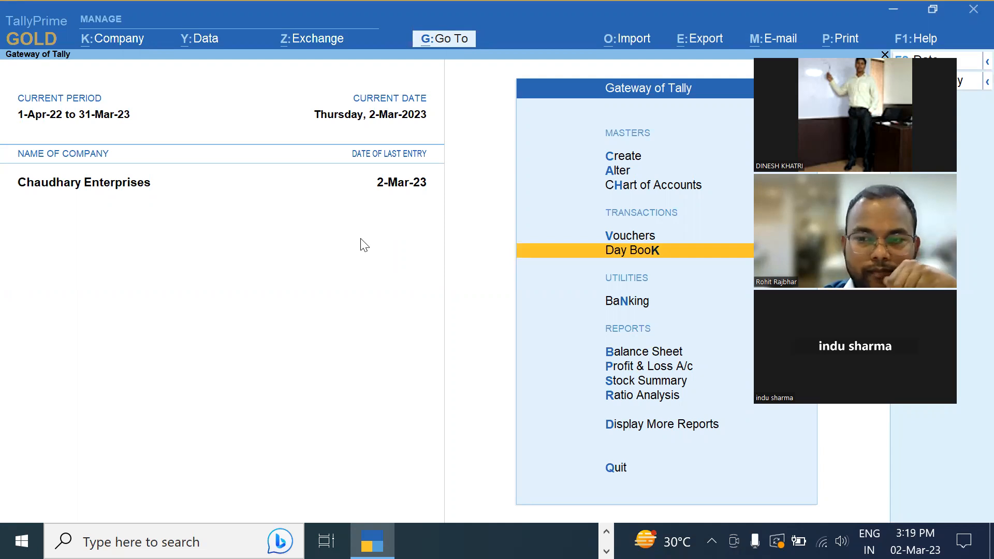
From Company Features, enter the Enable GST setting to list the Delhi and Haryana registrations
click(120, 46)
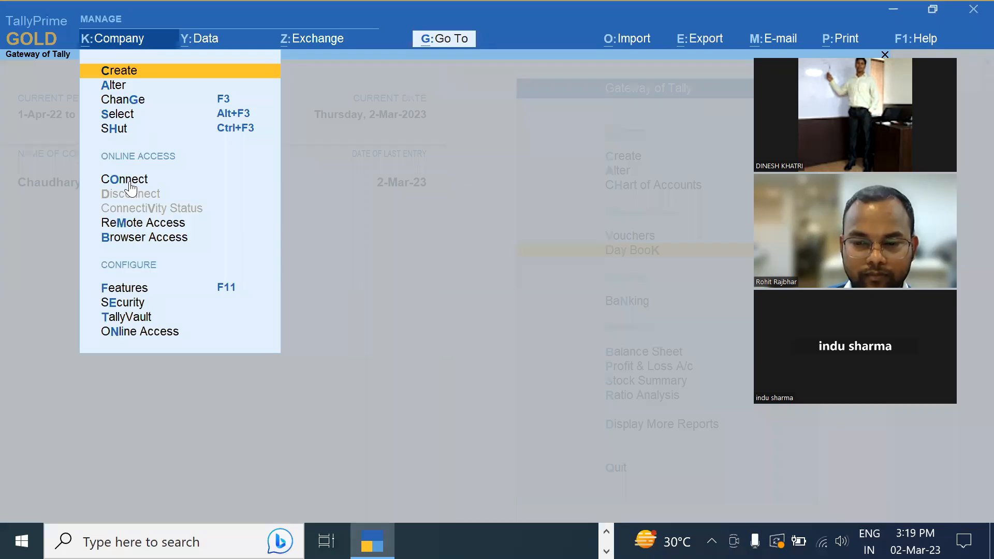
click(130, 290)
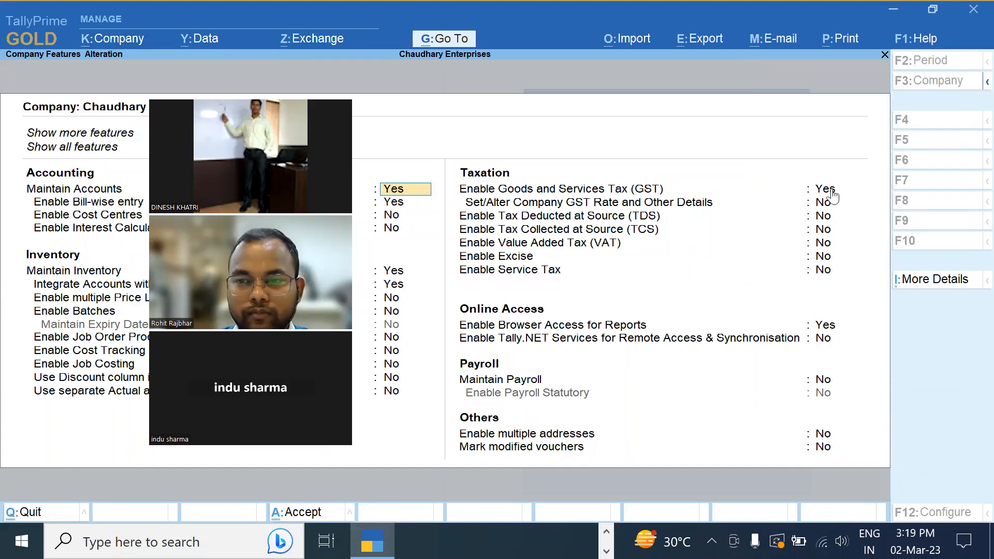
click(827, 203)
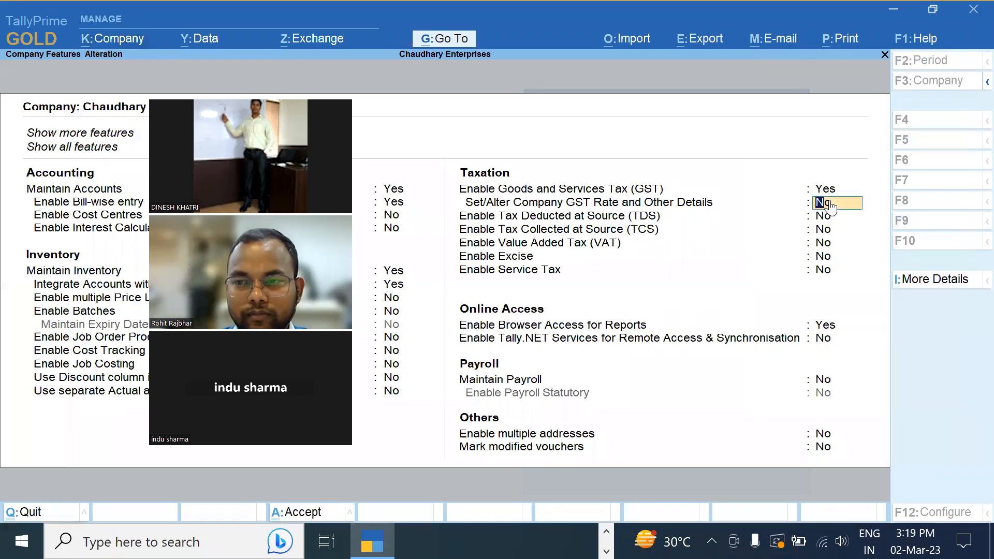
key(Up)
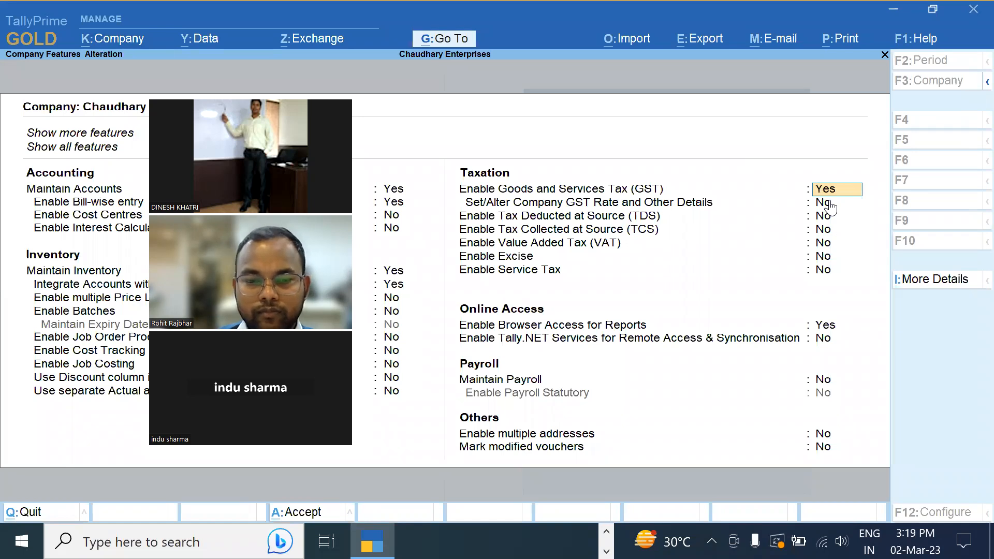
key(Return)
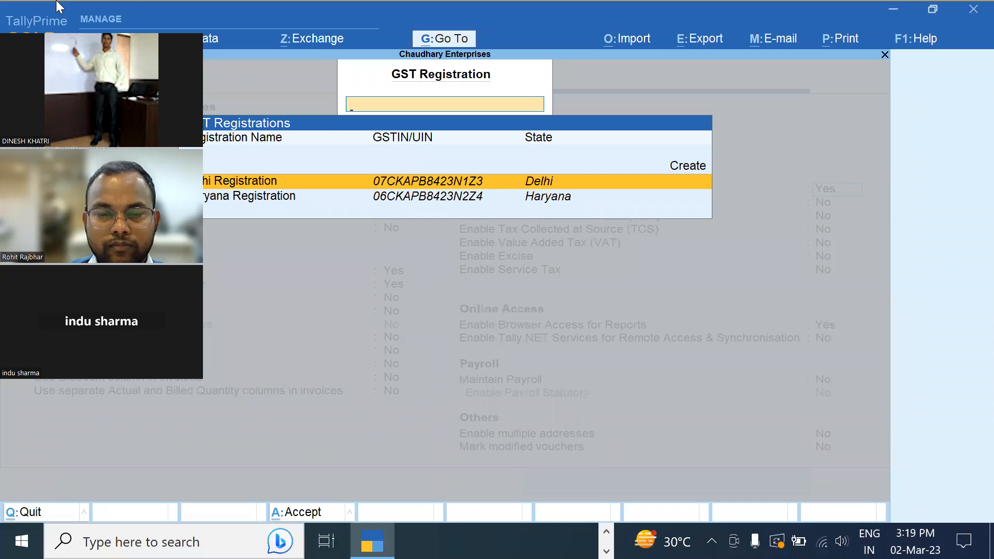
Open the Delhi registration's GST details, quit once, and reopen them at the registration status
key(Return)
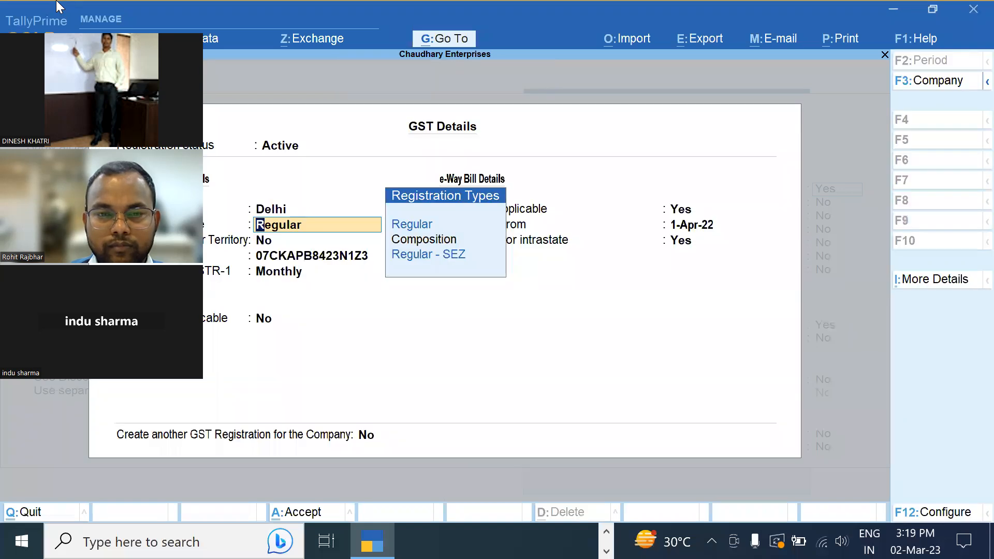
key(BackSpace)
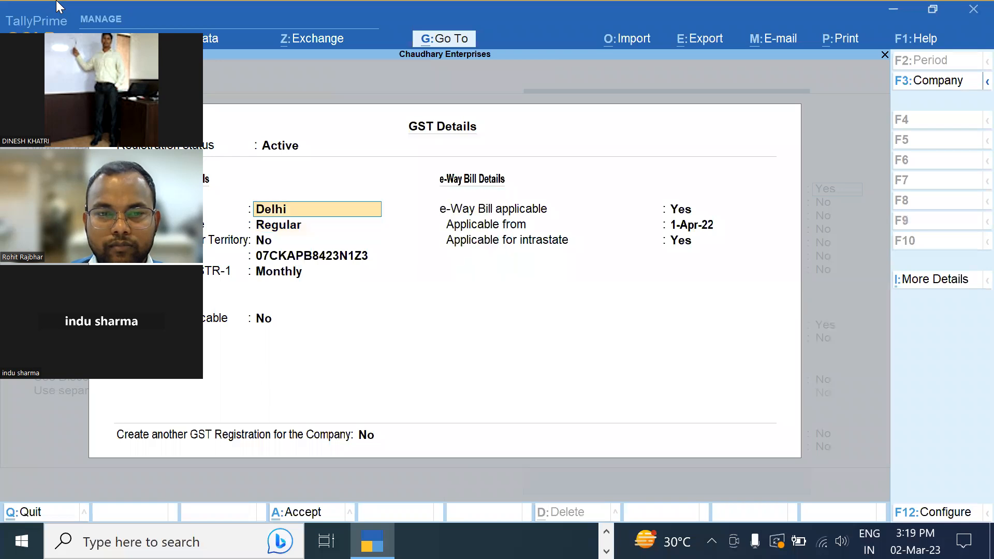
key(BackSpace)
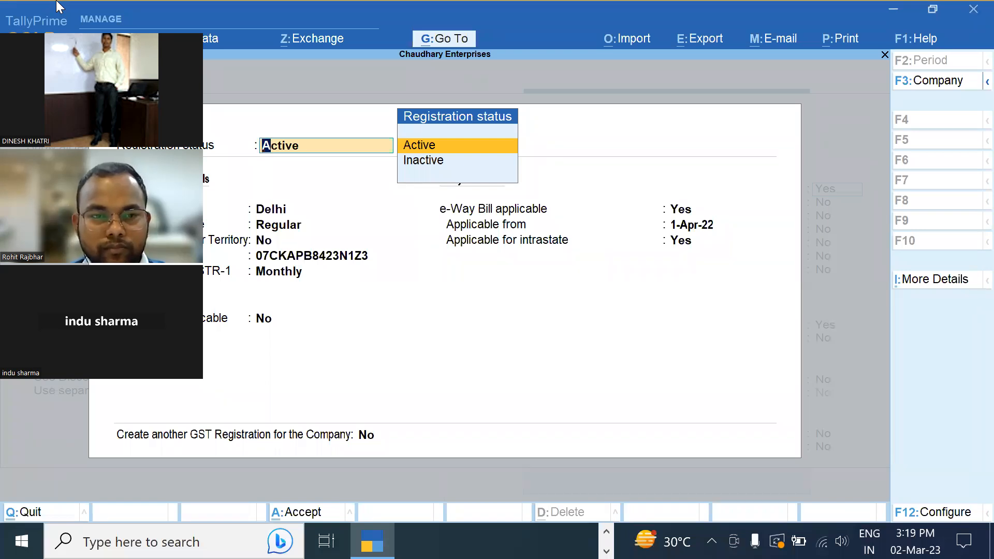
key(Escape)
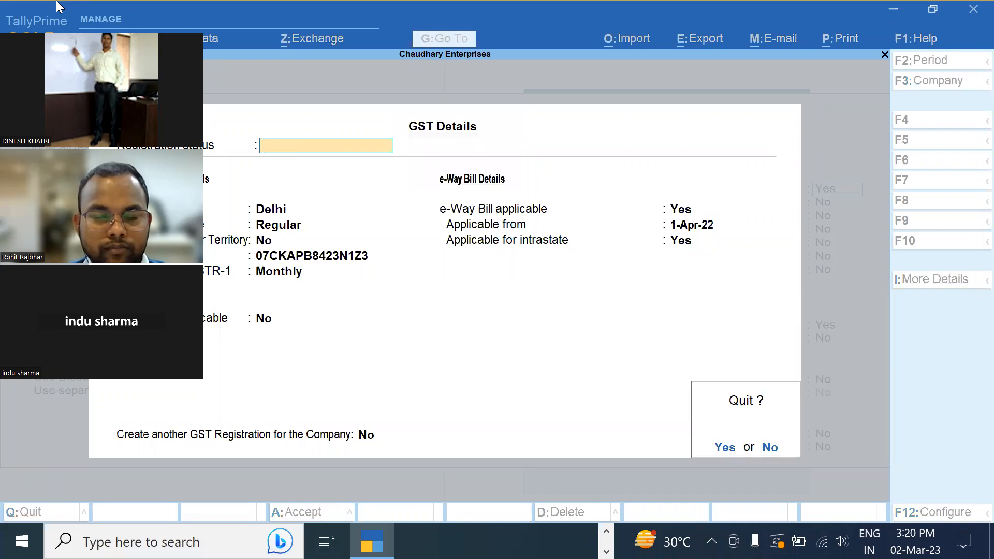
key(y)
key(Return)
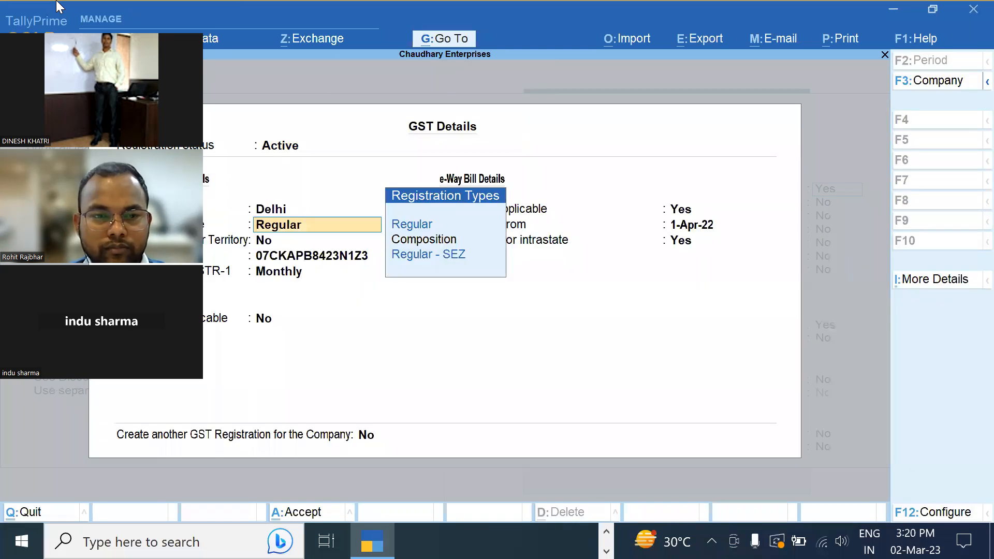
key(Up)
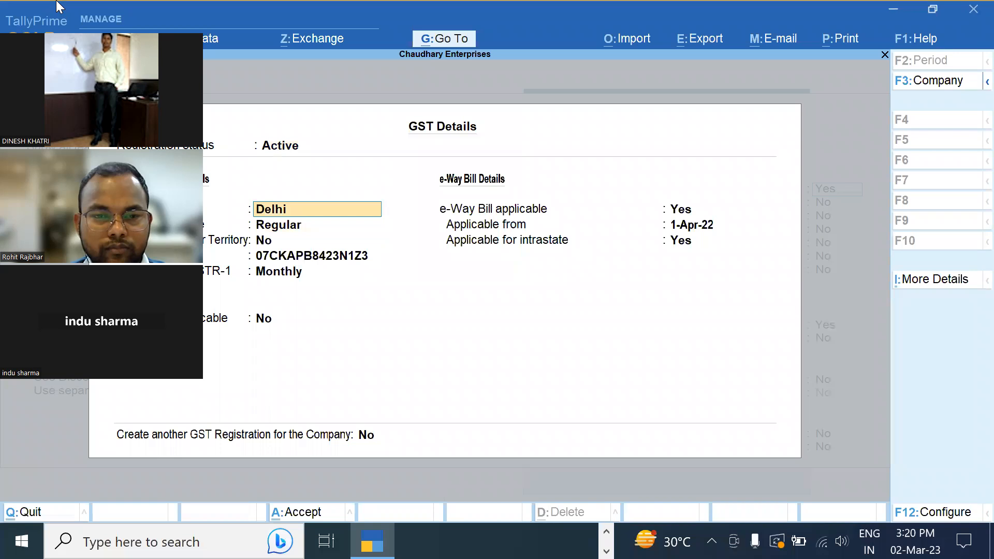
key(Up)
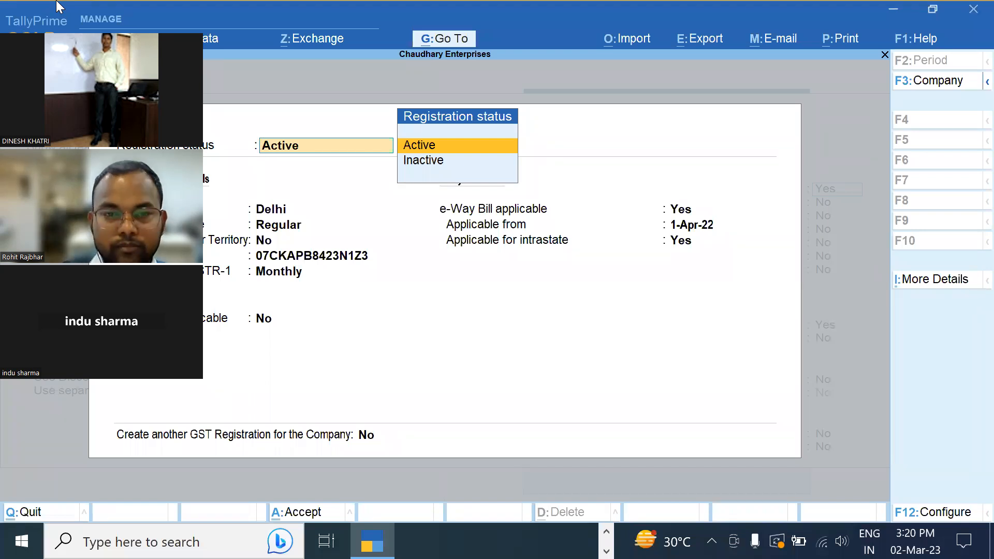
Keep Delhi's settings: Active status, Regular type, Monthly GSTR-1, and e-Way Bill applicable
key(Return)
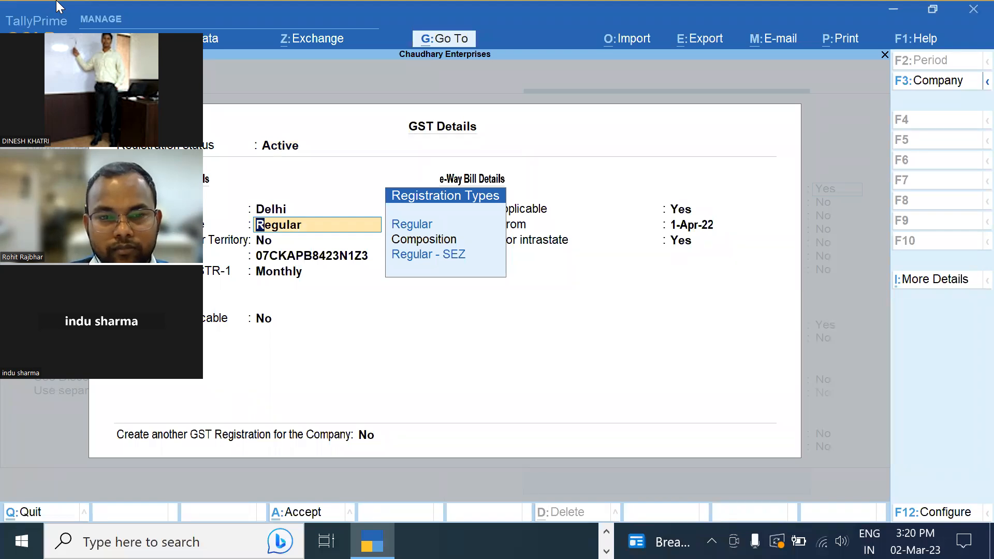
key(Return)
key(Return)
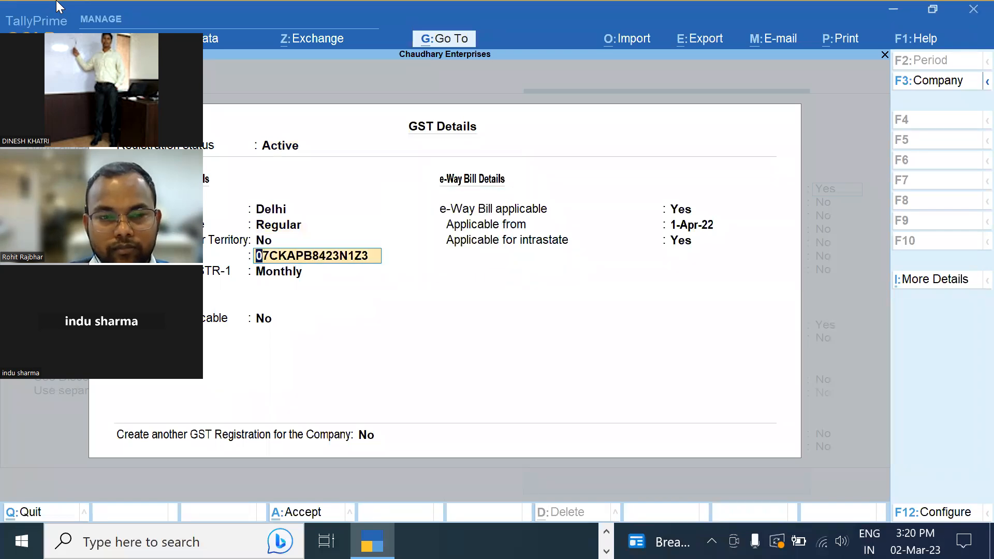
key(Return)
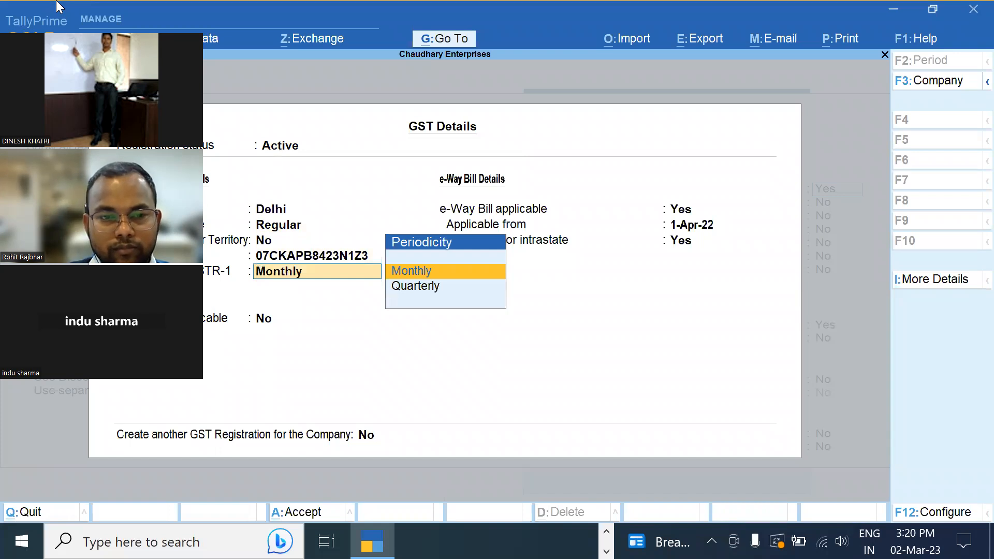
key(Return)
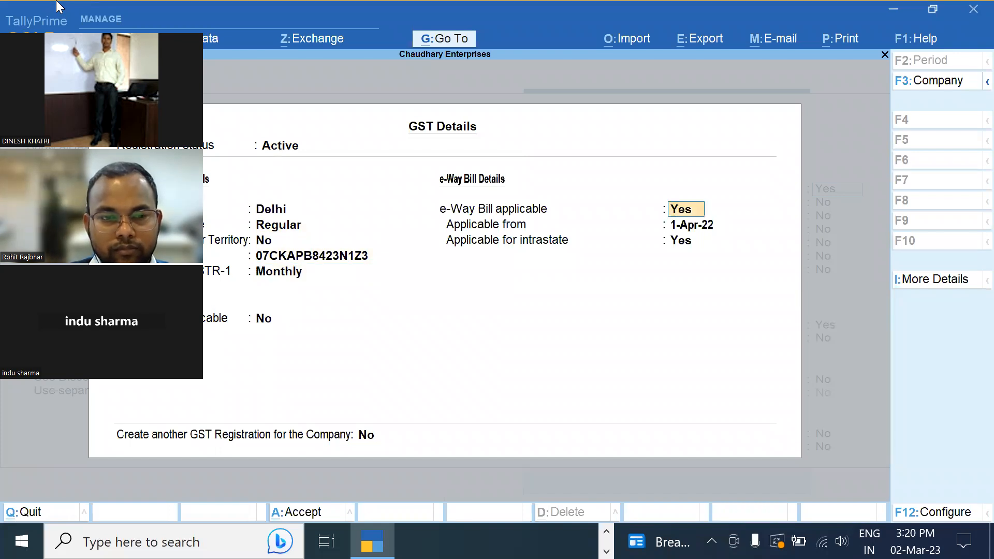
key(BackSpace)
key(Return)
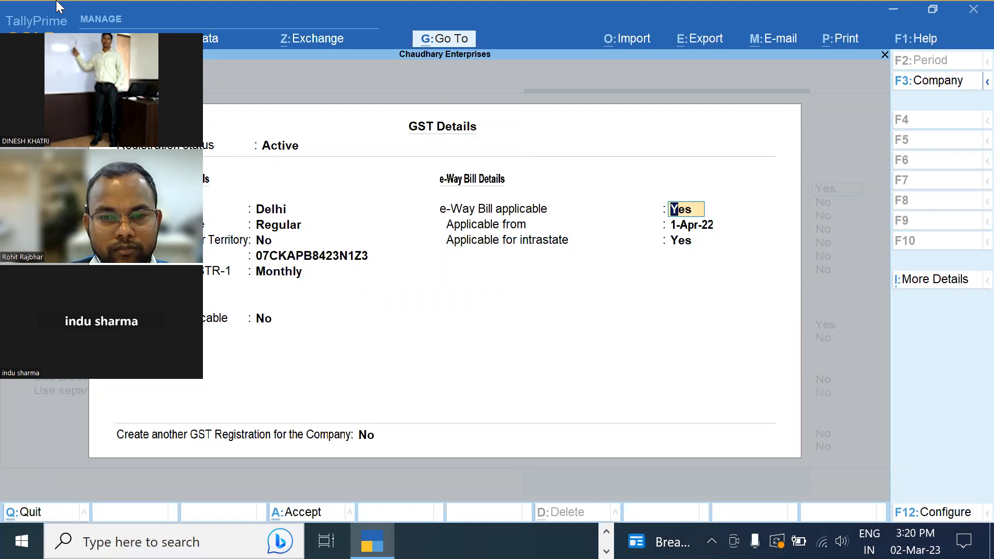
key(Return)
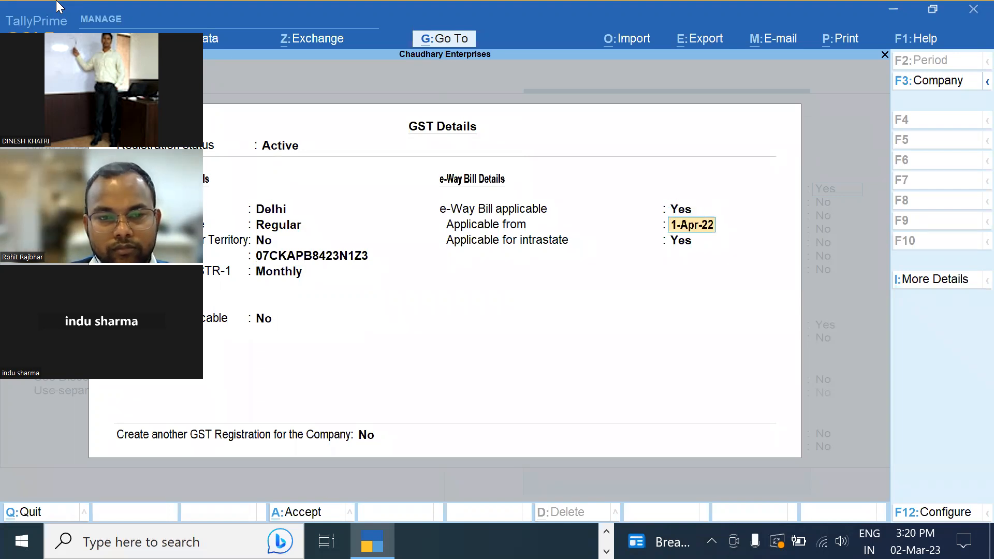
key(Return)
key(Return)
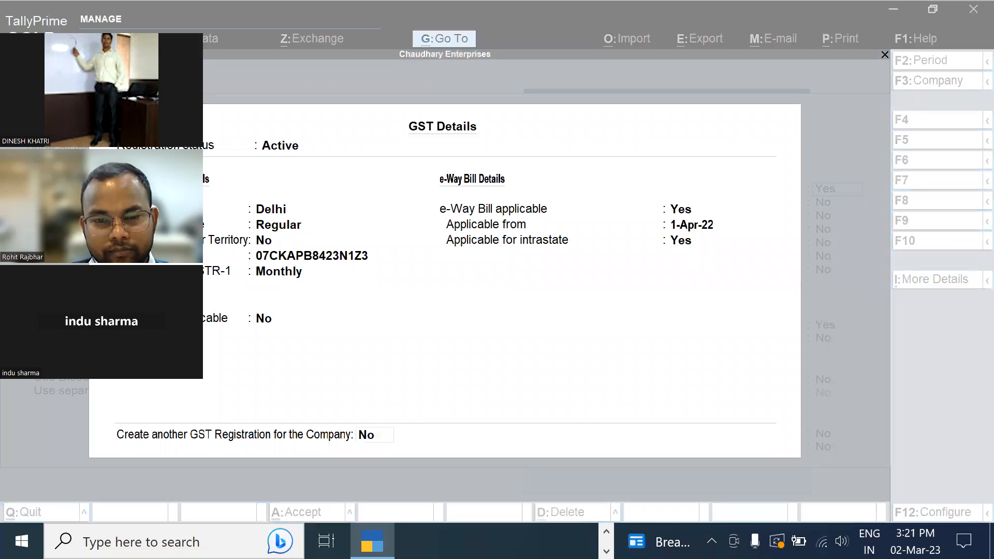
Start another GST registration and choose Uttar Pradesh as its state
click(365, 369)
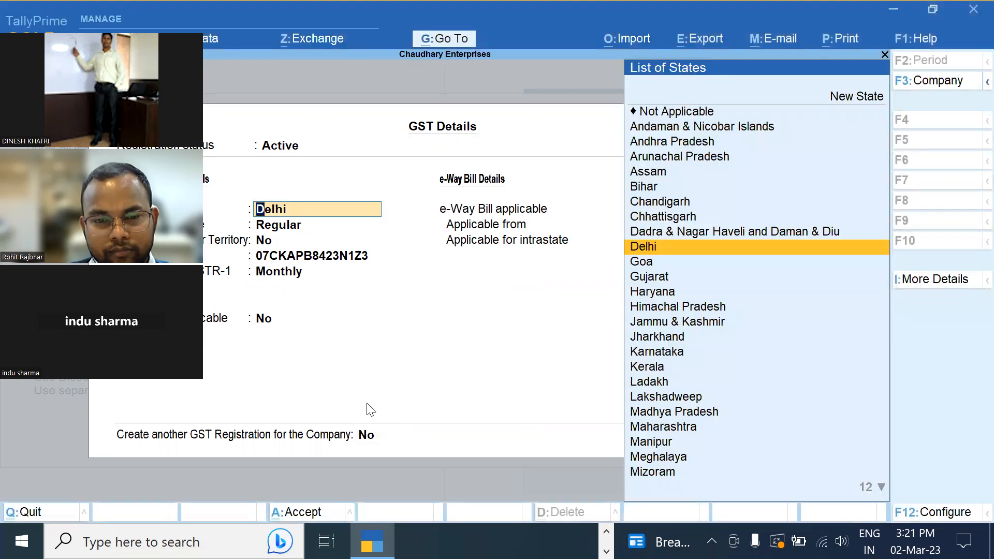
click(365, 437)
text(y)
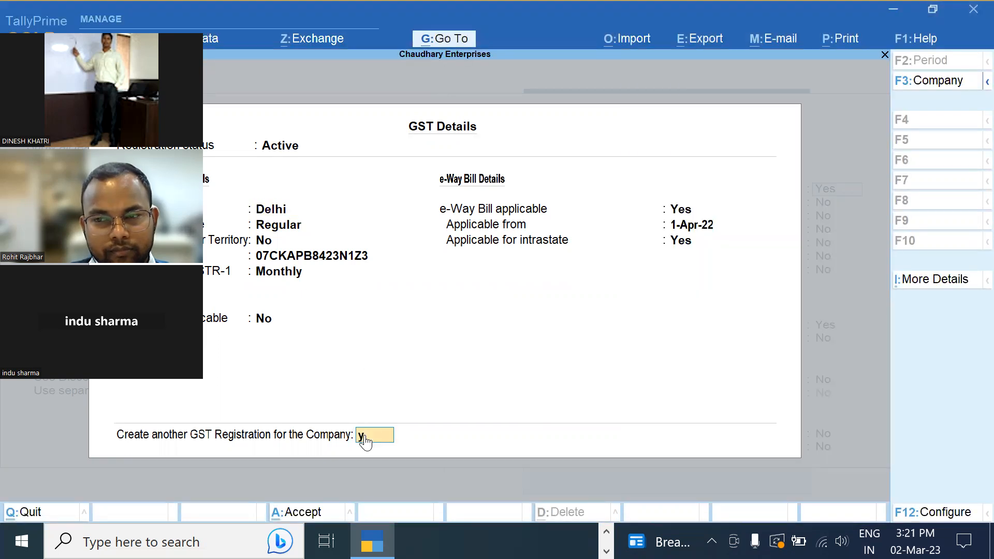
key(Return)
key(Return)
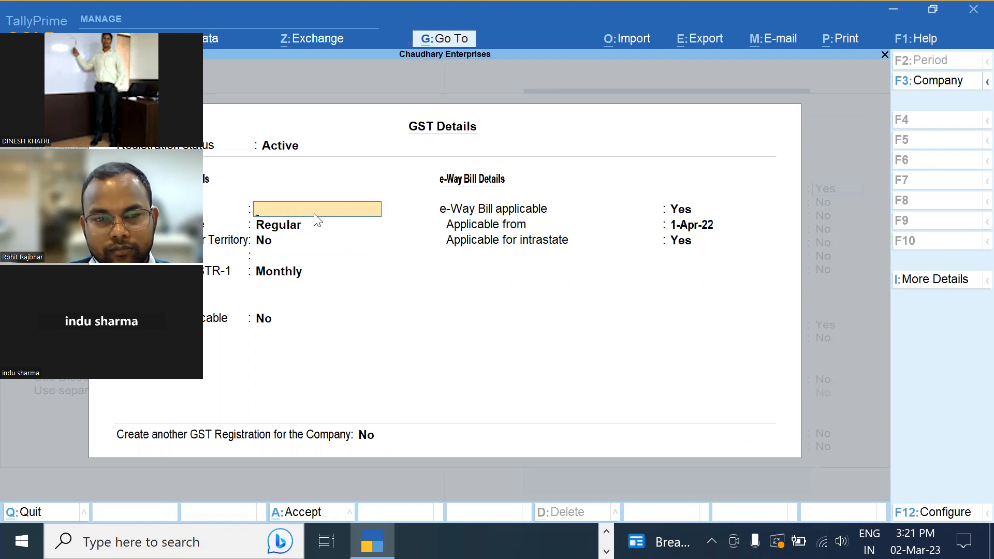
text(09)
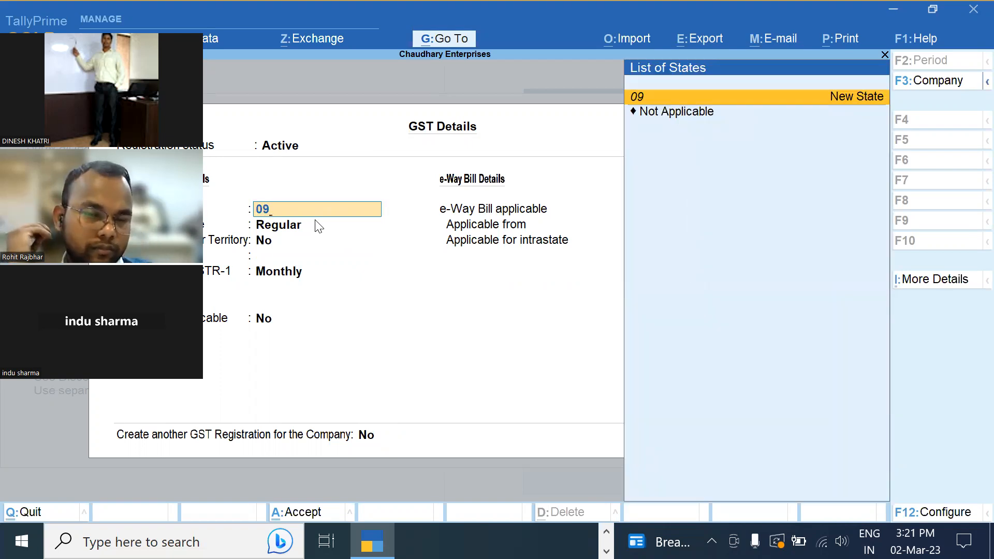
key(BackSpace)
key(BackSpace)
text(U)
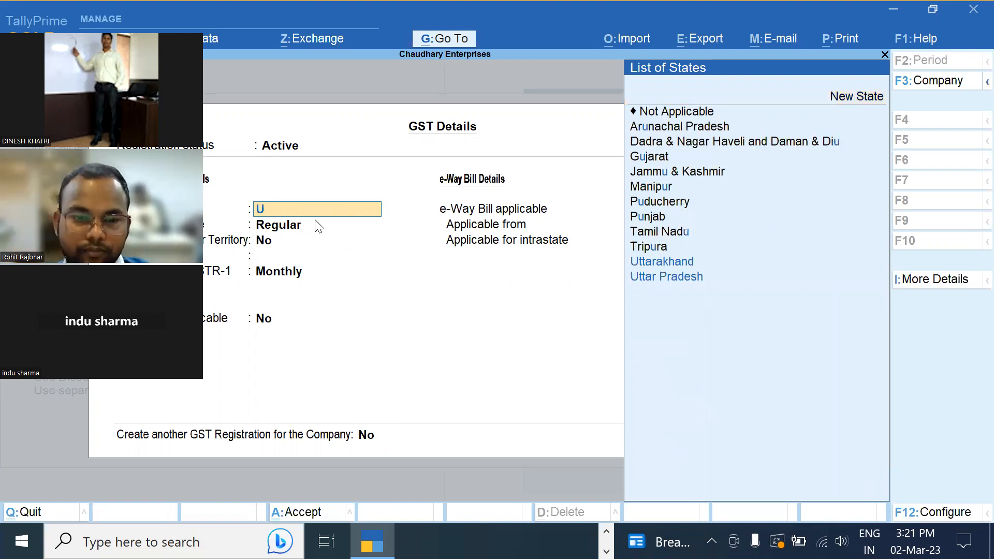
key(Down)
key(Down)
key(Return)
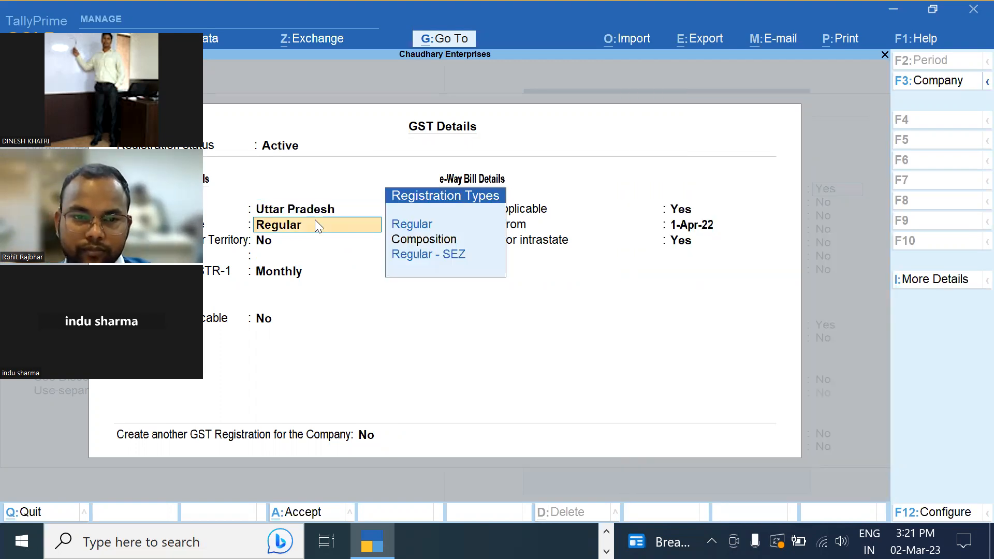
Keep Regular type and enter the registration's GSTIN, then quit the form without saving
key(Return)
key(Return)
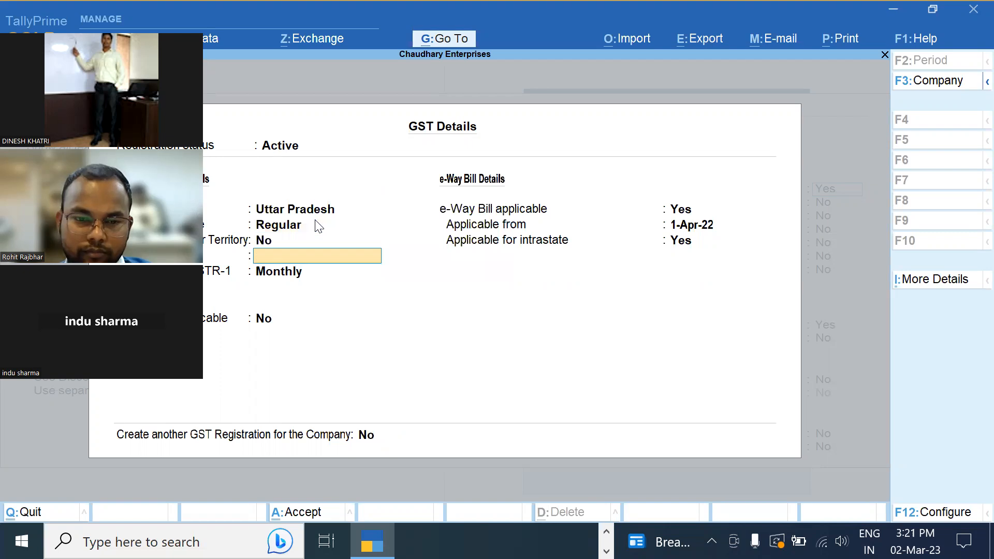
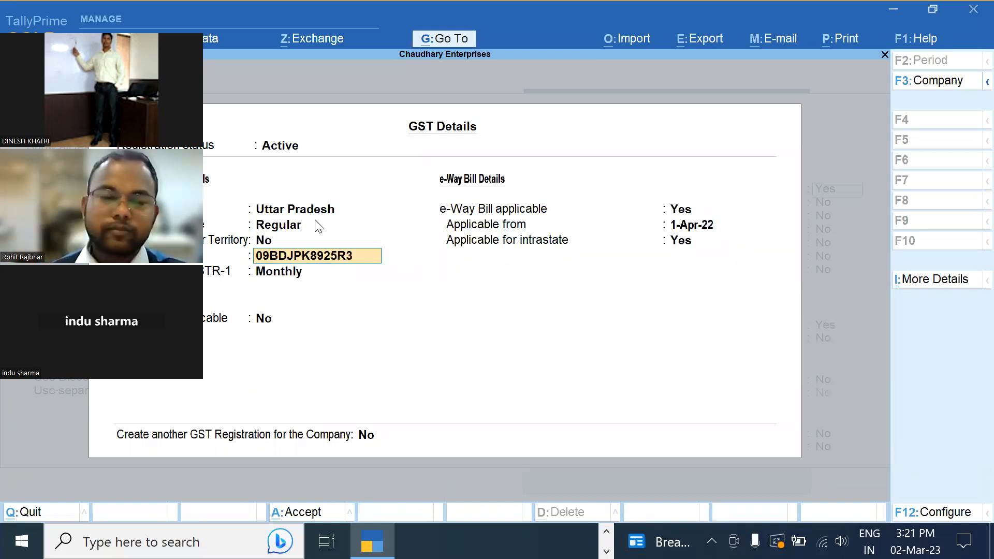
key(Return)
key(Return)
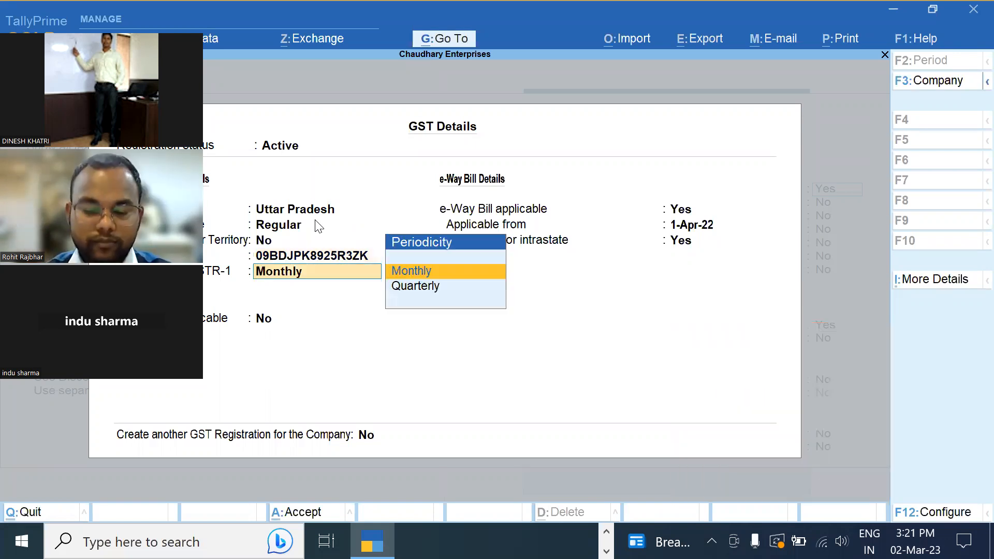
key(Return)
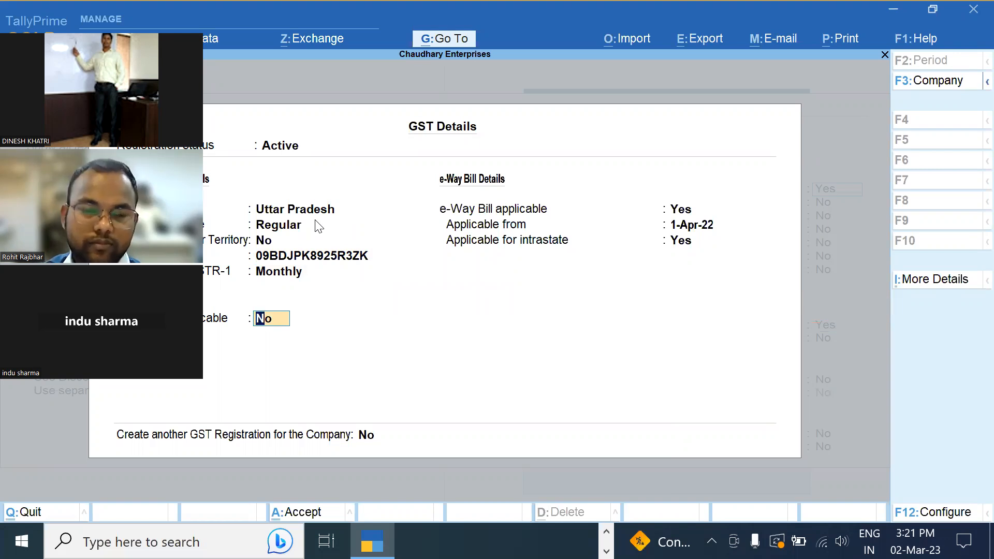
text(y)
key(Escape)
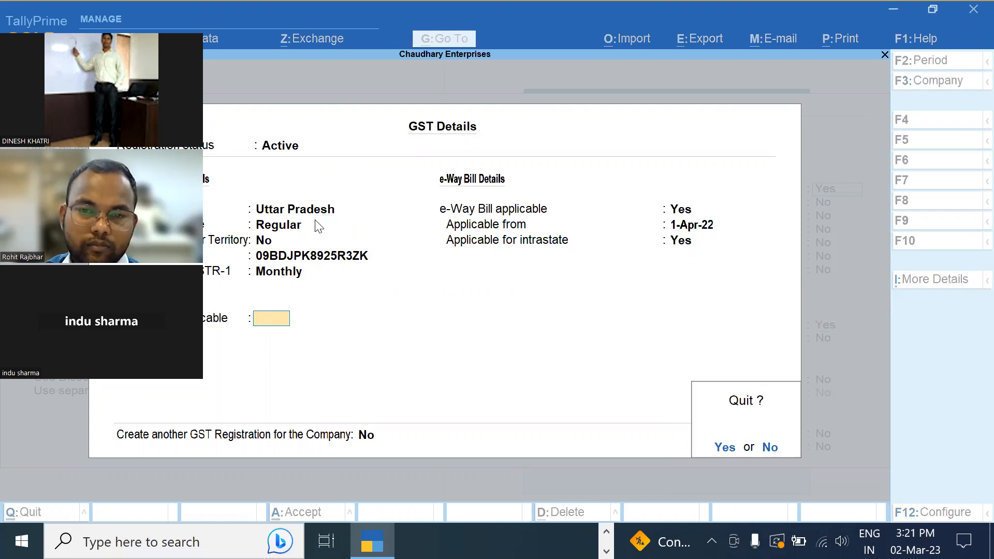
key(y)
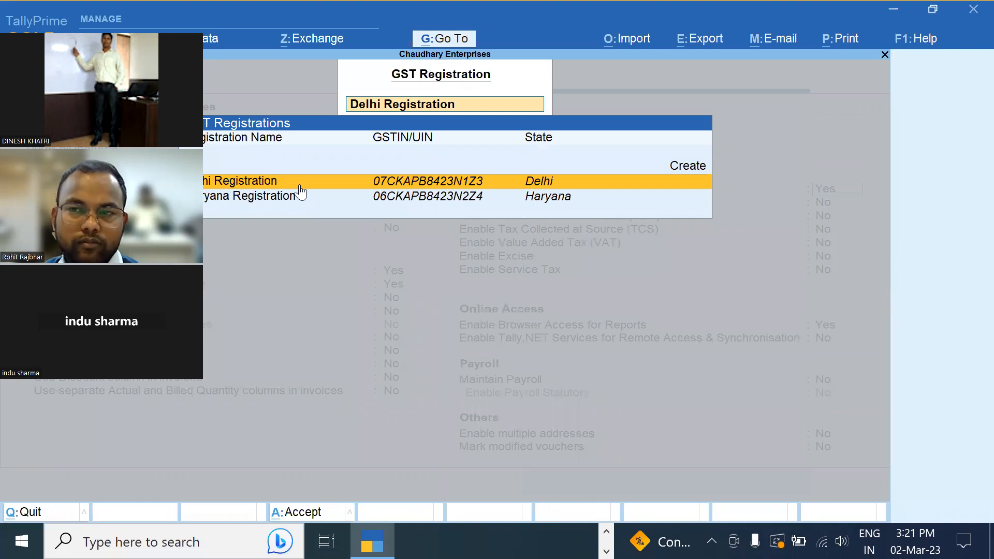
View the Haryana registration's GST details, quit them, and close the registrations list
click(239, 200)
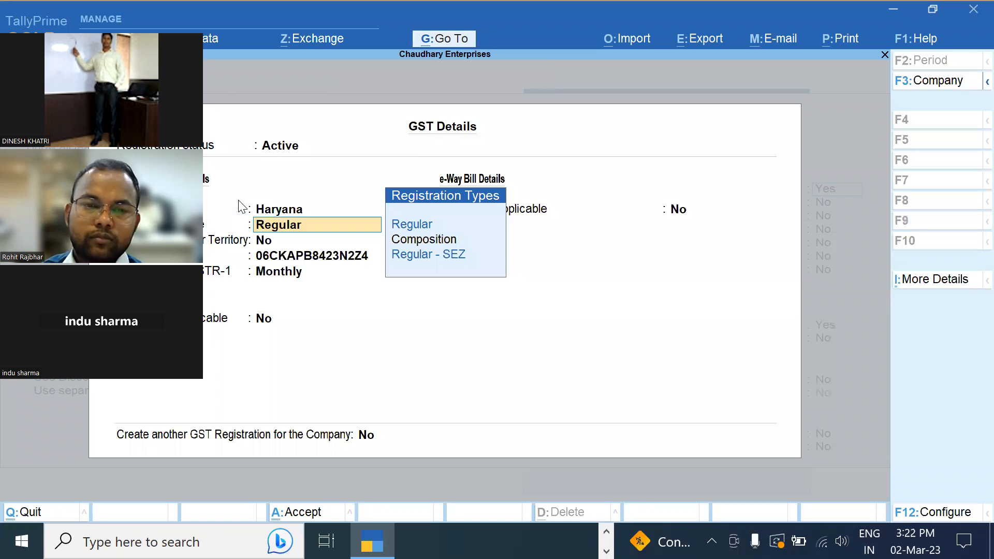
key(BackSpace)
key(Escape)
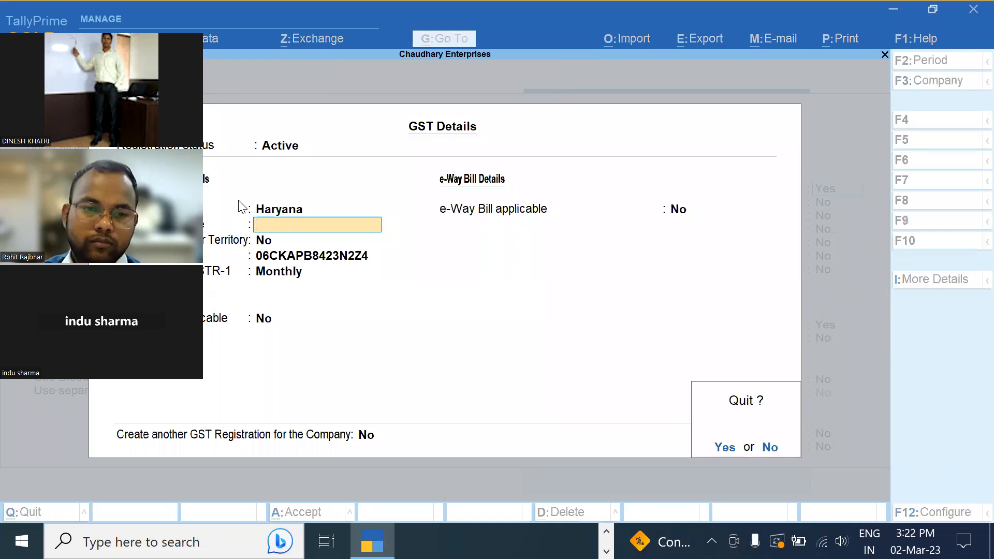
key(y)
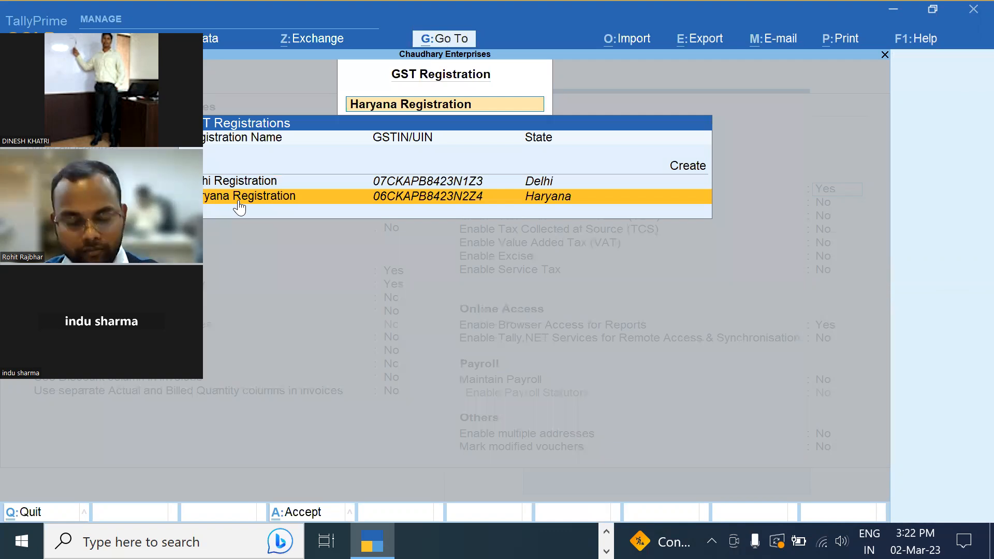
key(BackSpace)
key(Escape)
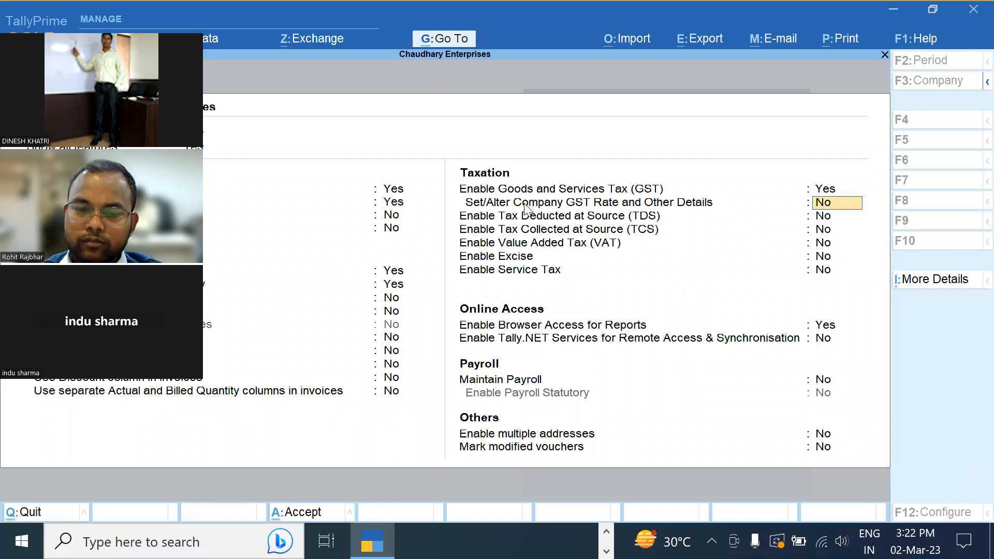
Enable company GST rate details and open them, showing HSN/SAC 6123, Taxable at 18%
text(y)
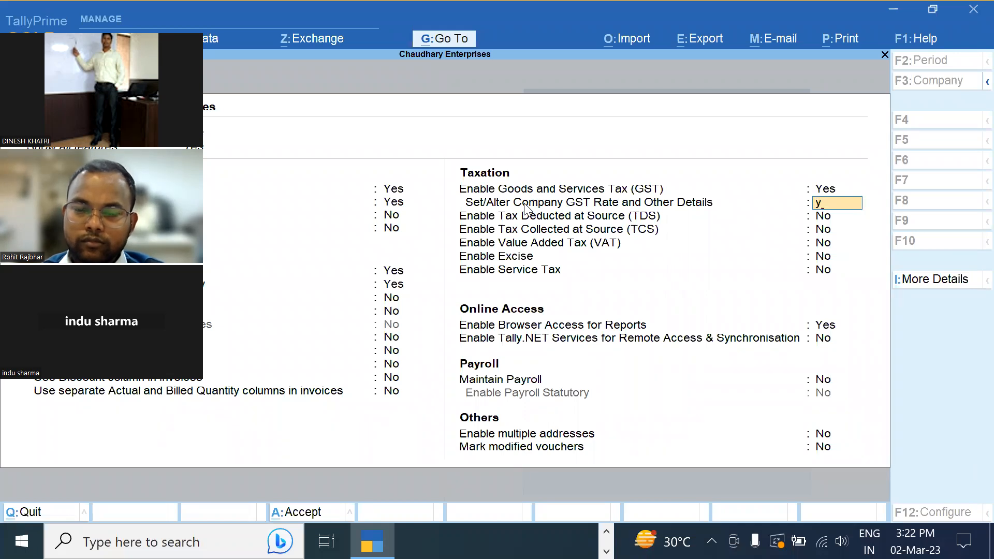
key(Return)
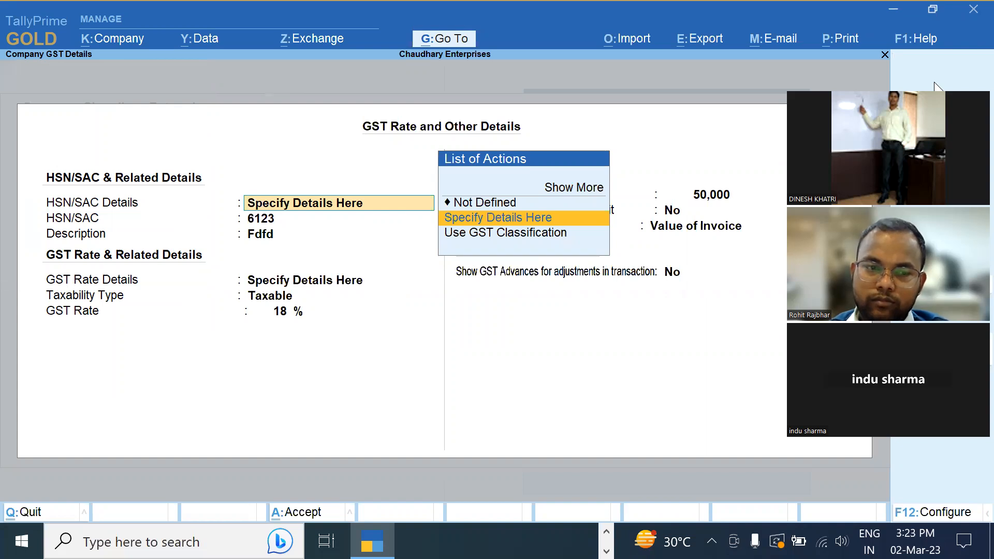
key(BackSpace)
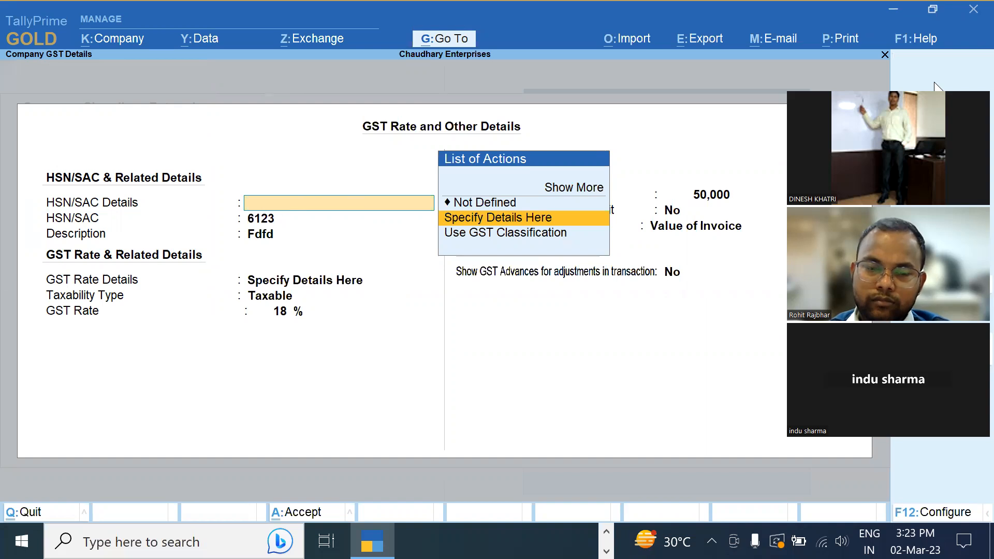
key(Escape)
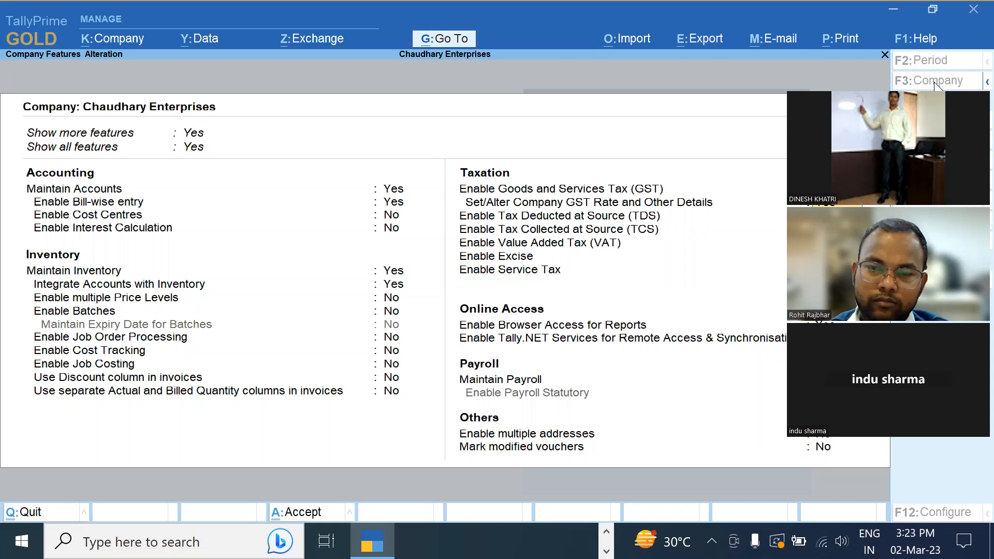
key(Return)
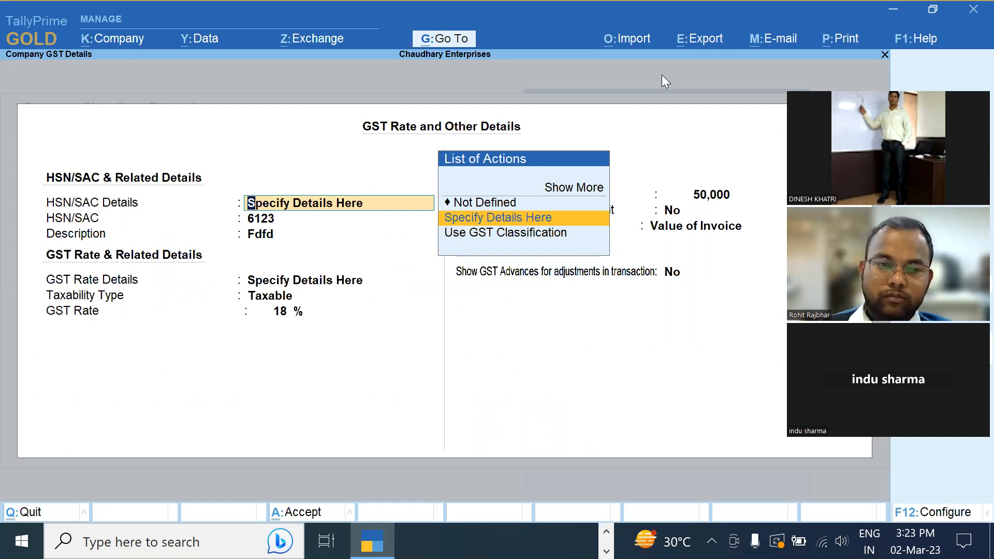
Set HSN/SAC details to Use GST Classification and begin a new classification named 6106
key(Down)
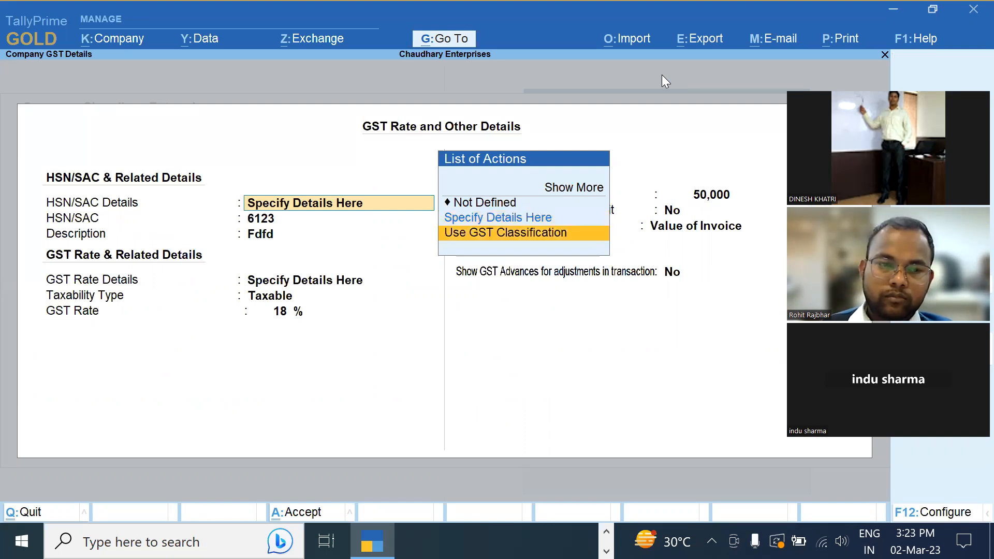
key(Return)
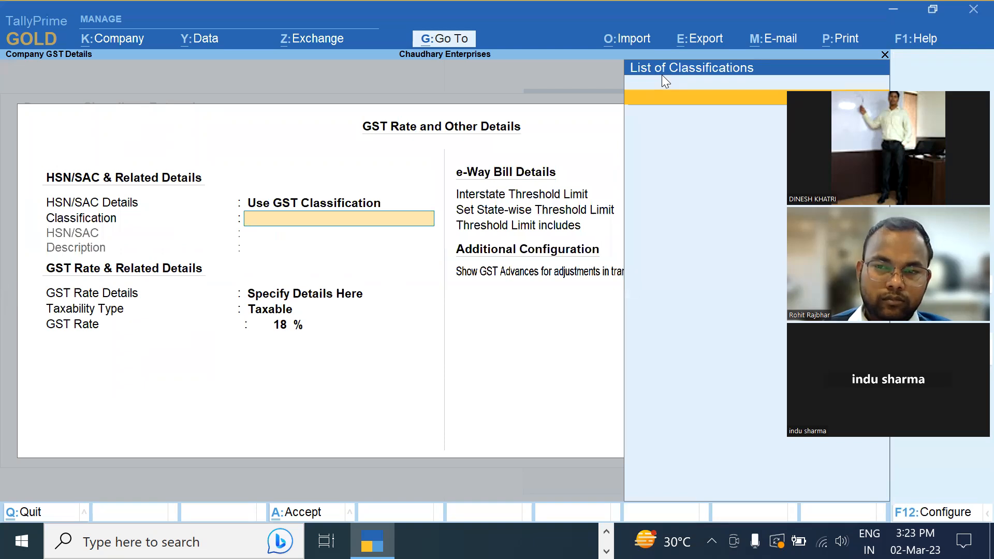
key(alt+c)
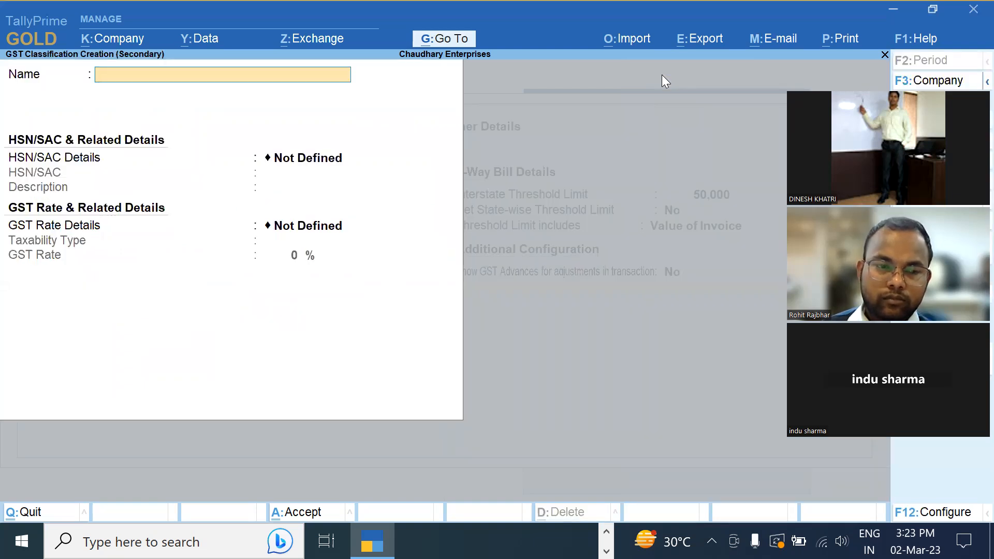
text(6106)
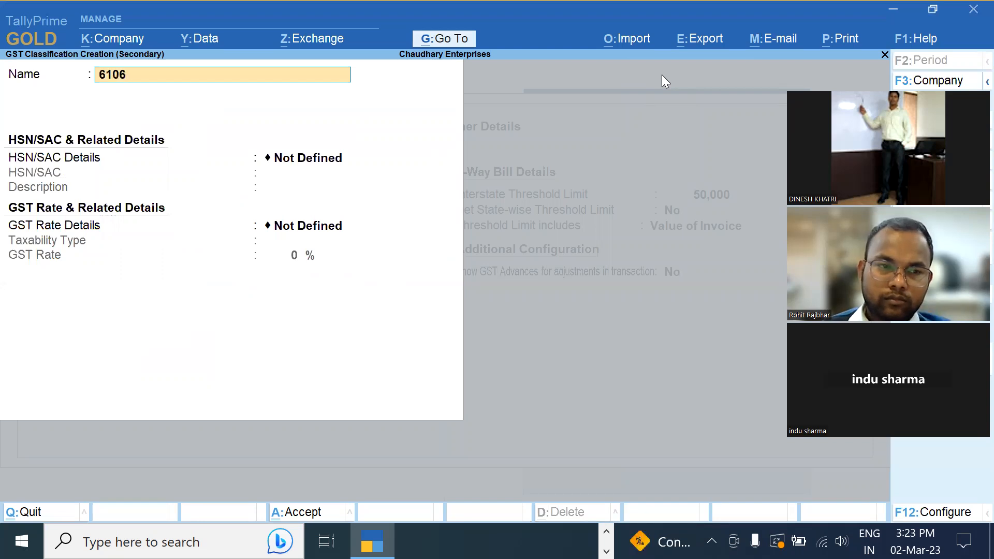
key(Return)
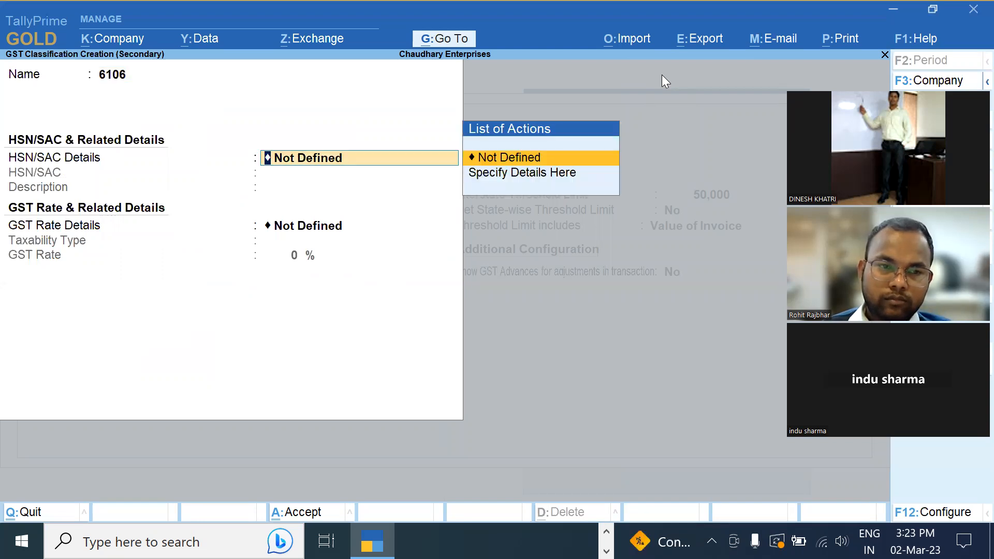
key(Down)
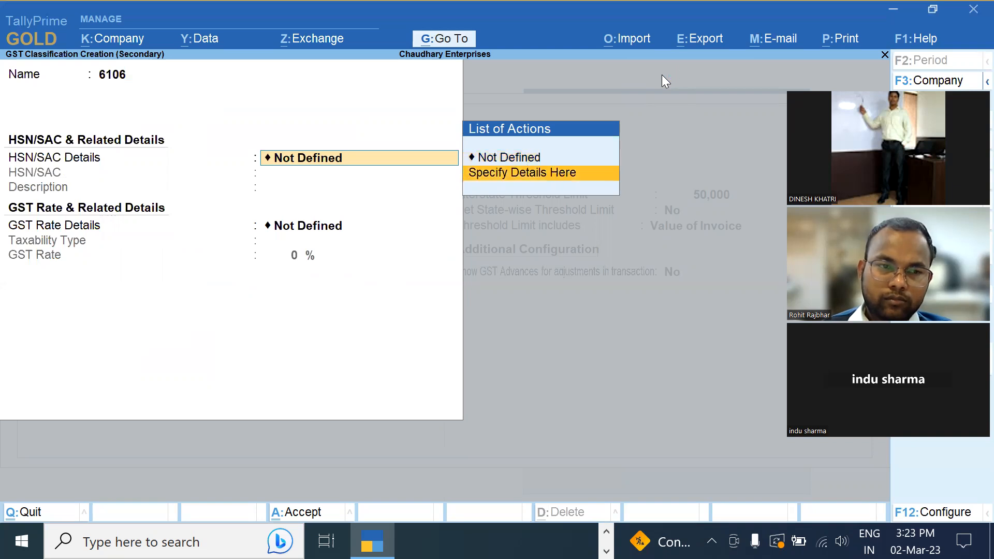
key(Return)
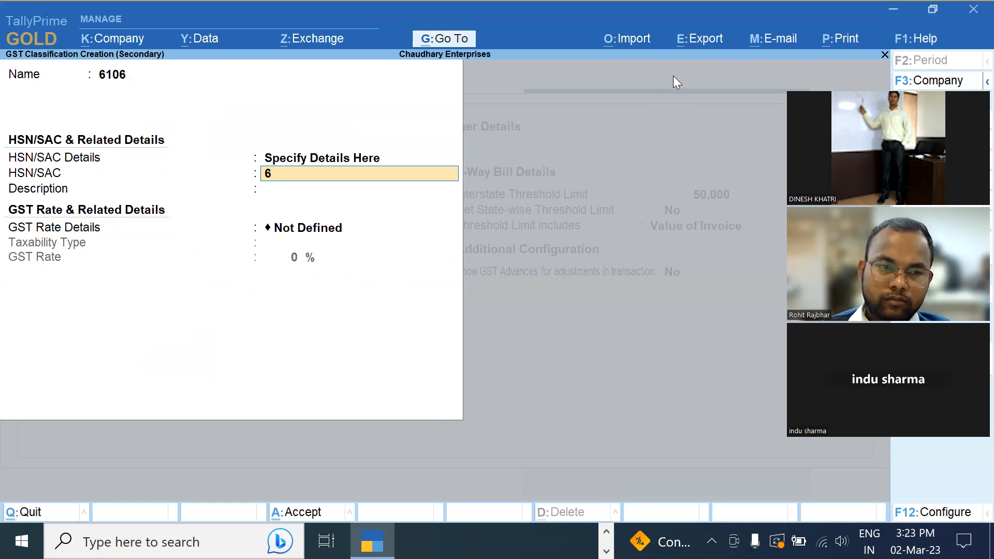
Fill the classification with HSN 6106, description Tshirts and a 5% rate, then leave it
text(6106)
key(Return)
text(Tshirts)
key(Return)
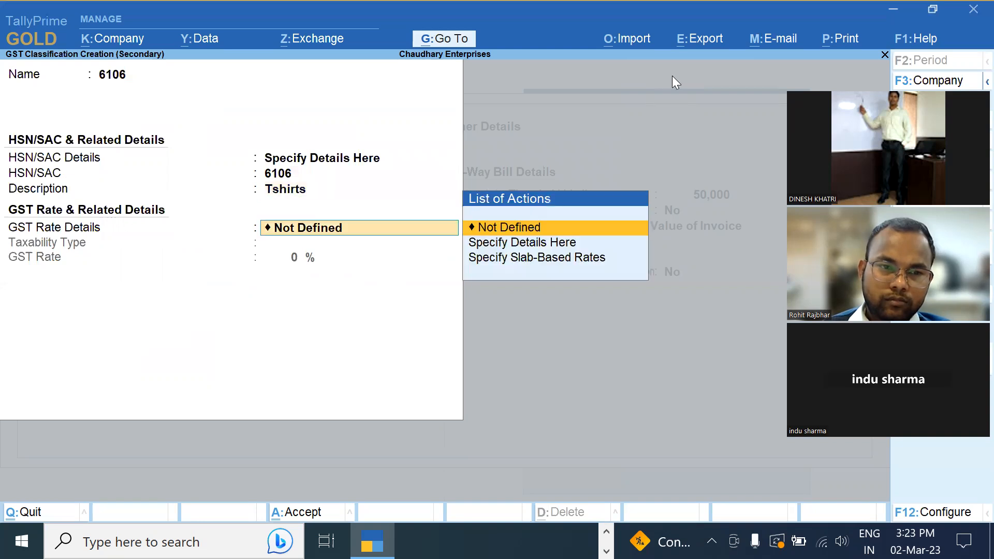
key(Down)
key(Return)
key(Return)
text(5)
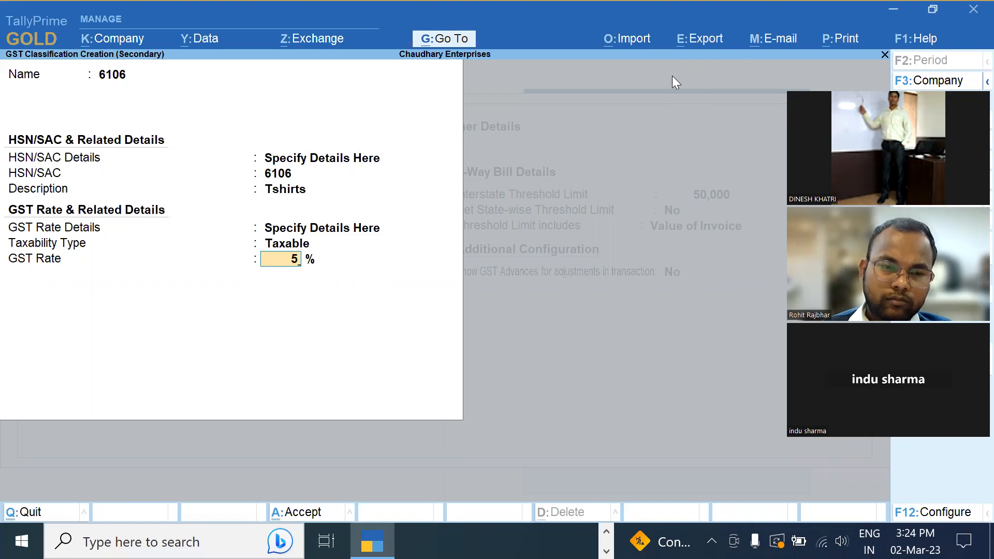
key(Escape)
Discard the classification and return HSN/SAC details to Specify Details Here, keeping 6123 and Fdfd
key(y)
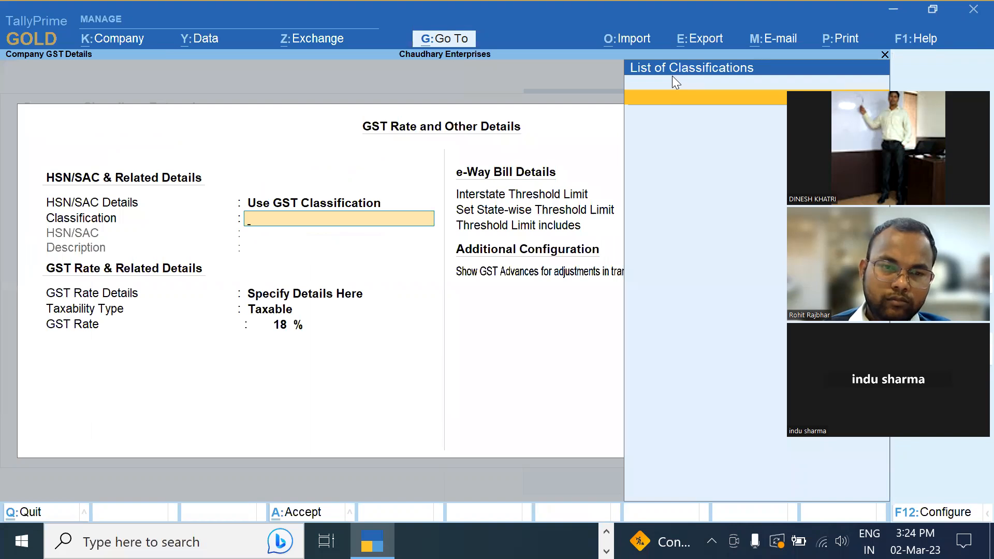
key(BackSpace)
key(Up)
key(Return)
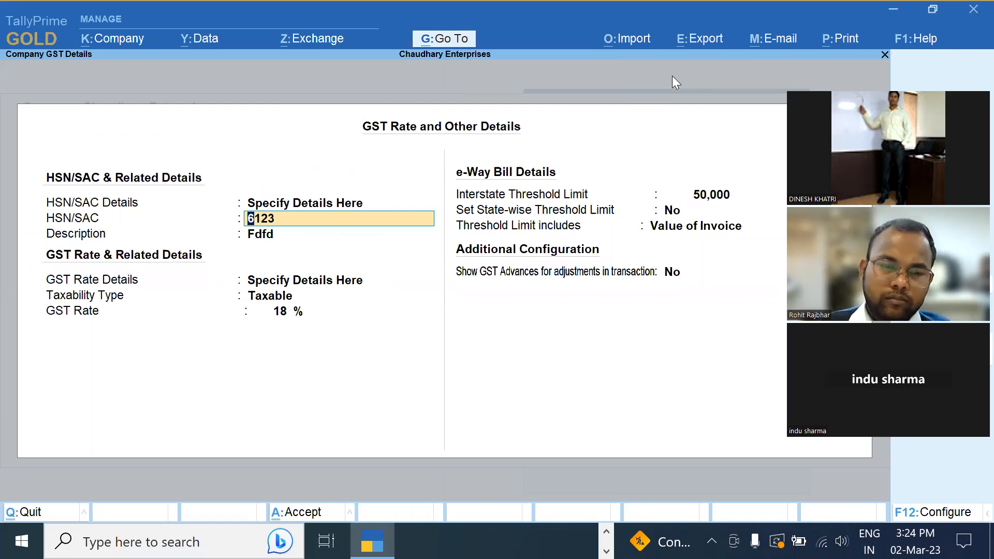
key(Return)
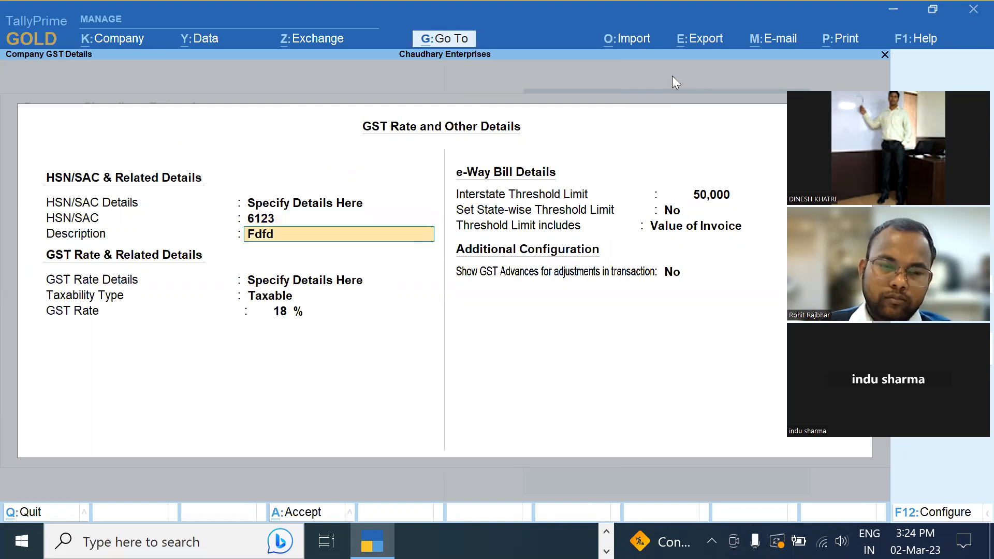
key(Return)
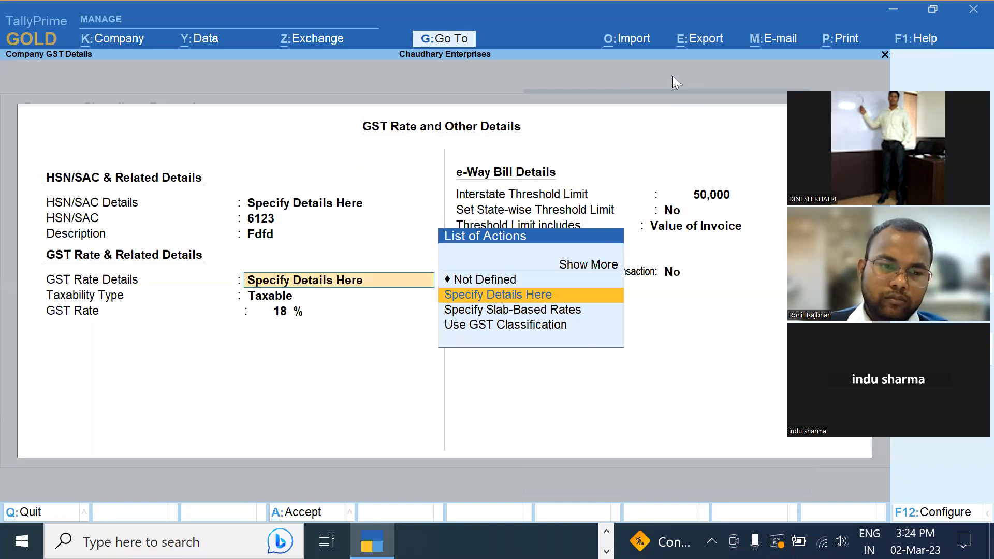
Enter slab-based rates of 5% up to 1,000 and 12% above 1,000, then accept them
key(Down)
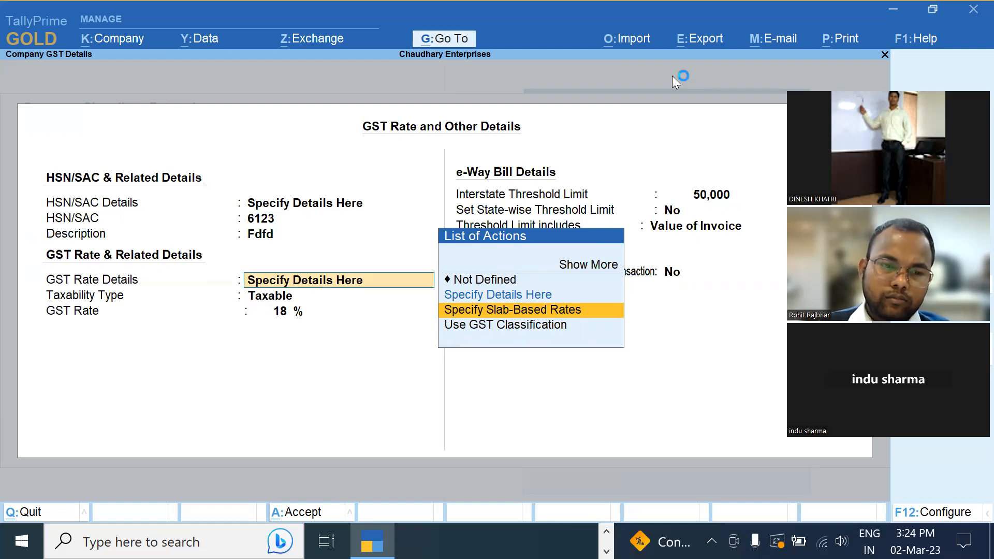
key(Return)
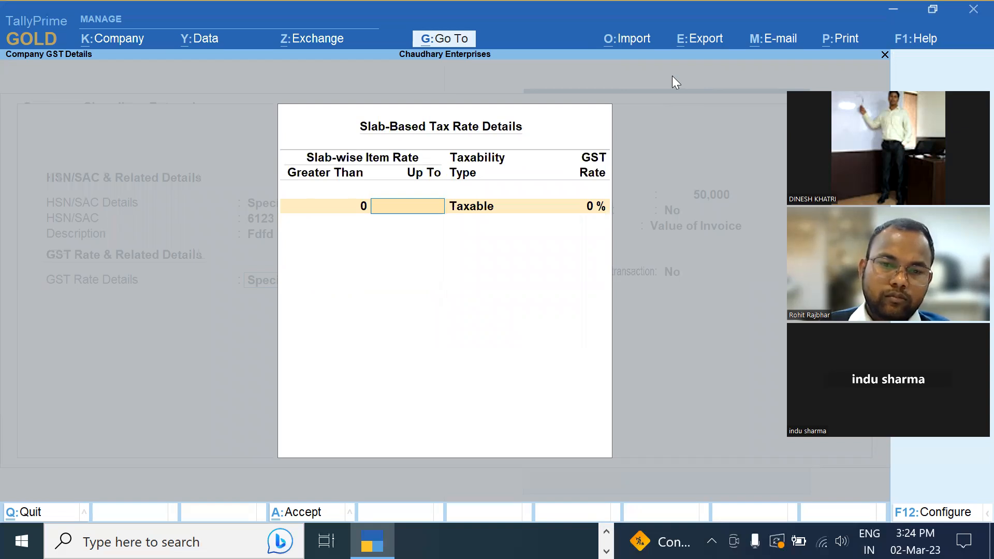
text(10000)
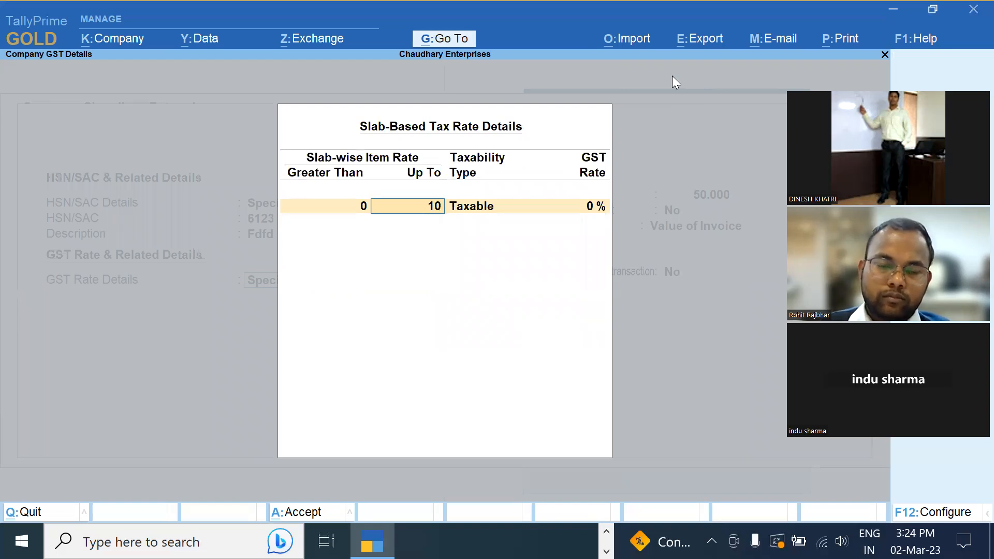
key(BackSpace)
key(Return)
key(Return)
text(5)
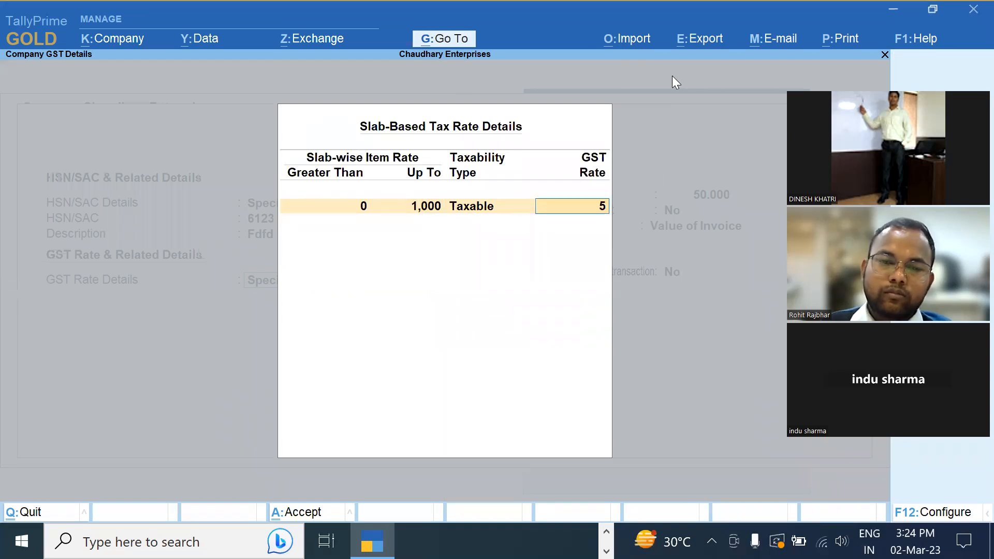
key(Return)
key(Return)
key(Return)
text(12)
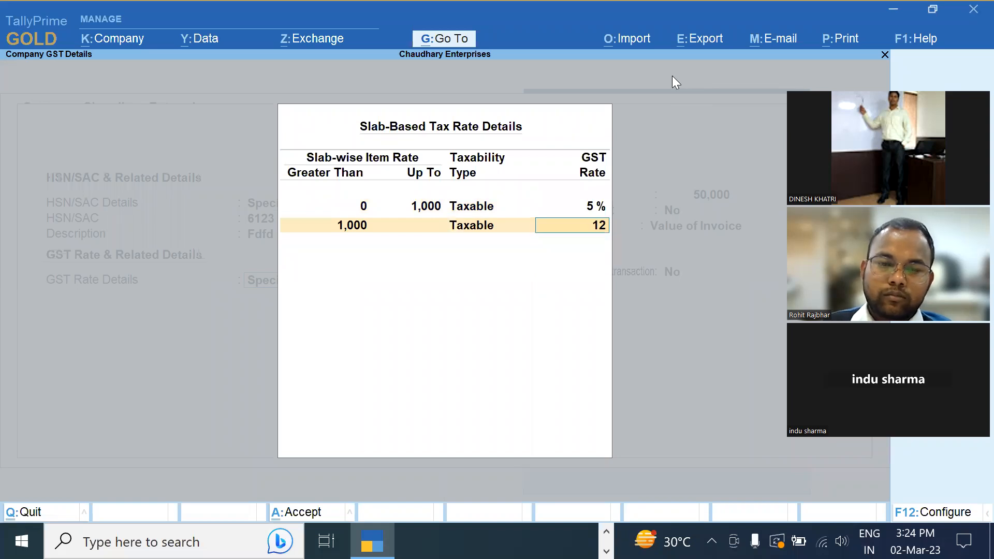
key(Return)
key(Return)
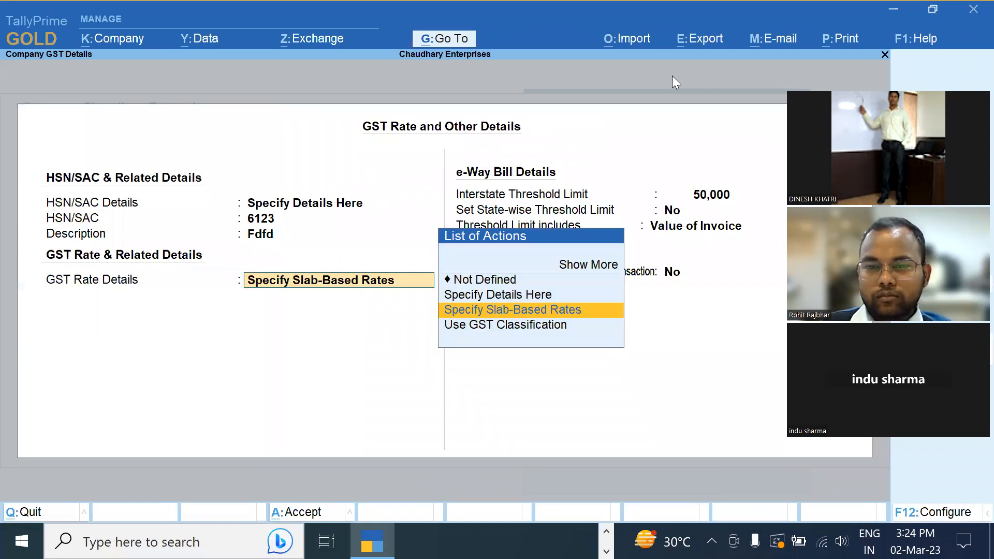
key(Return)
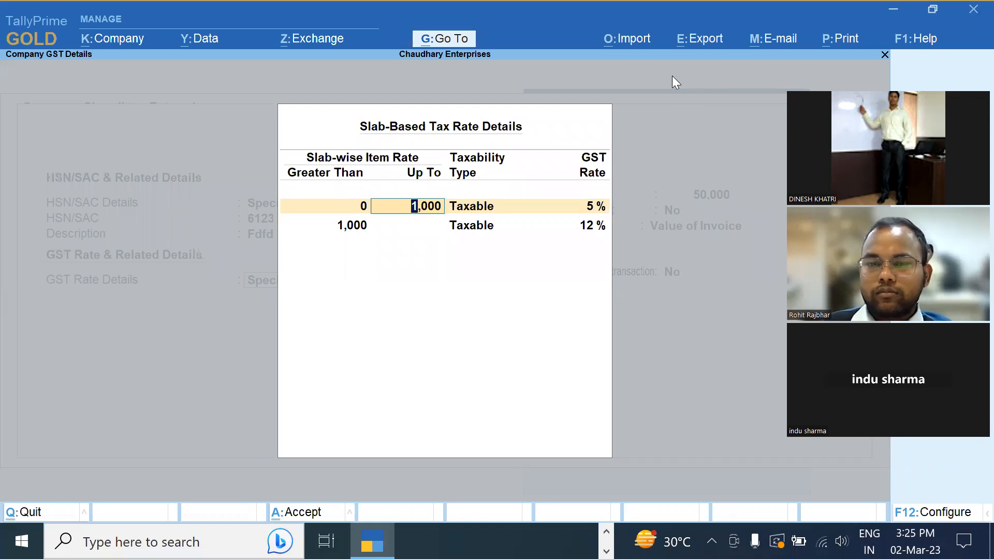
key(ctrl+a)
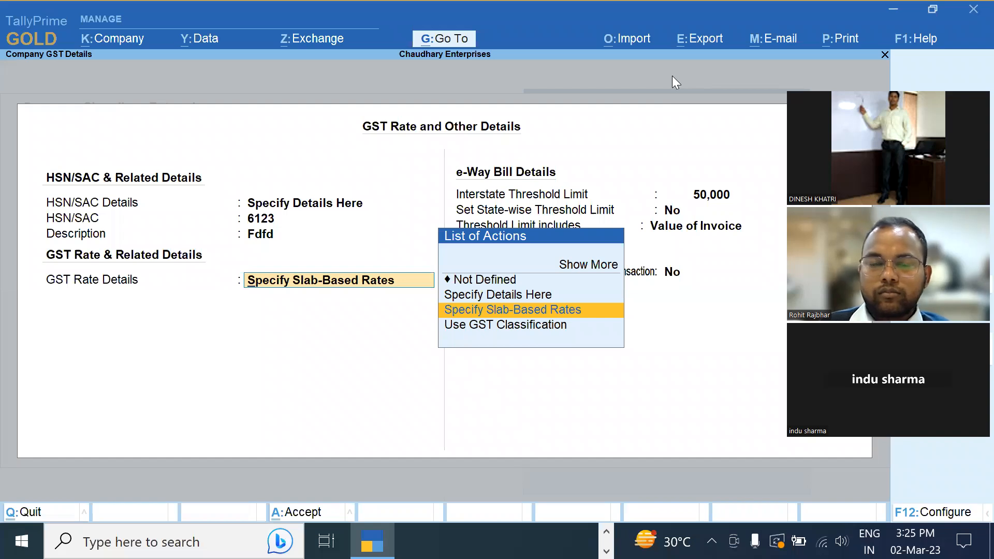
Change GST rate details back to a single Taxable 18% rate, keeping HSN/SAC 6123
key(Up)
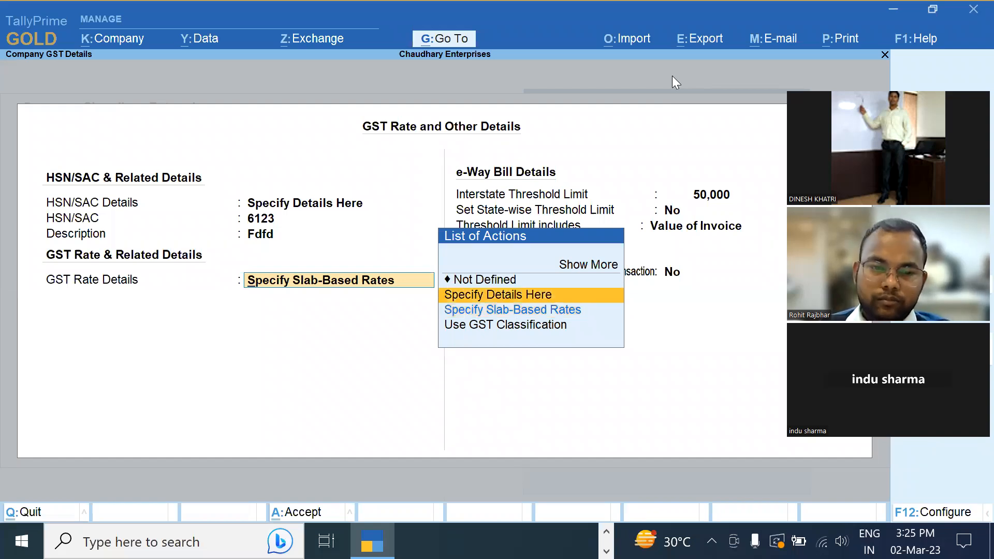
key(Return)
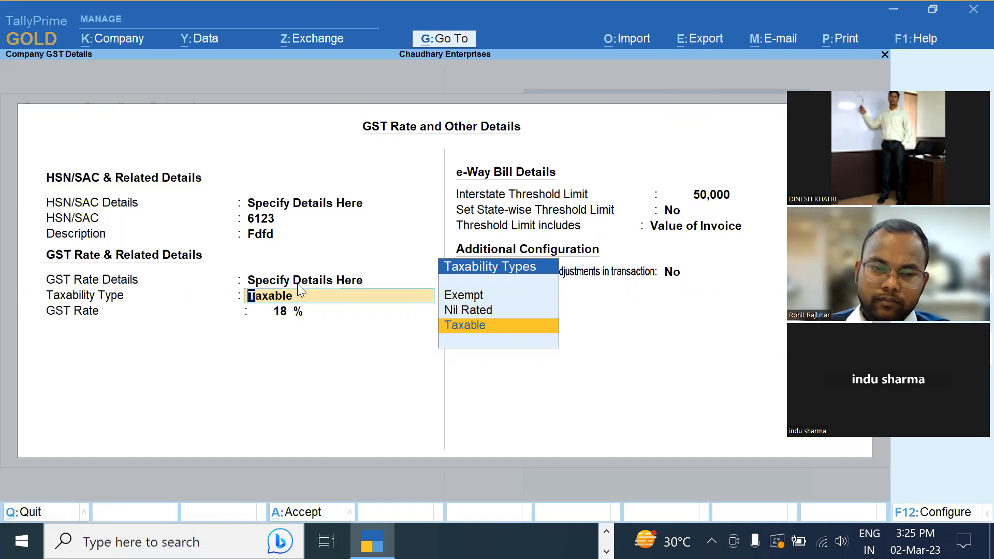
click(284, 208)
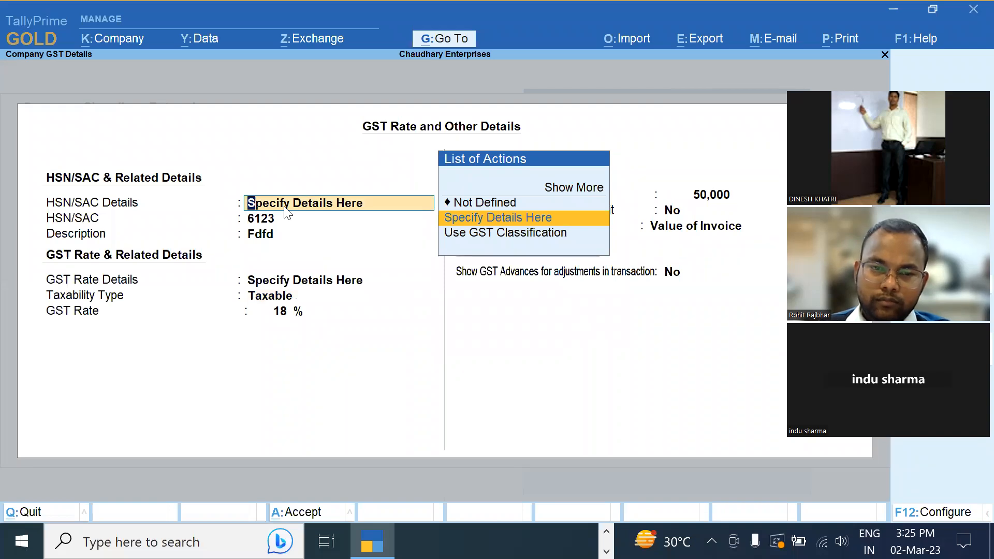
key(Return)
key(Return)
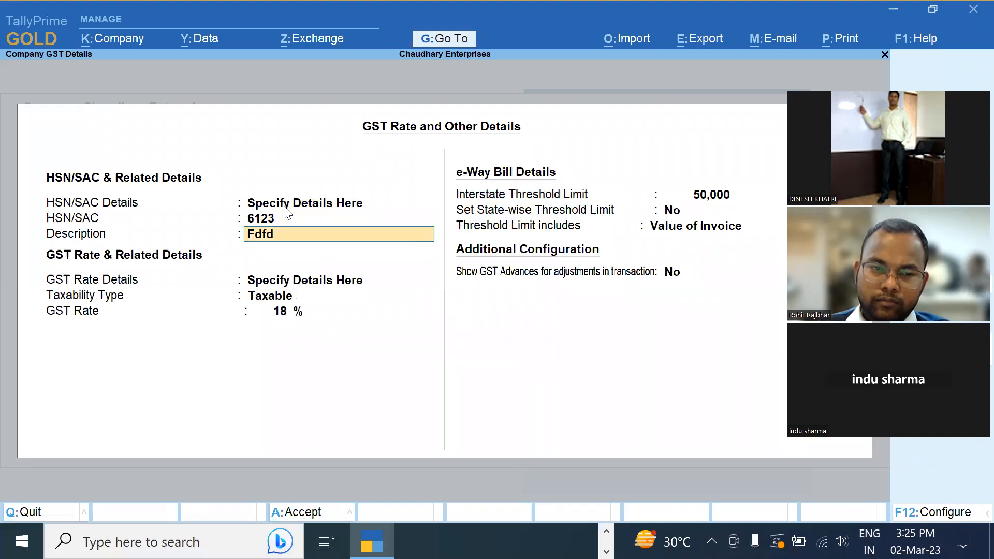
key(Return)
key(Return)
key(Return)
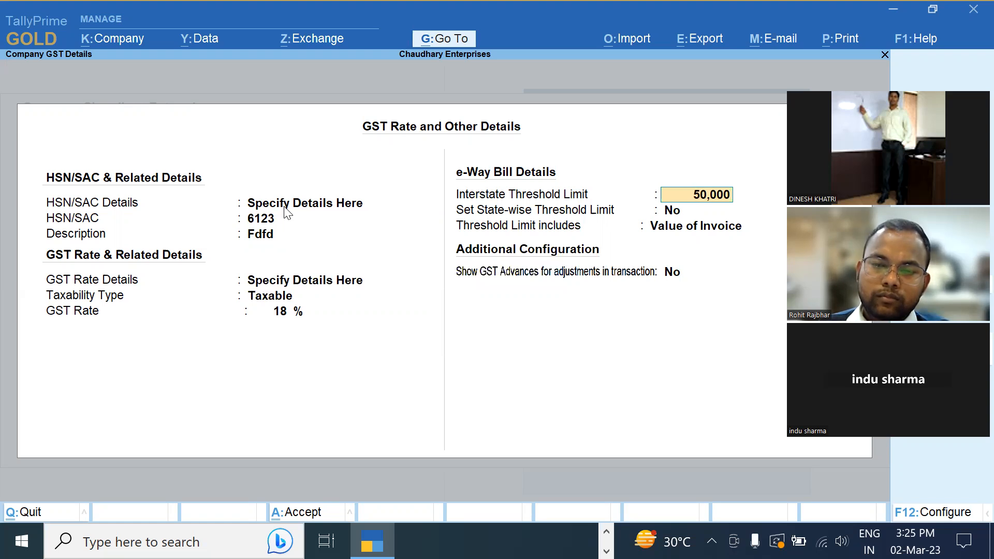
Turn on state-wise e-Way Bill intrastate threshold limits
key(Return)
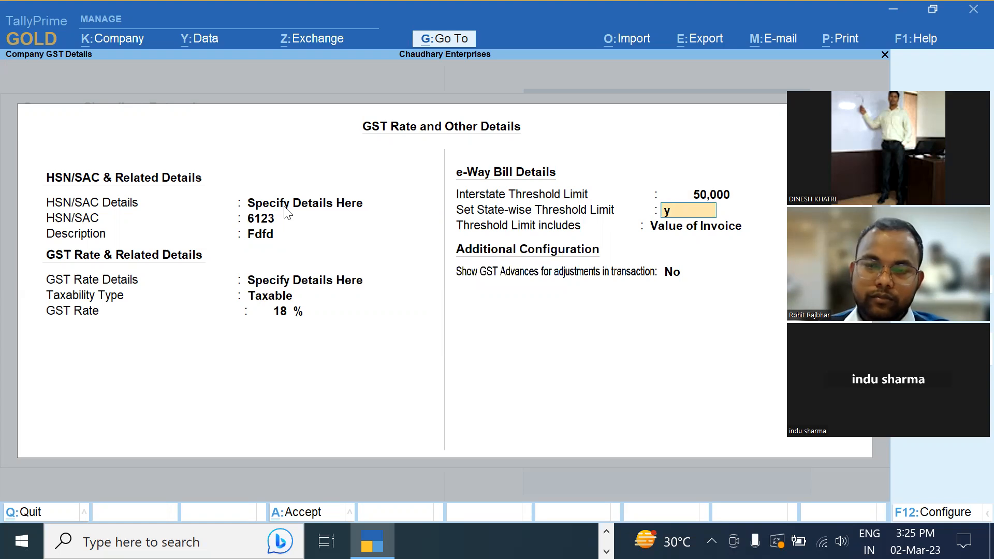
key(Return)
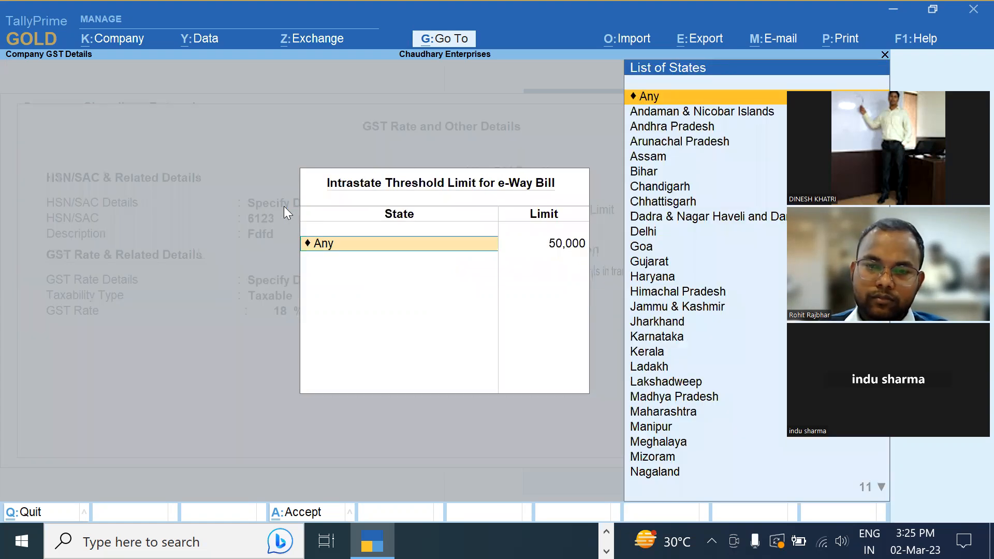
key(Escape)
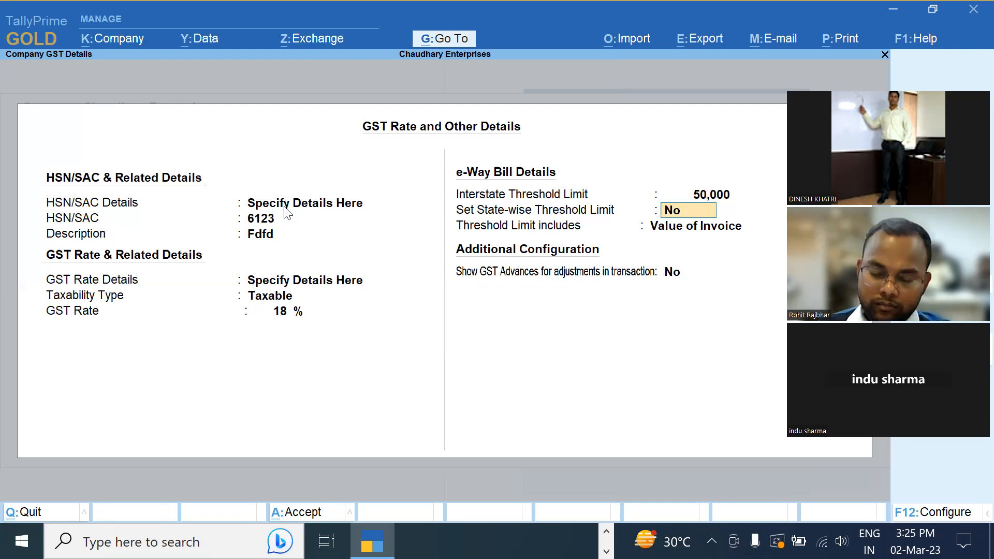
text(y)
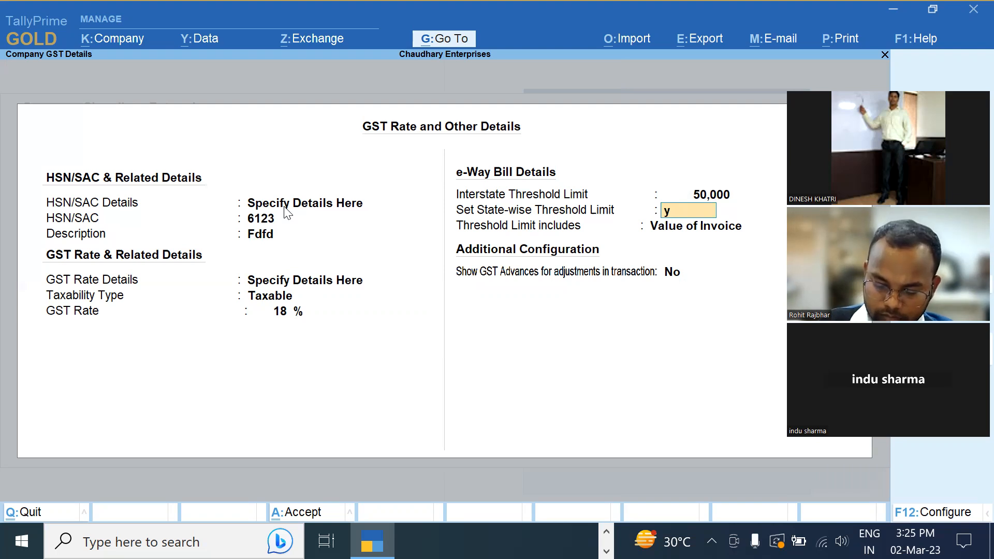
key(Return)
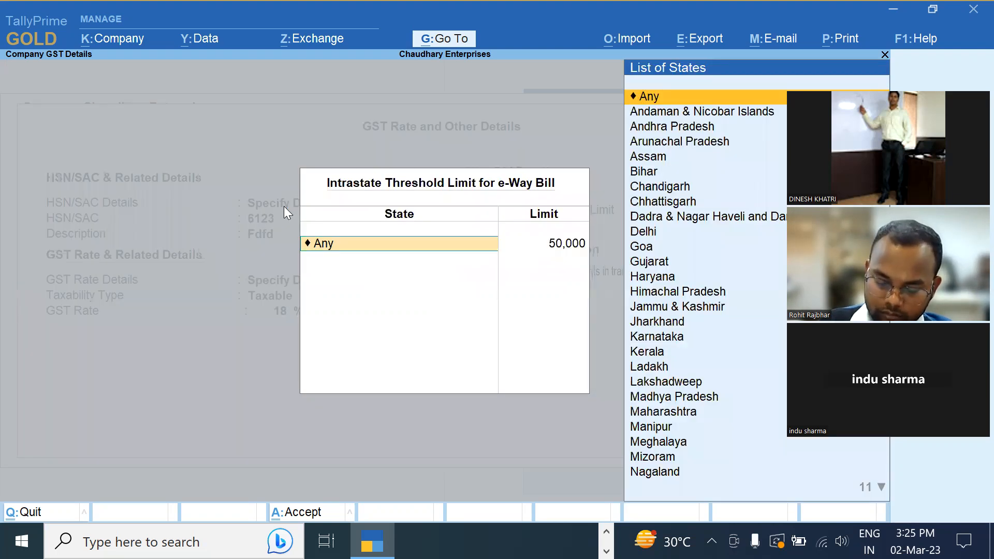
Enter intrastate limits of 1,00,000 for Delhi and 50,000 for Haryana
text(De)
key(Return)
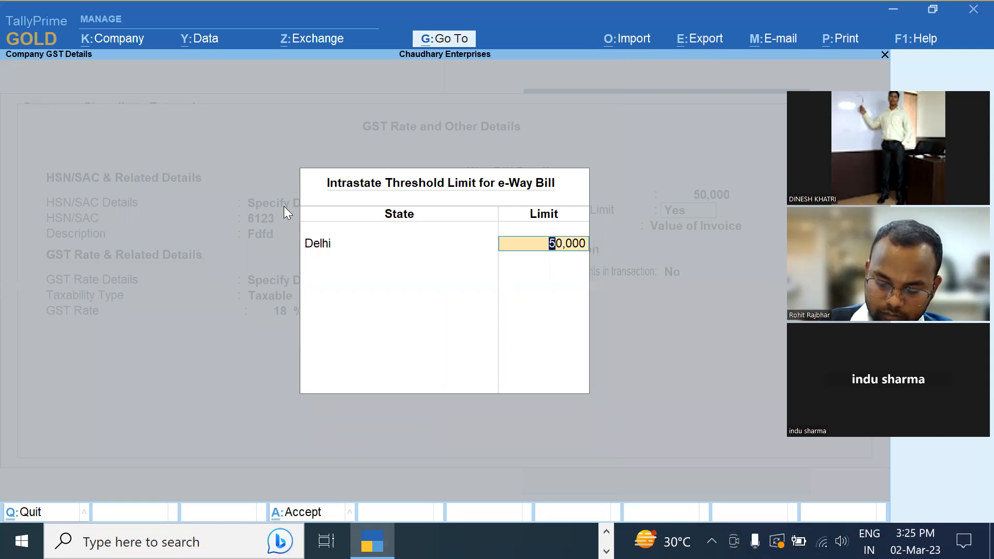
text(1,00,00)
text(00)
key(Return)
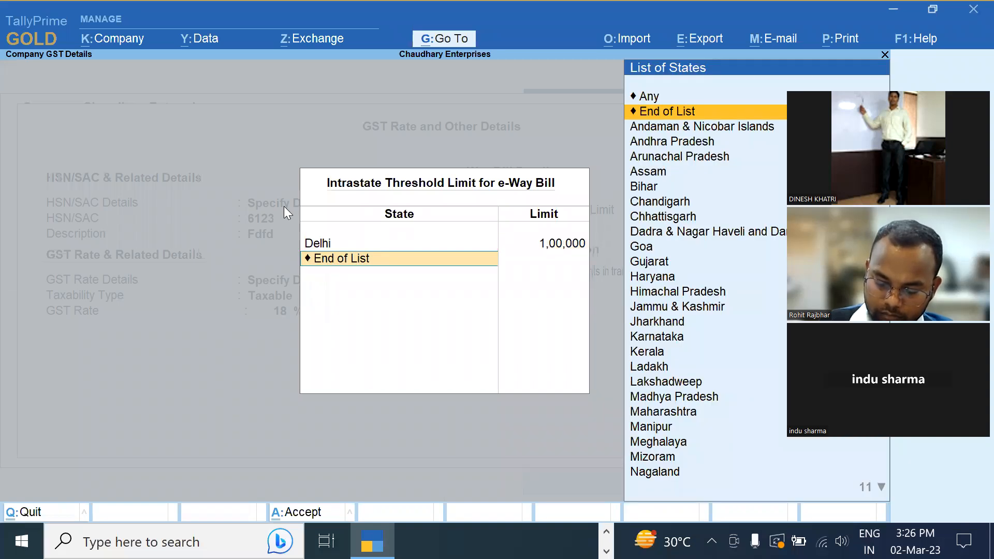
text(Ha)
key(Return)
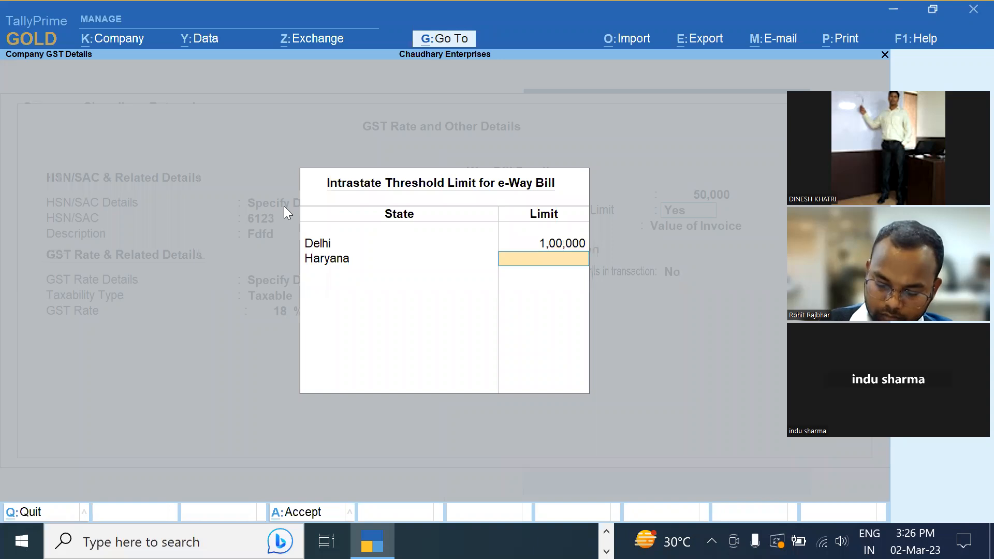
text(50000)
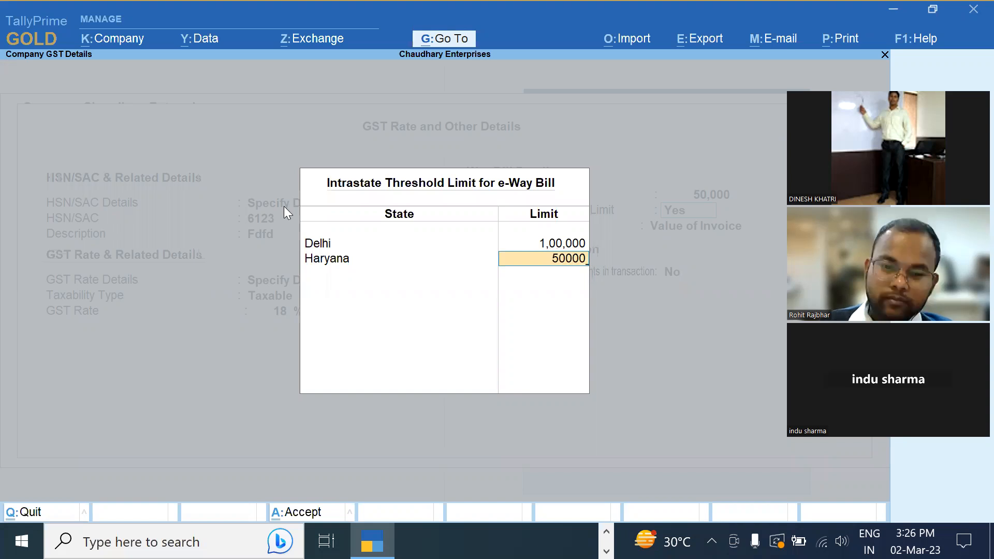
key(Return)
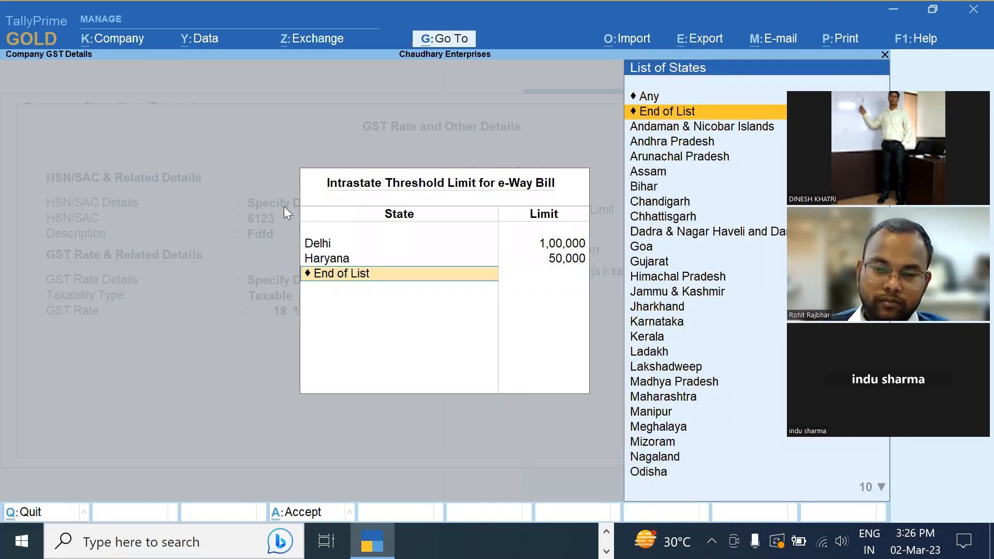
key(Return)
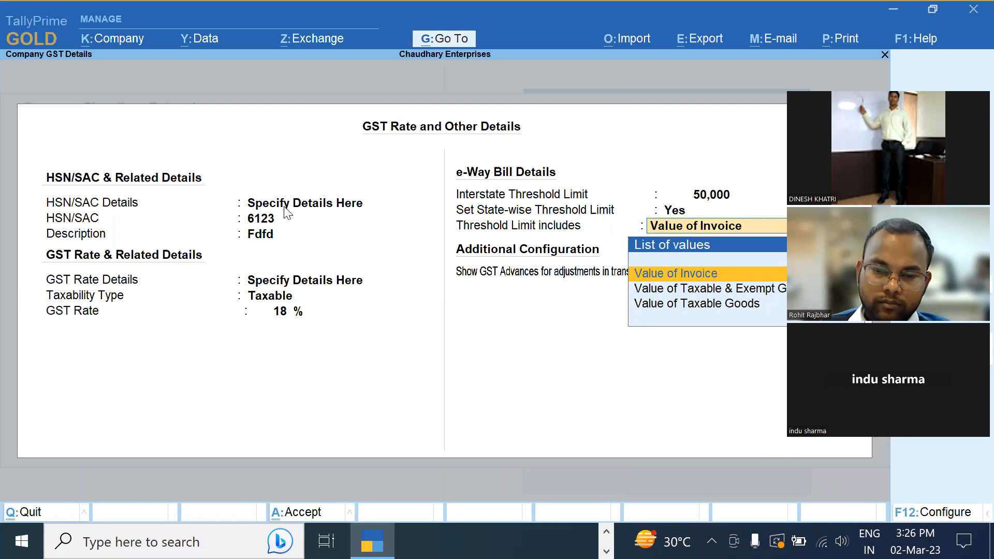
Review the limits, save the company features with Ctrl+A, and reopen Company Features (F11)
key(BackSpace)
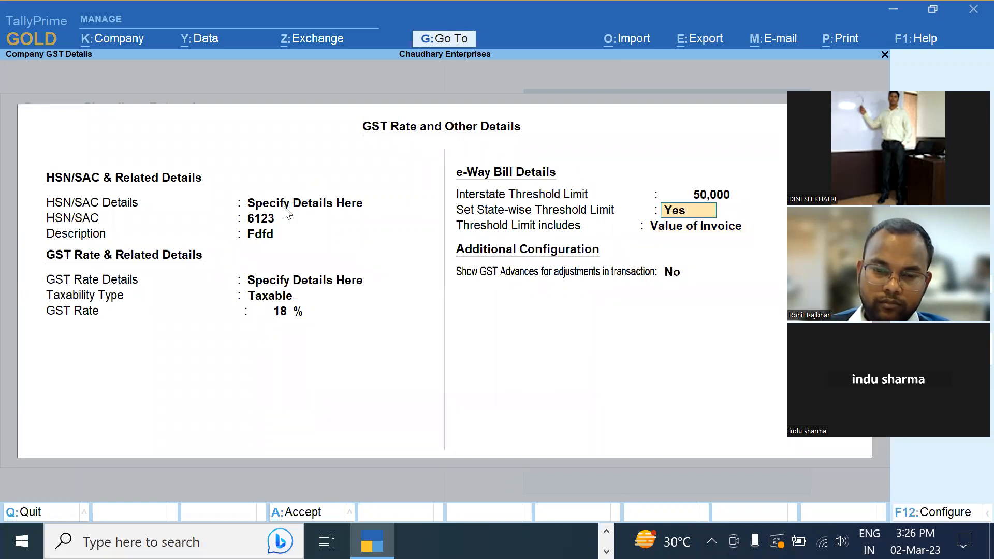
key(Return)
key(Return)
key(Return)
key(Return)
key(Return)
key(Return)
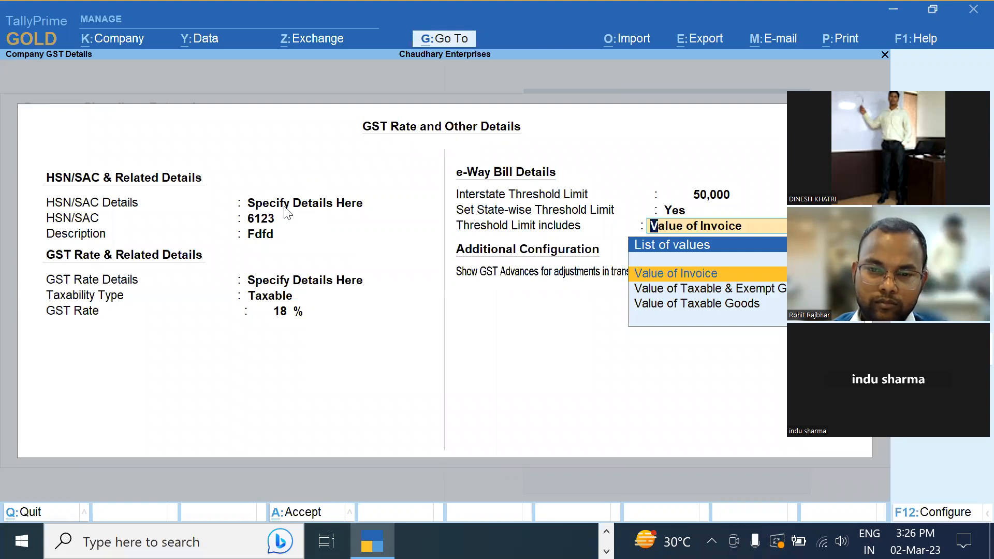
key(Return)
key(BackSpace)
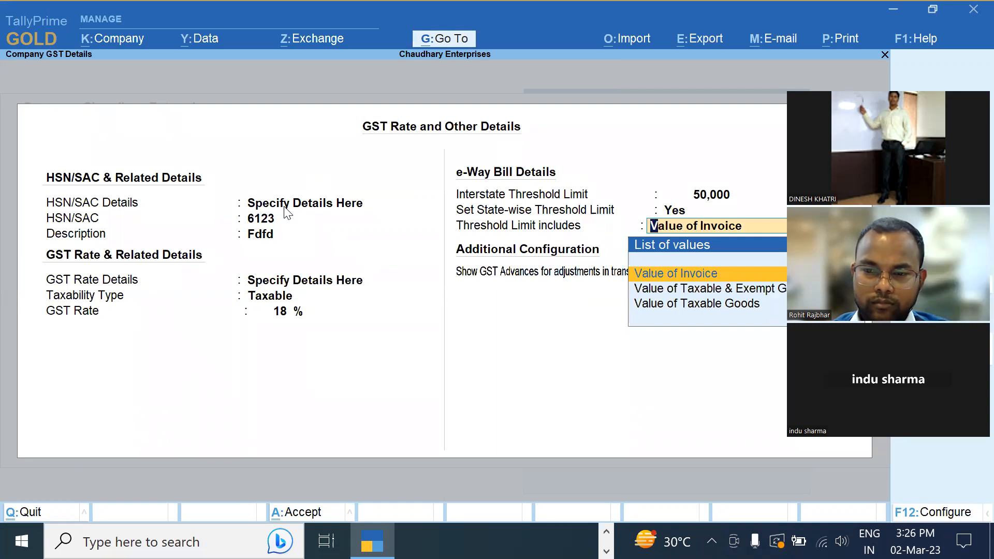
key(Return)
key(Return)
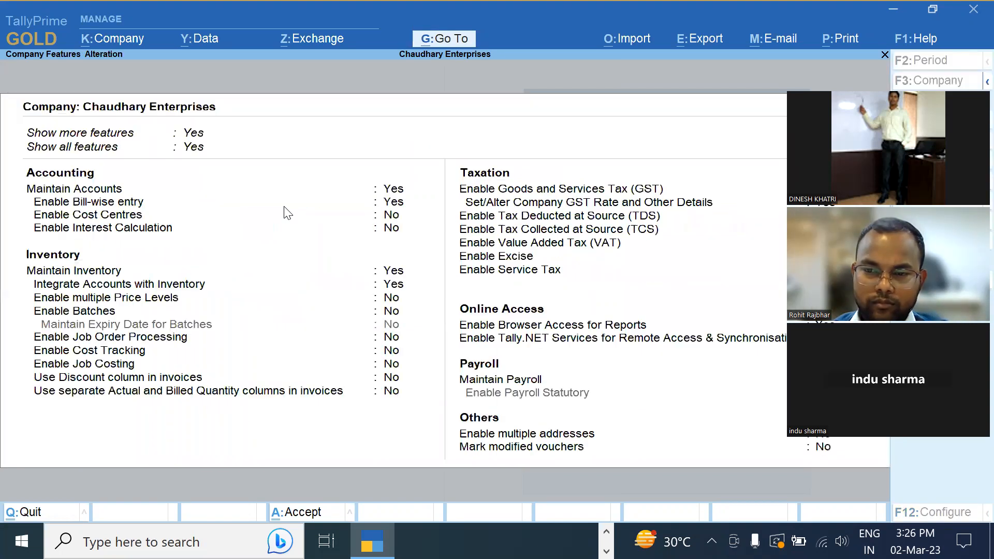
key(ctrl+a)
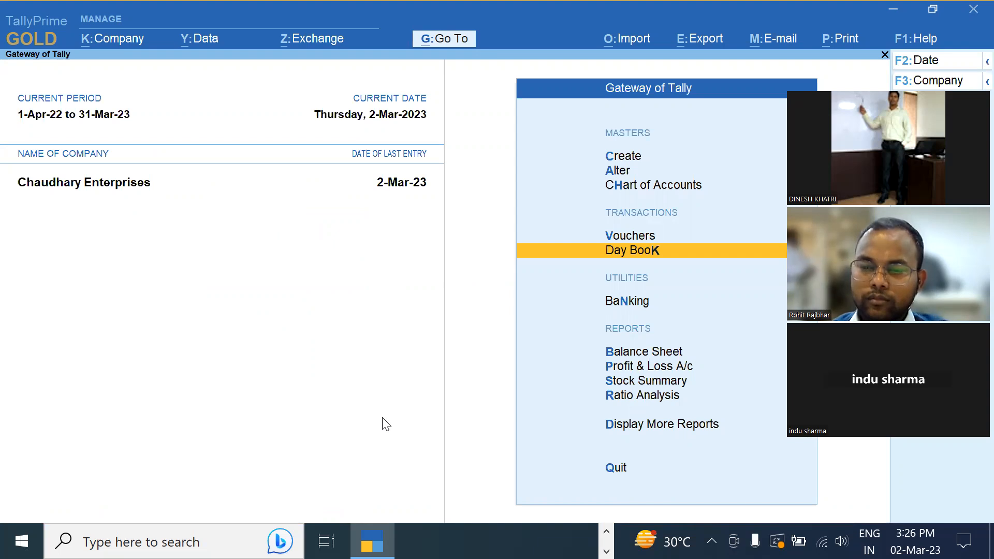
click(557, 97)
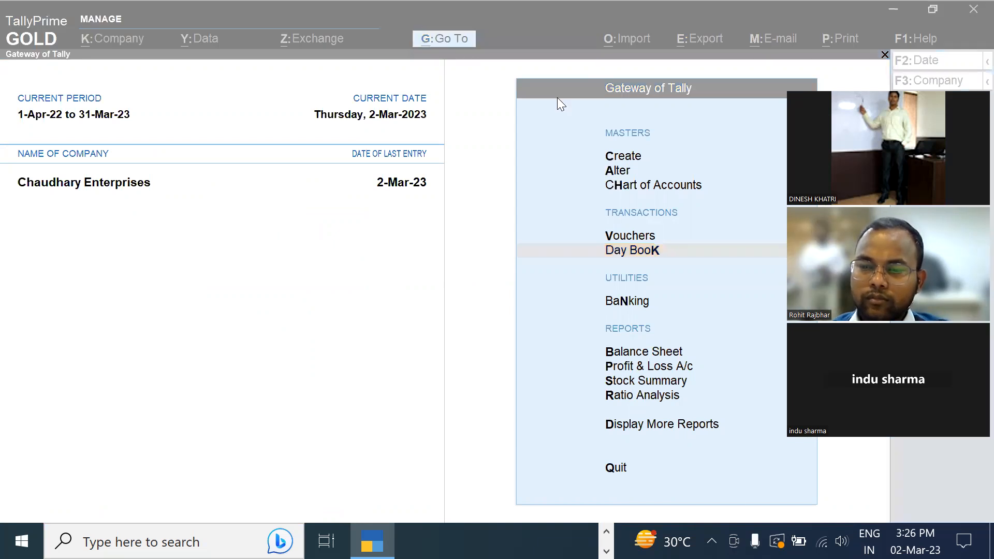
click(557, 97)
key(F11)
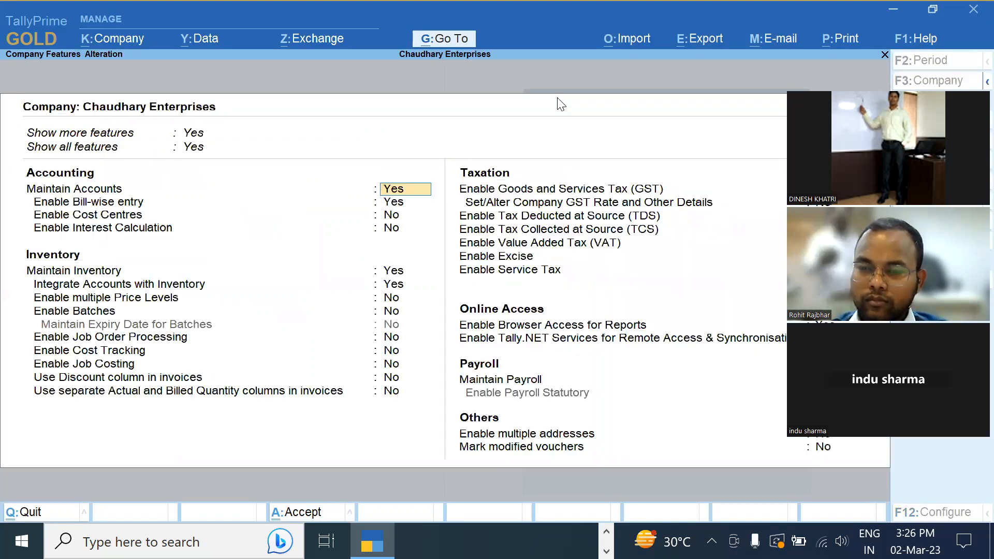
click(673, 189)
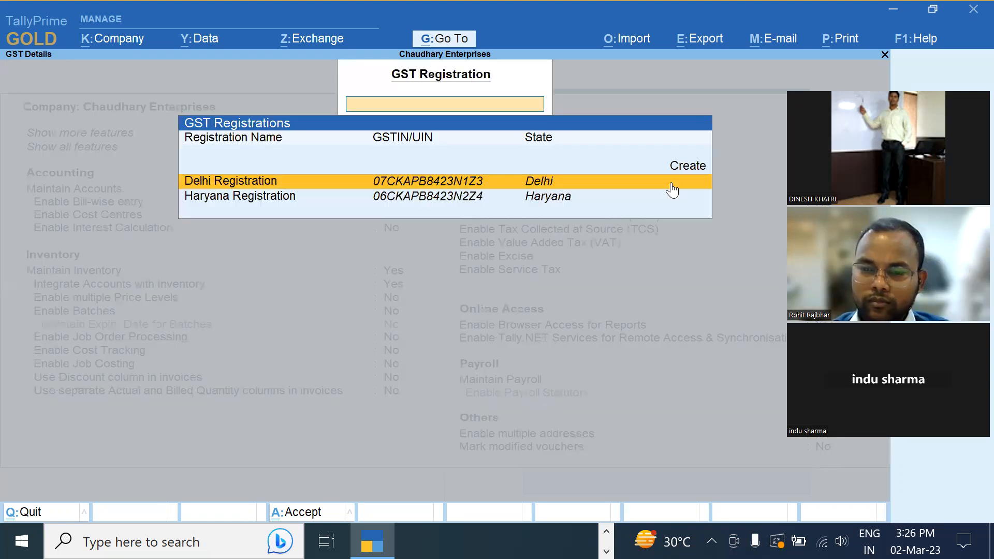
click(671, 191)
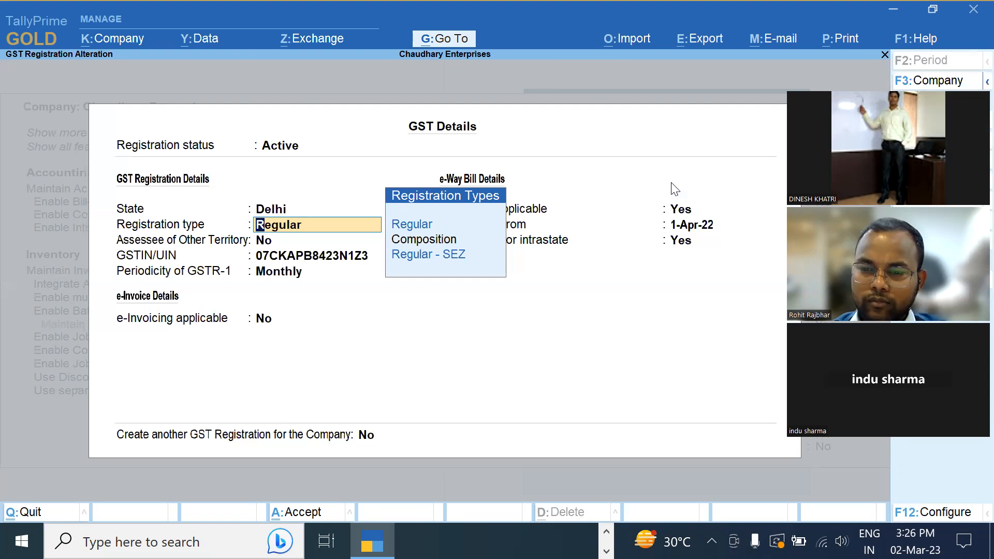
click(684, 209)
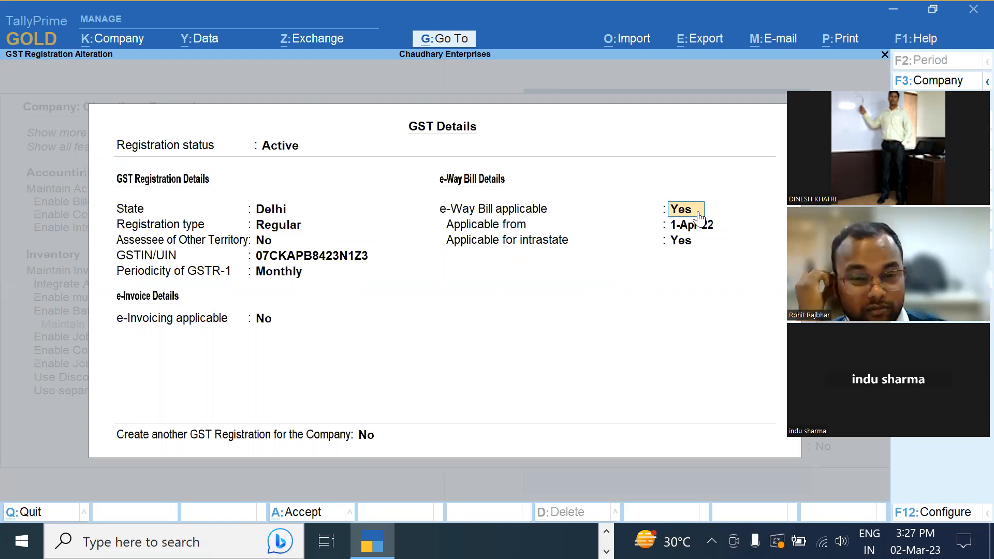
key(Escape)
key(Return)
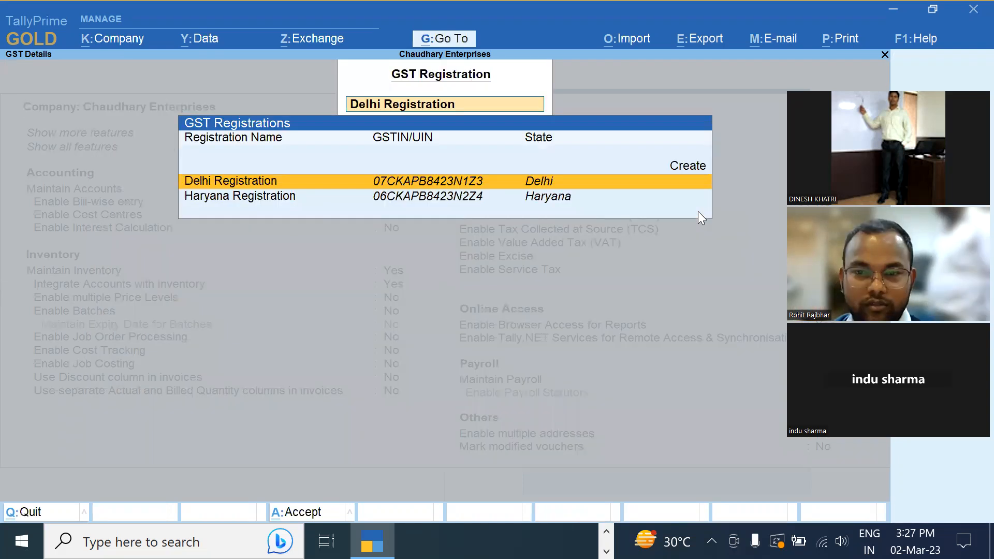
key(Escape)
key(Escape)
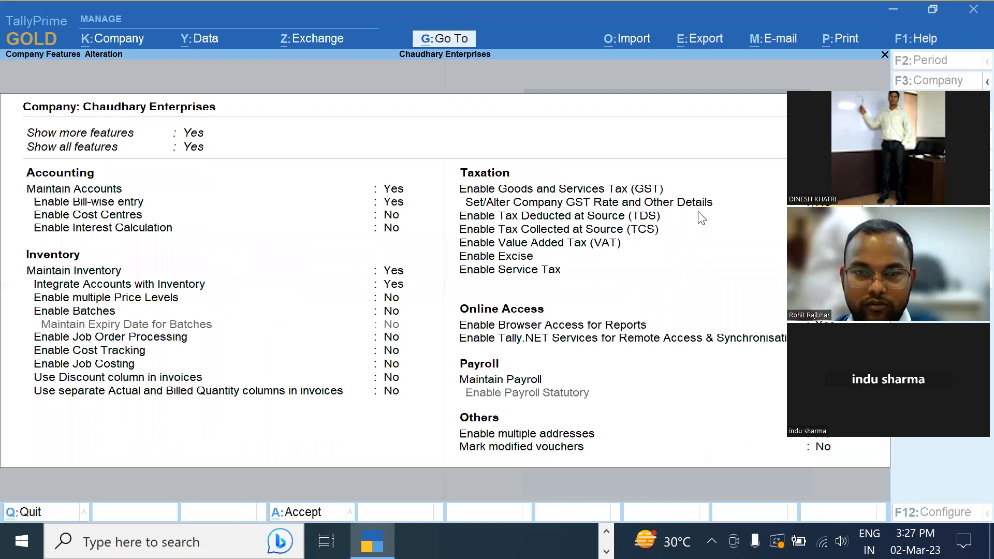
key(Return)
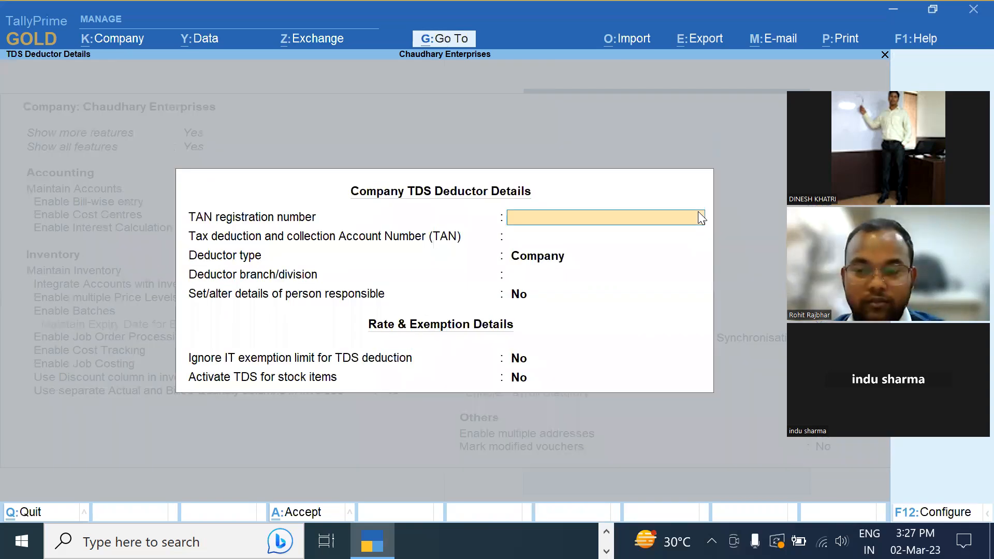
key(Escape)
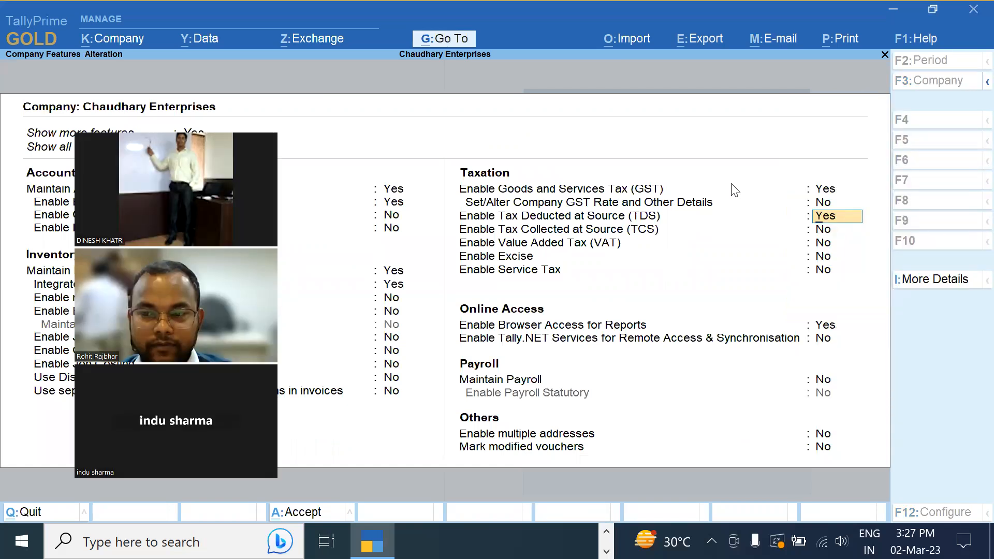
Set company GST rate details to Yes and choose Specify Details Here for HSN/SAC
click(822, 201)
text(y)
key(Return)
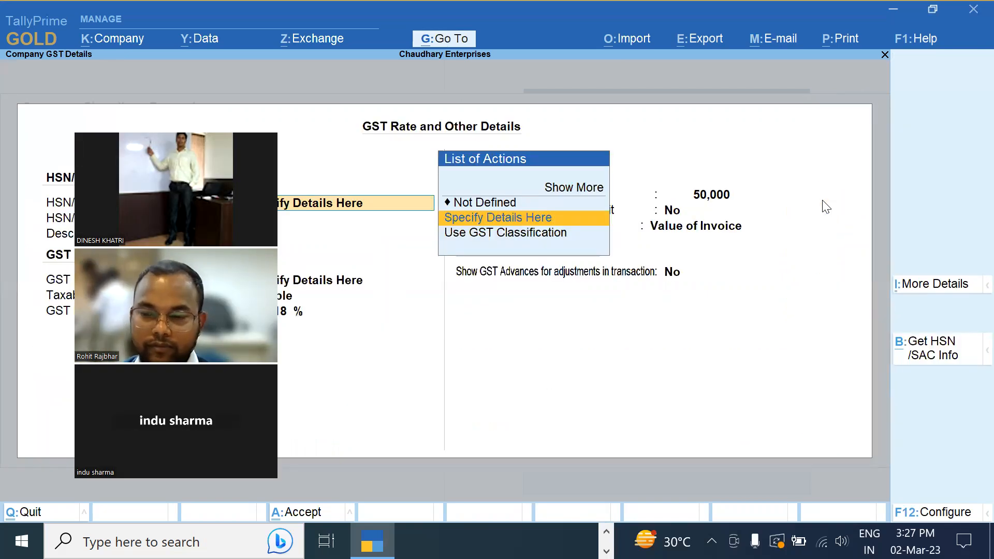
key(Return)
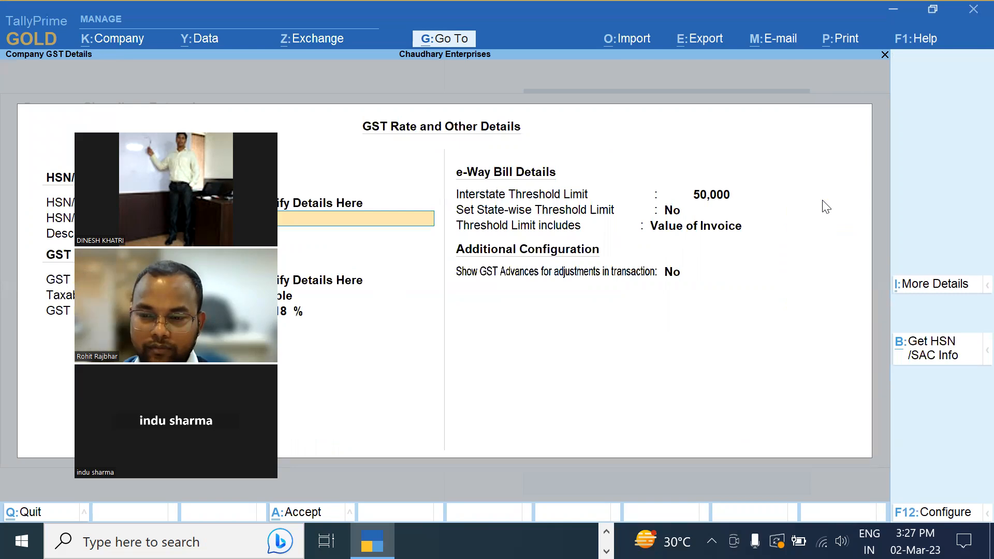
key(Escape)
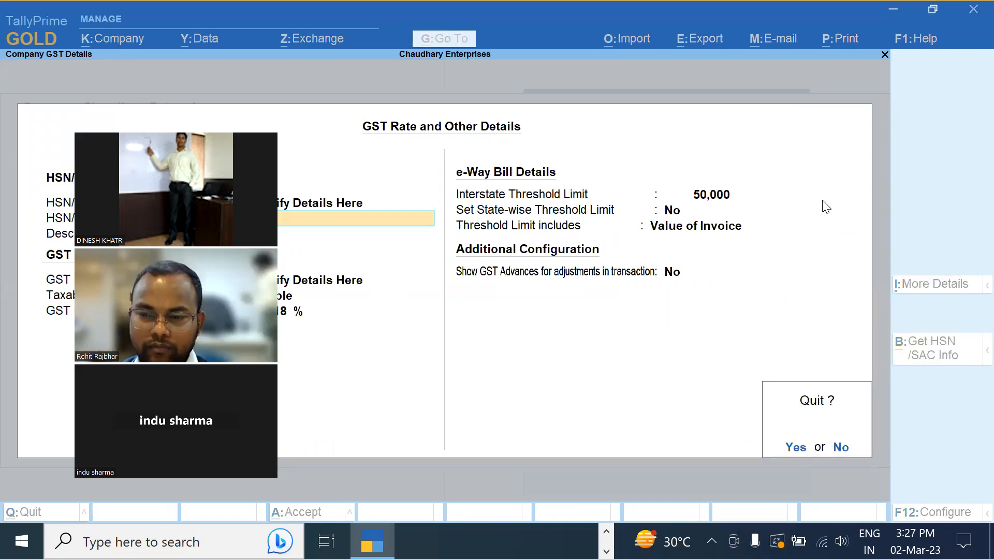
key(Escape)
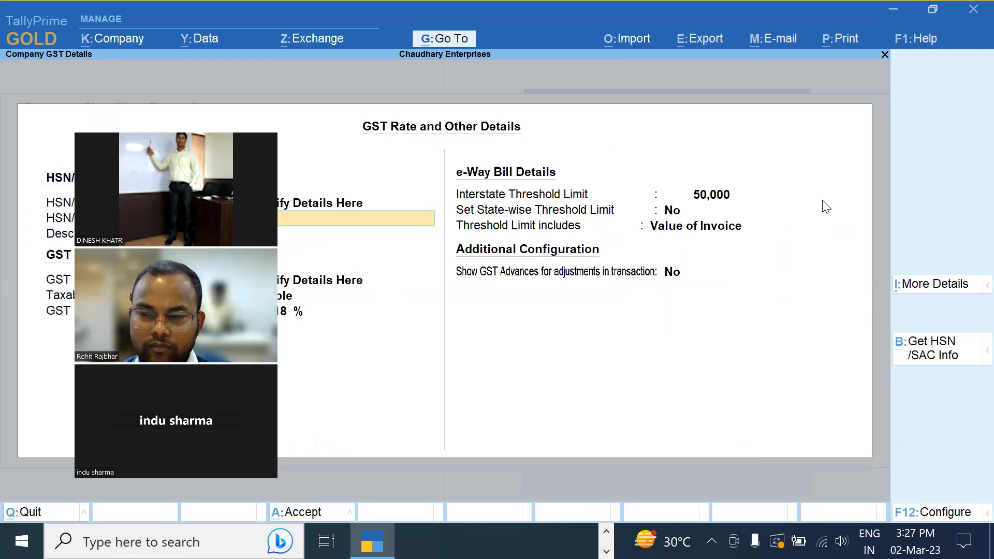
key(Up)
key(Return)
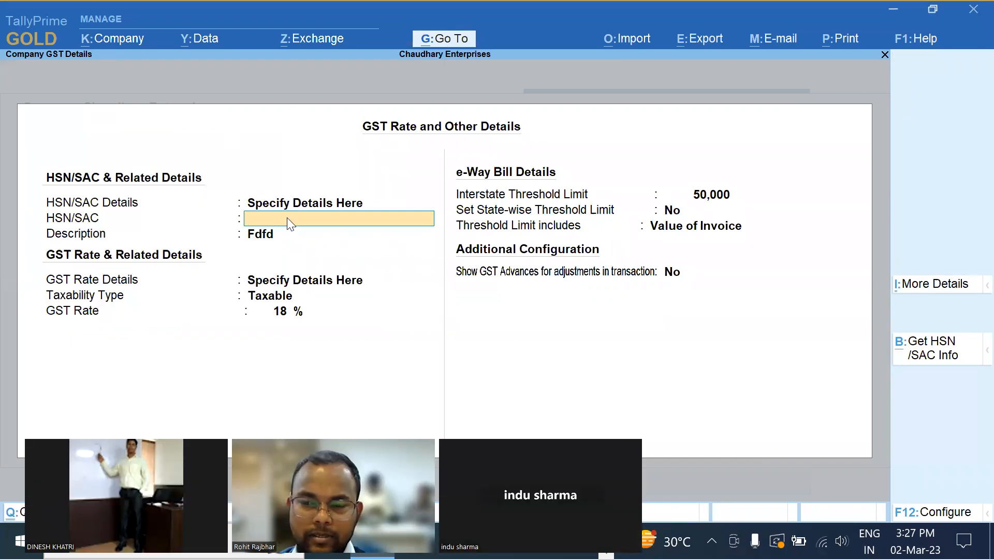
key(Escape)
key(Return)
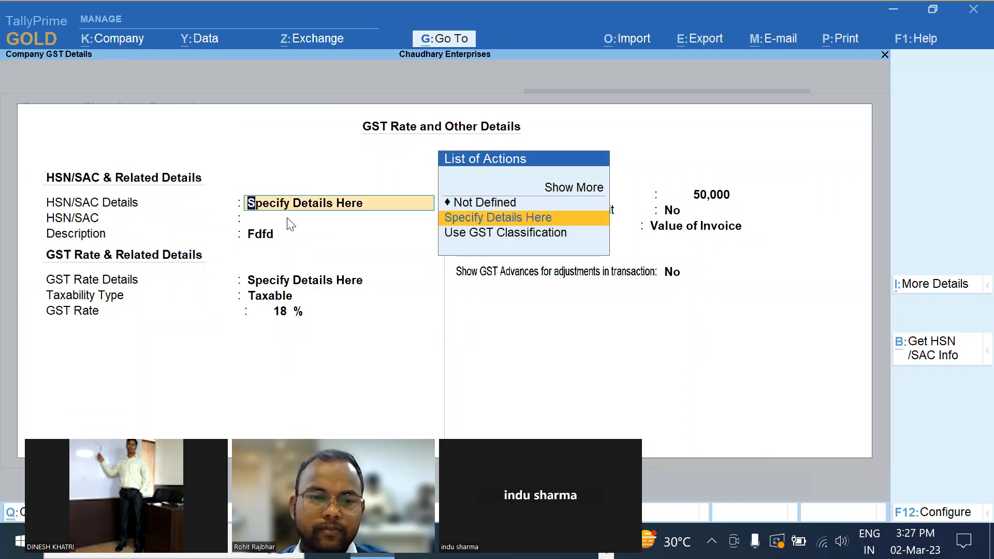
Enter HSN/SAC code 6145 and request its official HSN/SAC details
key(Return)
text(6145)
key(Return)
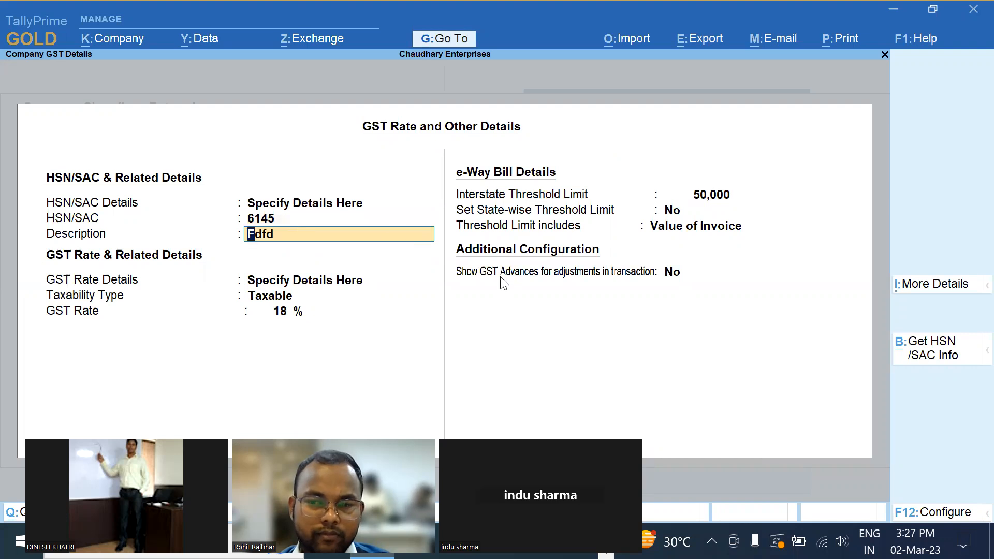
click(261, 220)
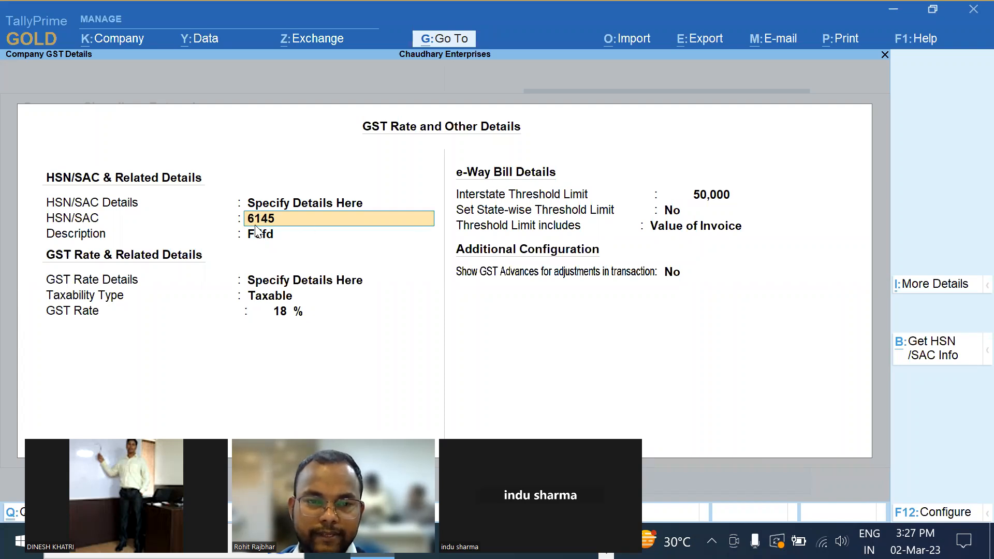
click(923, 357)
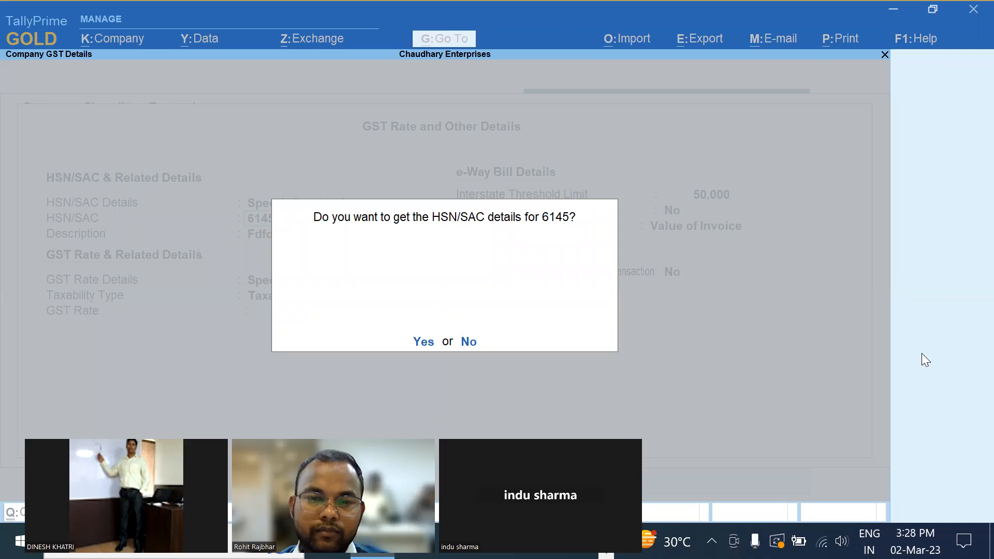
Agree to fetch HSN/SAC details and attempt the e-Way Bill login with username and password
key(y)
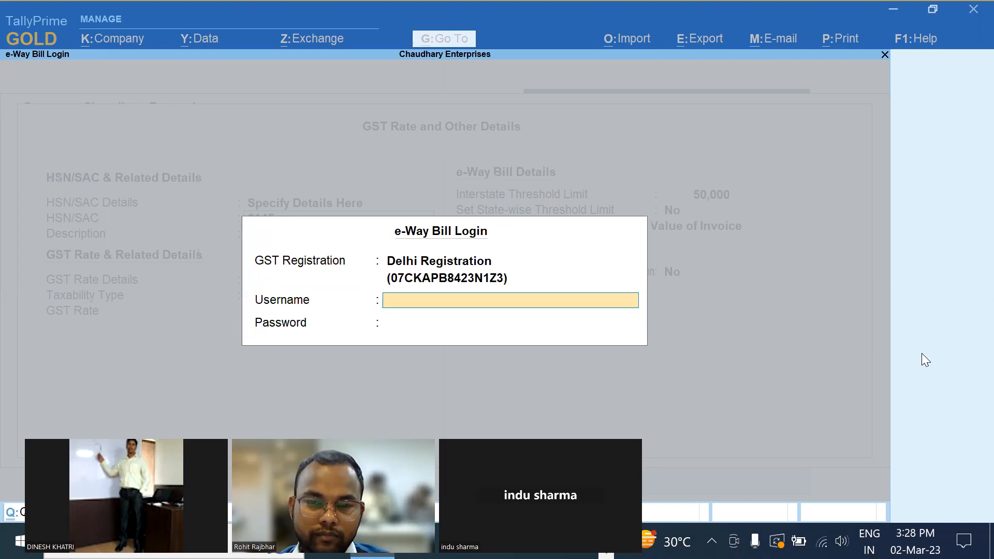
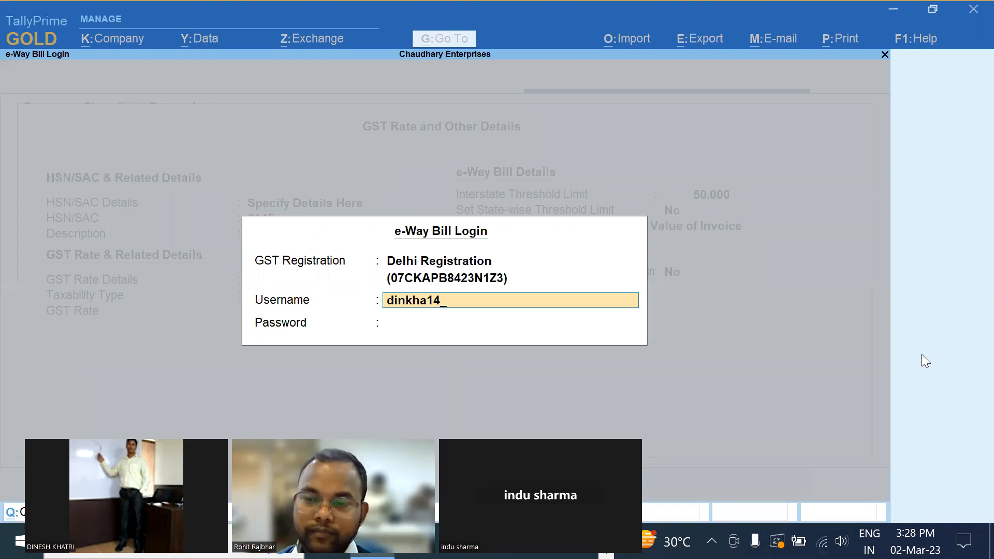
key(Return)
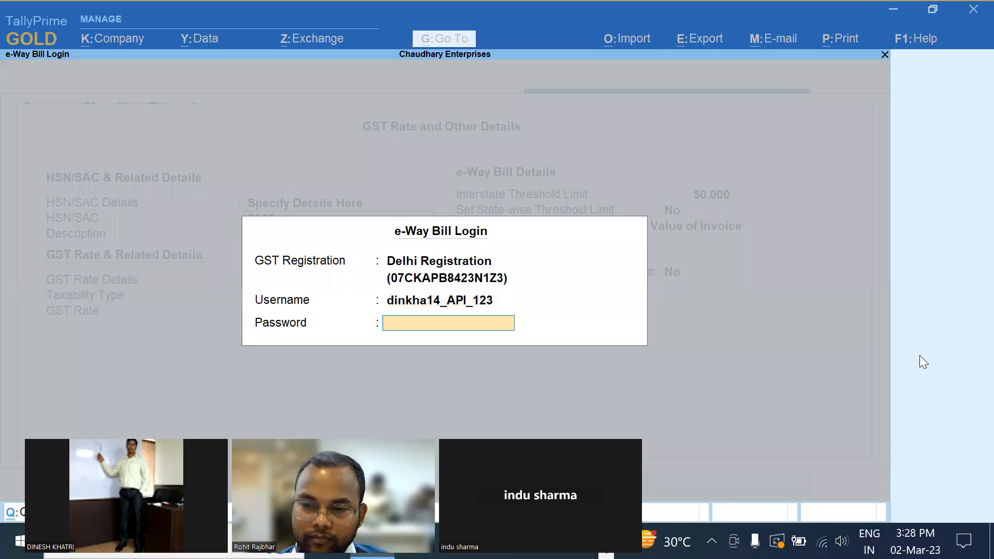
text(***********)
key(Return)
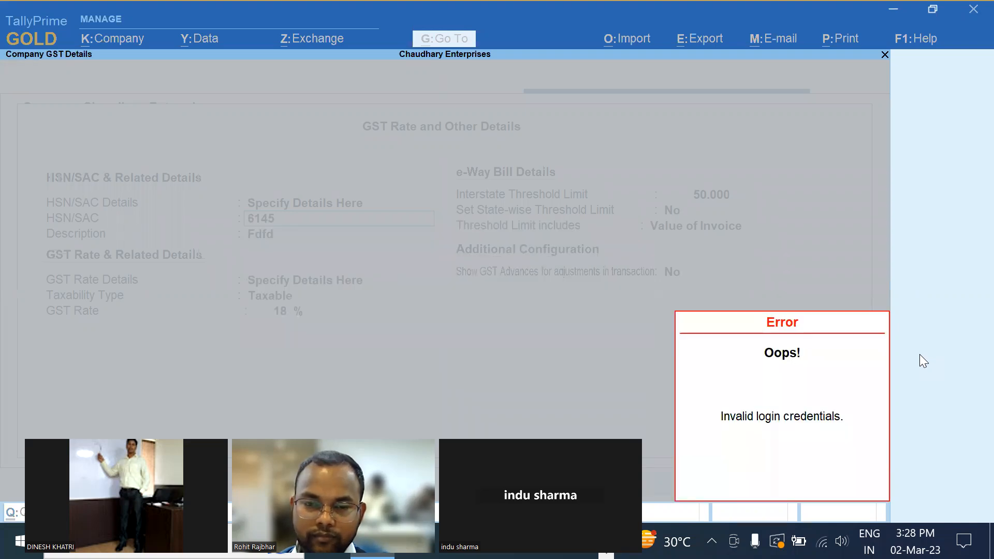
key(Return)
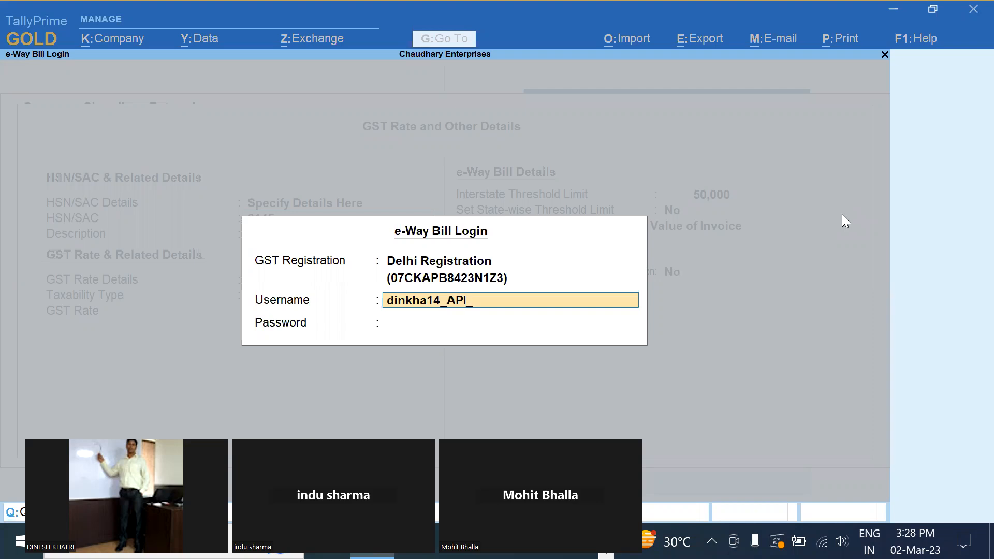
Retry the e-Way Bill login with a corrected username, then cancel it after the error
key(Return)
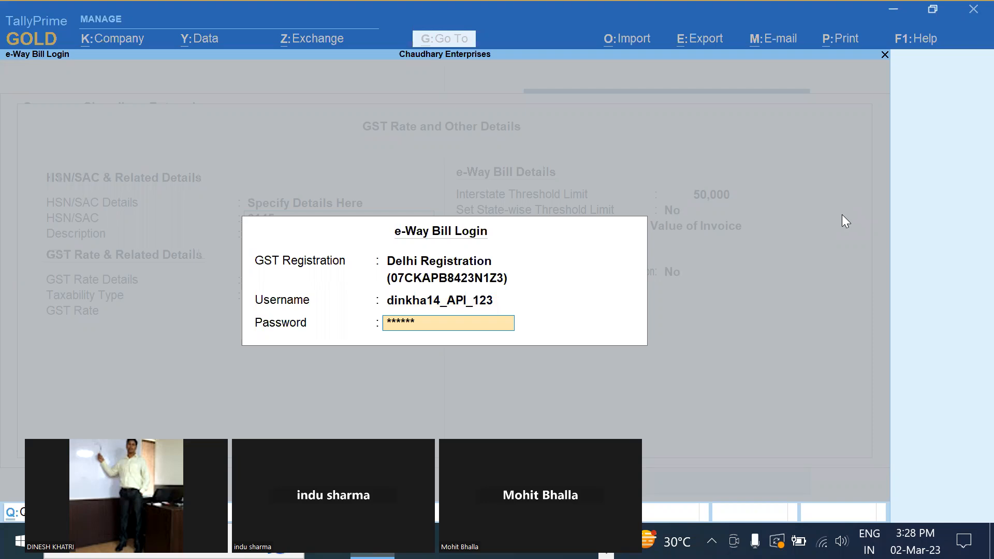
text(**)
key(Return)
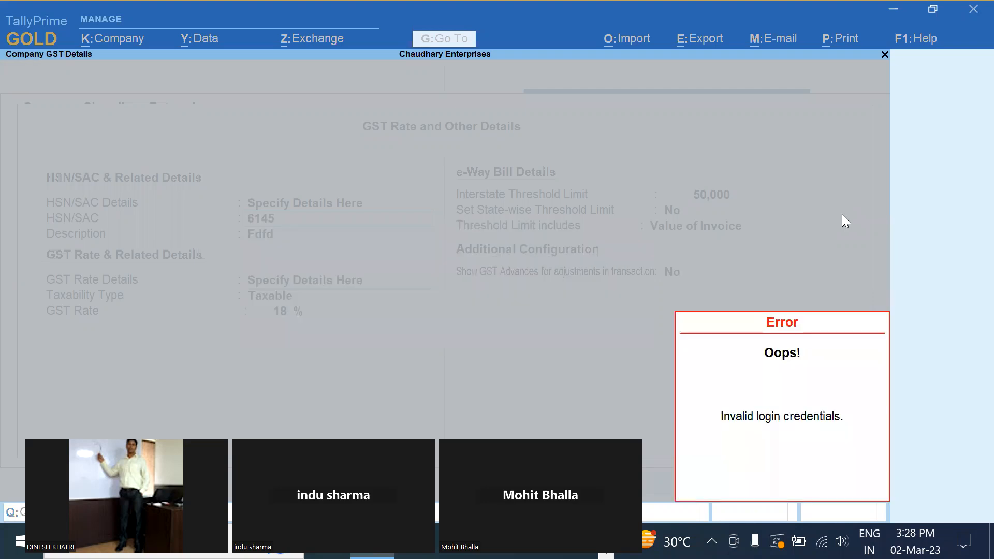
key(Escape)
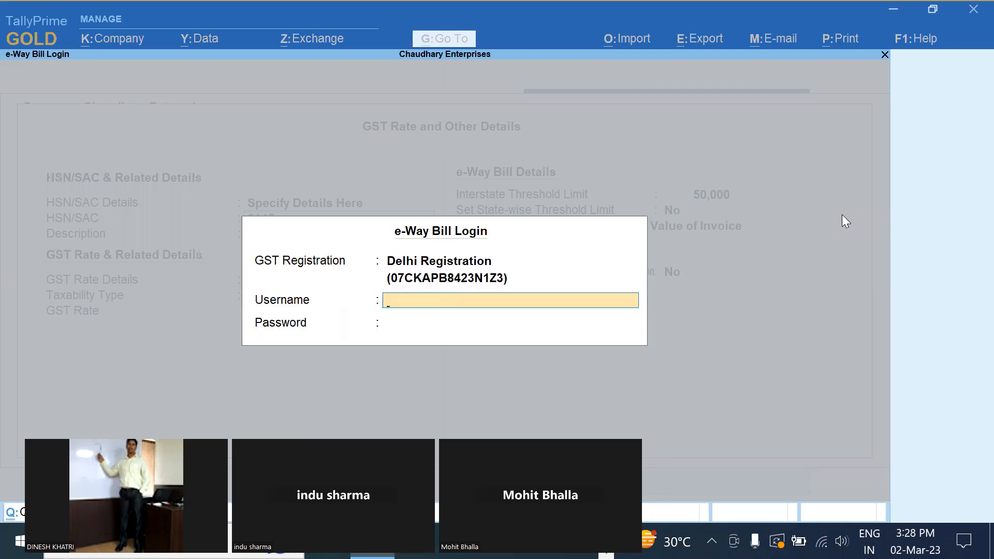
key(Escape)
Clear HSN/SAC code 6145 and quit the GST rate details screen
key(BackSpace)
key(Escape)
key(y)
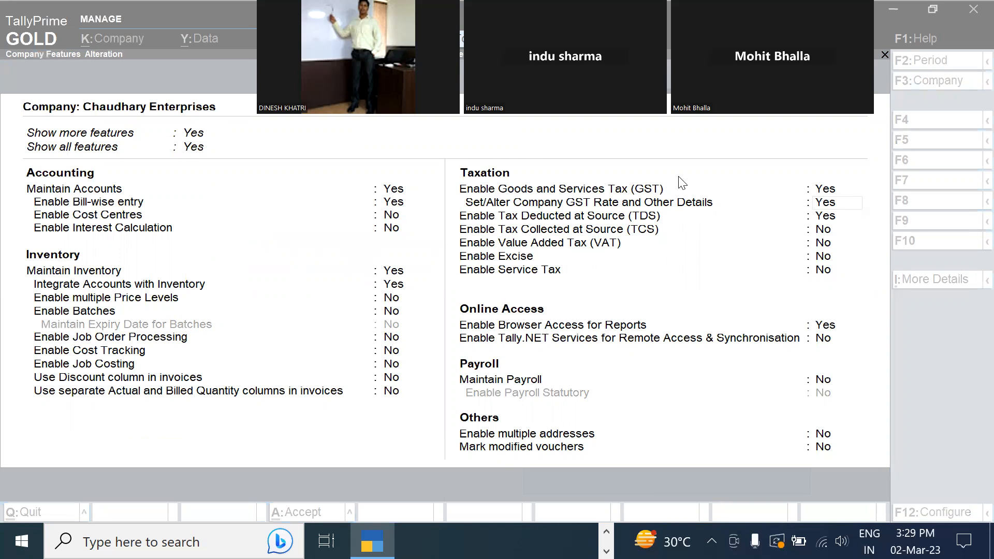
Accept the Company Features settings with Ctrl+A to return to the Gateway of Tally
click(515, 272)
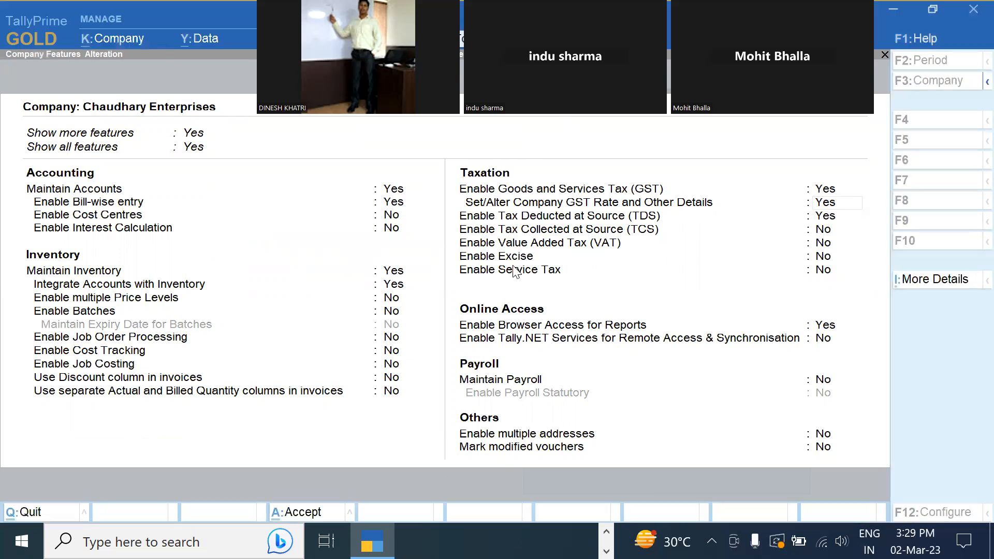
key(ctrl+a)
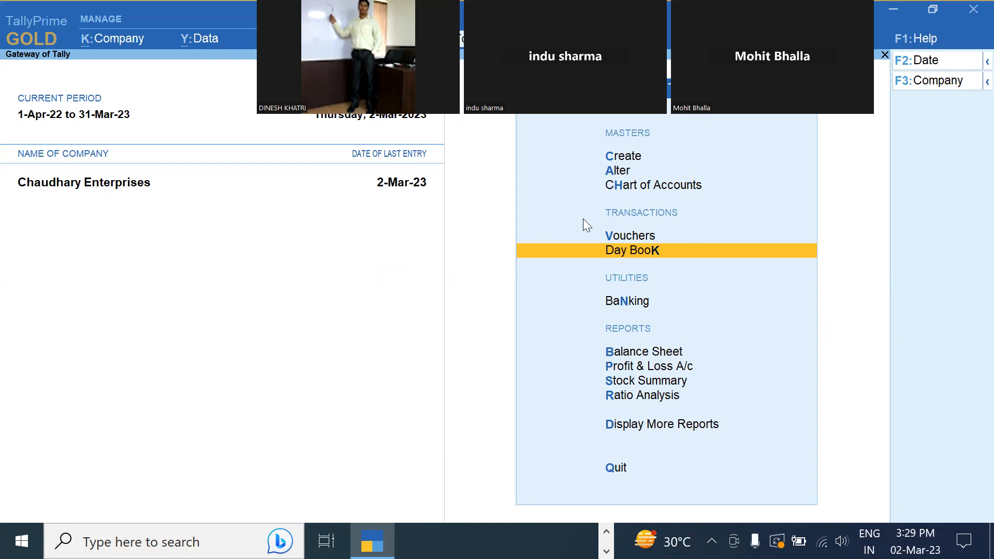
Open Vouchers to begin Sales voucher DL/0007/22-23 under the Delhi Registration
click(615, 237)
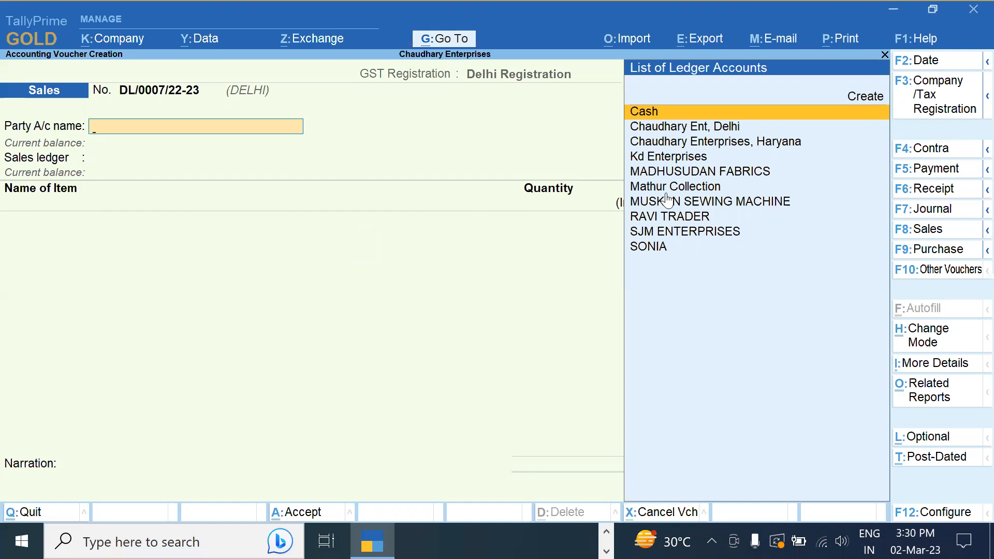
Switch the voucher's GST registration to the Haryana Registration
click(916, 111)
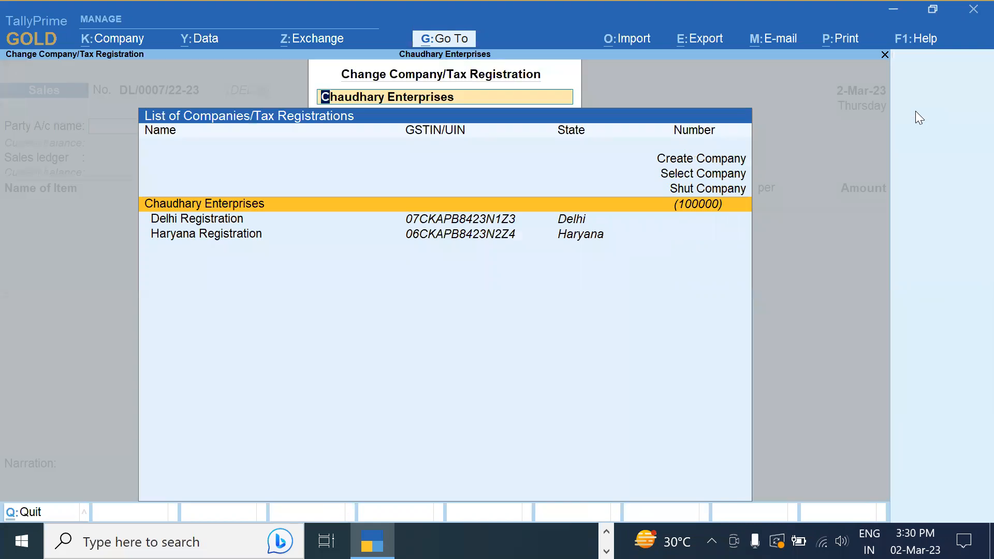
key(Down)
key(Down)
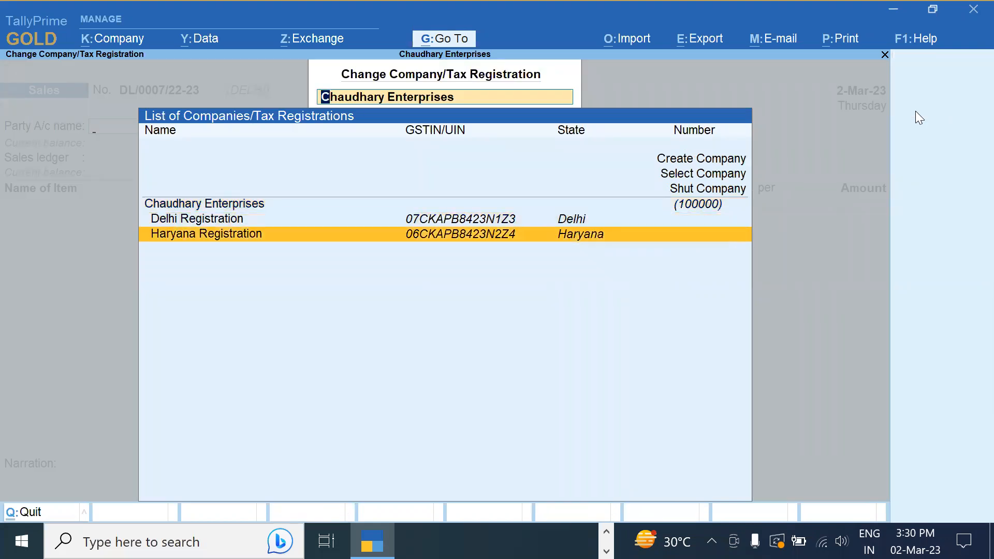
key(Return)
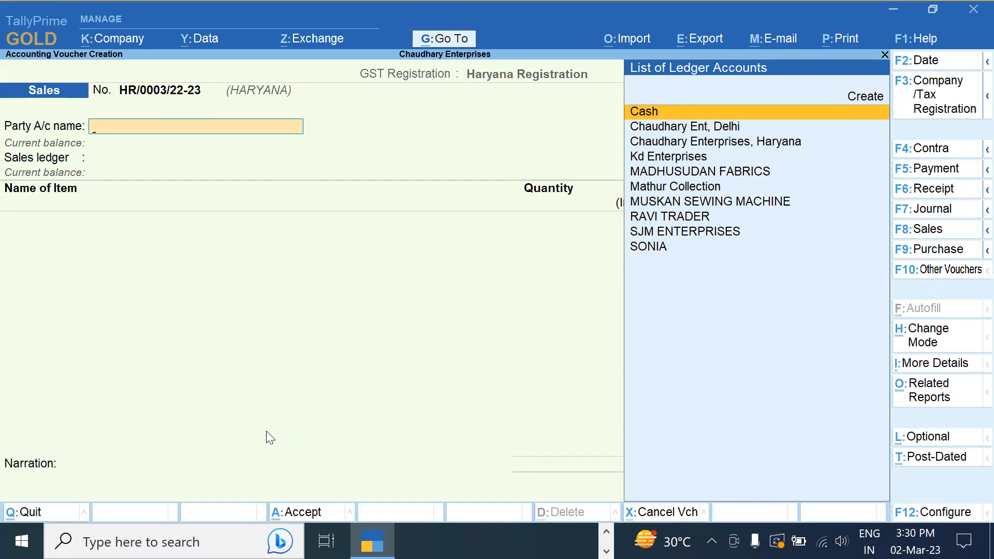
key(F2)
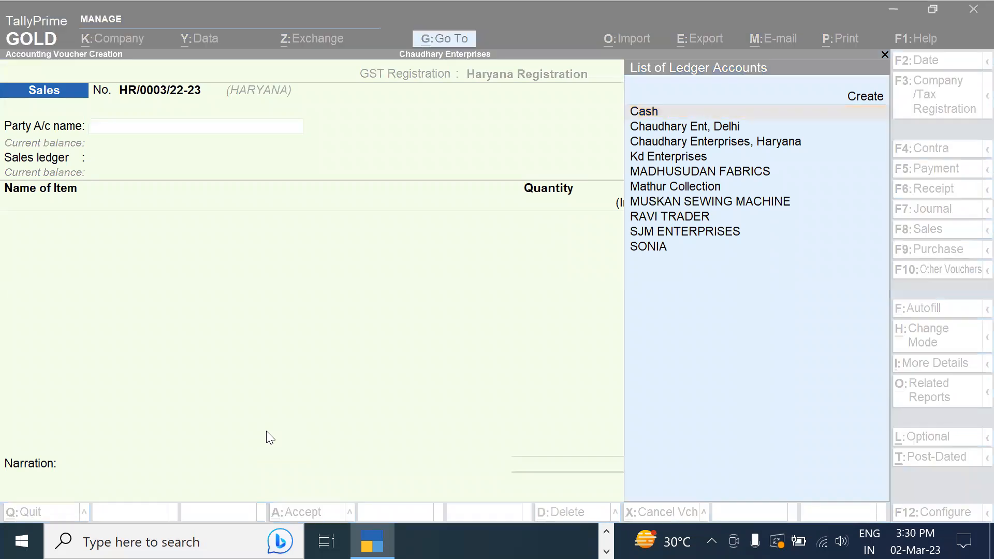
click(230, 332)
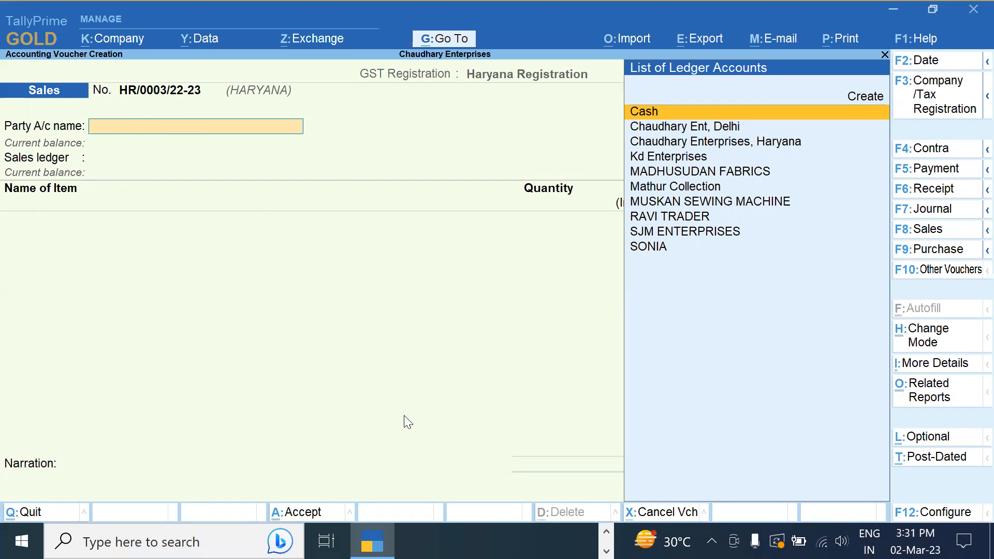
Switch back to the Delhi Registration and abandon the blank voucher without saving
key(F3)
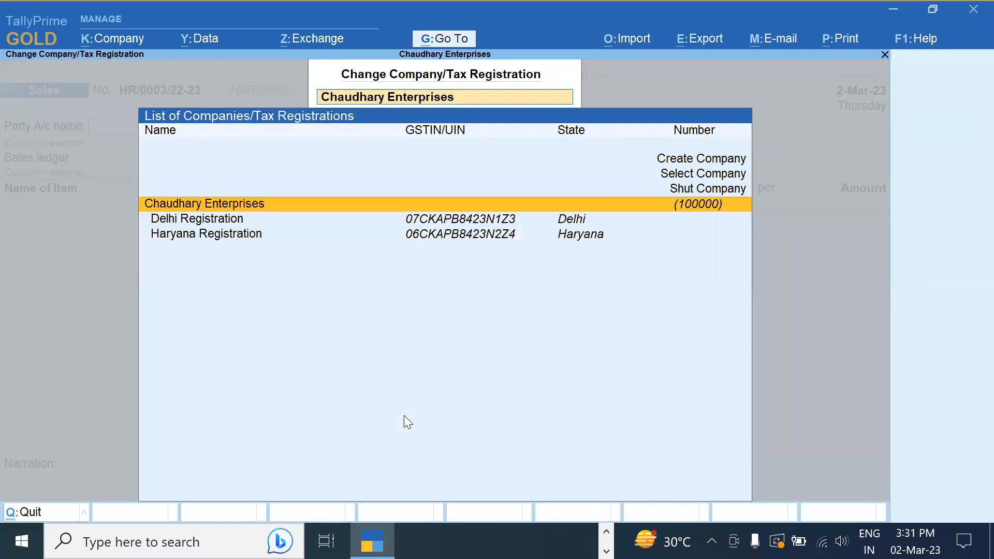
key(Down)
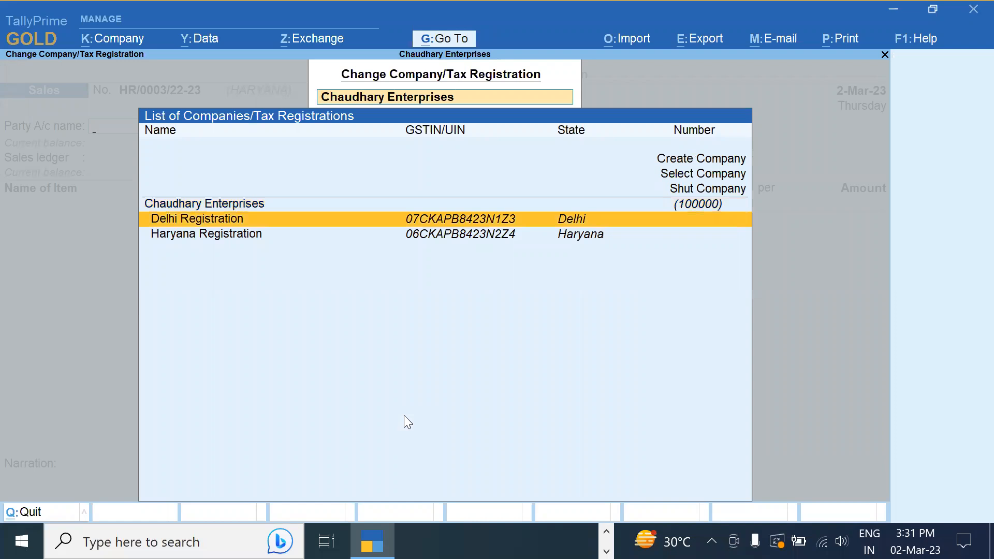
key(Return)
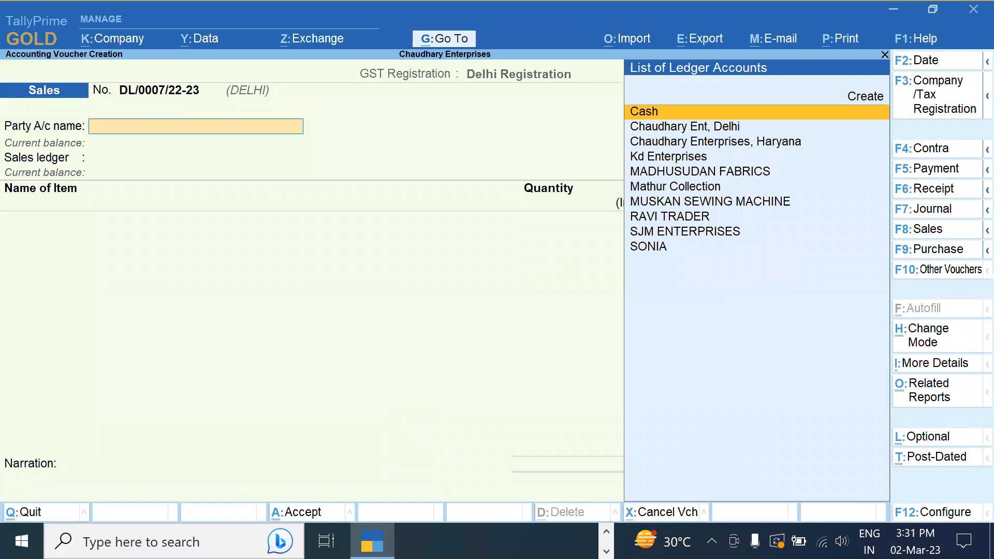
key(alt+c)
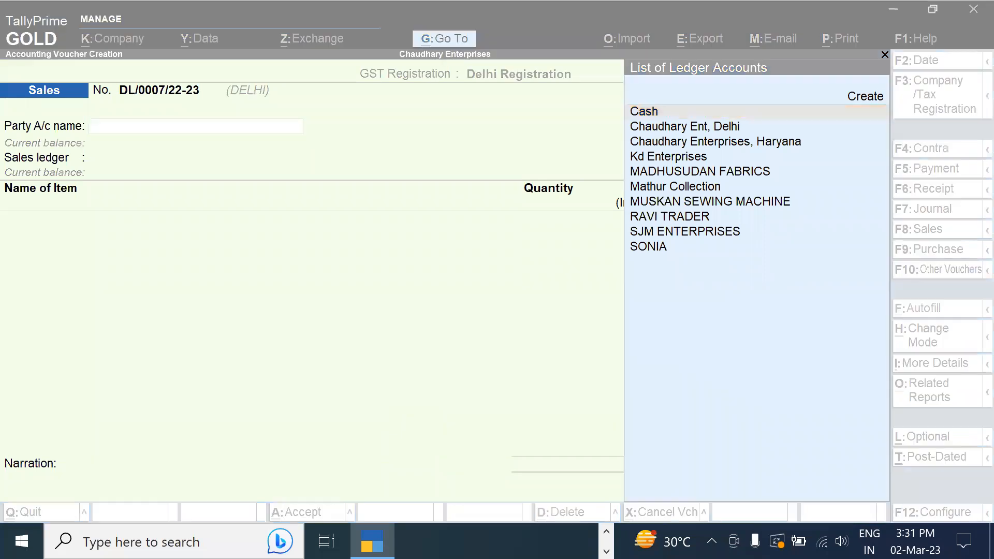
click(256, 352)
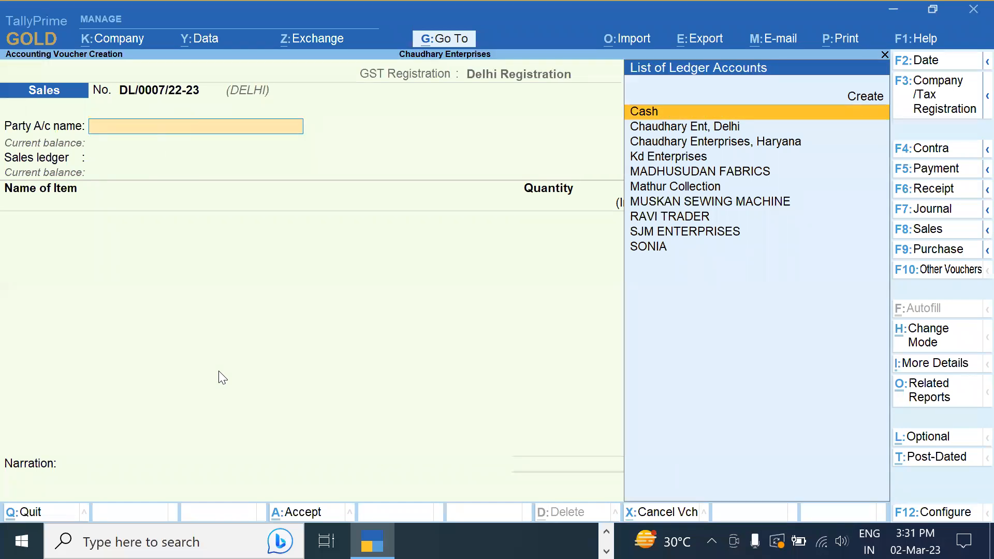
key(Escape)
key(Return)
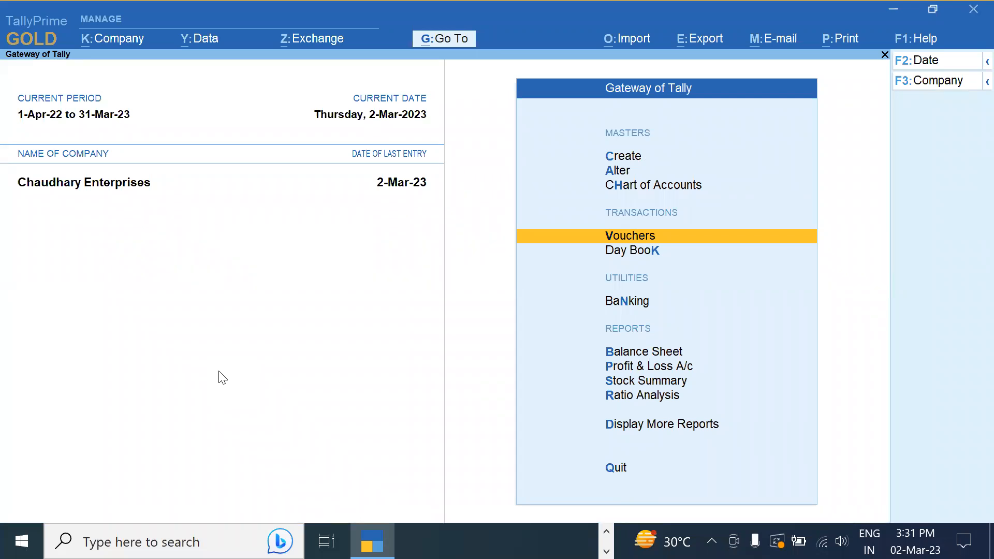
Open the Sales voucher type for alteration and step down to its activation setting
key(Up)
key(Up)
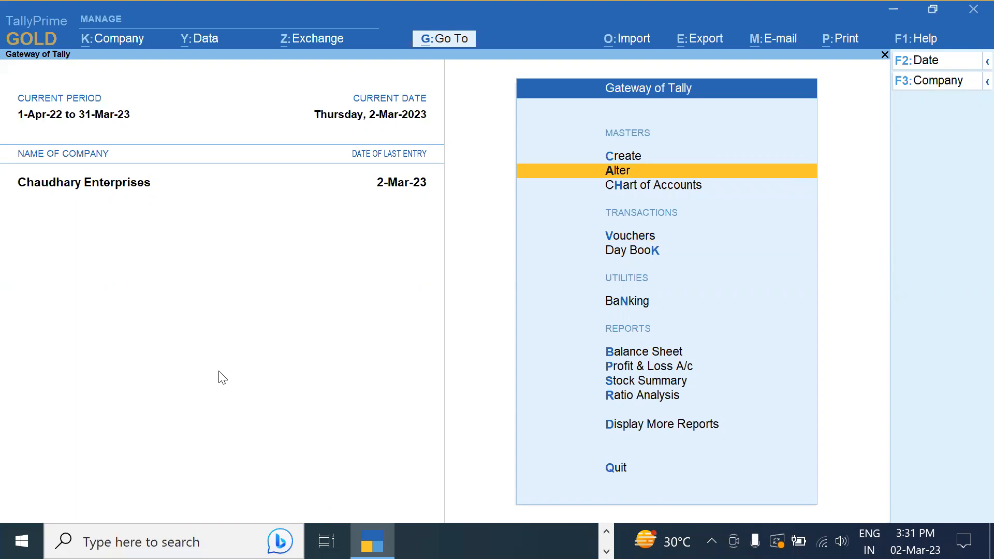
key(Return)
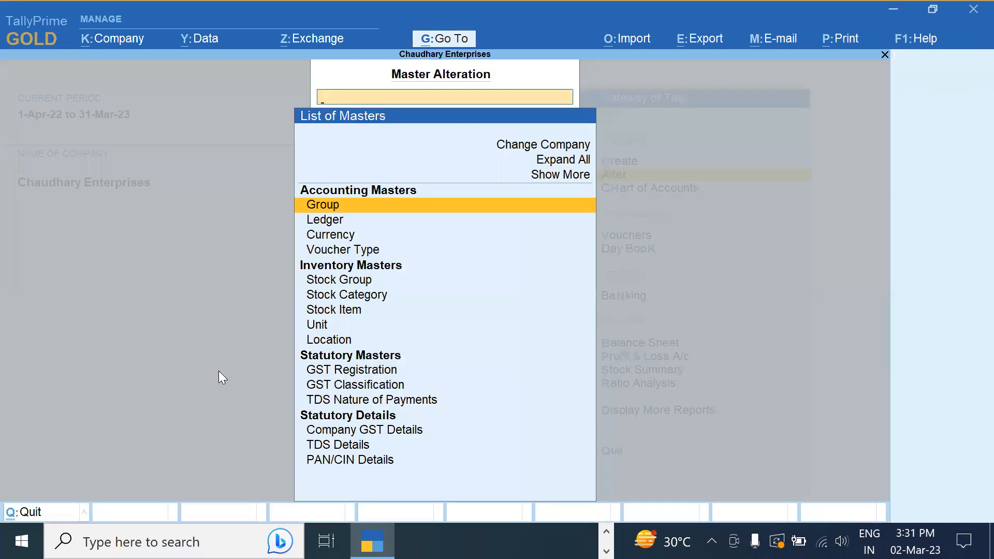
key(Down)
key(Down)
key(Down)
key(Return)
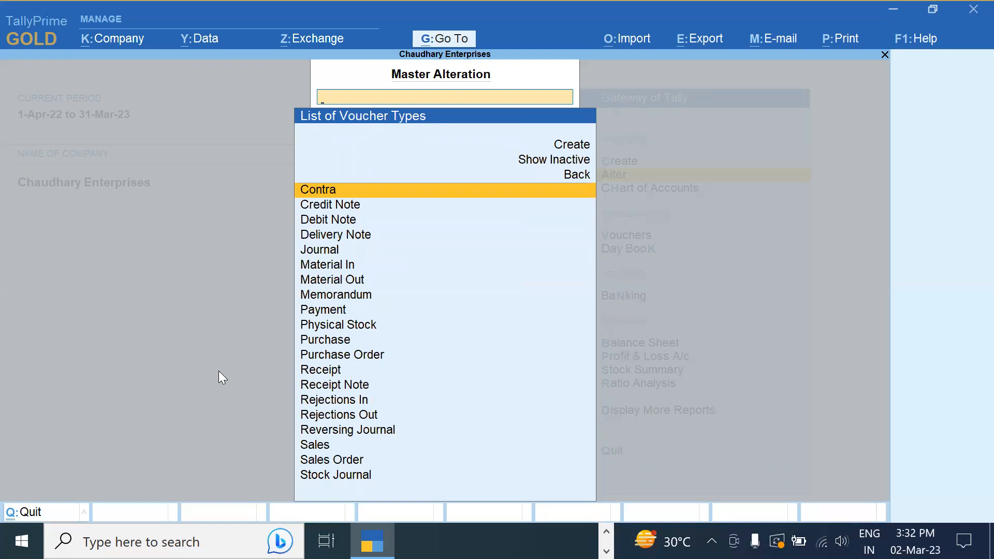
text(Sa)
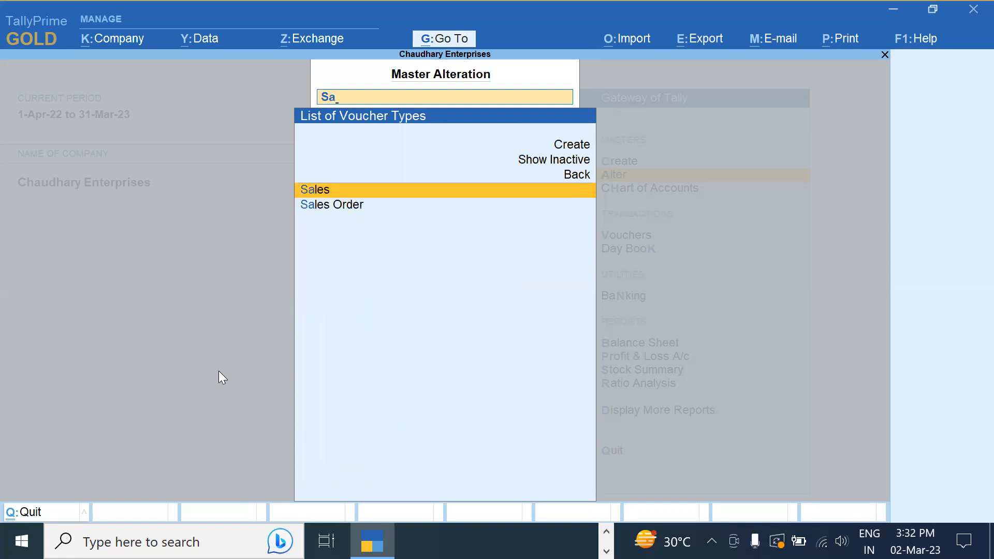
key(Return)
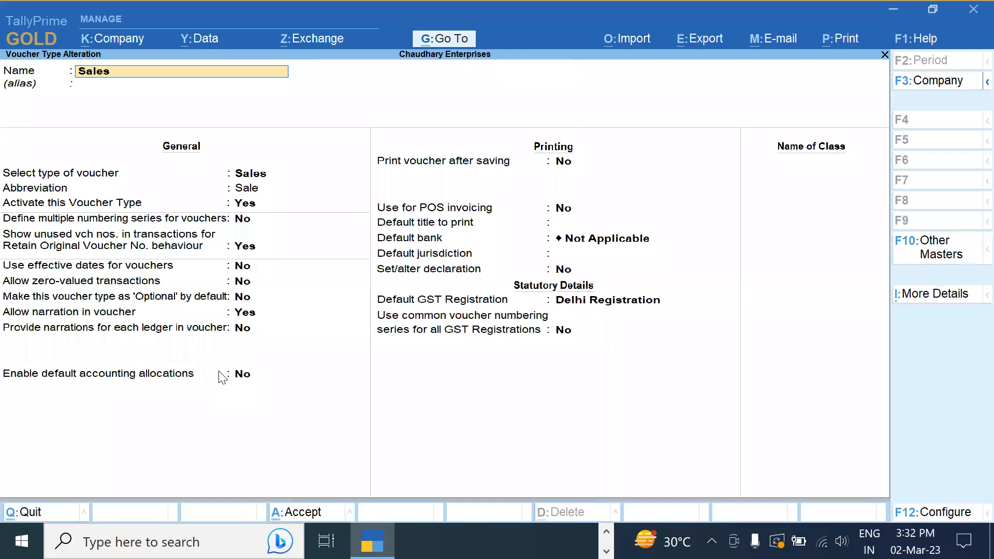
key(Return)
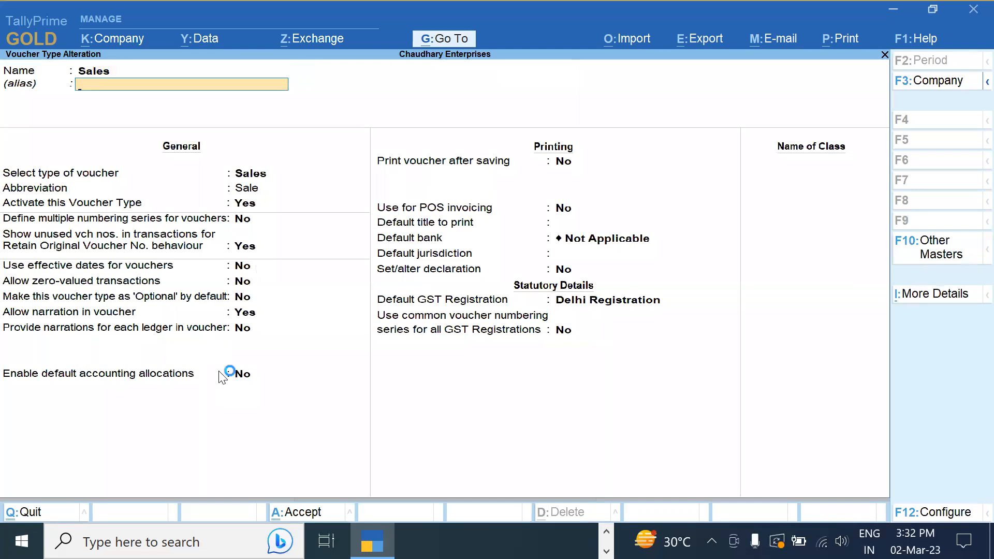
key(Return)
key(Return)
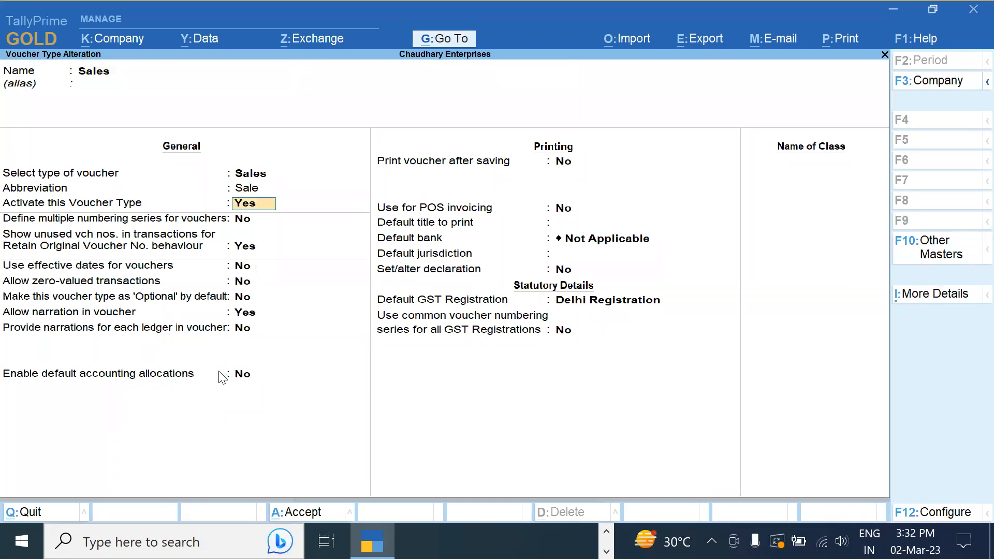
key(Return)
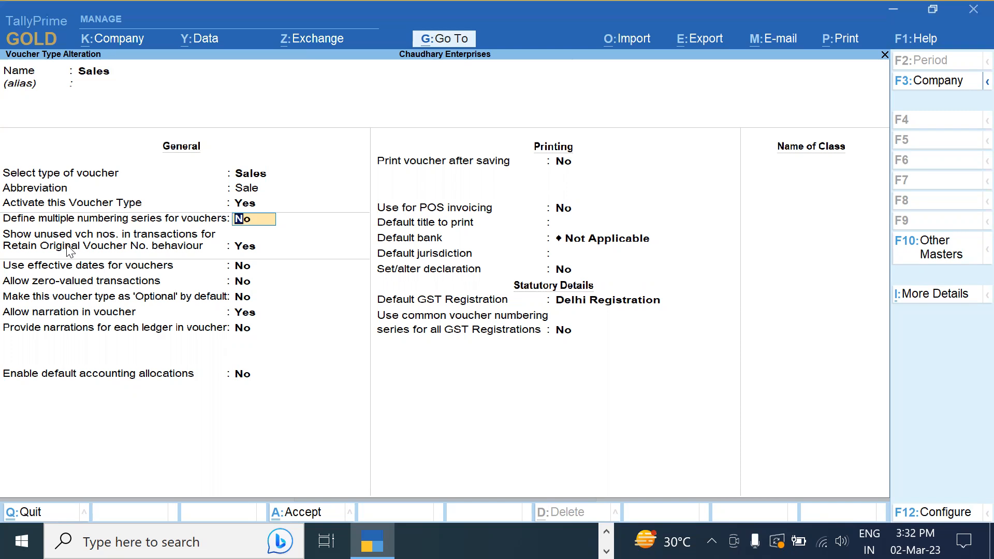
Adjust the F12 configuration so the multiple numbering series option is available
key(F12)
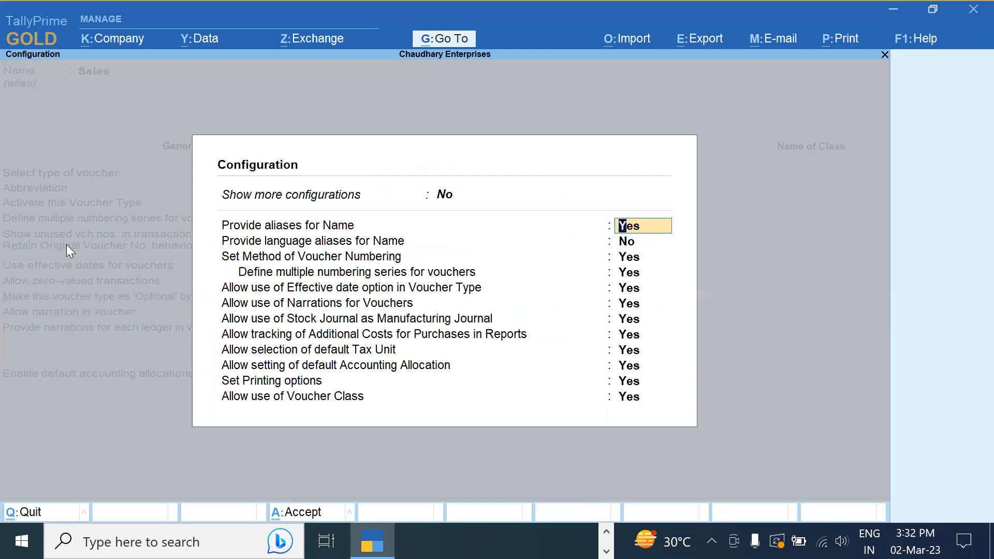
click(637, 279)
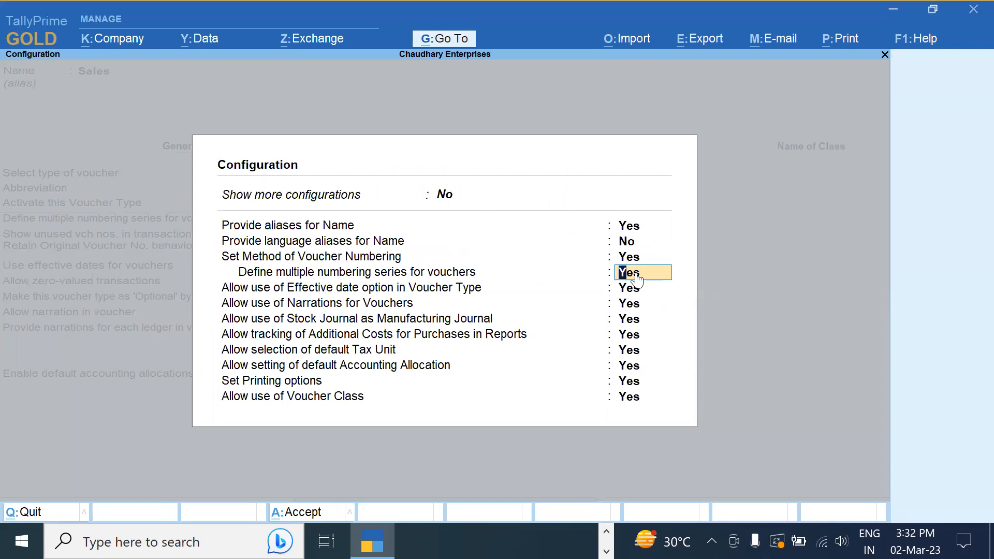
text(n)
key(Return)
key(ctrl+a)
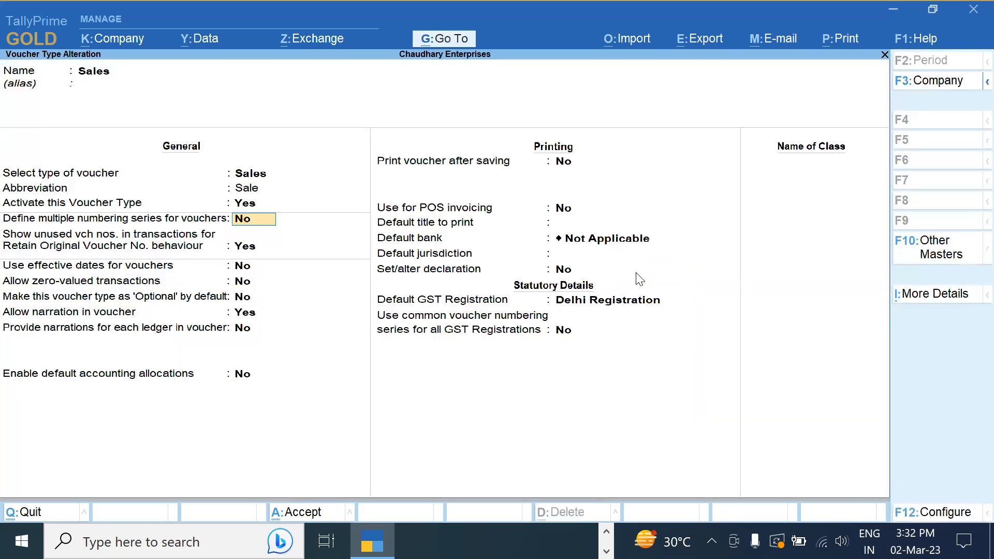
click(246, 195)
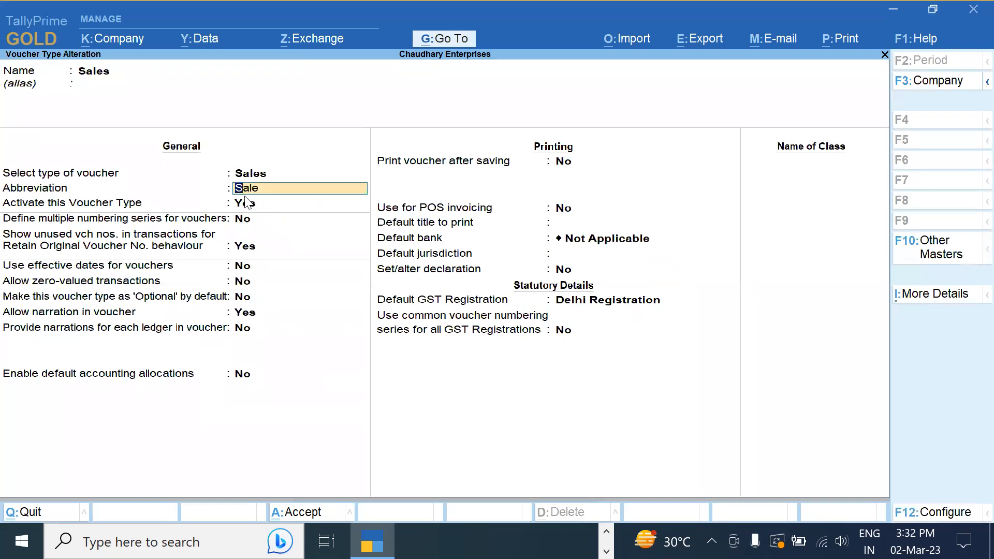
key(F12)
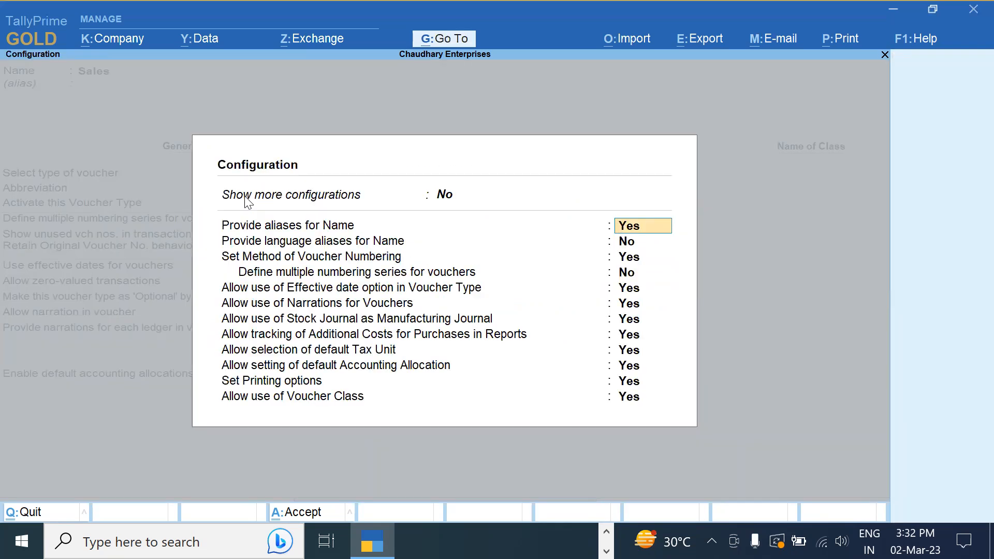
key(Return)
key(Return)
key(Return)
key(Return)
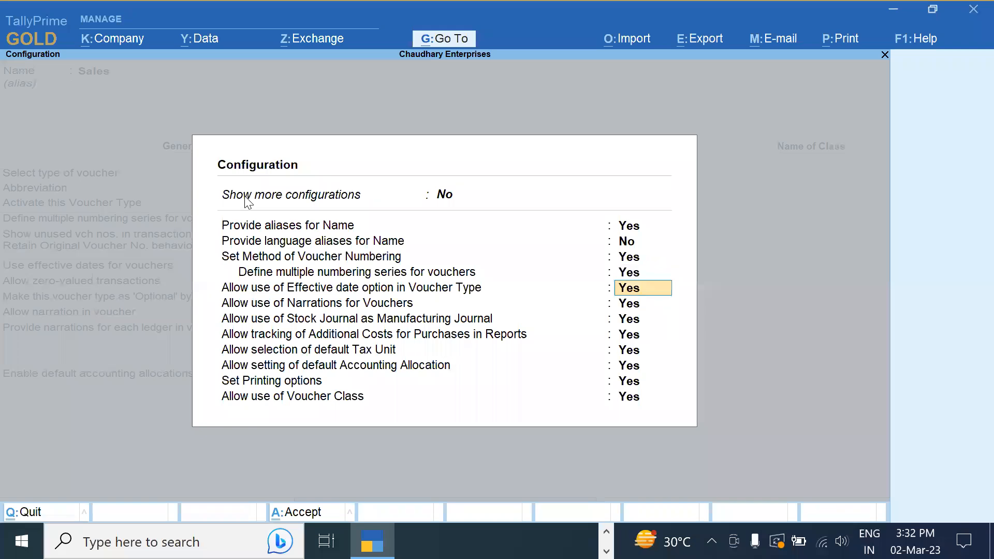
key(ctrl+a)
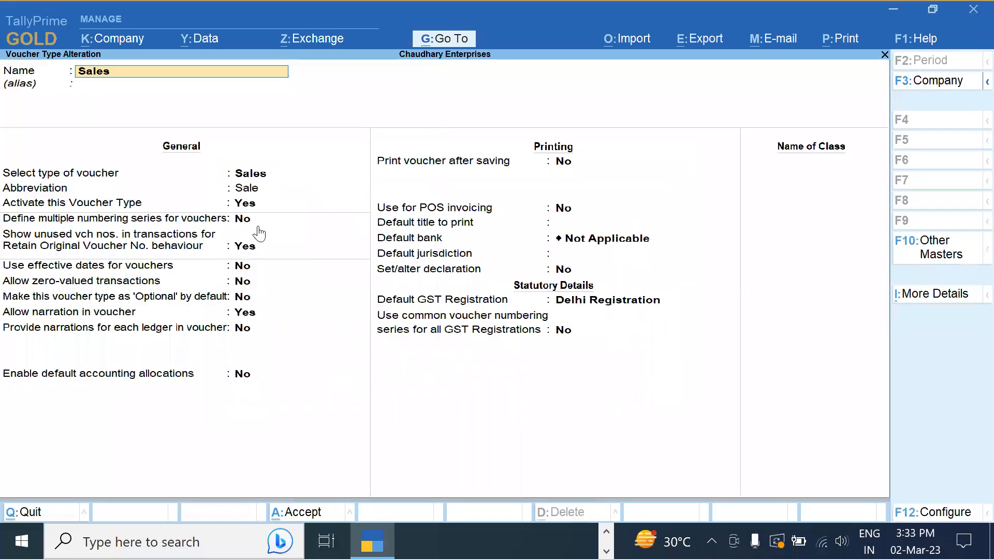
Set 'Define multiple numbering series for vouchers' to Yes to show the DELHI and HARYANA series
click(252, 221)
text(y)
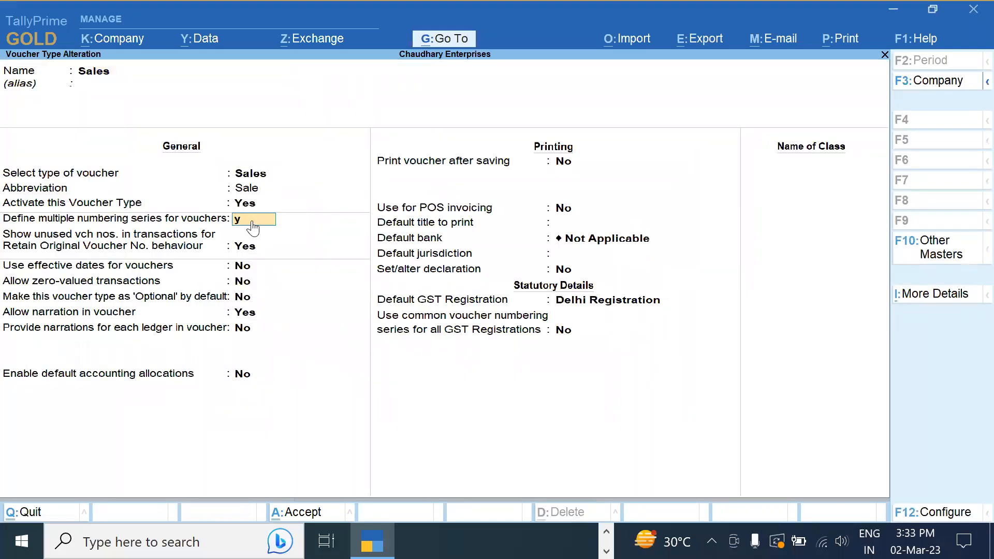
key(Return)
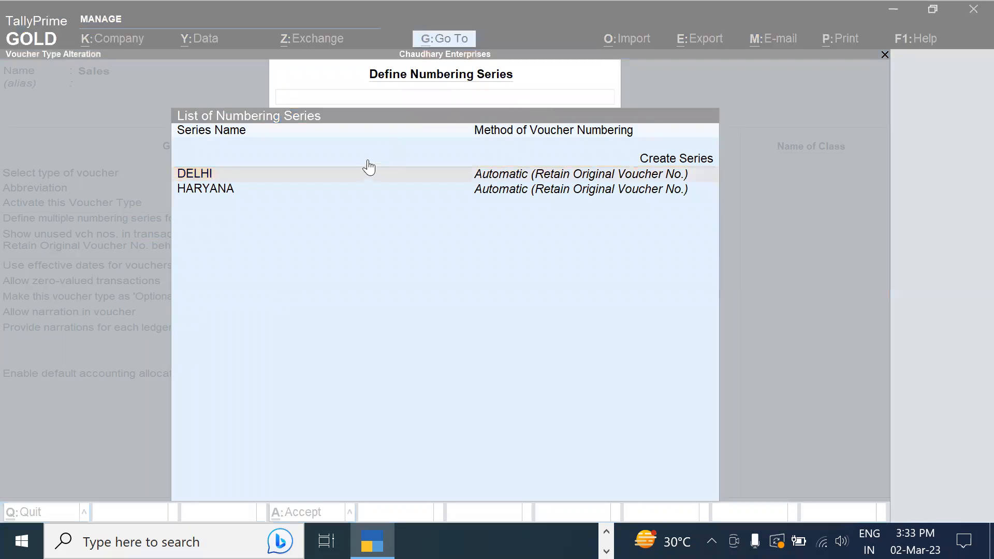
Open the DELHI series details and back out of an accidental blank new series
click(370, 172)
click(370, 174)
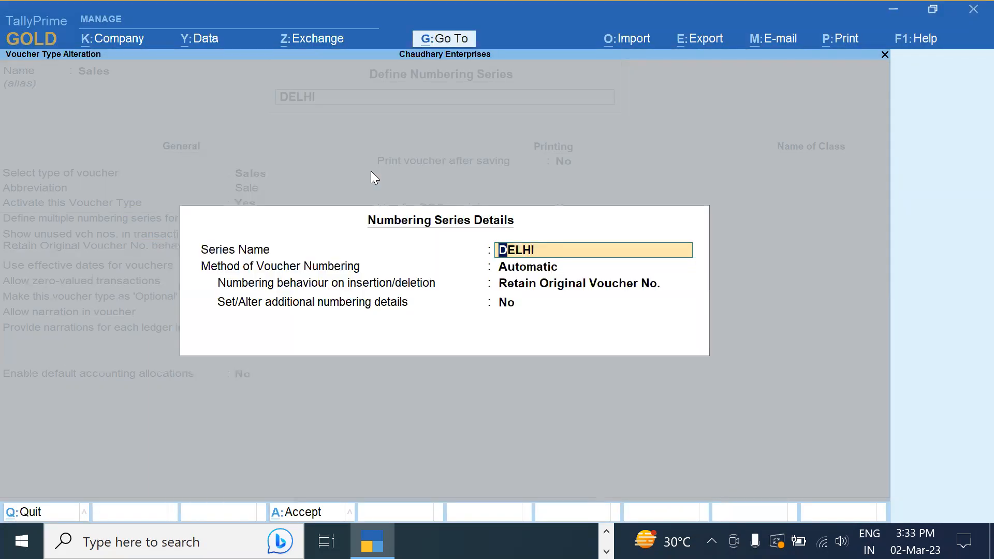
key(Escape)
key(Return)
key(Escape)
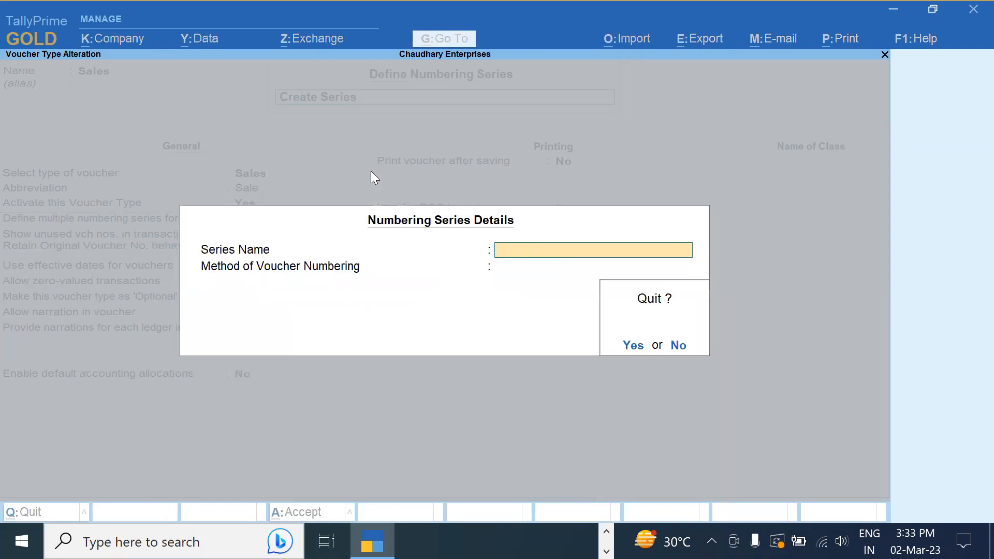
key(Return)
Keep Automatic numbering for the DELHI series, then search Go To for 'Day'
click(371, 174)
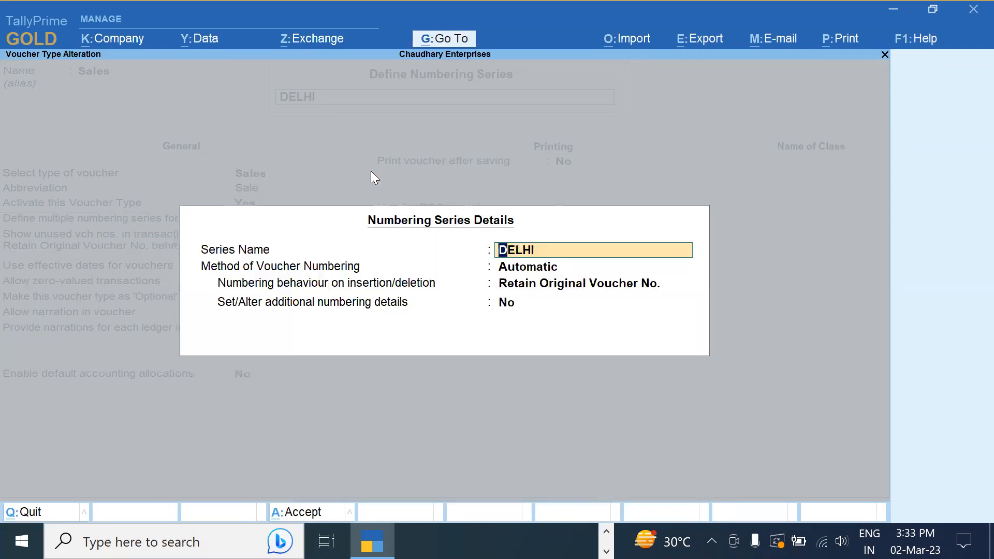
key(Return)
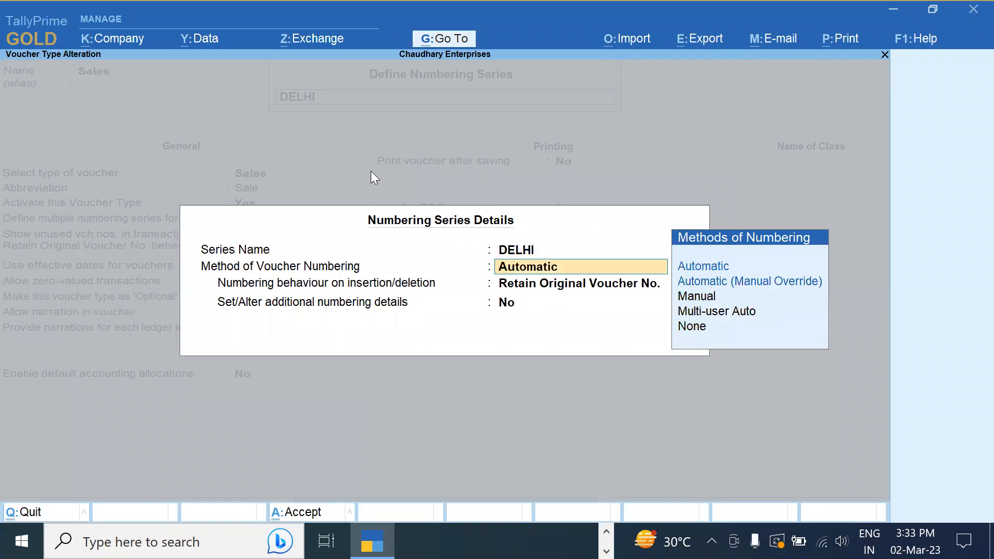
key(Down)
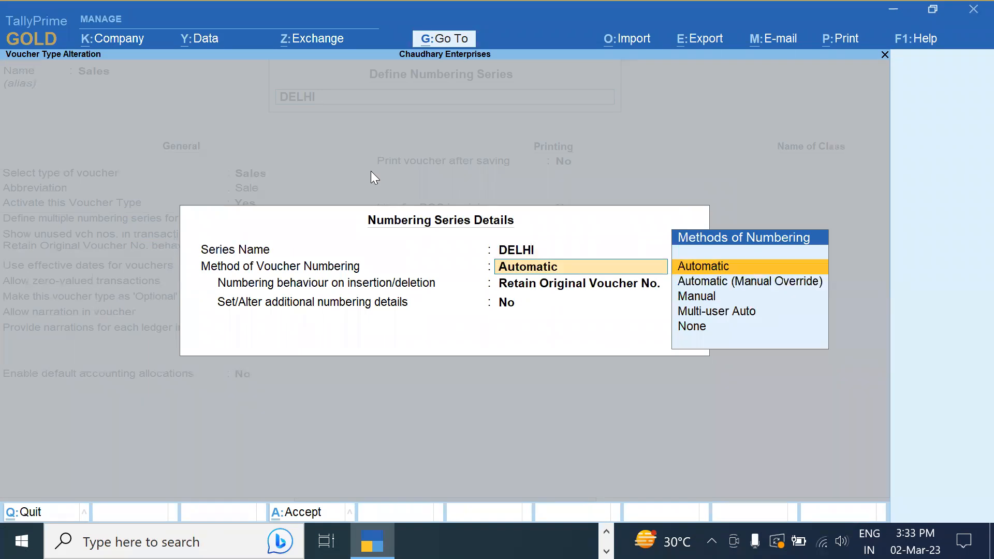
key(Down)
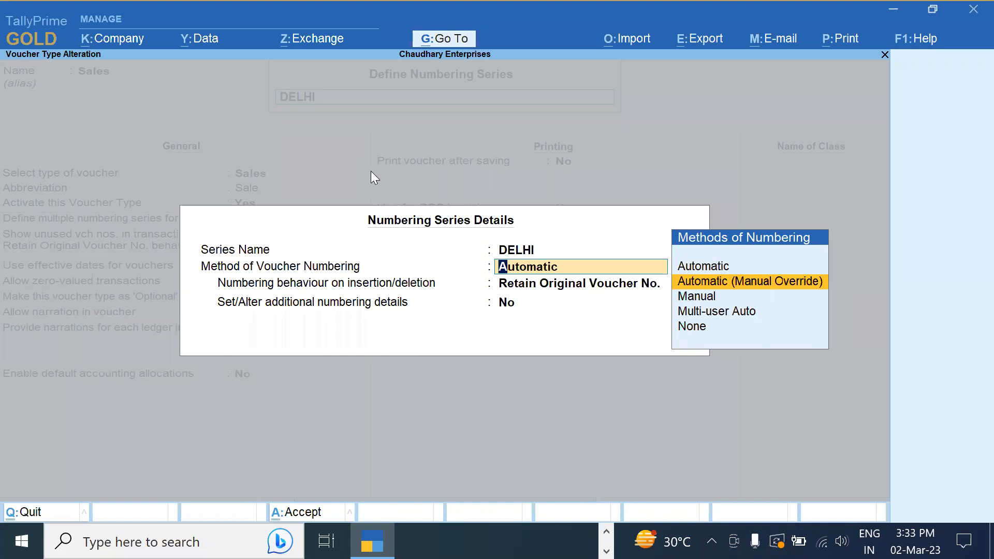
key(Down)
key(Up)
key(Up)
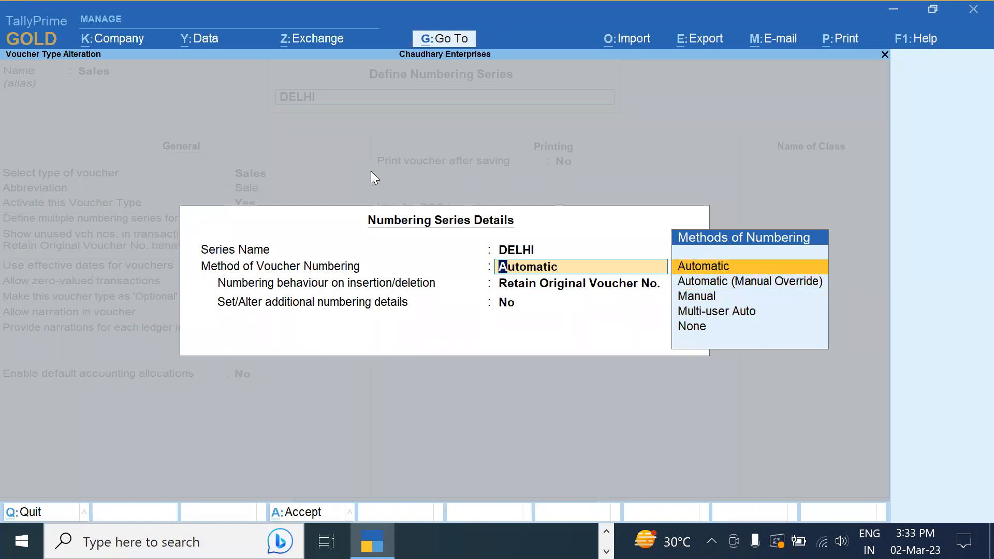
key(Return)
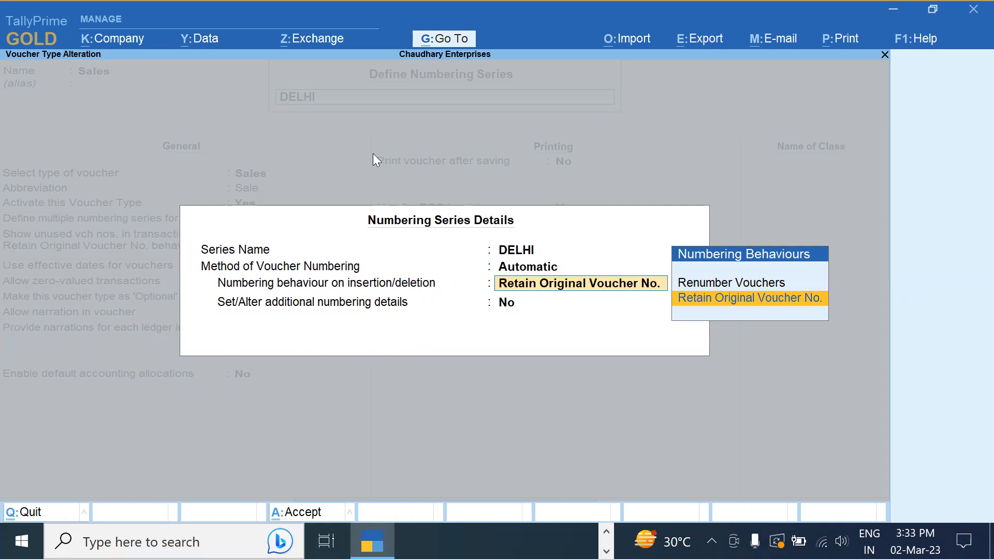
click(440, 42)
text(Day)
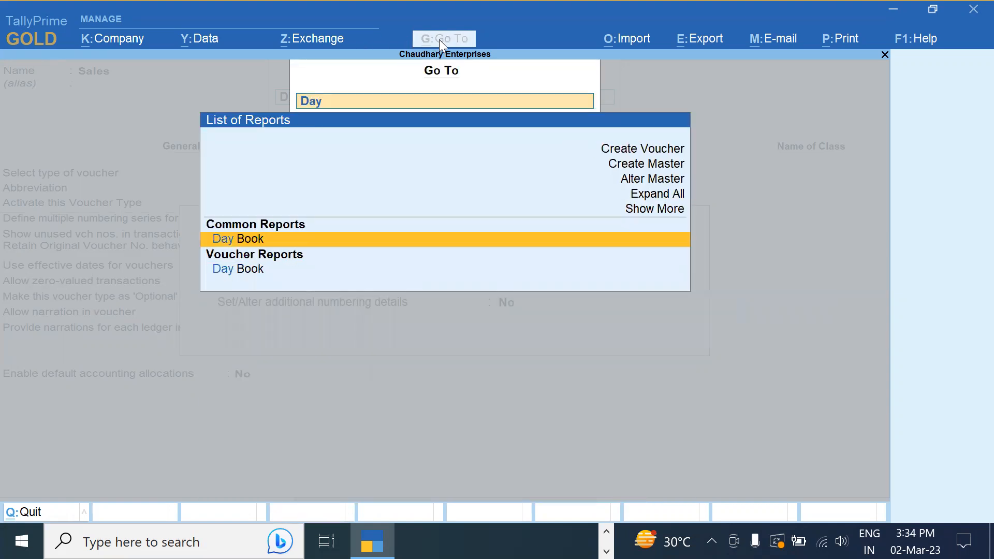
Open the Day Book and set its period from 1-12-2022 to 31-12-2022
key(Return)
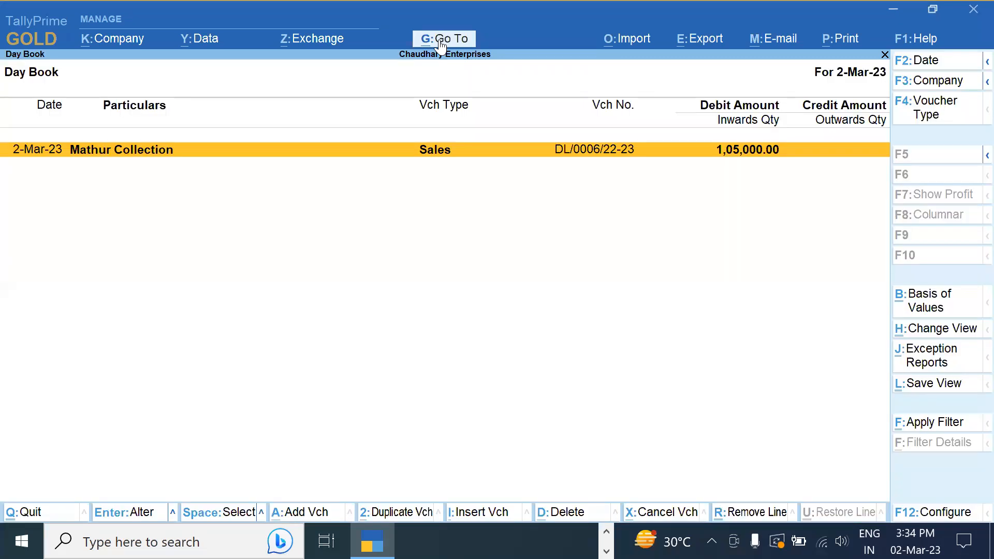
key(alt+F2)
text(1)
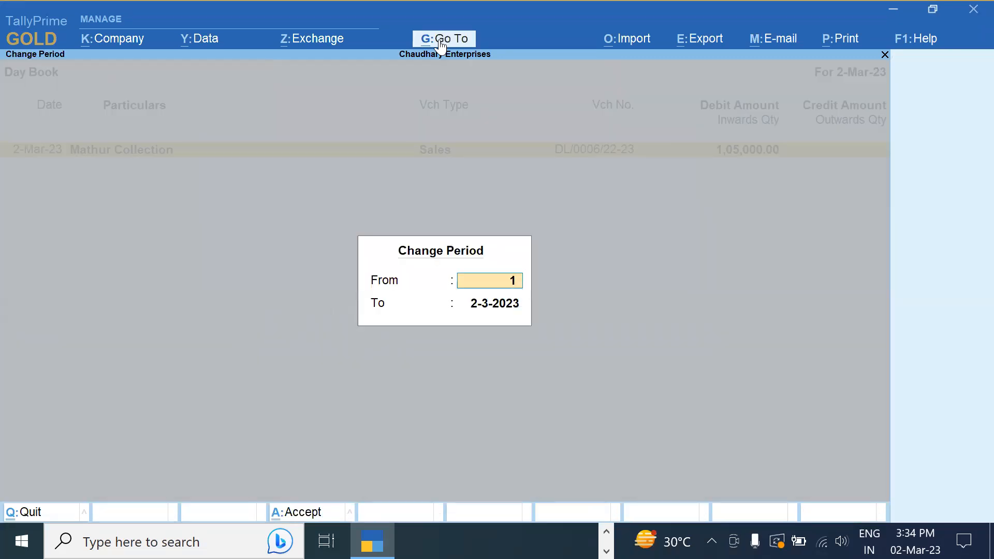
text( 12)
key(Return)
text(31 12)
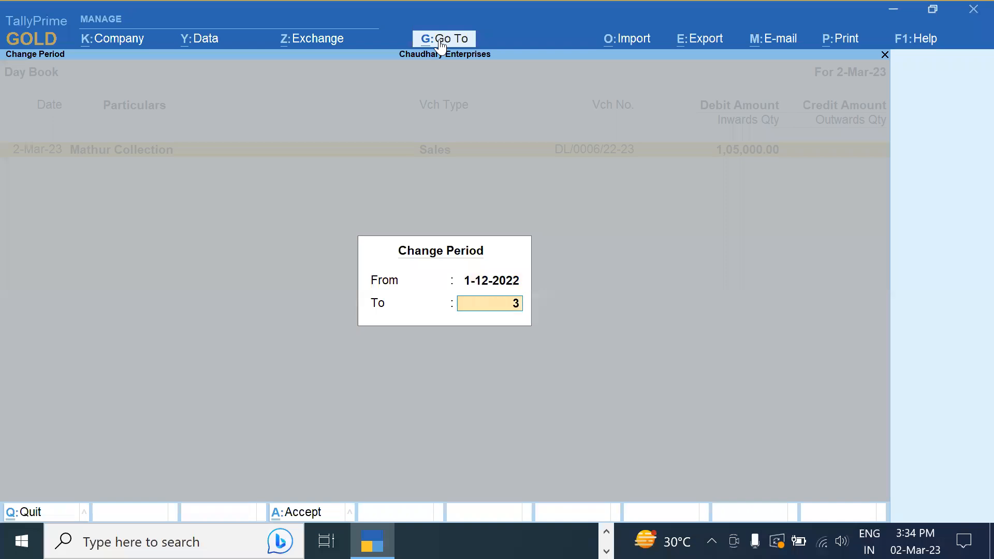
key(Return)
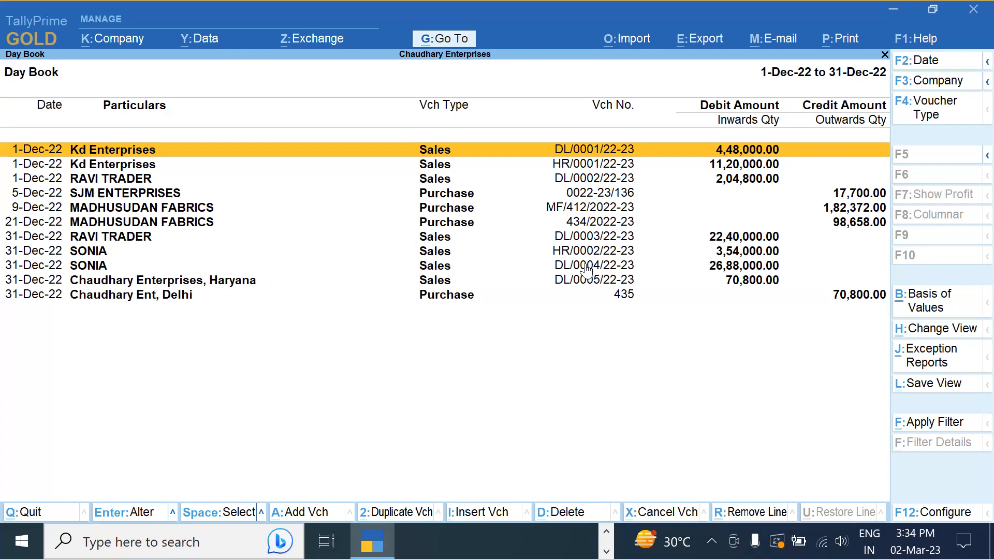
Select Sales voucher DL/0004/22-23 in the December 2022 Day Book
click(586, 266)
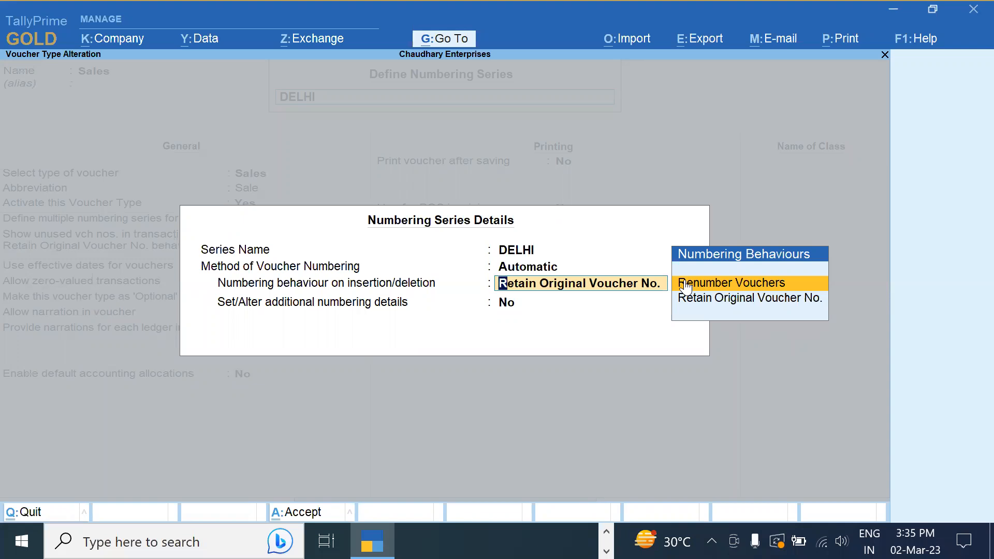
Keep Retain Original Voucher No. for DELHI and review its prefix DL/, suffix /22-23, width 4
key(Down)
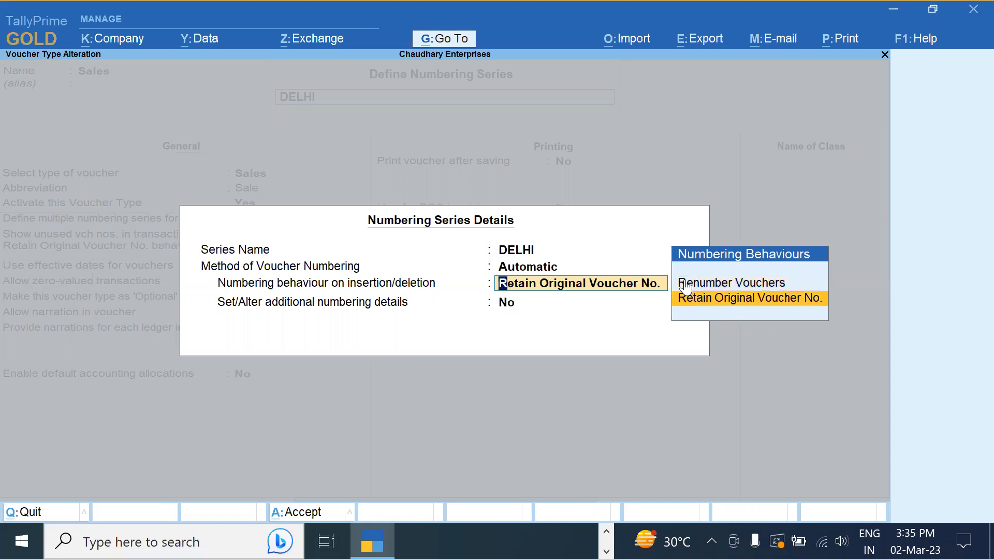
key(Return)
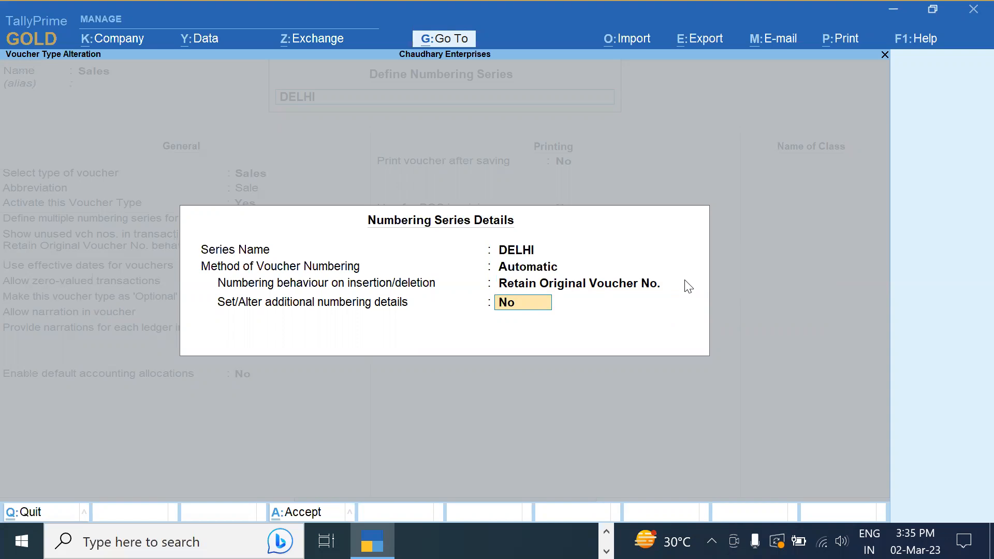
text(y)
key(Return)
key(Return)
key(Return)
key(Return)
key(Return)
key(Return)
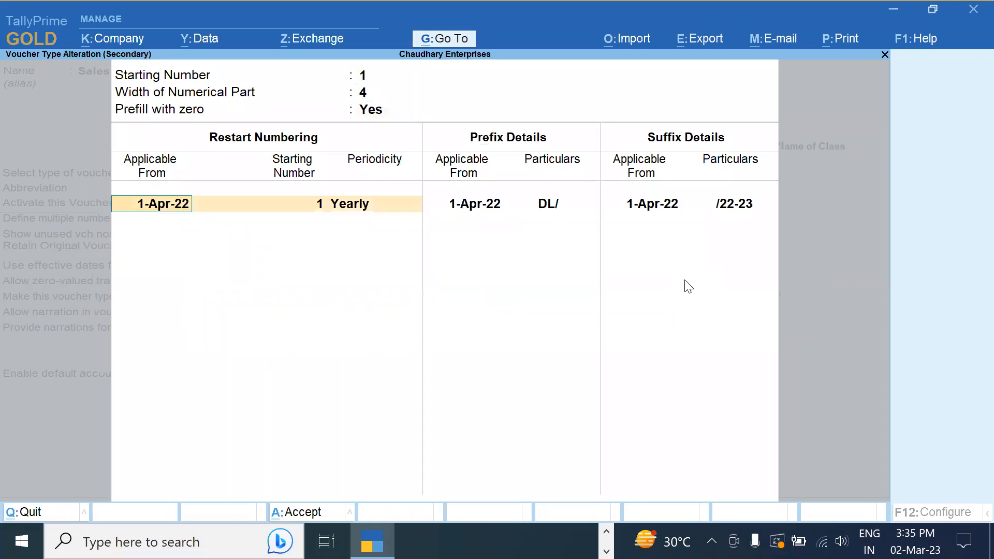
key(Return)
key(Return)
key(Return)
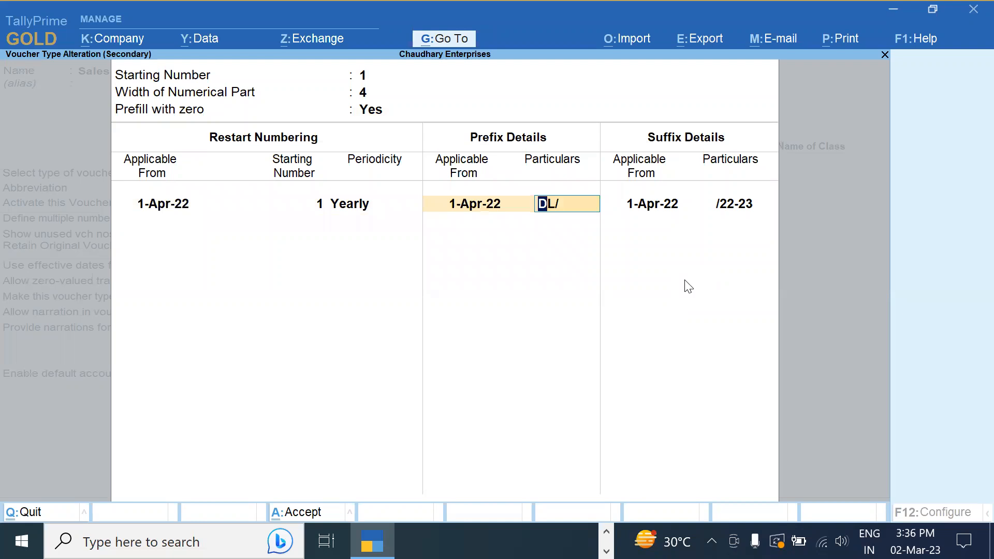
key(ctrl+a)
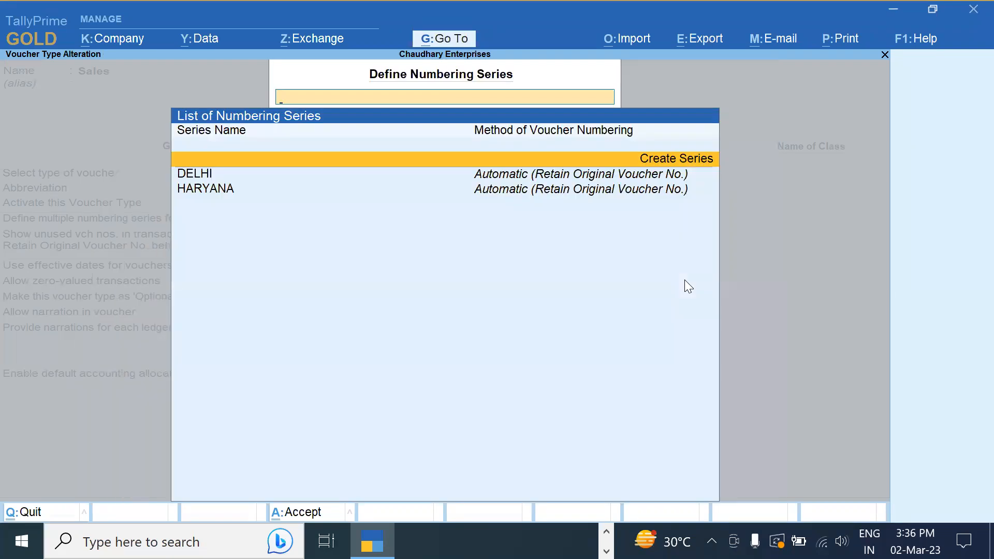
key(Down)
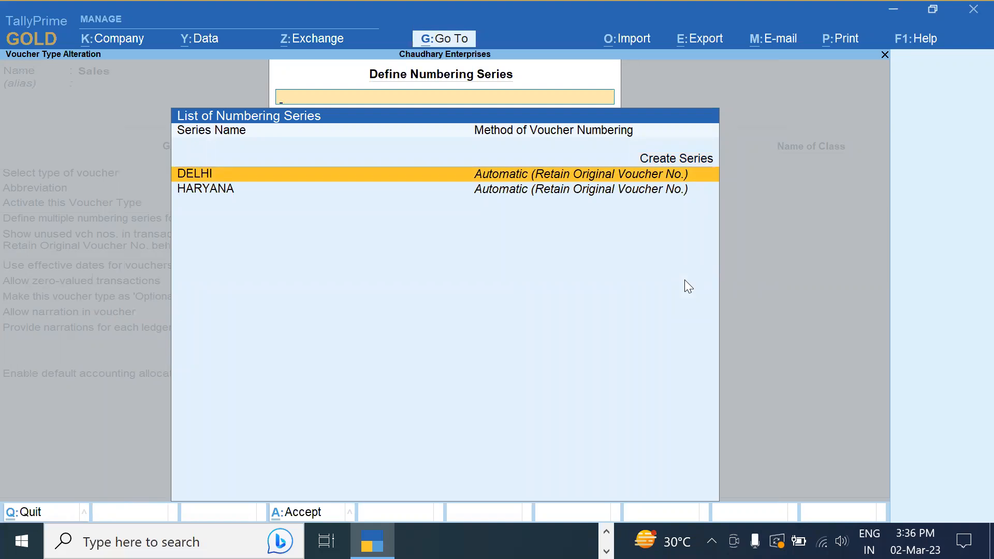
key(Up)
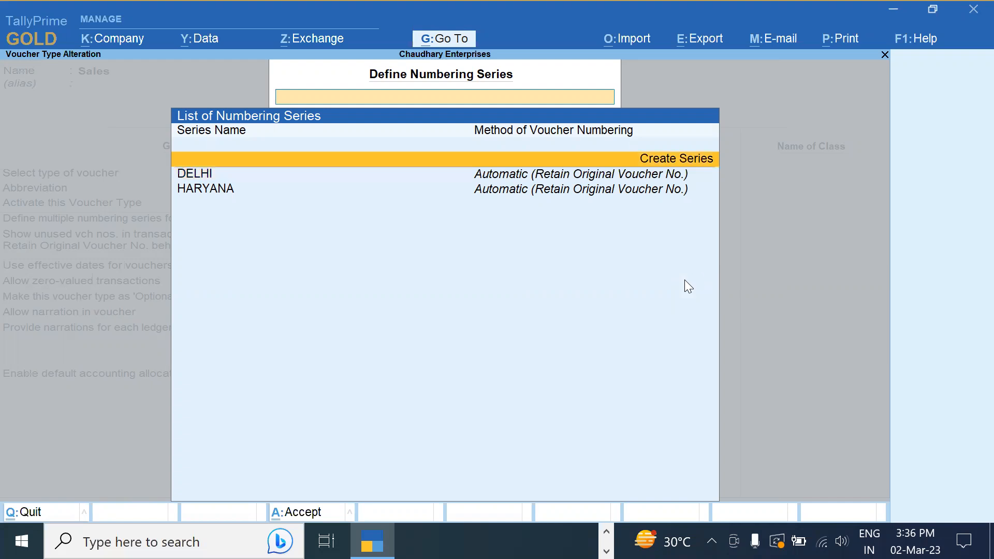
Define a new UP numbering series: automatic, retain original numbers, width 4, zero-prefilled
key(Return)
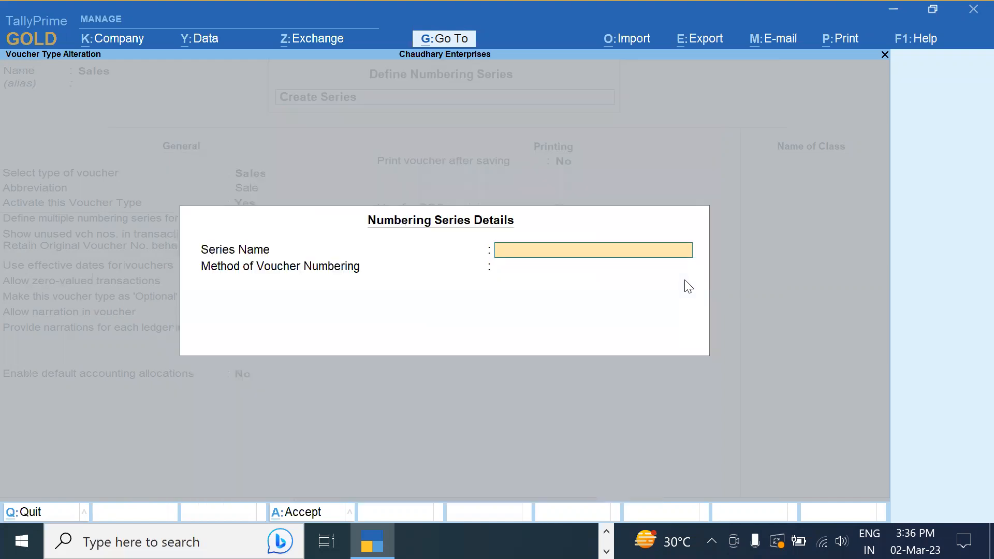
text(UP)
key(Return)
key(Return)
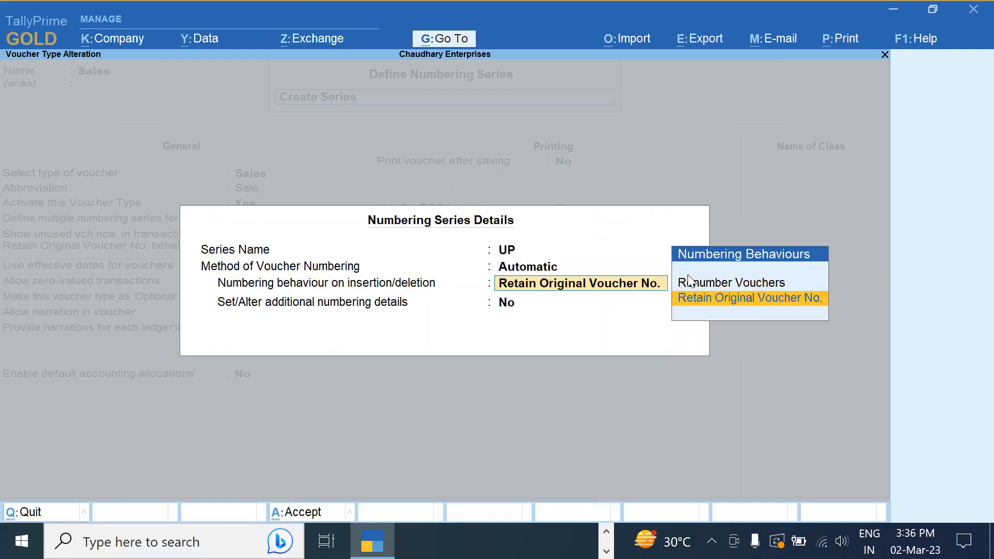
key(Return)
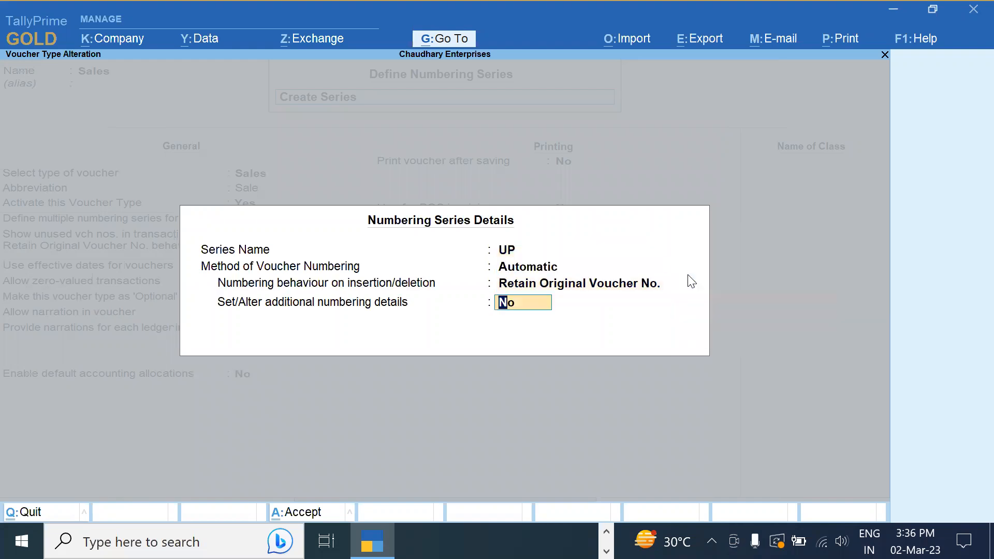
text(y)
key(Return)
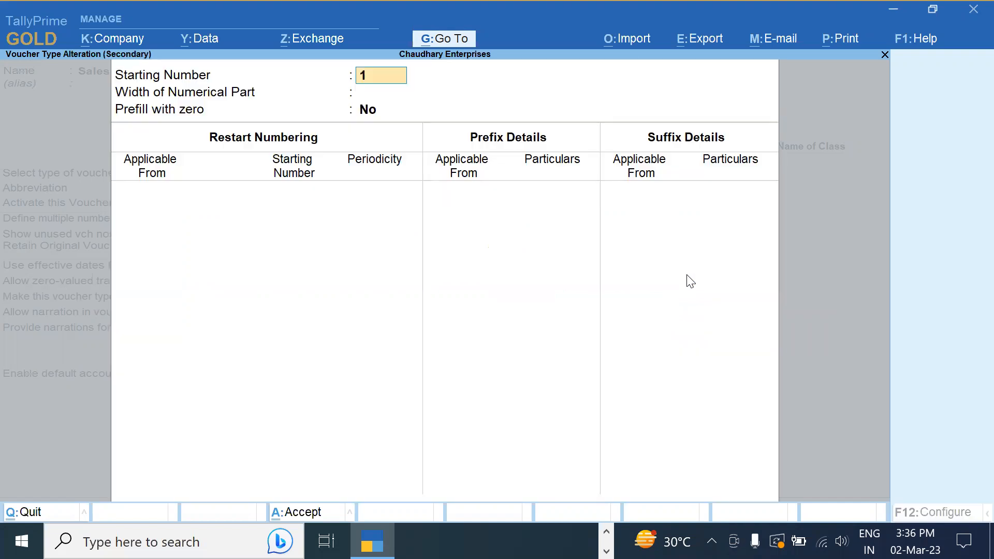
key(Return)
text(4)
key(Return)
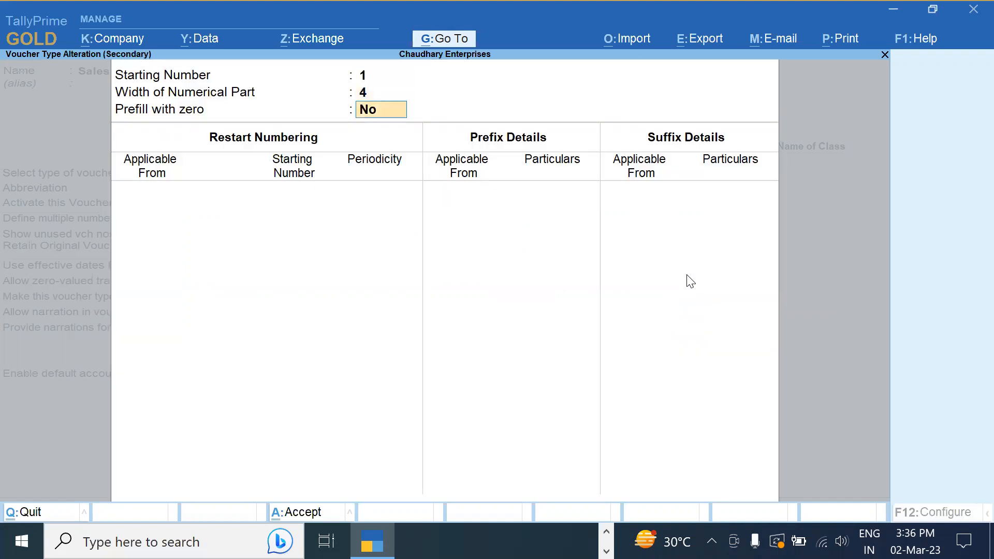
text(y)
key(Return)
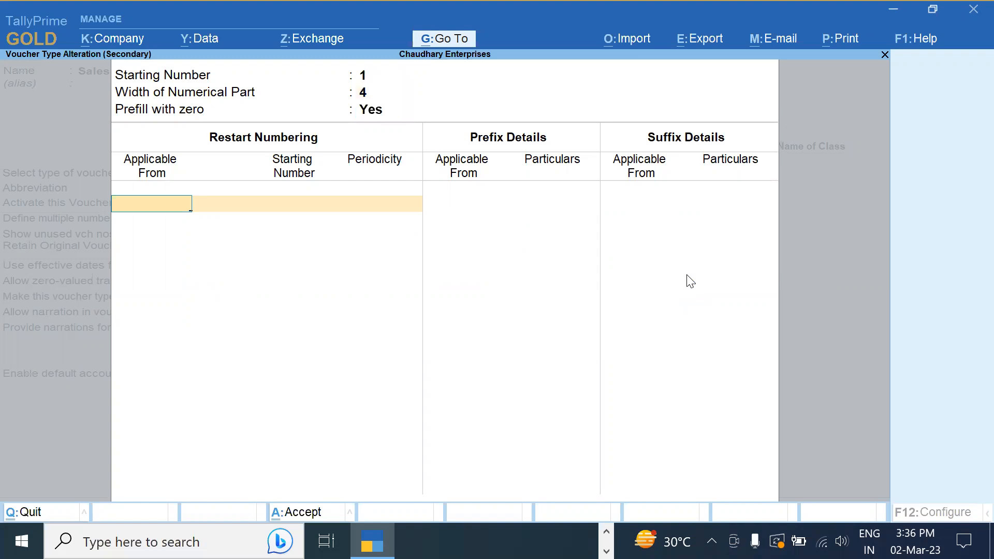
Discard the UP series without saving and return to the Sales voucher type settings
key(ctrl+a)
key(Escape)
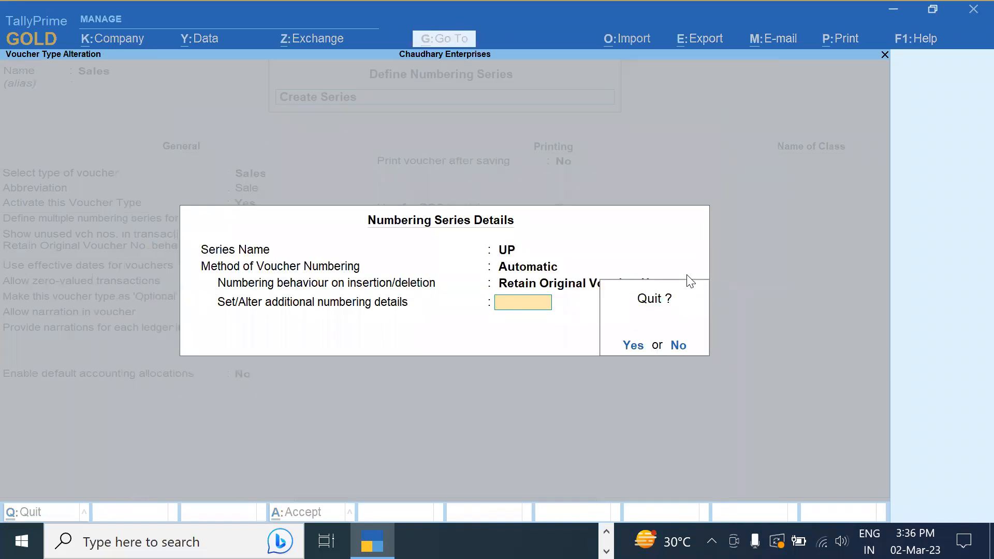
key(y)
key(Escape)
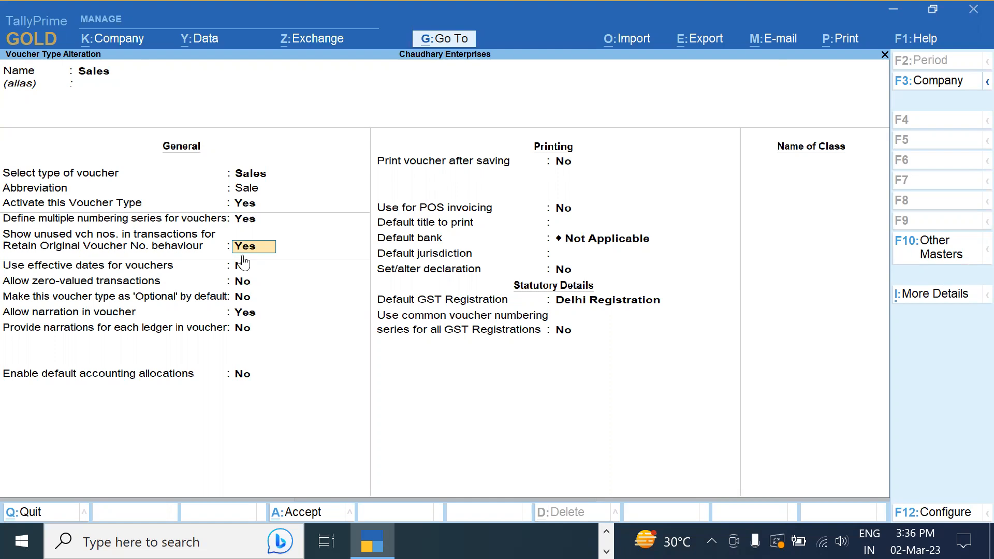
Look through the GST registrations list and keep Delhi Registration as the Sales default
click(579, 300)
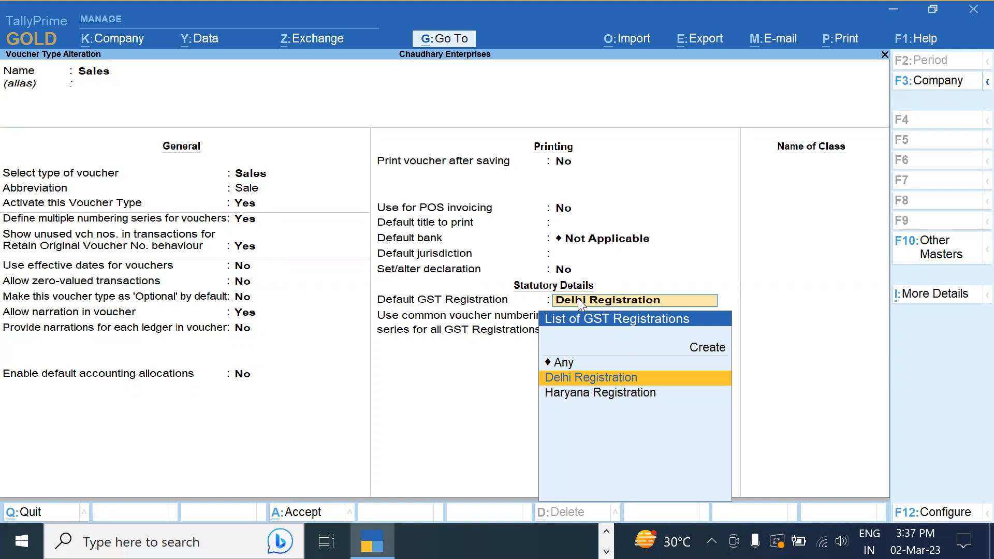
key(Down)
key(Up)
key(Down)
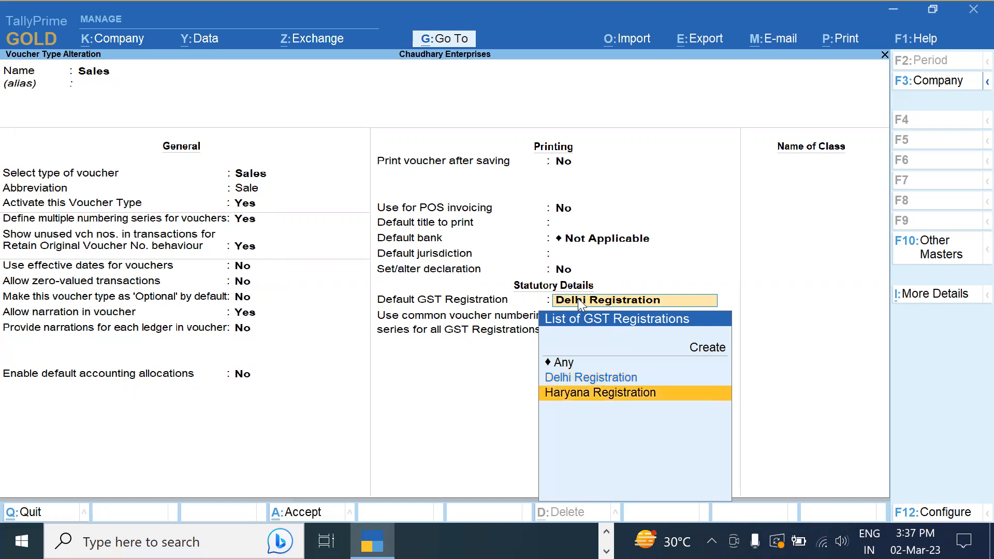
key(Up)
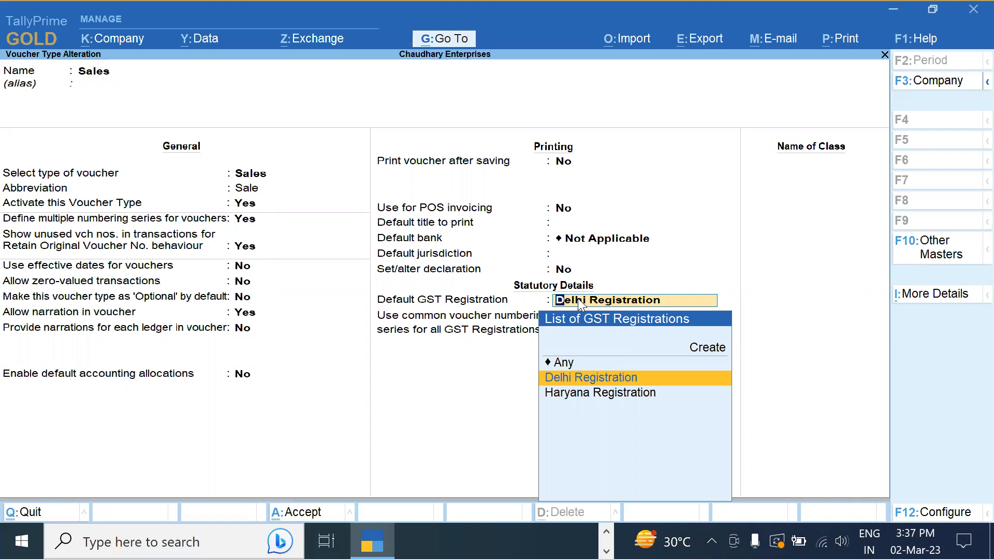
key(Up)
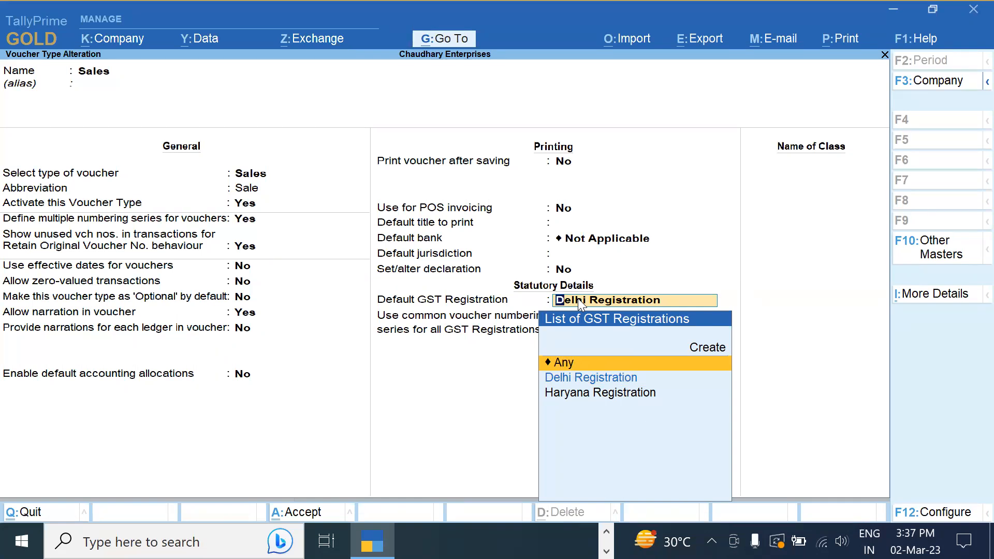
key(Down)
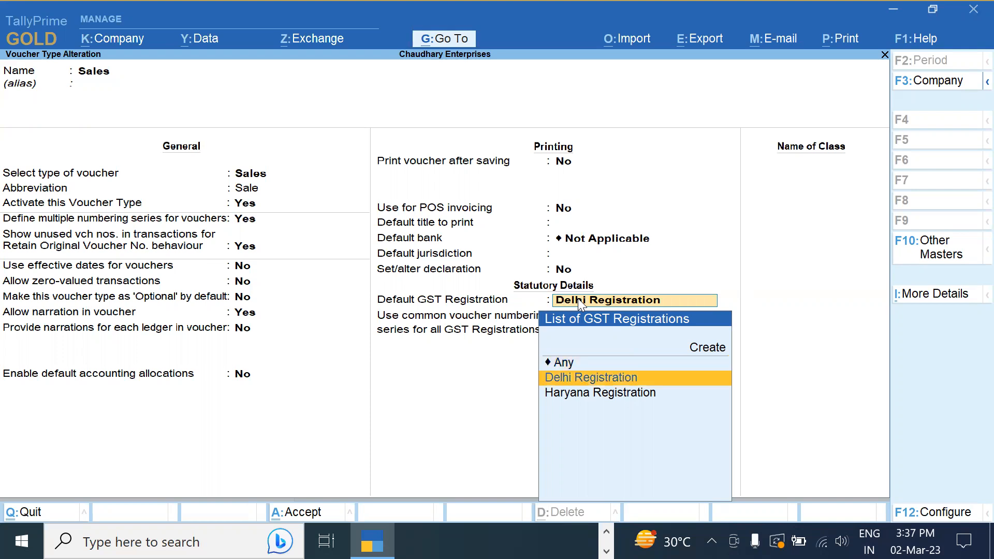
key(Return)
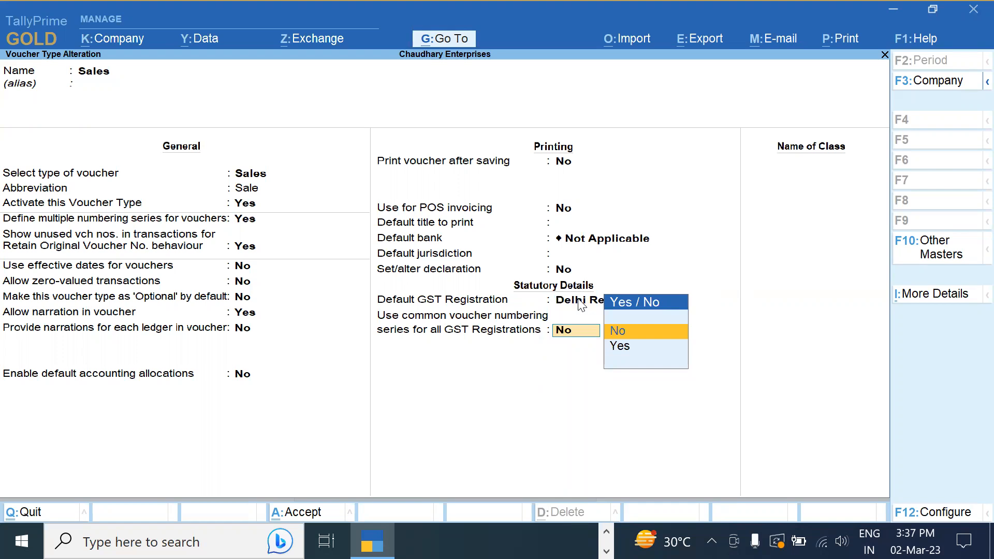
click(578, 300)
key(Return)
key(Down)
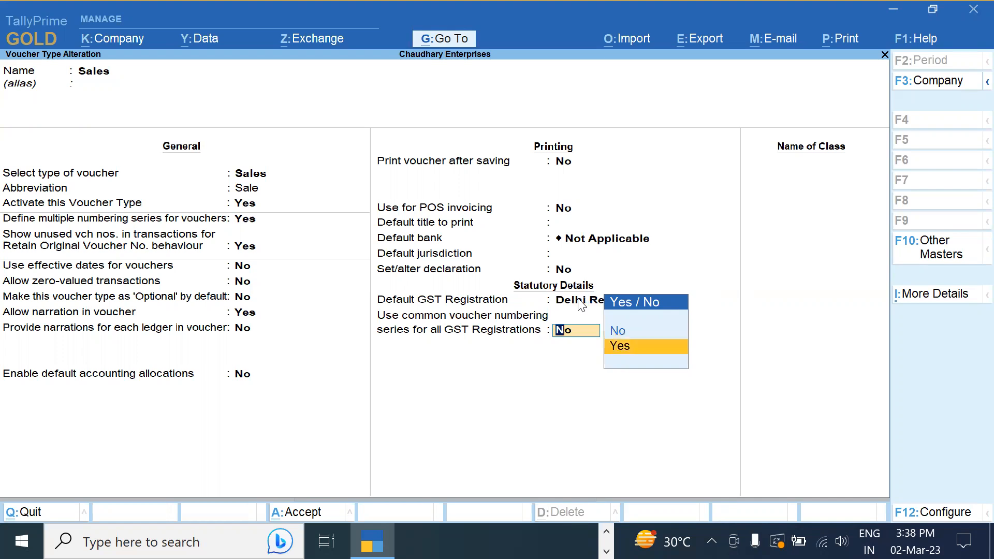
key(Return)
key(n)
key(BackSpace)
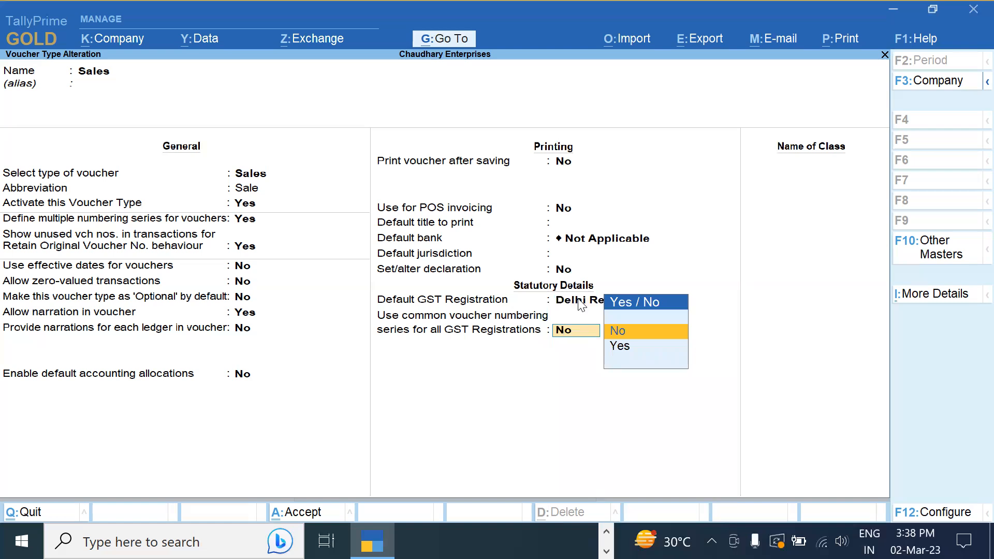
click(578, 301)
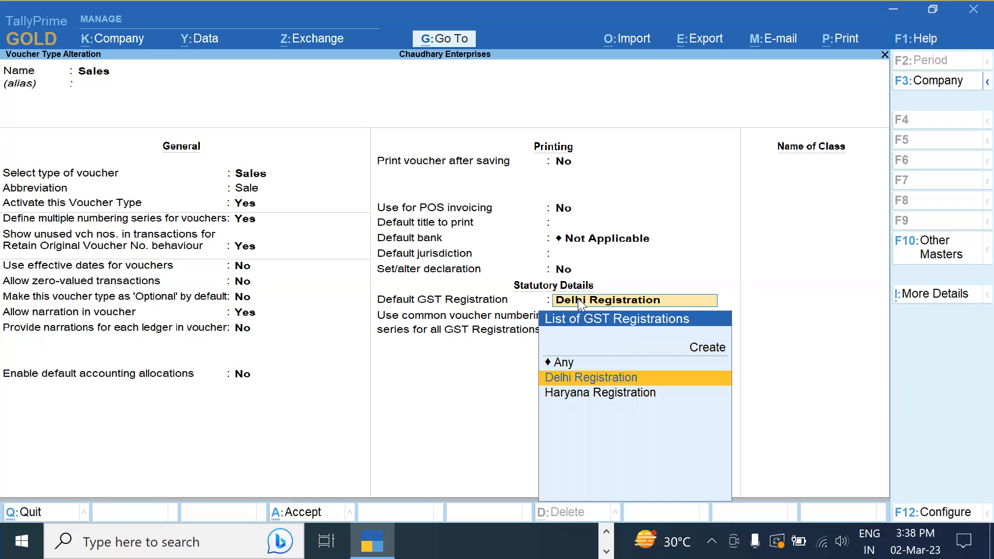
key(Return)
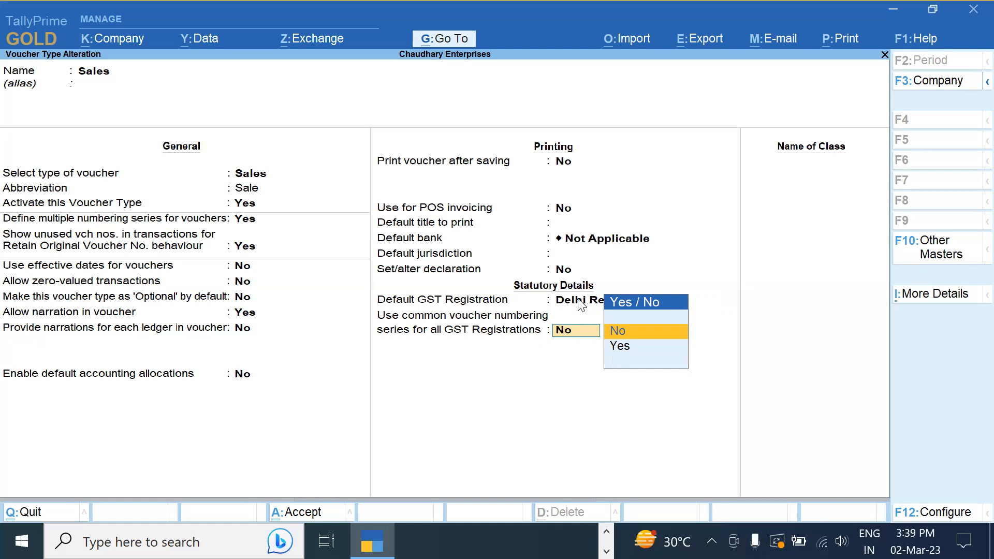
key(ctrl)
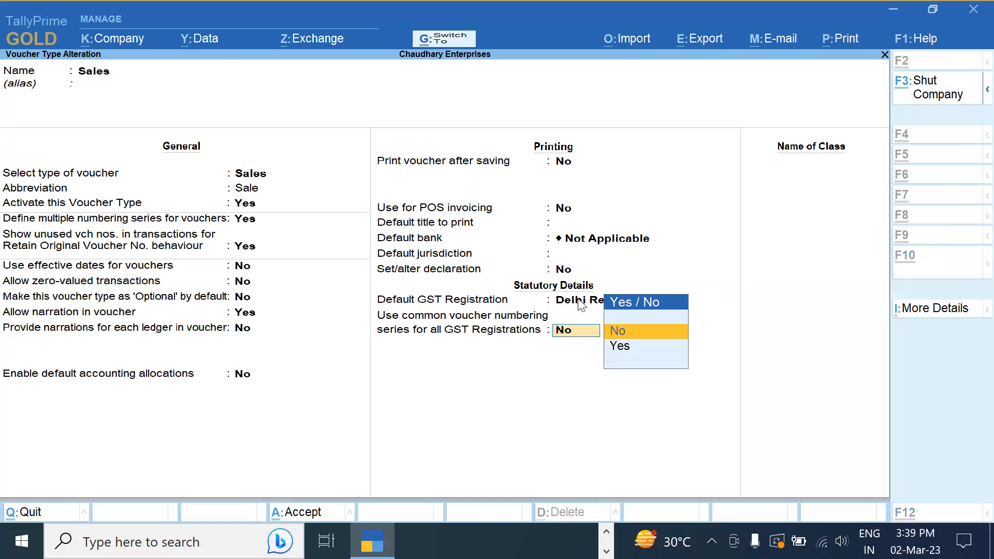
Leave the Sales voucher type settings unsaved and open a new sales voucher
key(ctrl+q)
key(Escape)
key(Escape)
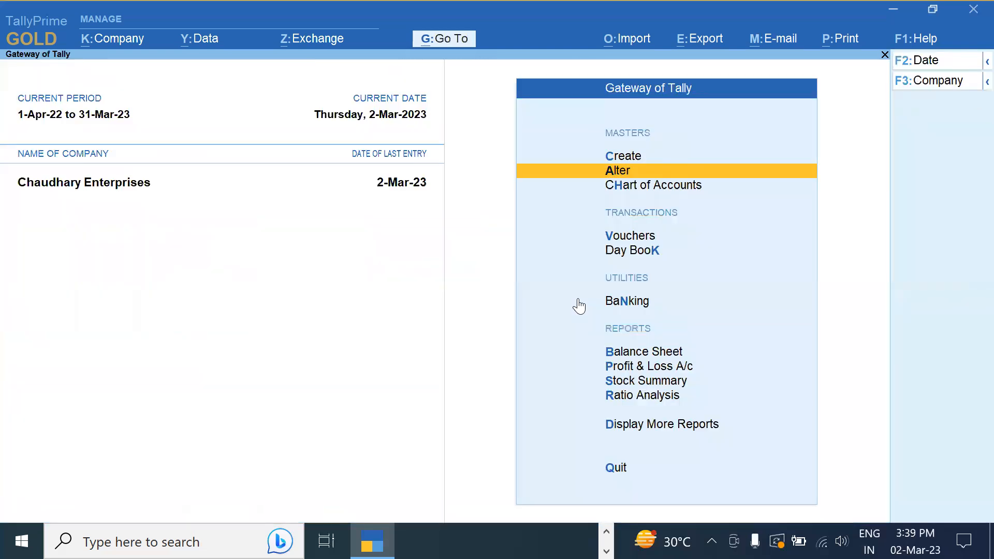
key(Down)
key(Down)
key(Return)
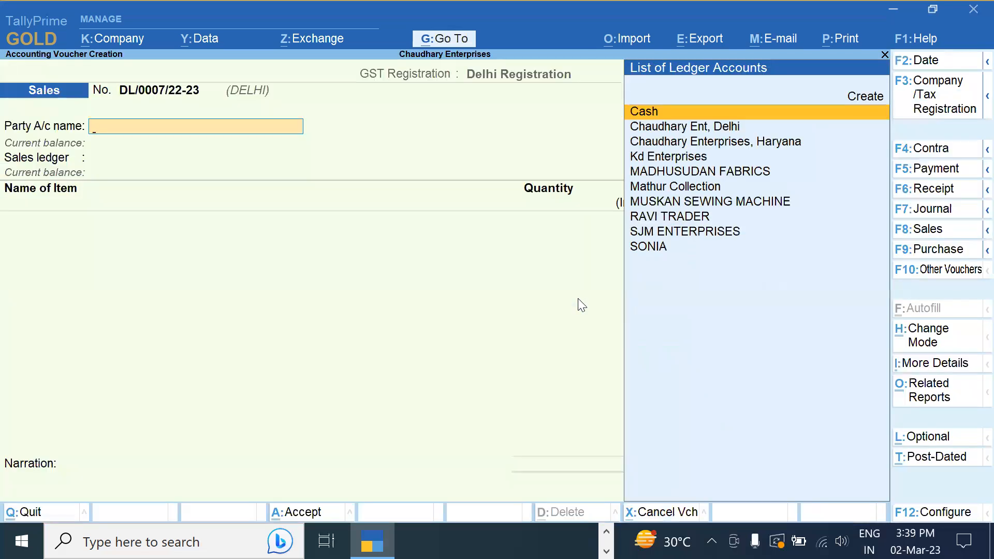
Switch the voucher to Haryana Registration (HR/0003/22-23), then leave it unsaved
key(F3)
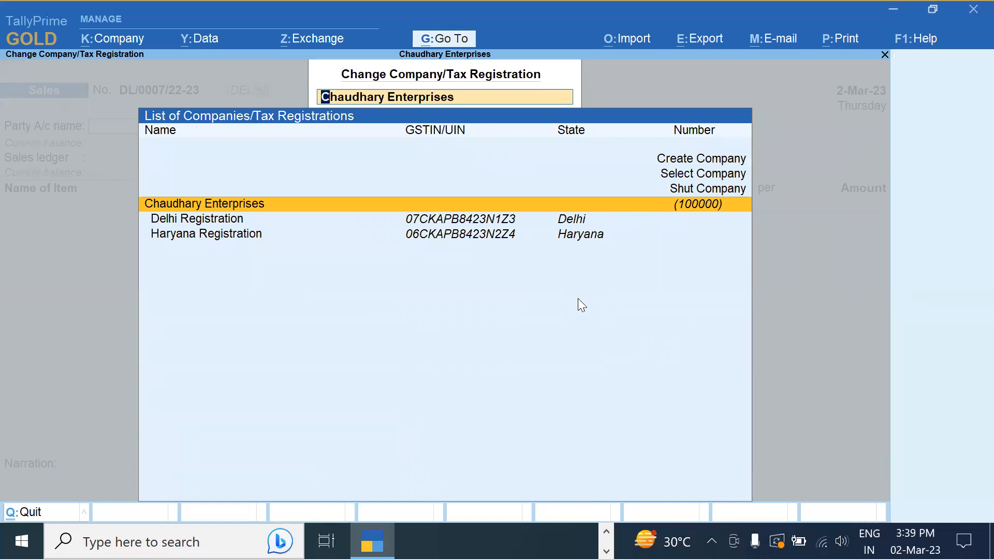
key(Down)
key(Down)
key(Return)
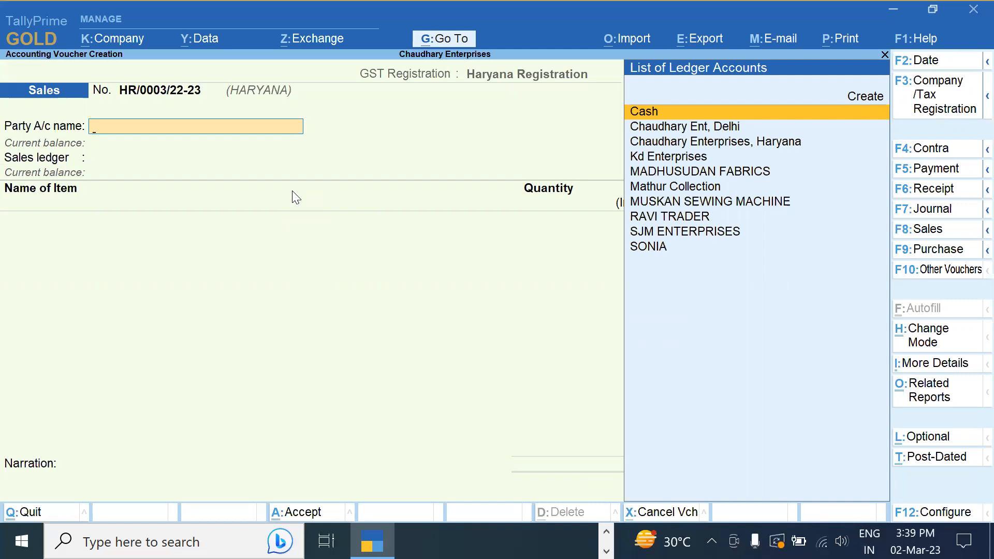
key(Escape)
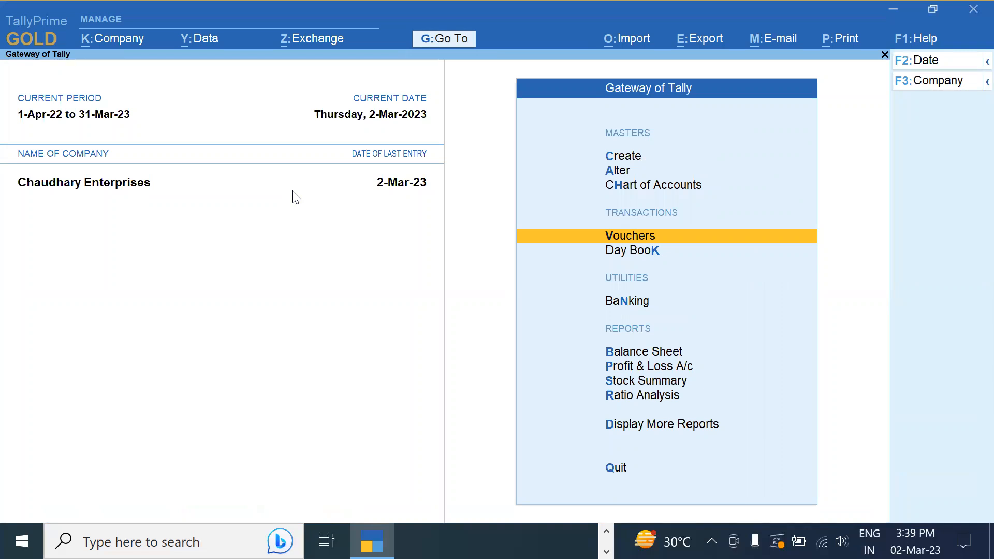
Open the Day Book for the period 1-12-2022 to 31-12-2022
key(Down)
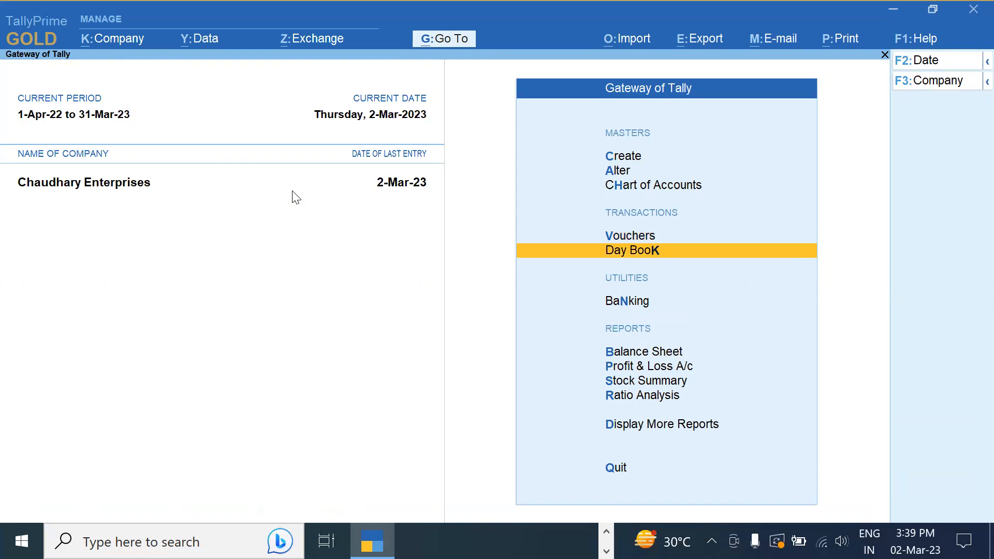
key(Return)
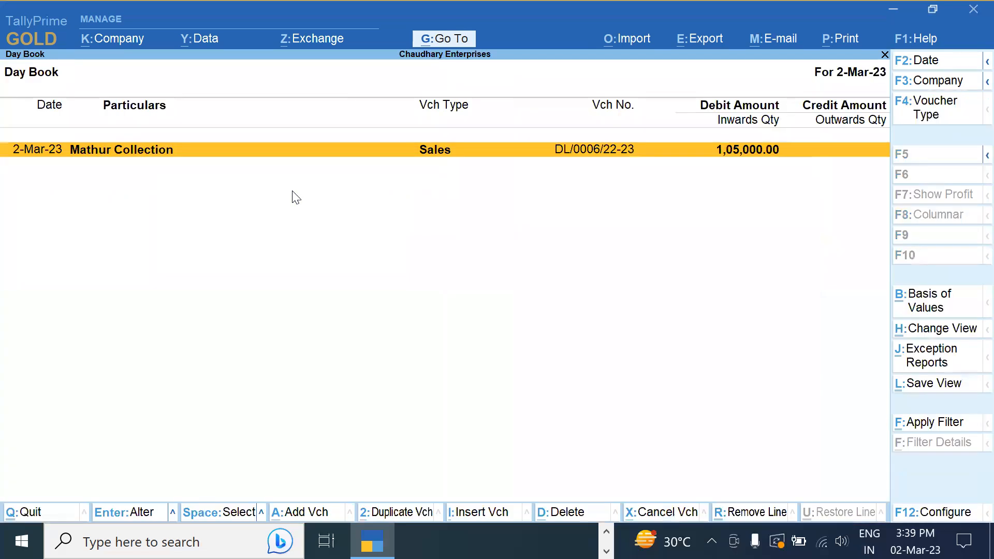
key(alt+F2)
text(1-12-2022)
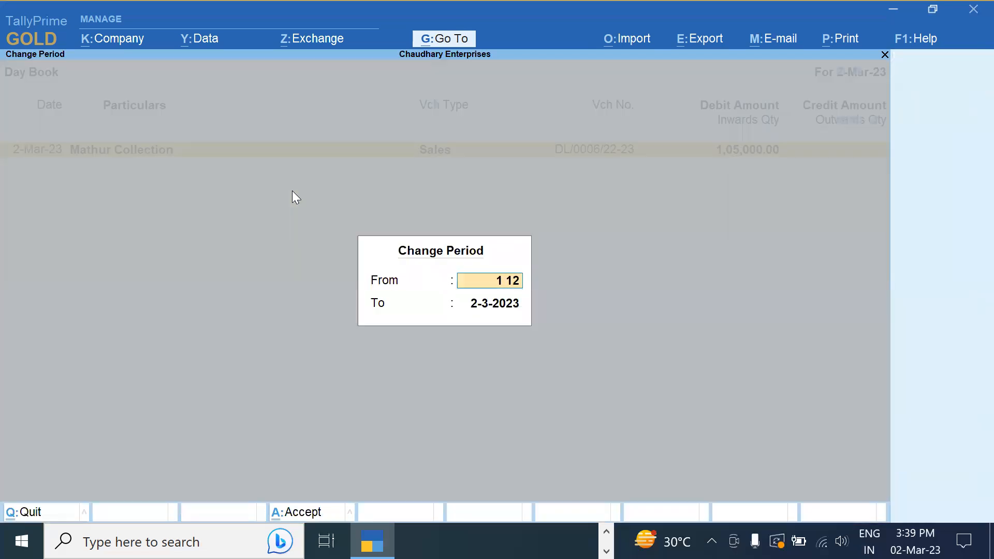
key(Return)
text(31)
text(-12)
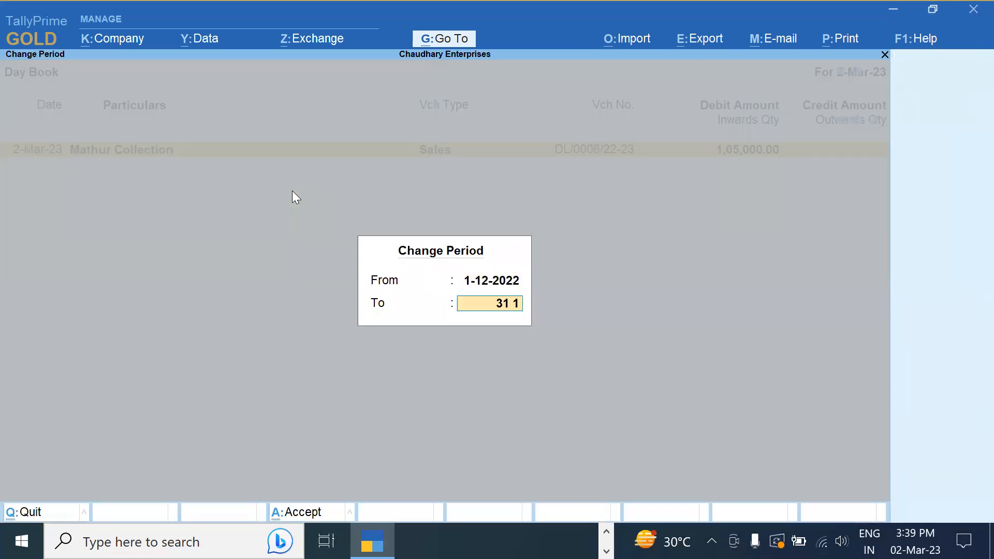
key(Return)
Delete sales voucher DL/0004/22-23 worth 26,88,000
key(Down)
key(Down)
key(Down)
key(Down)
key(Down)
key(Down)
key(Down)
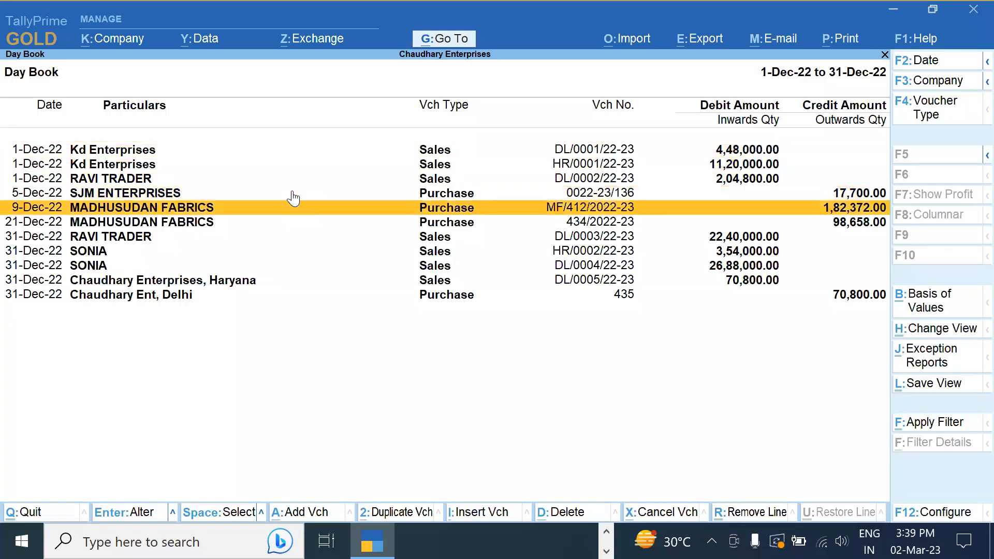
key(Down)
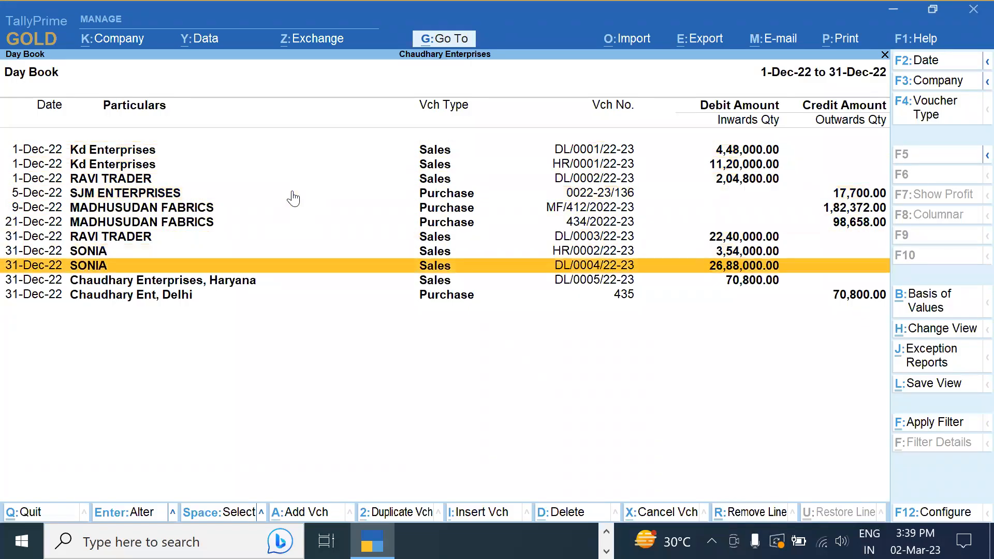
key(Return)
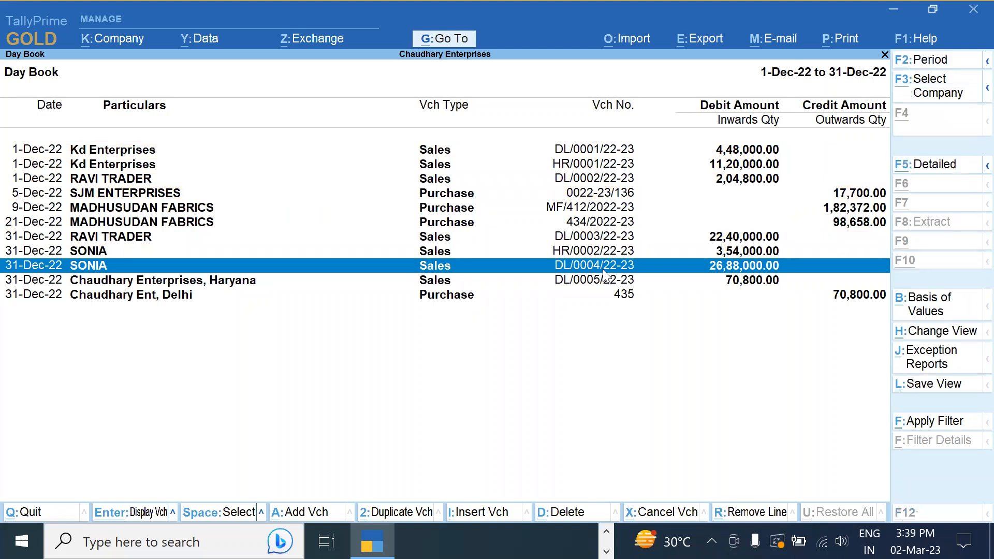
key(alt+d)
key(y)
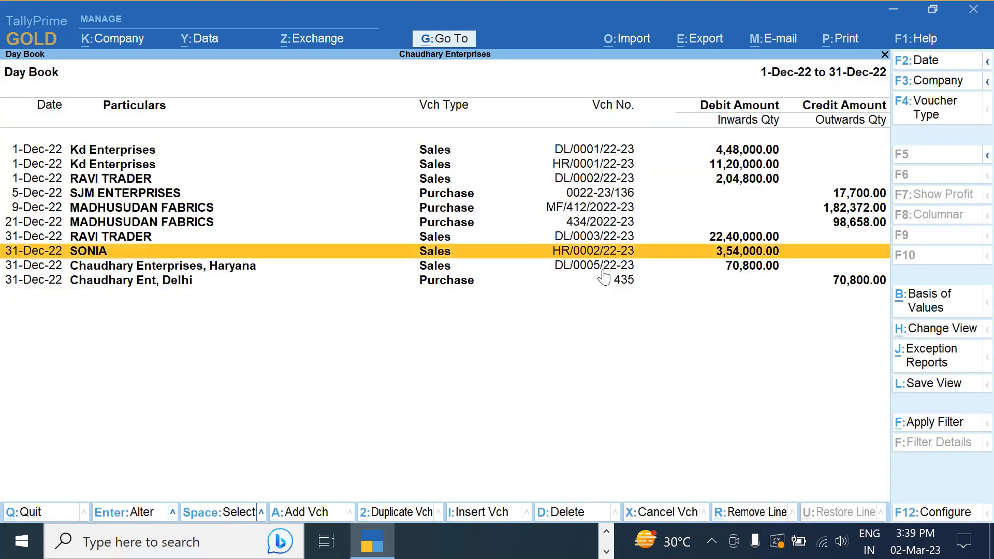
Review the Day Book settings, keep All Vouchers as voucher type, and return to Gateway
click(594, 270)
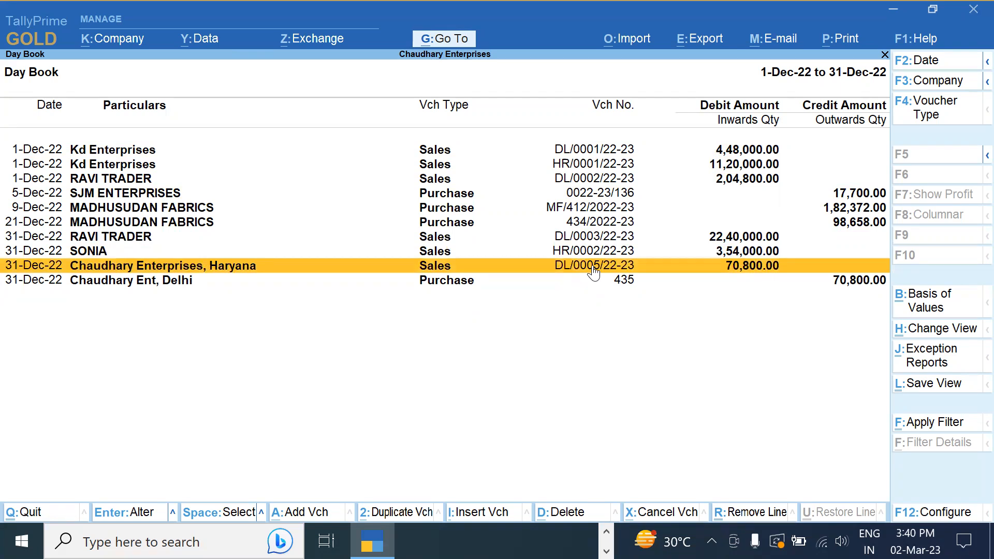
key(F12)
key(Escape)
key(Escape)
click(931, 300)
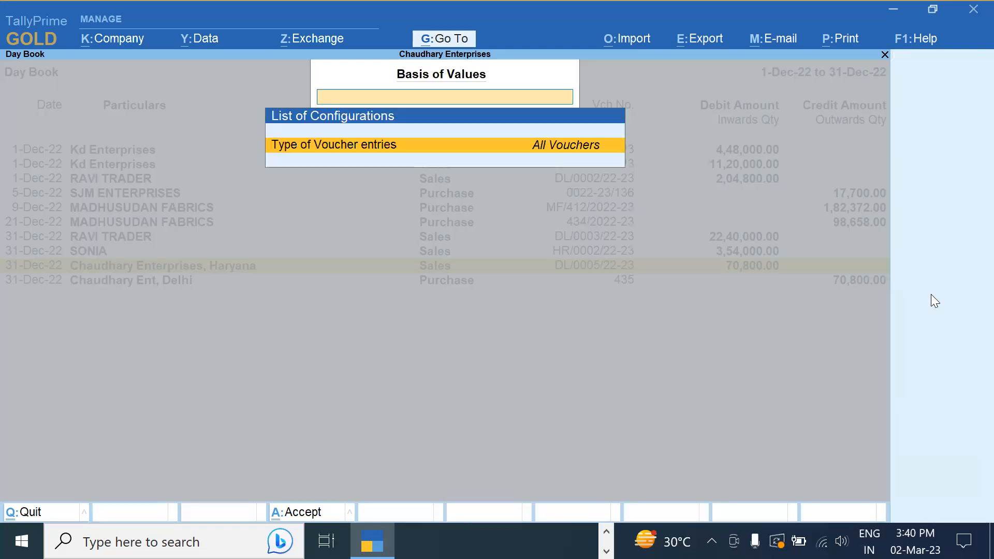
key(Return)
key(BackSpace)
key(Return)
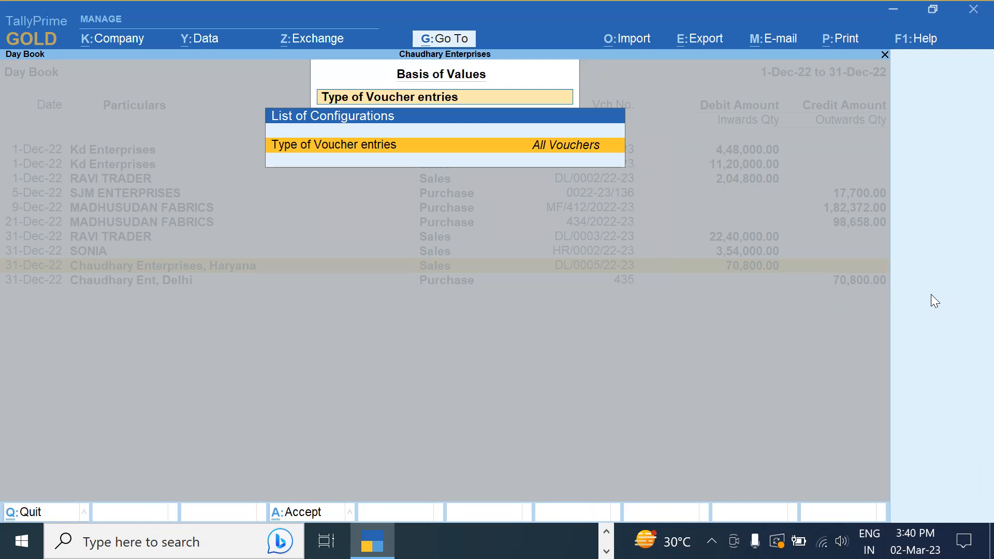
key(ctrl+a)
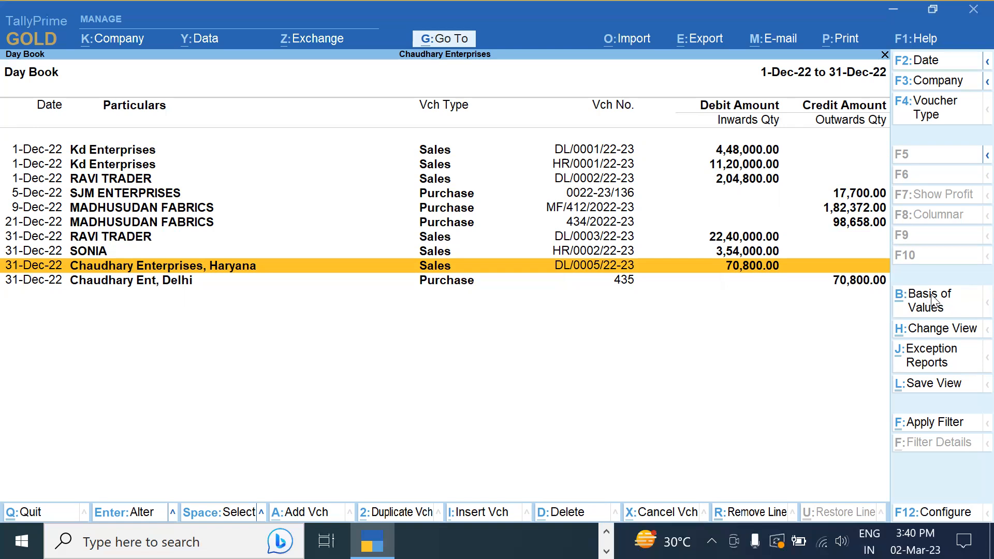
key(Escape)
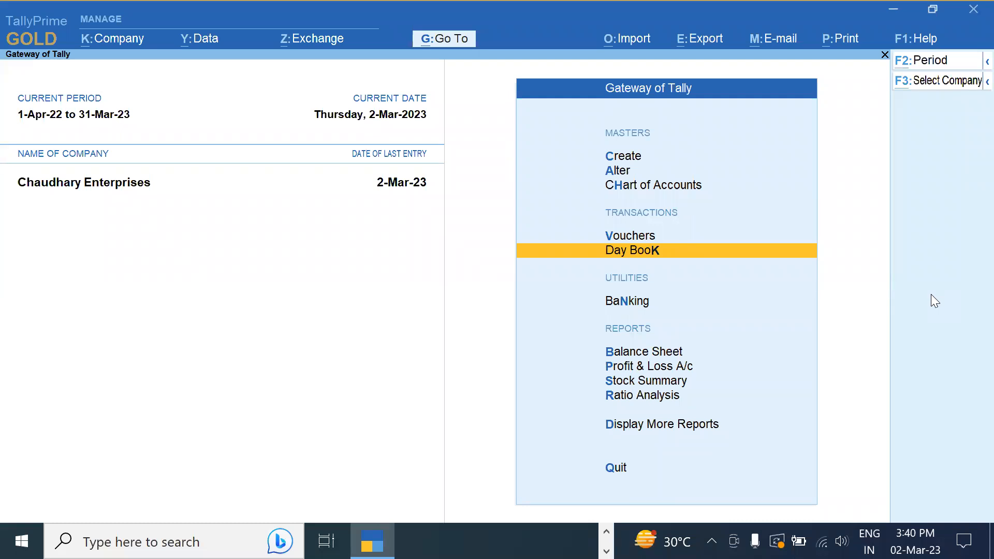
Check the PowerPoint topics slide, then start new Delhi sales voucher DL/0007/22-23 in TallyPrime
key(alt+Tab)
key(Tab)
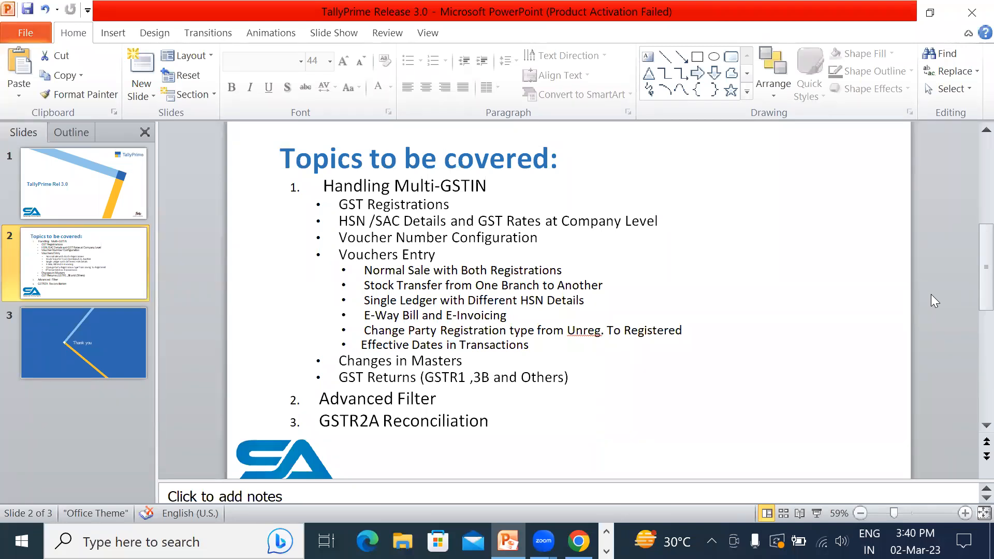
key(alt+Tab)
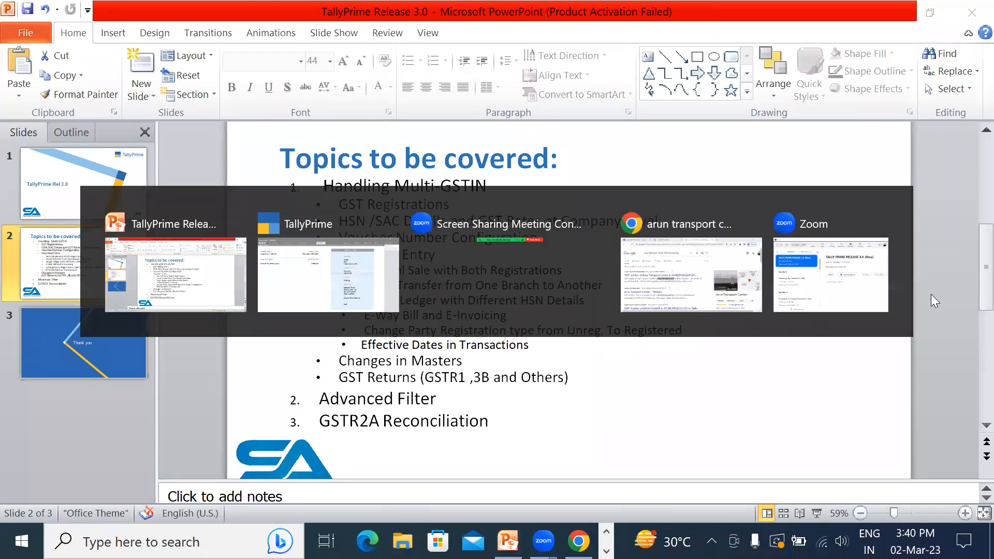
key(Up)
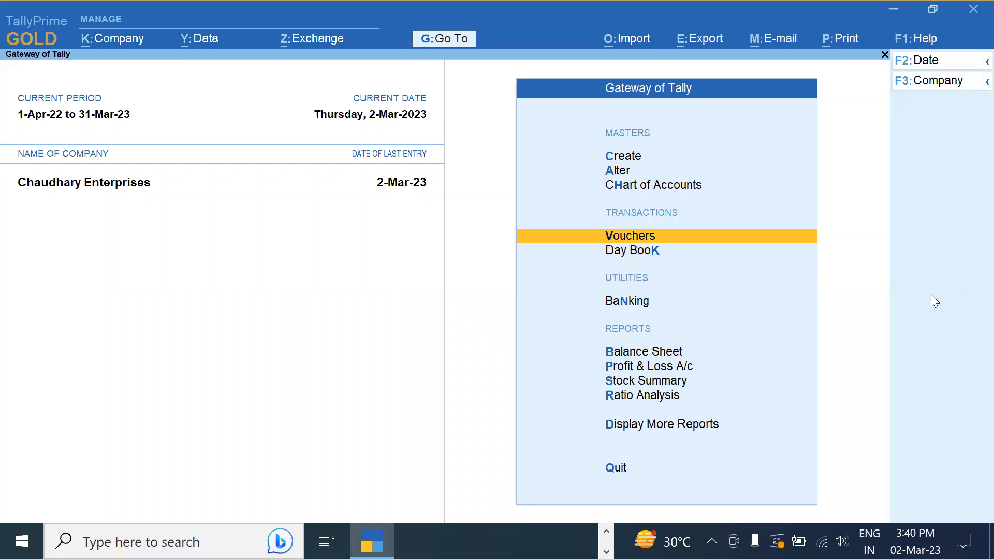
key(Return)
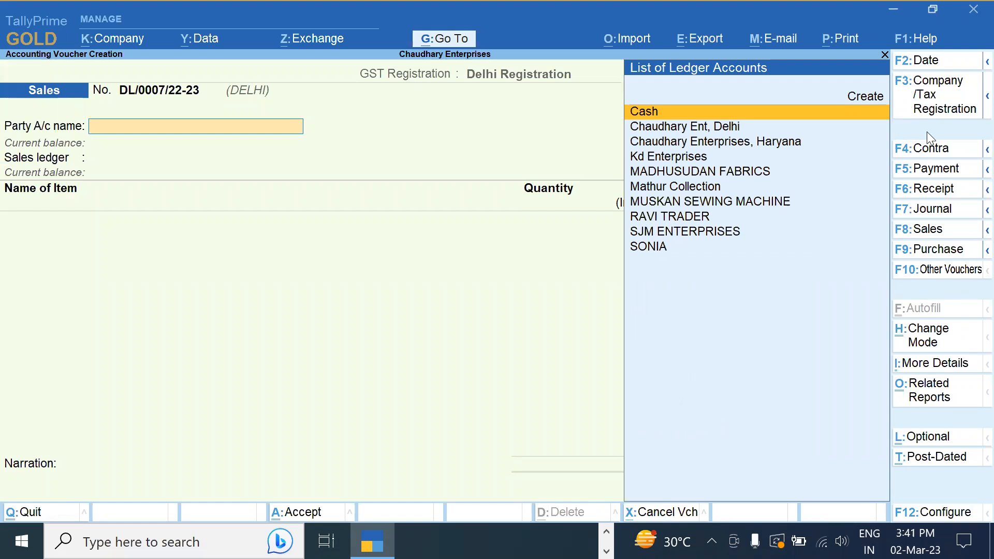
Set Kd Enterprises as the party account, skipping dispatch and order details
key(Down)
key(Down)
key(Down)
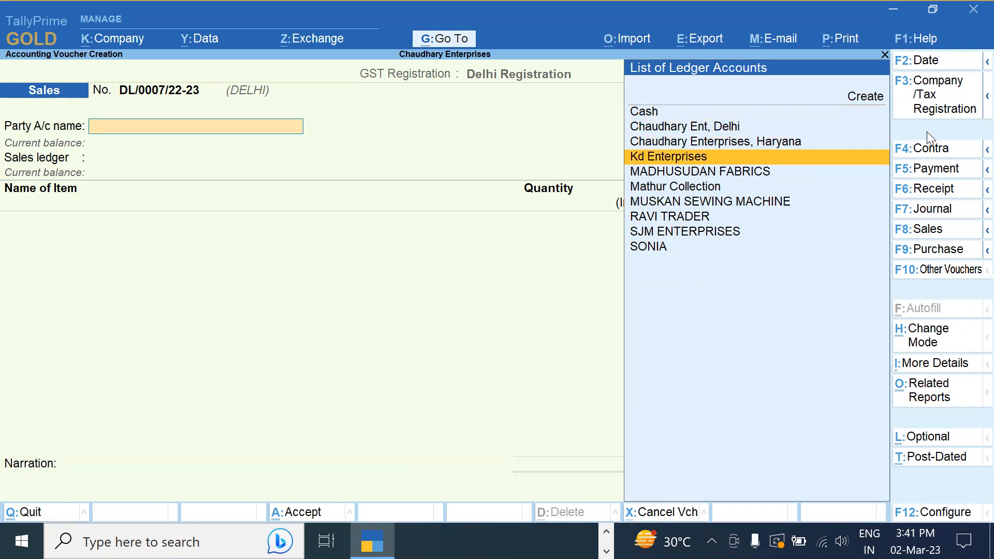
key(Return)
key(Escape)
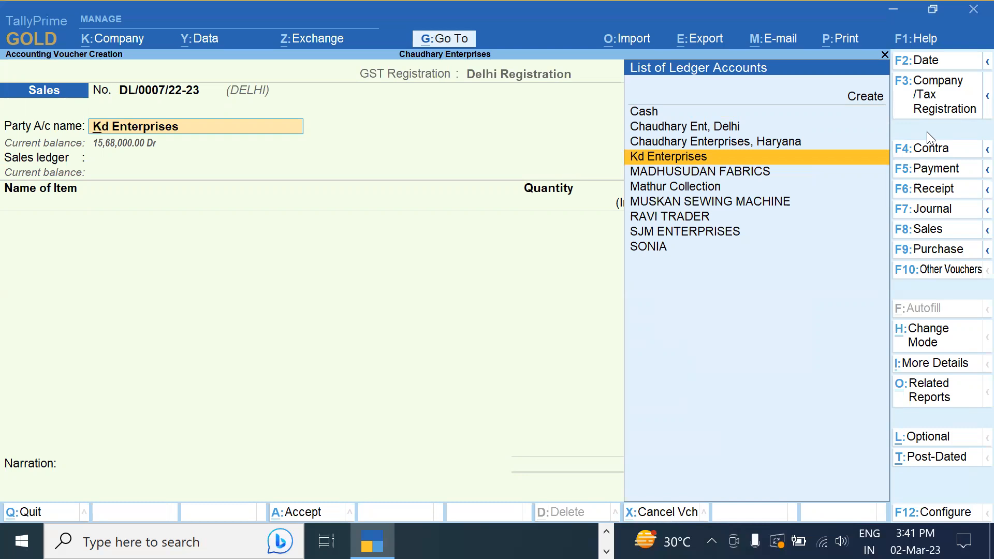
key(Return)
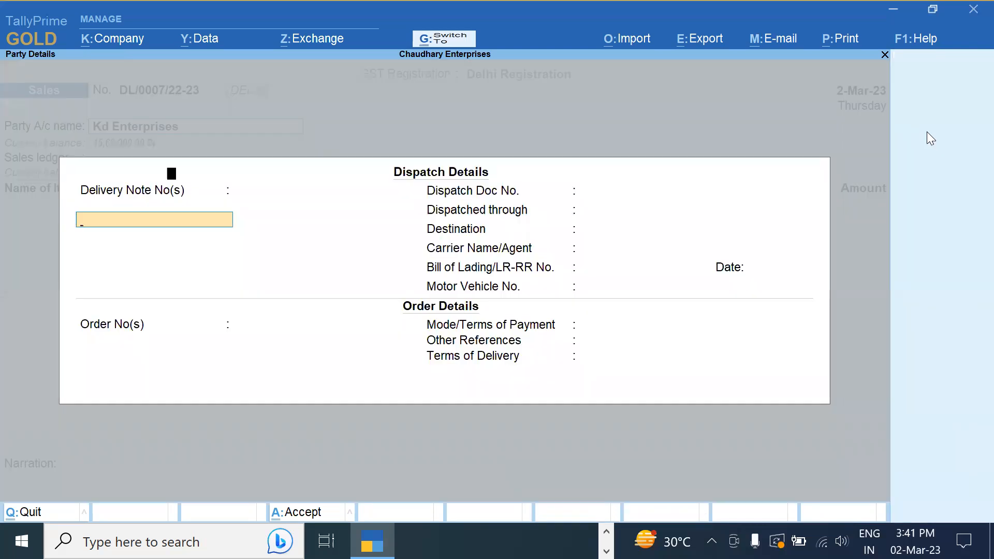
key(ctrl+a)
key(ctrl+a)
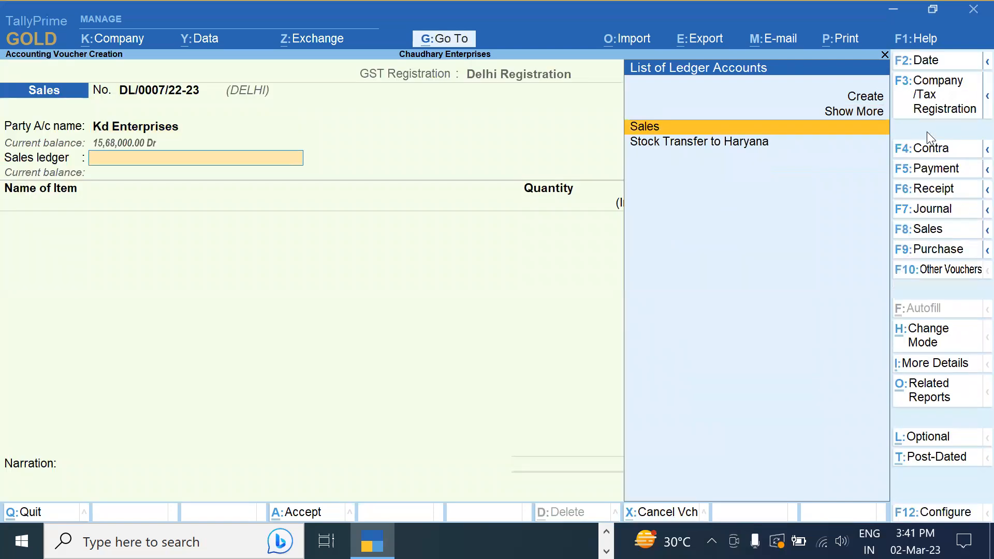
Choose the Sales ledger and add 25 nos of LG Window AC at 35,000 (8,75,000)
key(Return)
key(Down)
key(Down)
key(Down)
key(Down)
key(Return)
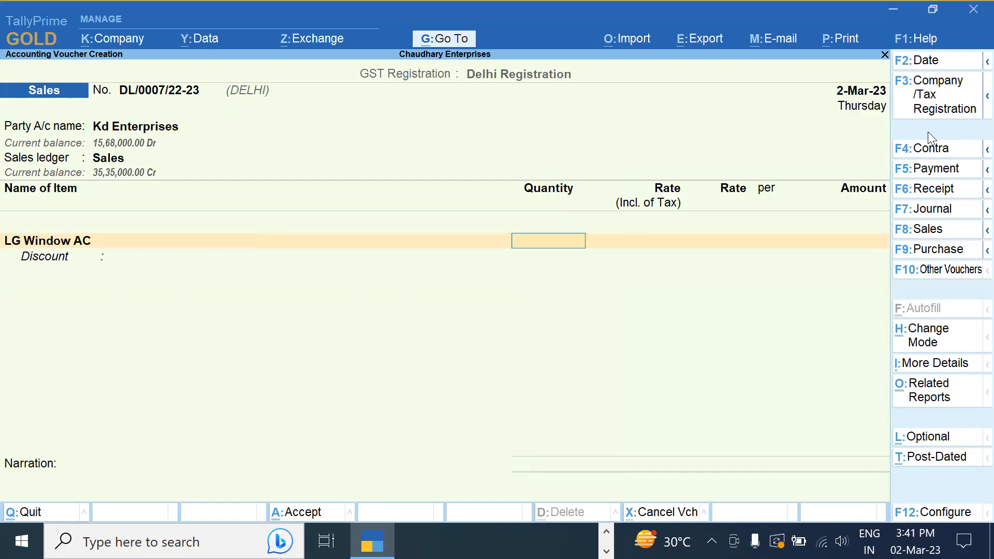
text(25)
key(Return)
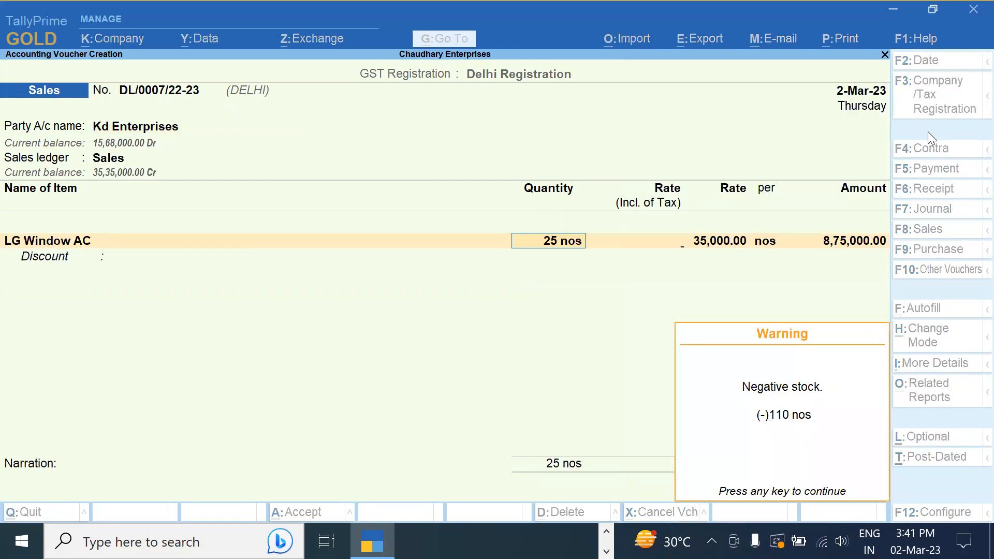
key(Return)
key(Return)
key(Return)
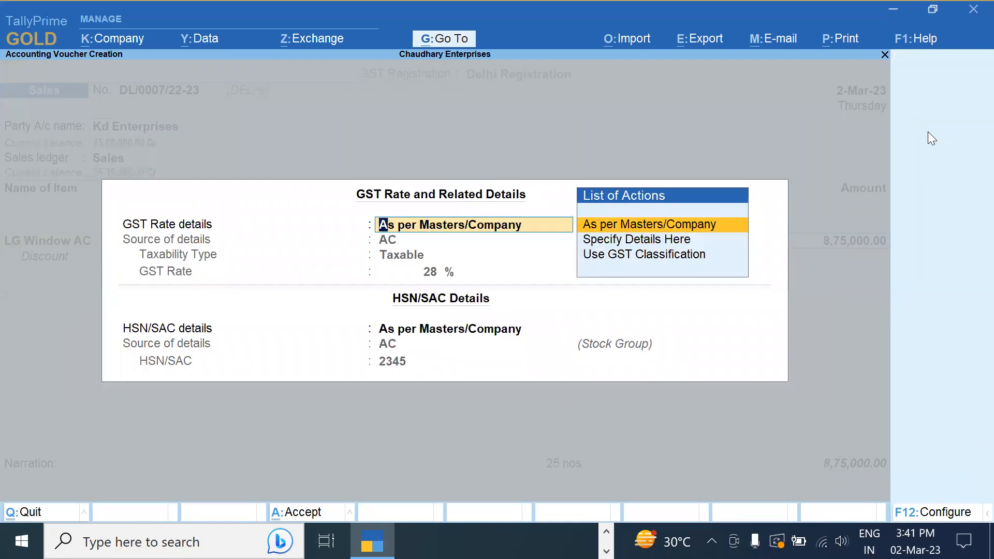
Review LG Window AC and its AC stock group (HSN 2345, 28% GST), then accept both
key(Escape)
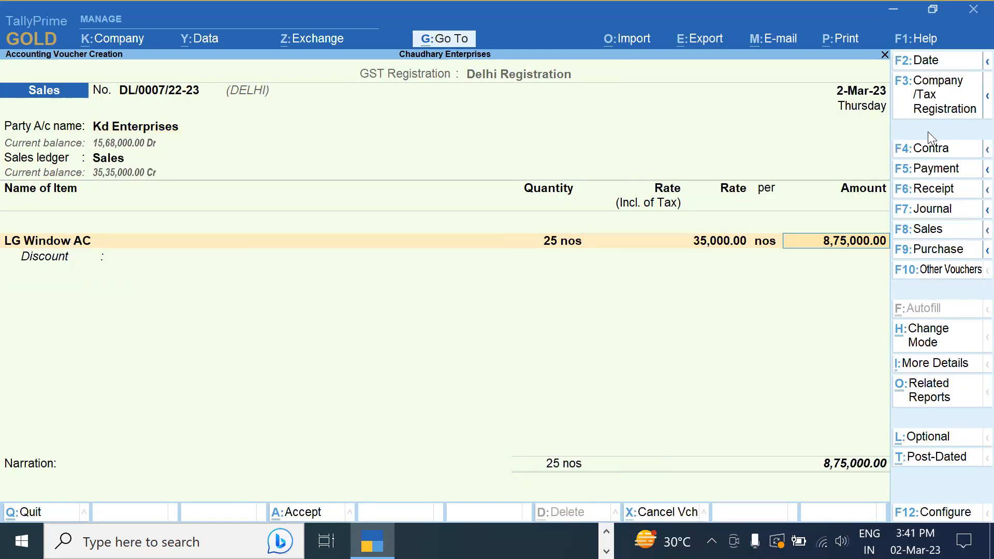
key(BackSpace)
key(Return)
key(Return)
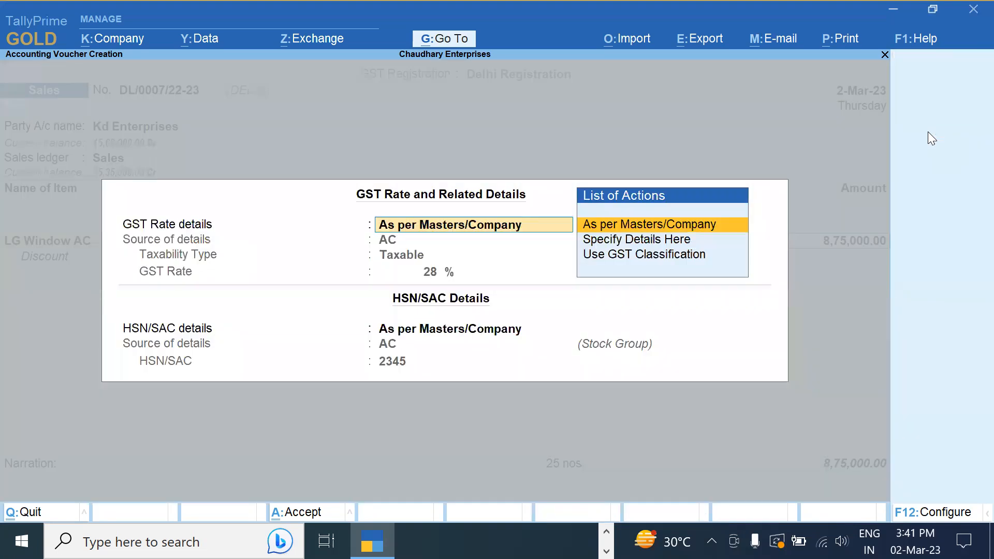
key(Return)
key(BackSpace)
key(BackSpace)
key(BackSpace)
key(BackSpace)
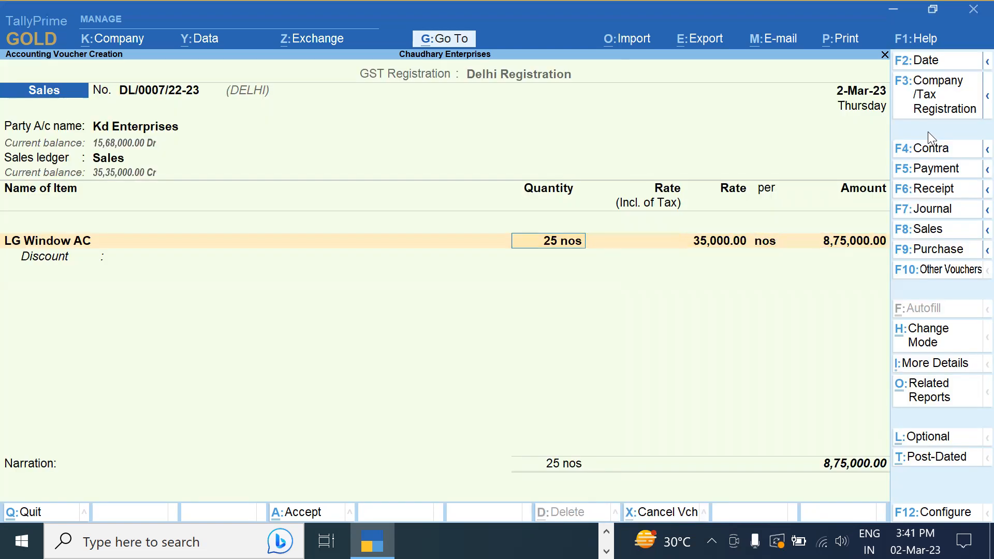
key(BackSpace)
key(ctrl+Return)
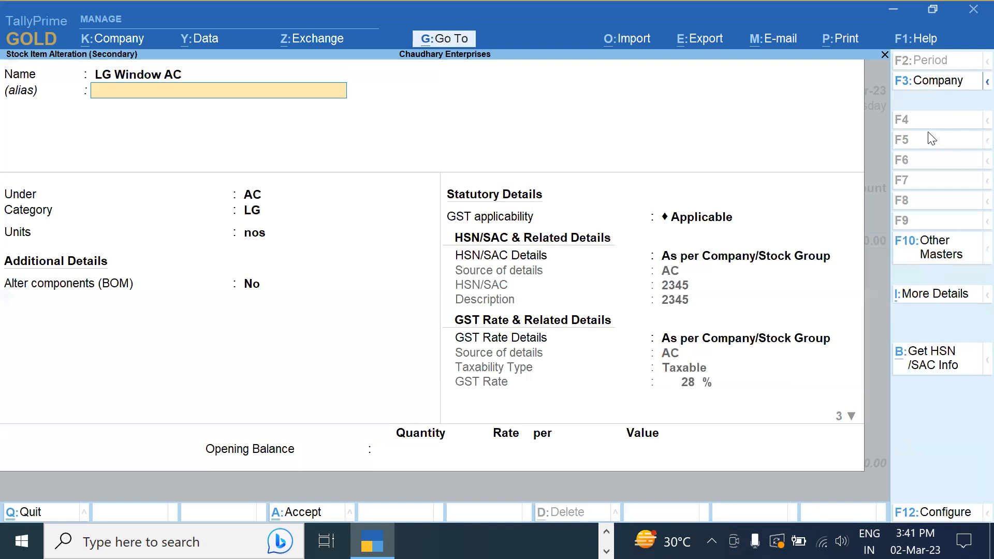
key(Return)
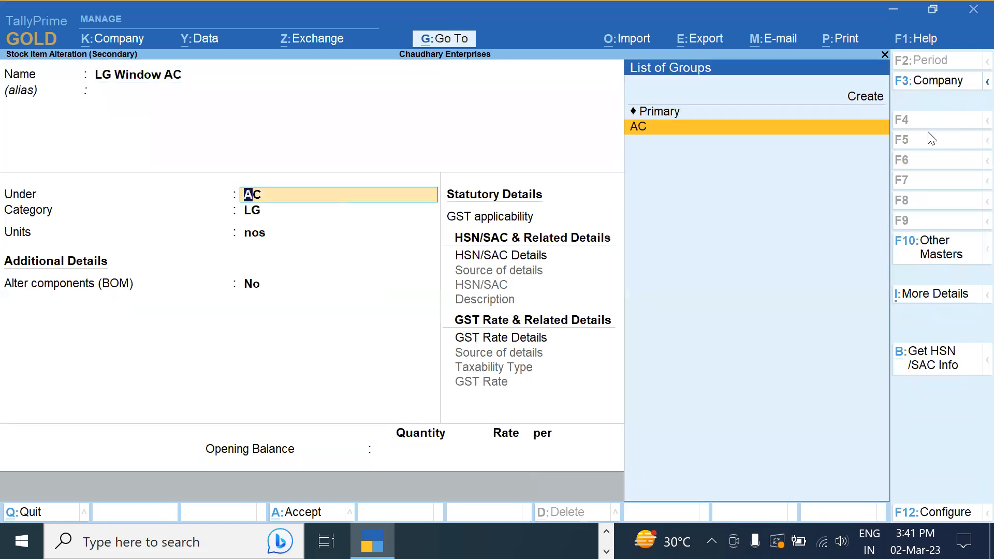
key(ctrl+Return)
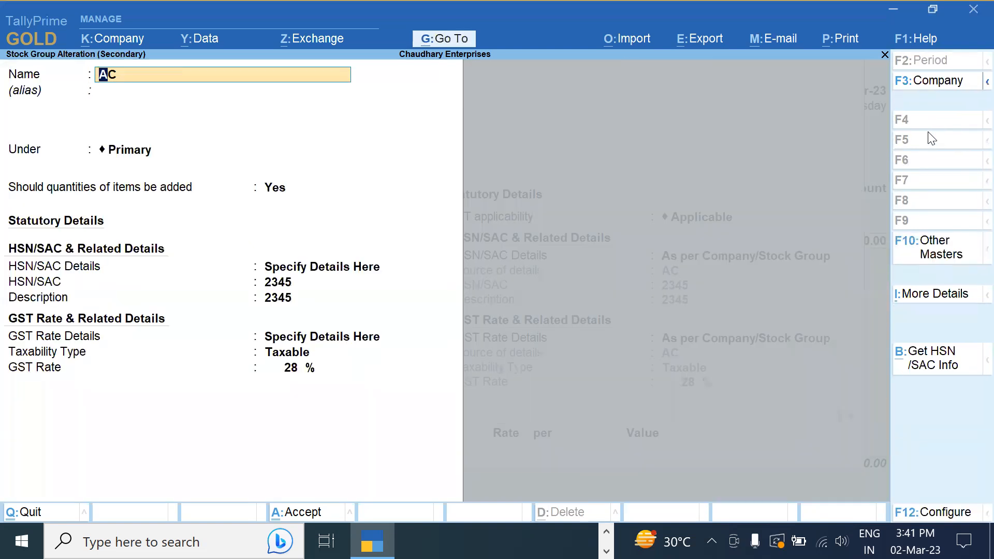
key(alt)
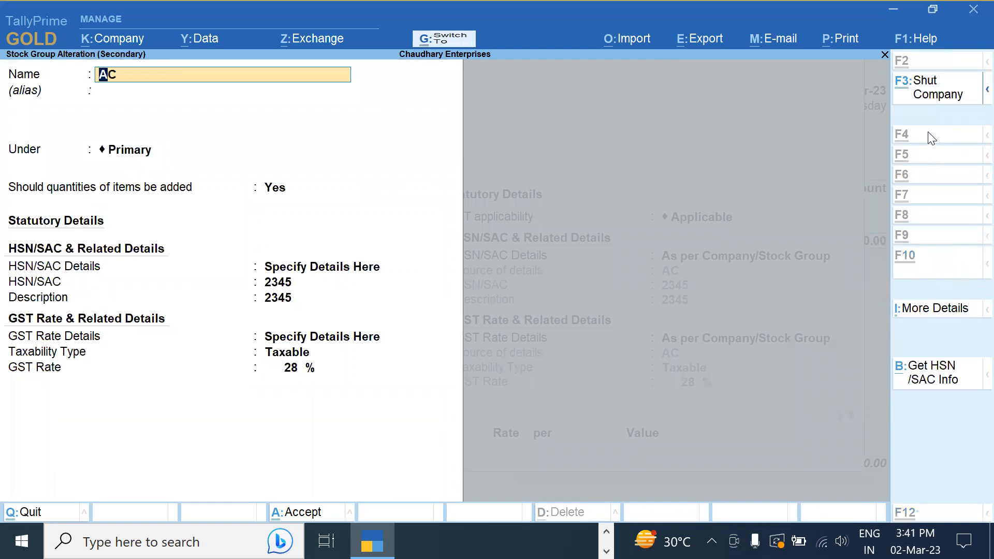
key(ctrl+a)
key(ctrl+a)
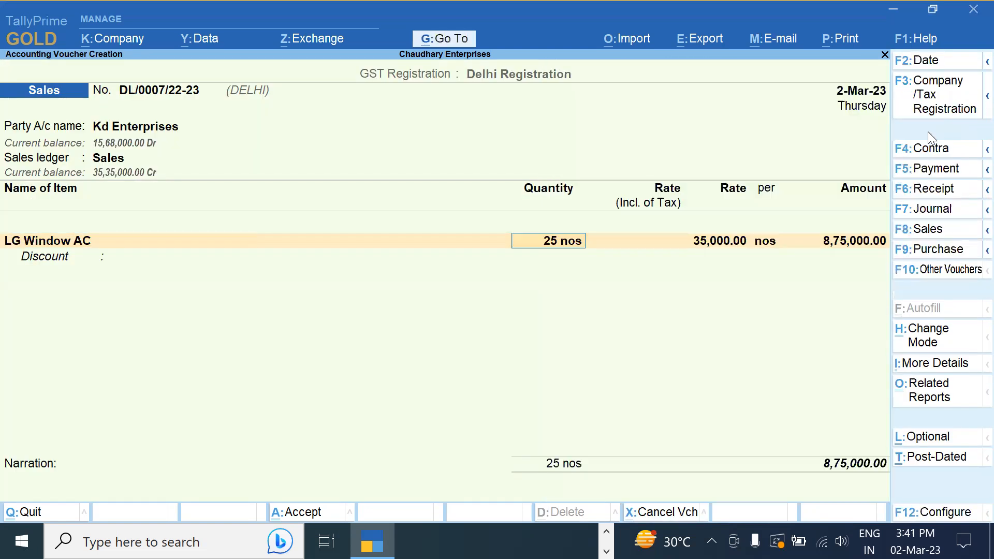
Accept 25 nos of LG Window AC and keep its GST rate details As per Masters (28%)
key(Return)
key(Return)
key(Return)
key(Return)
key(Return)
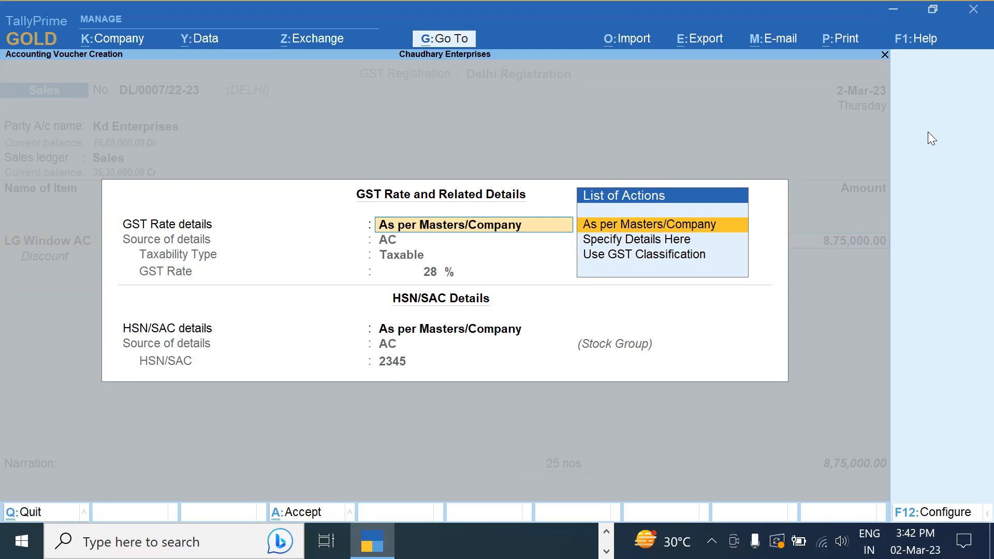
key(Down)
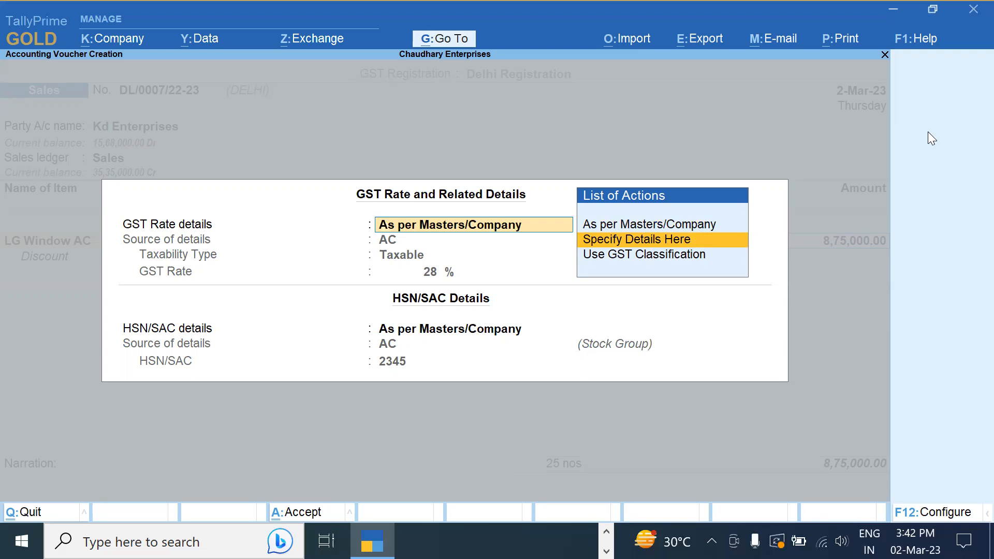
key(Return)
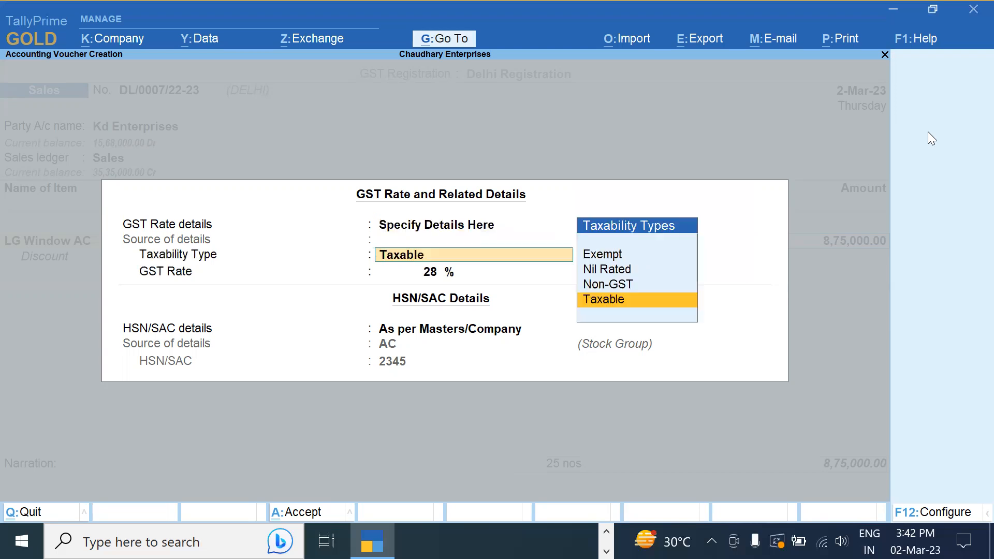
key(BackSpace)
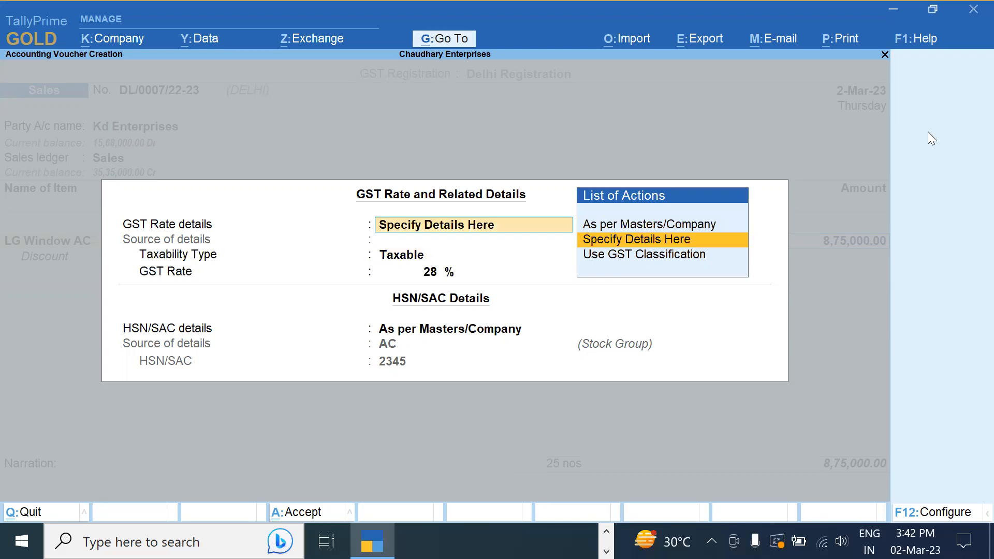
key(Up)
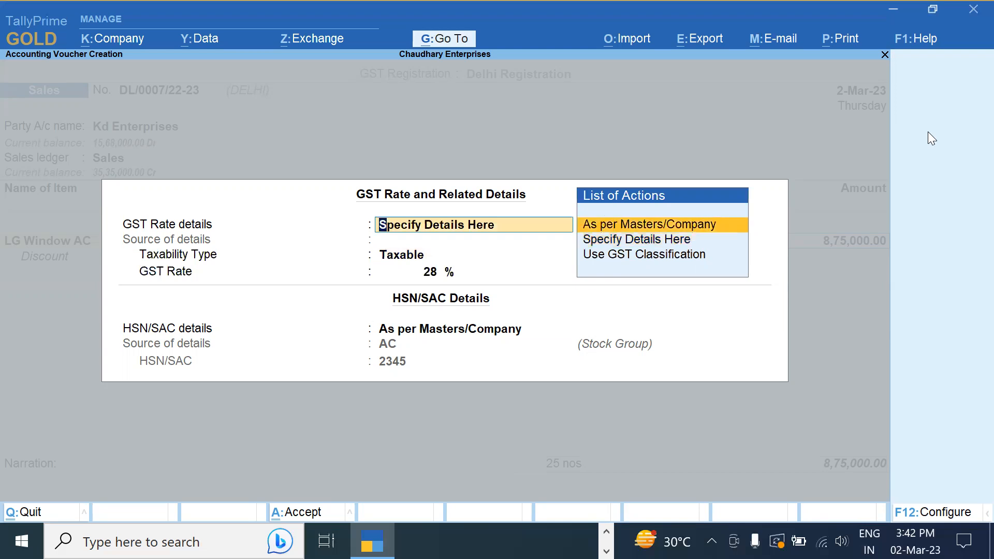
key(Return)
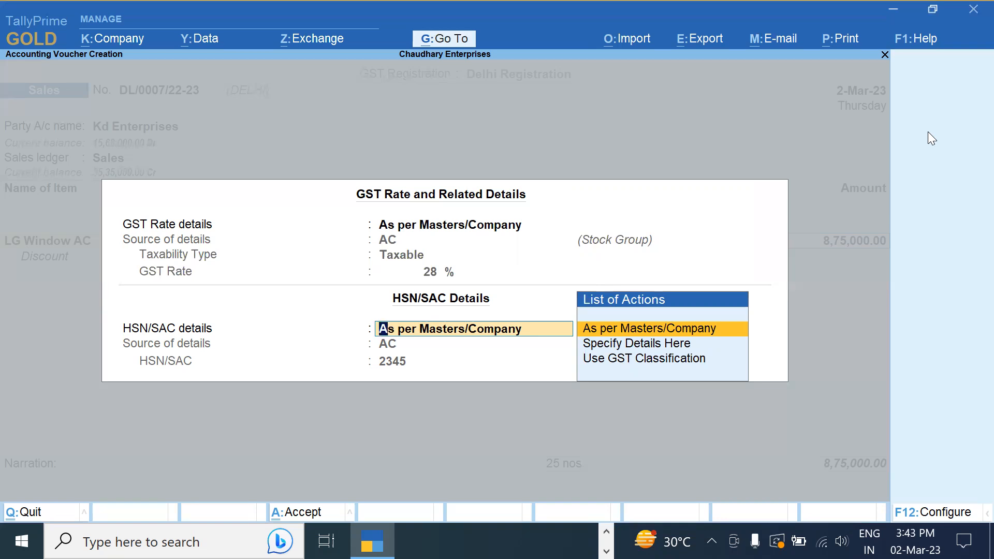
key(BackSpace)
key(Escape)
Accept the 8,75,000 amount and move past the LG Window AC line
key(y)
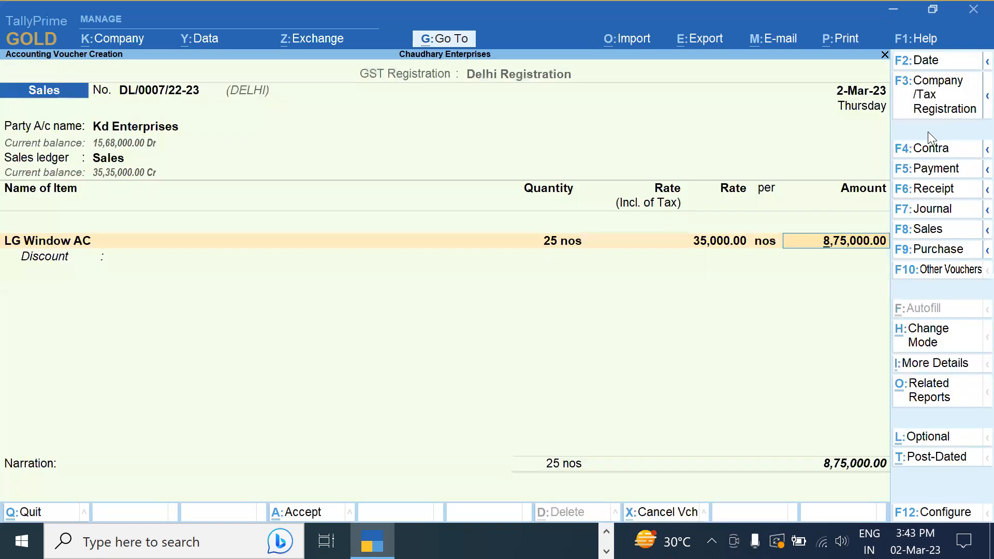
key(Return)
key(Return)
key(Return)
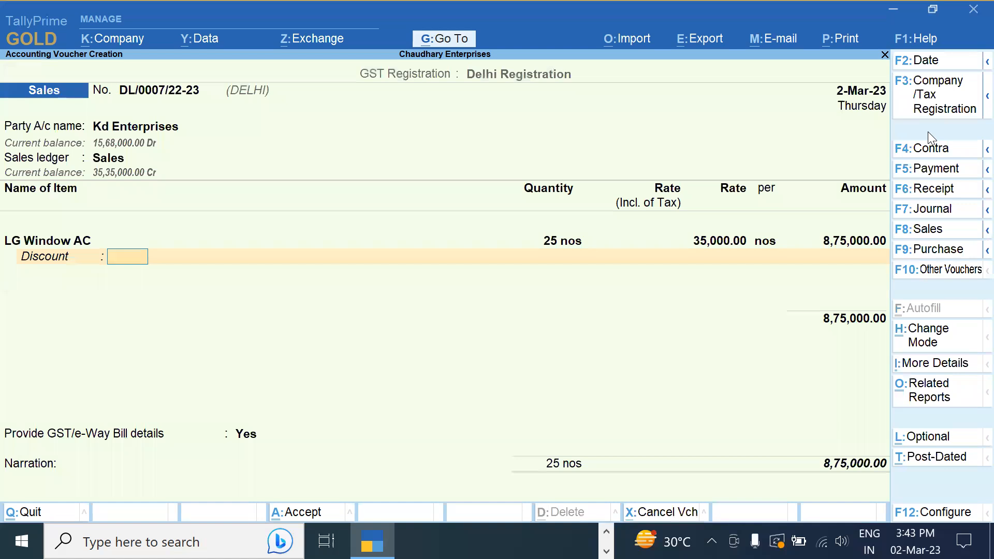
key(Return)
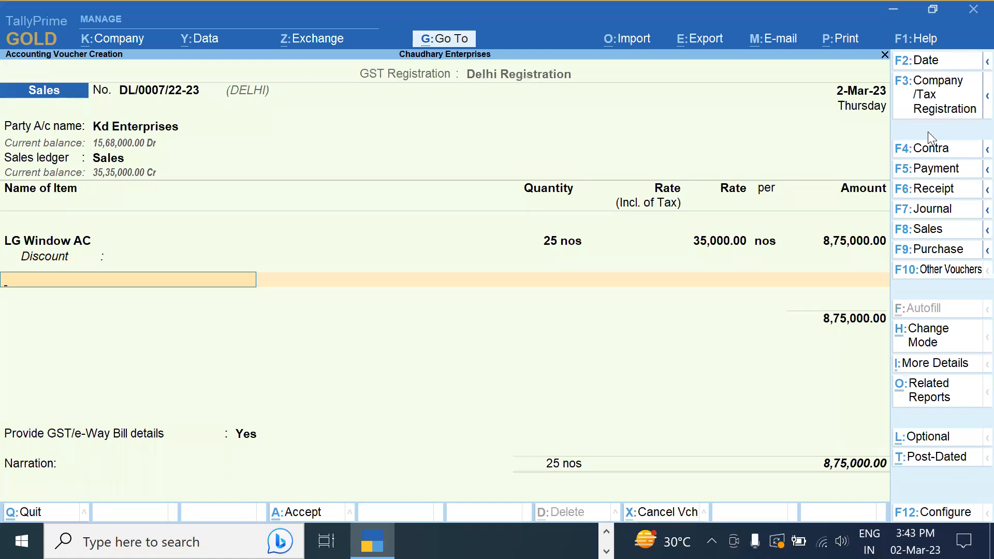
key(Return)
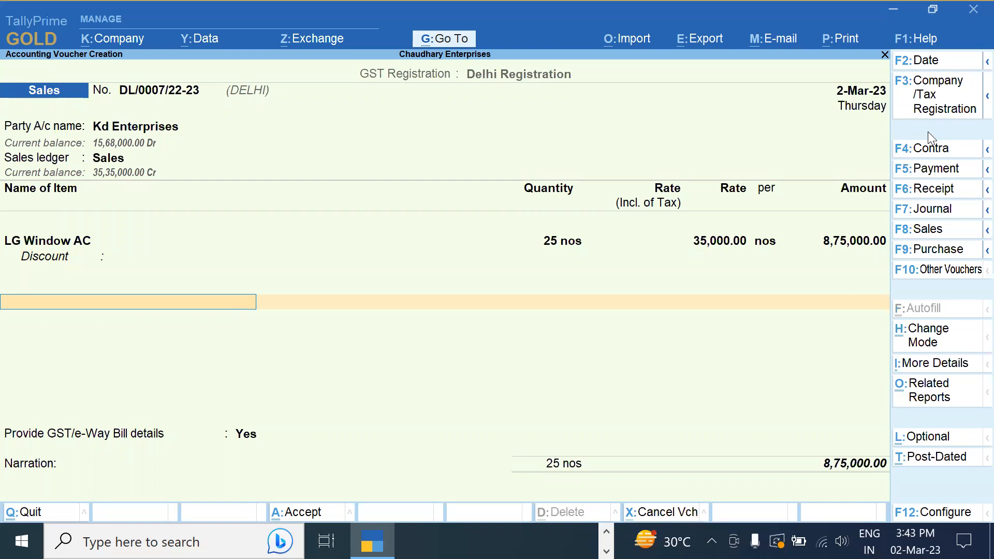
Review the Kd Enterprises ledger and party details and accept them
click(172, 133)
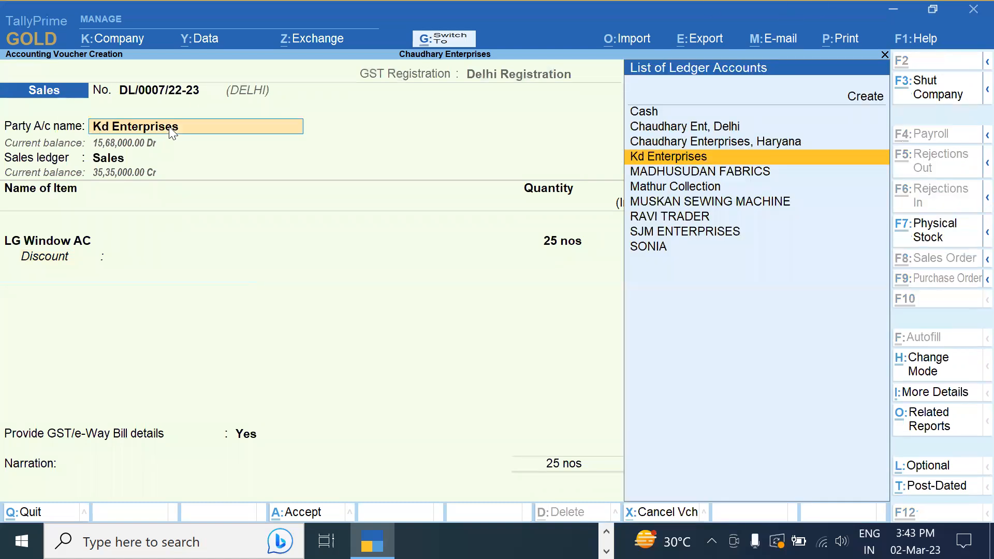
key(ctrl+Return)
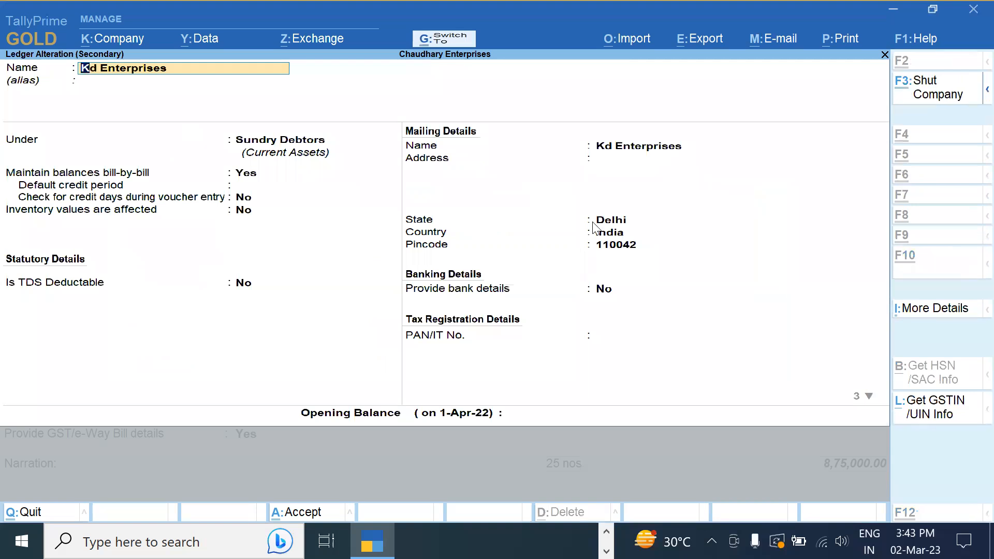
key(ctrl+a)
key(ctrl+a)
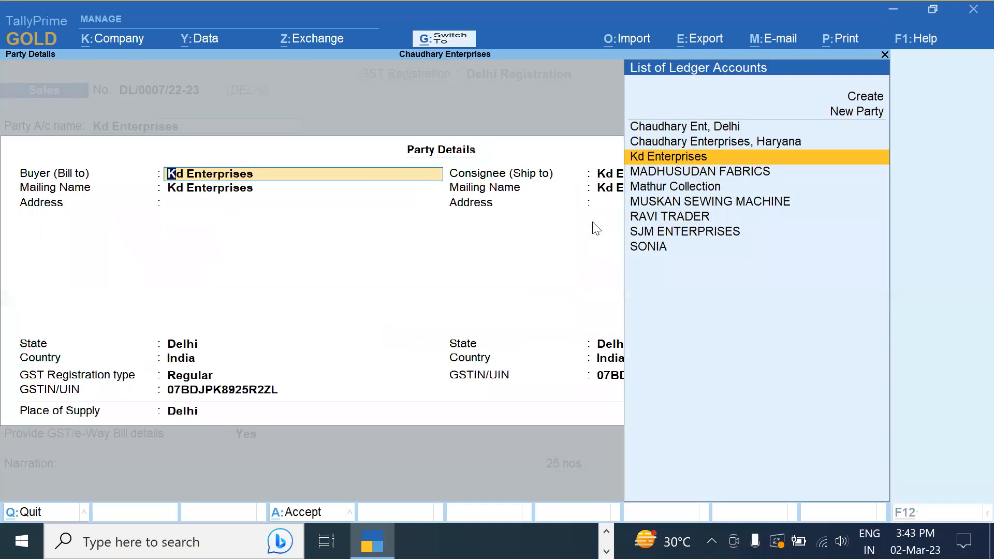
key(ctrl+a)
Save voucher DL/0007 without generating an e-Way Bill
key(Return)
key(Return)
key(Return)
key(Return)
key(Return)
key(Return)
key(Return)
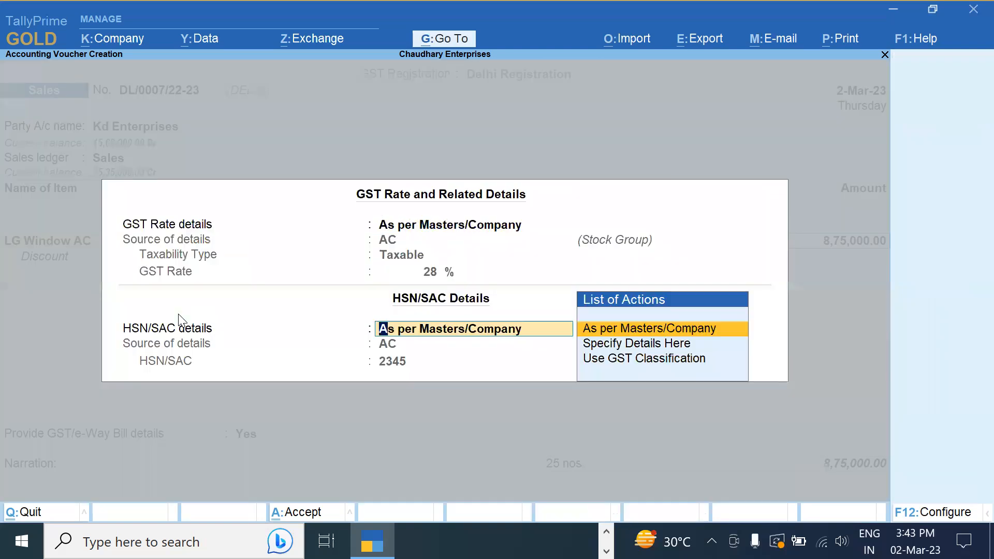
key(Return)
key(ctrl+a)
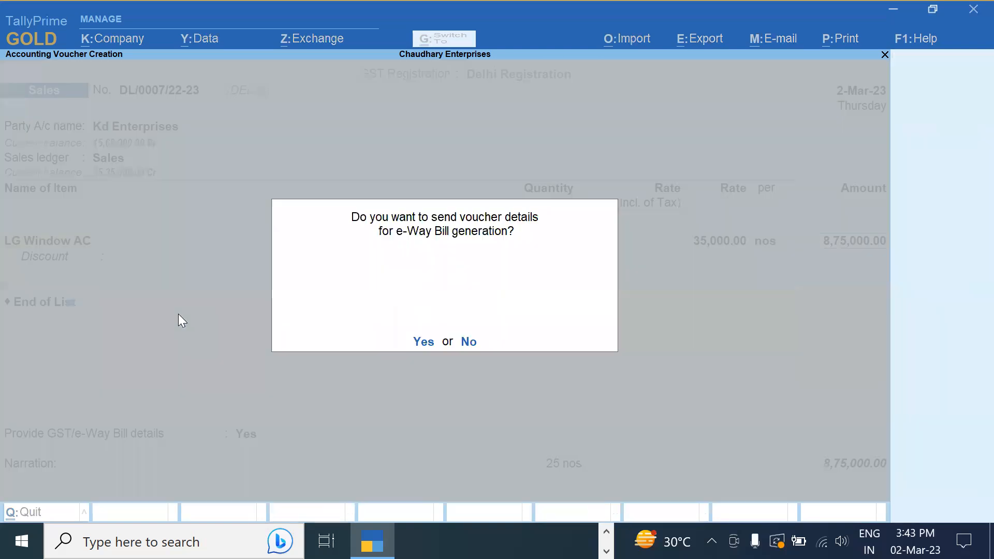
key(n)
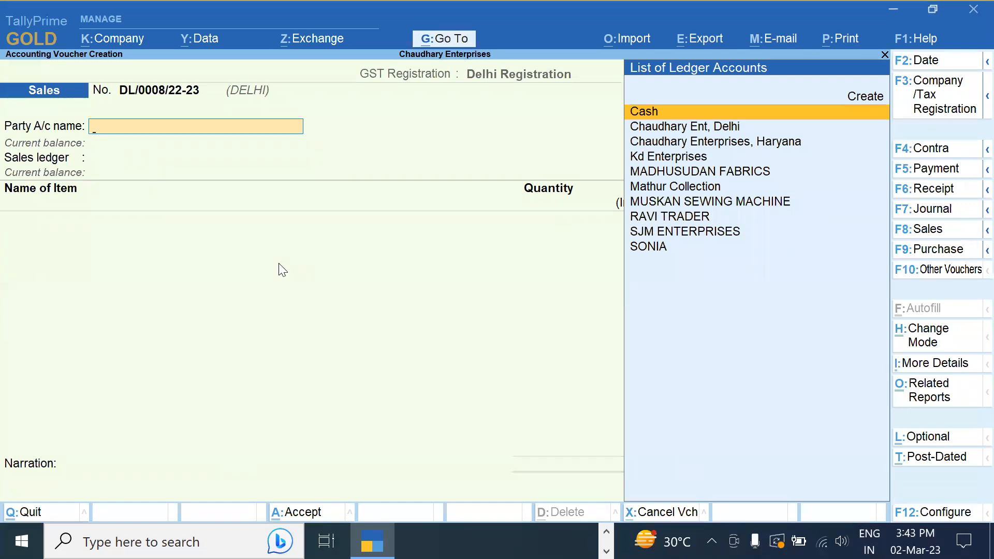
Reopen voucher DL/0007 and add Cgst and Sgst ledgers of 1,22,500 each
key(Page_Up)
click(849, 236)
key(Return)
key(Return)
key(Return)
key(Return)
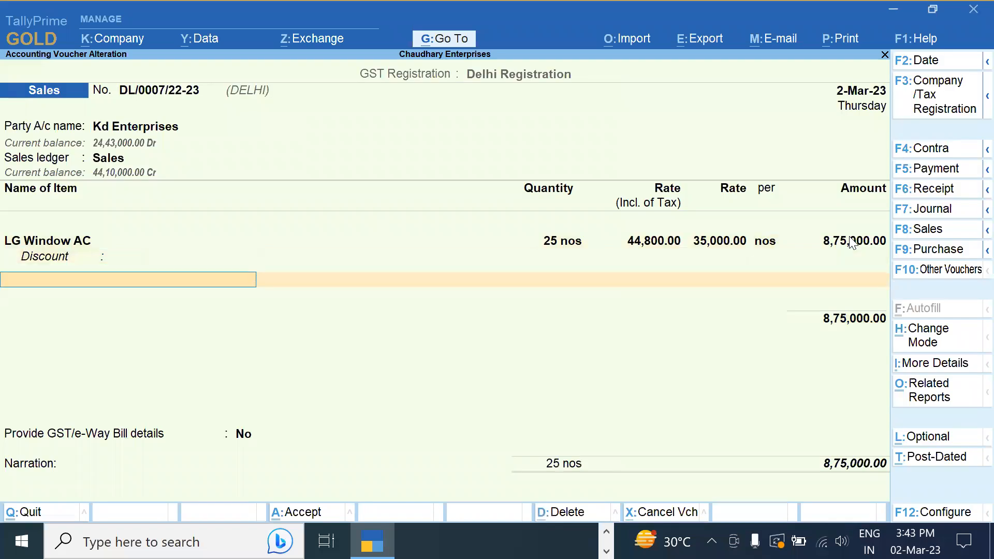
key(Return)
text(Cgst)
key(Return)
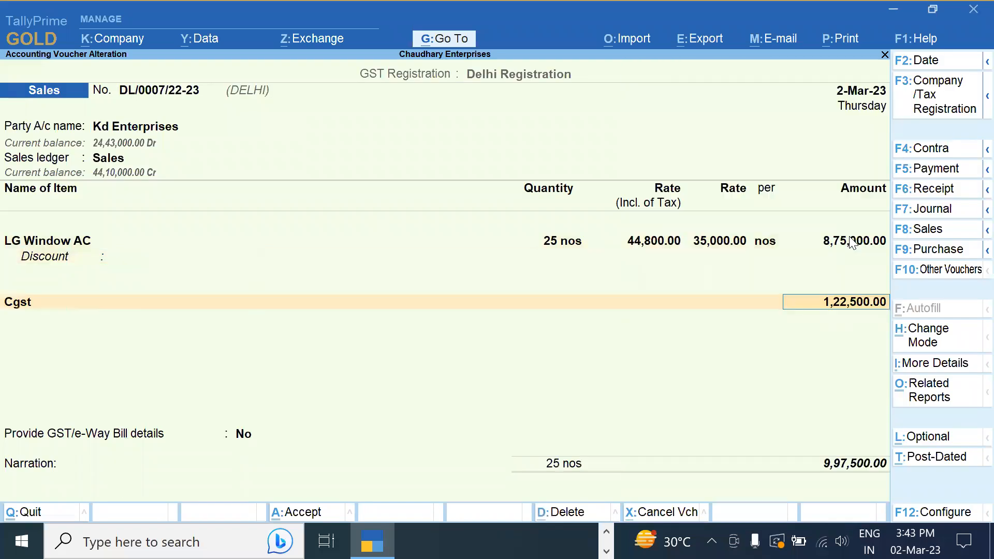
key(Return)
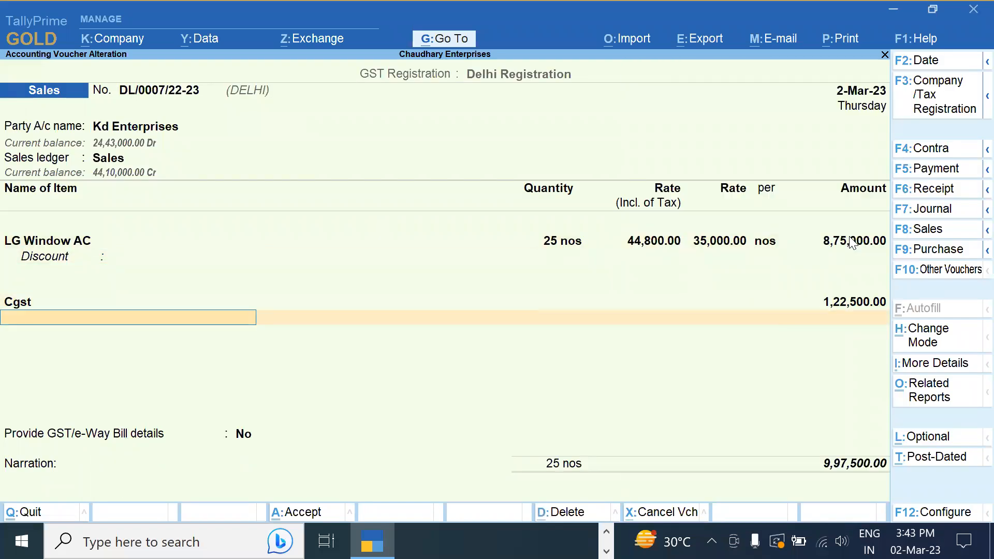
text(Sg)
key(Return)
key(Return)
Save the voucher at 11,20,000 without e-Way Bill and quit to the Gateway of Tally
key(Return)
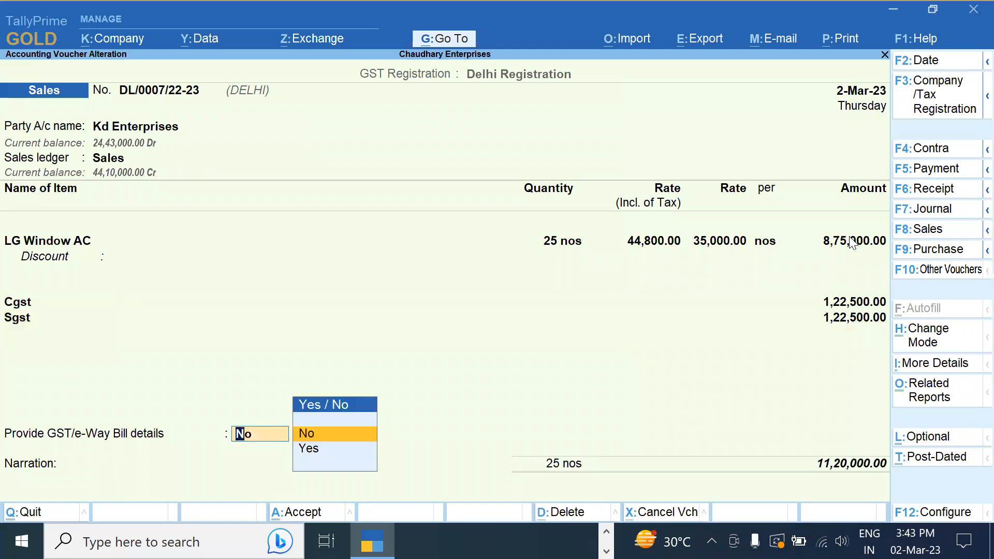
key(Return)
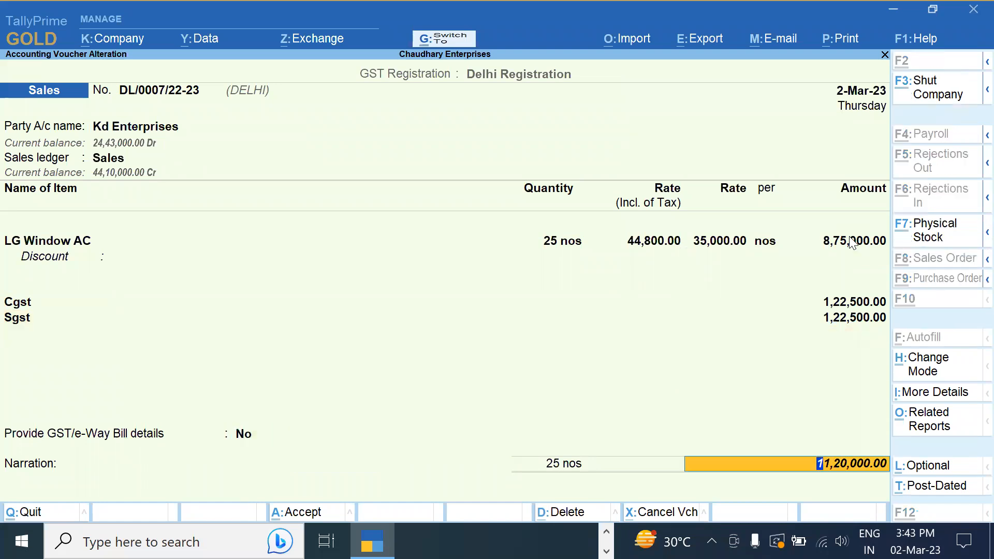
key(ctrl+a)
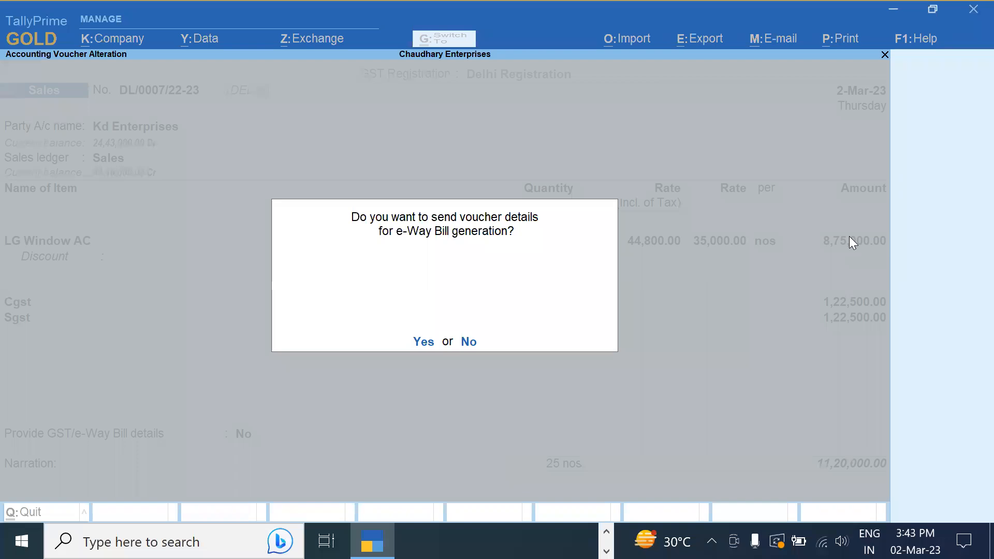
key(Return)
key(Return)
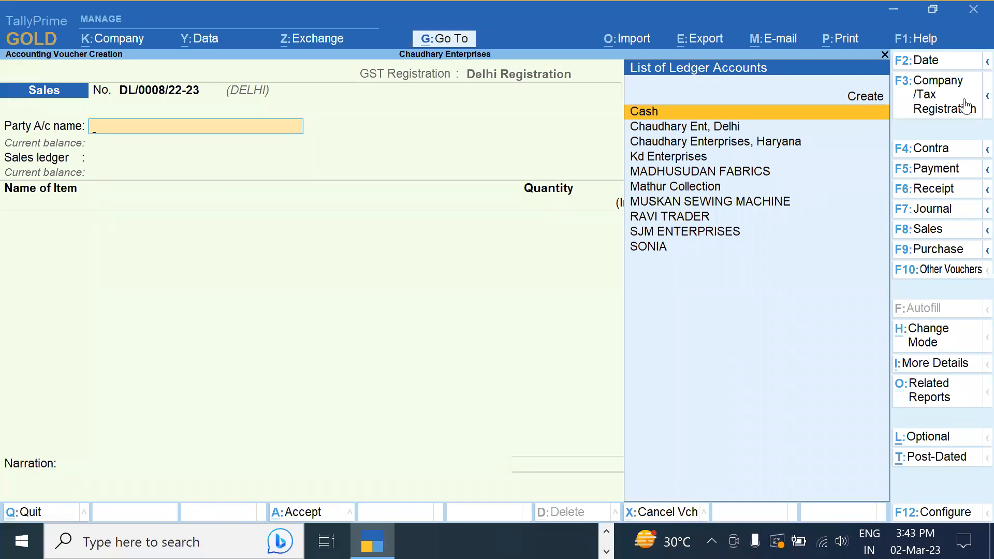
key(Escape)
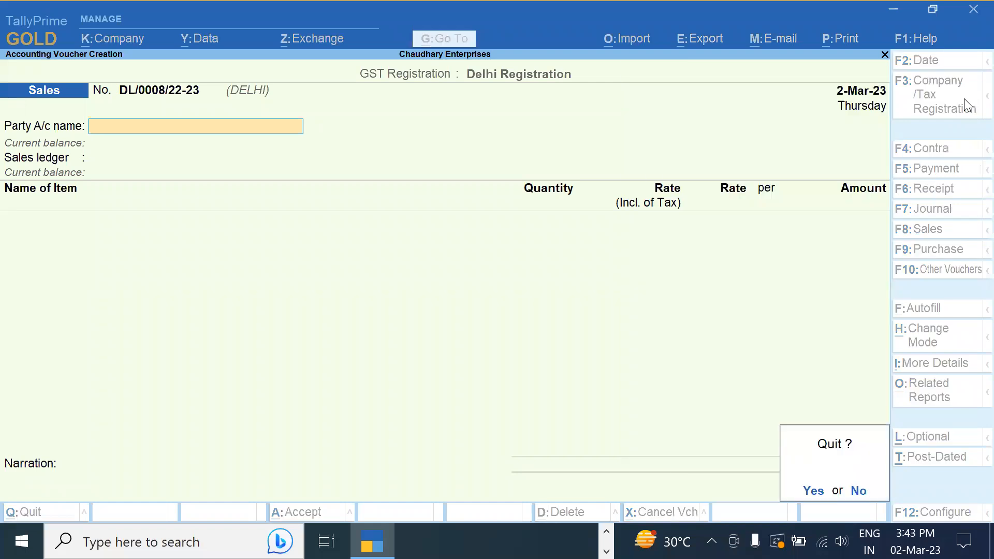
key(Return)
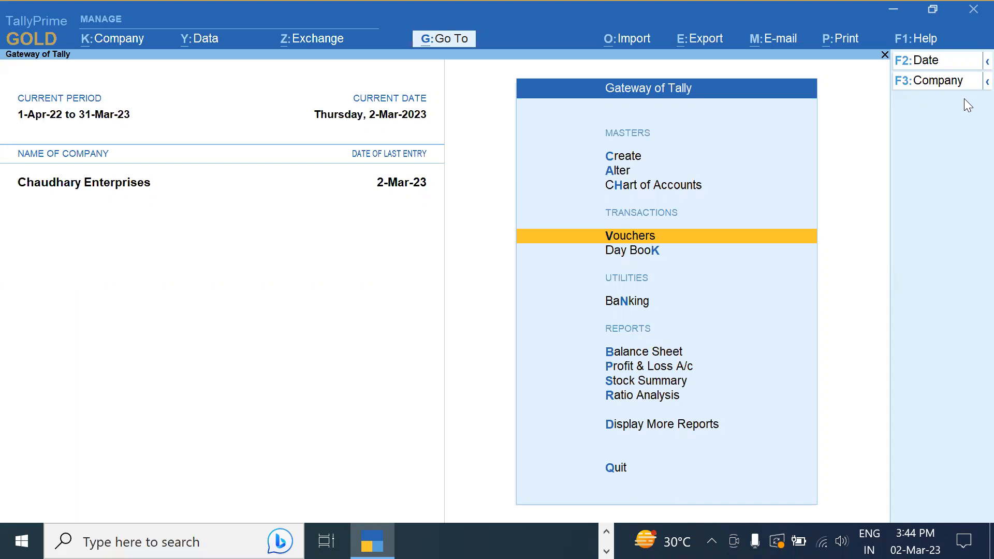
Set the current date to 1-12-2022 and start new sales voucher DL/0008/22-23
key(Up)
key(Up)
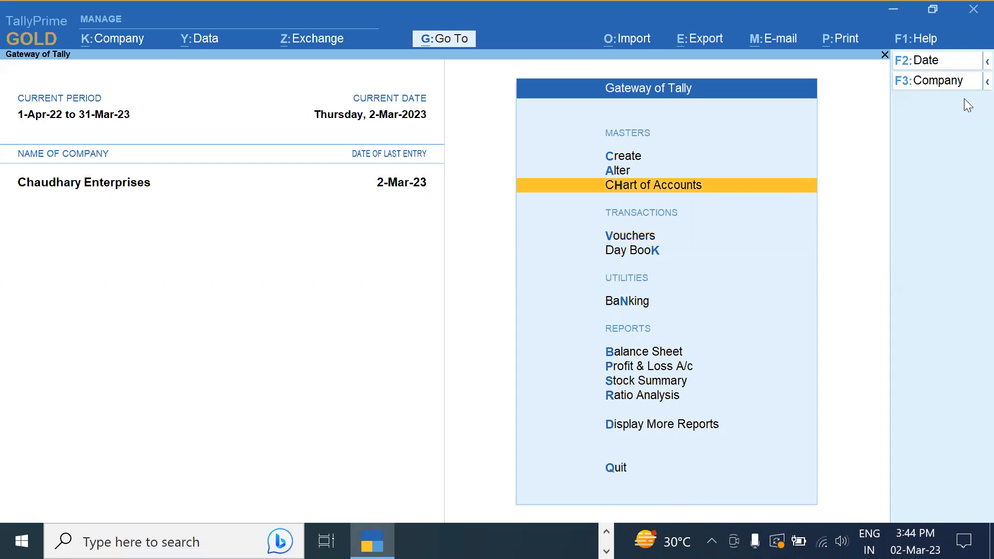
key(alt+F2)
key(BackSpace)
key(Escape)
key(F2)
text(1)
text(-12)
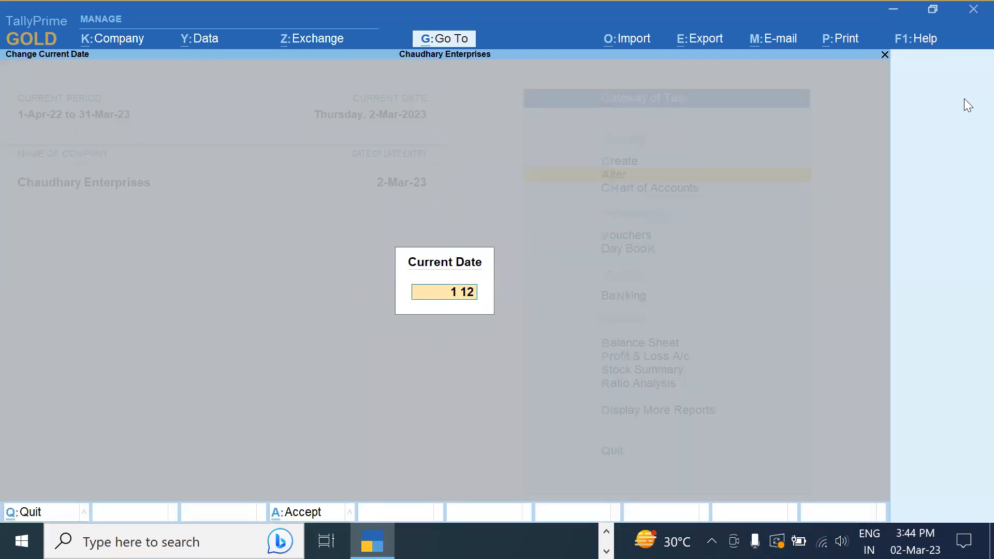
key(Return)
key(Down)
key(Down)
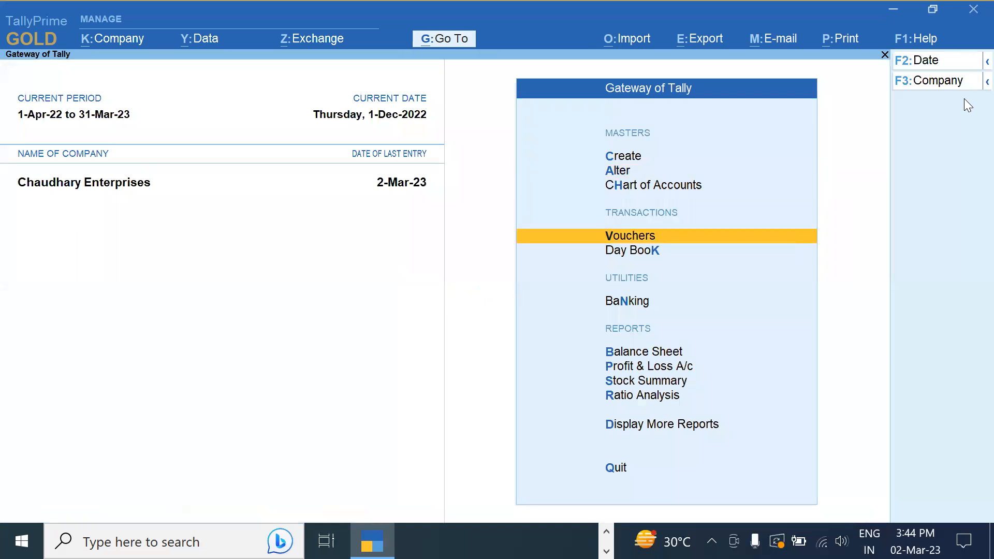
key(Return)
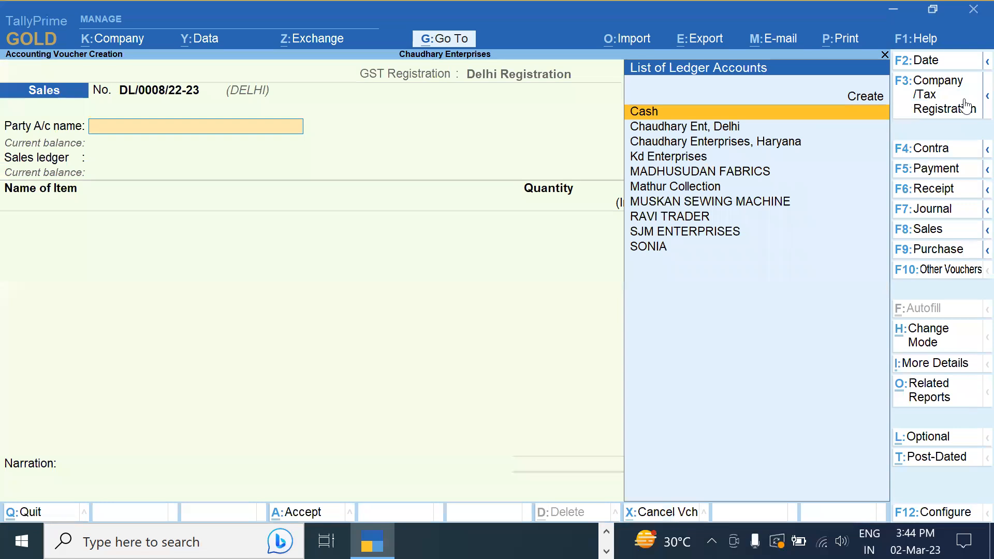
Create party ledger Ravi Enterprises under Sundry Debtors, Delhi, Unregistered/Consumer, skipping dispatch details
key(alt+c)
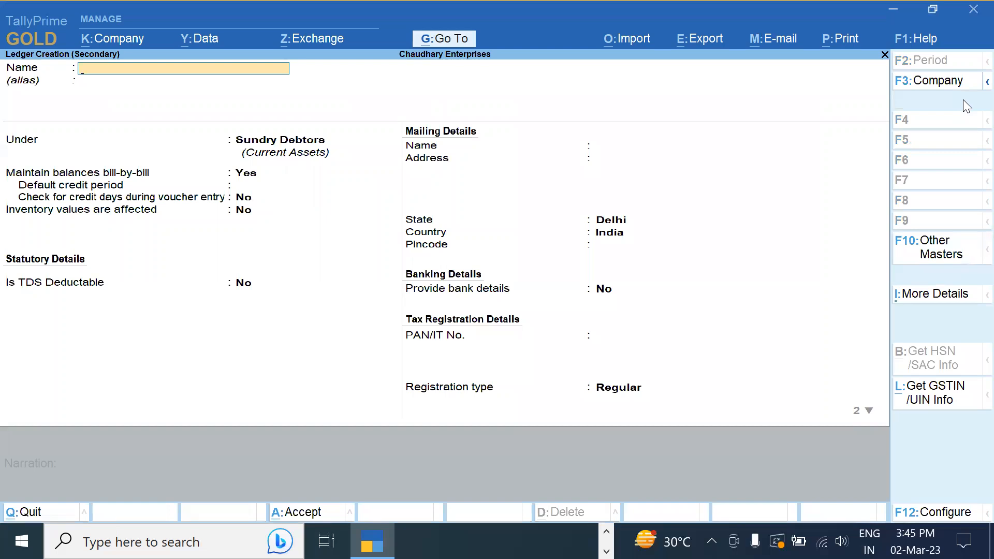
text(Ravi Enterprises)
key(Return)
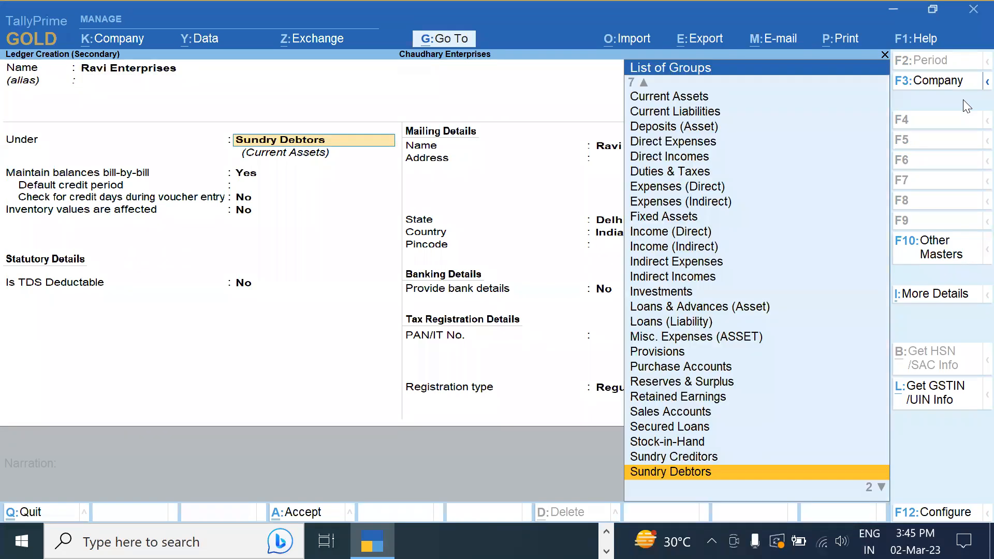
key(Return)
key(Return)
key(Return)
key(Return)
key(Return)
key(Return)
key(Return)
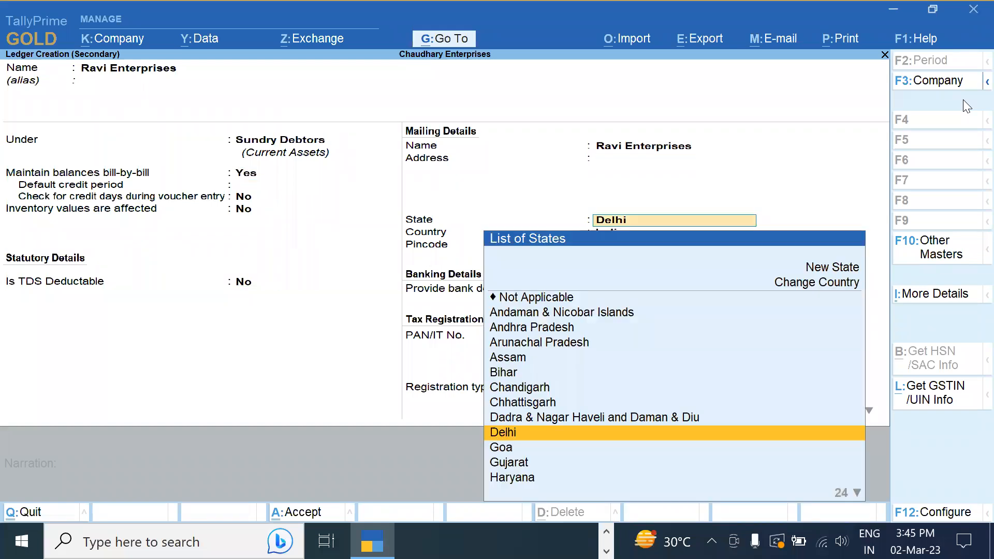
key(Return)
key(Return)
key(Return)
key(Return)
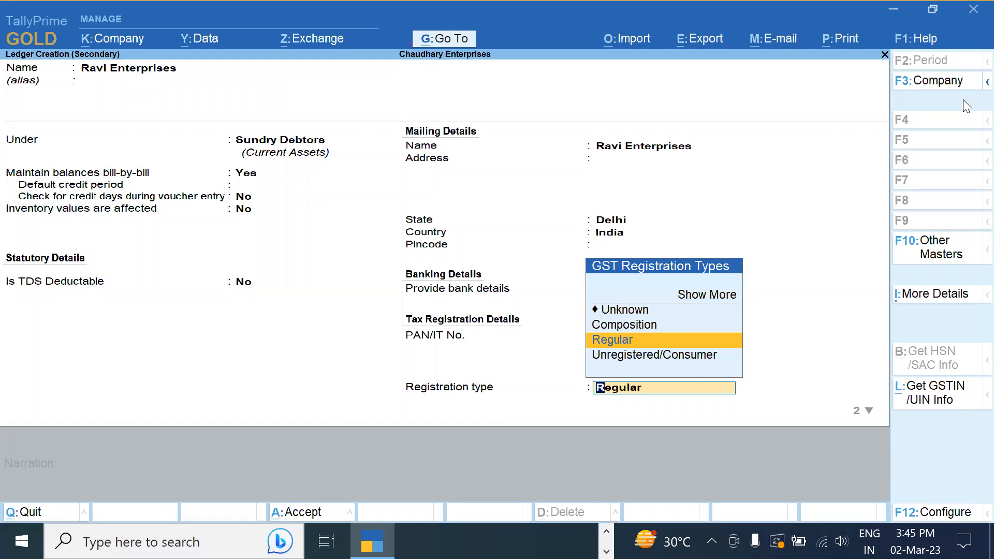
key(Down)
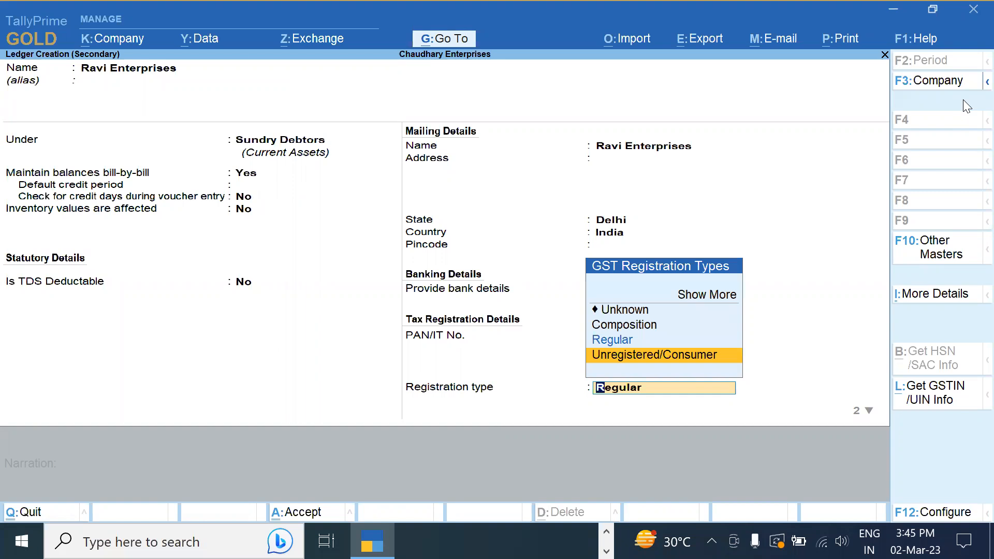
key(Return)
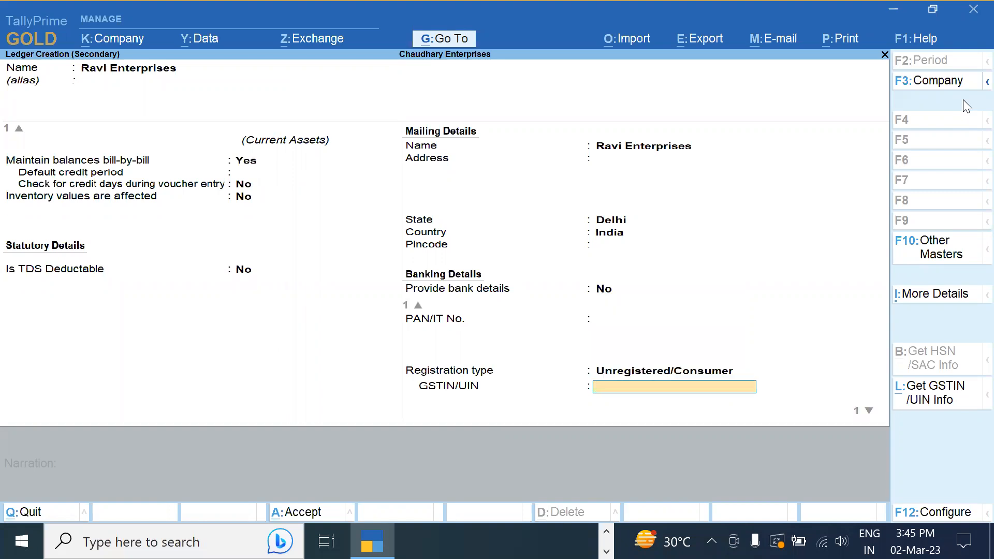
key(Return)
key(Return)
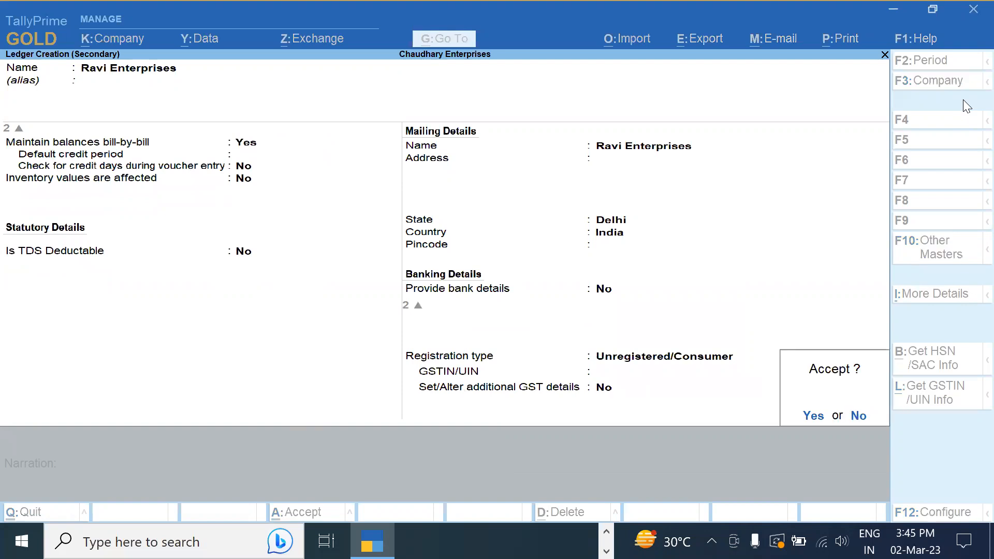
key(Return)
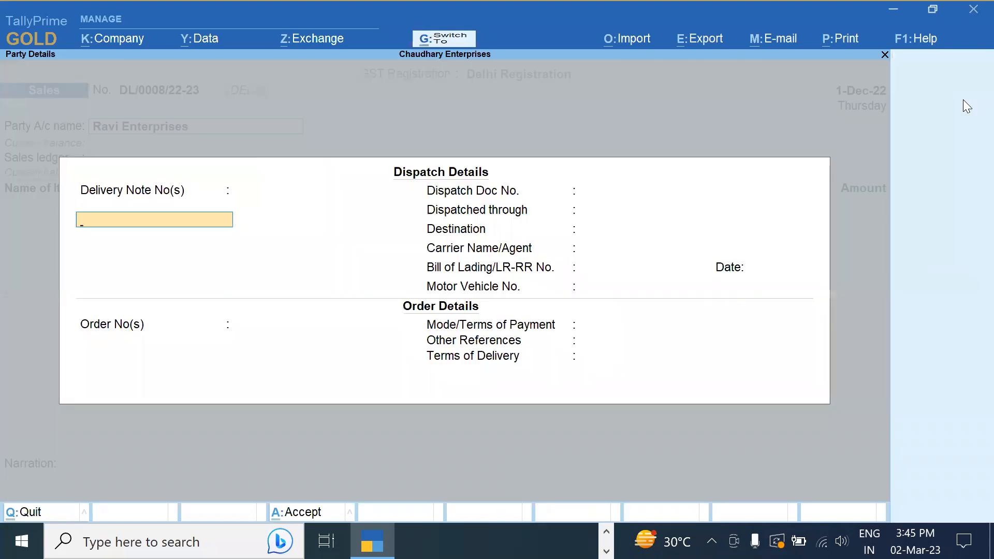
key(ctrl+a)
key(ctrl+a)
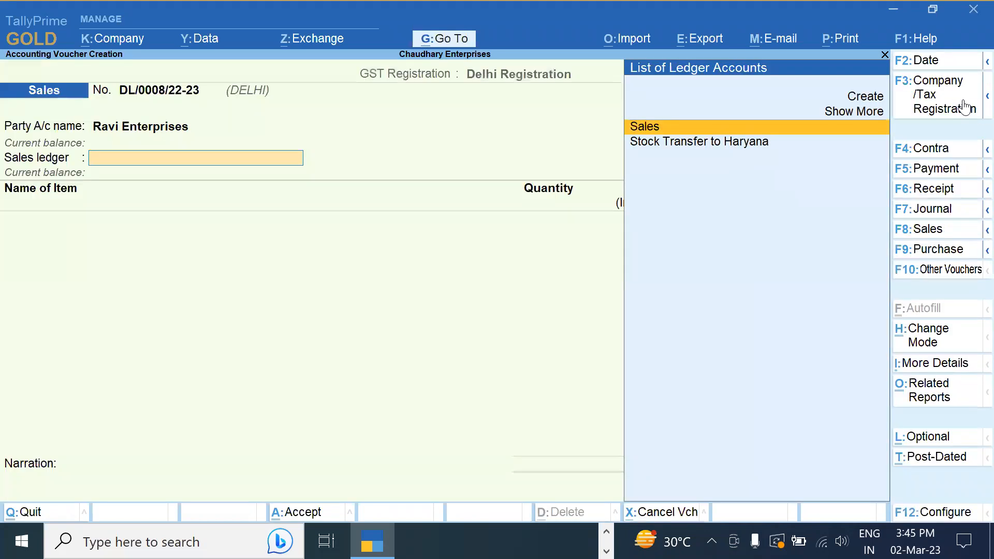
Choose Sales as the voucher's sales ledger and open it for alteration
key(Return)
key(BackSpace)
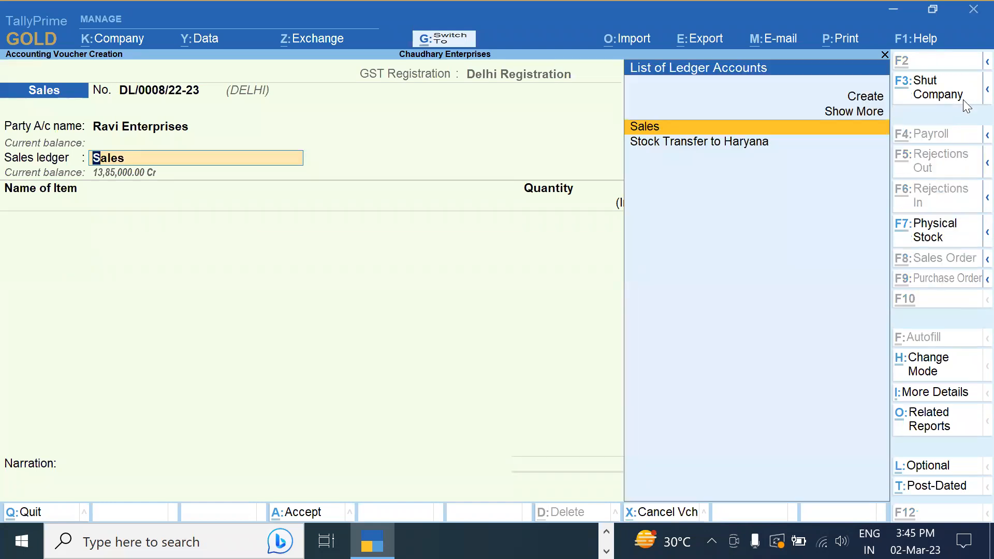
key(ctrl+Return)
key(Return)
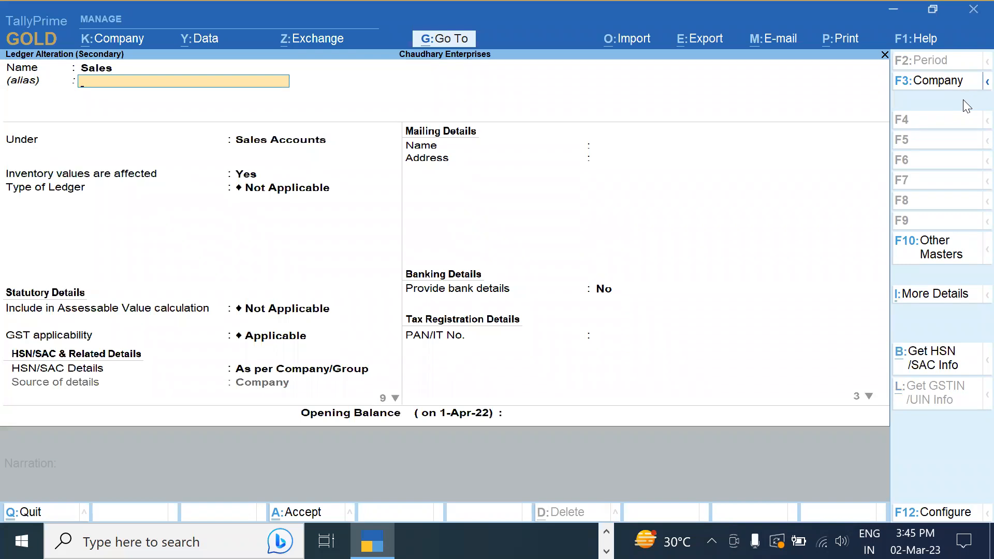
key(Return)
key(Return)
key(Return)
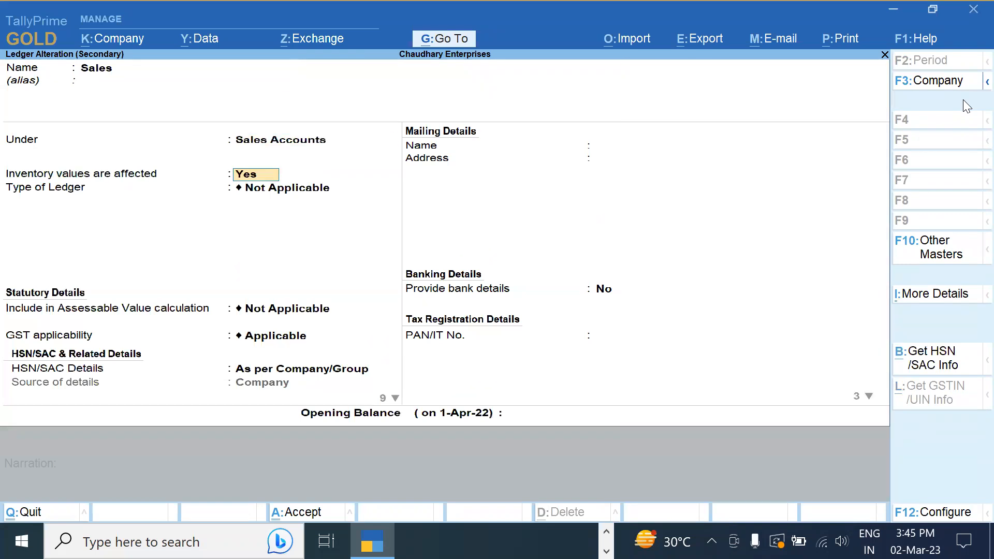
Review the Sales ledger's GST applicability, keeping it Applicable
key(Return)
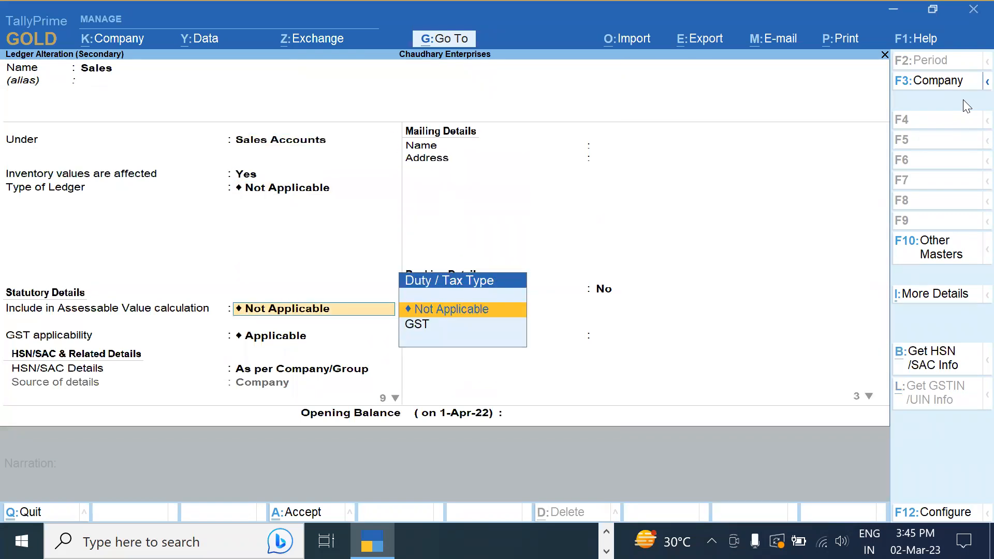
key(BackSpace)
key(Return)
key(Return)
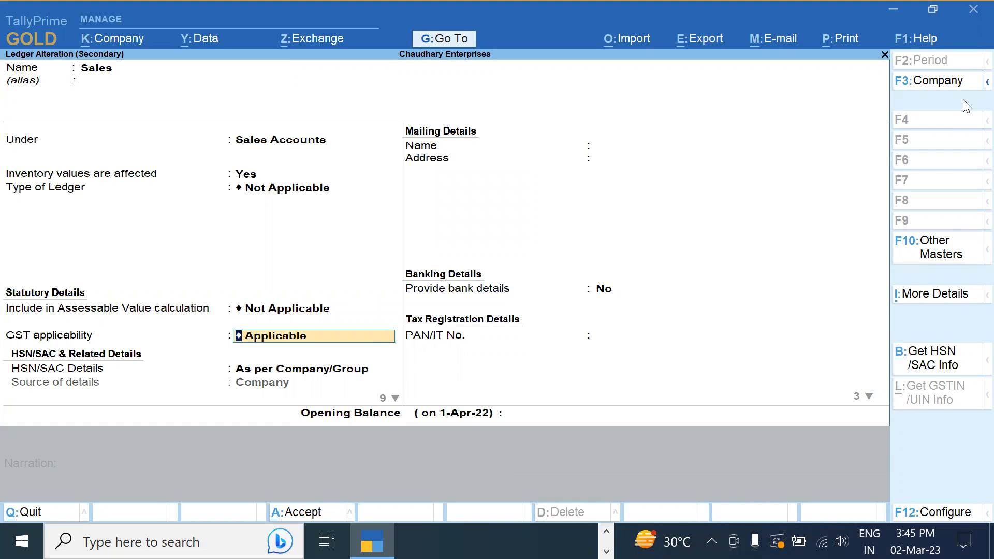
key(Return)
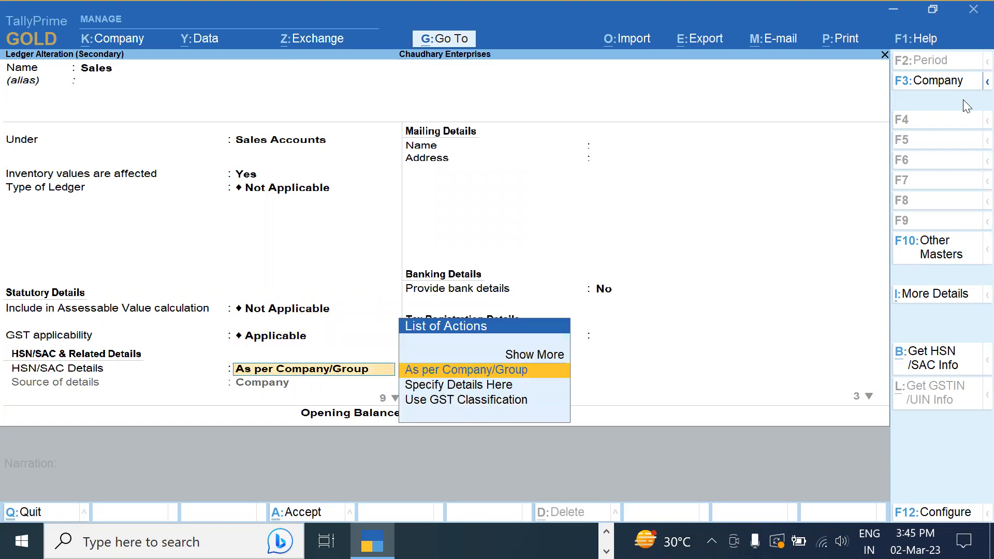
key(BackSpace)
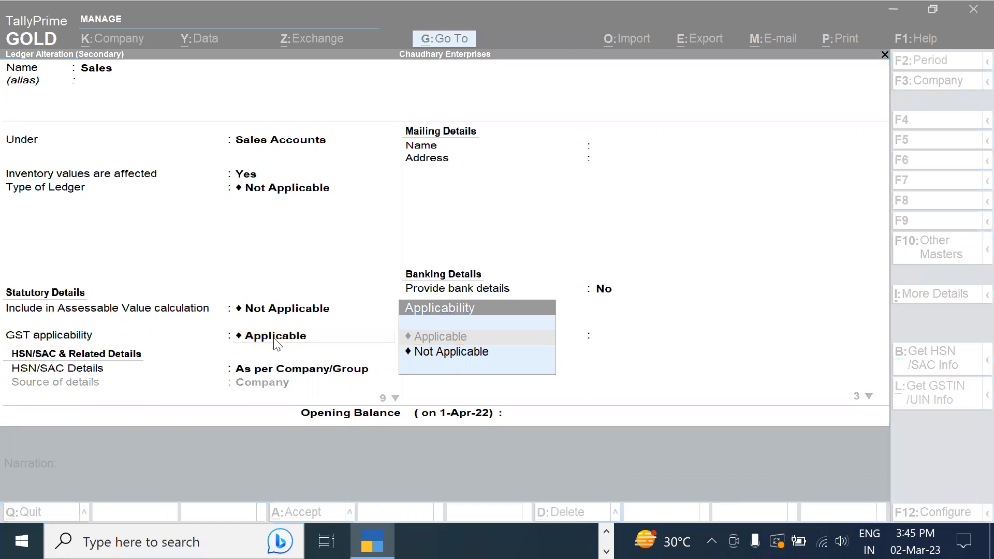
click(275, 342)
key(Return)
click(276, 339)
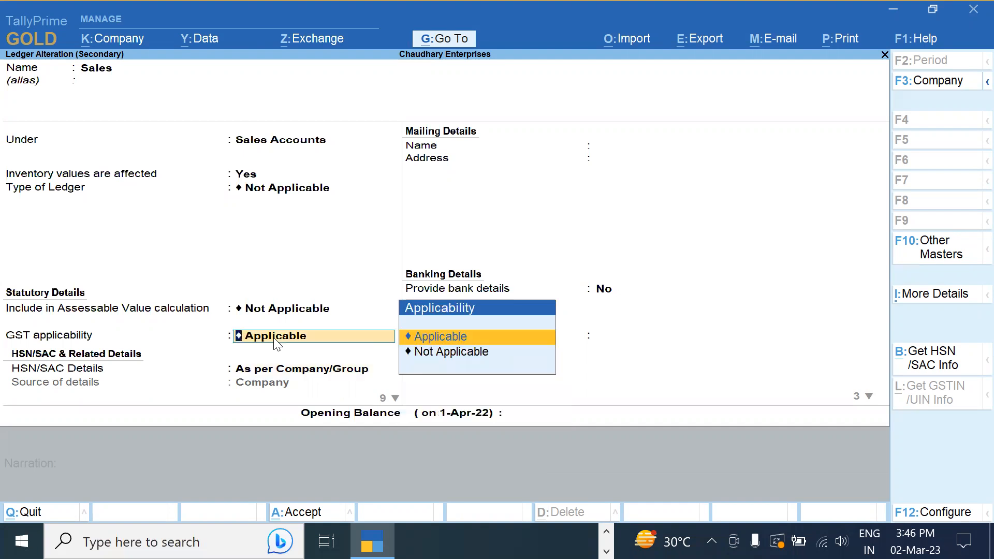
Keep GST applicable on the Sales ledger and step through to its HSN/SAC details
key(Return)
key(Return)
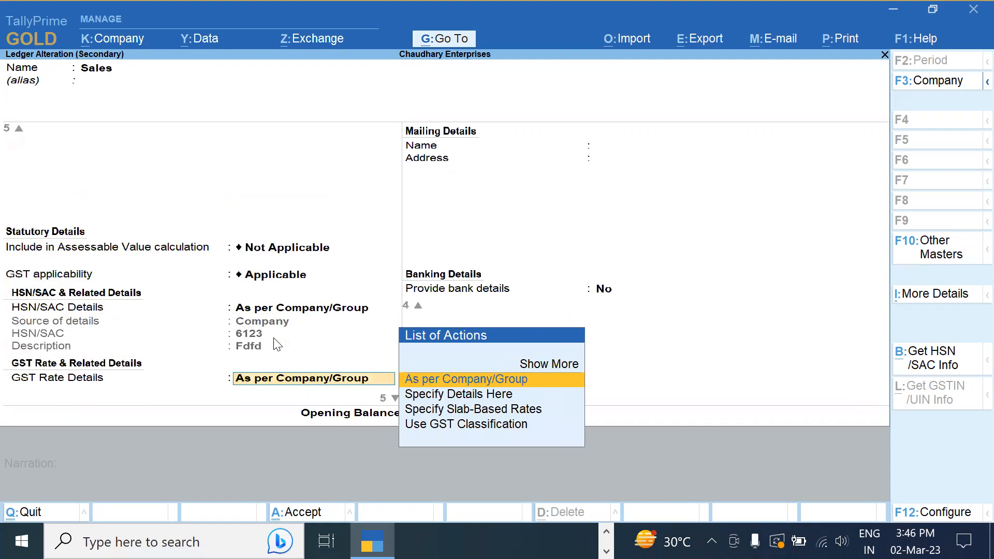
key(BackSpace)
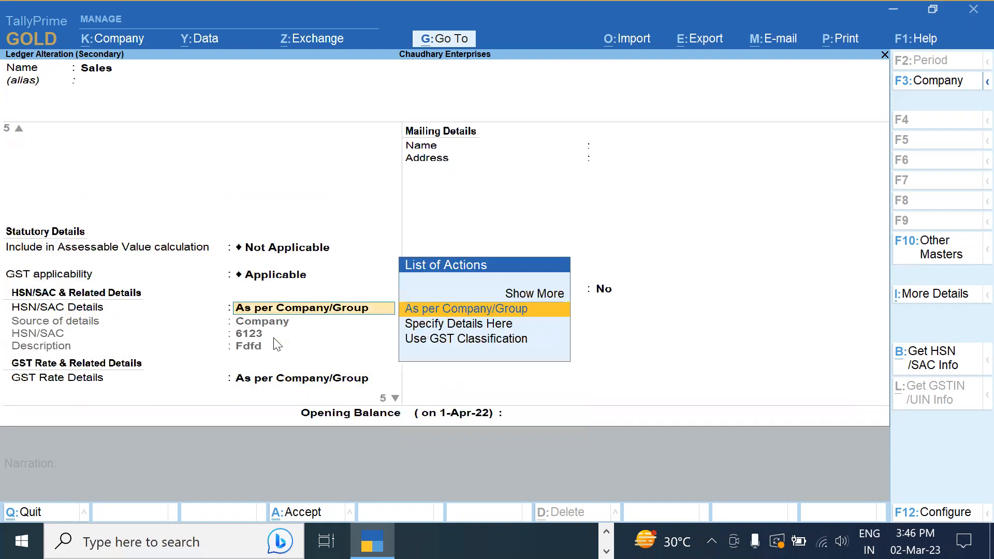
key(BackSpace)
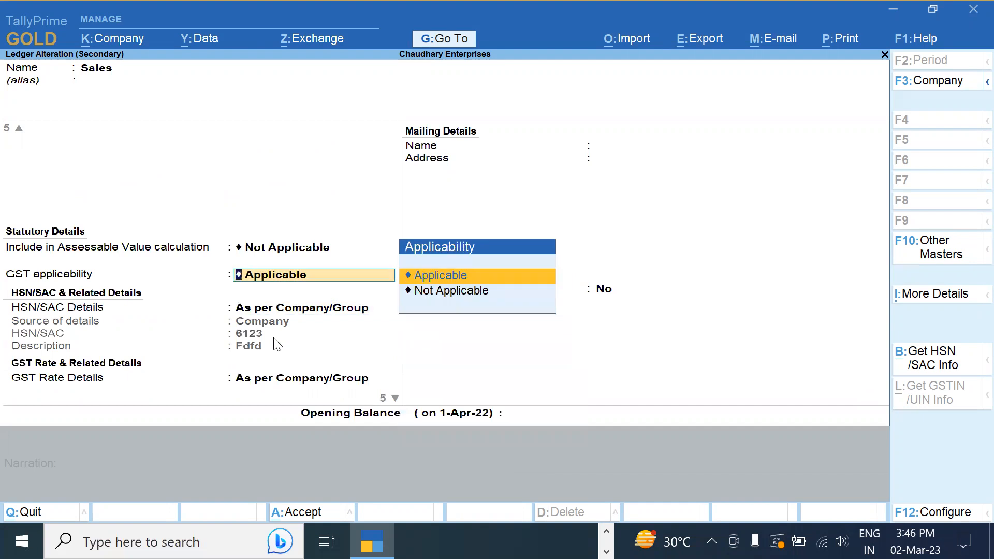
key(Return)
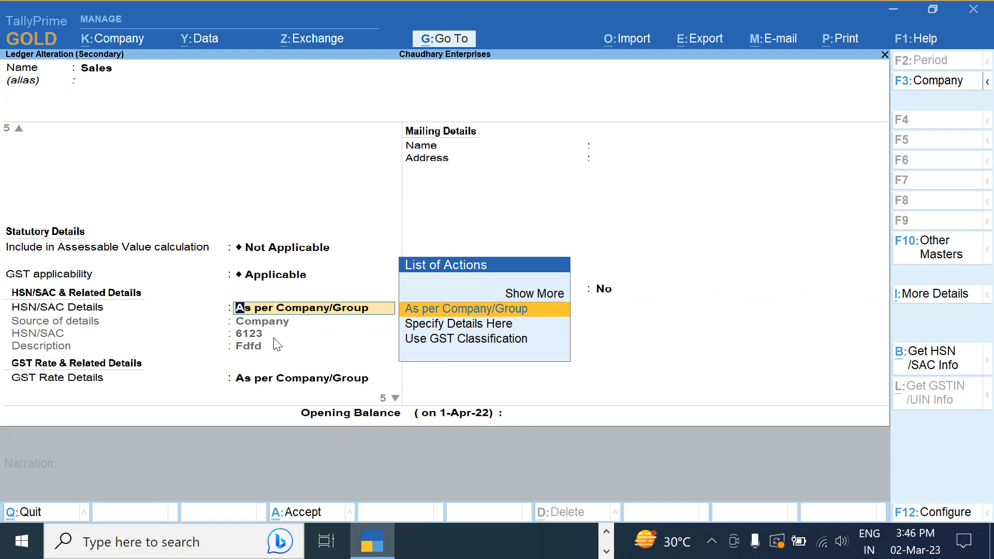
key(Return)
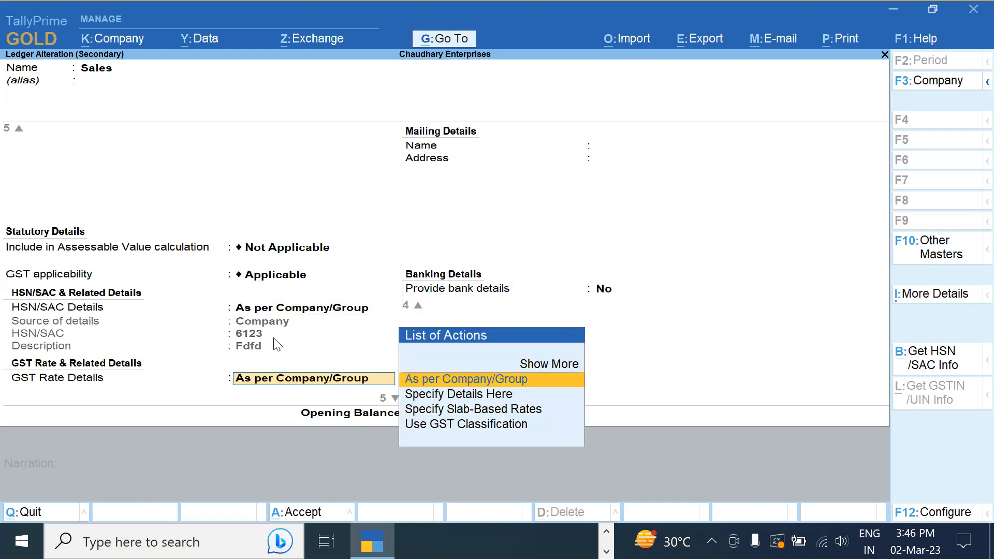
Try Specify Details Here and Use GST Classification, then restore HSN/SAC to As per Company/Group
key(BackSpace)
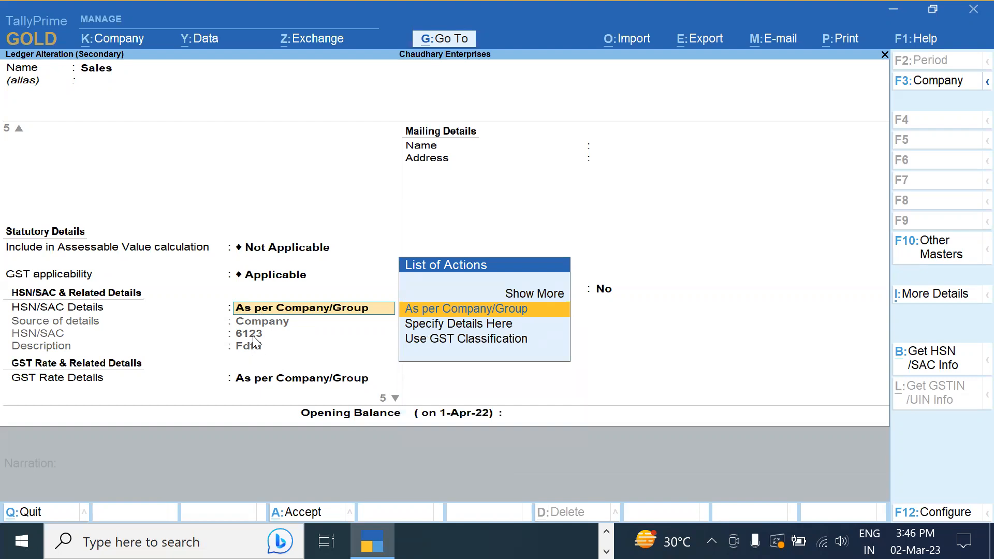
key(Down)
key(Return)
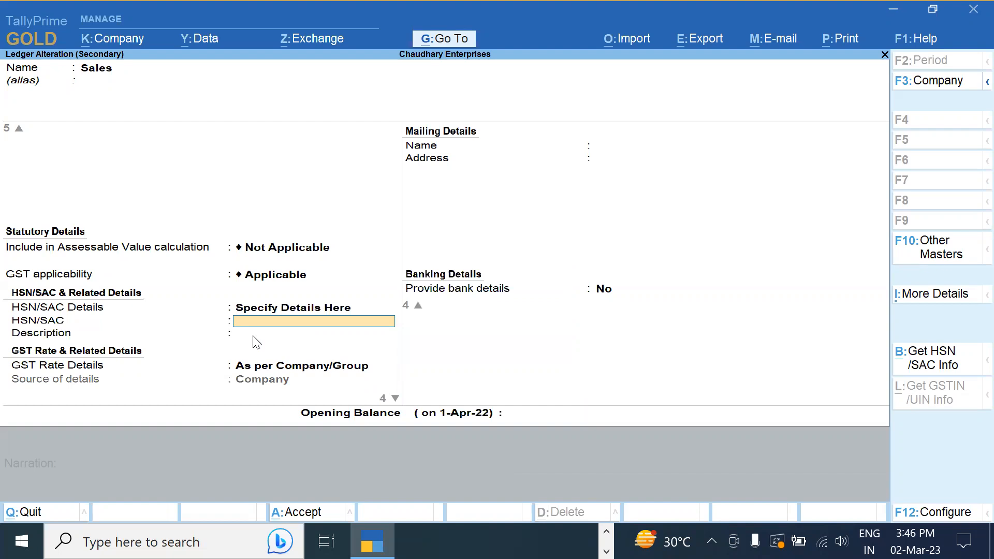
key(Up)
key(Down)
key(Return)
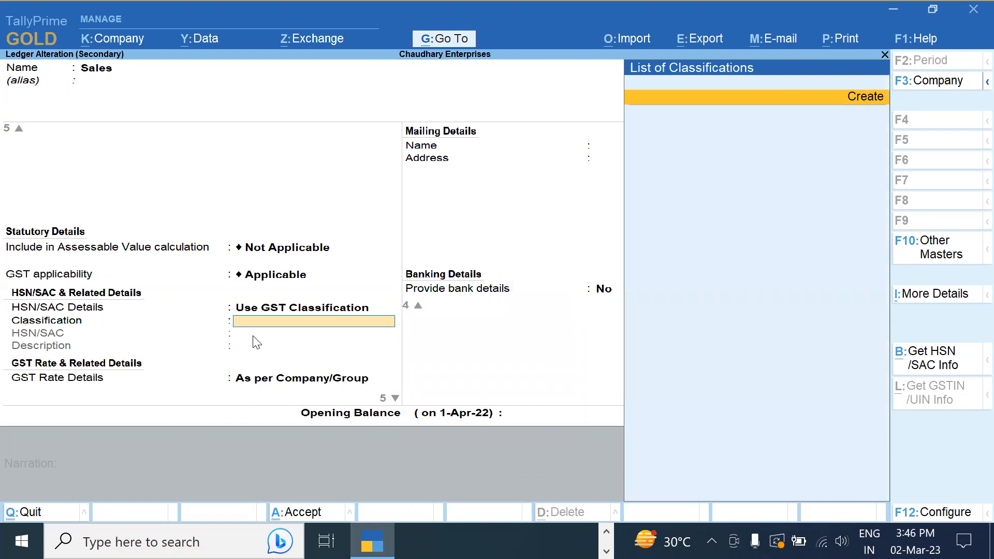
key(Up)
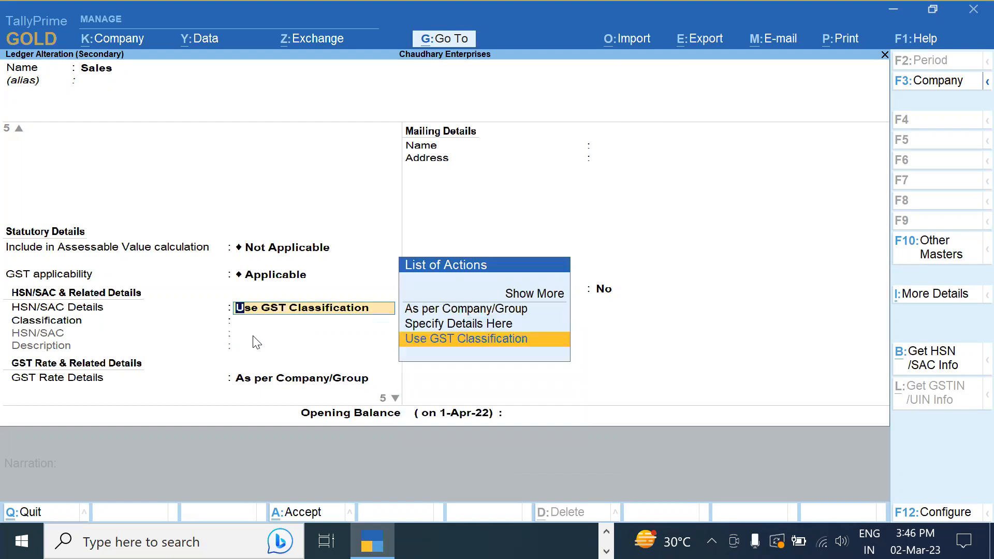
key(Up)
key(Up)
key(Return)
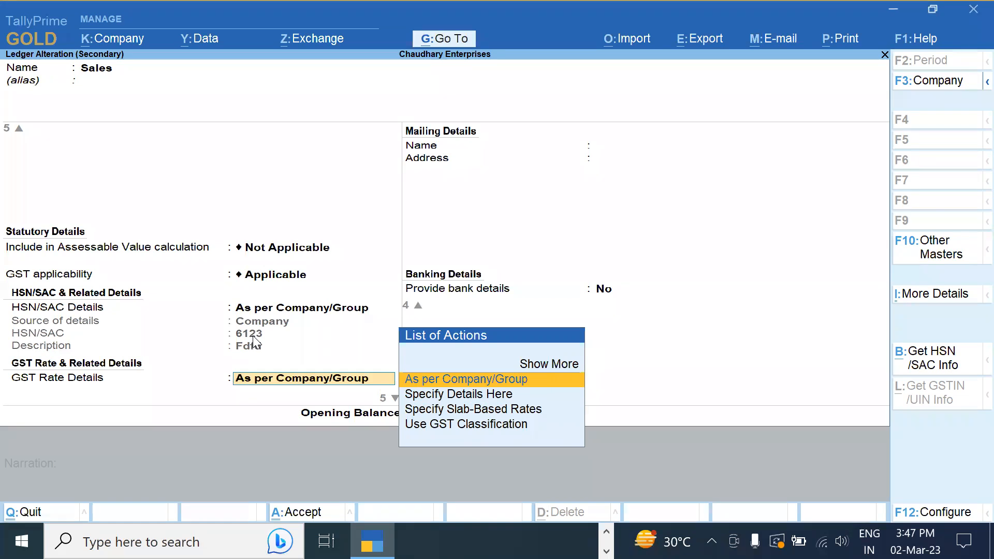
Keep GST Rate Details As per Company/Group (Taxable 18%) and accept Goods as supply type
key(Down)
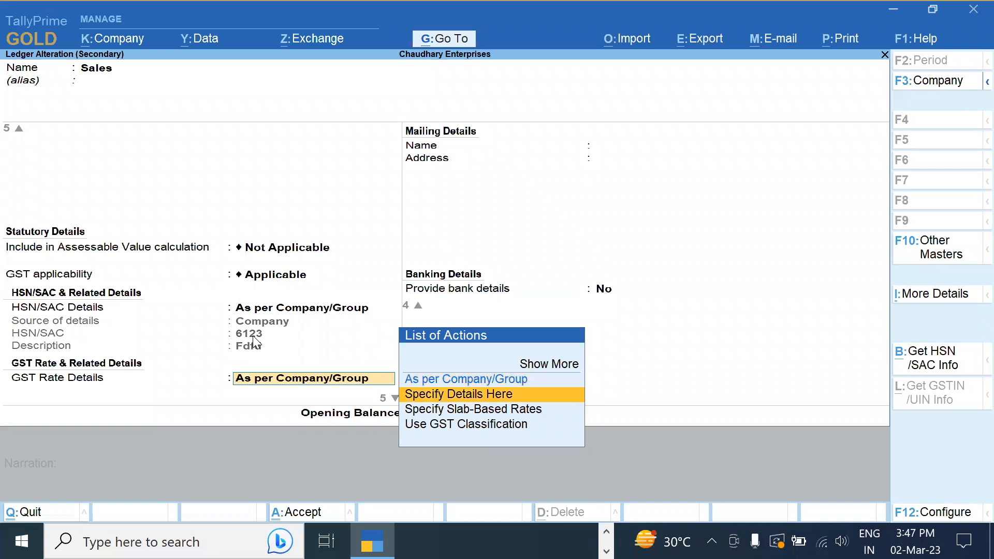
key(Return)
key(Return)
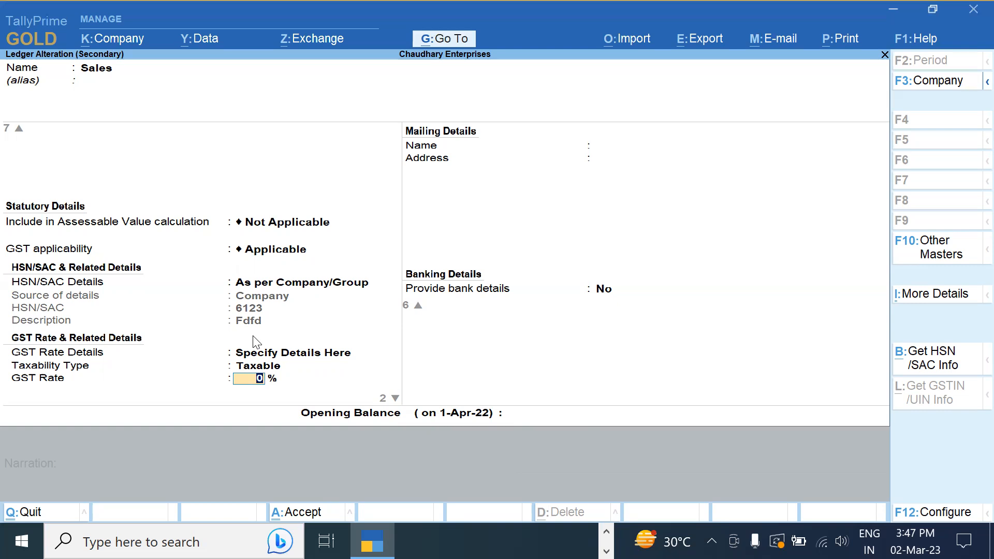
key(BackSpace)
key(BackSpace)
key(Up)
key(Return)
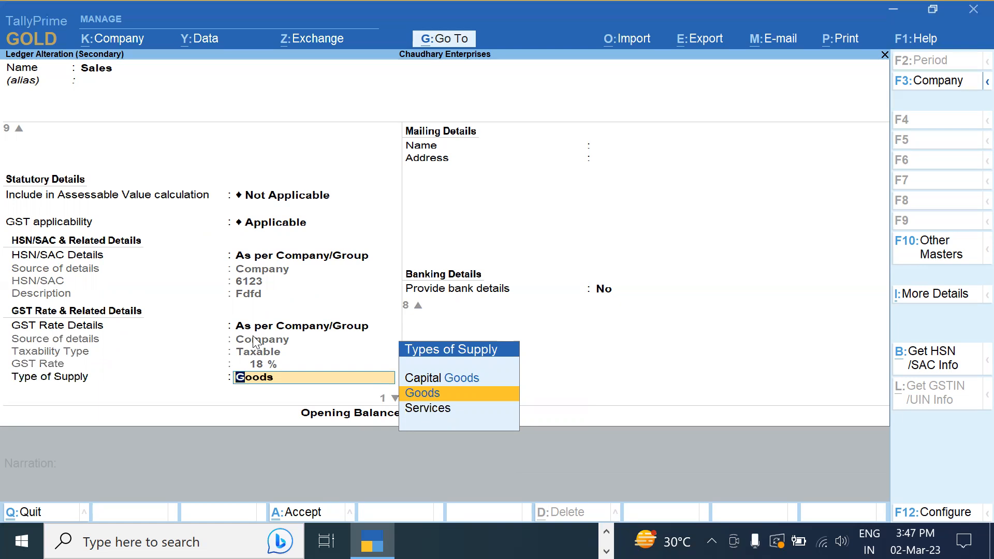
key(Return)
key(Return)
key(Return)
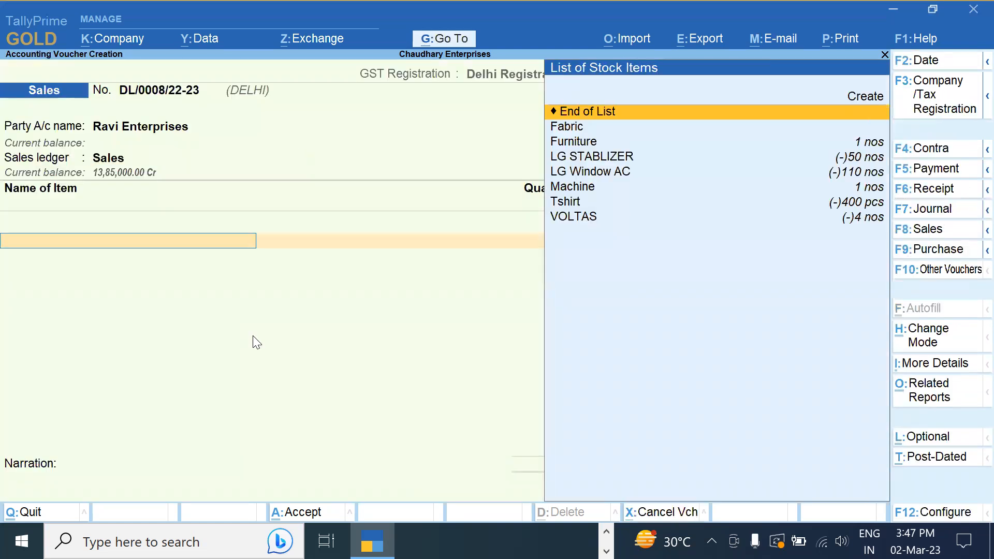
Enter 40 pcs of Tshirt at 600 on the invoice, accepting the item's GST details
key(Down)
key(Down)
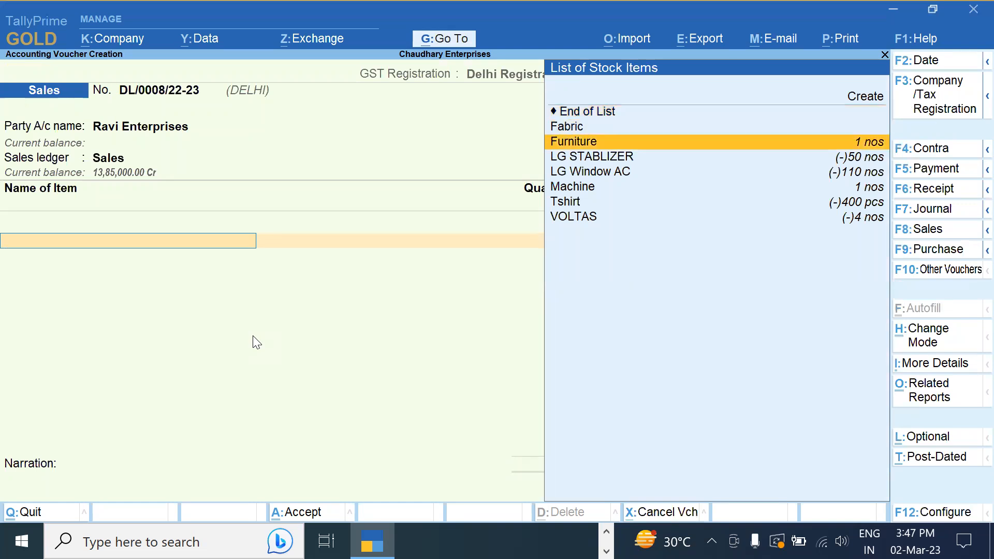
key(Down)
key(Down)
key(Down)
key(Down)
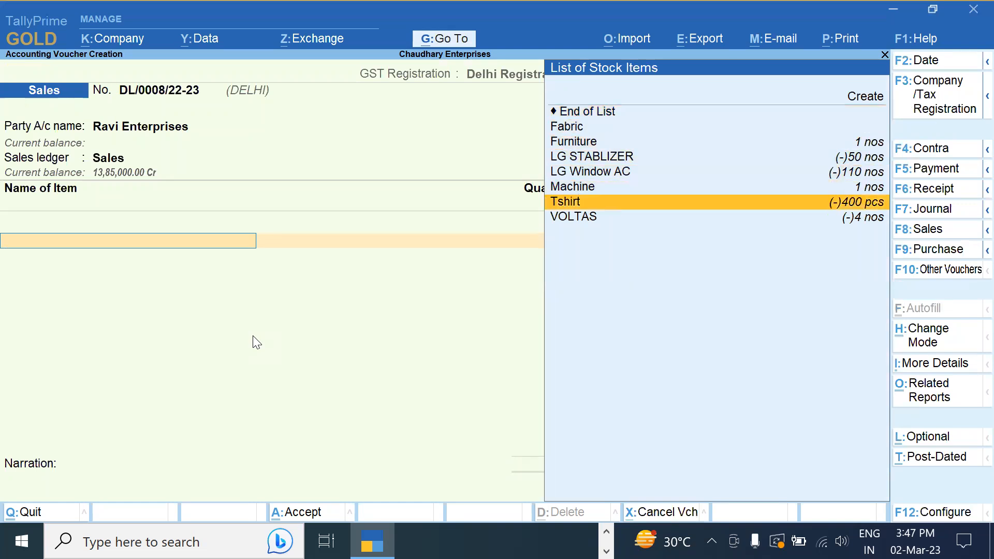
key(Return)
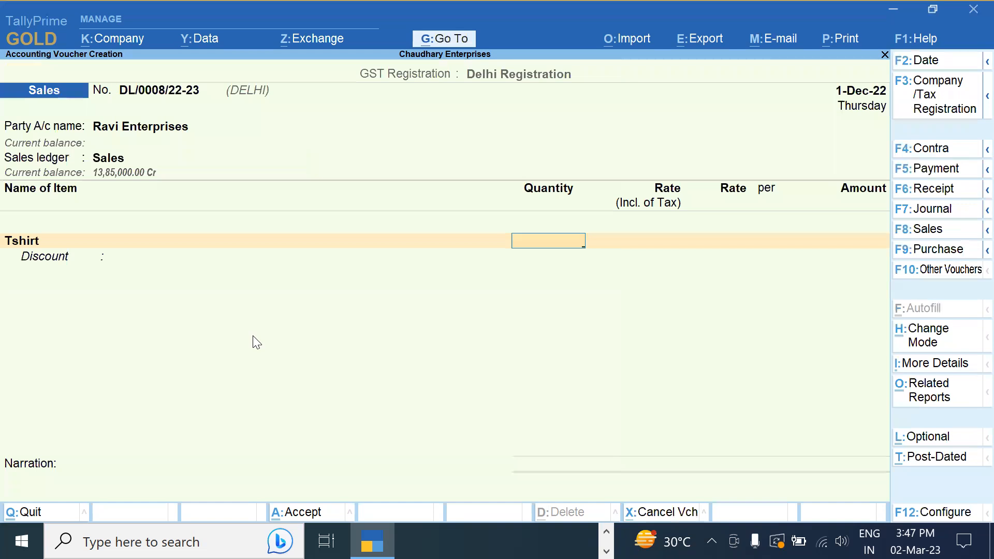
text(40)
key(Return)
text(600)
key(Return)
key(Return)
key(Return)
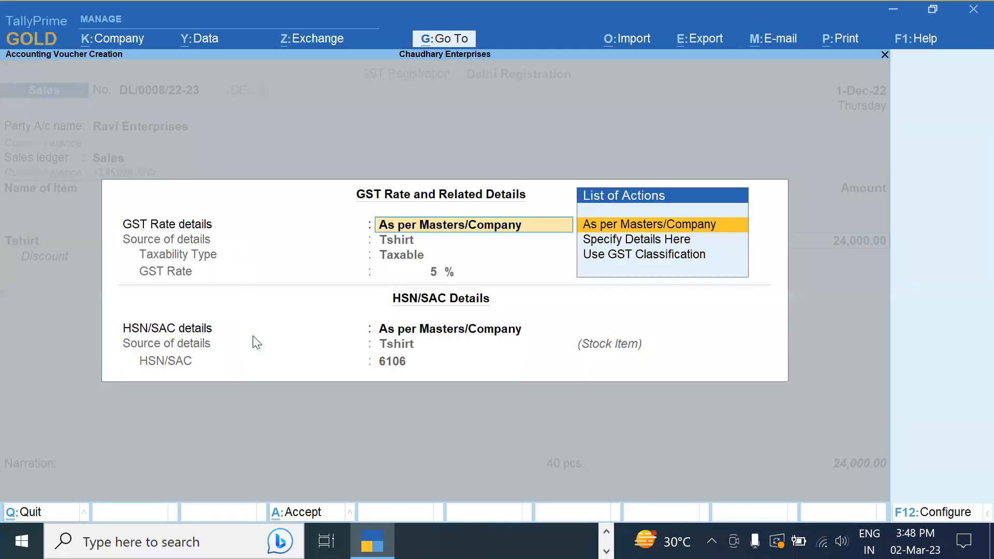
key(Escape)
key(Return)
key(Return)
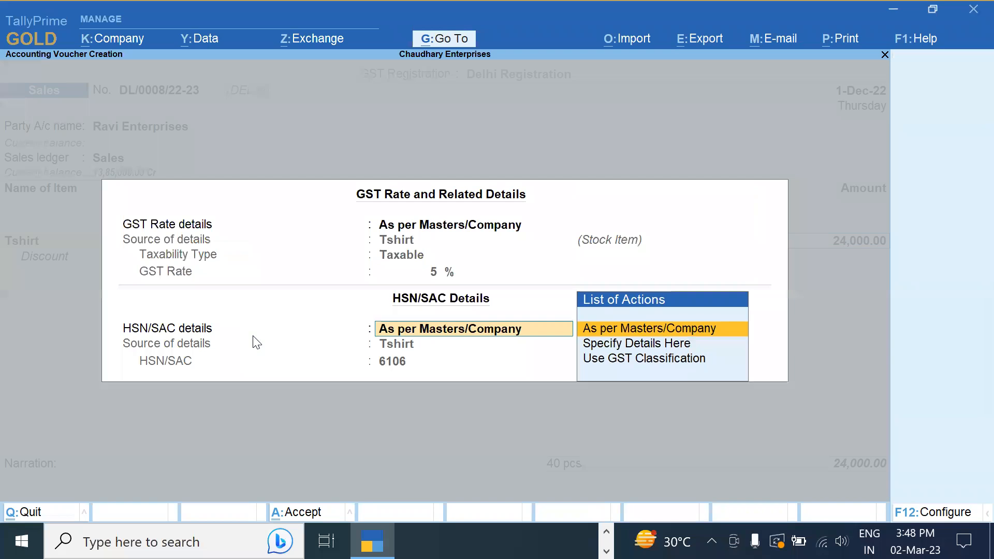
key(Return)
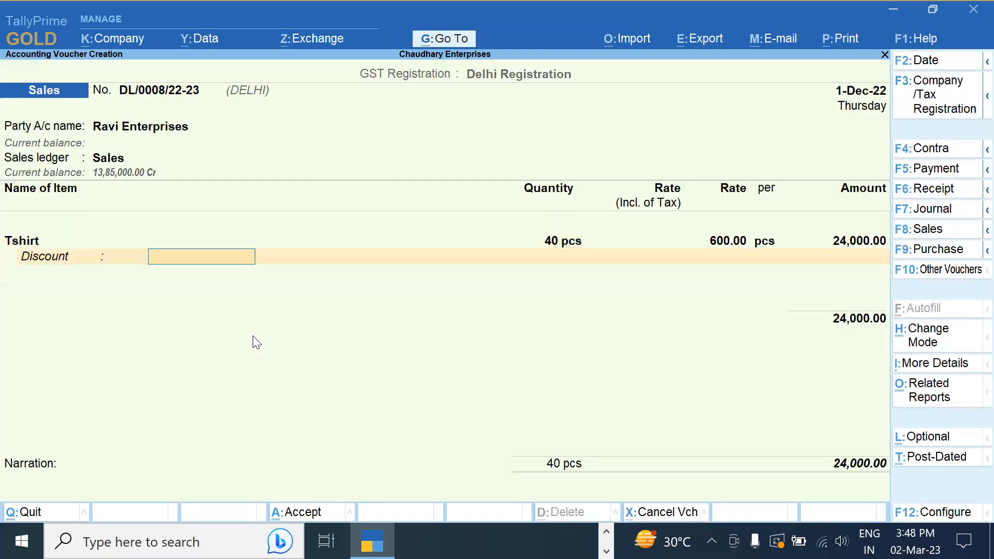
key(Return)
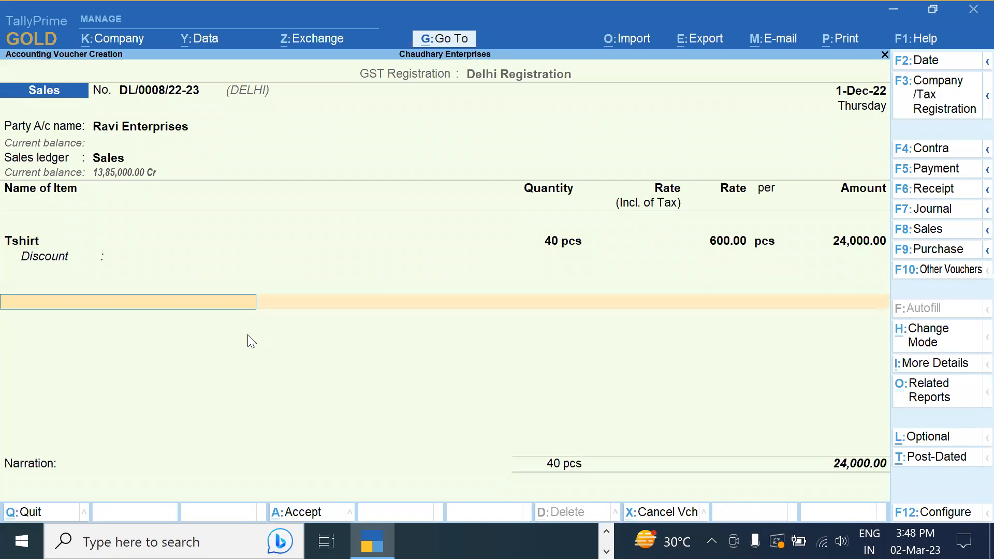
Add Cgst and Sgst of 600.00 each, save the 25,200.00 invoice, and exit to Gateway
text(Cg)
key(Return)
key(Return)
text(Sg)
key(Return)
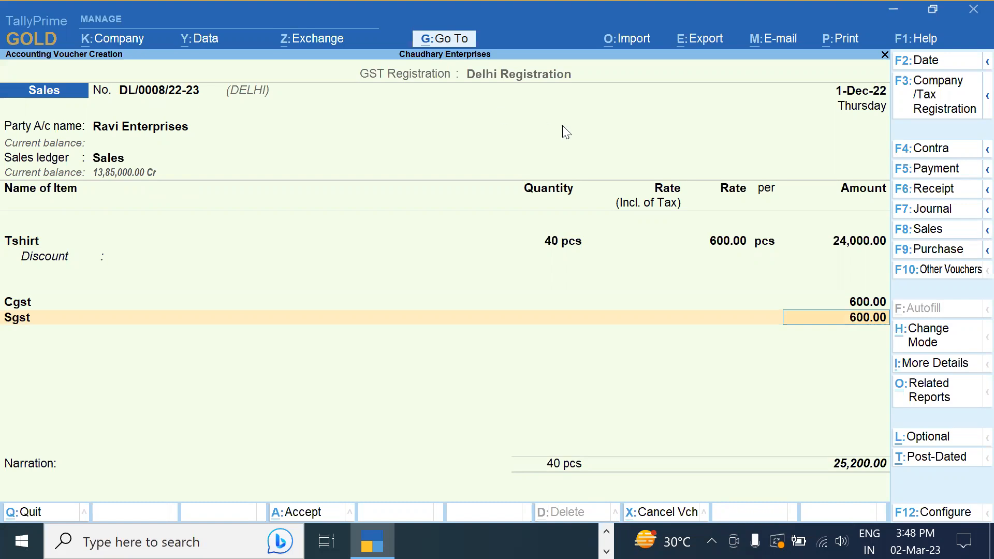
key(ctrl+a)
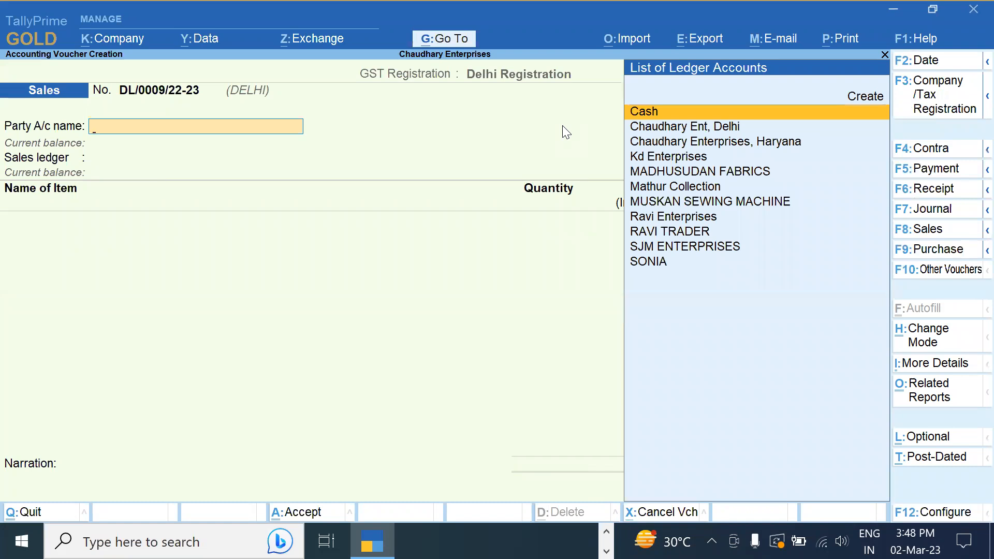
key(Escape)
key(Down)
key(Down)
key(Down)
key(Down)
key(Down)
key(Down)
key(Down)
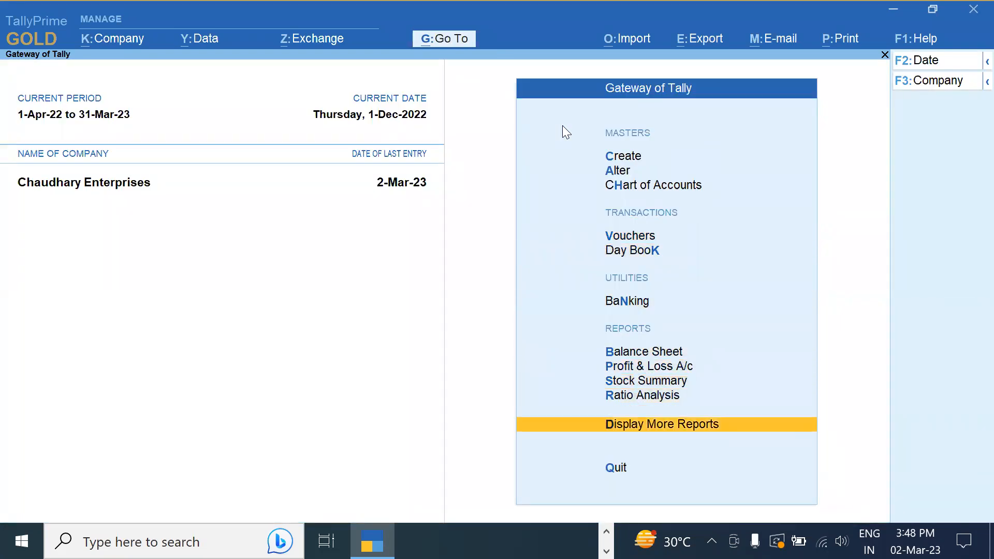
Open GSTR-1 from Statutory Reports > GST Reports, updating GST status of 13 vouchers
key(Return)
key(Down)
key(Down)
key(Down)
key(Down)
key(Down)
key(Down)
key(Down)
key(Down)
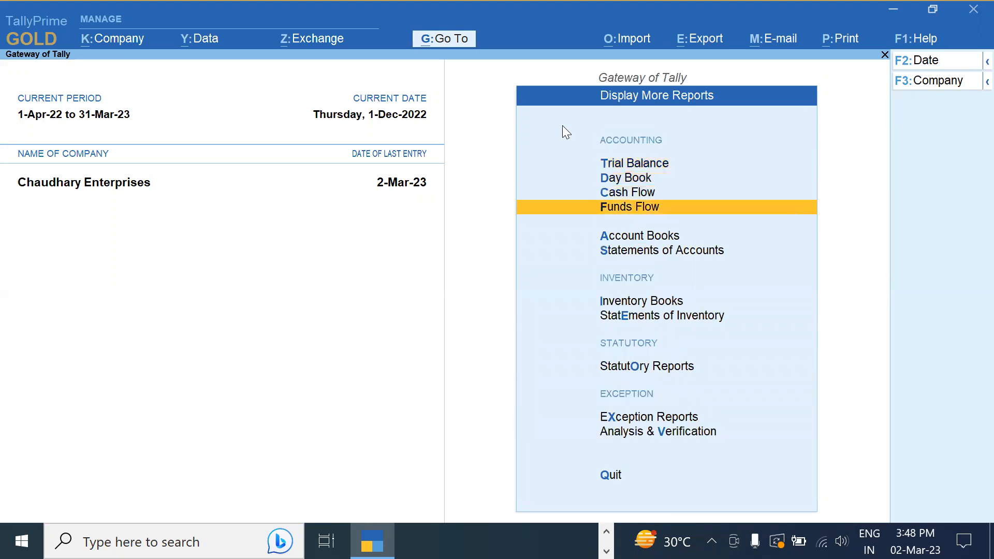
key(Return)
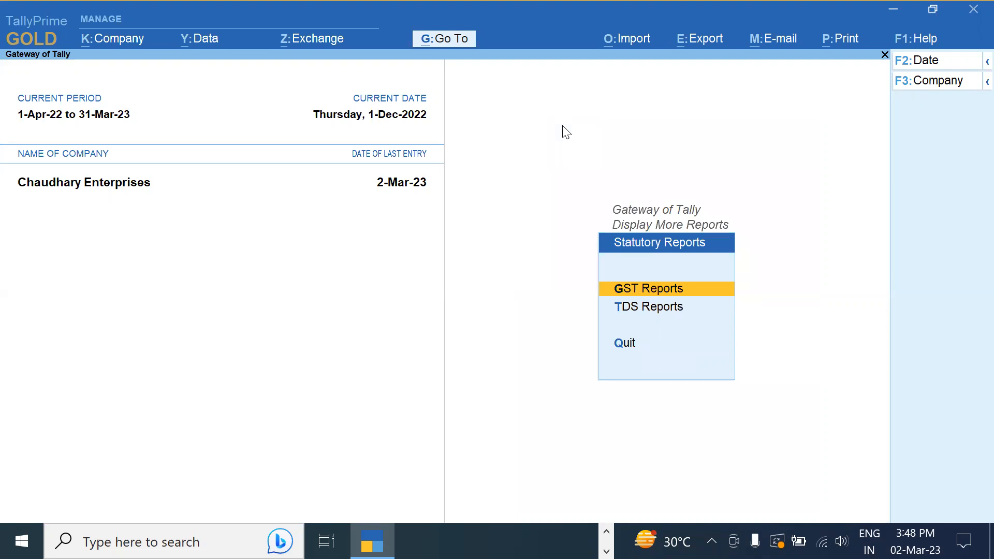
key(Return)
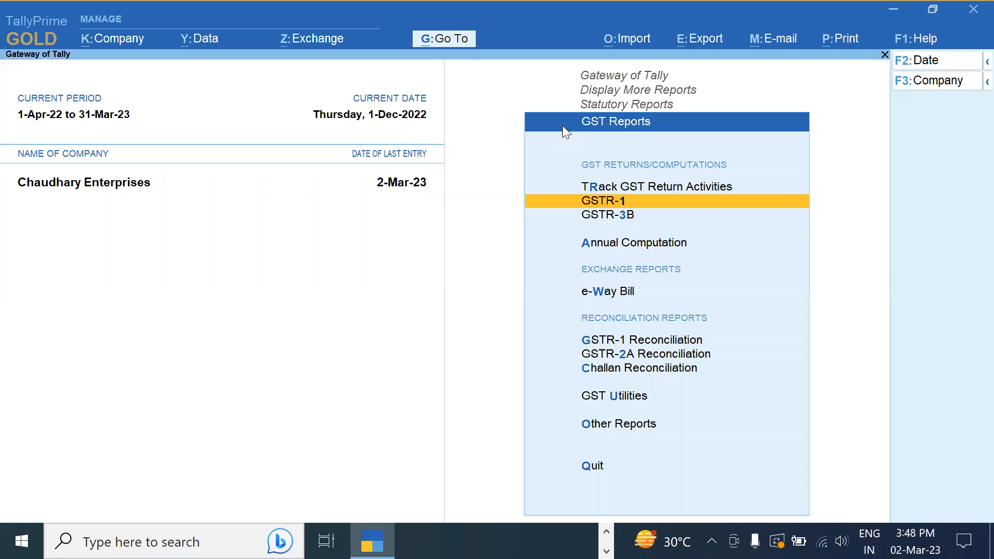
key(Return)
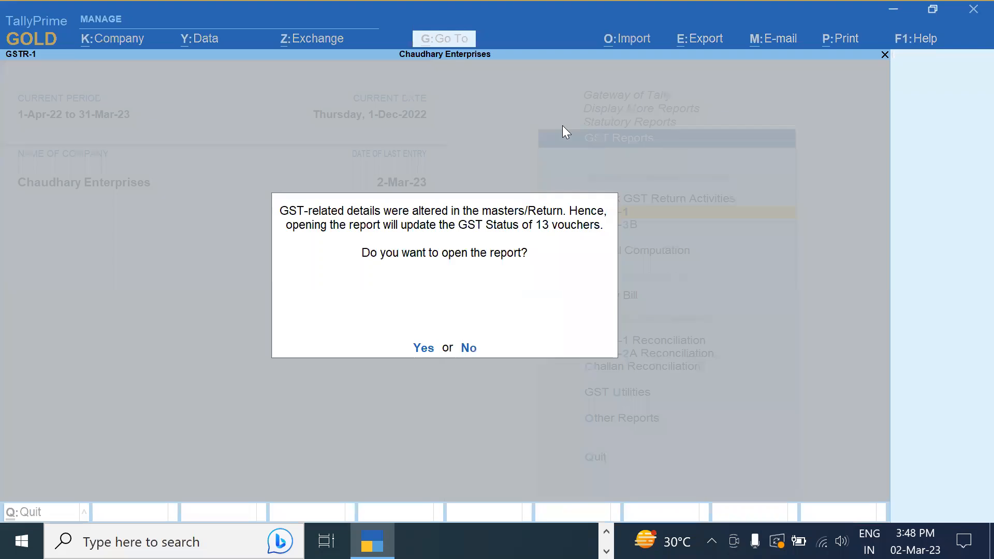
key(Return)
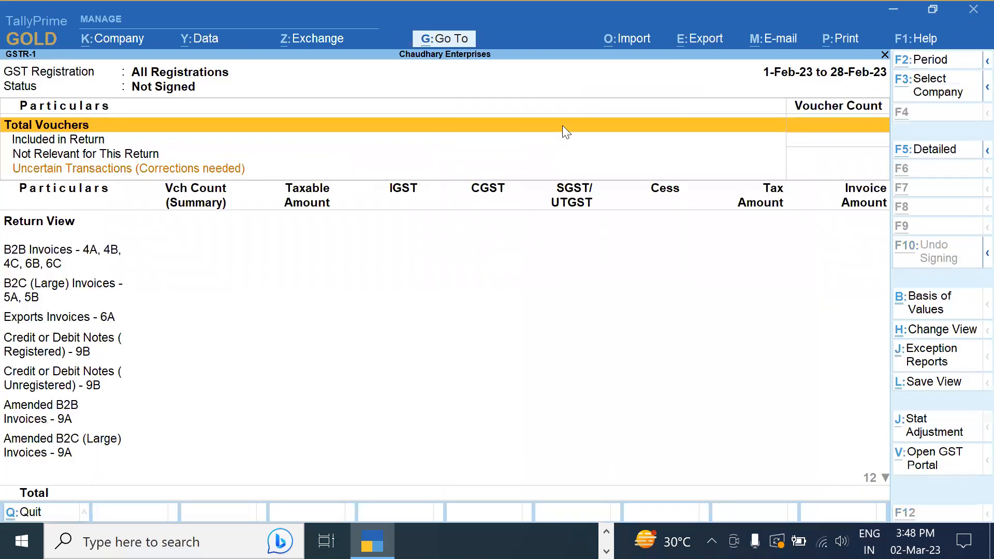
Set the GSTR-1 period from 1-12-2022 to 31-12-2022
key(F2)
text(1)
text(.12)
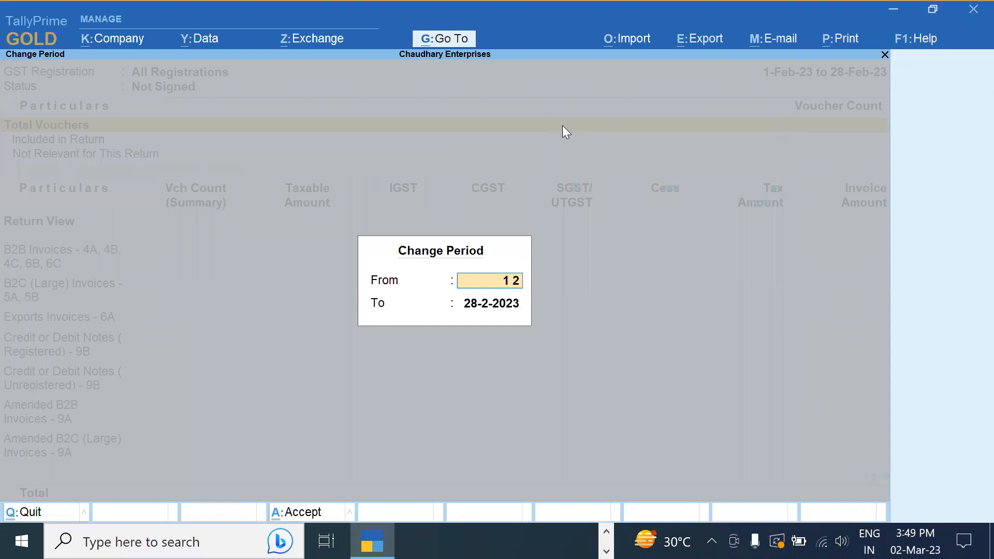
key(Return)
text(311)
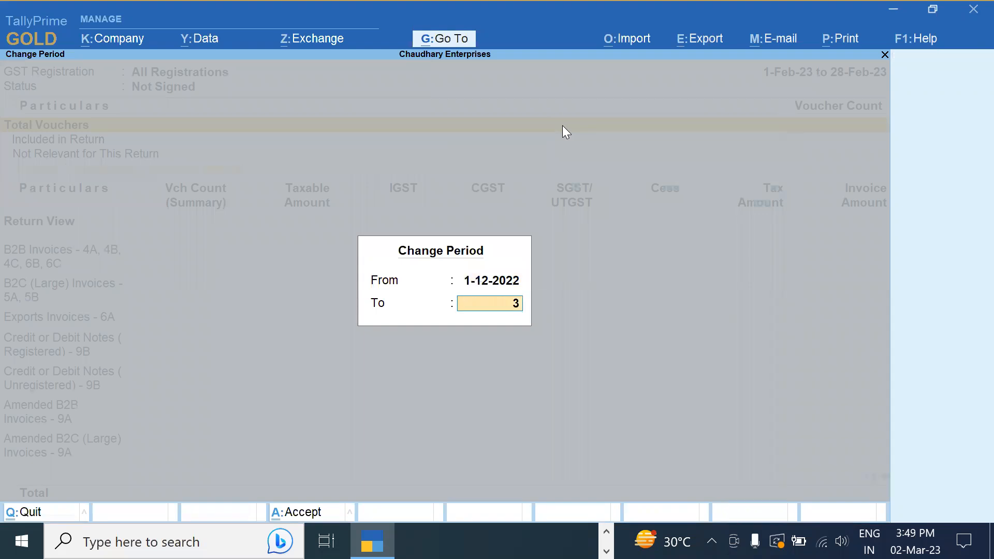
key(BackSpace)
text(.12)
key(Return)
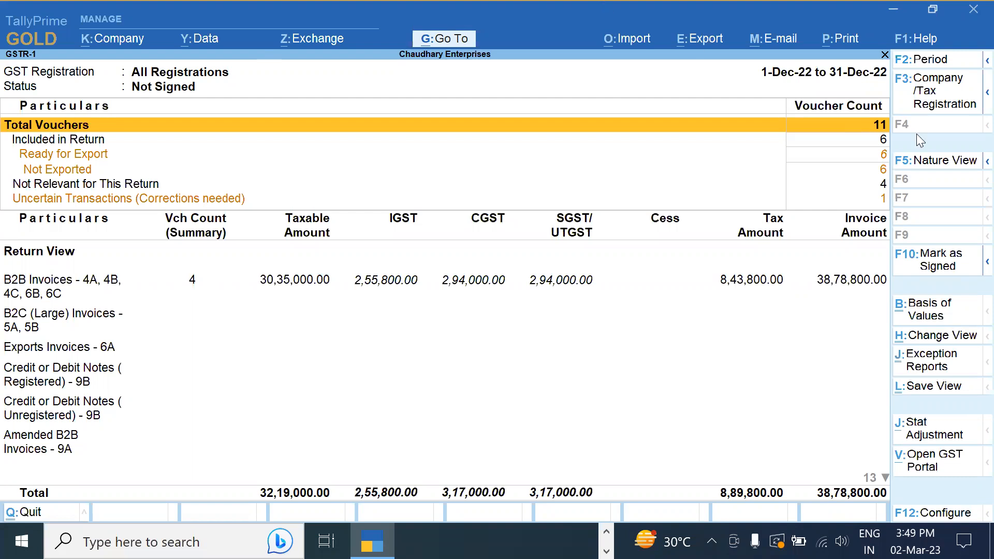
Limit the December GSTR-1 report to the Delhi Registration
click(937, 94)
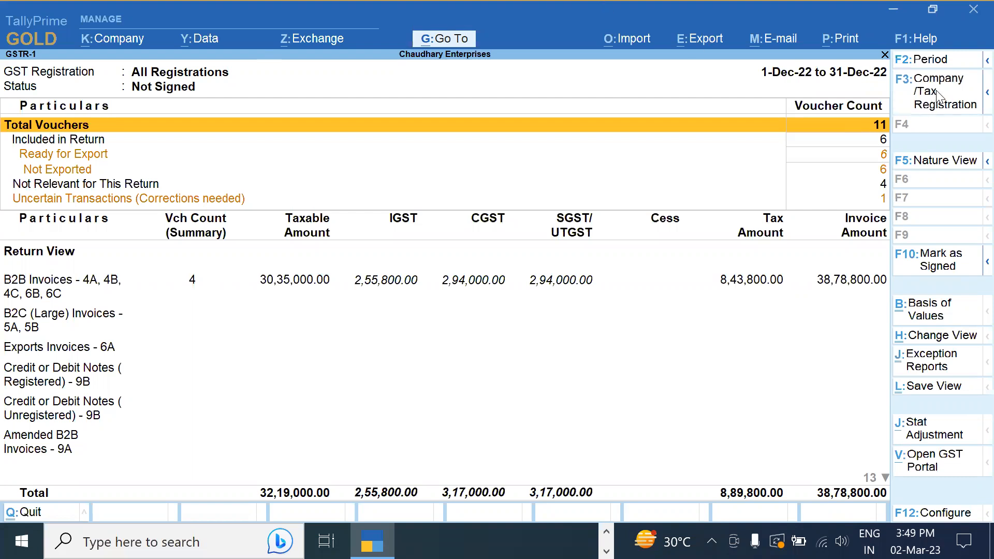
key(Down)
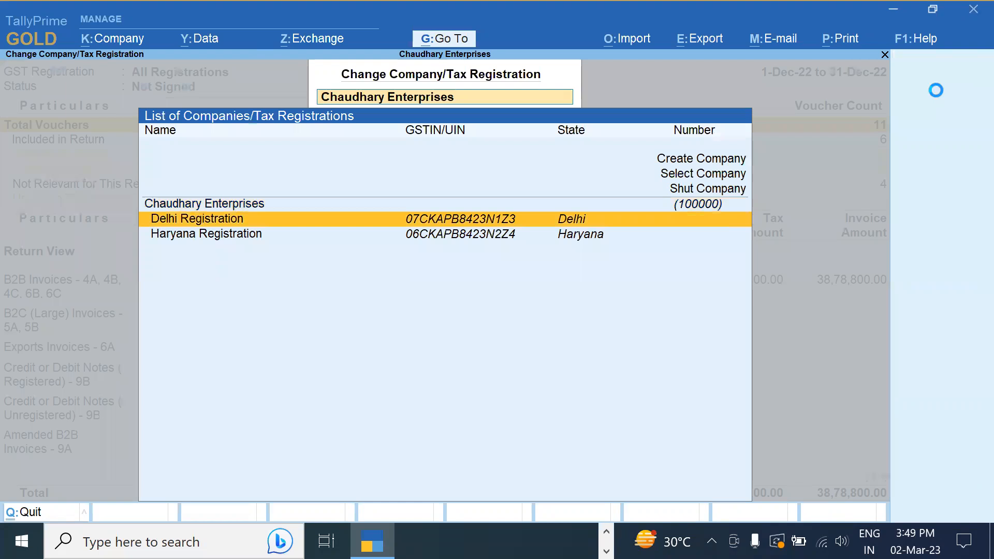
key(Return)
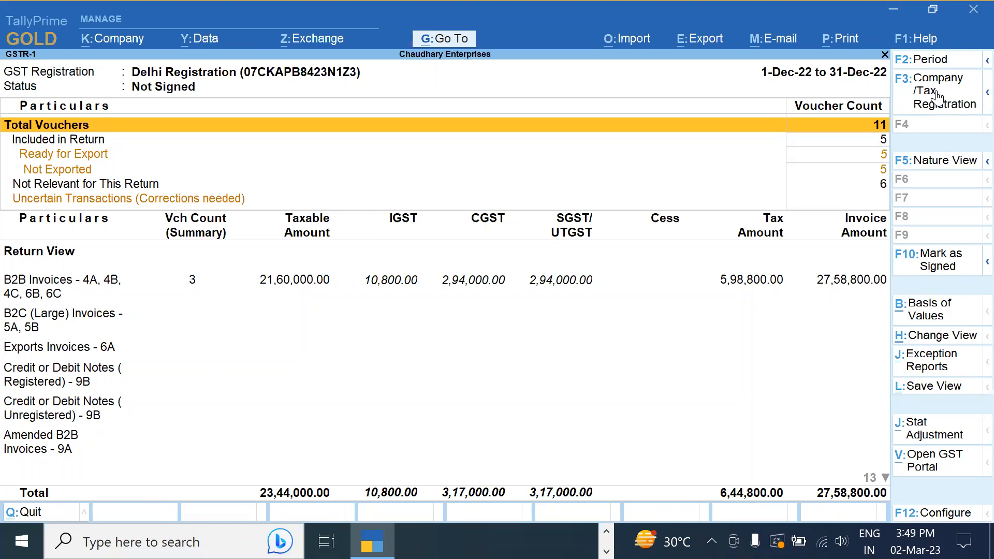
Drill into B2C (Small) Invoices, showing Delhi 5% on 24,000 and Delhi 28% on 1,60,000
key(Down)
key(Down)
key(Down)
key(Down)
key(Down)
key(Down)
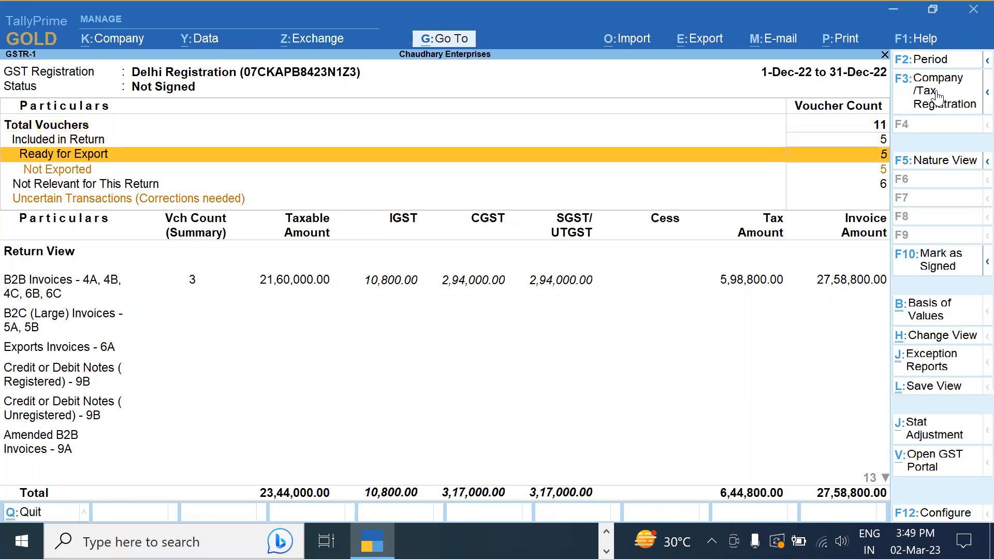
key(Up)
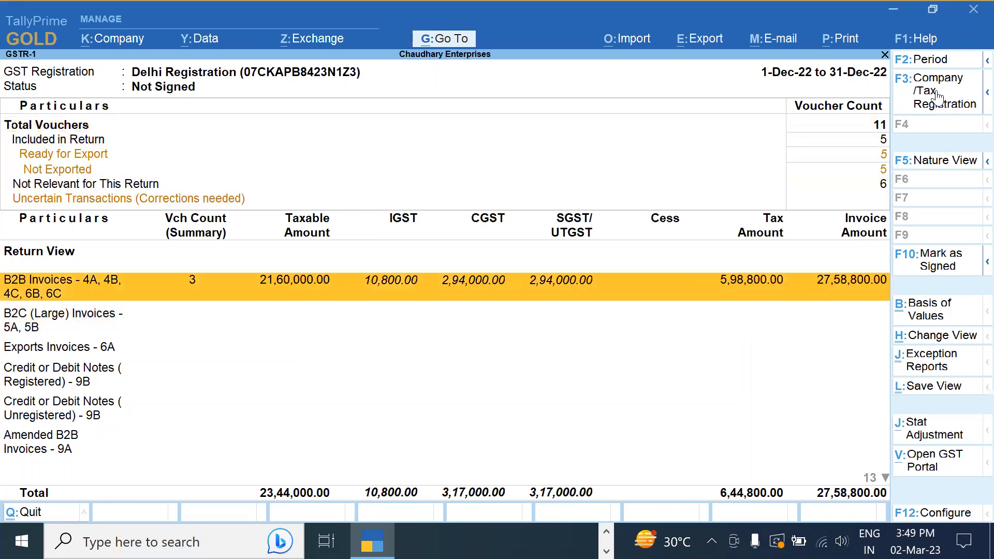
key(Down)
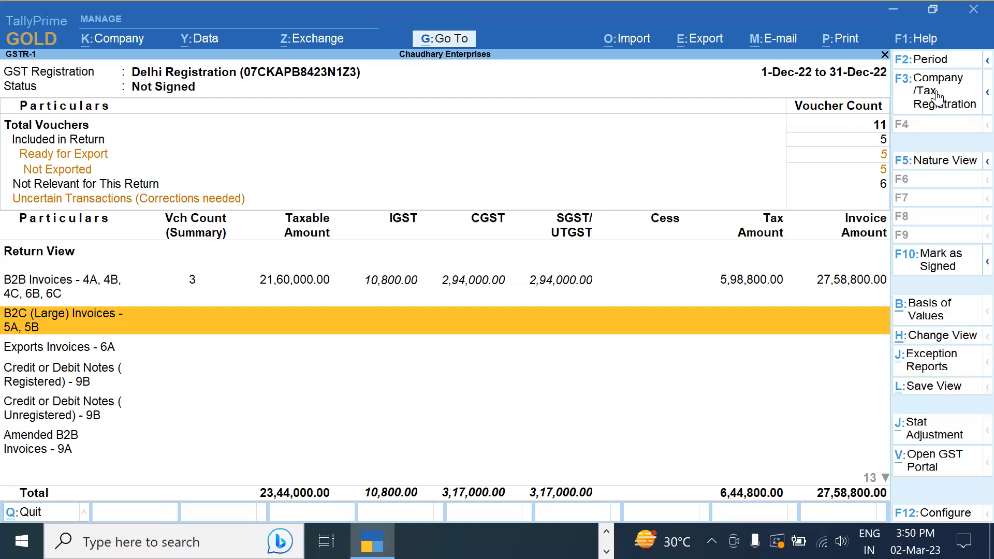
key(Down)
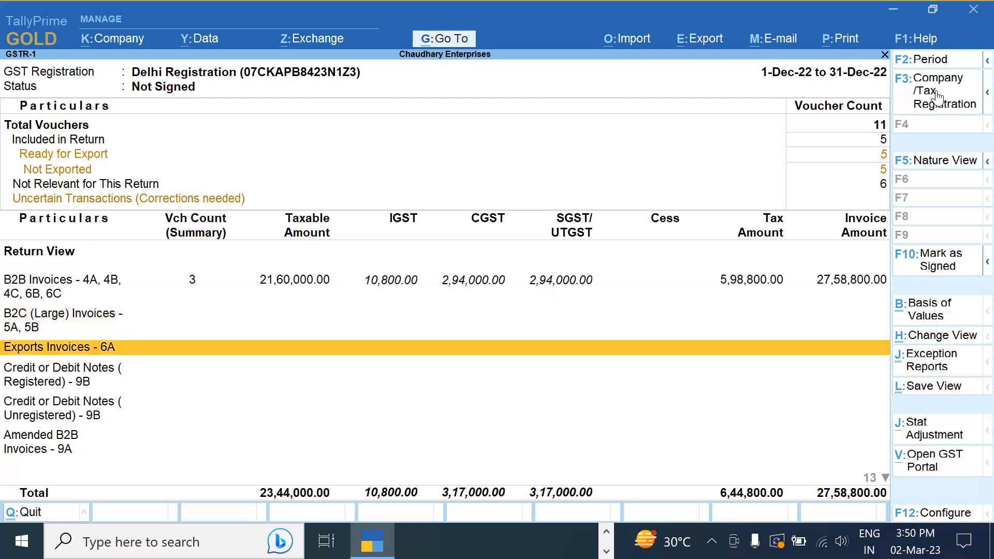
key(Up)
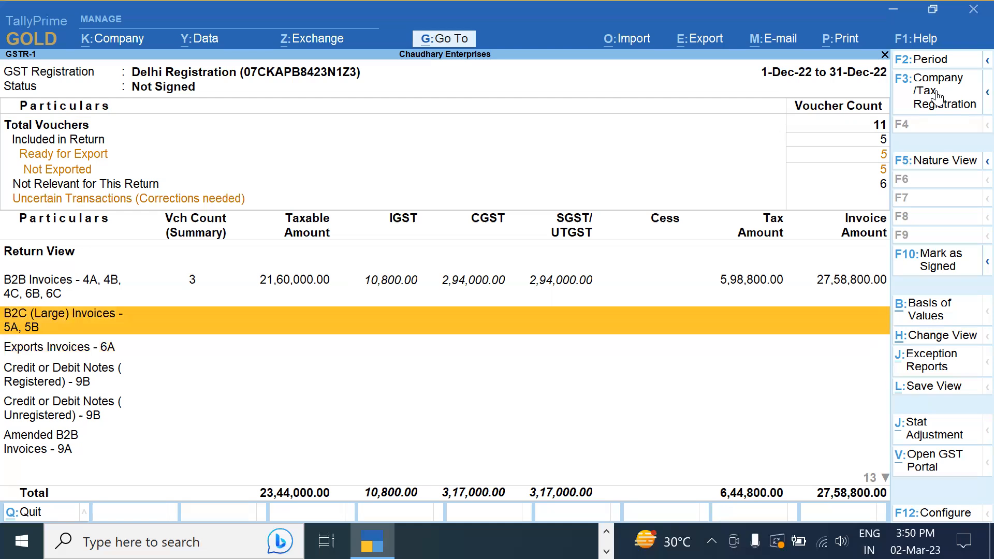
key(Down)
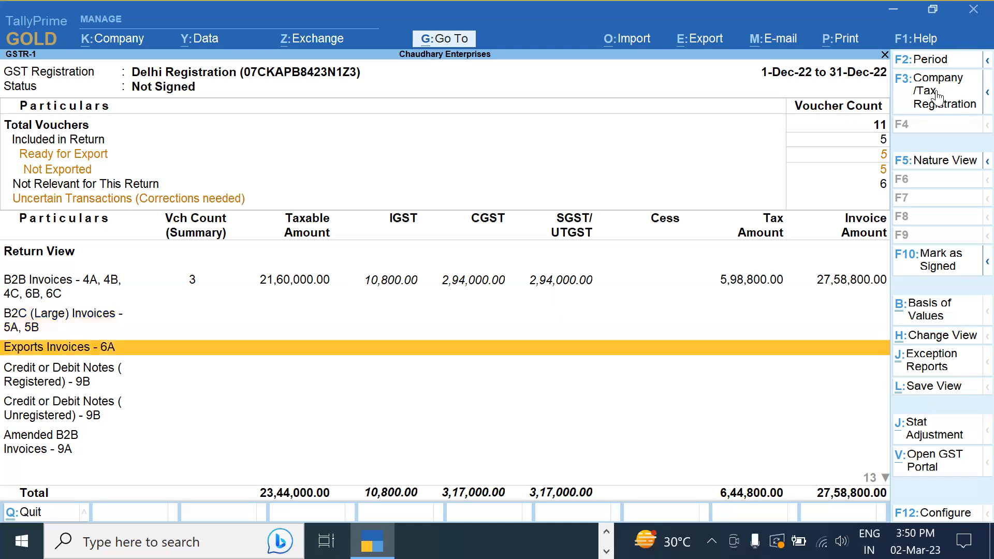
key(Down)
key(Down)
key(Down)
key(Down)
key(Down)
key(Down)
key(Down)
key(Down)
key(Down)
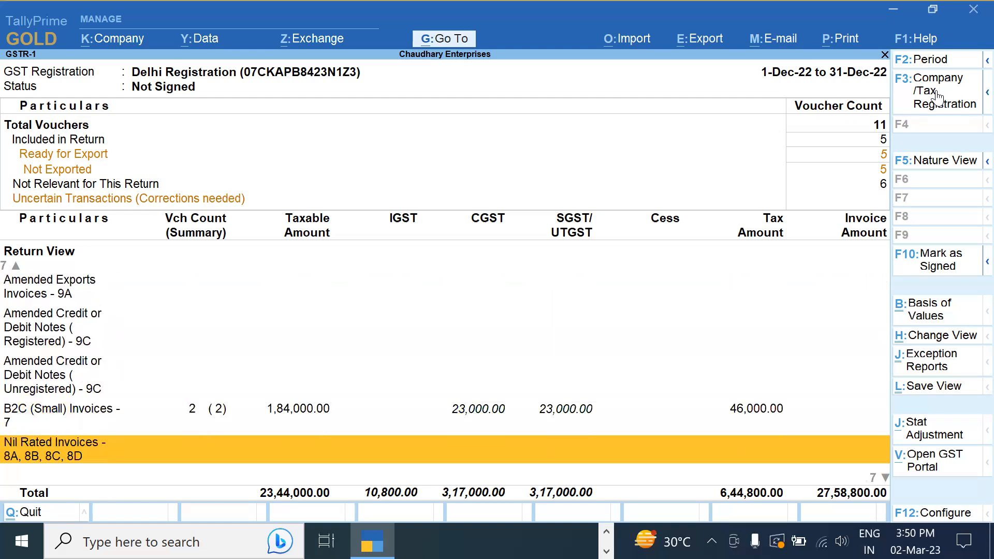
key(Up)
key(Up)
key(Up)
key(Up)
key(Up)
key(Up)
key(Up)
key(Up)
key(Up)
key(Up)
key(Up)
key(Up)
key(Down)
key(Down)
key(Down)
key(Down)
key(Down)
key(Down)
key(Down)
key(Down)
key(Down)
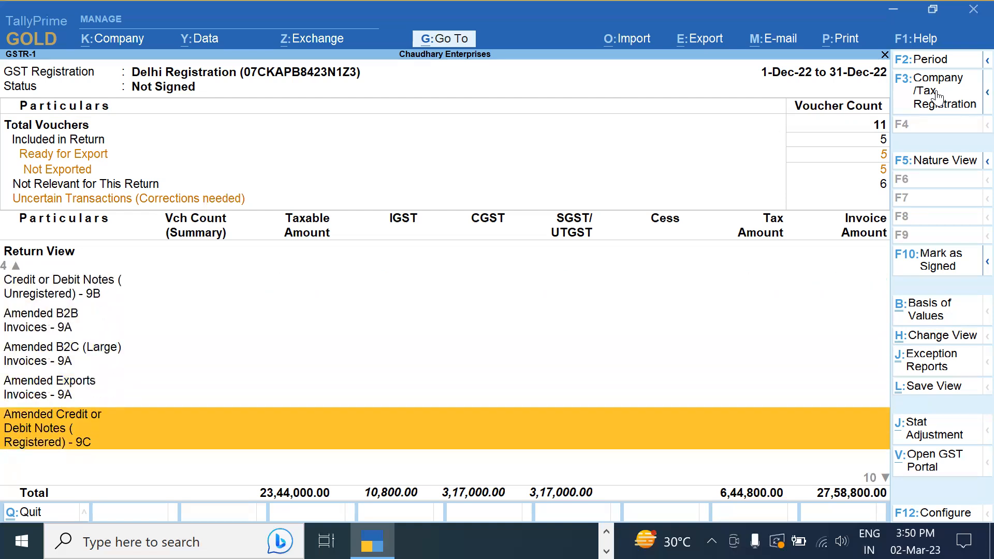
key(Down)
key(Down)
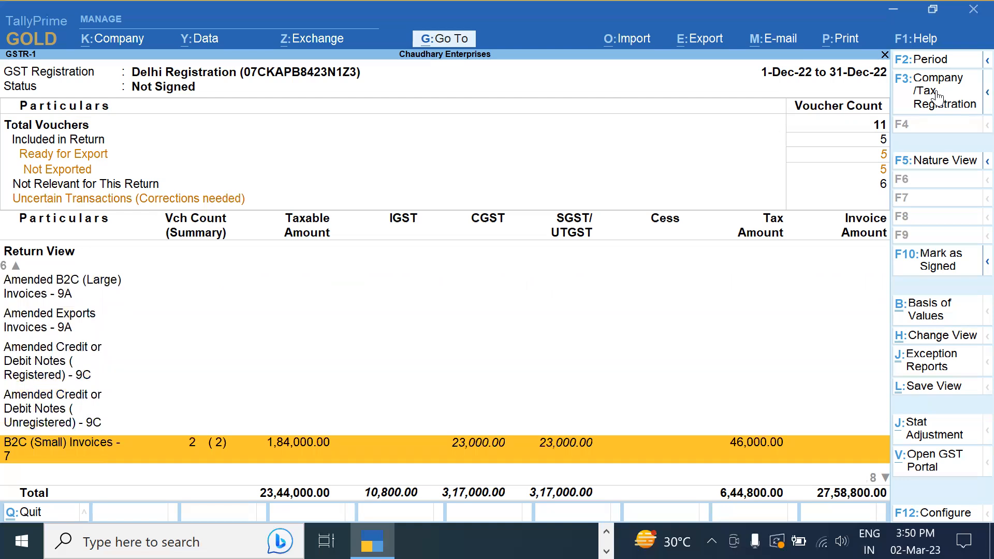
key(Return)
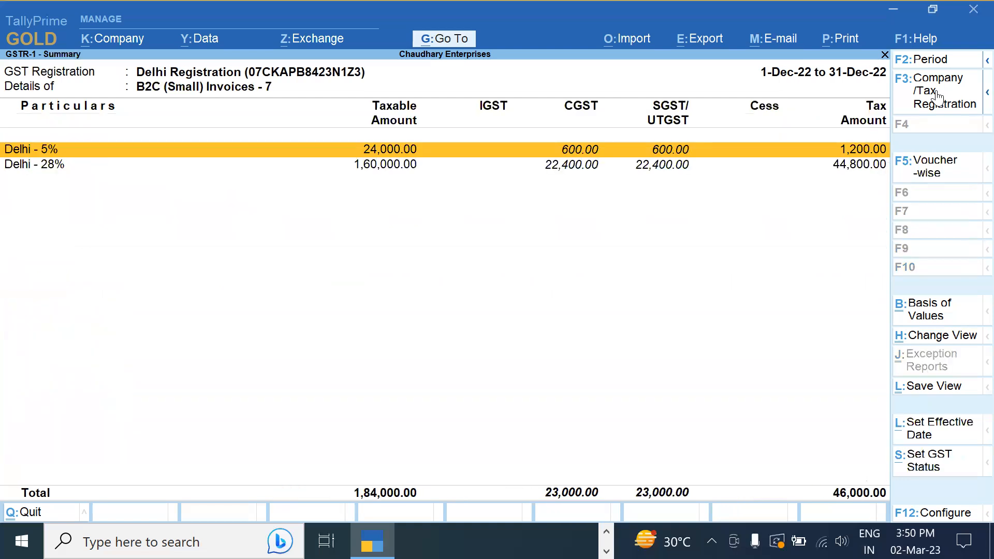
View the Ravi Enterprises voucher under Delhi 5%, then back out to the Gateway of Tally
key(Return)
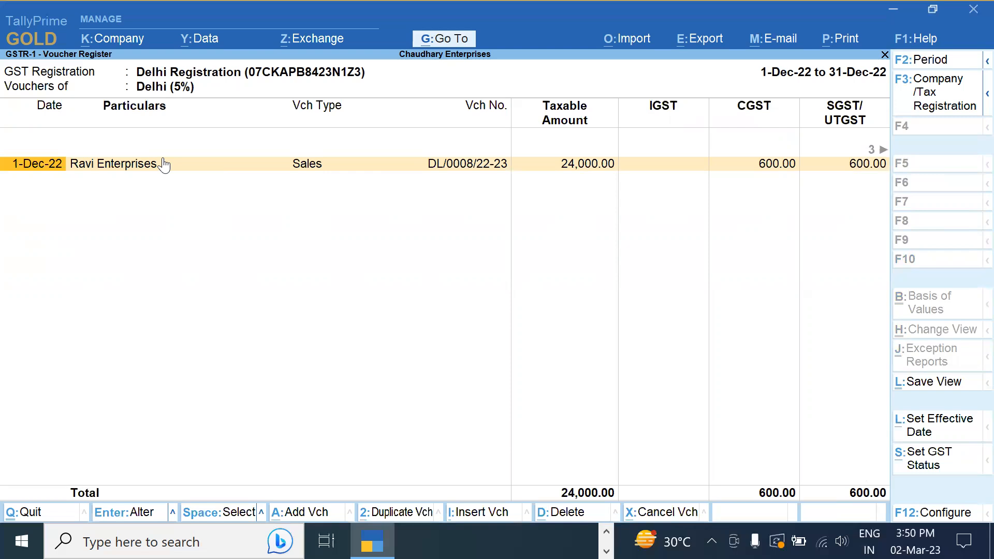
key(Escape)
key(Escape)
key(Escape)
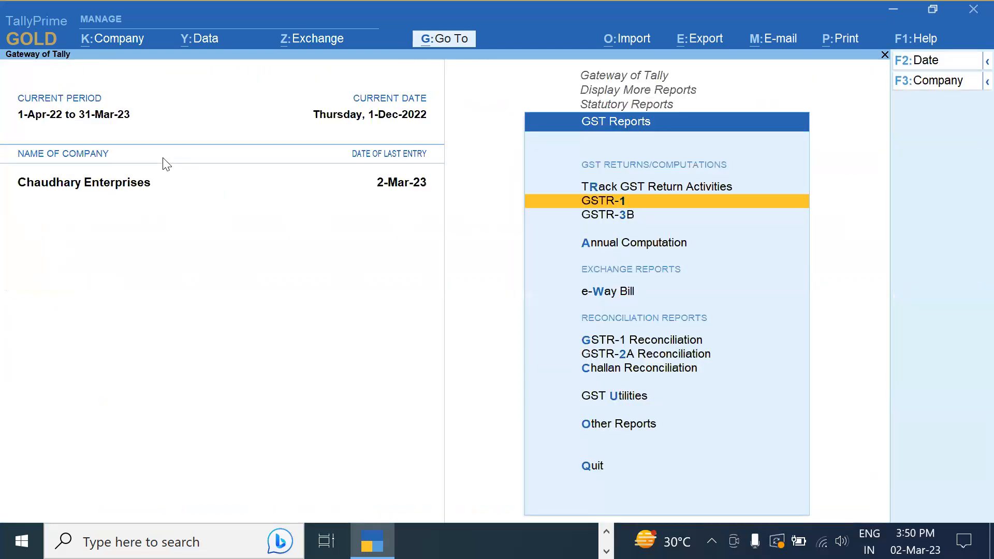
key(Escape)
key(Escape)
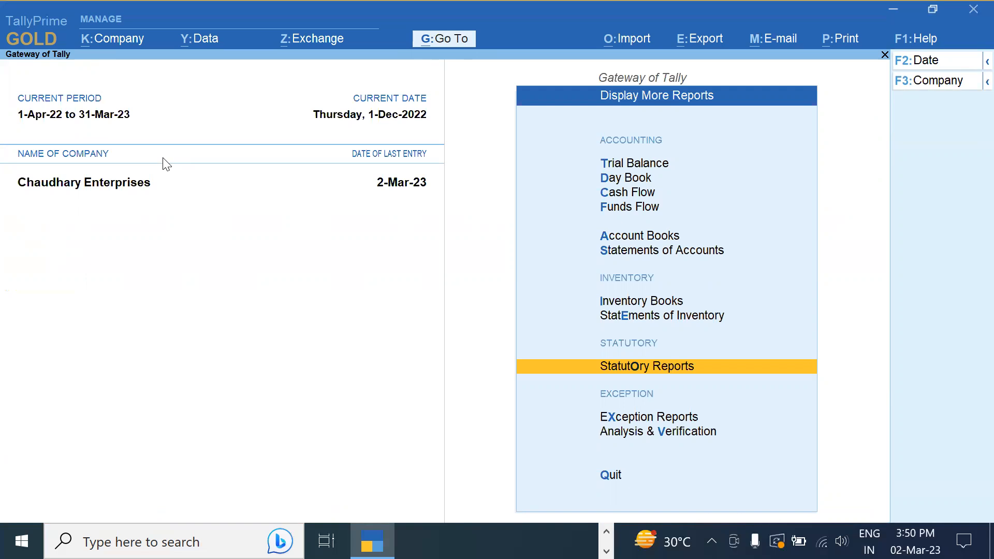
key(Escape)
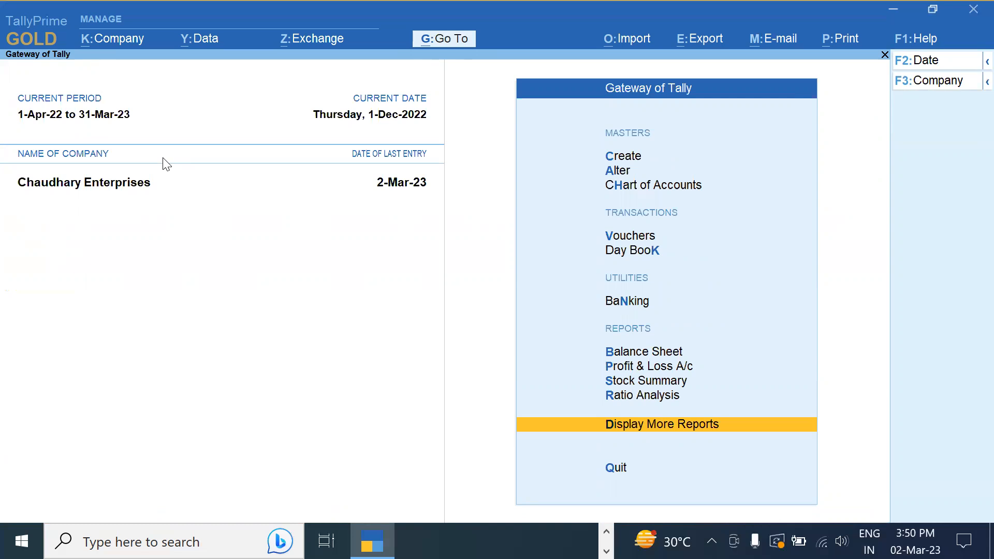
Open the Ravi Enterprises ledger for alteration and reach its Unregistered/Consumer GST registration type
key(Up)
key(Up)
key(Up)
key(Up)
key(Up)
key(Up)
key(Up)
key(Up)
key(Up)
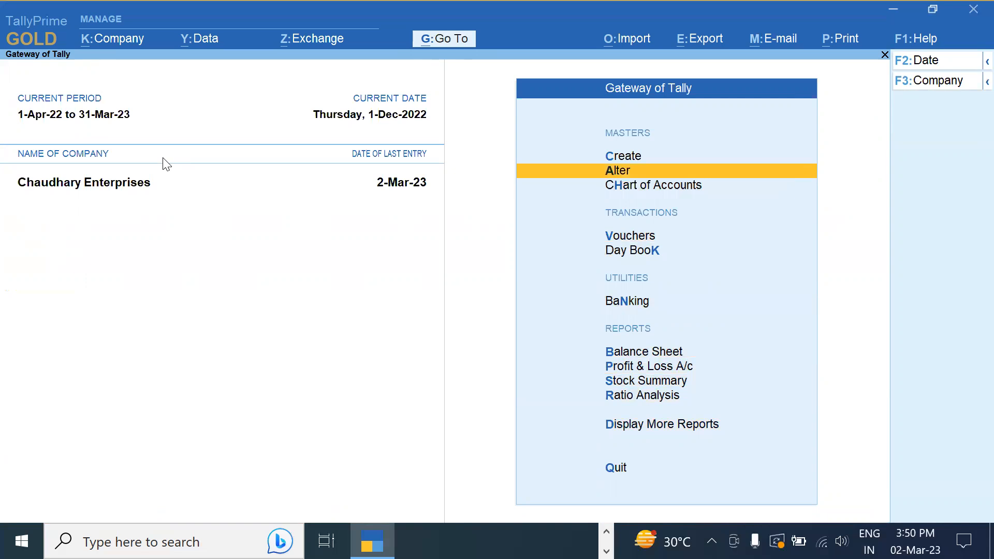
key(Return)
key(Down)
key(Return)
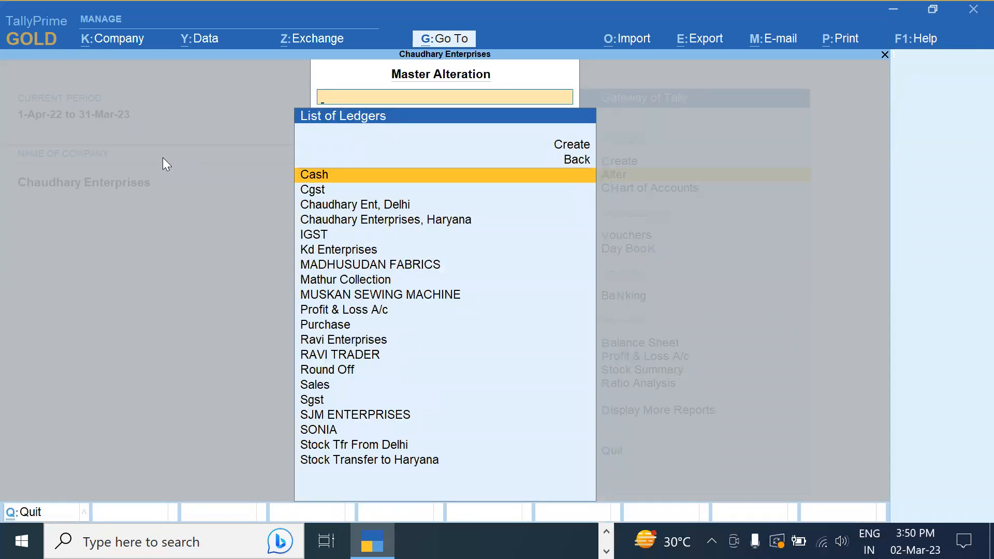
key(Down)
key(Down)
key(Down)
key(Down)
key(Down)
key(Down)
key(Down)
key(Down)
key(Down)
key(Down)
key(Down)
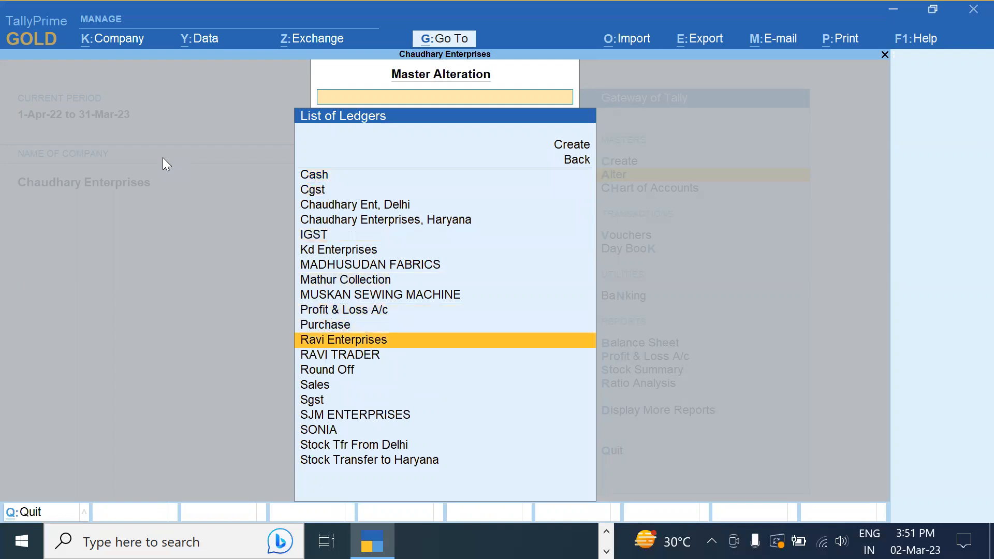
key(Return)
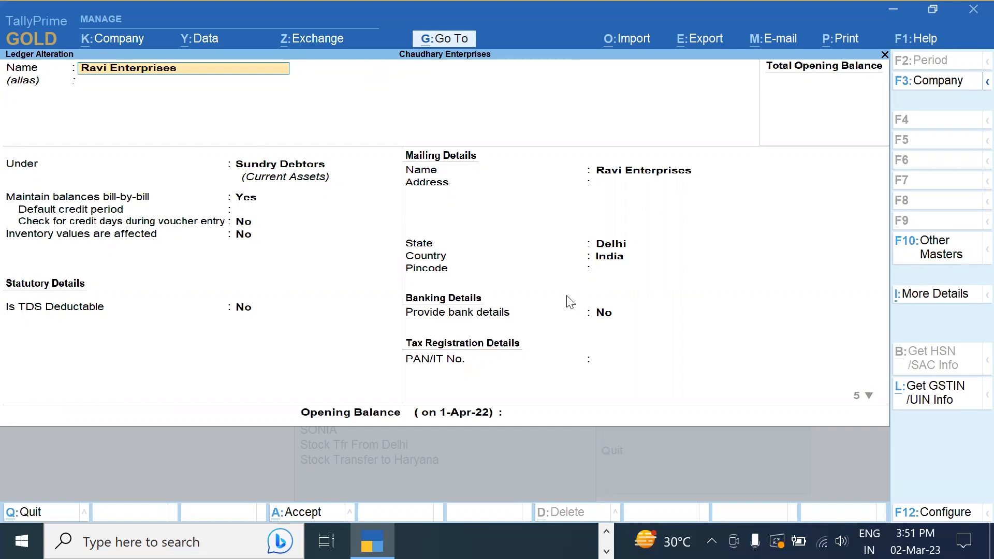
click(611, 332)
key(Return)
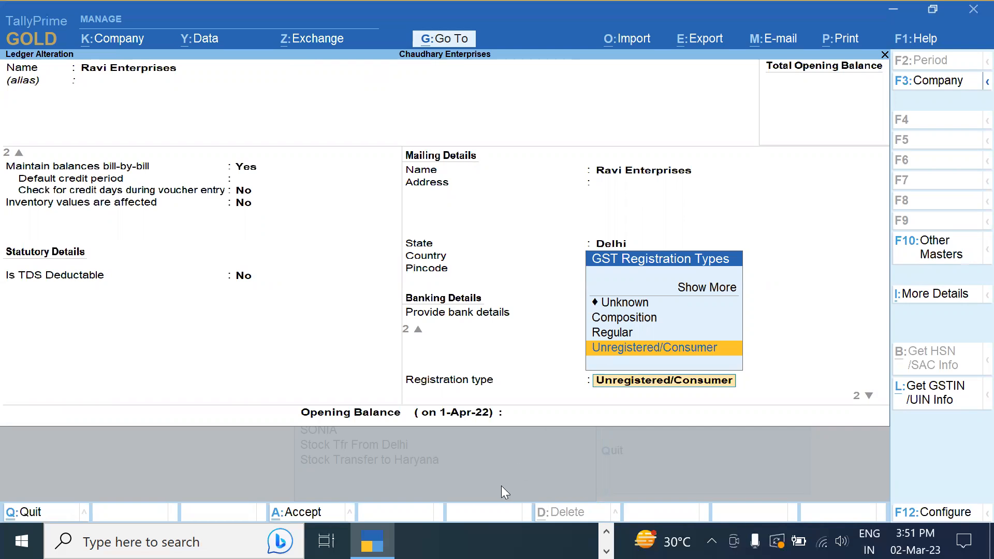
key(Up)
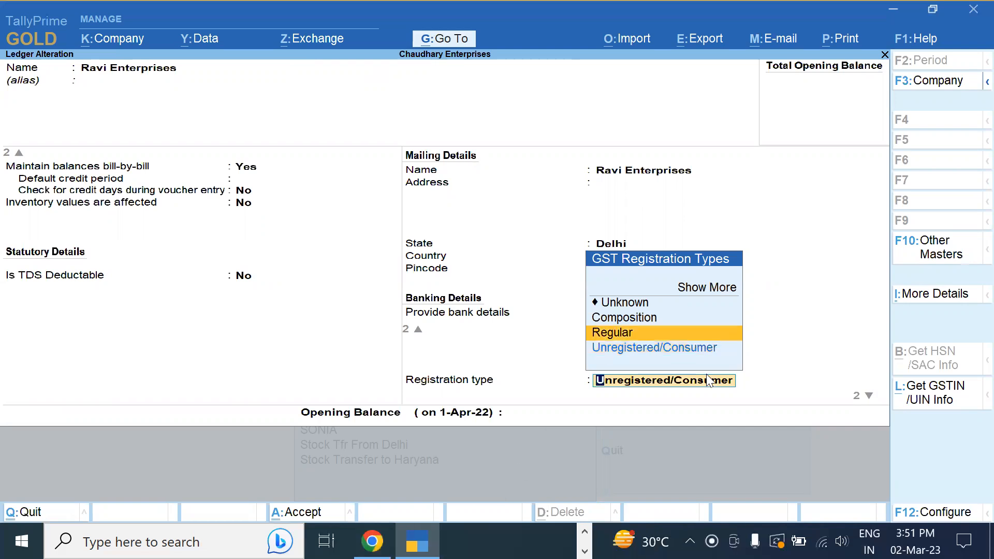
Make Ravi Enterprises a Regular registrant, enter its GSTIN, and skip additional GST details
key(Return)
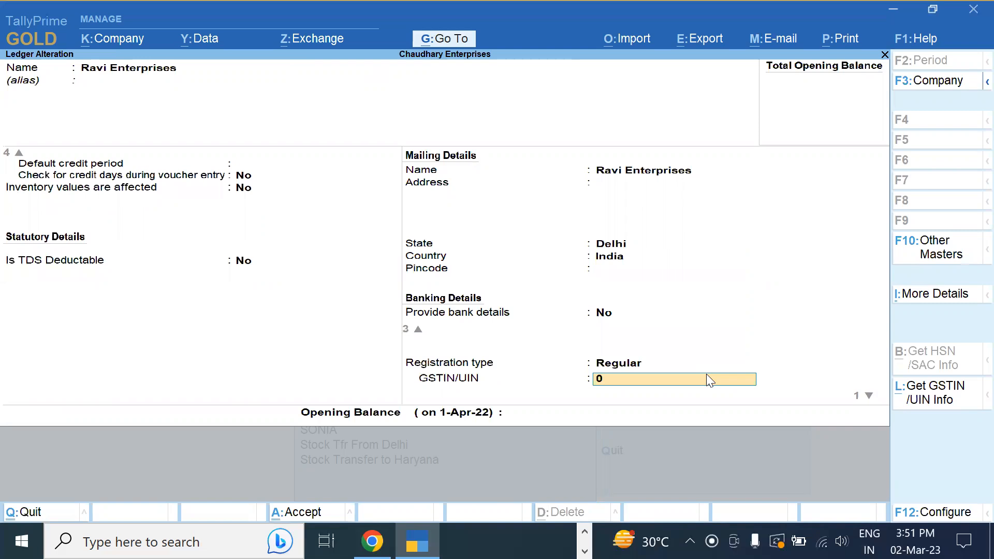
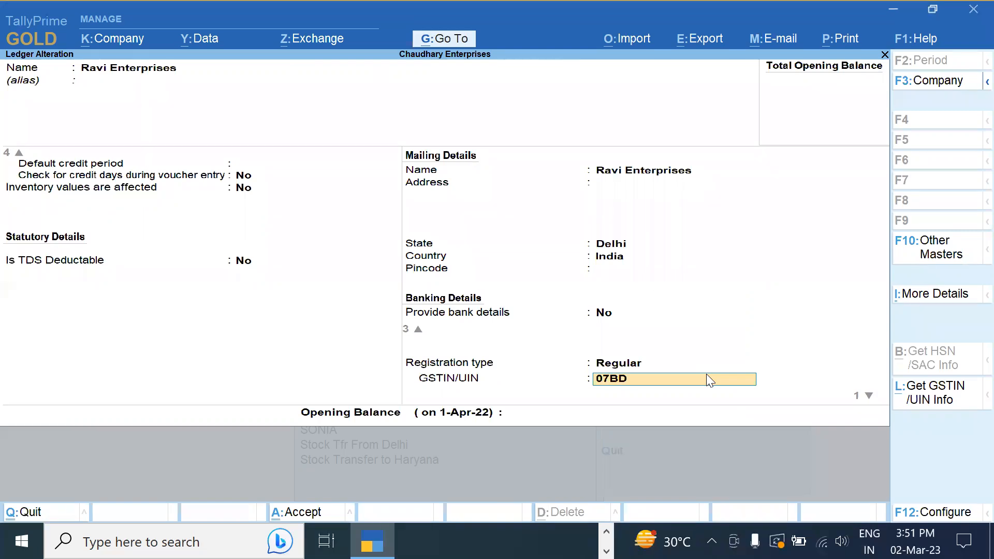
key(Return)
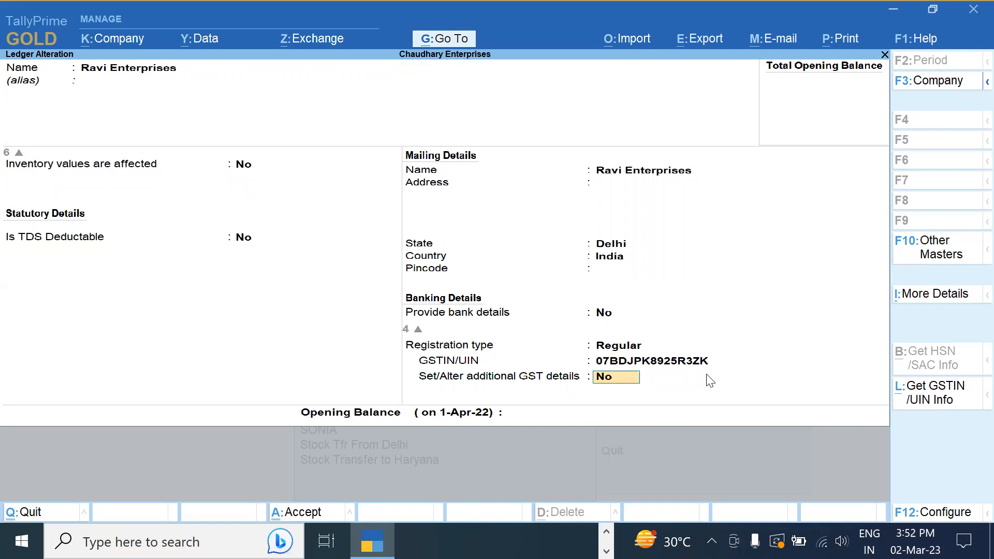
key(y)
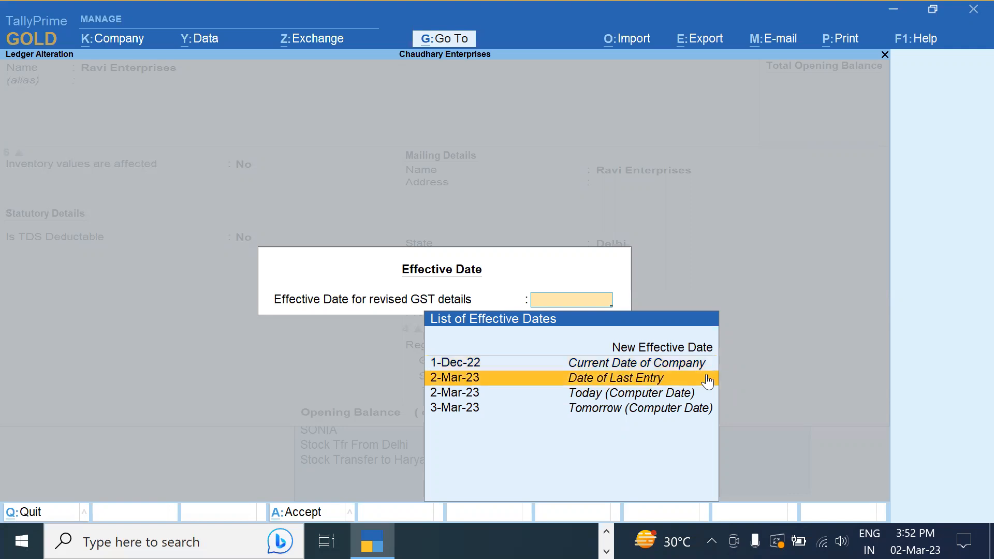
Give the revised GST details a new effective date of 10-12
key(Up)
key(Down)
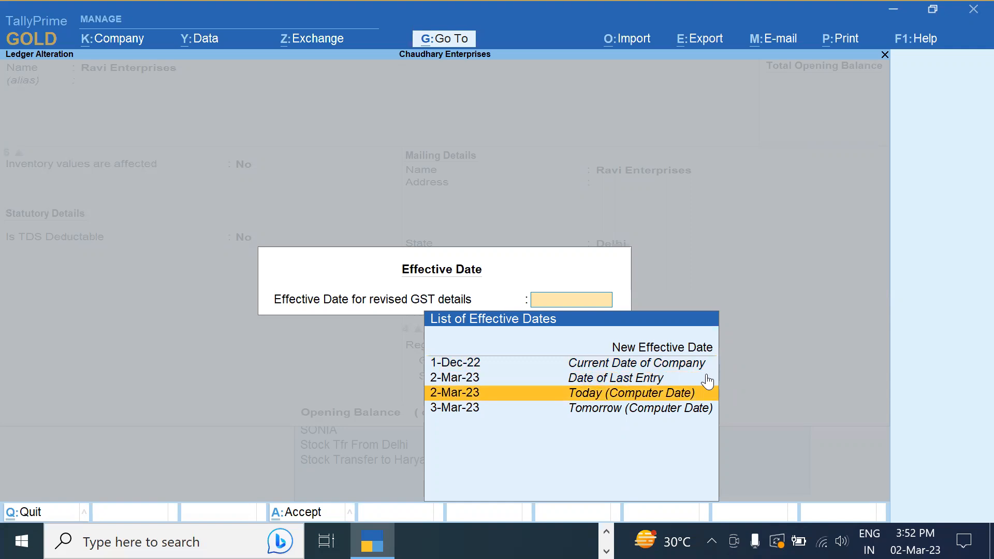
key(Down)
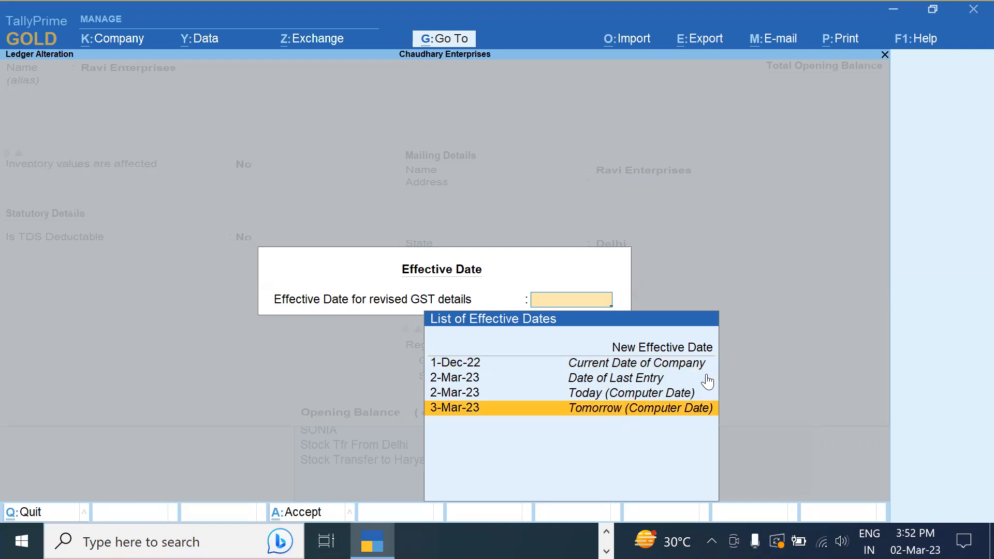
key(Up)
key(Up)
key(Up)
key(Up)
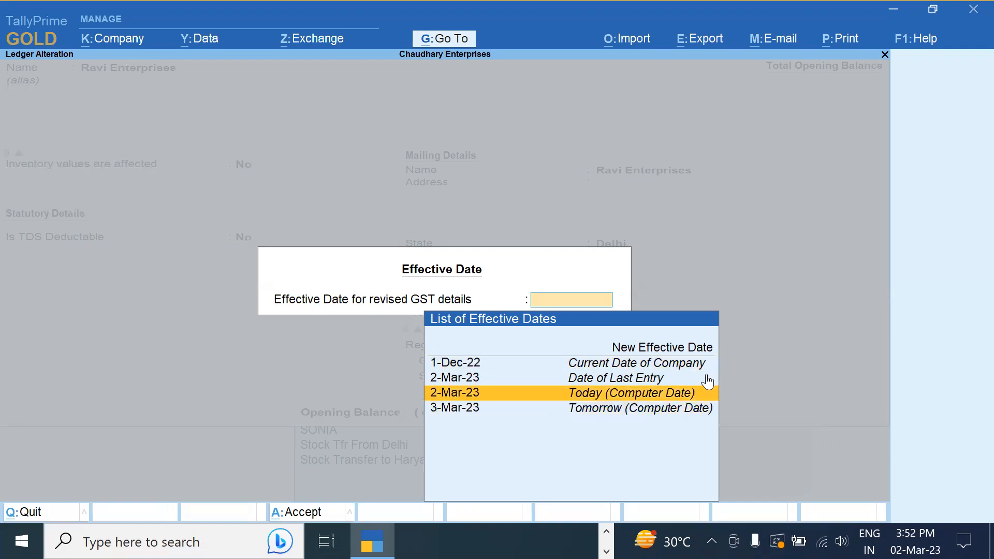
key(Return)
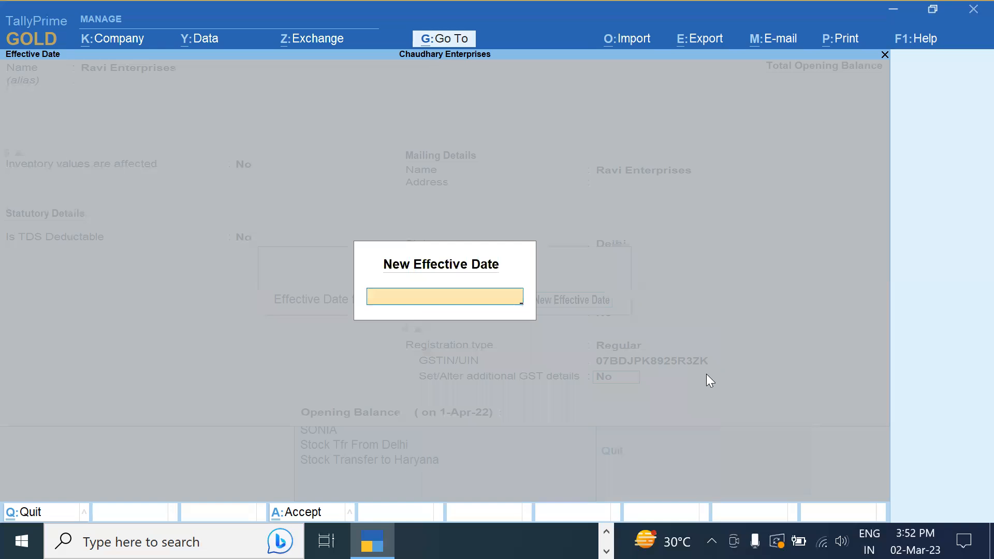
text(10 12)
key(Return)
Save the altered Ravi Enterprises ledger and return to the Gateway of Tally
key(Return)
key(Return)
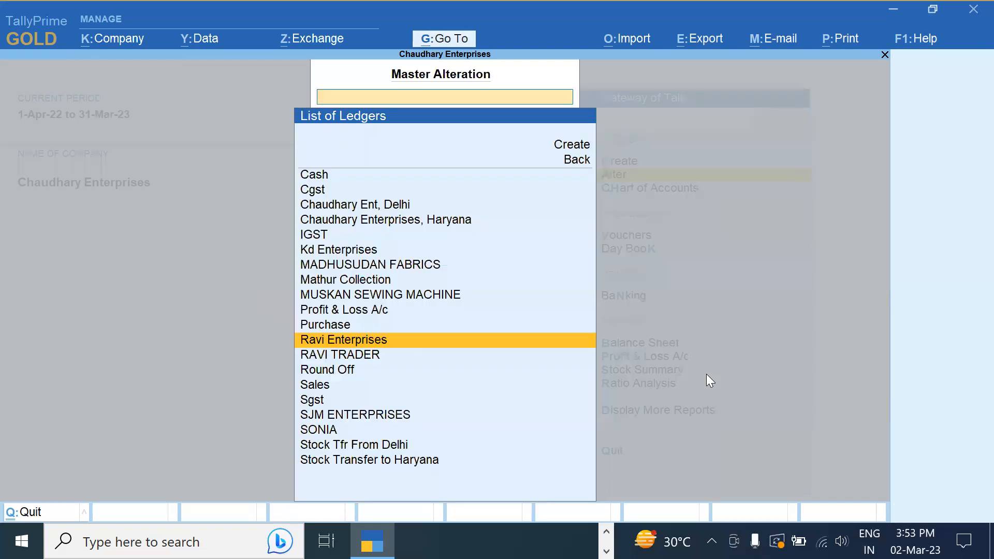
key(Escape)
key(Escape)
key(Down)
key(Down)
key(Return)
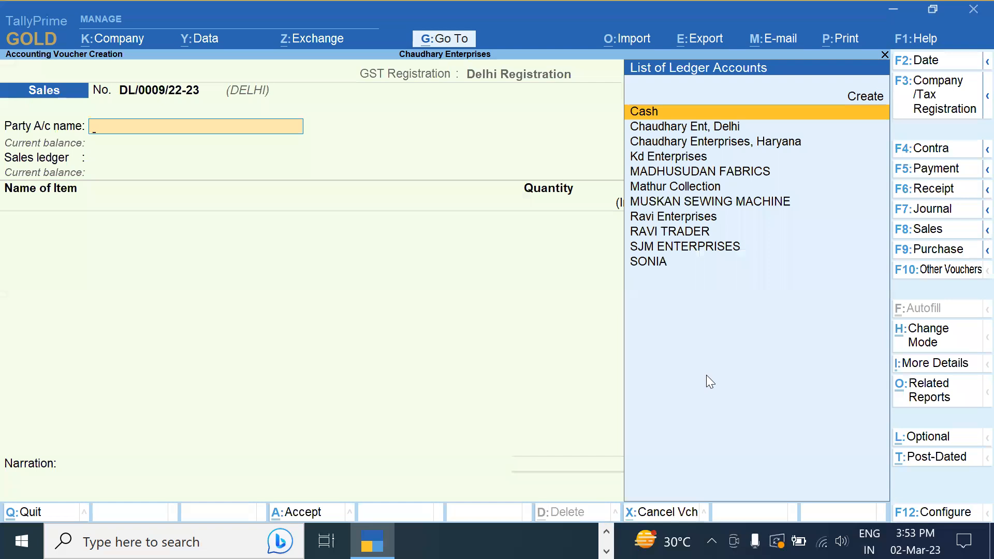
key(Down)
key(Down)
key(Down)
key(Down)
key(Down)
key(Down)
key(Down)
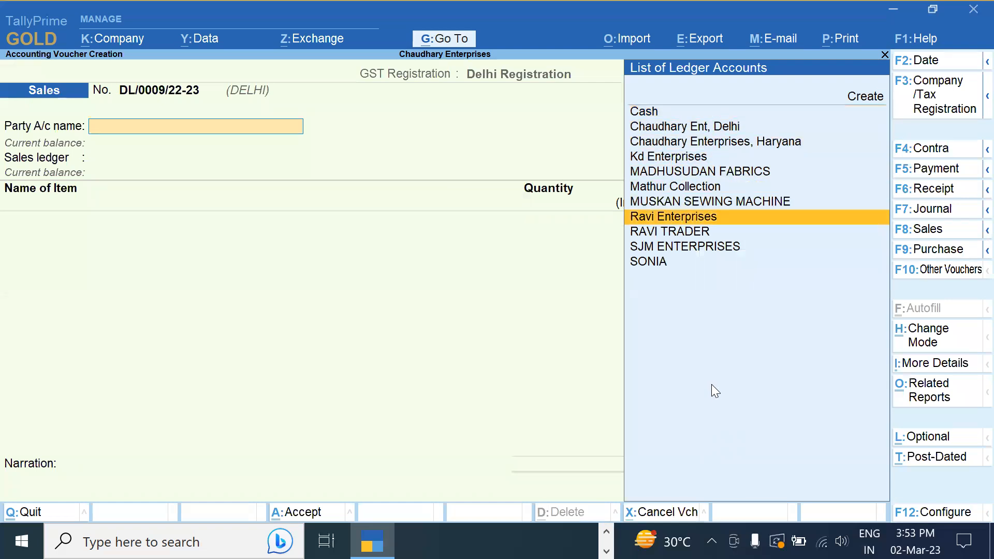
Bill Ravi Enterprises through the Sales ledger for 6 LG Window AC
key(Return)
key(ctrl+a)
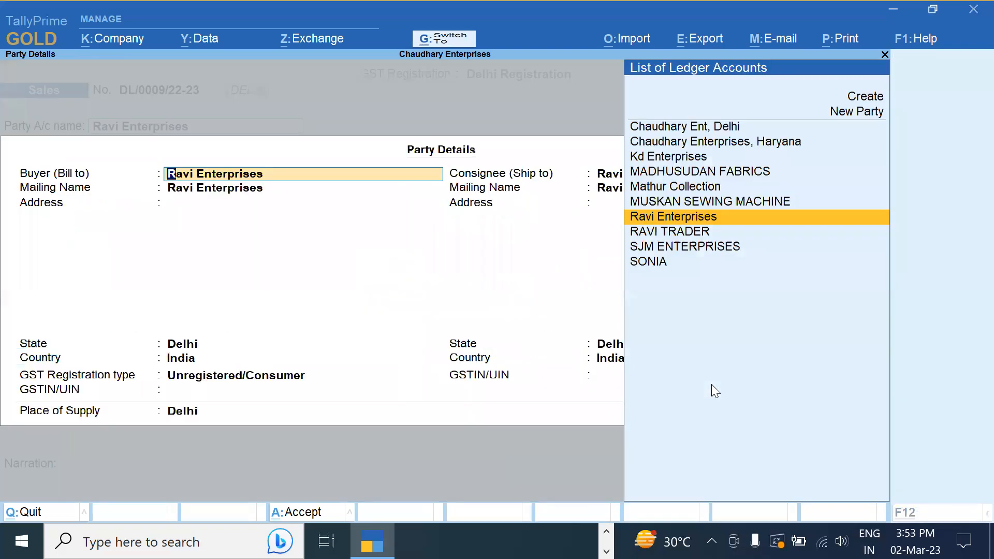
key(ctrl+a)
key(Return)
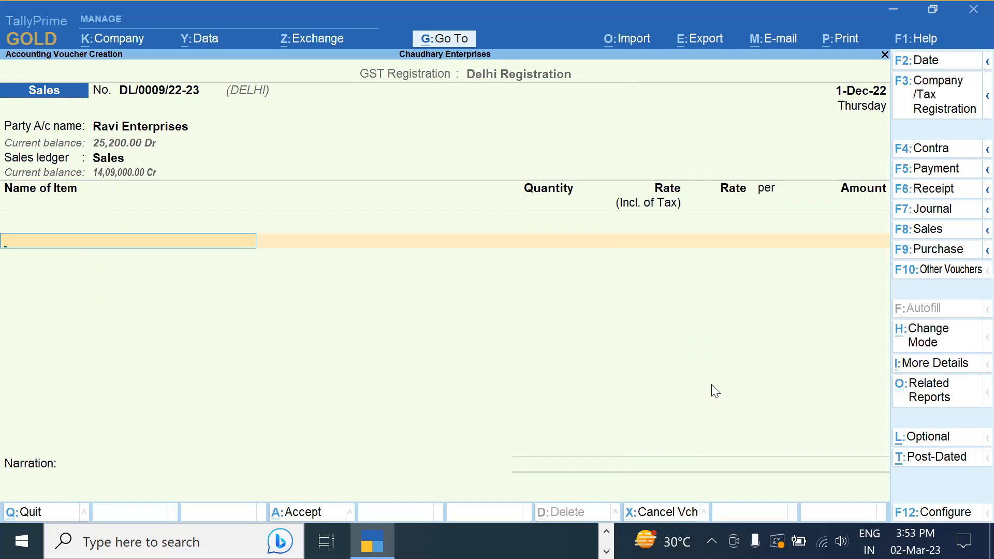
key(Down)
key(Down)
key(Down)
key(Down)
key(Down)
key(Down)
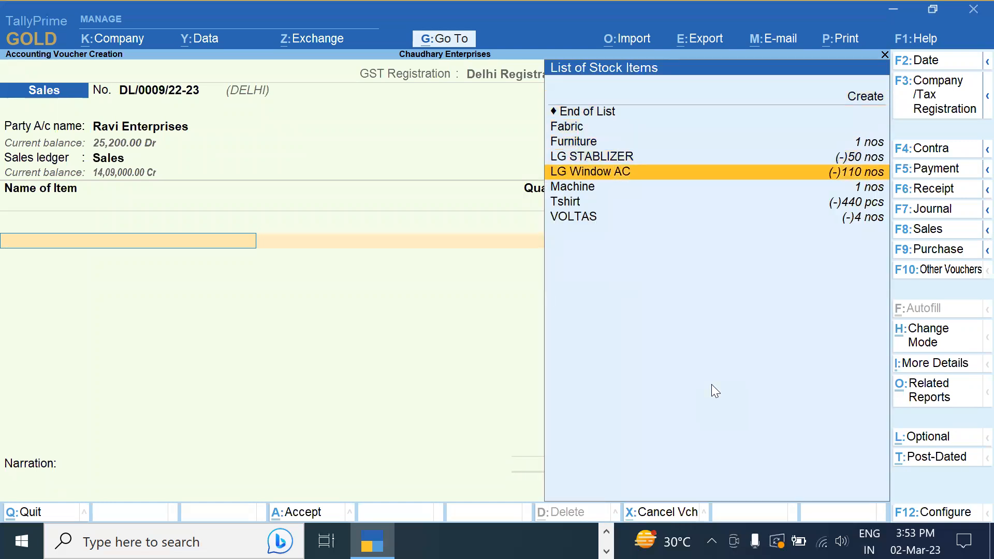
key(Return)
text(6)
key(BackSpace)
text(6)
key(Return)
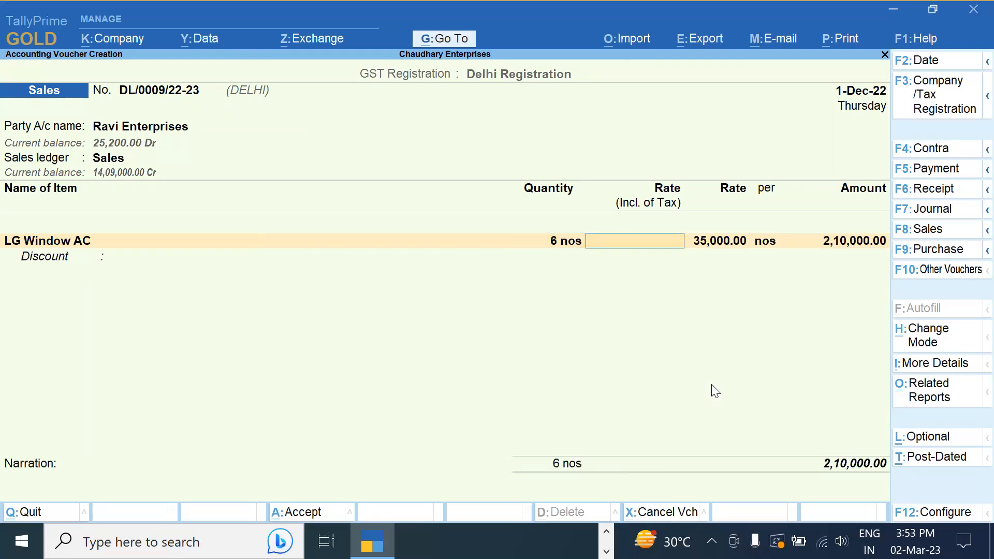
Accept the item's rate and GST details and add Cgst and Sgst of 29,400 each
key(Return)
key(Return)
key(Return)
key(Return)
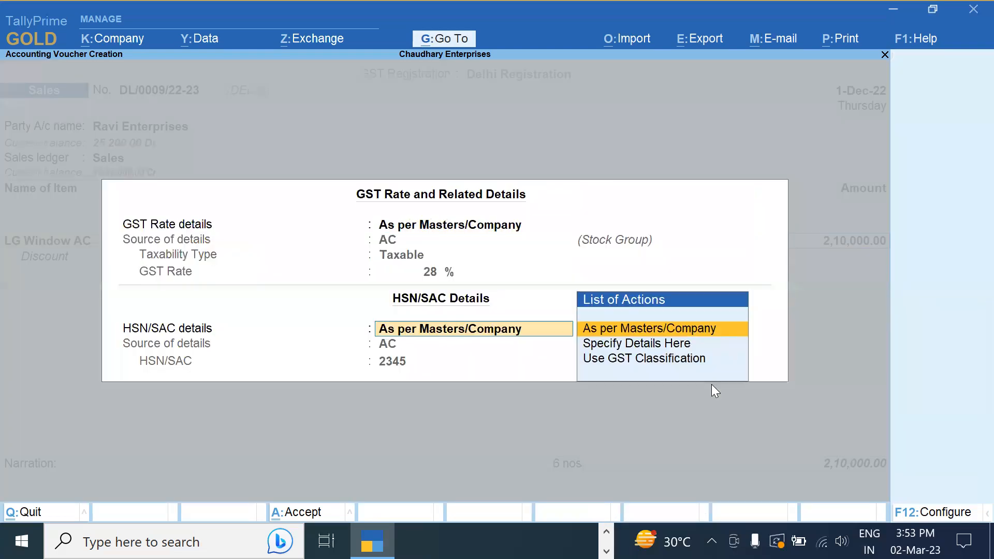
key(Return)
key(Return)
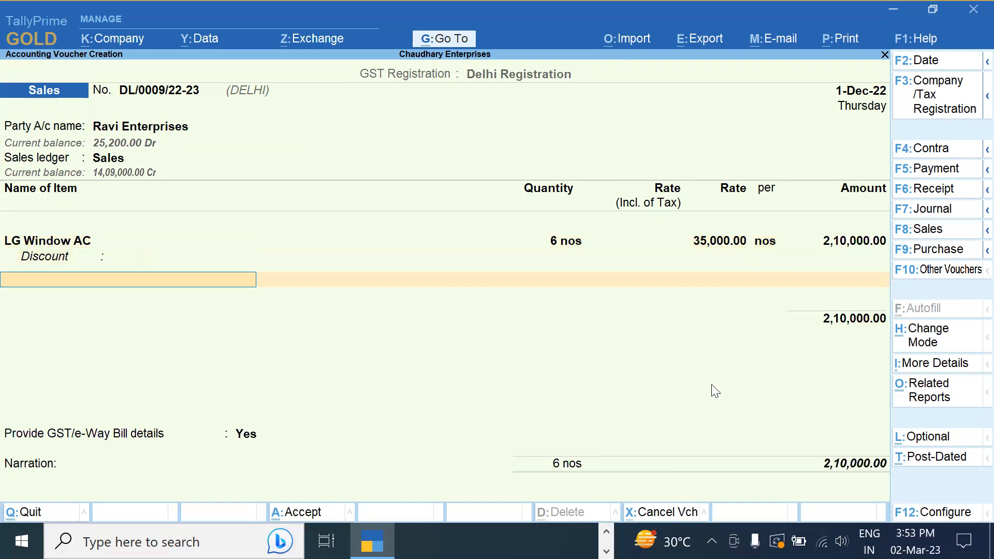
key(Return)
text(Cgst)
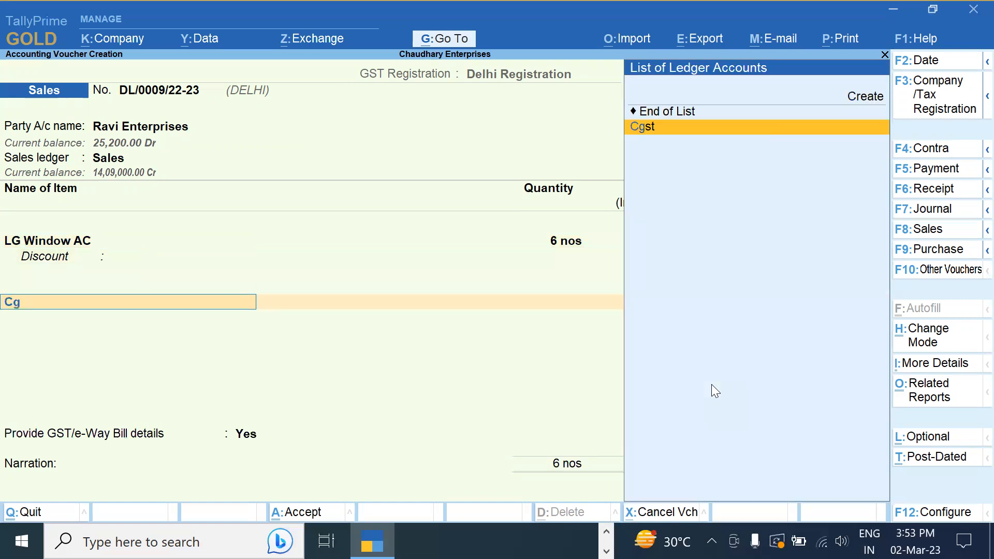
key(Return)
key(Return)
text(Sgst)
key(Return)
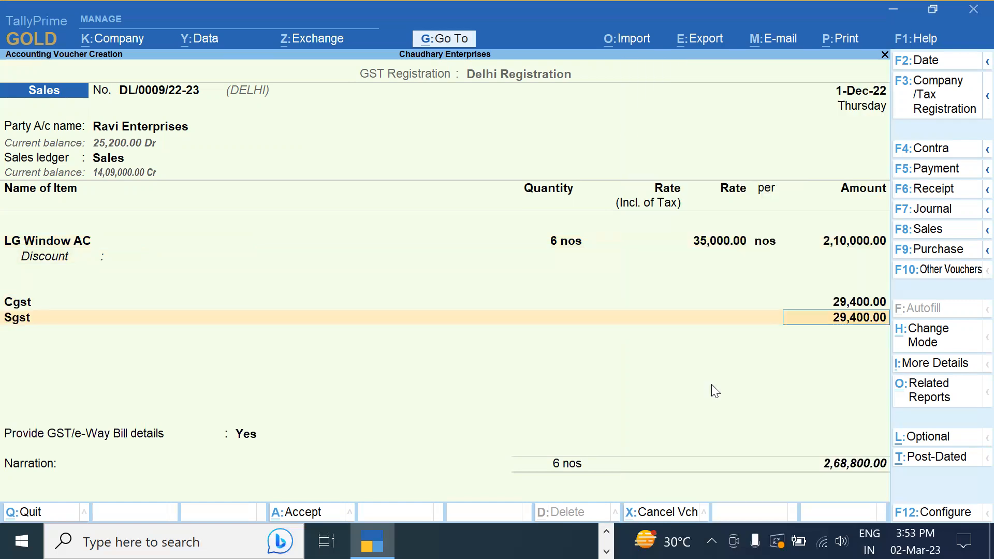
key(Return)
key(Return)
text(n)
key(Return)
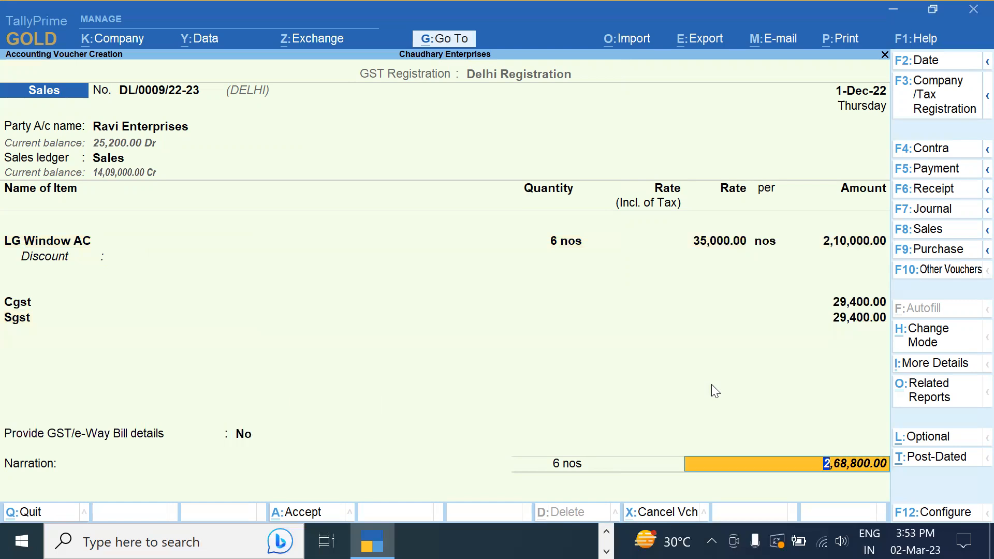
Set the invoice date to 11-Dec-22
key(F2)
text(11-12)
key(Return)
key(Return)
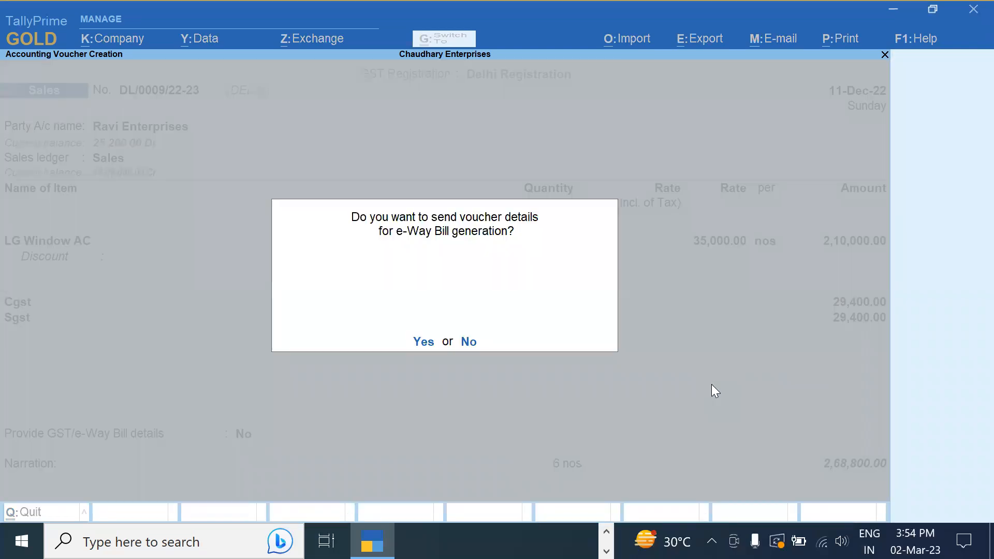
Save the invoice without e-Way Bill details and open the GSTR-1 report under Statutory Reports
key(n)
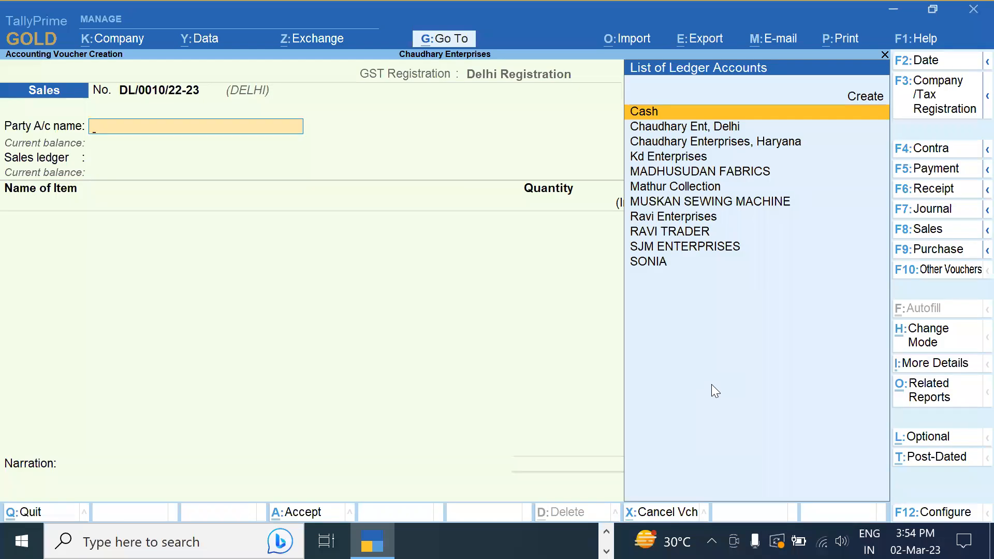
key(Escape)
key(d)
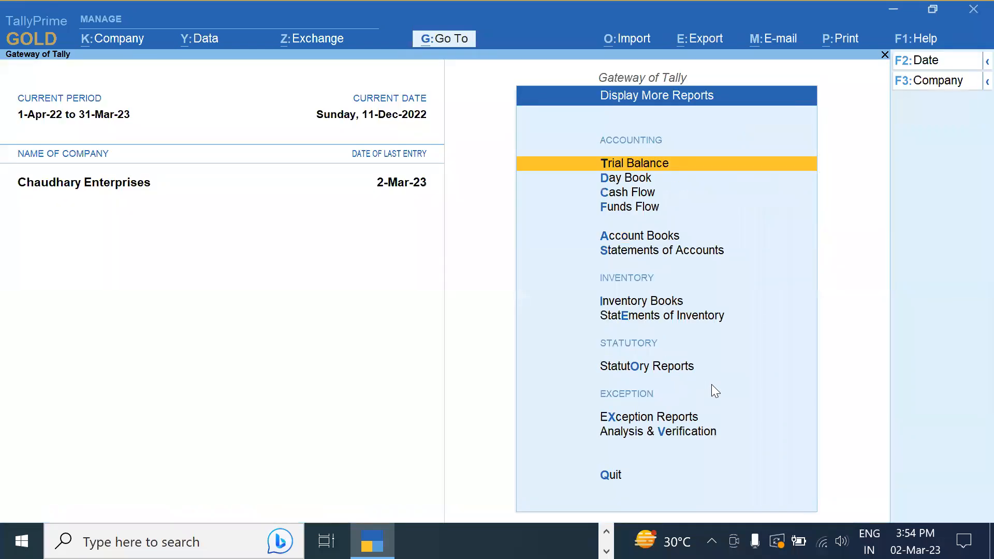
key(Down)
key(Down)
key(Down)
key(Down)
key(Down)
key(Down)
key(Down)
key(Down)
key(Down)
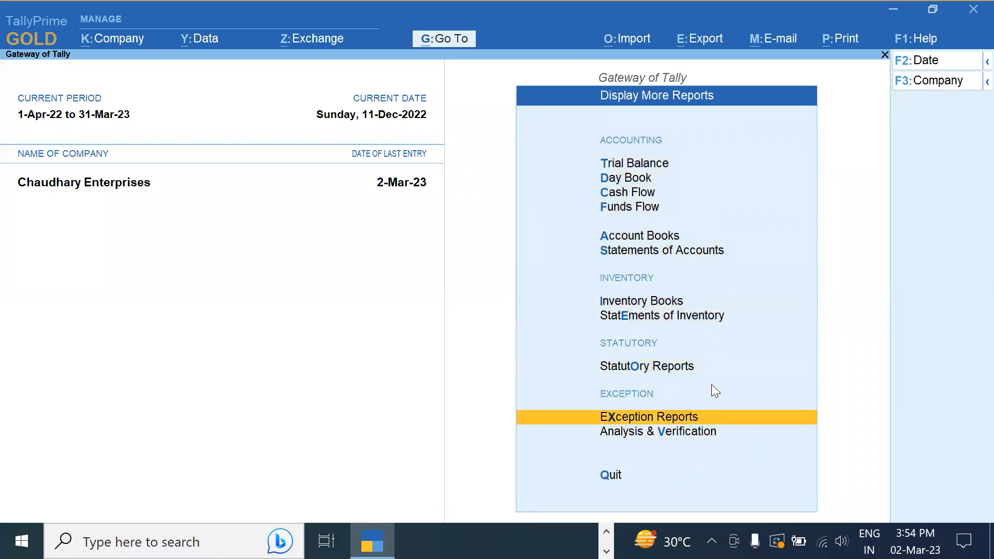
key(Up)
key(Return)
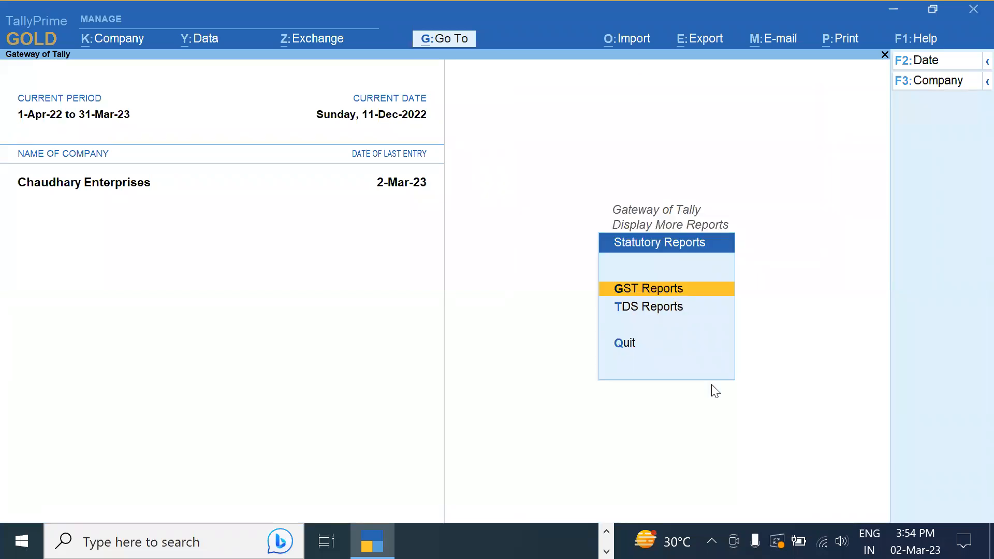
key(Return)
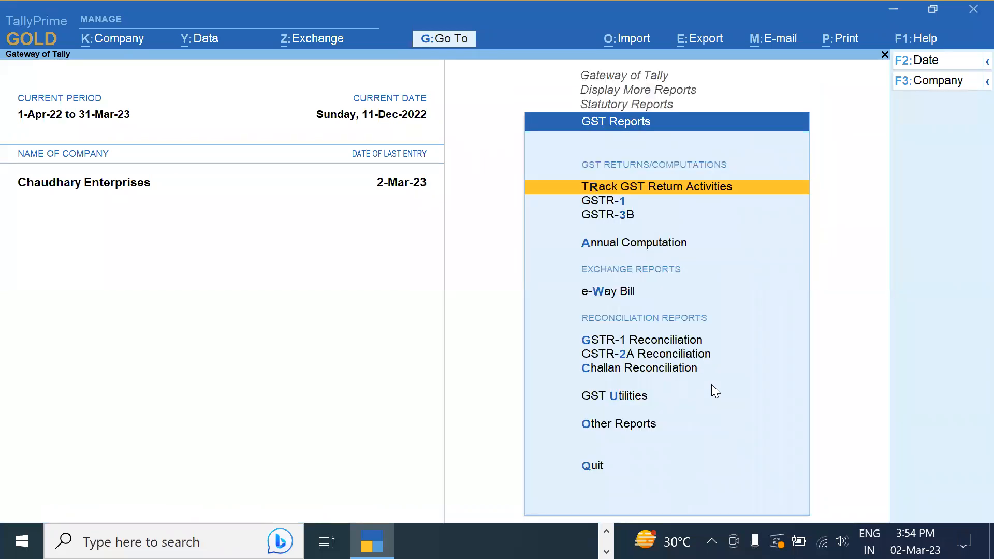
key(Down)
key(Return)
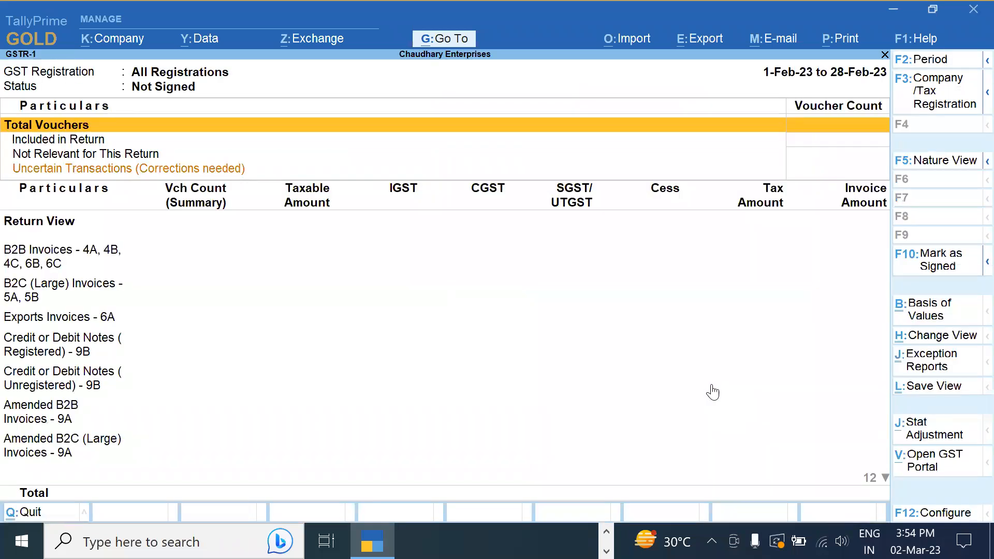
Set the GSTR-1 period to 1-12-2022 through 31-12-2022
key(F2)
text(1 1)
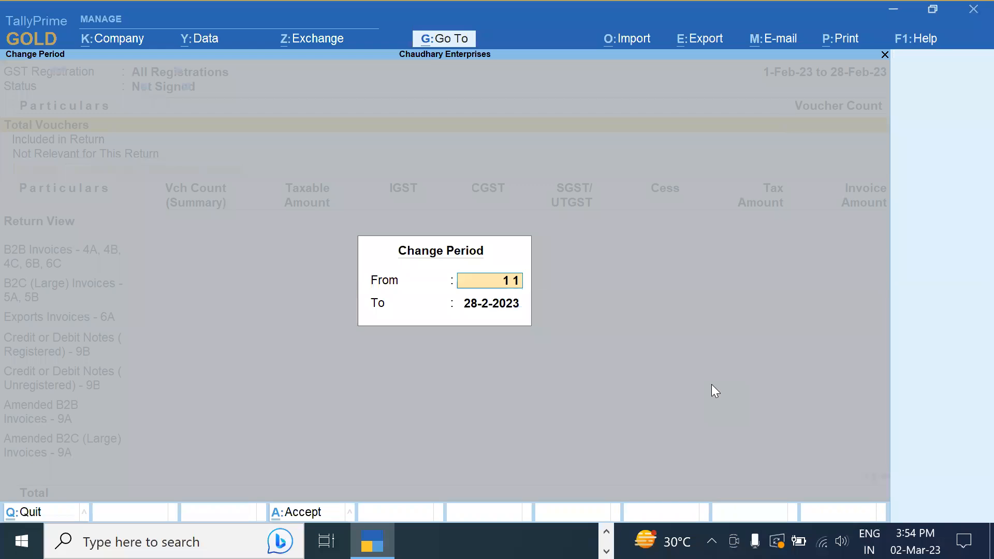
text(2)
key(Return)
text(31 12)
key(Return)
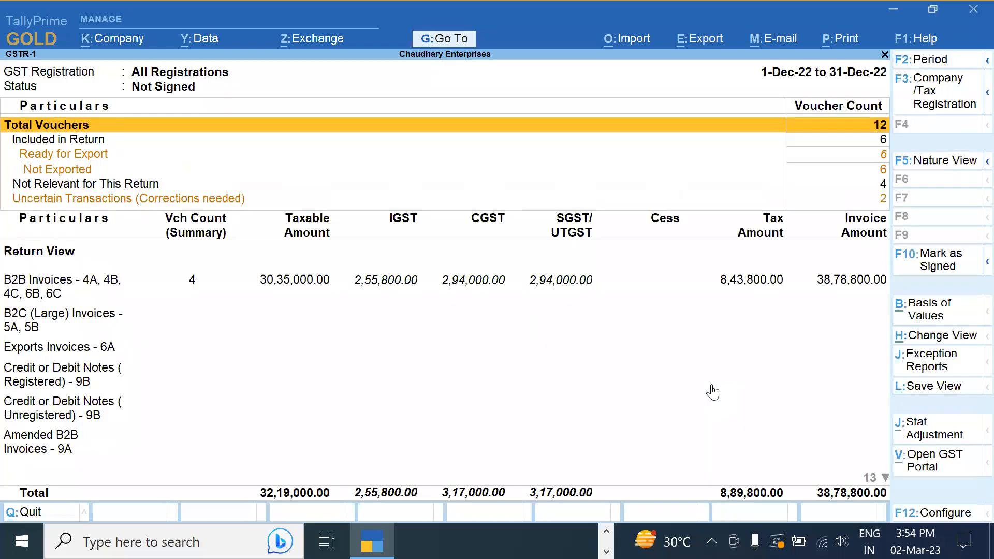
Limit GSTR-1 to the Delhi Registration and review its B2B invoice details
click(925, 112)
key(Return)
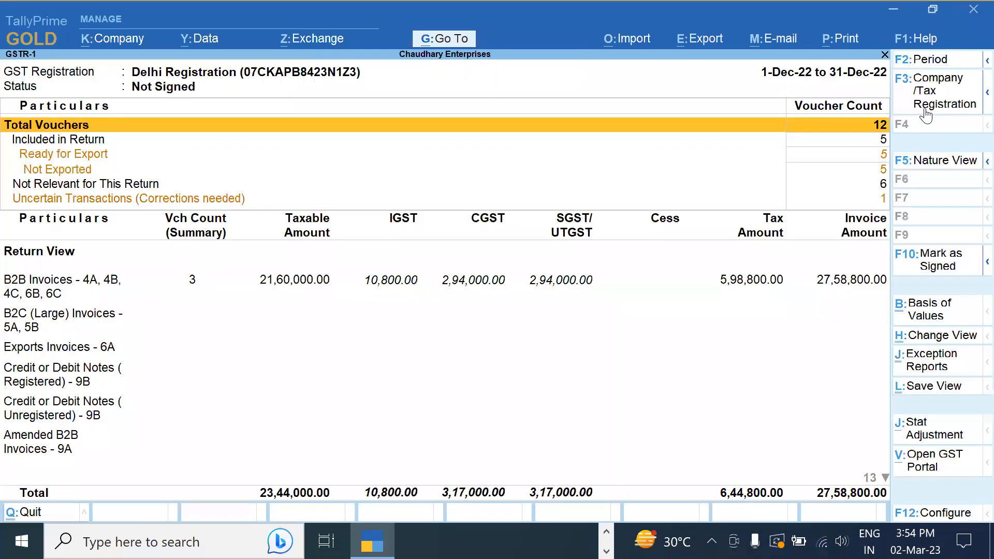
key(Down)
key(Down)
key(Down)
key(Down)
key(Down)
key(Down)
key(Down)
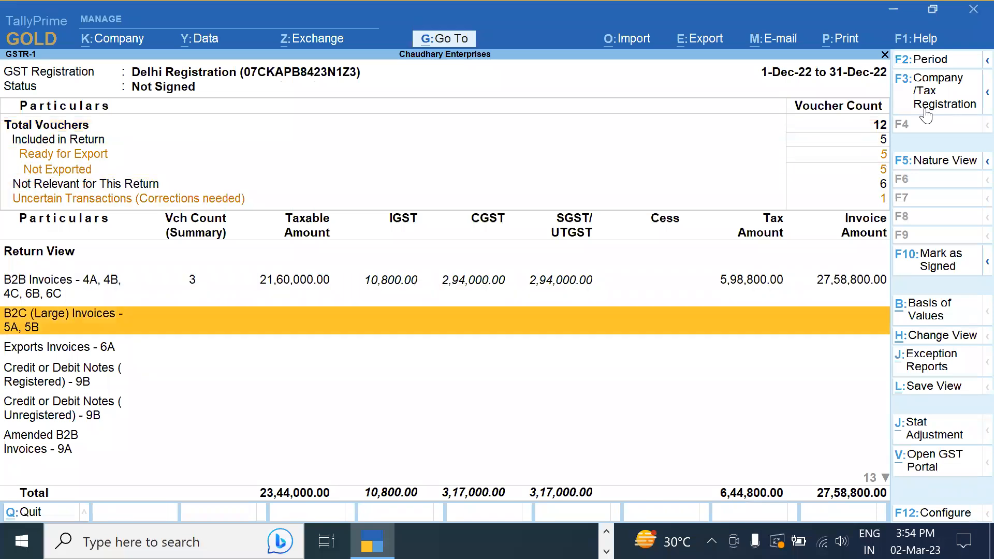
key(Up)
key(Return)
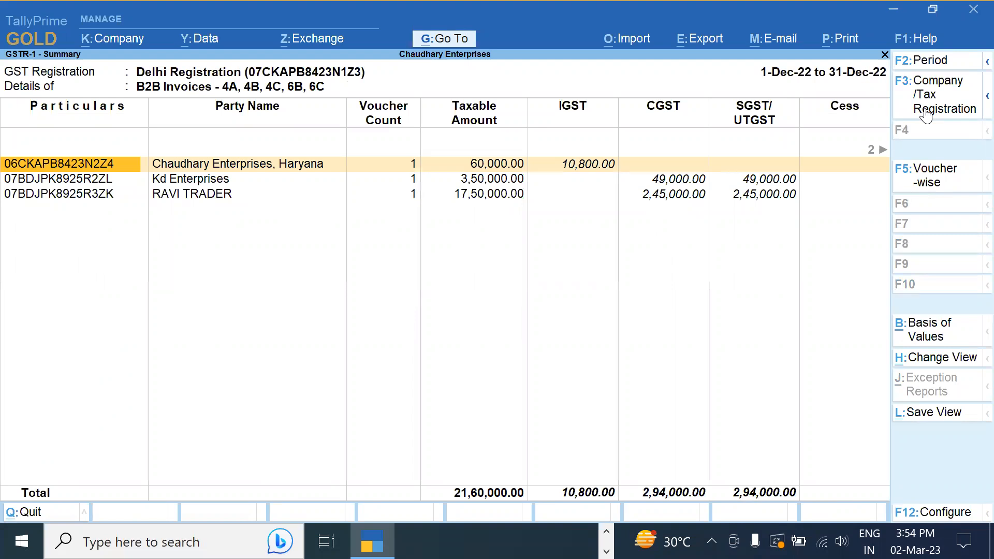
key(Escape)
Review the B2C (Small) vouchers under Delhi - 5%, then return near Uncertain Transactions
key(Down)
key(Down)
key(Down)
key(Down)
key(Down)
key(Down)
key(Down)
key(Down)
key(Down)
key(Down)
key(Down)
key(Down)
key(Down)
key(Down)
key(Down)
key(Down)
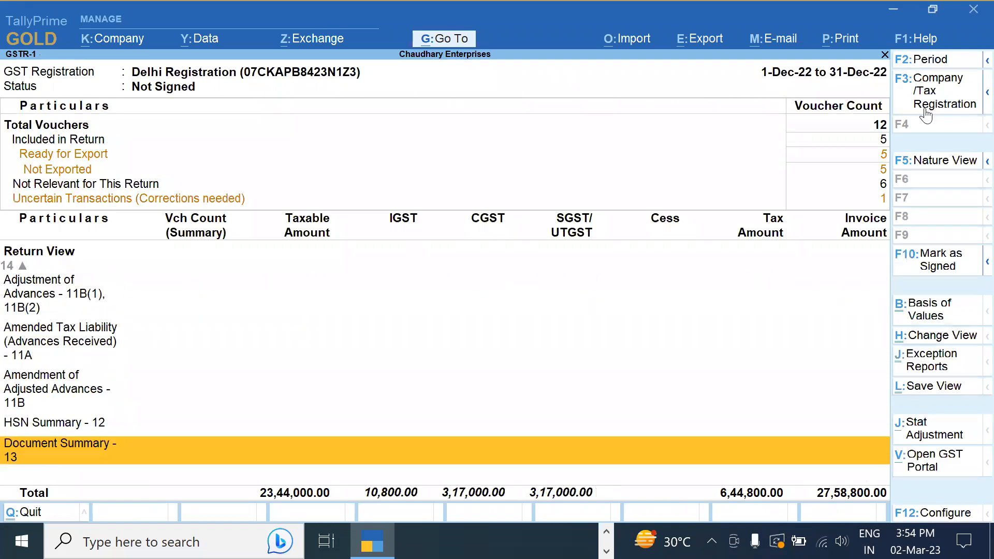
key(Up)
key(Up)
key(Up)
key(Up)
key(Up)
key(Up)
key(Up)
key(Up)
key(Up)
key(Up)
key(Down)
key(Down)
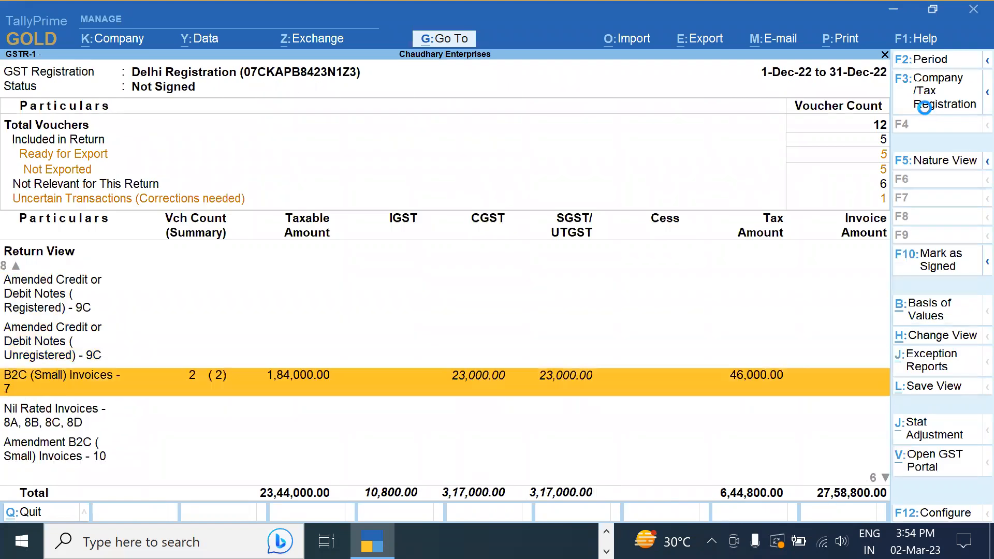
key(Return)
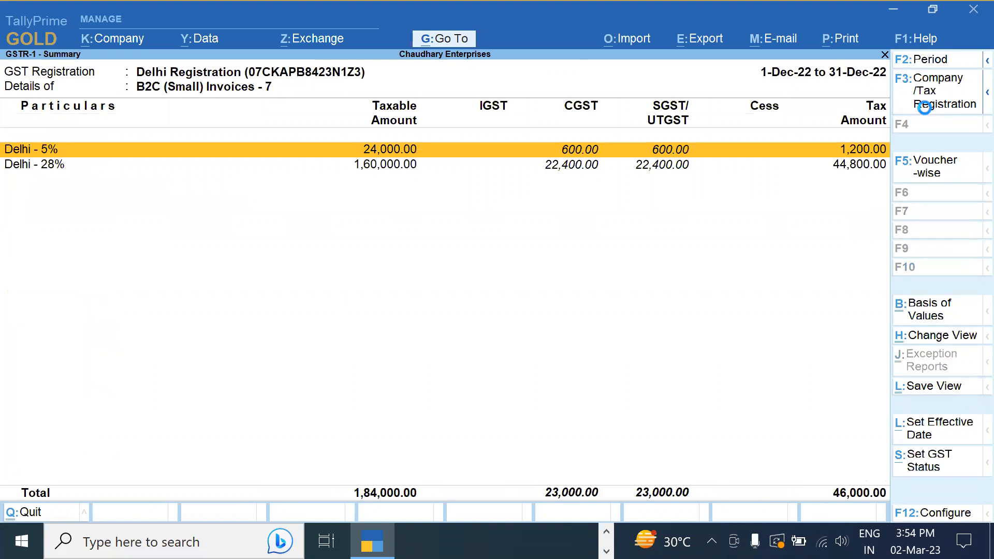
key(Return)
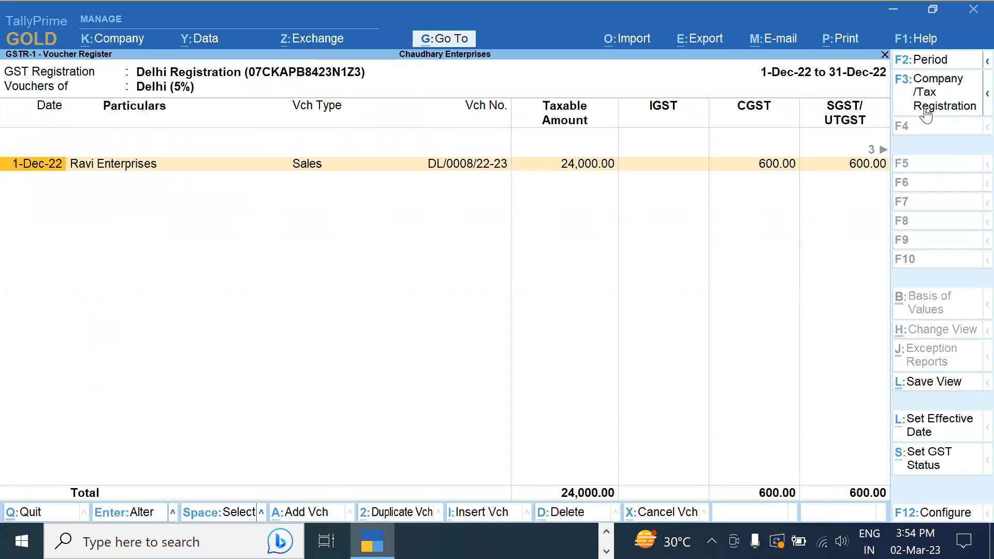
key(Escape)
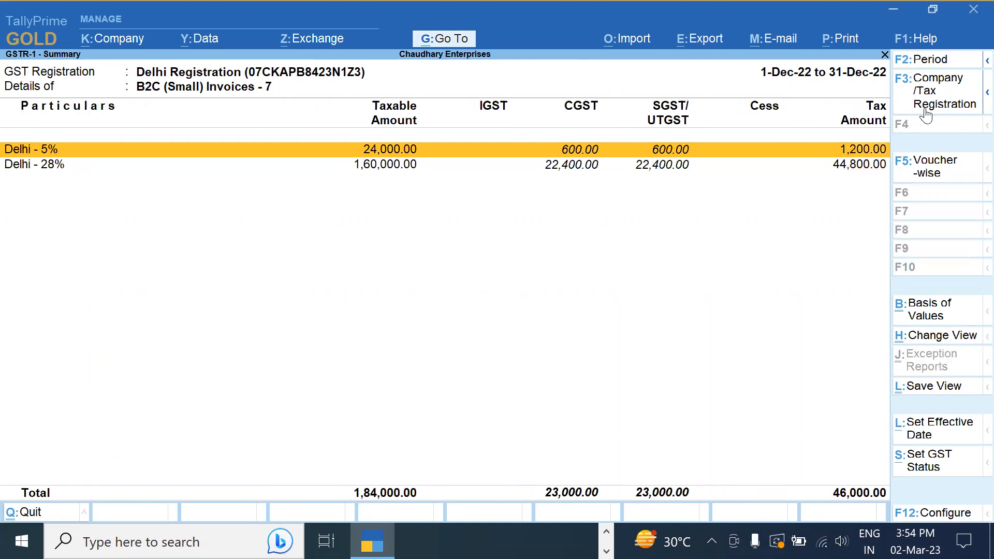
key(Escape)
key(Up)
key(Up)
key(Up)
key(Up)
key(Up)
key(Up)
key(Up)
key(Up)
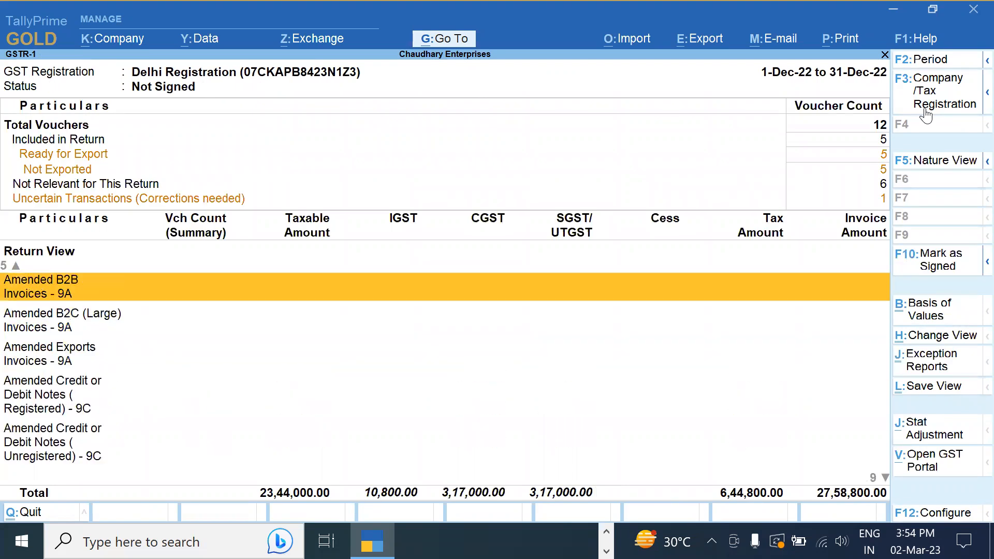
key(Up)
key(Up)
key(Up)
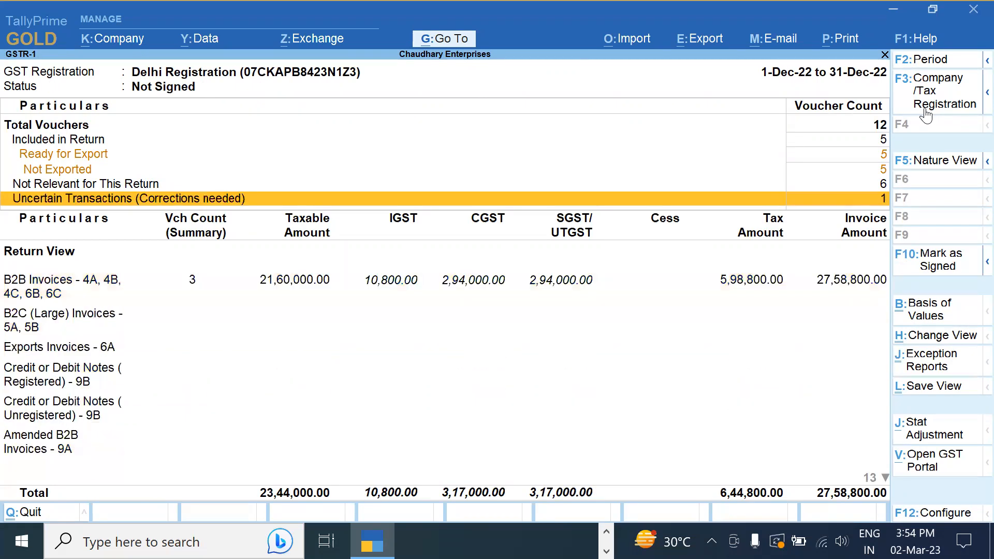
key(Up)
Accept the Ravi Enterprises registration-mismatch voucher as is, including it in the return
key(Down)
key(Return)
key(Down)
key(Down)
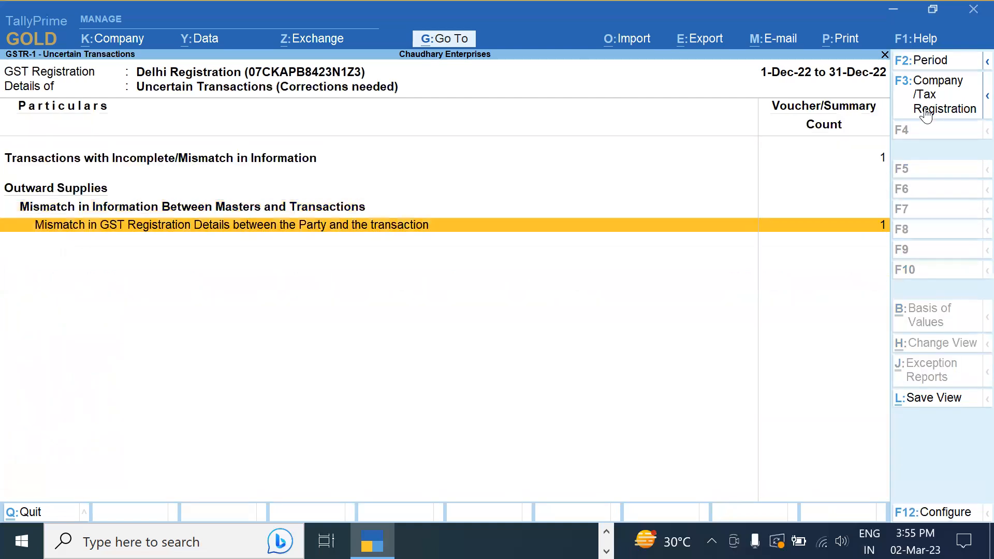
key(Return)
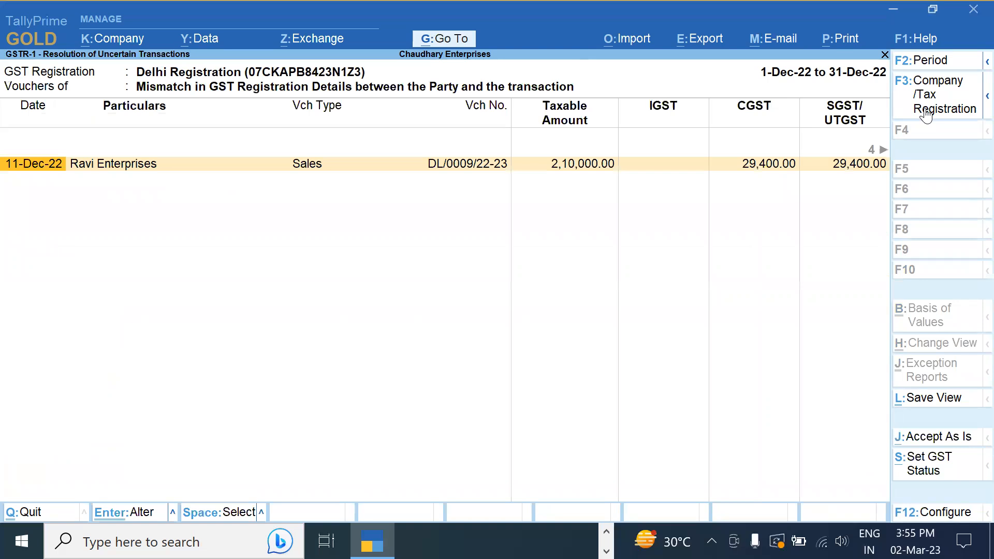
key(Escape)
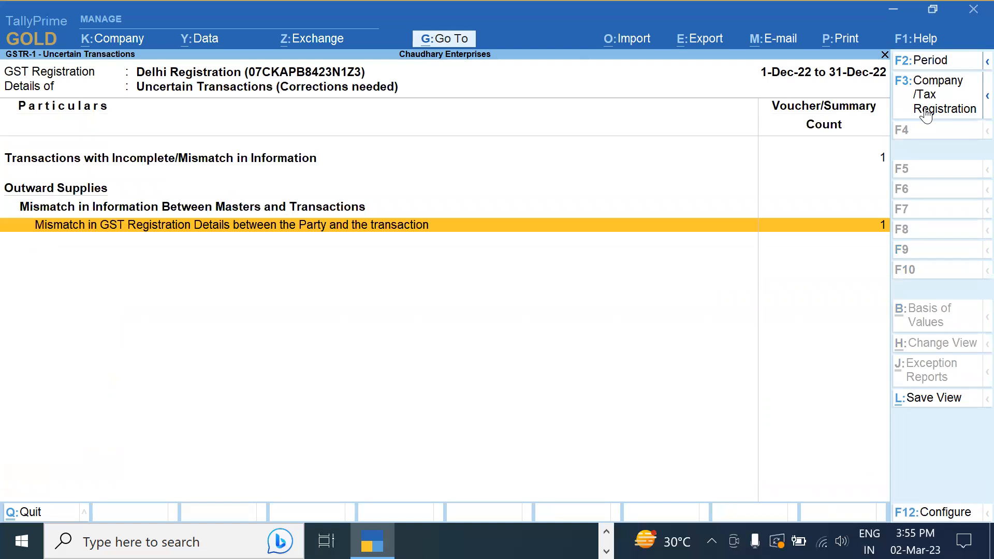
key(Return)
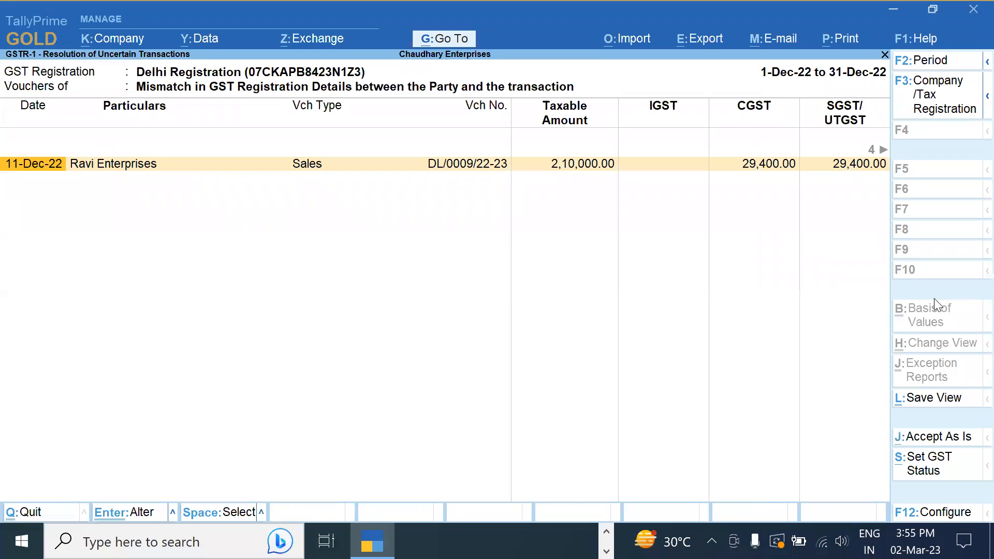
click(939, 439)
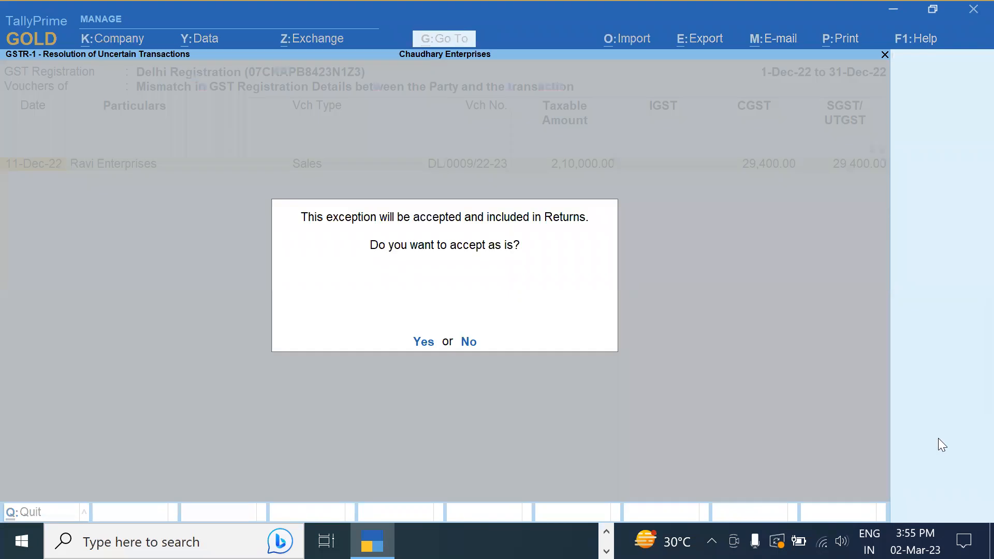
key(y)
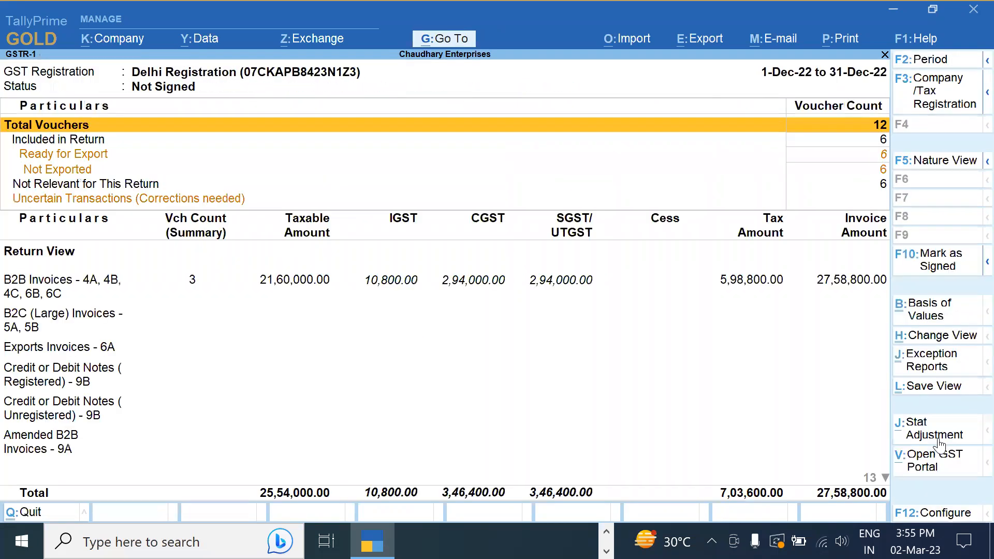
Recheck the B2B party details and the Delhi B2C (Small) summary at 5% and 28%
key(Down)
key(Down)
key(Down)
key(Down)
key(Down)
key(Down)
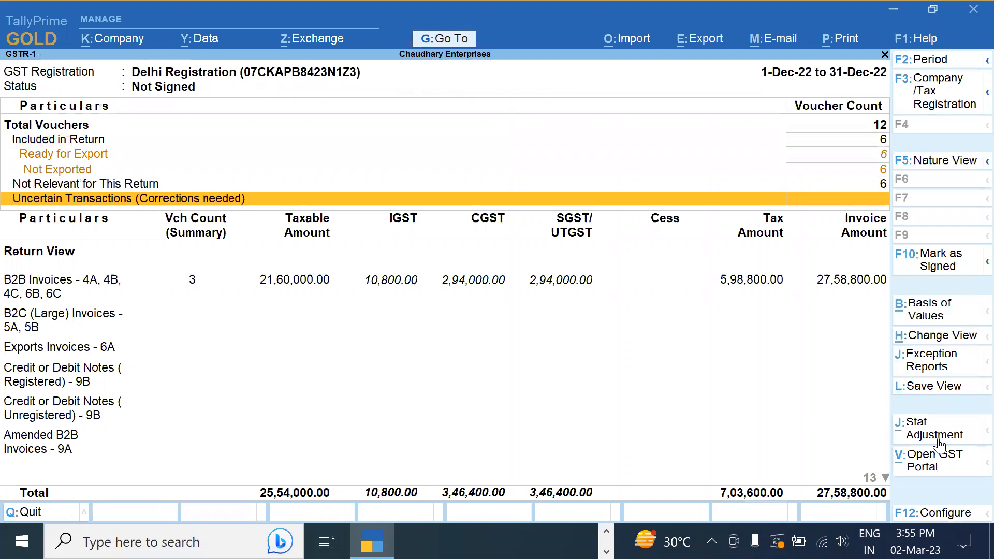
key(Return)
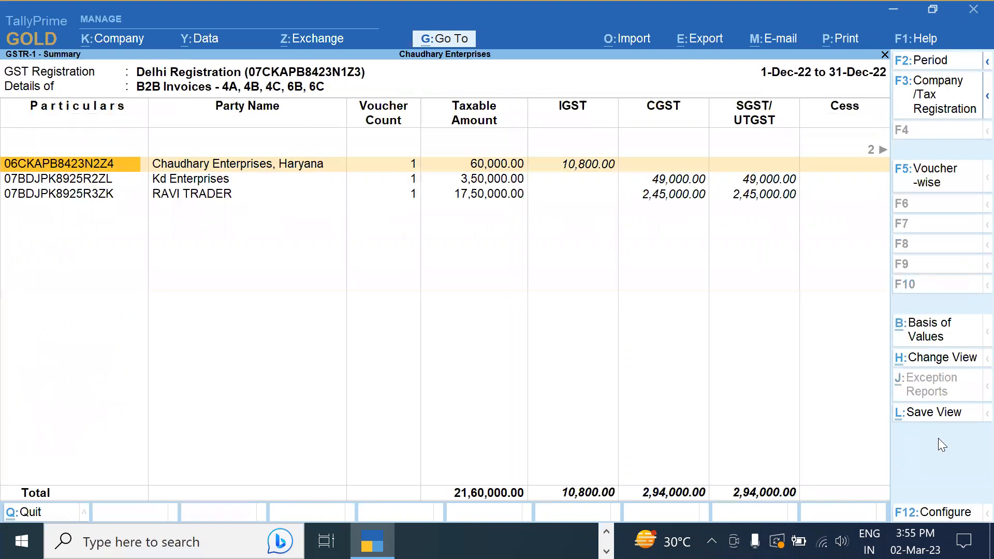
key(Escape)
key(Down)
key(Down)
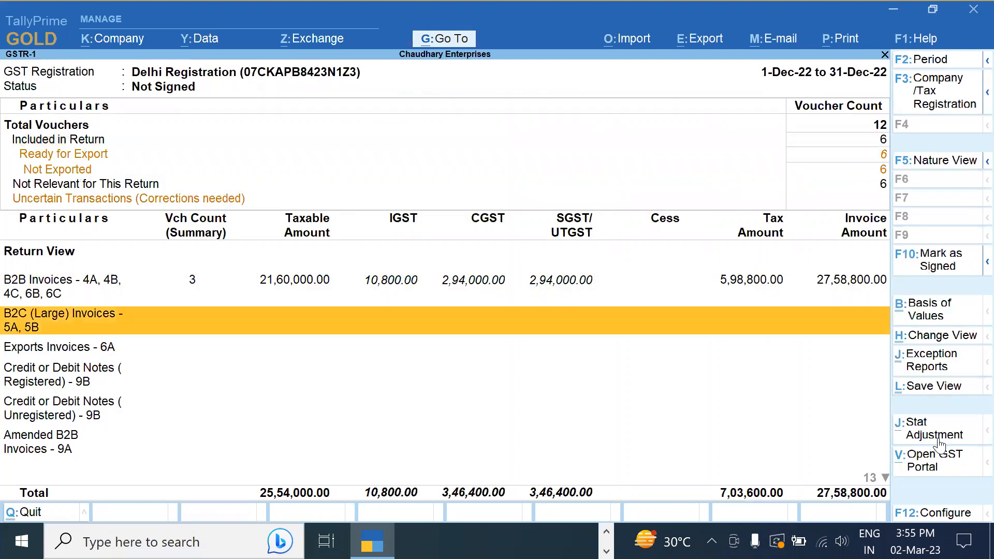
key(Down)
key(Down)
key(Down)
key(Down)
key(Down)
key(Down)
key(Down)
key(Down)
key(Down)
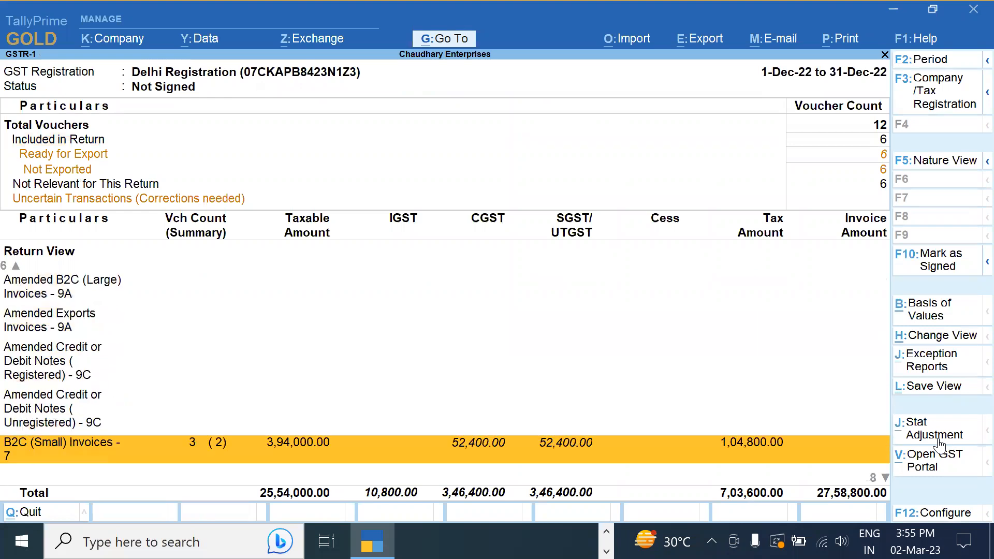
key(Up)
key(Return)
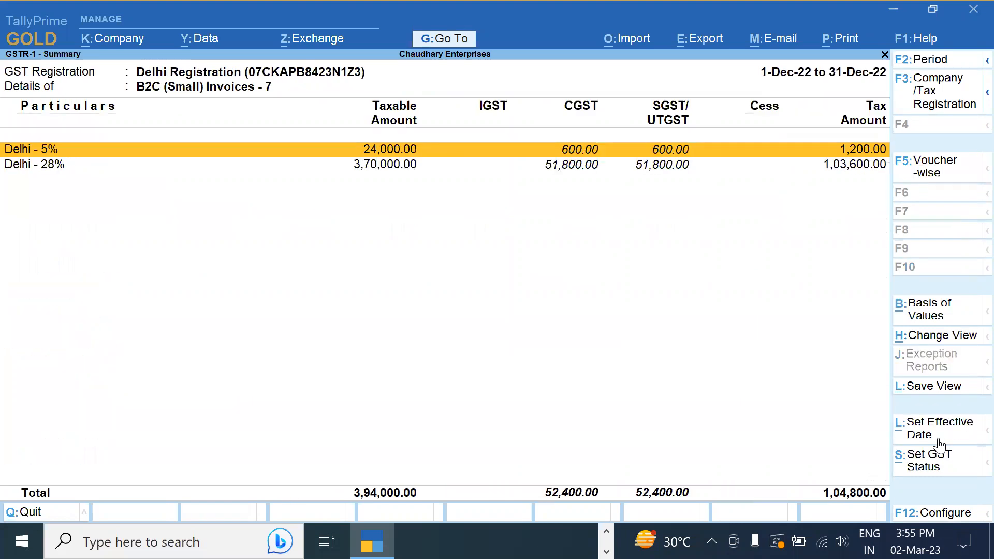
key(Down)
key(Up)
key(Return)
key(Escape)
key(Escape)
key(Down)
key(Down)
key(Down)
key(Down)
key(Down)
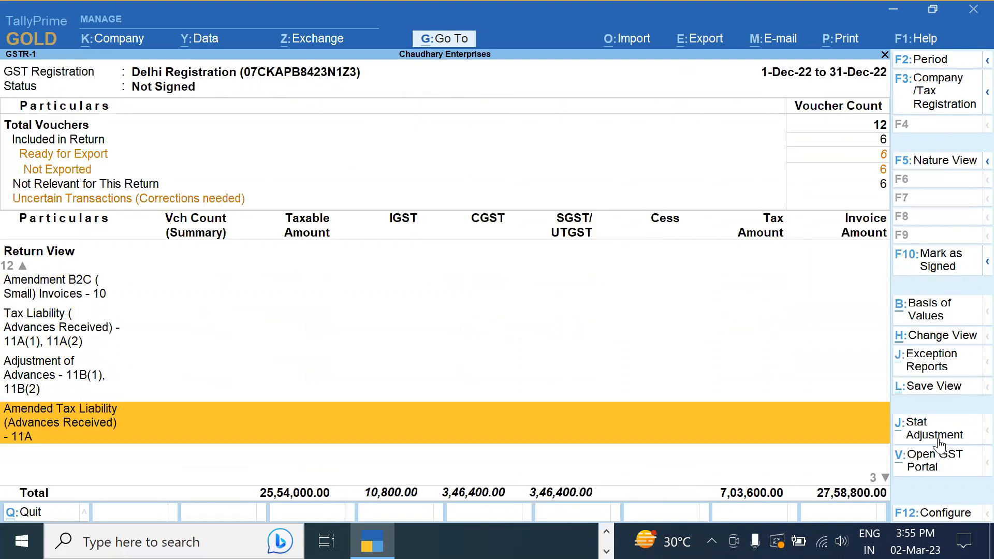
key(Down)
key(Down)
key(Down)
key(Up)
key(Up)
key(Up)
key(Up)
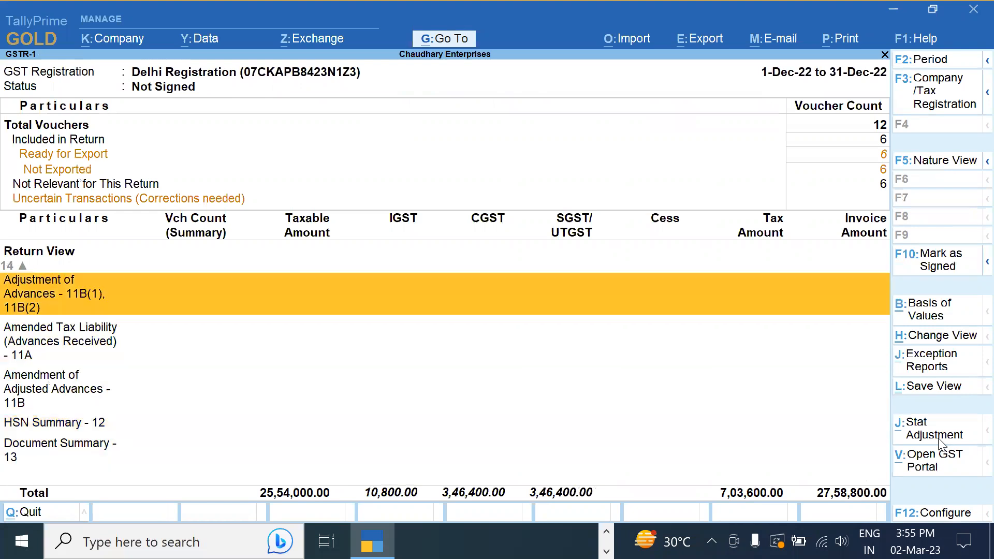
key(Up)
key(Up)
key(Up)
key(Up)
key(Up)
key(Up)
key(Up)
key(Up)
key(Up)
key(Up)
key(Up)
key(Up)
key(Up)
key(Up)
key(Up)
key(Up)
key(Down)
key(Down)
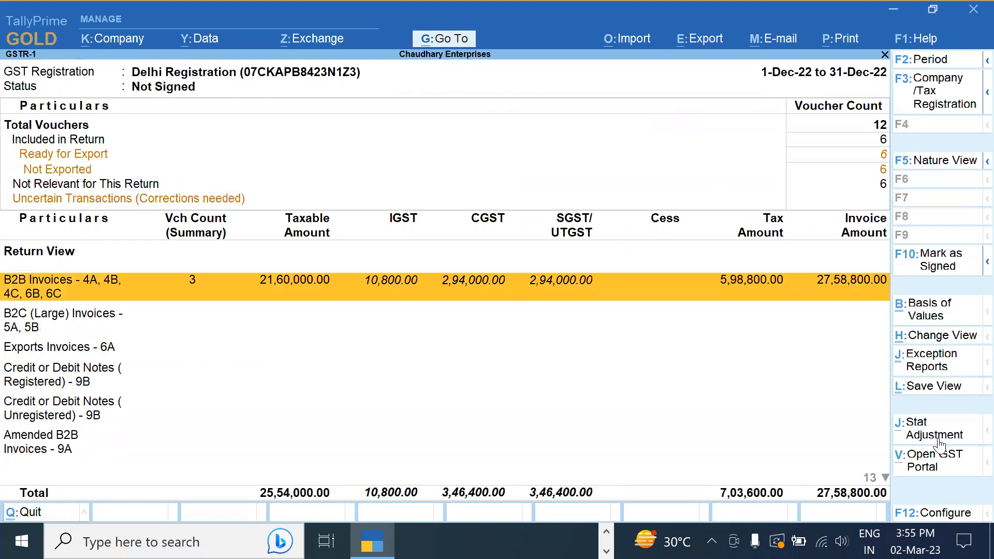
key(Return)
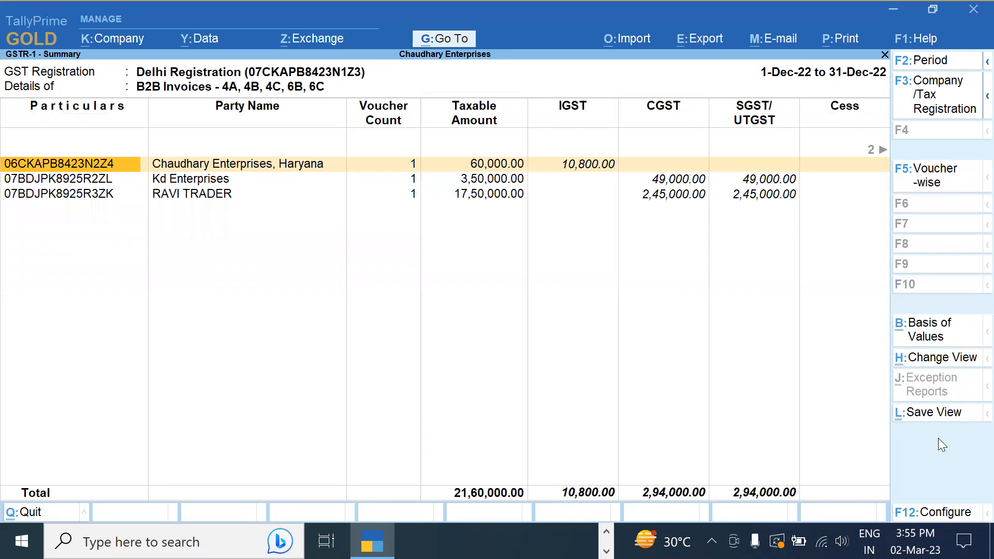
key(Right)
key(Right)
key(Right)
key(Right)
key(Right)
key(Right)
key(Right)
key(Right)
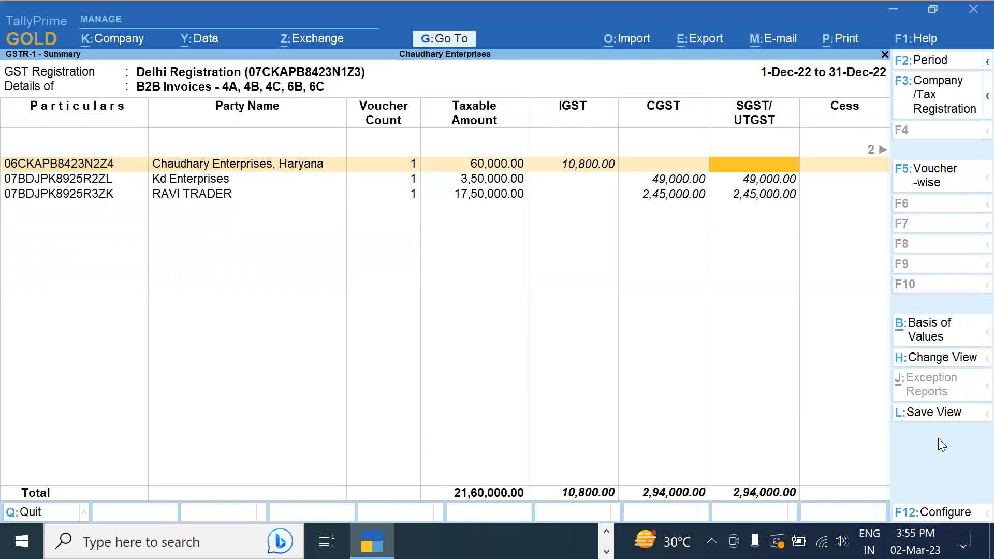
key(Left)
key(Left)
key(Left)
key(Left)
key(Left)
key(Left)
key(Left)
key(Left)
key(Left)
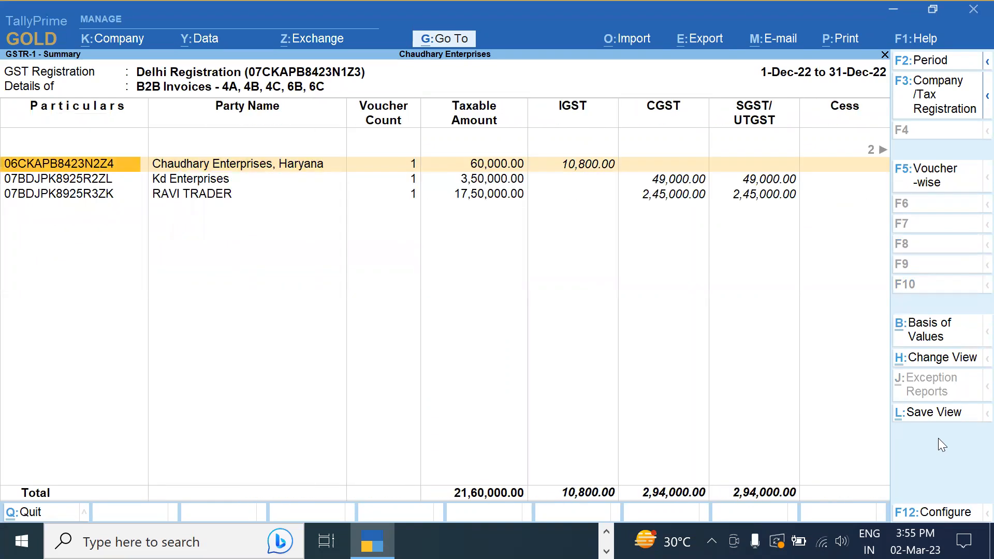
key(Escape)
key(Up)
key(Up)
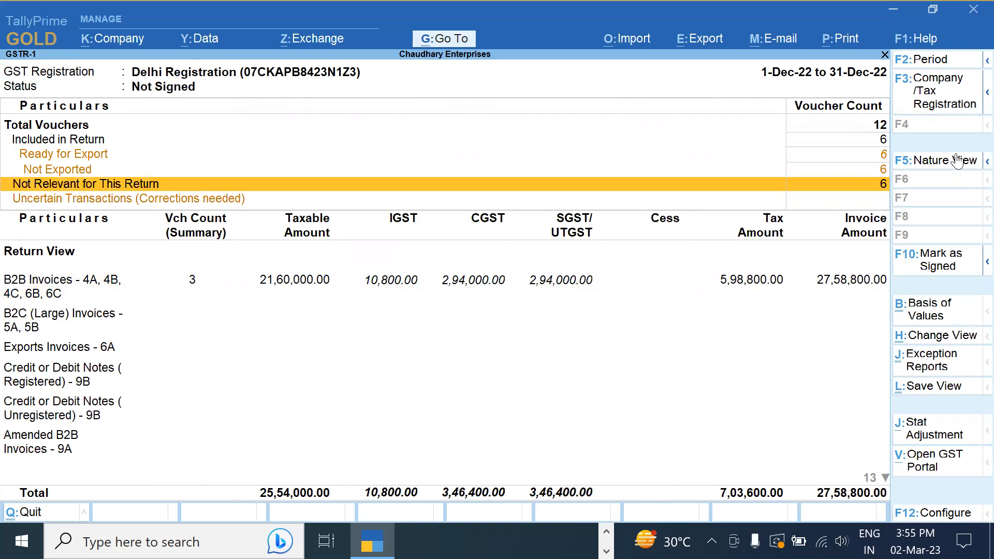
Switch GSTR-1 to Haryana Registration, review its single 11,20,000 B2B invoice, and close the report
click(931, 87)
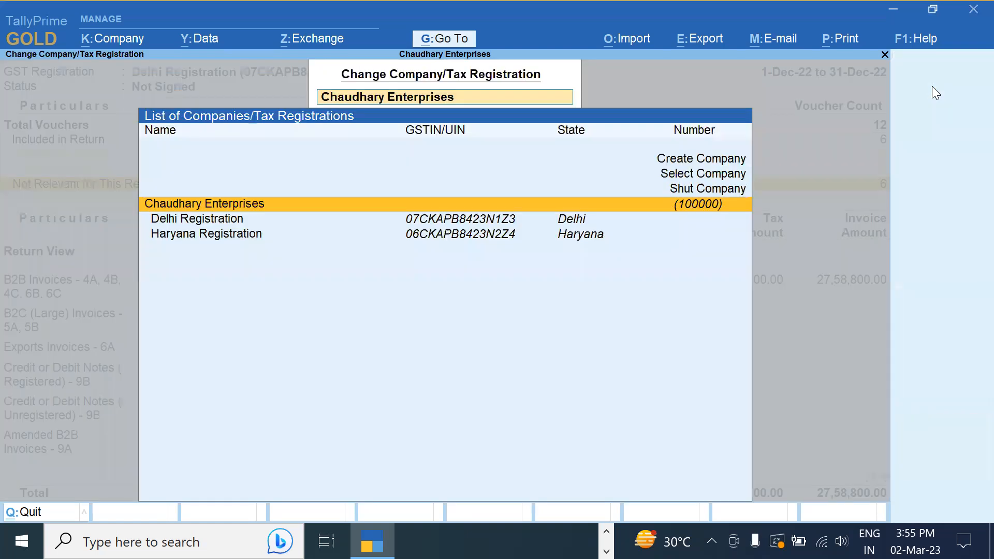
key(Down)
key(Down)
key(Return)
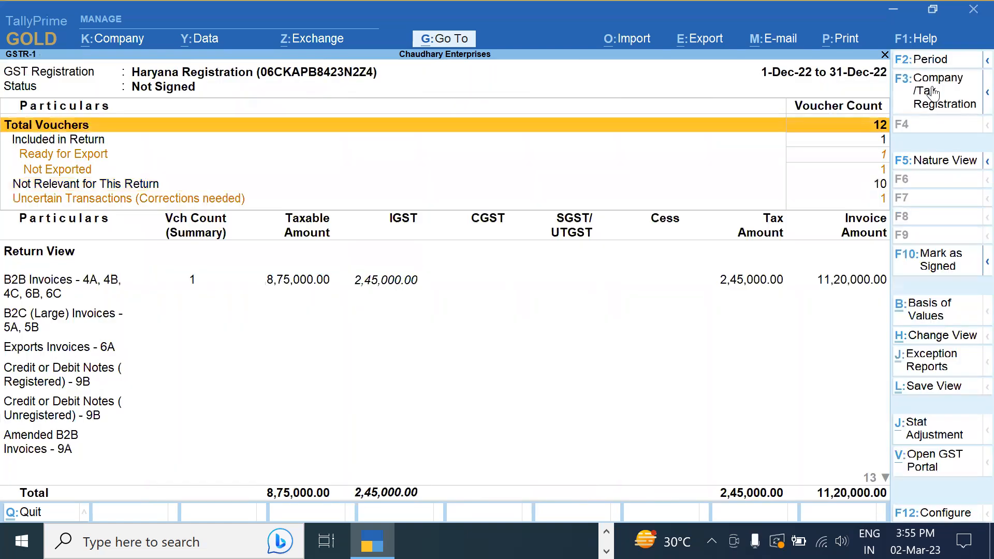
key(Down)
key(Down)
key(Down)
key(Down)
key(Down)
key(Down)
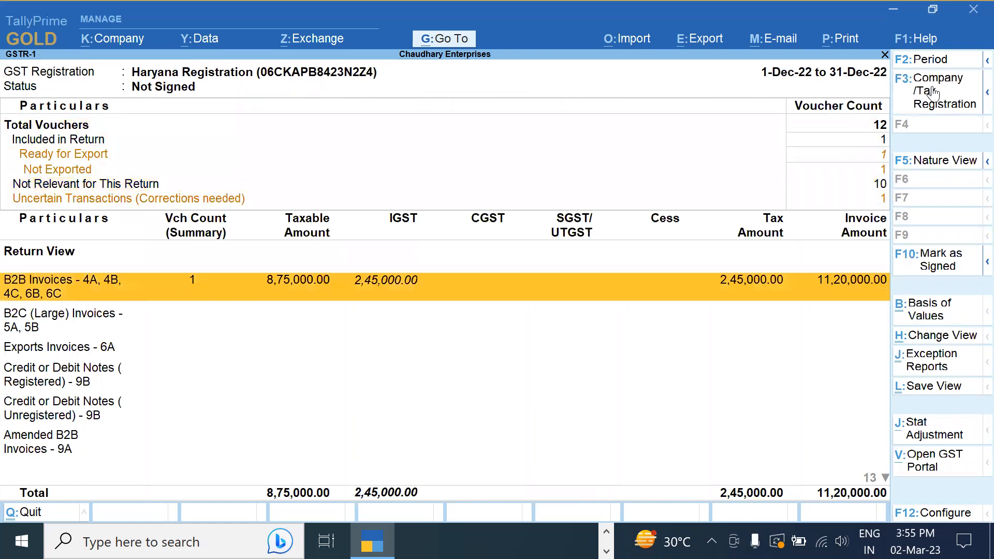
key(Return)
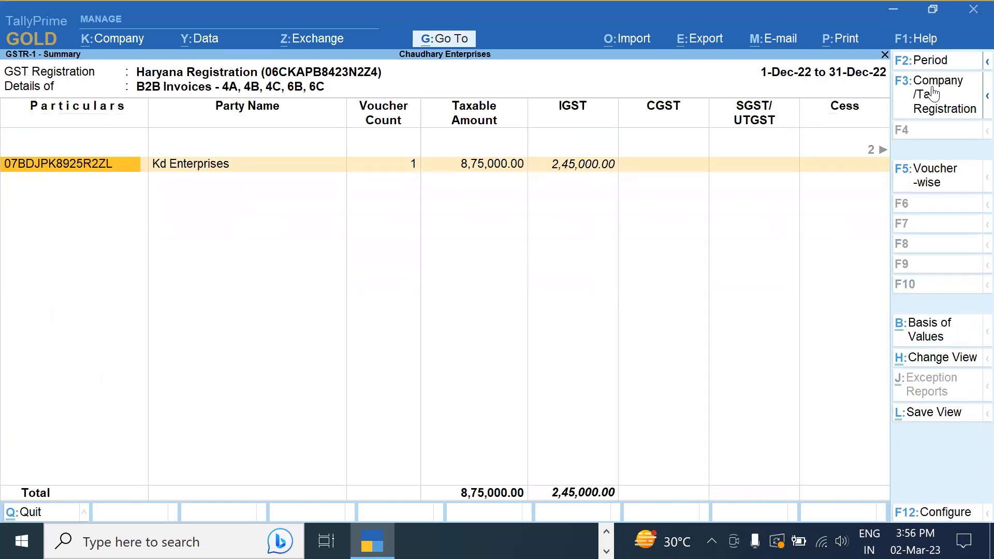
key(Escape)
key(Escape)
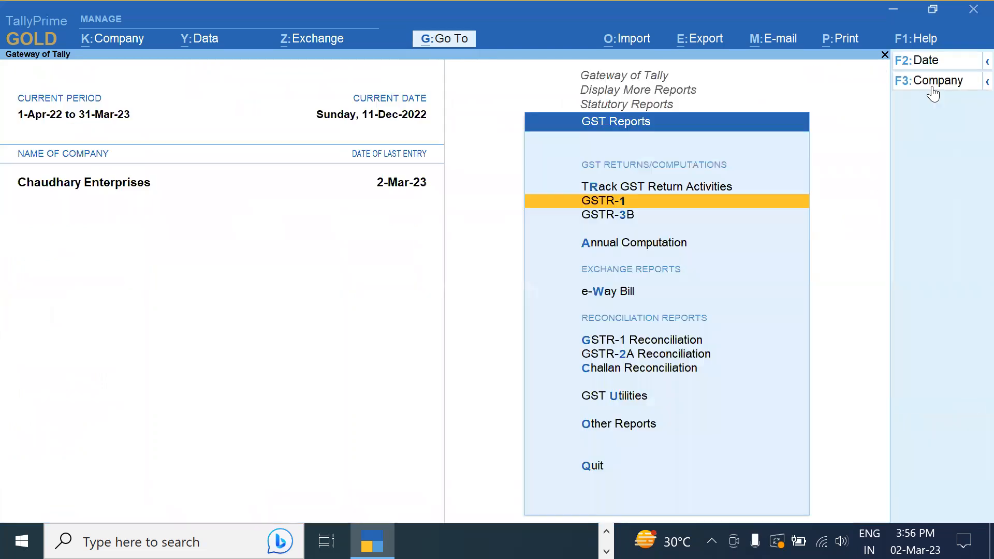
Delete the Ravi Enterprises sales voucher via the Day Book and start Sales voucher DL/0010/22-23
key(Down)
key(Escape)
key(Escape)
key(Escape)
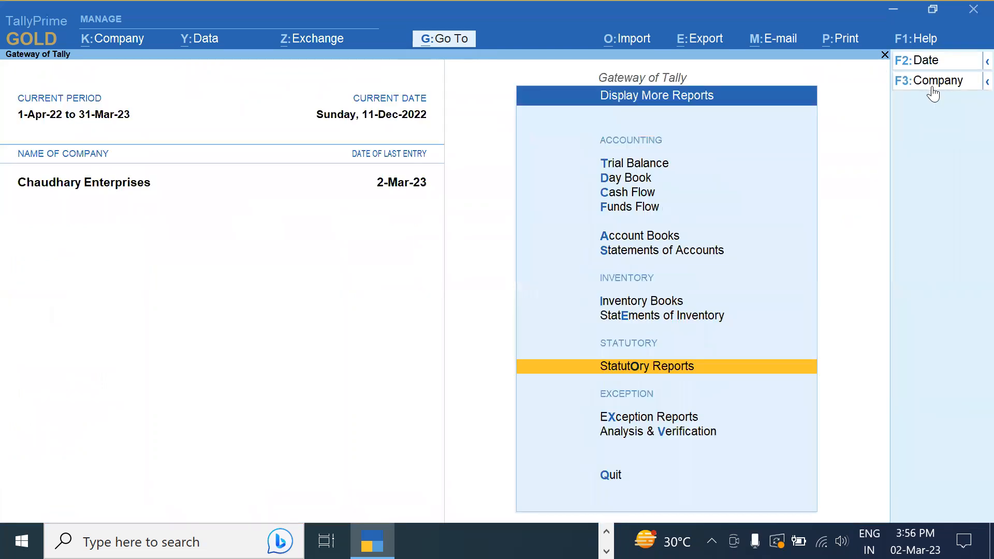
key(Up)
key(Up)
key(Up)
key(Up)
key(Up)
key(Up)
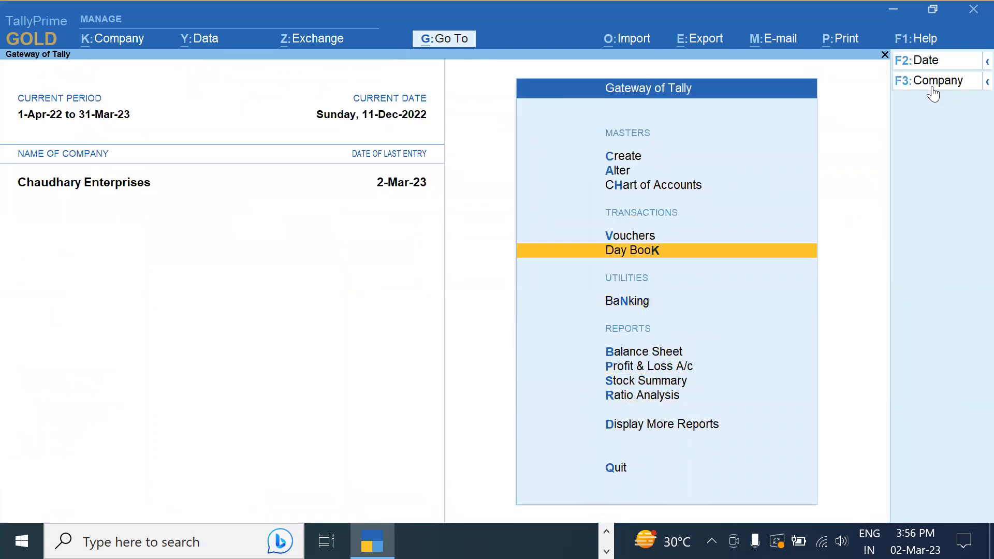
key(Return)
key(Return)
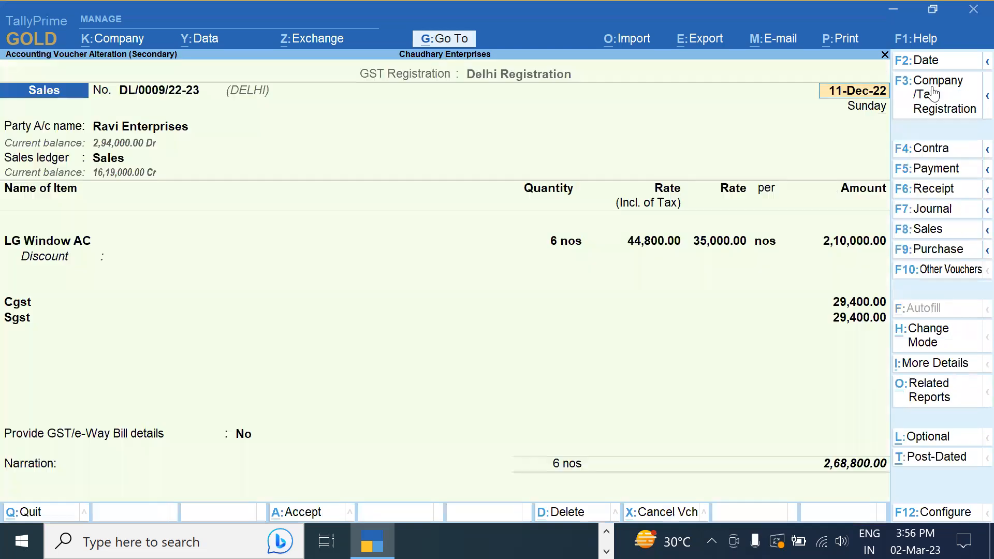
key(alt+d)
key(y)
key(Escape)
key(Up)
key(Return)
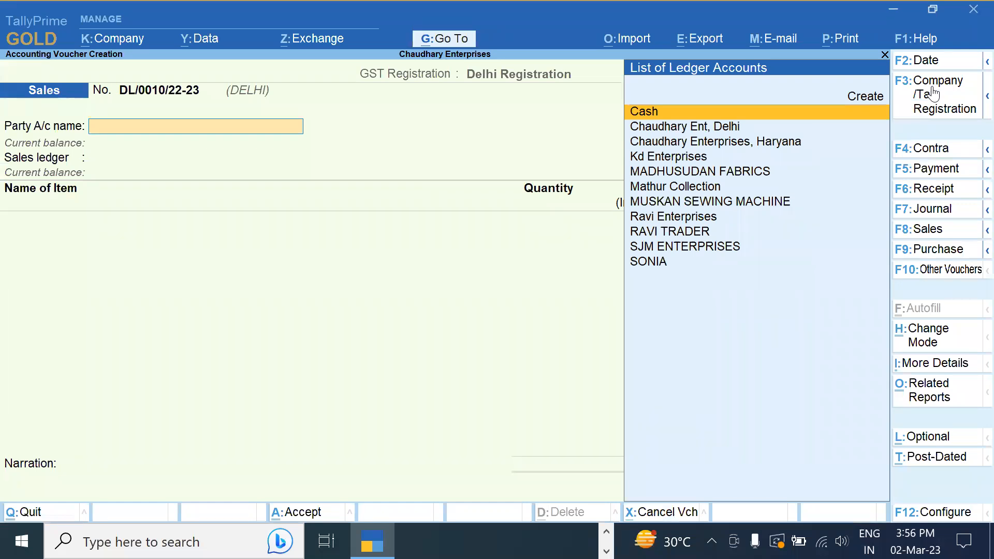
Keep the voucher date and select Ravi Enterprises with Sales as the sales ledger
key(F2)
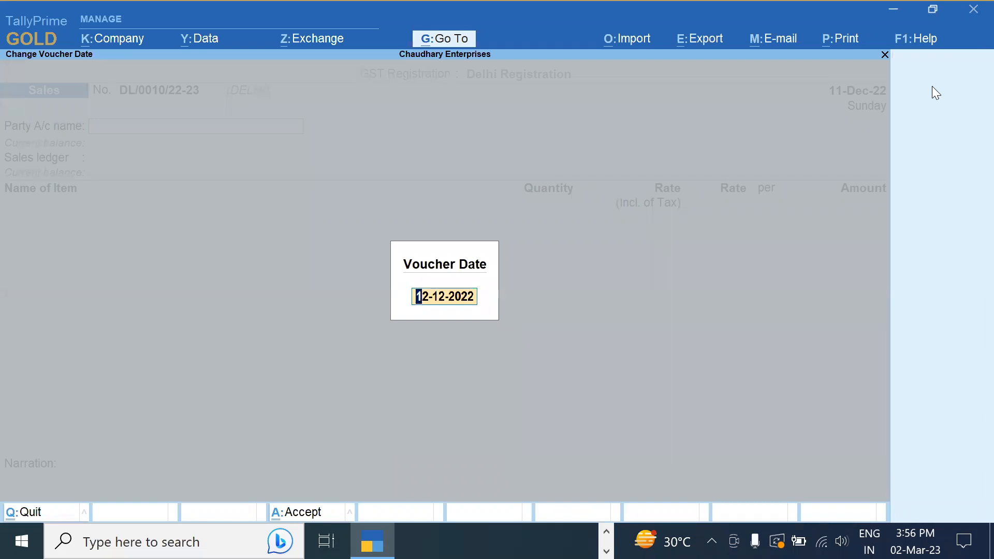
key(Return)
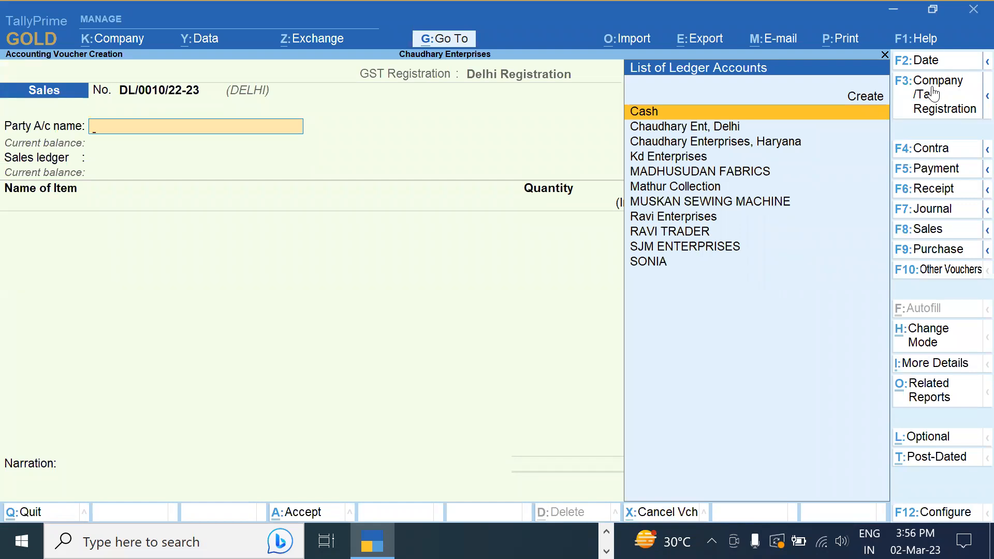
key(Down)
key(Down)
key(Down)
key(Down)
key(Down)
key(Down)
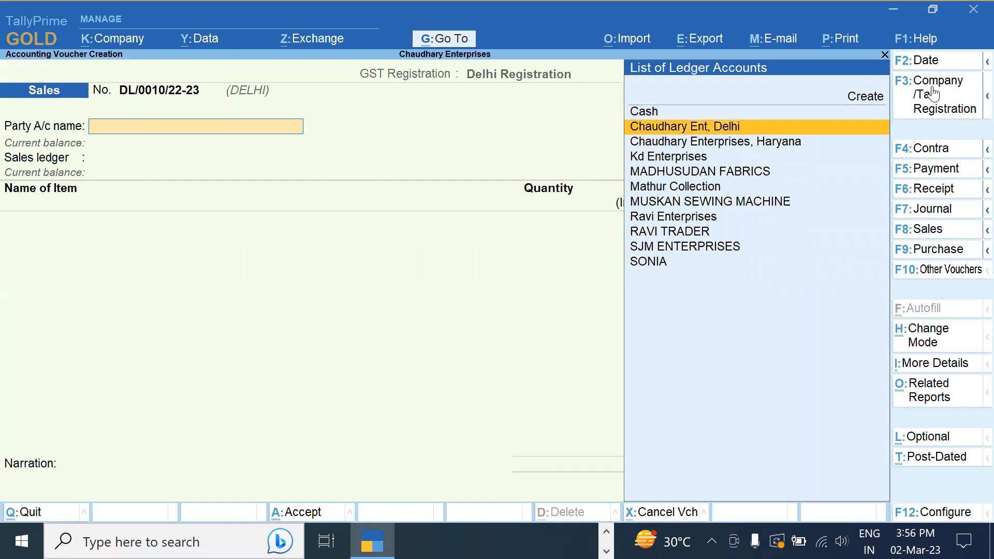
click(931, 93)
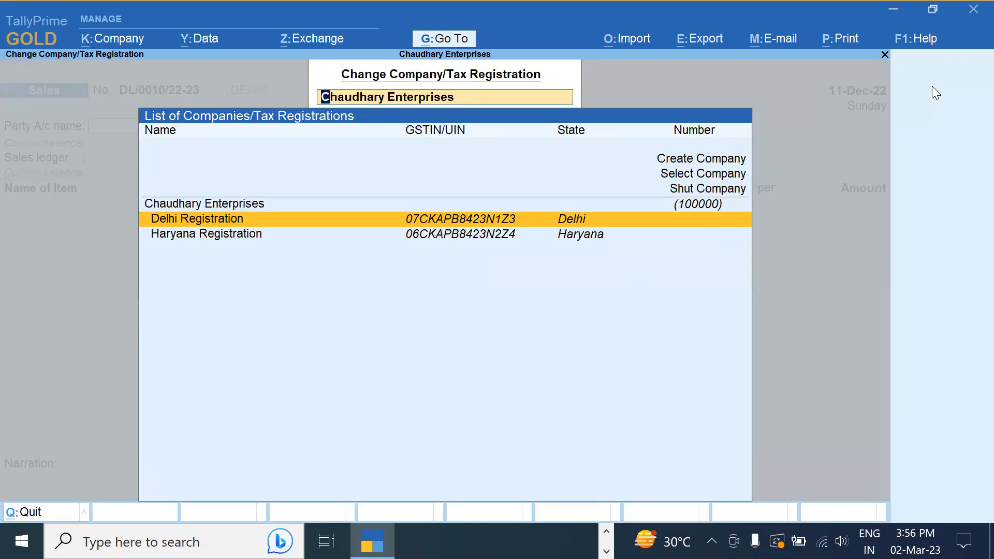
key(Escape)
key(Escape)
key(Down)
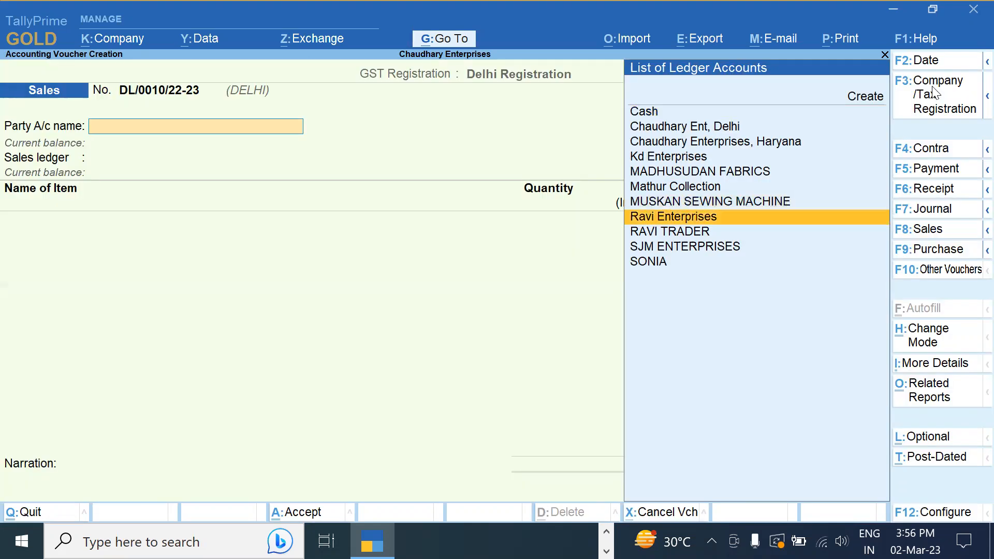
key(Return)
key(ctrl+a)
key(ctrl+a)
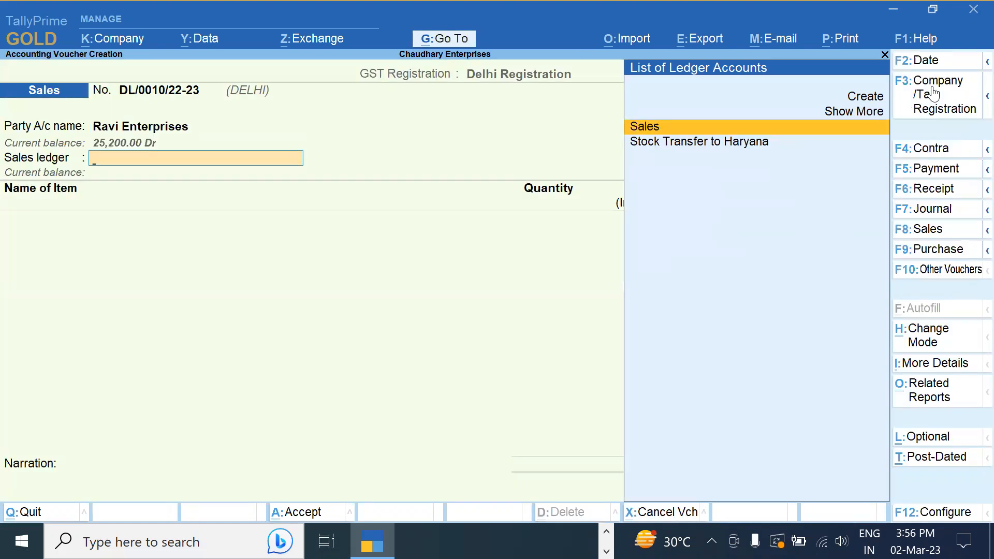
key(Return)
Add 6 LG Window AC at 35,000, accepting GST rate details from the masters
key(Down)
key(Down)
key(Down)
key(Down)
key(Escape)
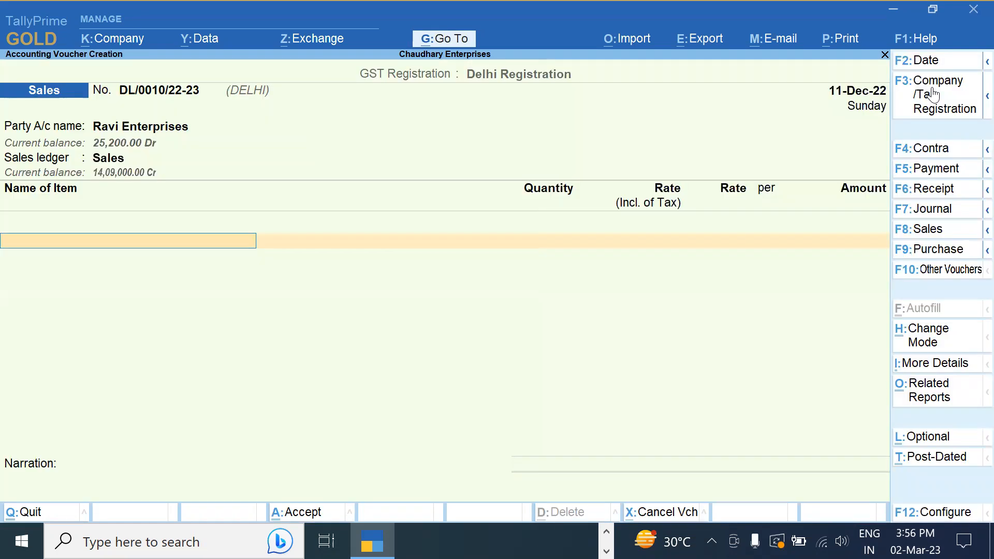
key(Down)
key(Down)
key(Down)
key(Down)
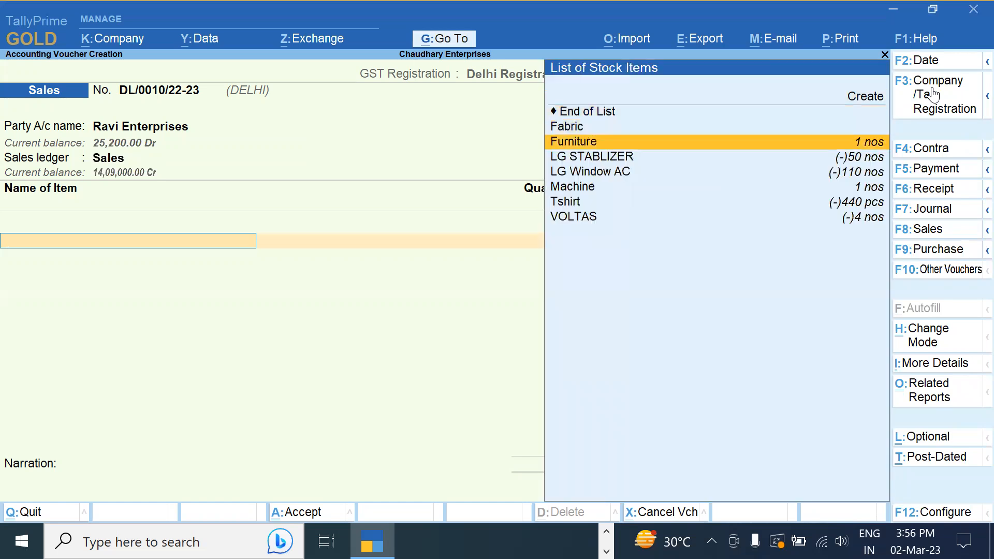
key(Return)
text(6 nos)
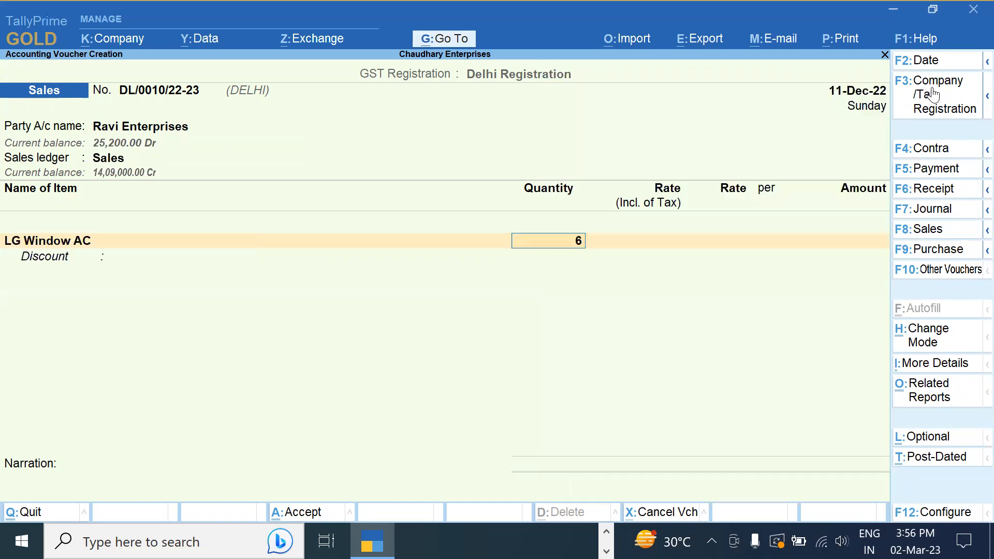
key(Return)
key(Return)
key(Return)
key(Return)
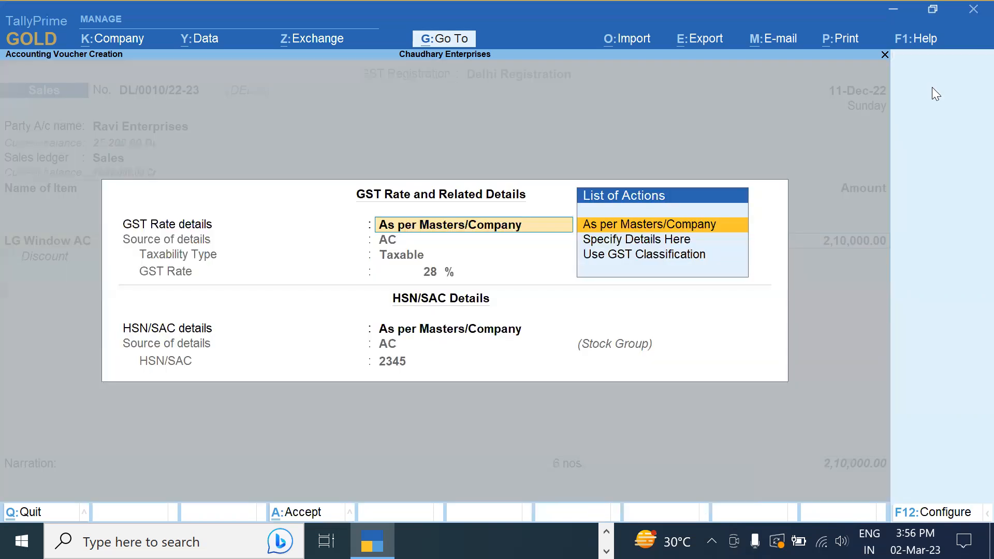
key(Return)
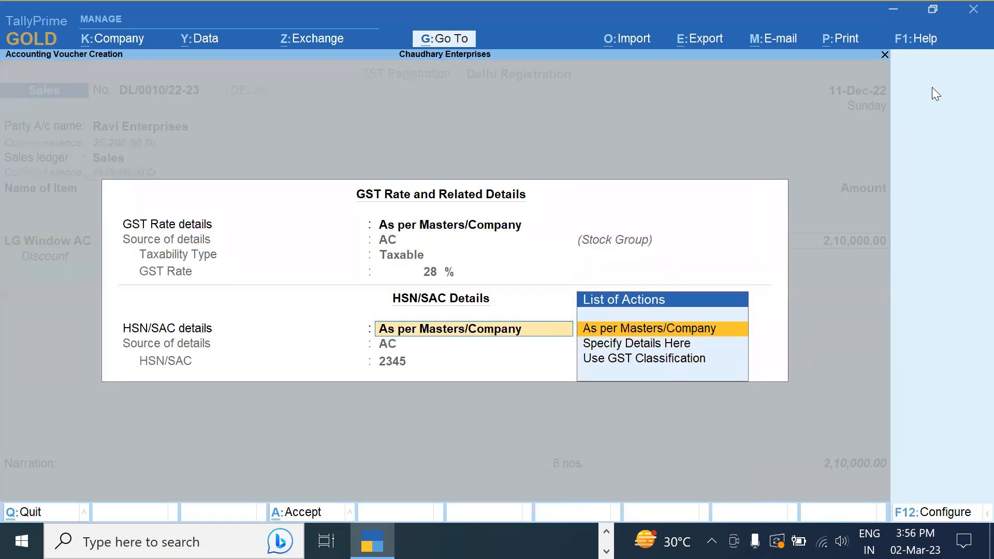
key(Return)
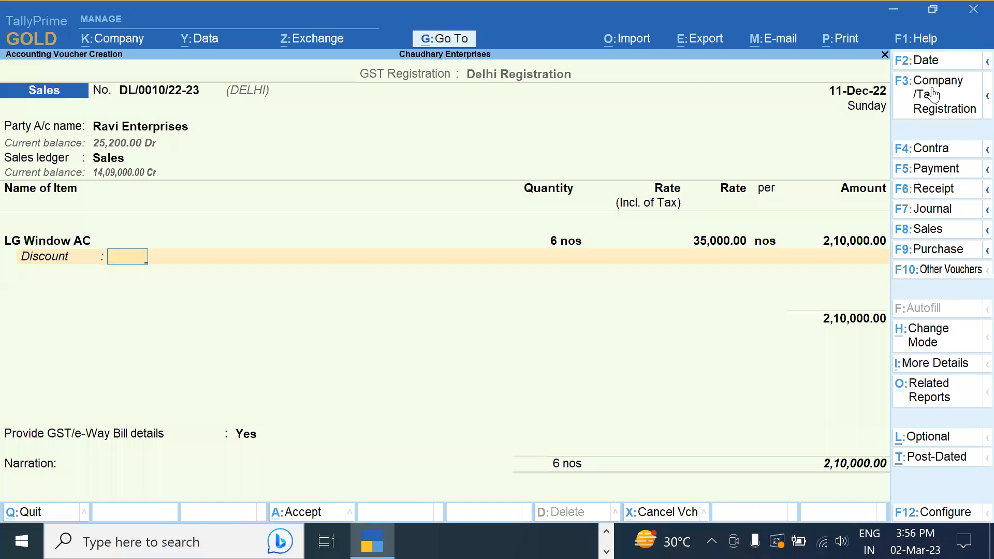
key(Return)
key(Return)
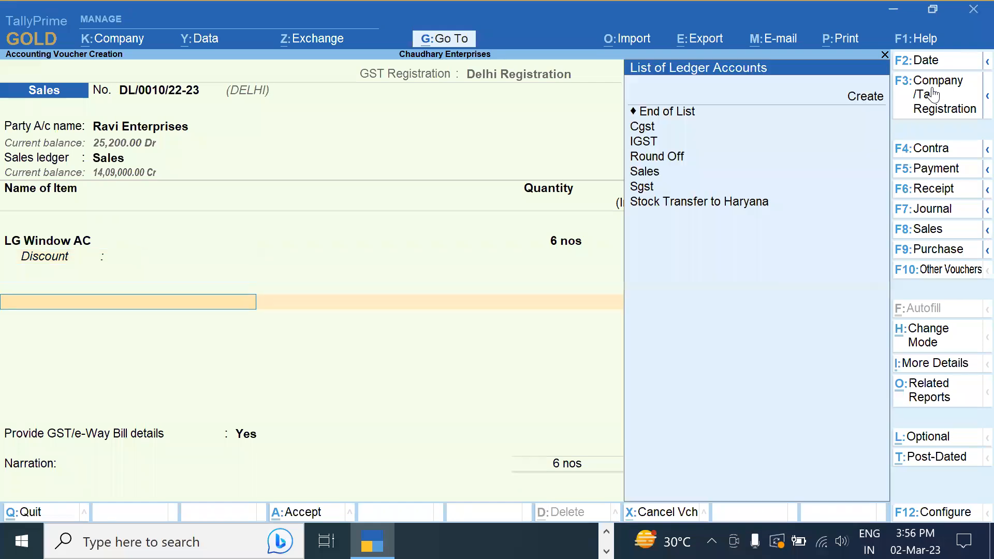
Add Cgst and Sgst of 29,400 each and set e-Way Bill details to No
key(Down)
key(Down)
key(Down)
key(Up)
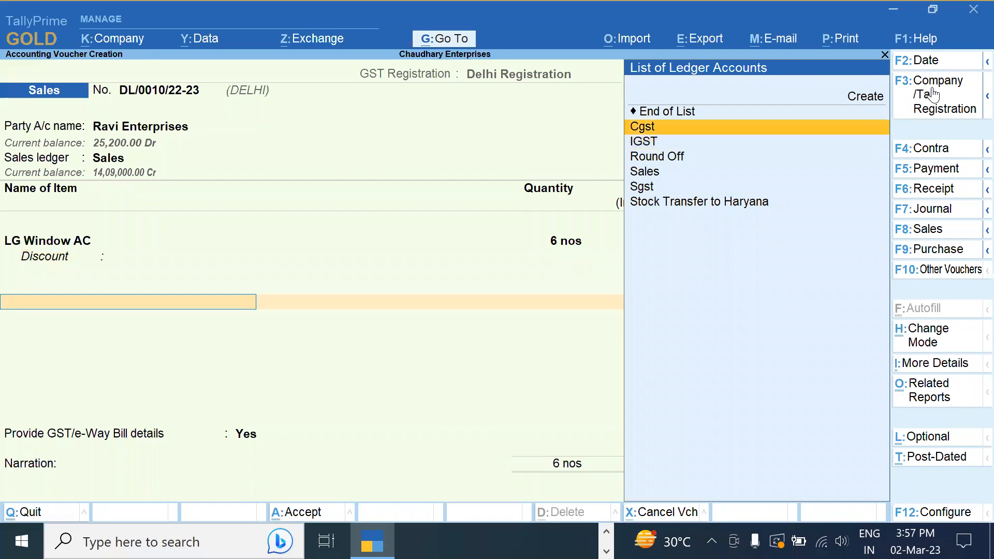
key(Return)
key(Return)
text(Sg)
key(Return)
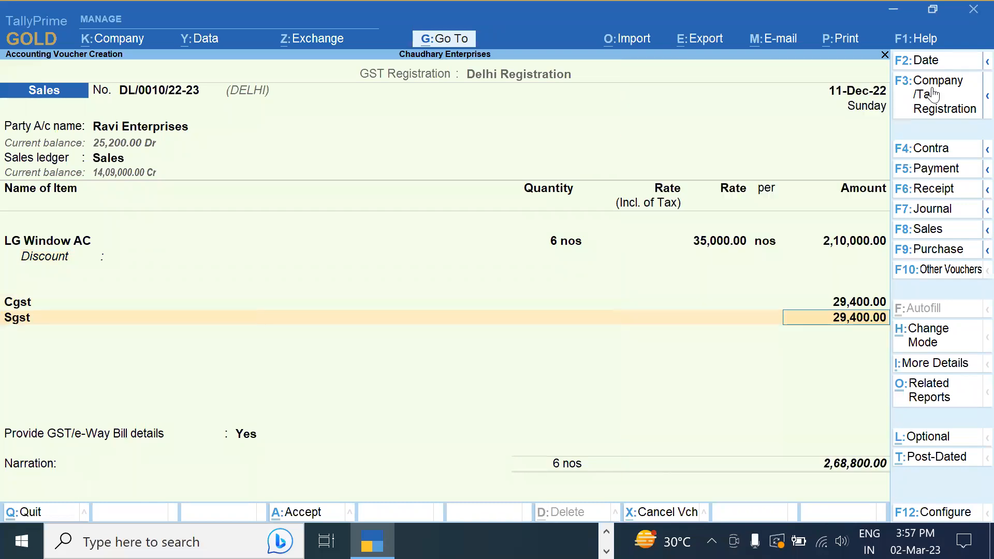
key(Return)
key(Return)
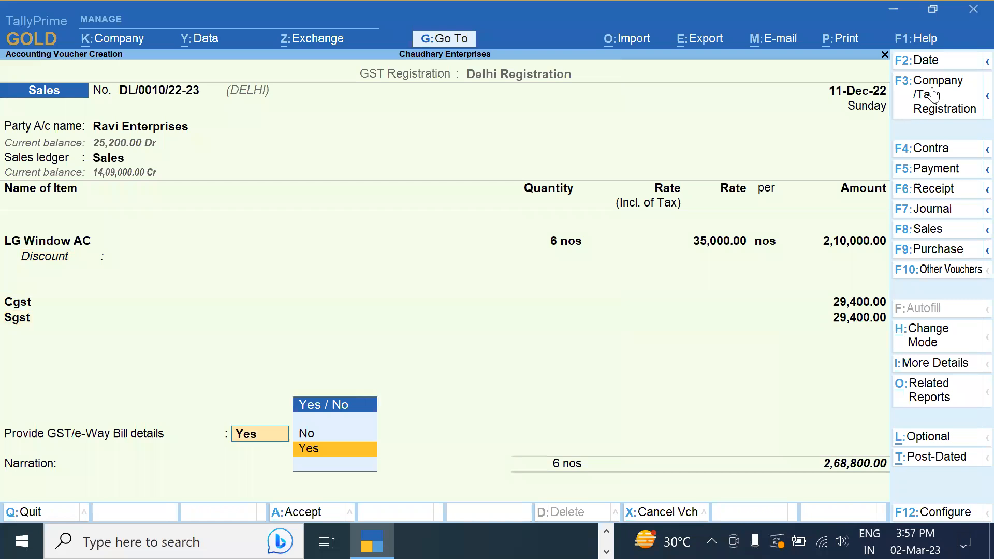
key(Up)
key(Return)
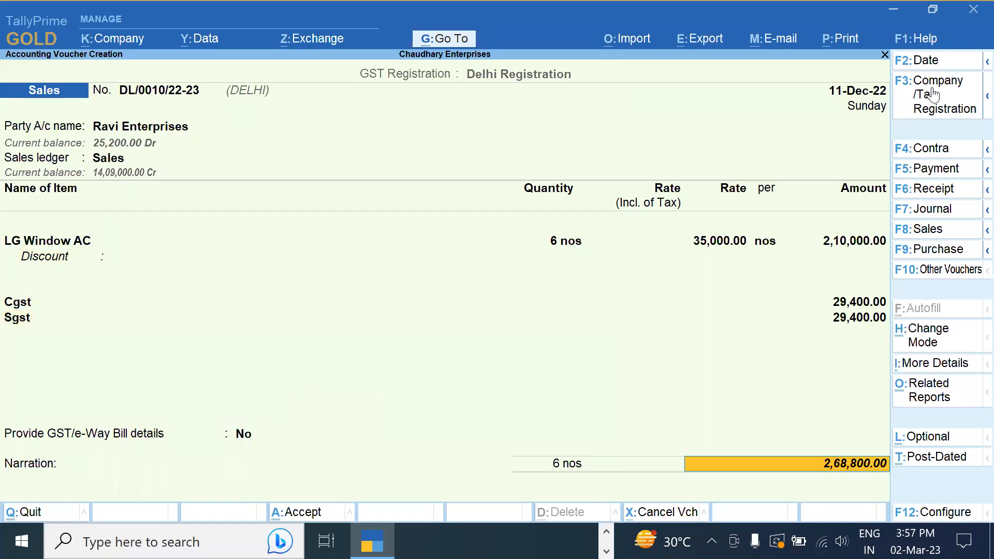
Accept Ravi Enterprises' party details and save the 2,68,800.00 LG Window AC invoice DL/0010
click(119, 129)
key(Return)
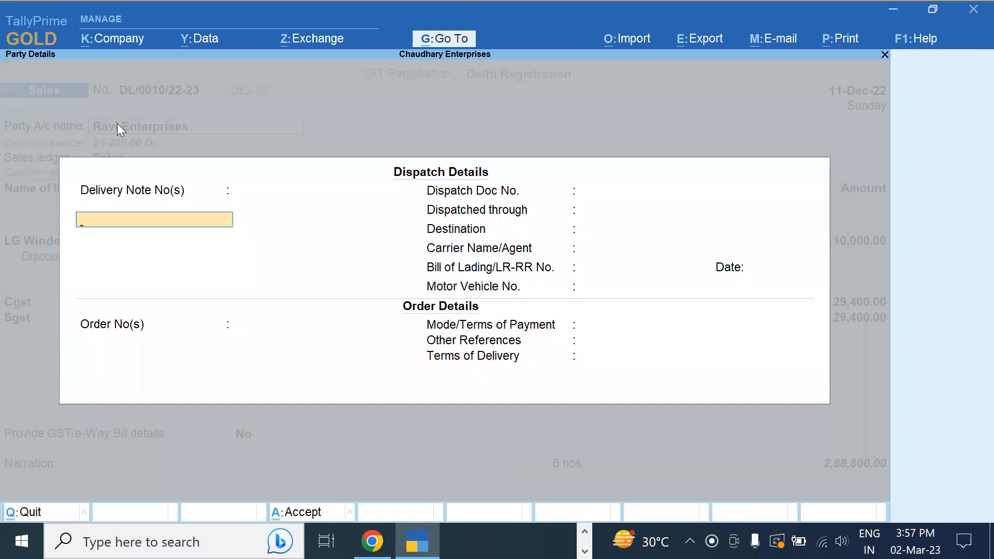
key(Escape)
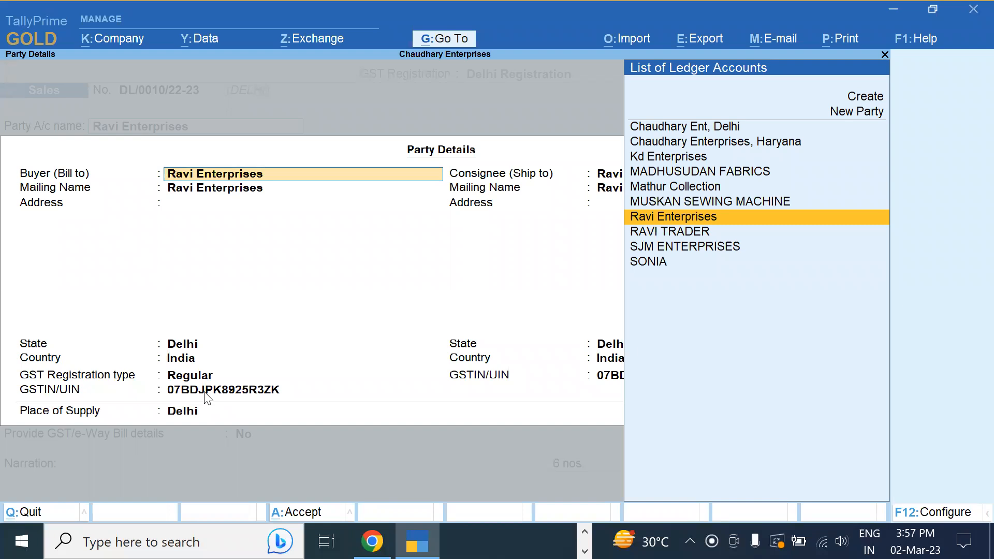
key(ctrl+a)
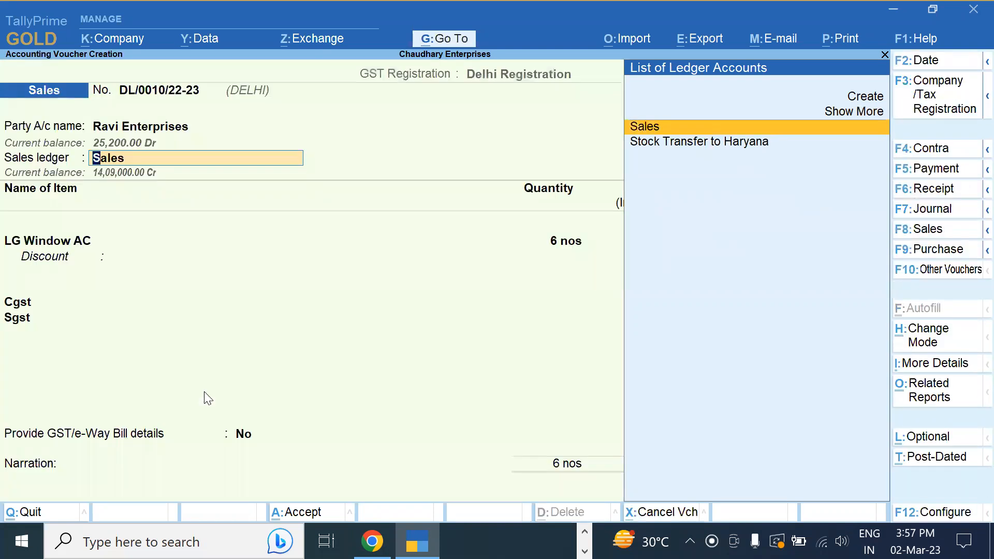
key(ctrl+a)
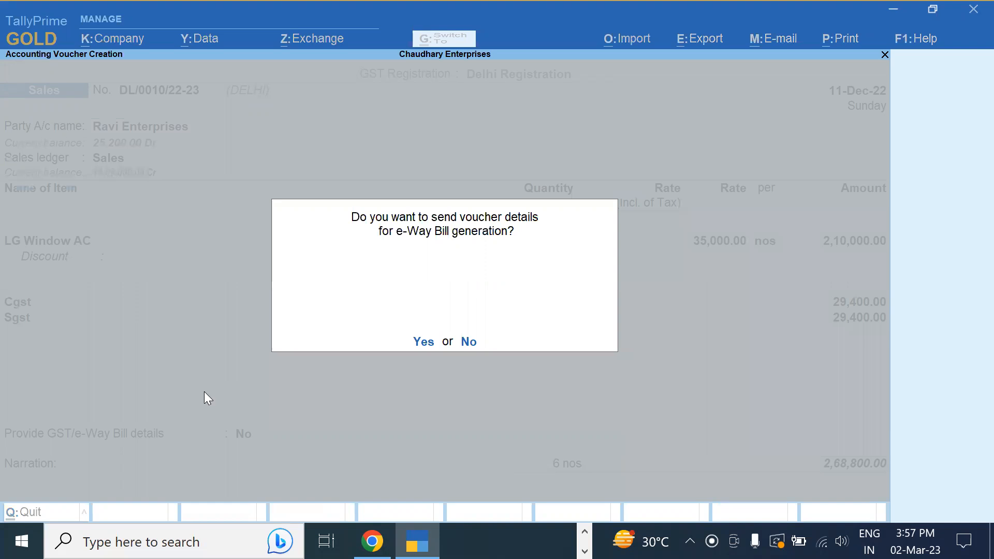
Answer No to the e-Way Bill prompt and quit the new blank voucher DL/0011
key(n)
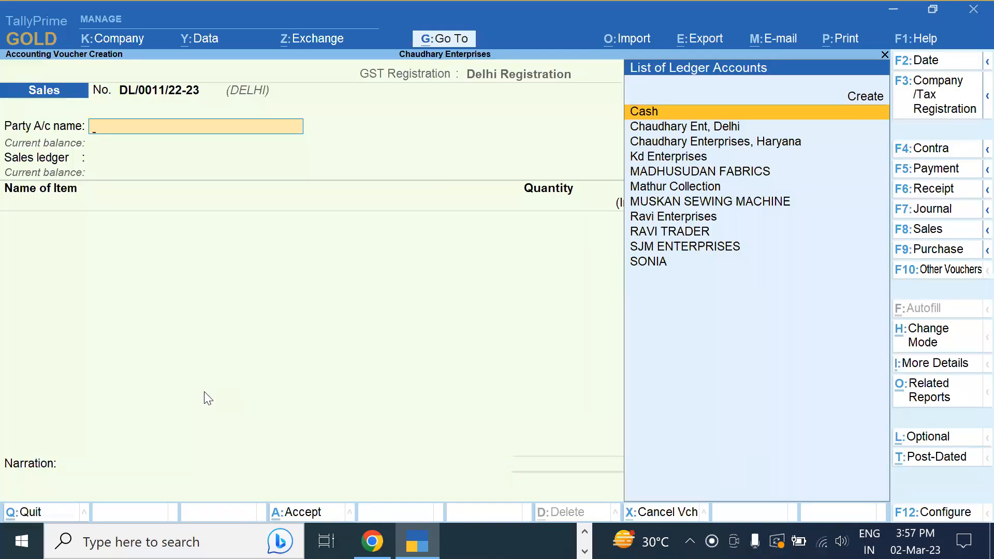
key(Escape)
key(y)
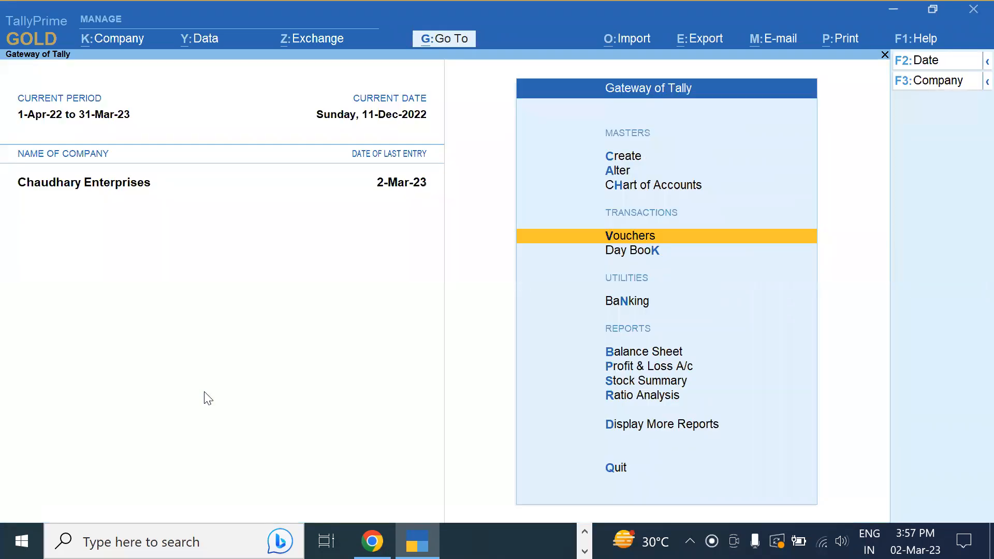
Browse Display More Reports, then use Go To with 'Gstr' to highlight GSTR-1
key(Down)
key(Down)
key(Down)
key(Down)
key(Down)
key(Down)
key(Down)
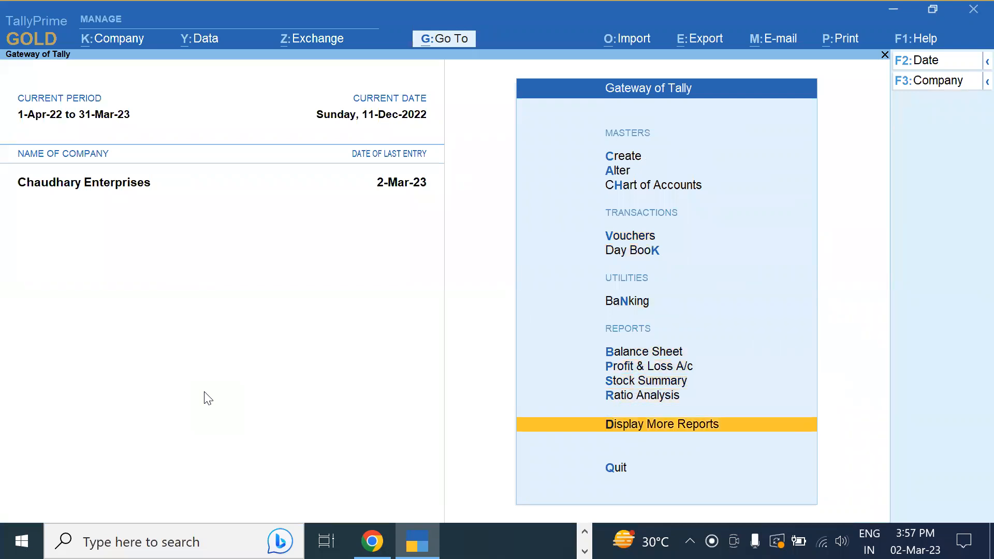
key(Return)
key(Escape)
click(460, 37)
text(Gstr)
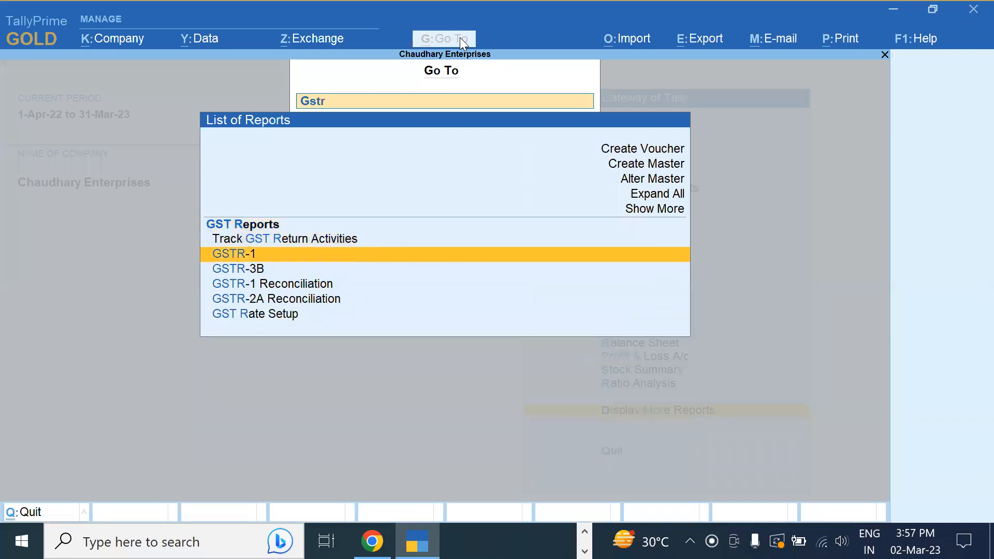
key(Down)
key(Down)
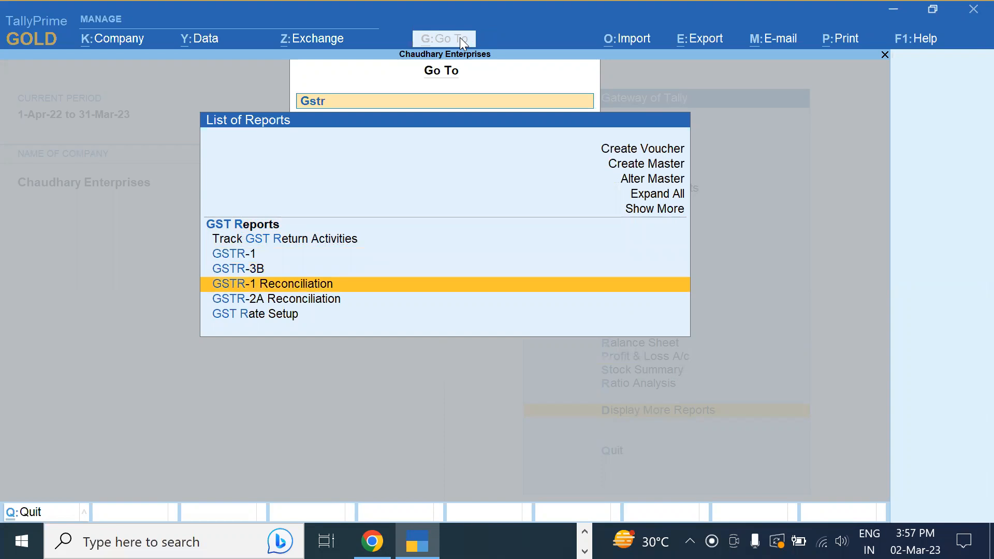
key(Up)
key(Up)
Open GSTR-1 for the period 1-12-2022 to 31-12-2022
key(Return)
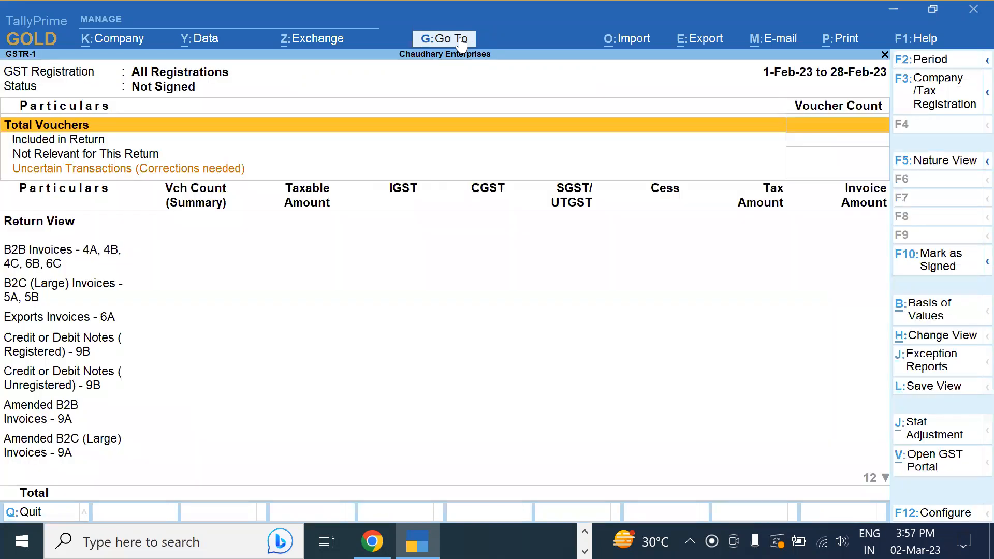
key(F2)
text(1 1)
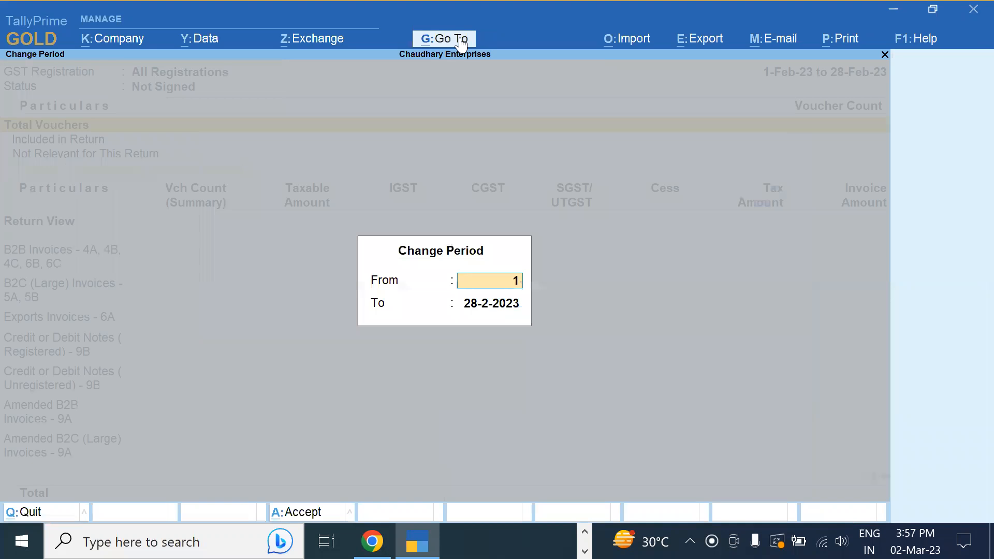
text(2)
key(Return)
text(31 12)
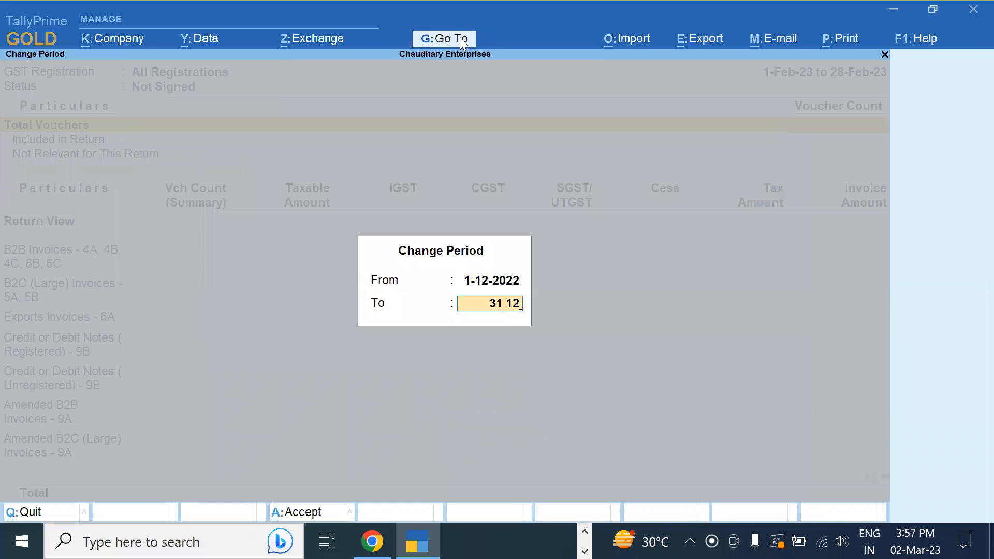
key(Return)
Review the 5 December B2B invoices worth 41,47,600 party by party
key(Down)
key(Down)
key(Down)
key(Down)
key(Down)
key(Down)
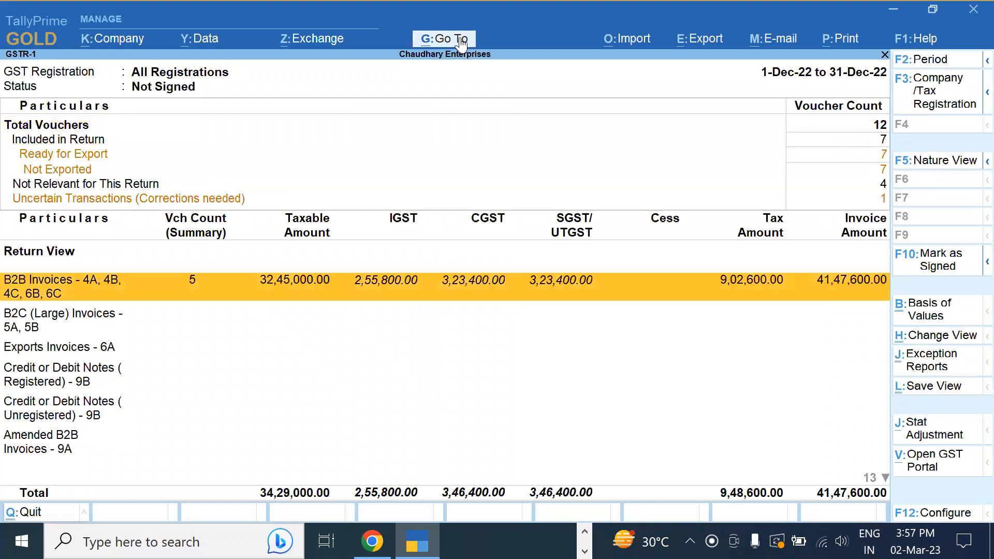
key(Return)
key(Down)
key(Down)
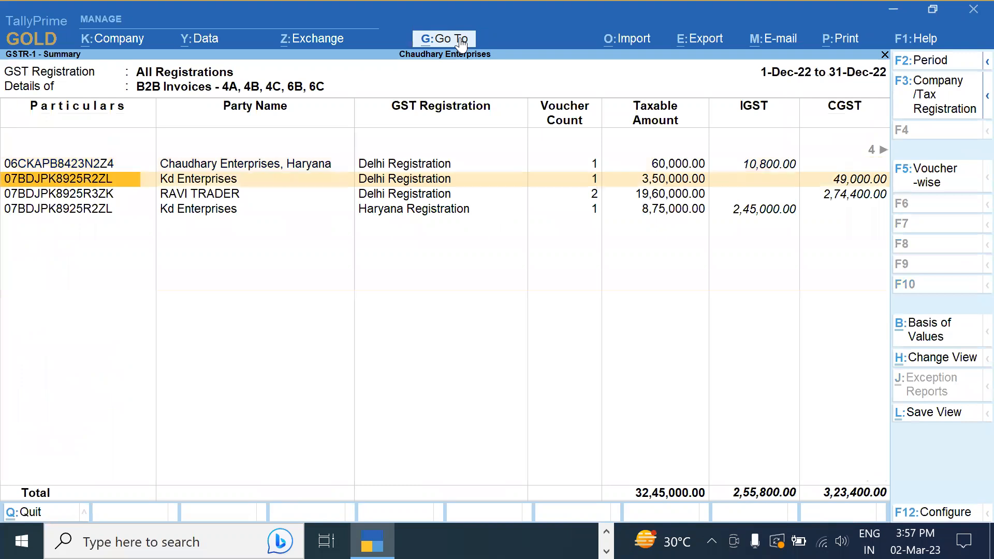
key(Down)
key(Up)
key(Up)
key(Escape)
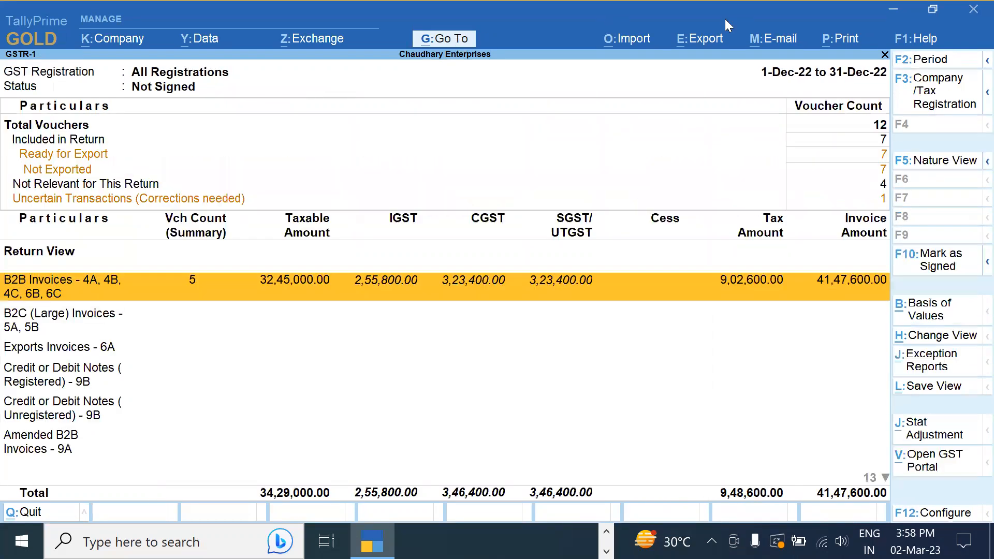
click(933, 97)
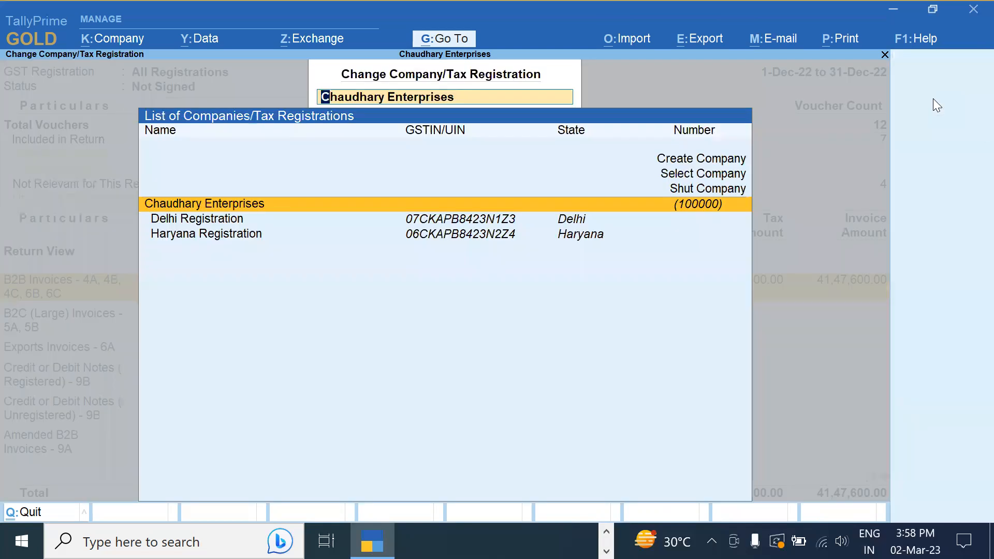
Limit GSTR-1 to Delhi Registration and check its 4 B2B invoices worth 30,27,600 by party
key(Down)
key(Return)
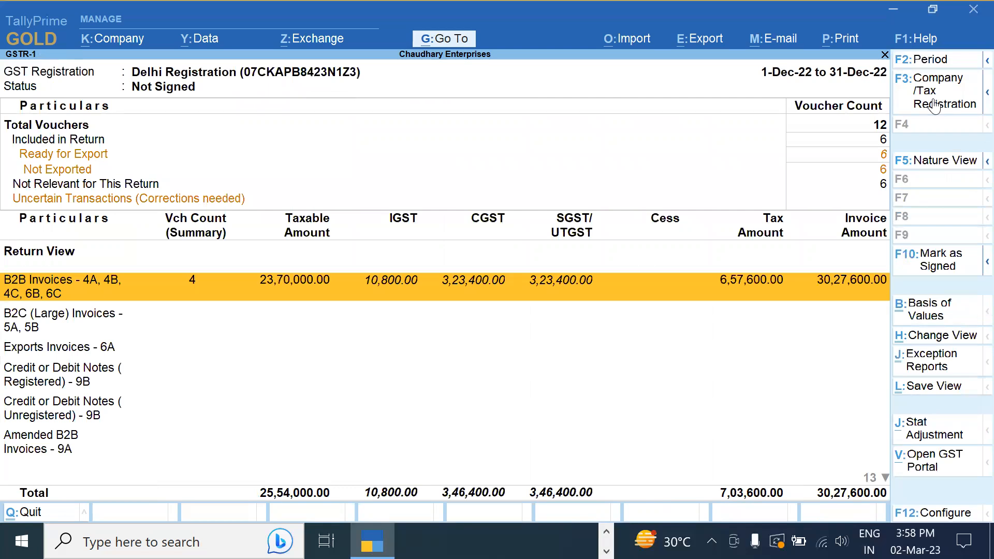
key(Return)
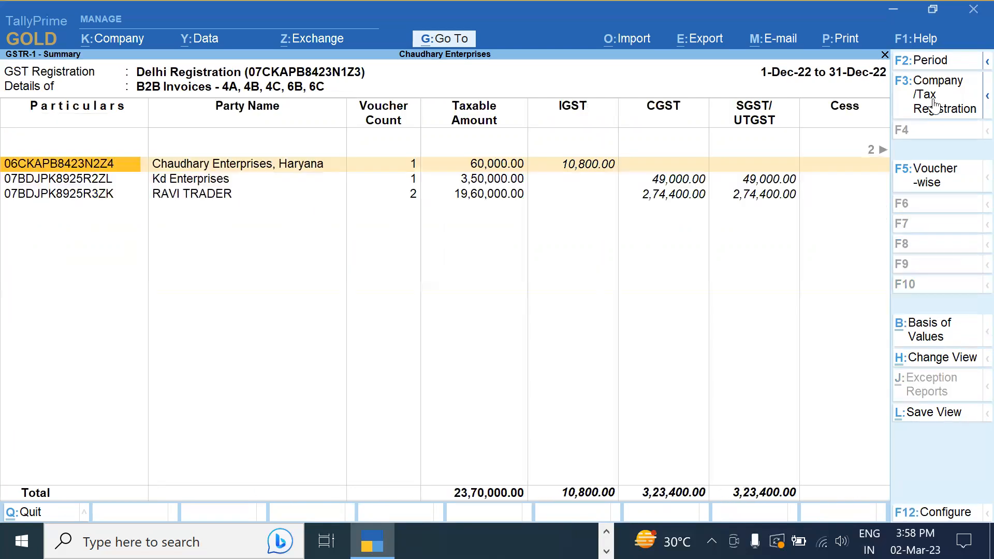
key(Escape)
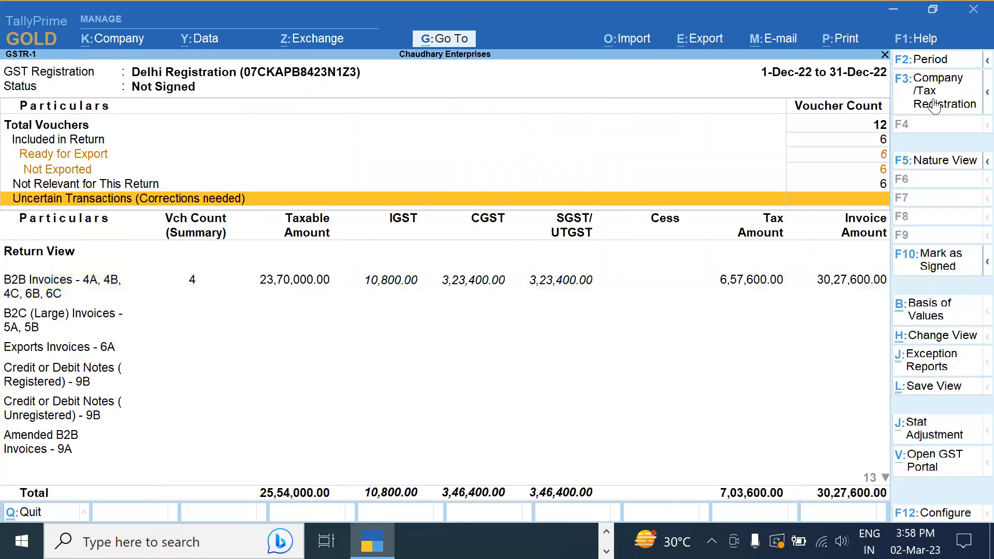
key(Up)
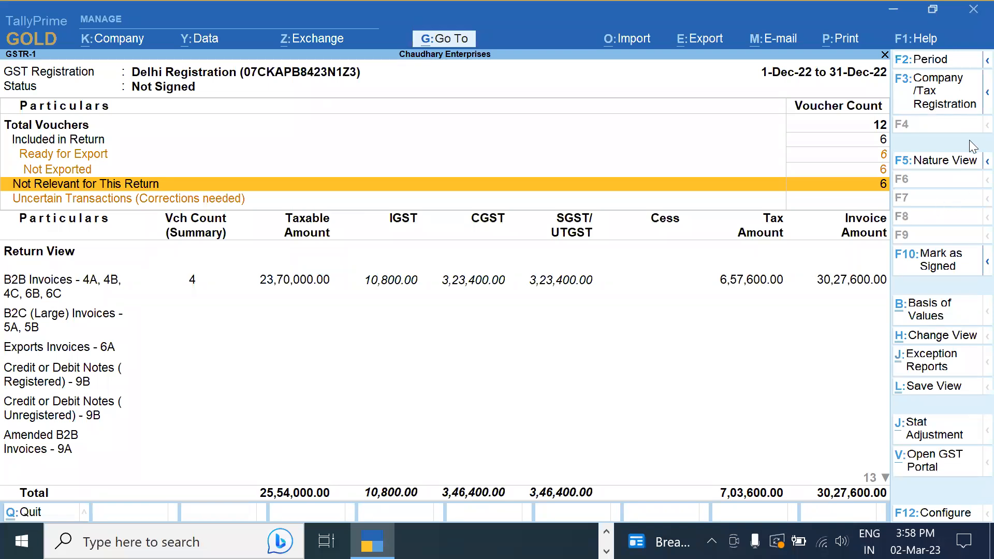
key(Up)
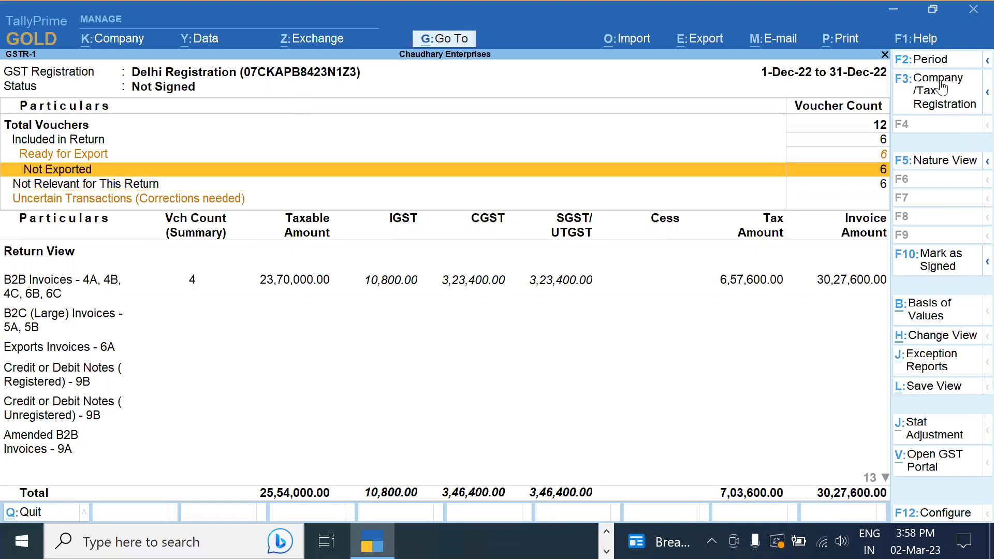
Leave Delhi Registration unchanged and scan the GSTR-1 return sections and voucher counts
click(943, 85)
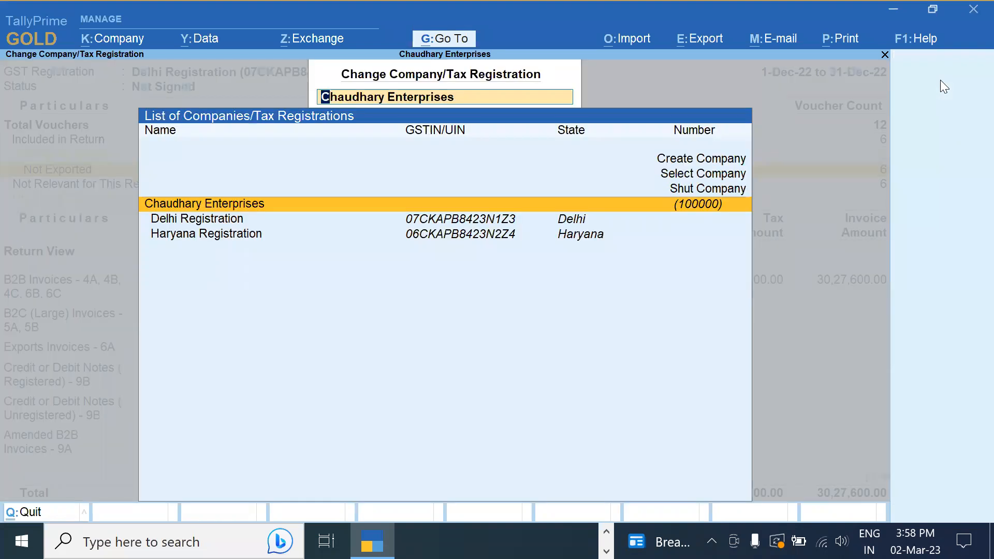
key(Escape)
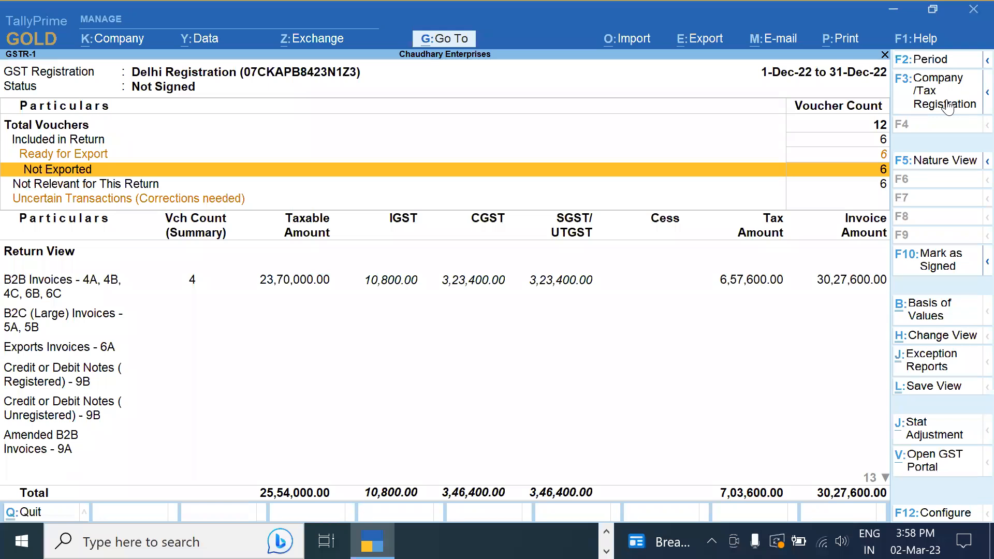
key(Down)
key(Down)
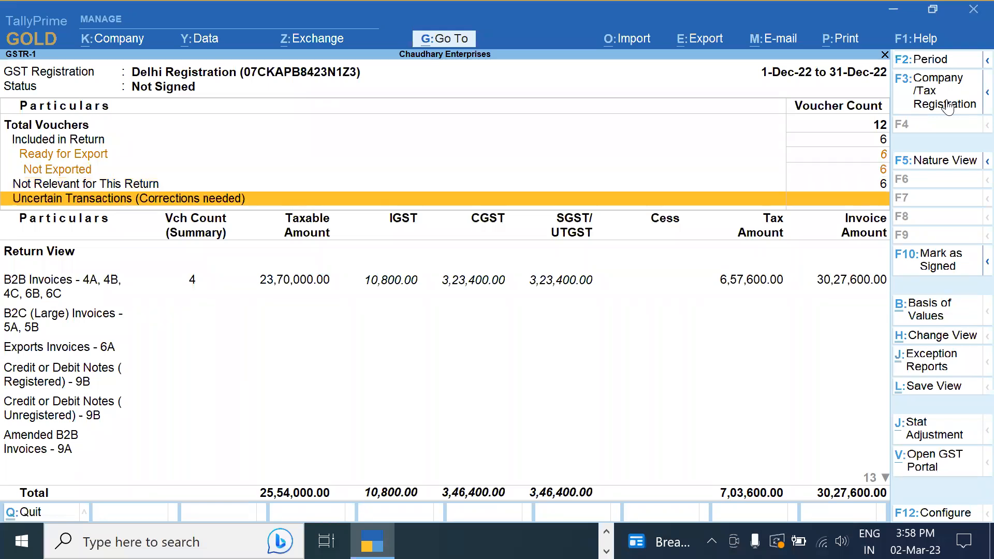
key(Down)
key(Down)
key(Down)
key(Down)
key(Down)
key(Down)
key(Down)
key(Down)
key(Down)
key(Down)
key(Down)
key(Down)
key(Down)
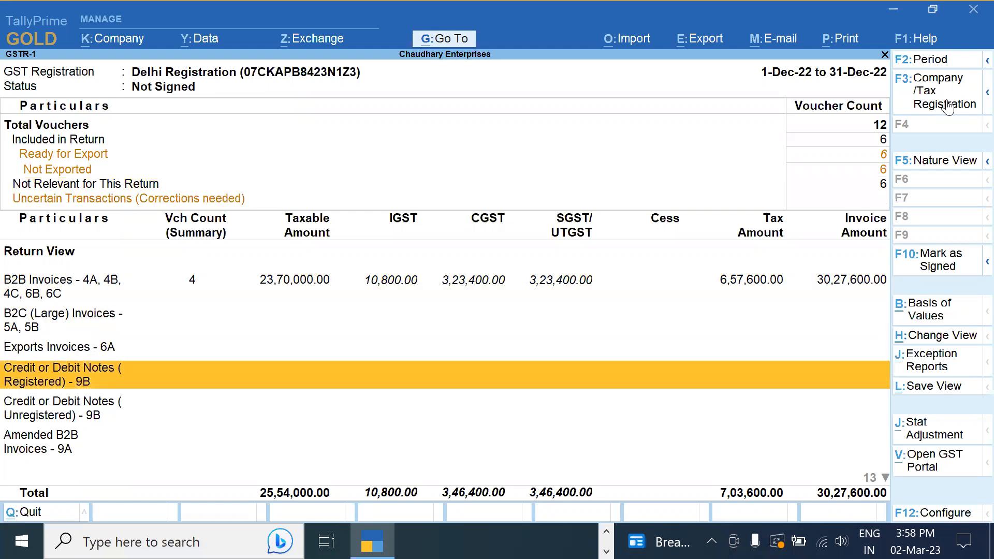
key(Up)
key(Up)
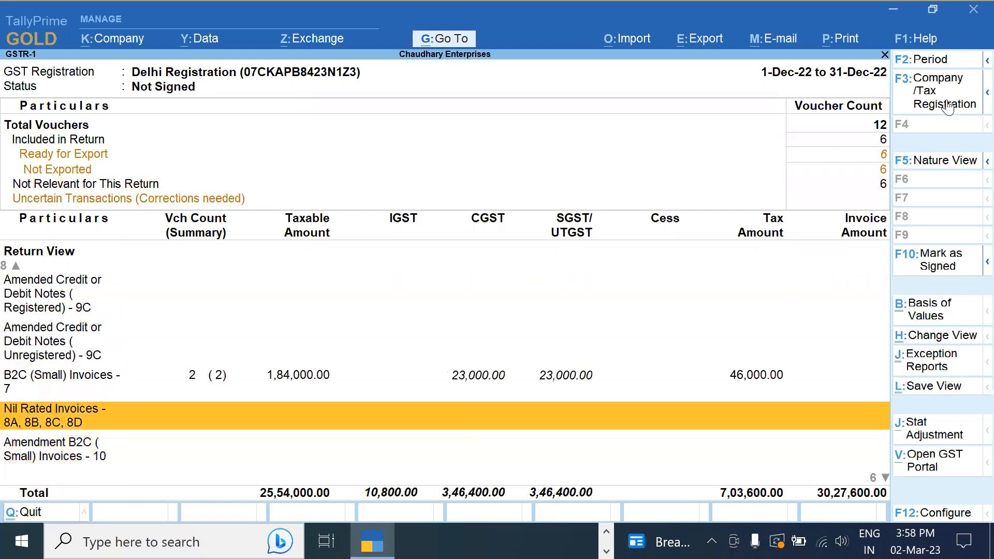
key(Down)
key(Down)
key(Down)
key(Down)
key(Down)
key(Down)
key(Down)
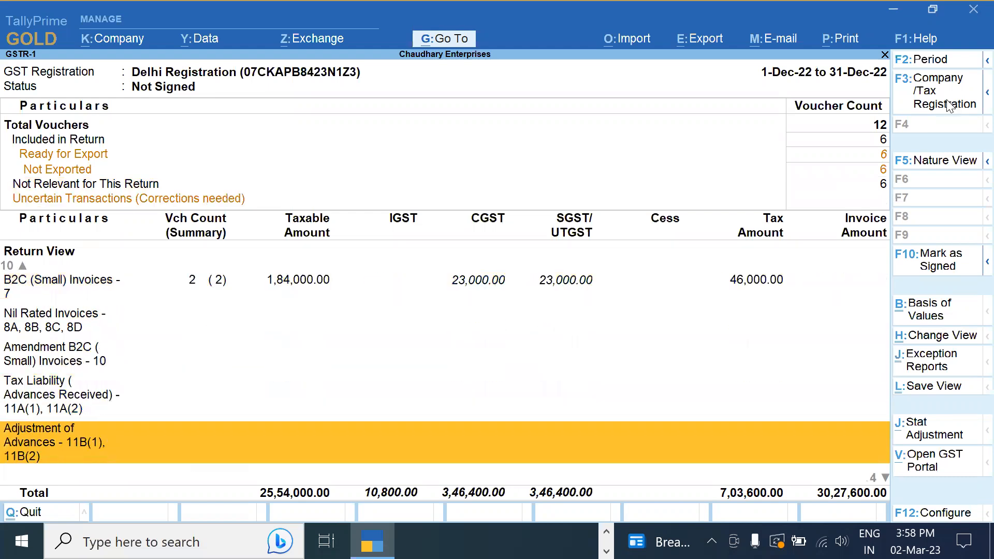
key(Up)
key(Up)
key(Up)
key(Up)
key(Up)
key(Up)
key(Up)
key(Up)
key(Up)
key(Up)
key(Up)
key(Up)
key(Up)
key(Up)
key(Up)
key(Up)
key(Up)
key(Up)
key(Up)
key(Up)
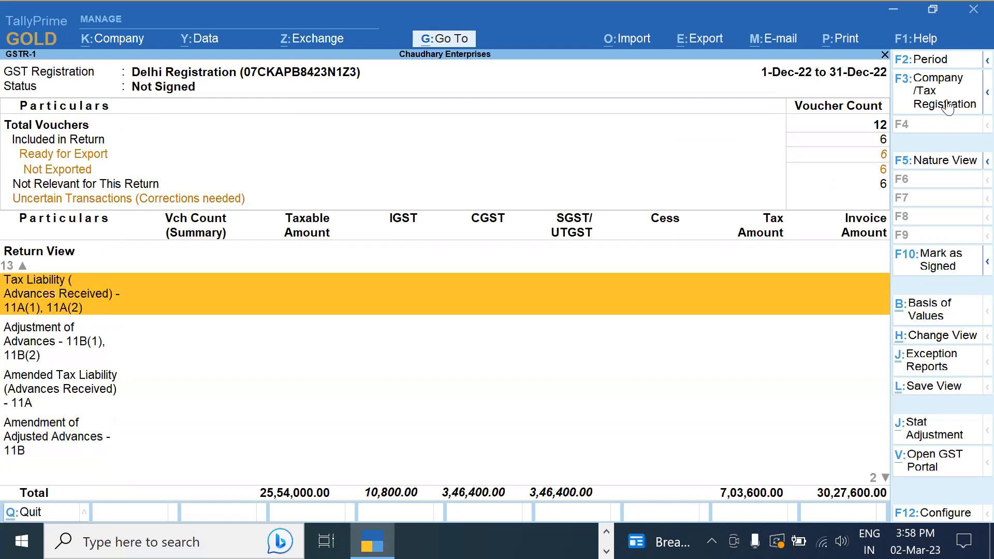
key(Down)
key(Down)
key(Down)
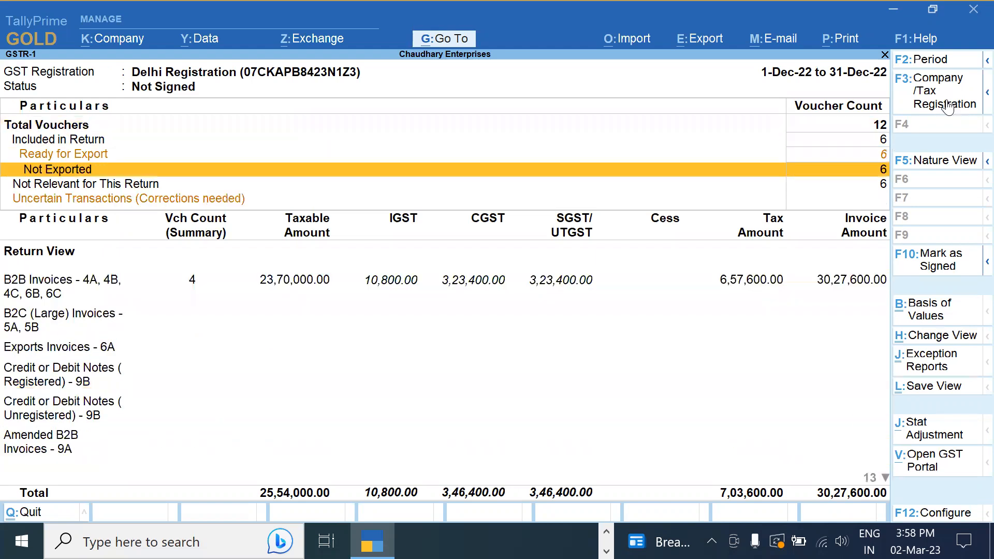
Inspect the Not Relevant vouchers from other GST returns and other registrations
key(Return)
key(Down)
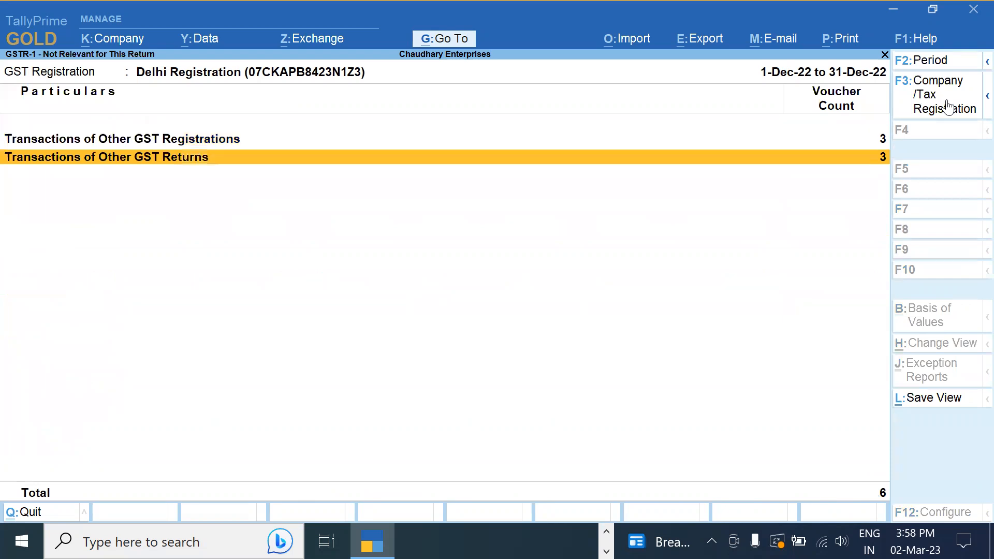
key(Return)
key(Escape)
key(Up)
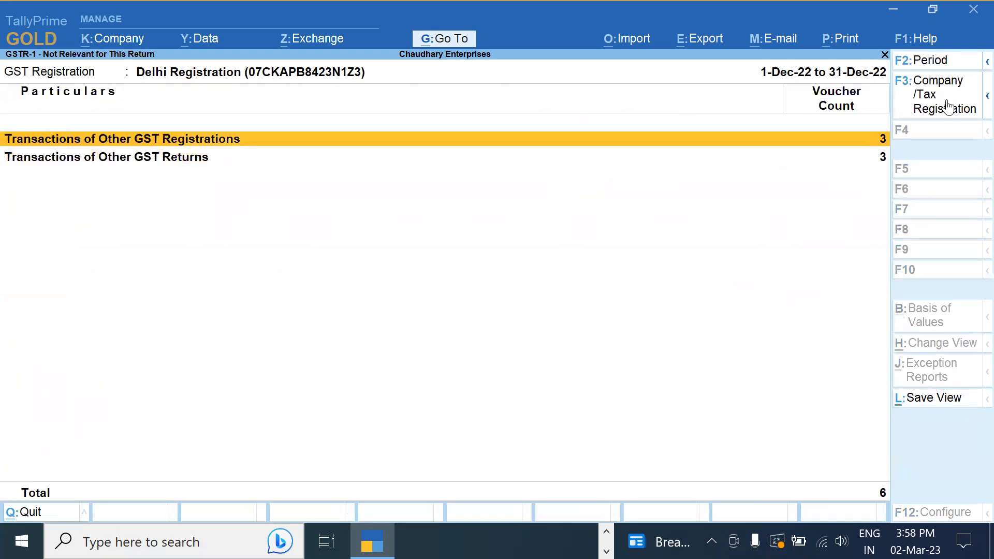
key(Return)
key(Escape)
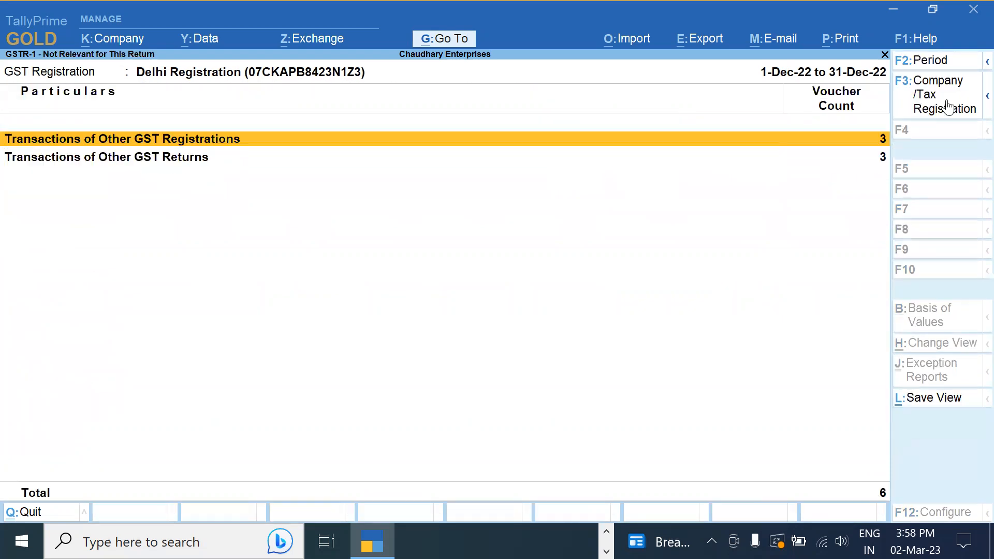
key(Escape)
key(Up)
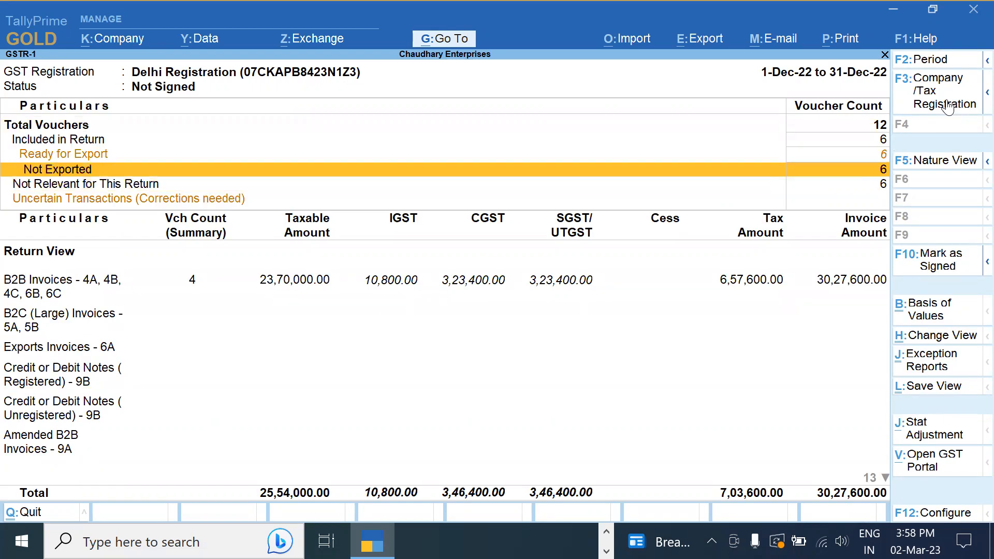
List the 6 Ready for Export Sales vouchers, including Ravi Enterprises' 11-Dec-22 2,68,800 invoice
key(Up)
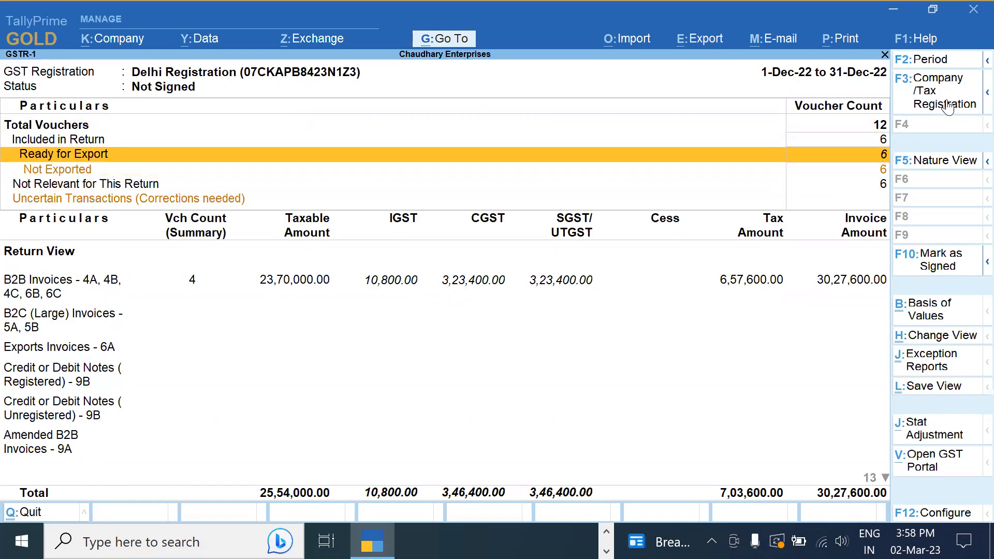
key(Up)
key(Down)
key(Return)
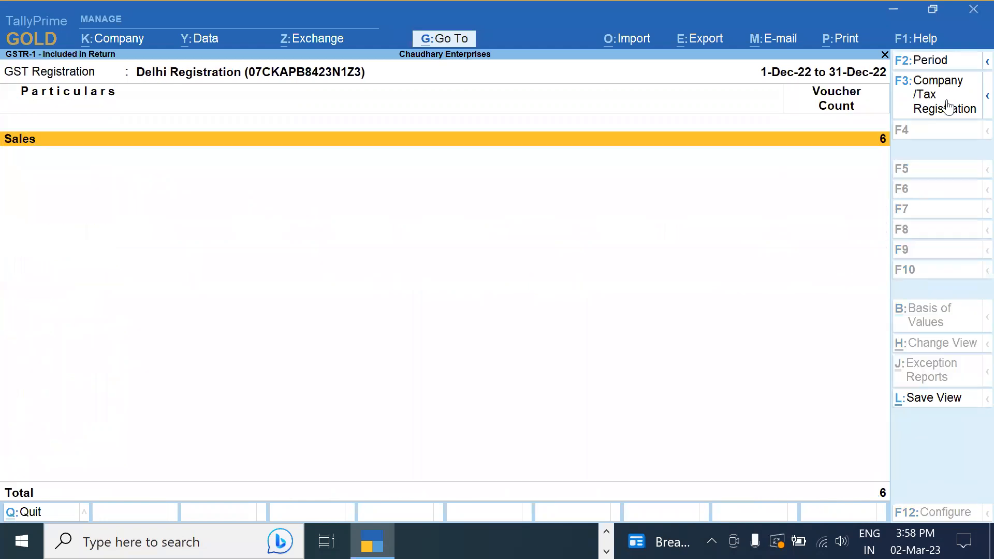
key(Return)
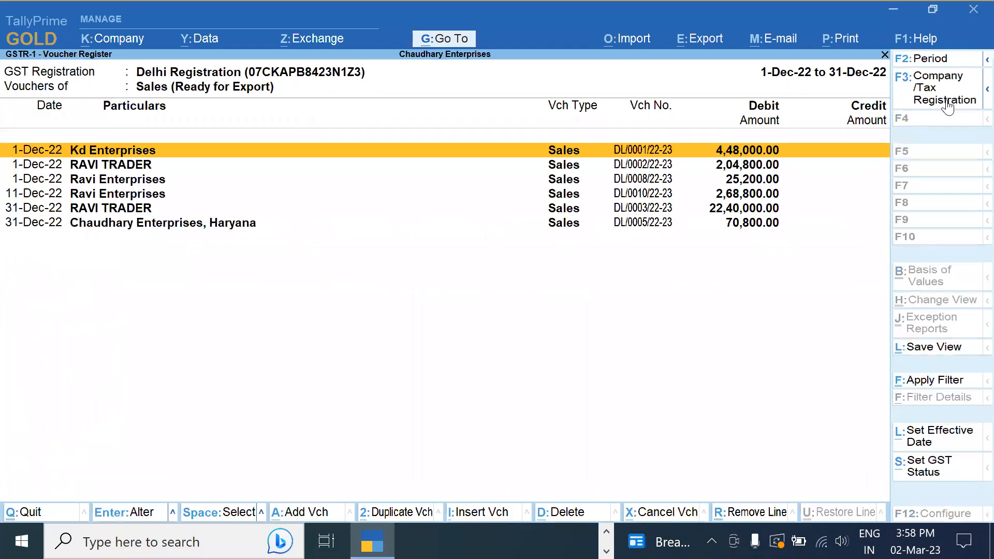
key(Down)
key(Down)
key(Down)
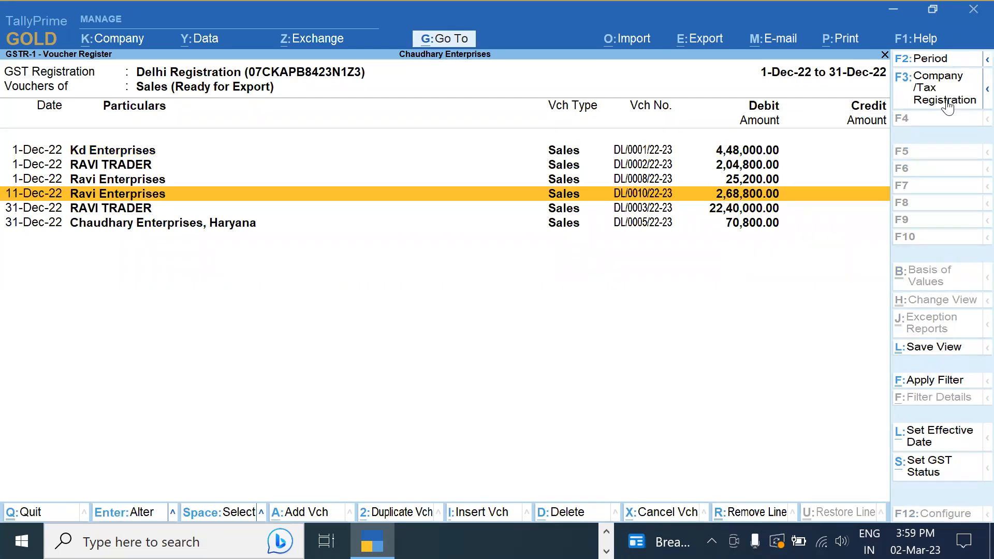
key(Escape)
key(Escape)
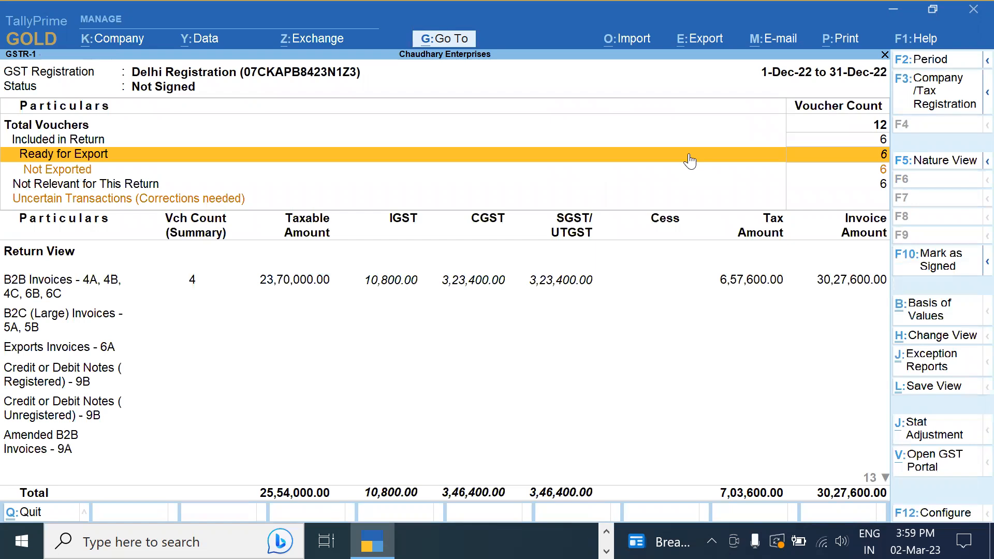
View the Delhi party-wise B2B Invoices details and return to GSTR-1
key(Down)
key(Down)
key(Down)
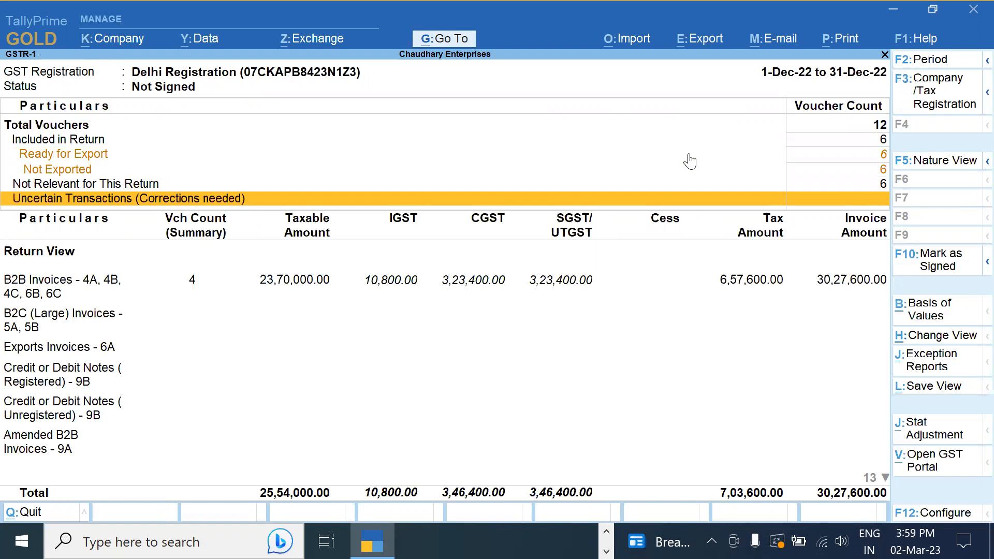
key(Up)
key(Down)
key(Down)
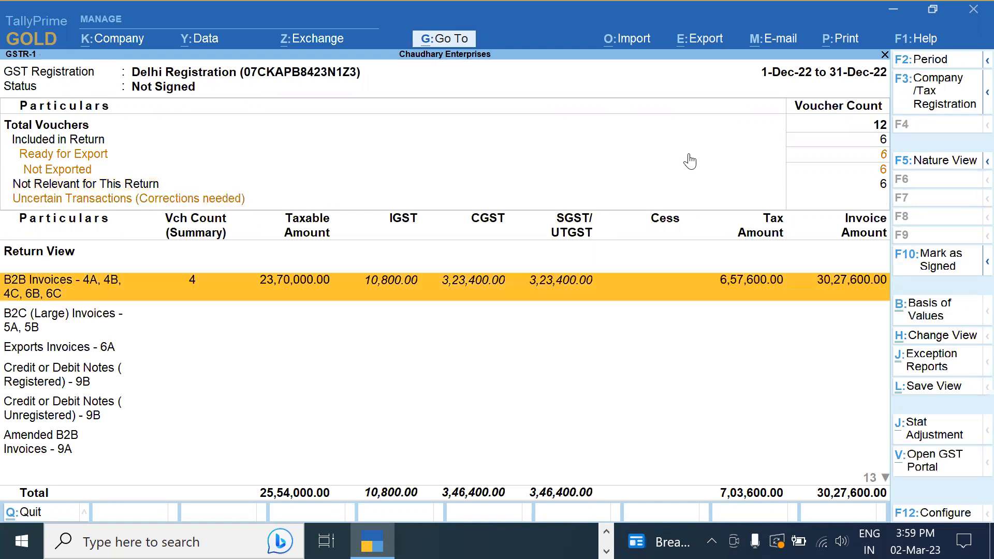
key(Return)
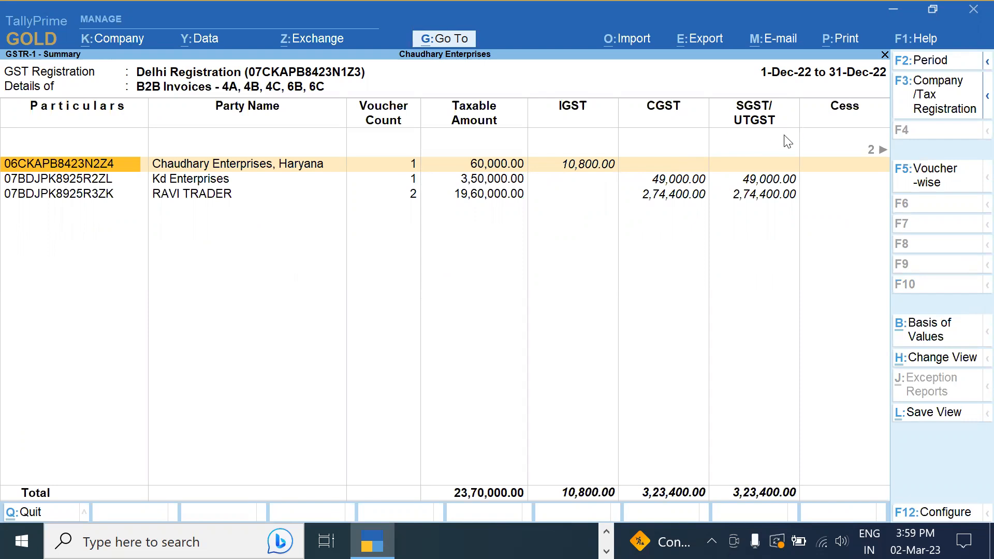
key(Escape)
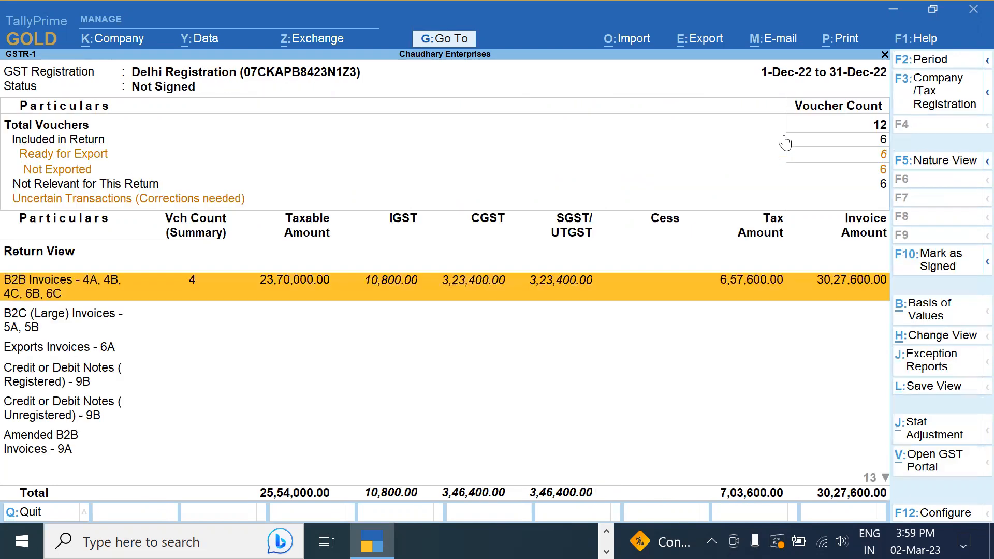
Open RAVI TRADER's two B2B vouchers totalling 19,60,000, then exit to the Gateway of Tally
click(470, 265)
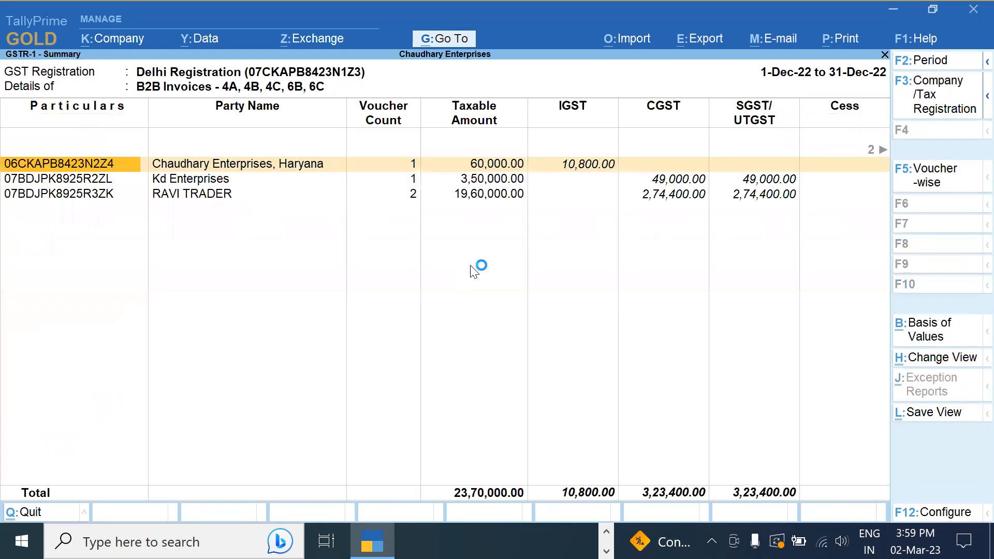
key(Down)
key(Right)
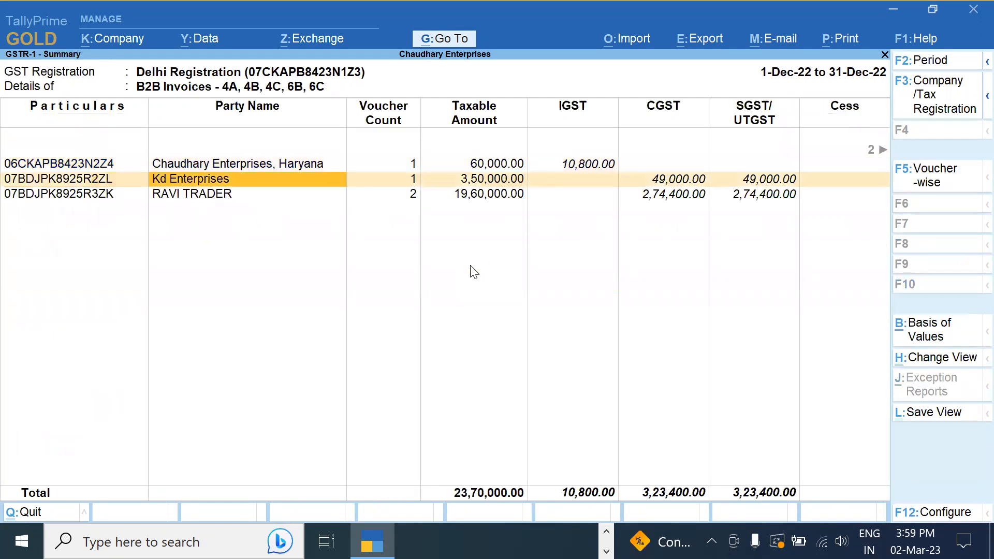
key(Down)
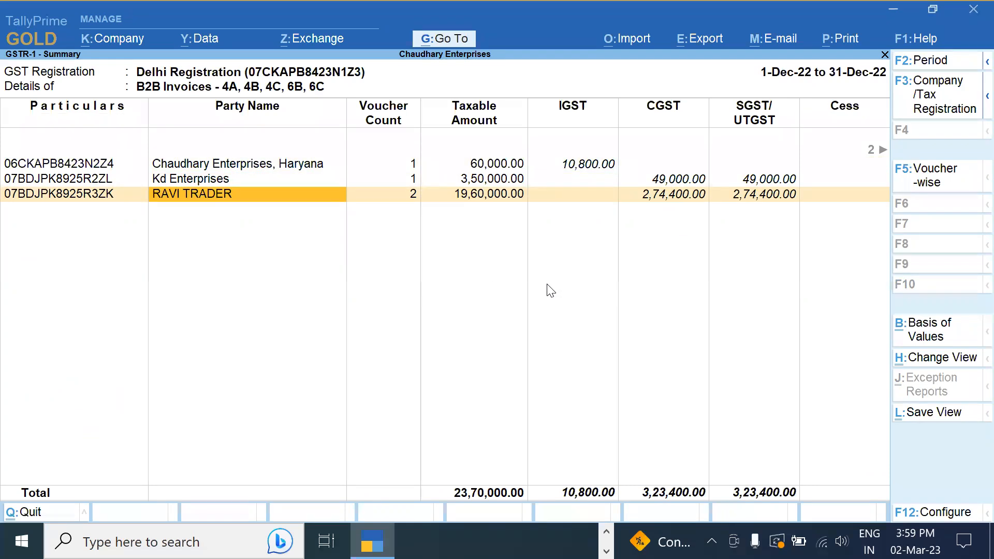
key(Return)
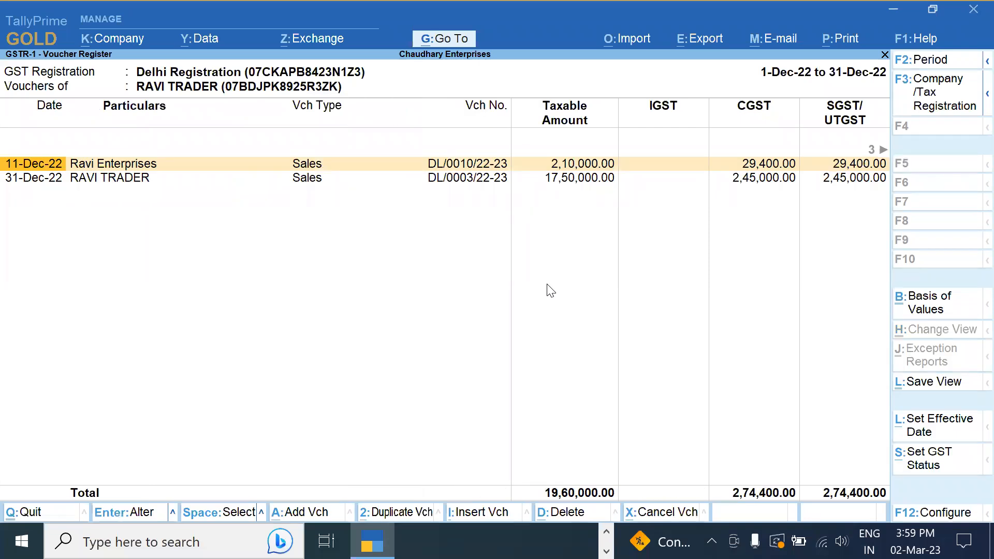
key(Escape)
key(Escape)
key(Escape)
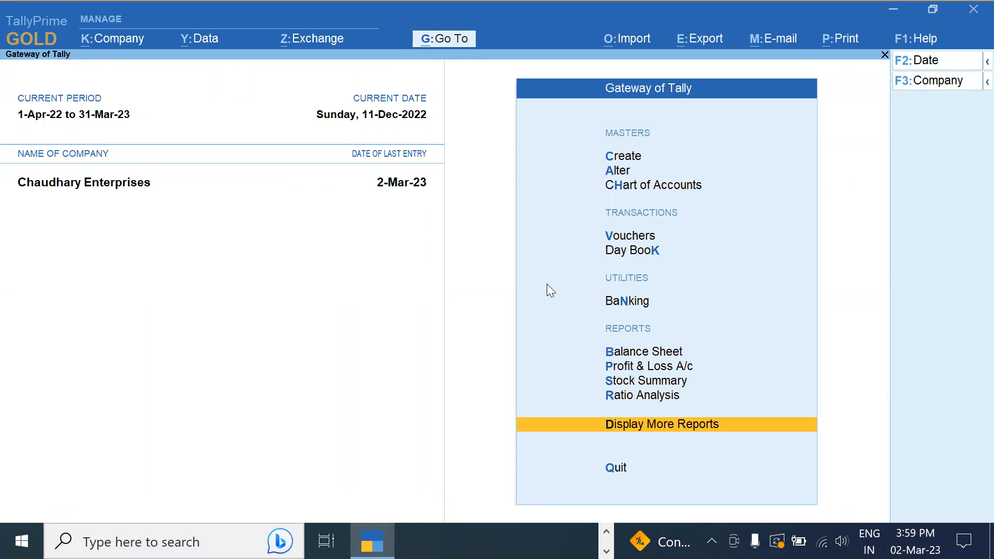
Stay at the Gateway and bring up the list of ledgers for alteration
key(Escape)
key(Escape)
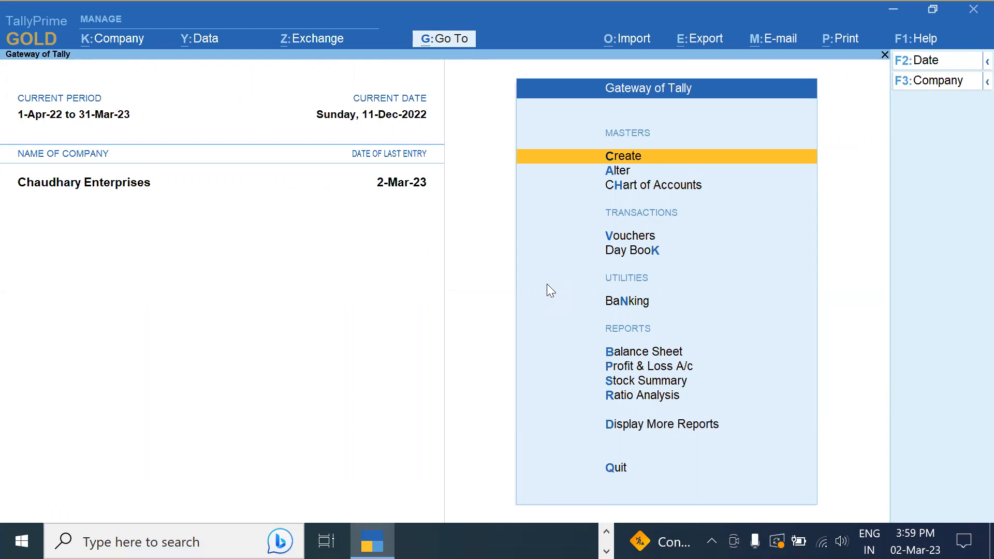
key(Down)
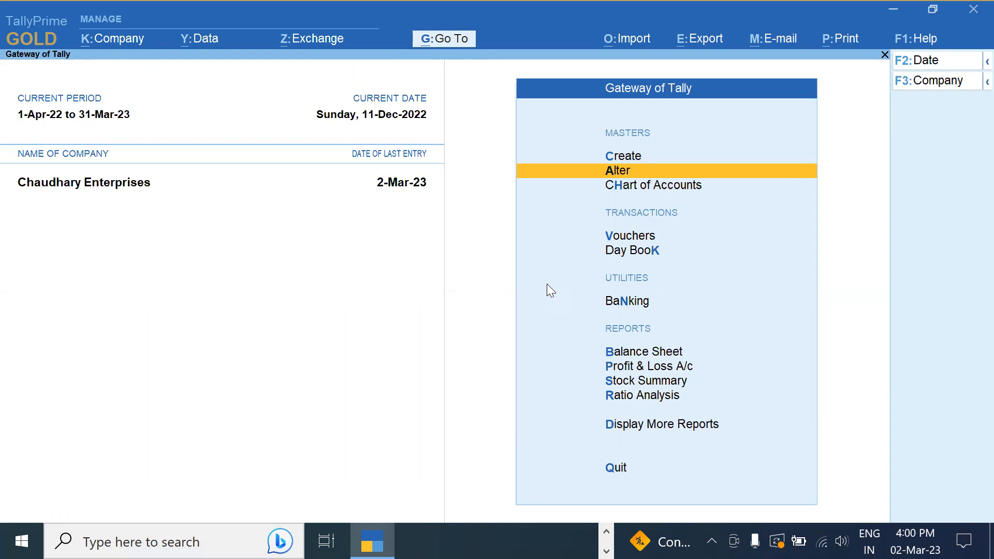
key(Return)
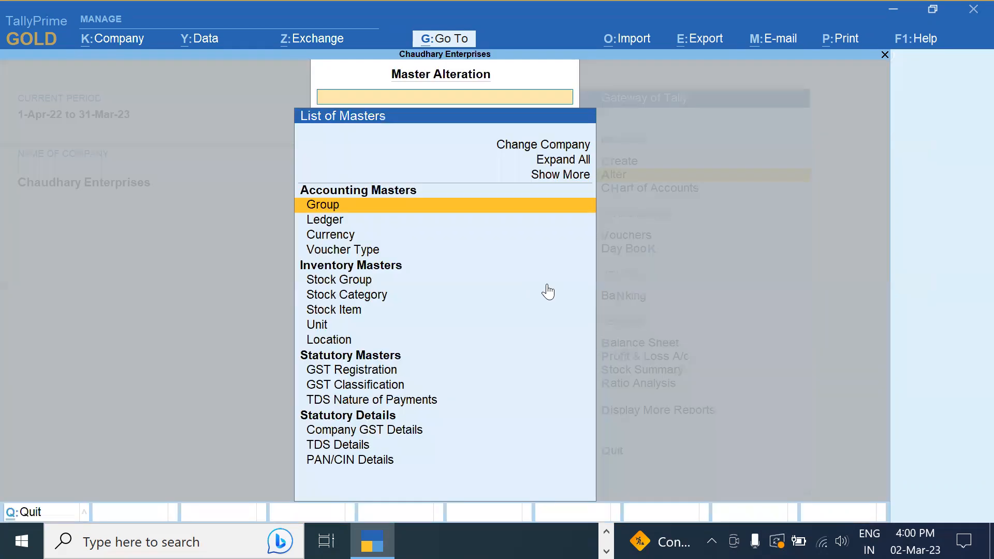
key(Down)
key(Return)
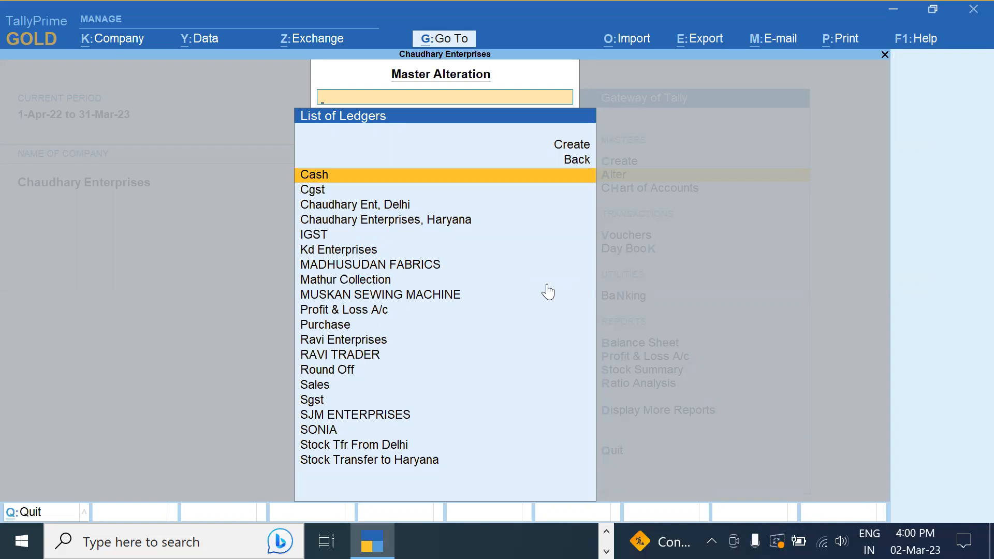
View the Ravi Enterprises ledger's Regular GST registration type, leaving without saving
text(Ra)
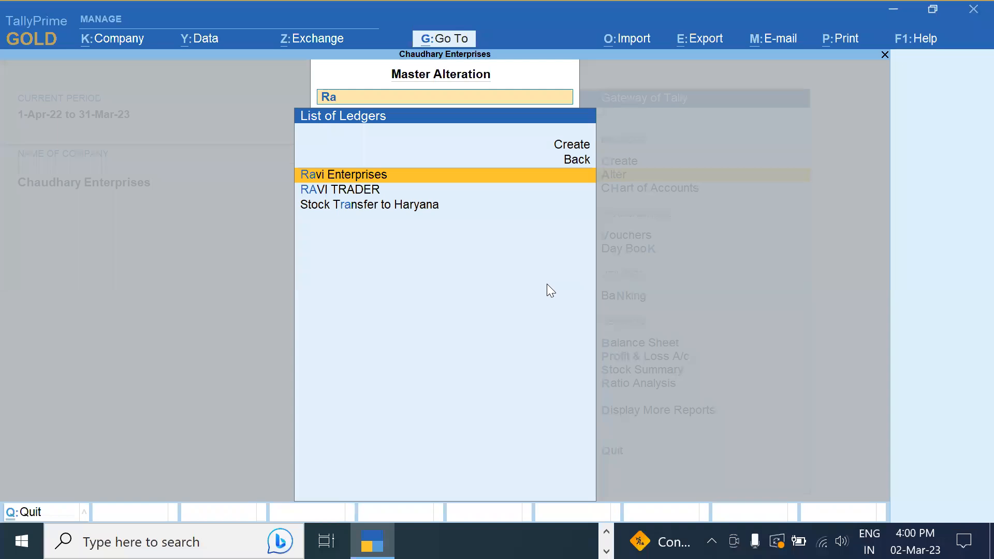
key(Return)
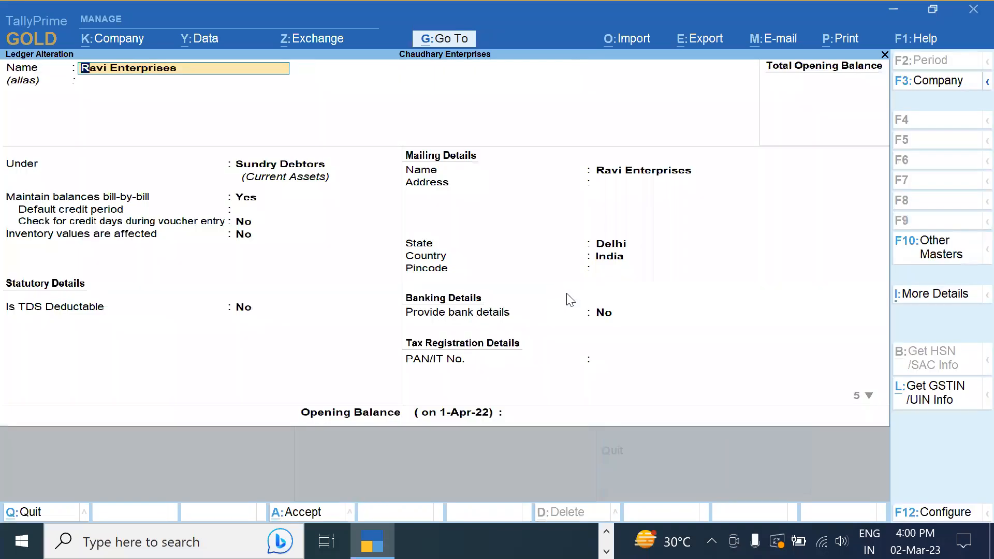
click(603, 315)
key(Return)
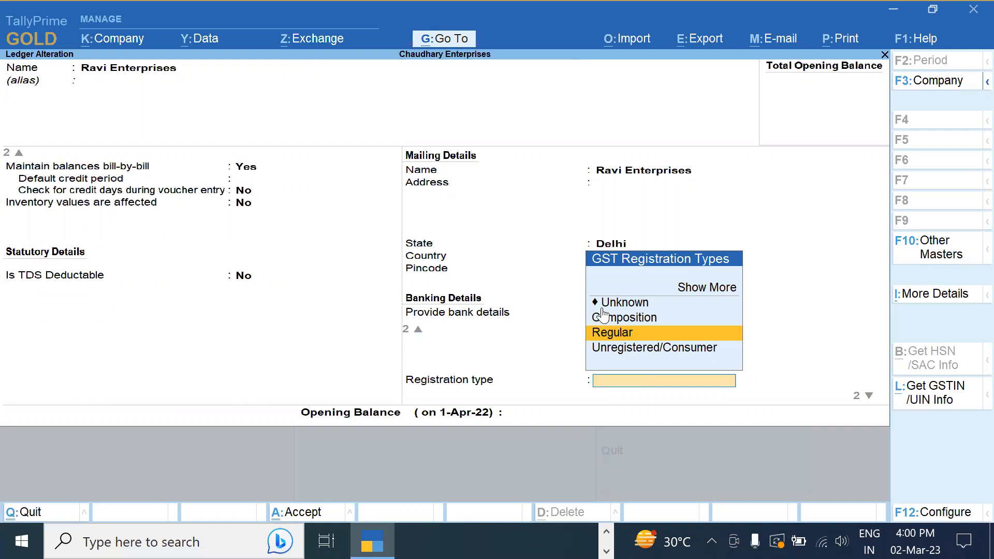
key(Escape)
key(Escape)
key(Escape)
key(Escape)
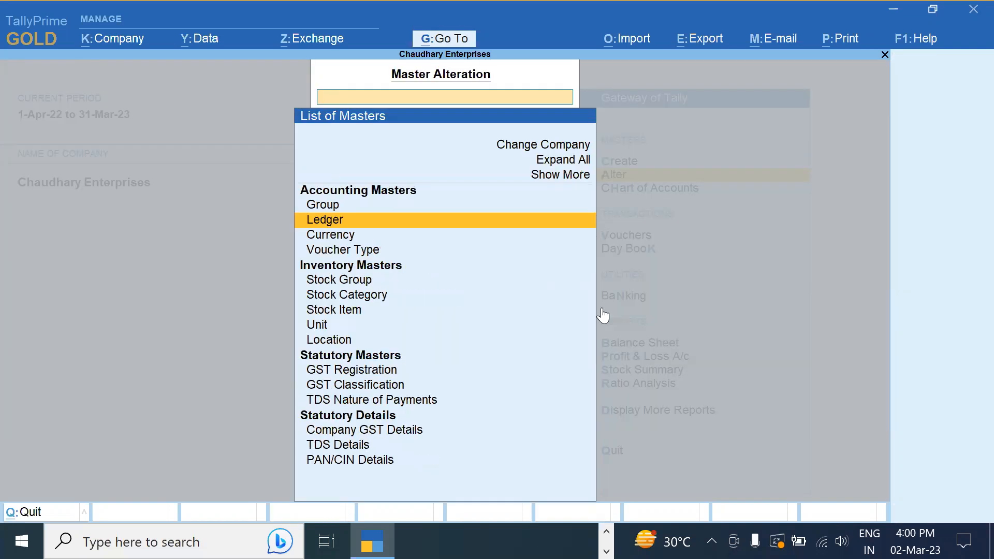
Open GSTR-1 via Display More Reports > Statutory Reports > GST Reports
key(Down)
key(Down)
key(Down)
key(Down)
key(Down)
key(Down)
key(Down)
key(Down)
key(Down)
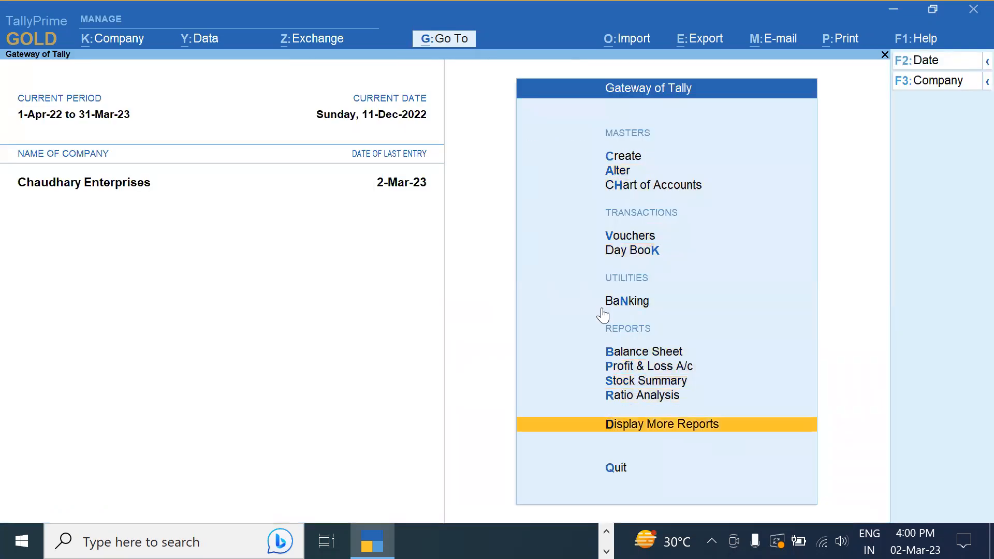
key(Return)
key(Down)
key(Down)
key(Down)
key(Down)
key(Down)
key(Down)
key(Down)
key(Down)
key(Down)
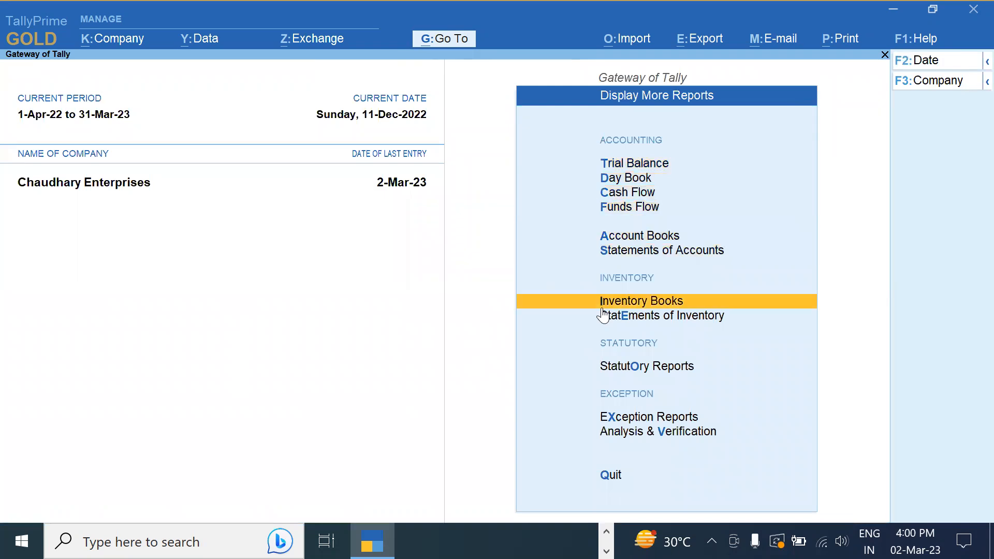
key(Up)
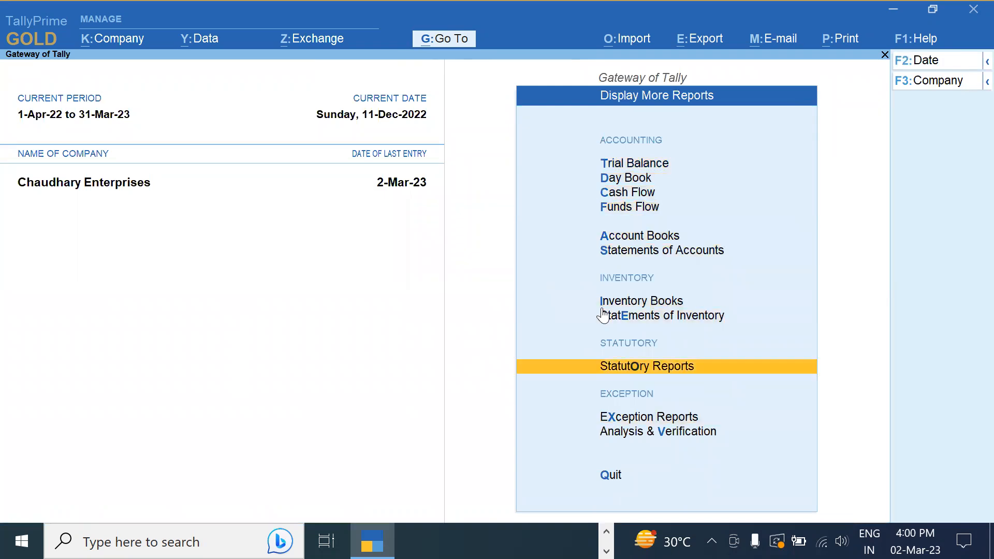
key(Down)
key(Up)
key(Return)
key(Down)
key(Up)
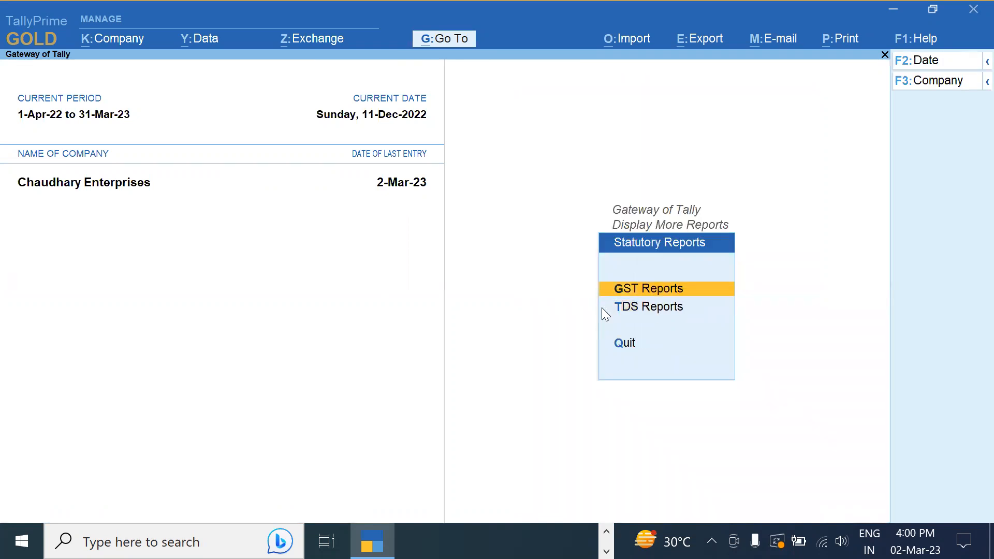
key(Return)
key(Down)
key(Return)
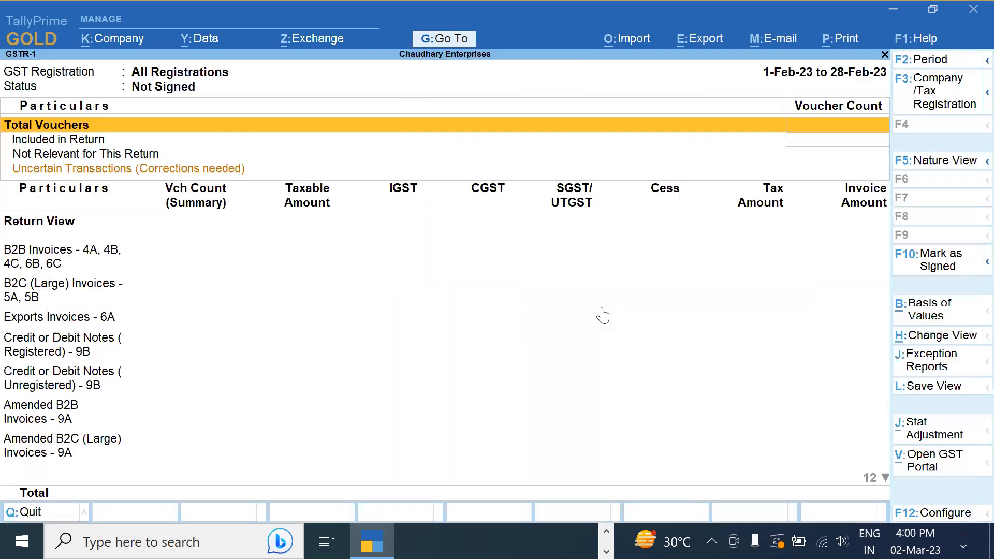
Set the period to 1-12-2022 through 31-12-2022 and bring up the tax registration list
key(F2)
text(1)
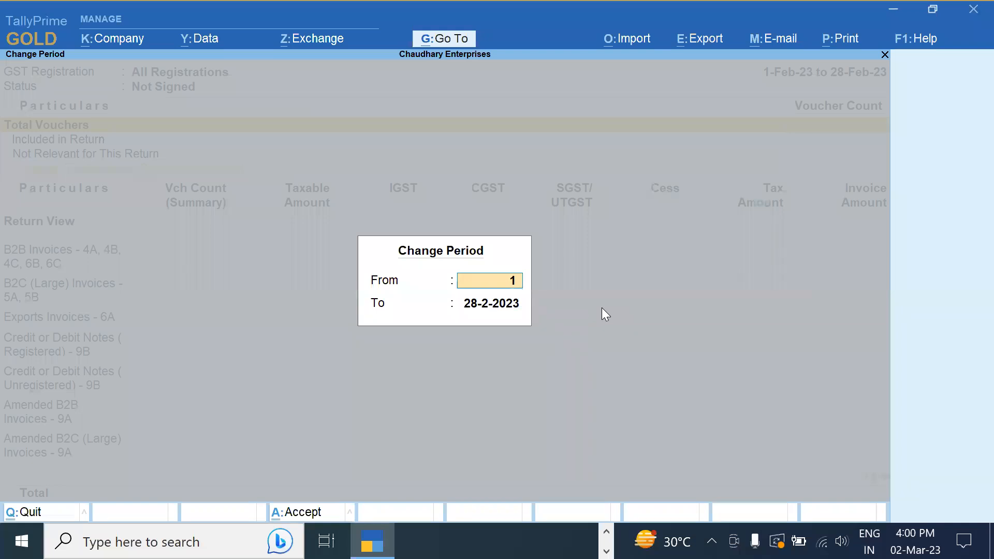
text(-12)
key(Return)
text(31-12)
key(Return)
key(Down)
key(Down)
key(Down)
key(Down)
key(Down)
key(Down)
key(Up)
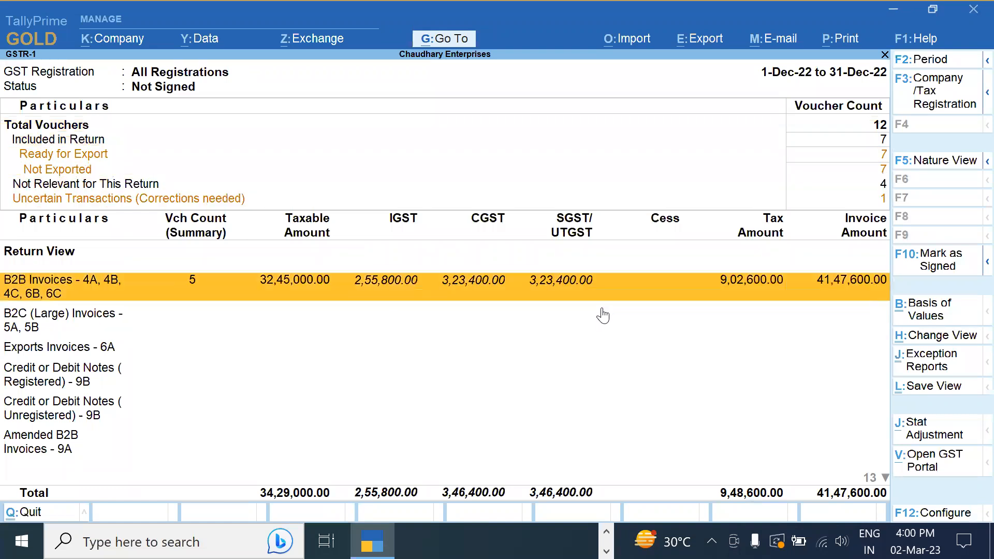
click(939, 86)
key(Down)
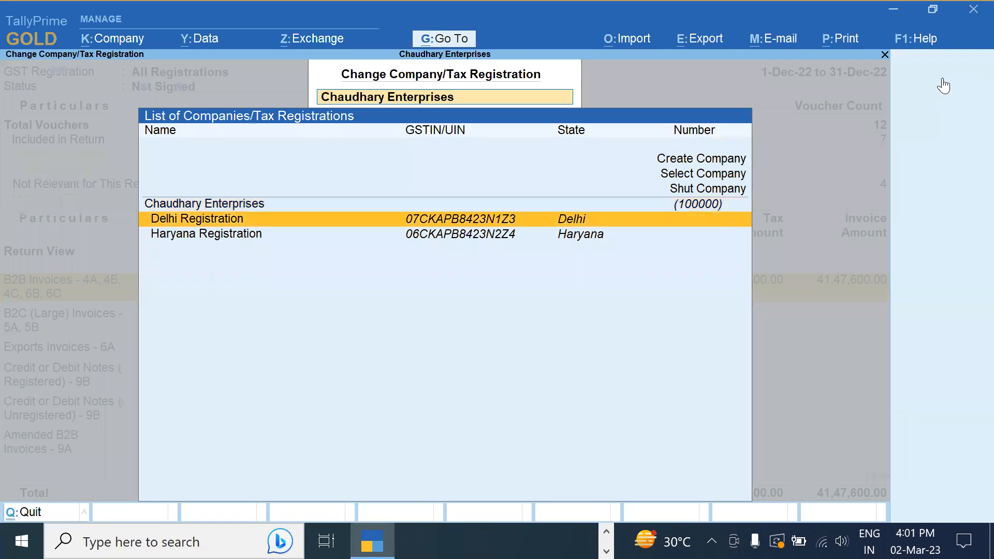
Switch GSTR-1 to Delhi Registration and view its party-wise B2B Invoices summary
key(Return)
key(Return)
key(Down)
key(Down)
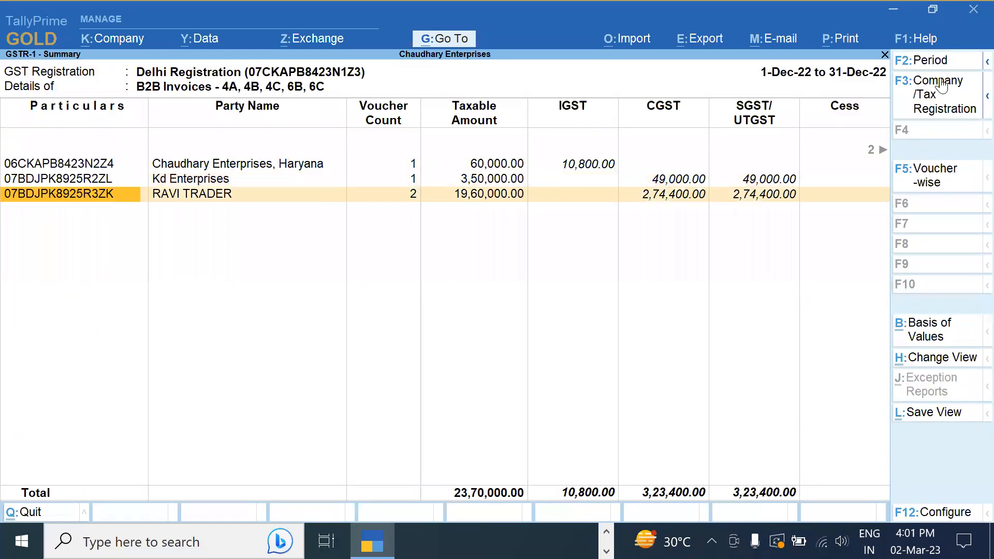
key(Return)
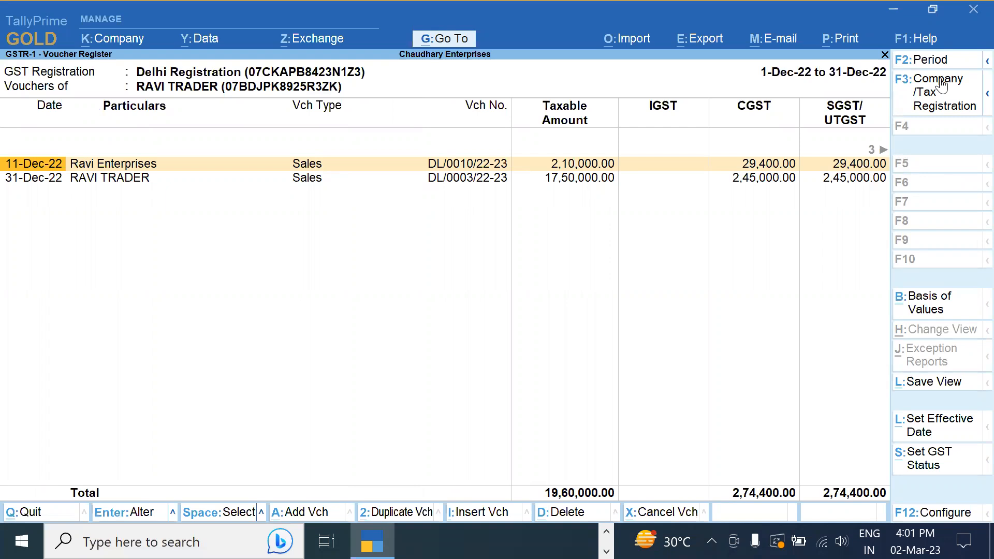
key(Escape)
key(Escape)
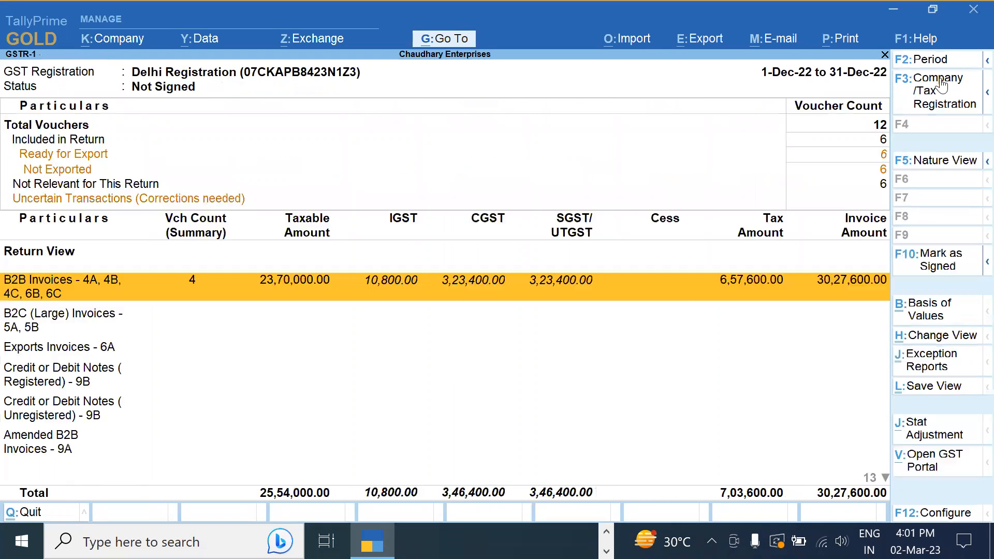
Review the Delhi - 5% B2C (Small) invoices down to the Ravi Enterprises voucher
key(Down)
key(Down)
key(Down)
key(Down)
key(Down)
key(Down)
key(Down)
key(Down)
key(Down)
key(Down)
key(Down)
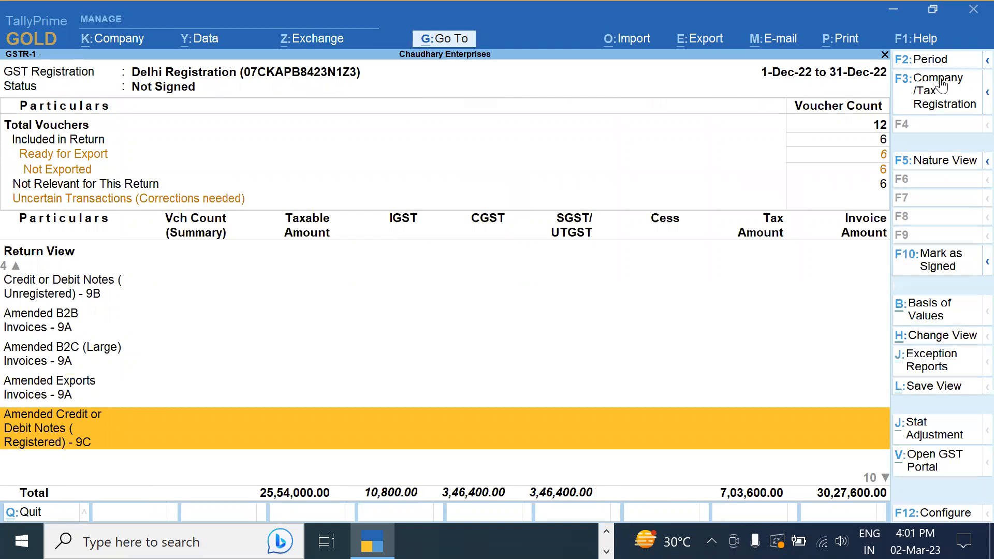
key(Up)
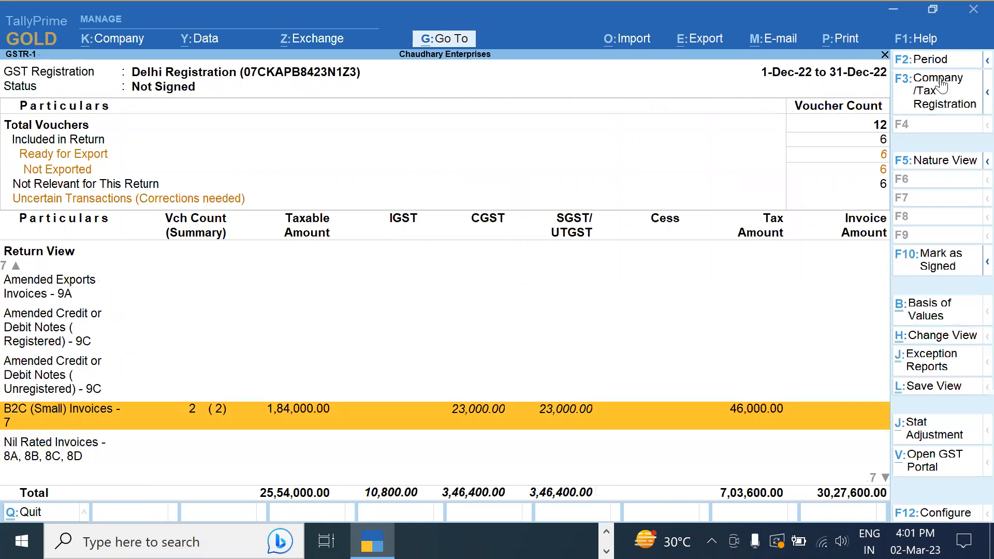
key(Return)
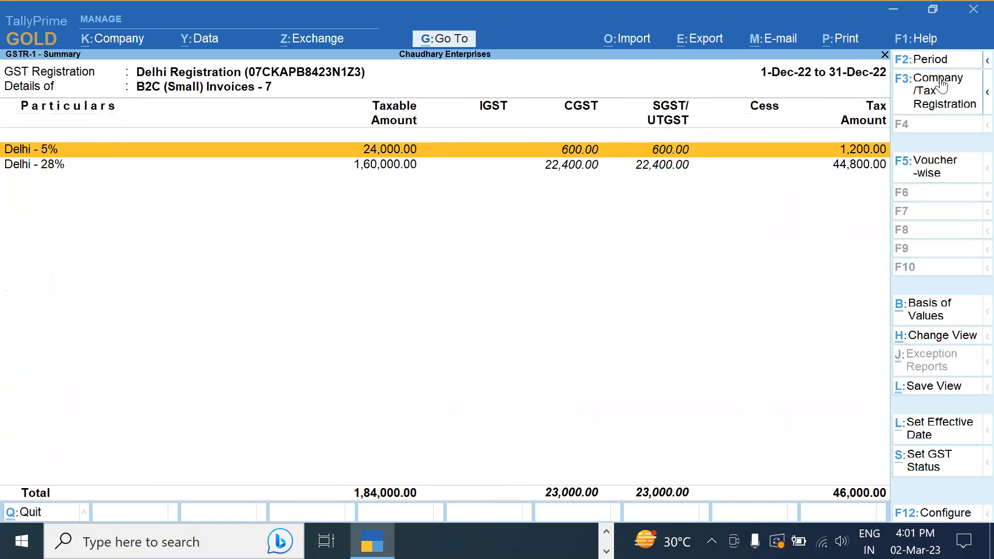
key(Return)
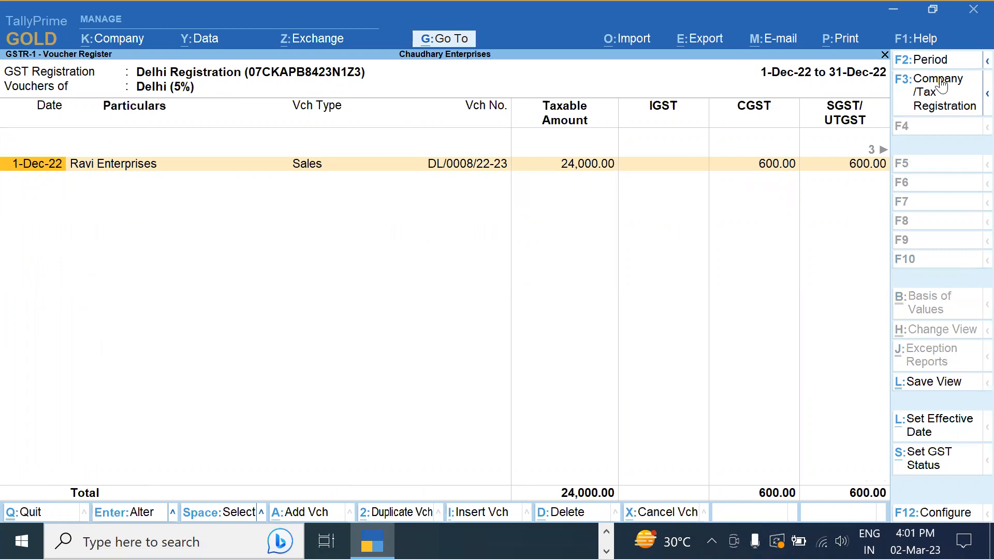
key(Escape)
key(Escape)
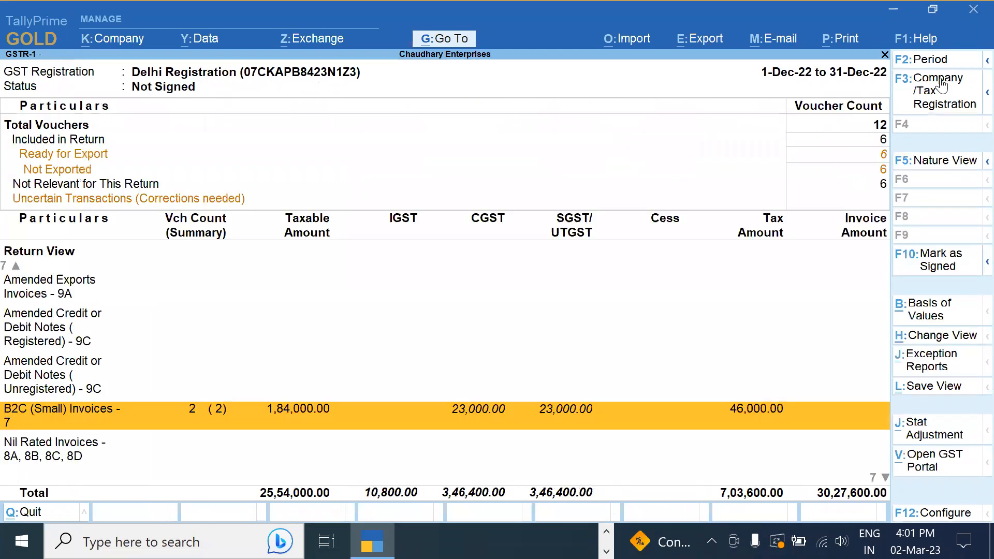
key(Escape)
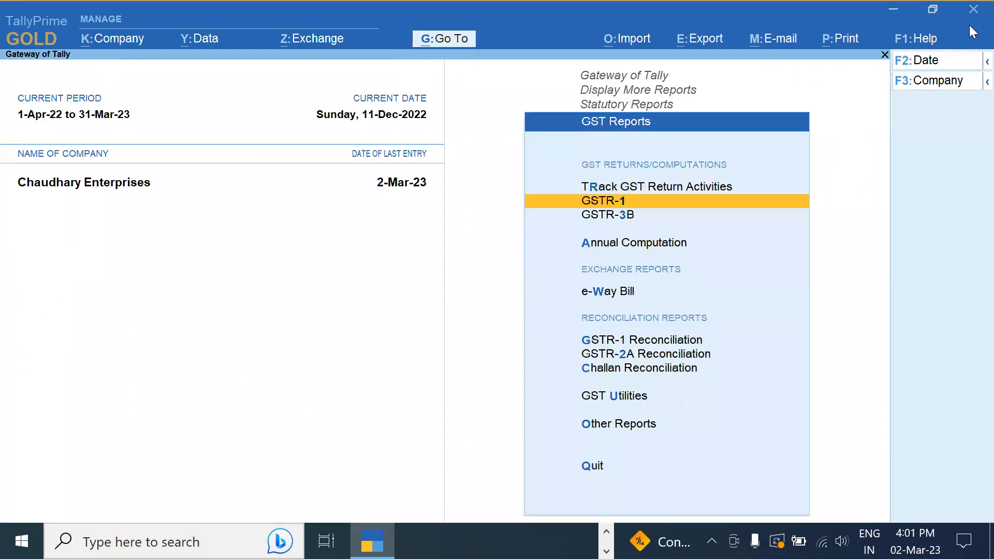
Open GSTR-1 for all registrations over 1-12-2022 to 31-12-2022
key(Return)
key(F2)
text(1 2)
key(Return)
text(31-12)
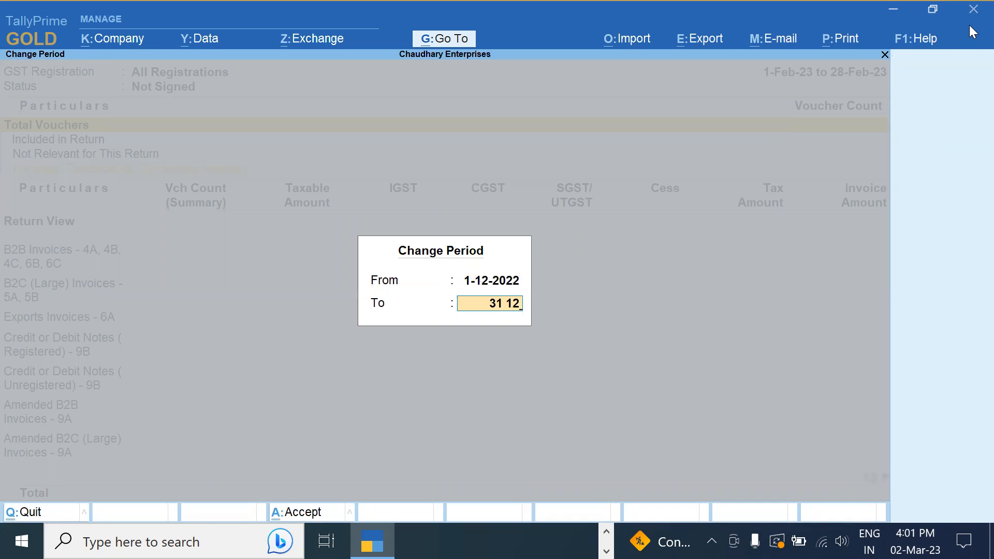
key(Return)
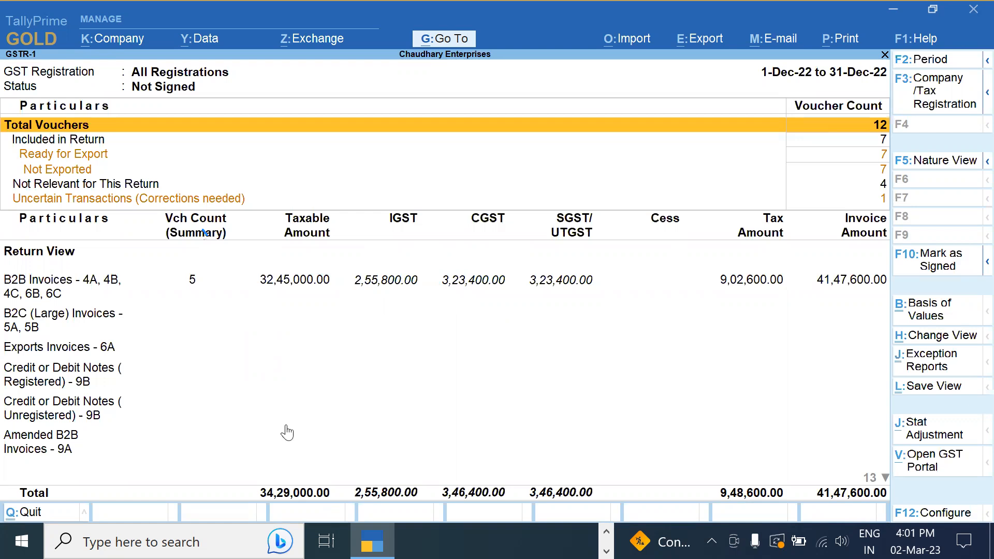
Set up exporting the current report as Tally.sdf in SDF (Fixed Width), keeping the format, then cancel
click(686, 45)
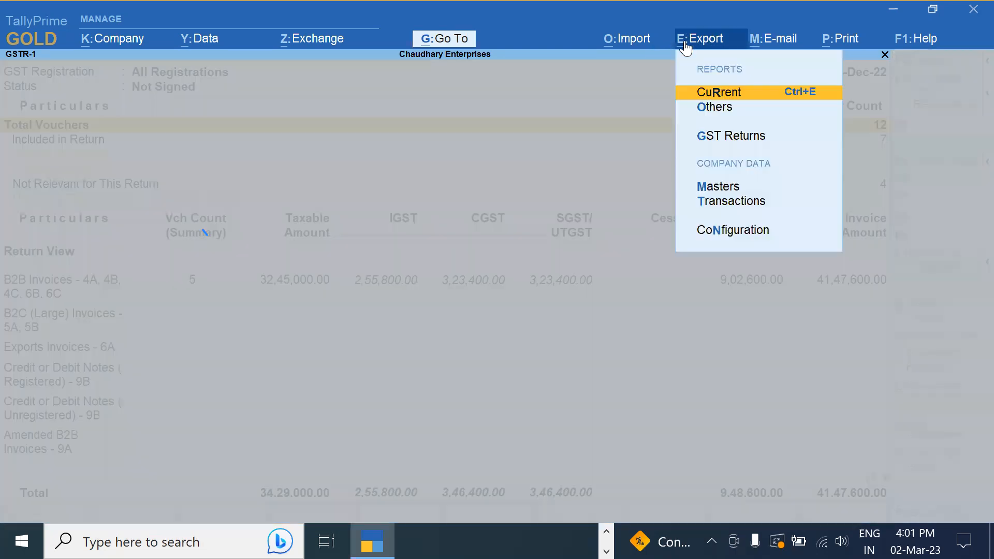
click(718, 93)
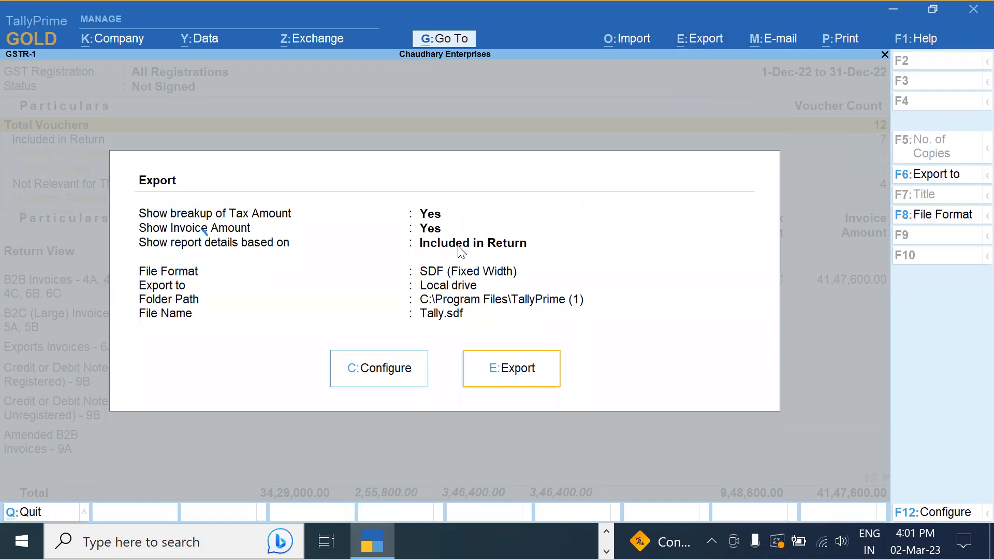
click(937, 216)
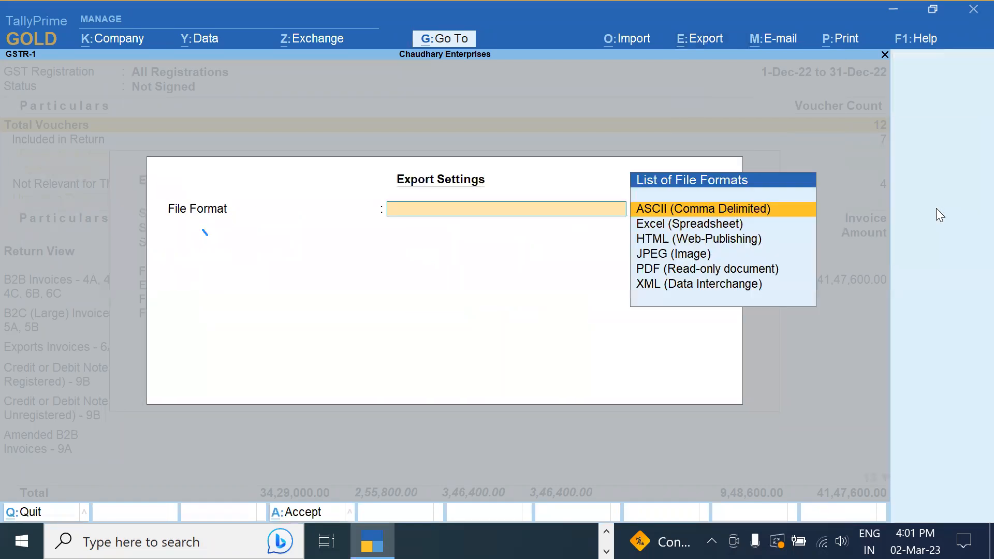
key(Escape)
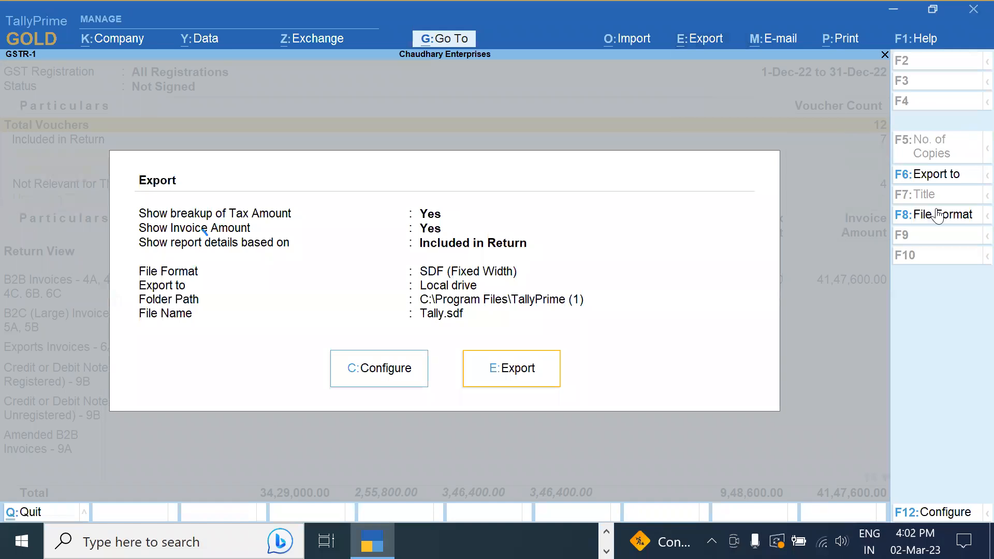
key(Escape)
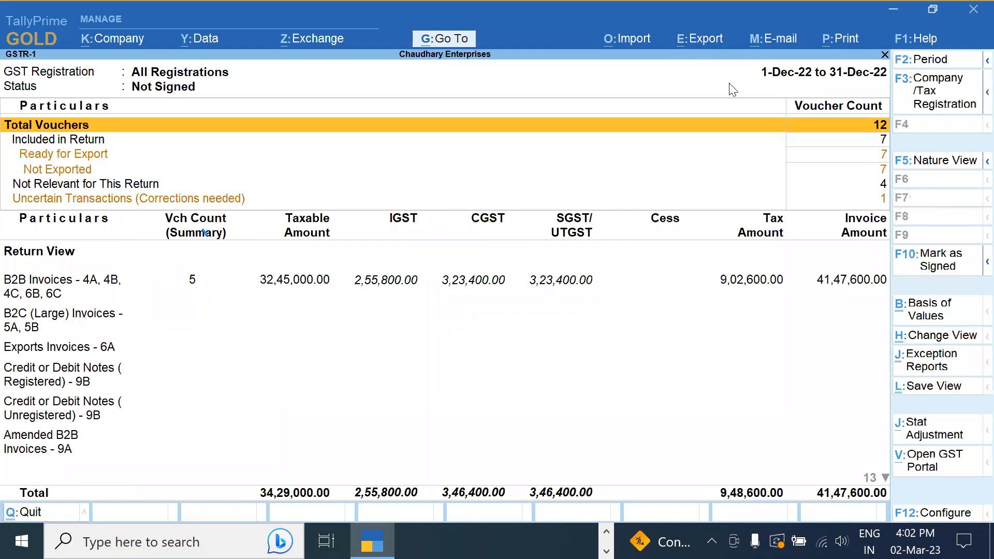
Open the December 2022 Export GSTR-1 listing showing 5 vouchers and 6 summaries pending export
click(690, 48)
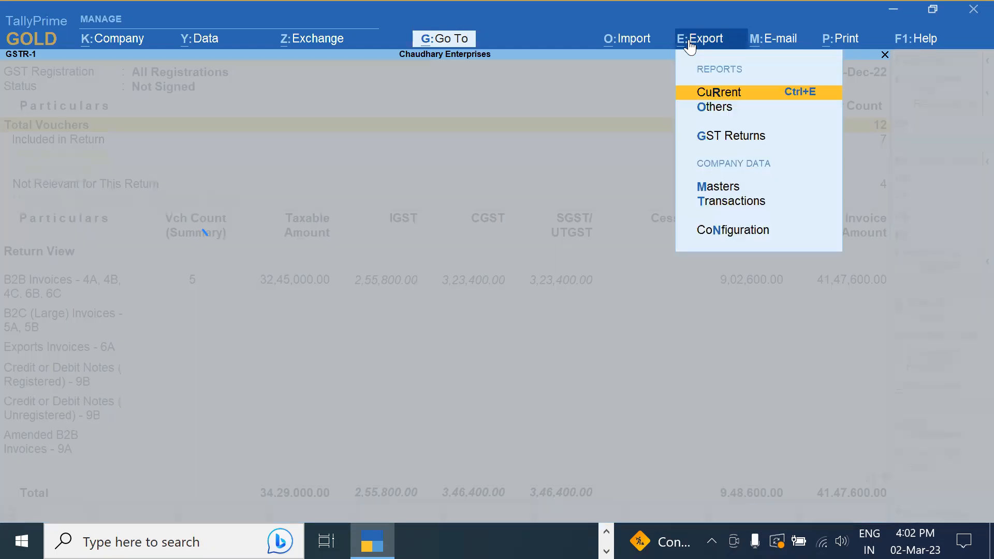
key(Down)
key(Down)
key(Down)
key(Up)
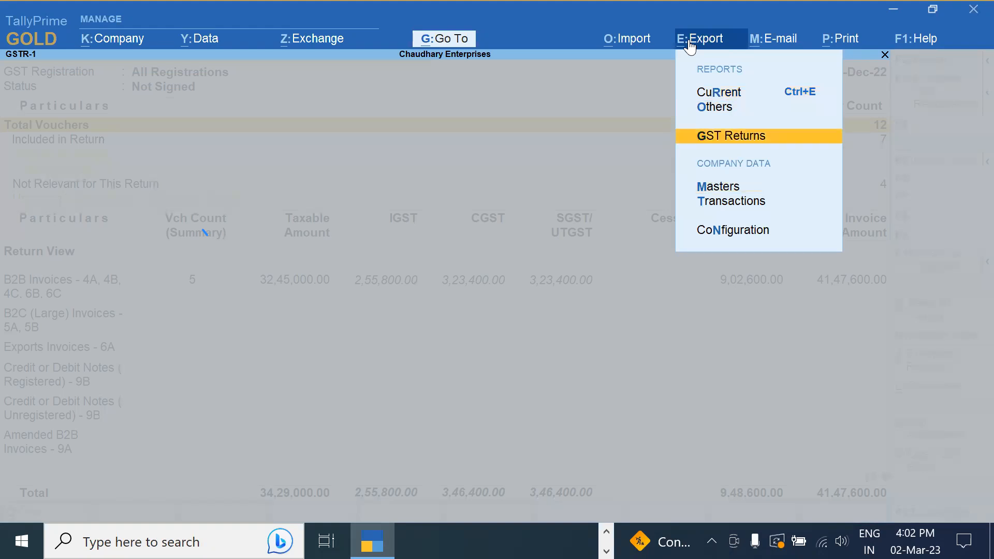
key(Escape)
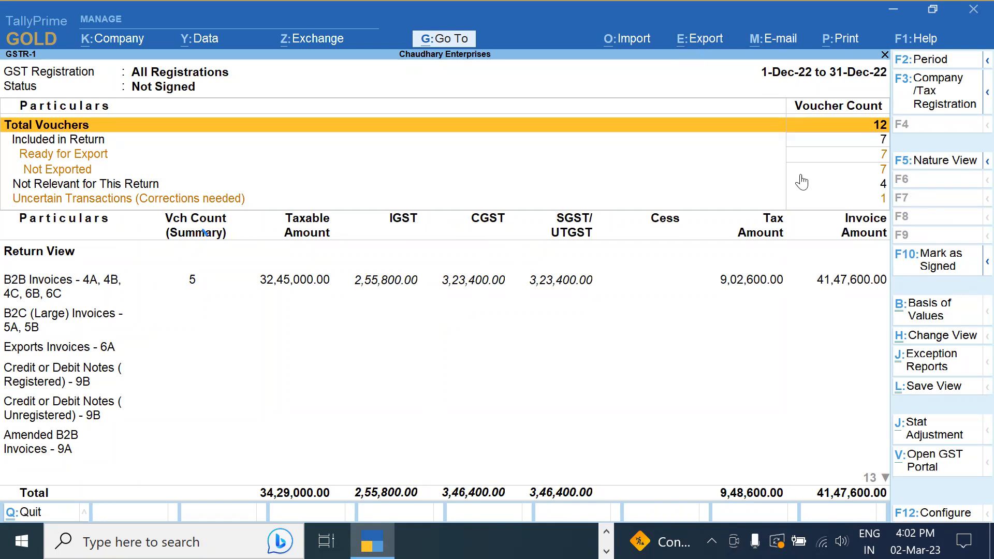
click(714, 43)
key(Down)
key(Down)
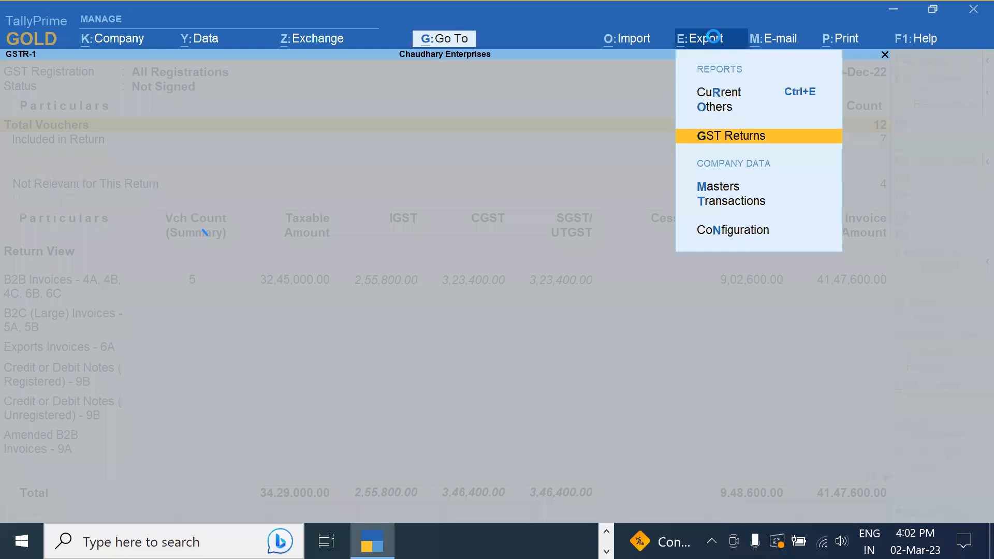
key(Return)
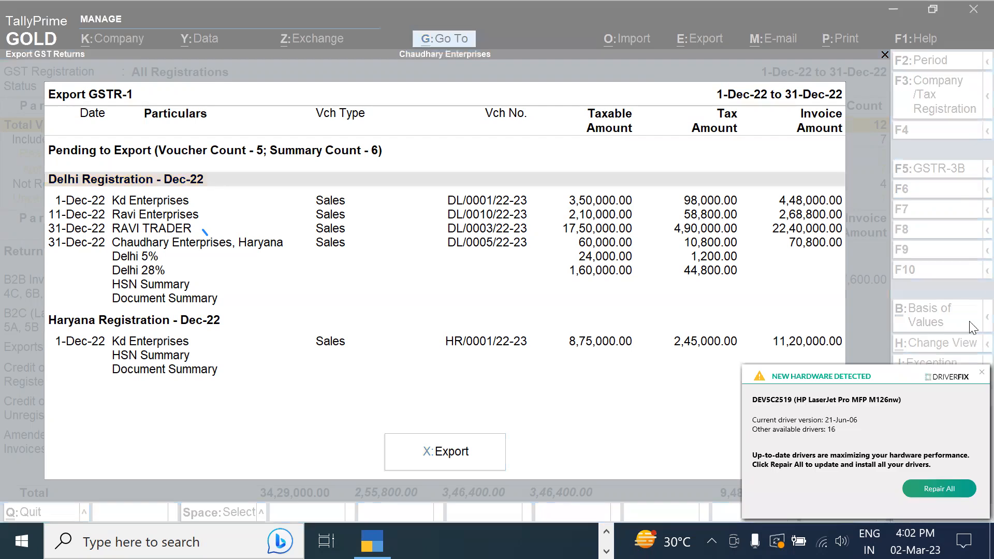
click(981, 372)
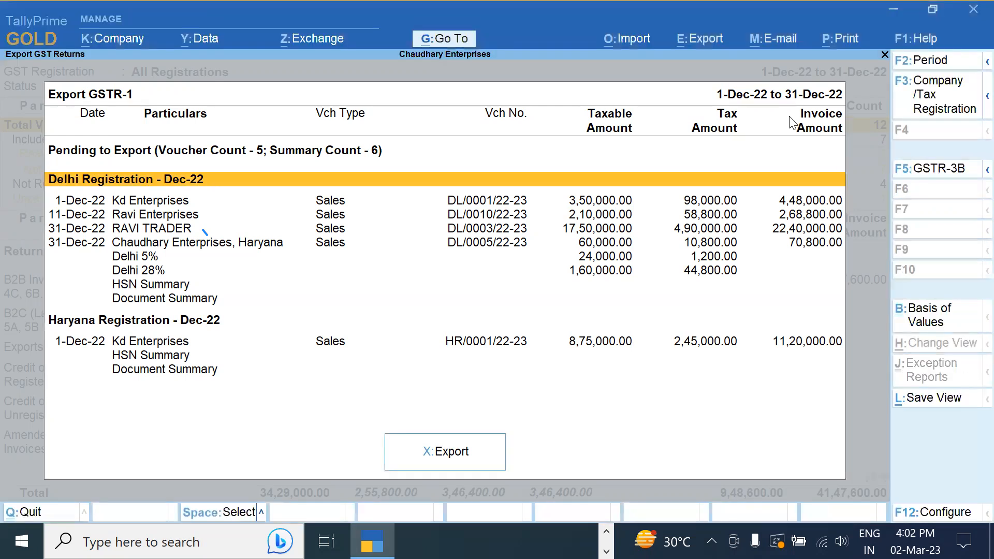
Close the GSTR-1 export listing without exporting and return to the GST Reports menu
click(726, 38)
click(727, 42)
key(Escape)
key(Escape)
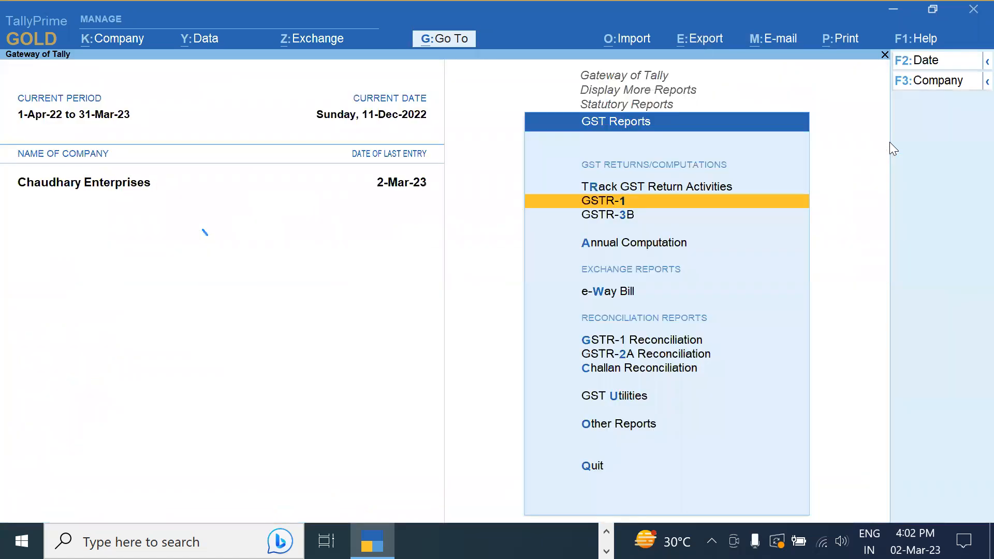
key(Escape)
key(Escape)
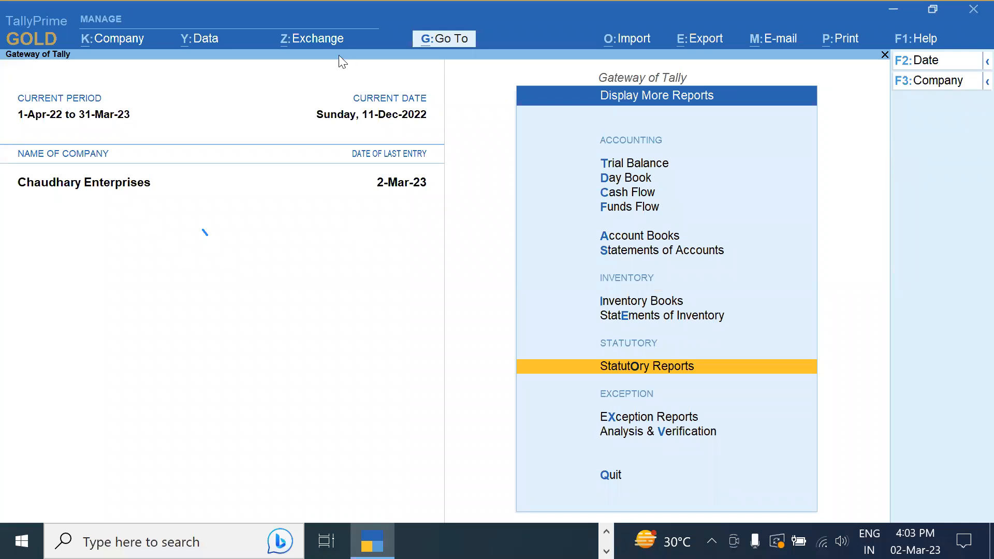
List Send for e-Way Bill for 1-3-2023 to 31-3-2023 and select the 1,05,000.00 Delhi sales invoice
click(313, 46)
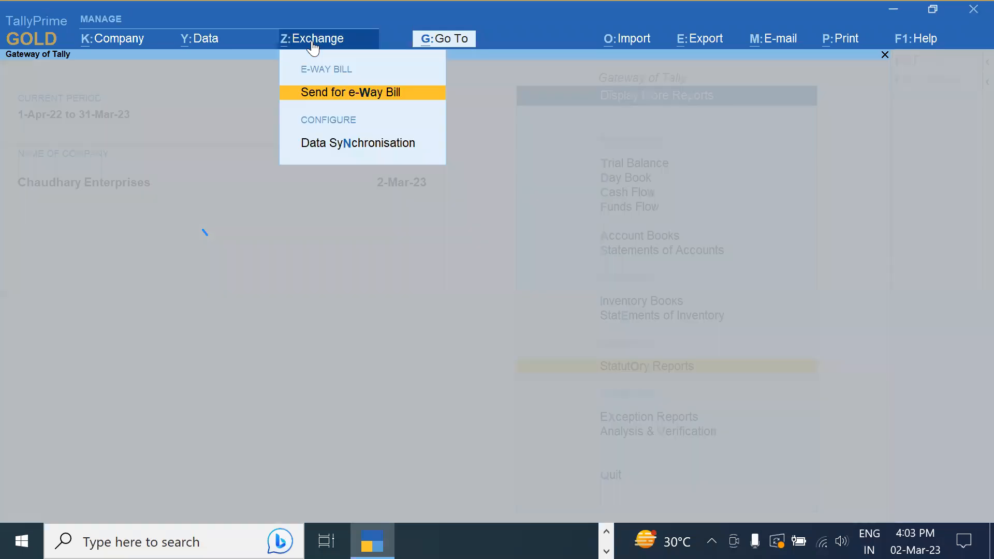
key(Return)
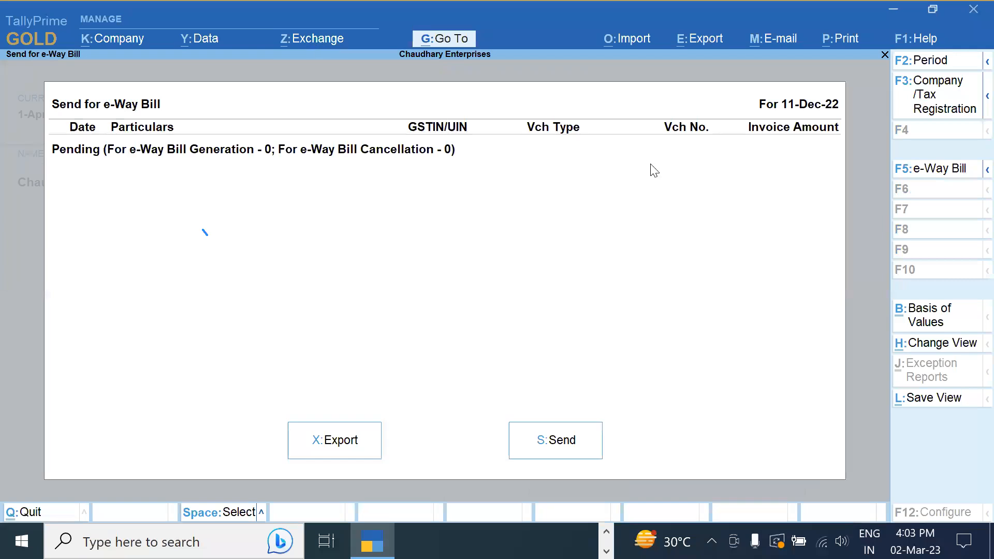
key(F2)
text(1)
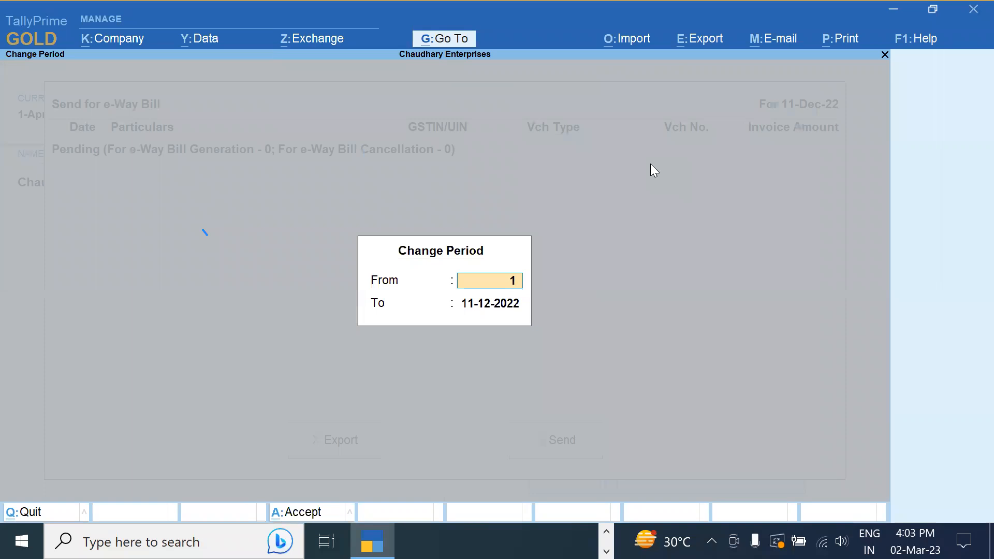
key(Return)
text(3)
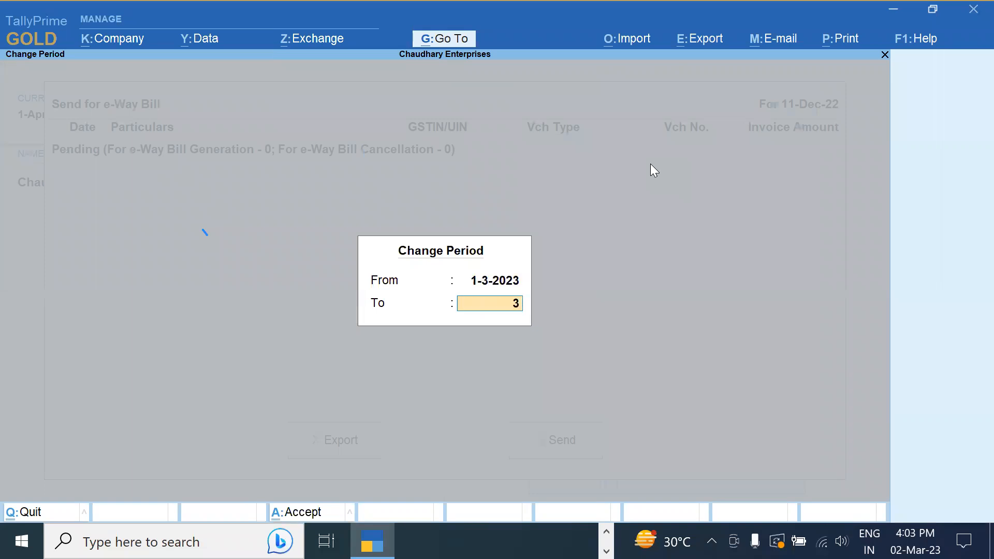
text(1-3)
key(Return)
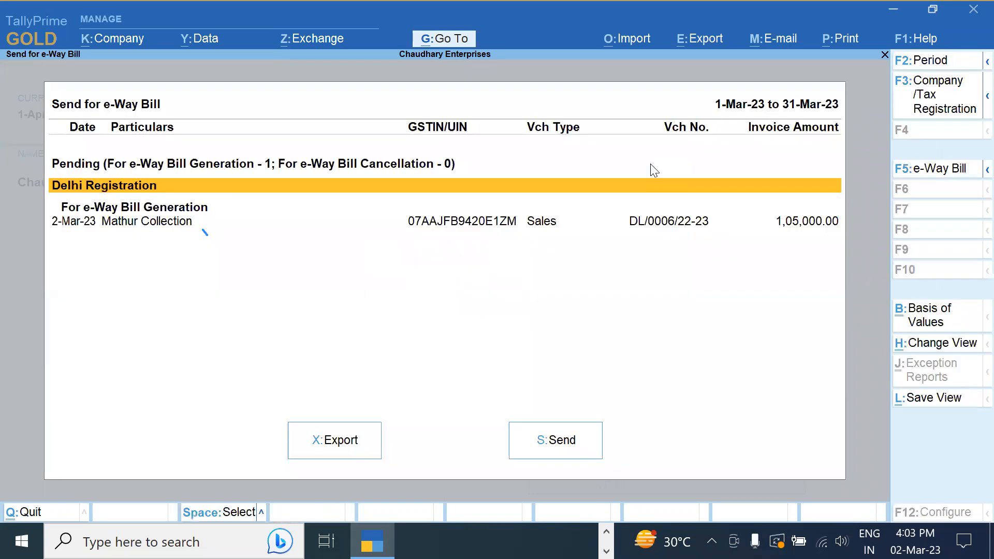
key(Down)
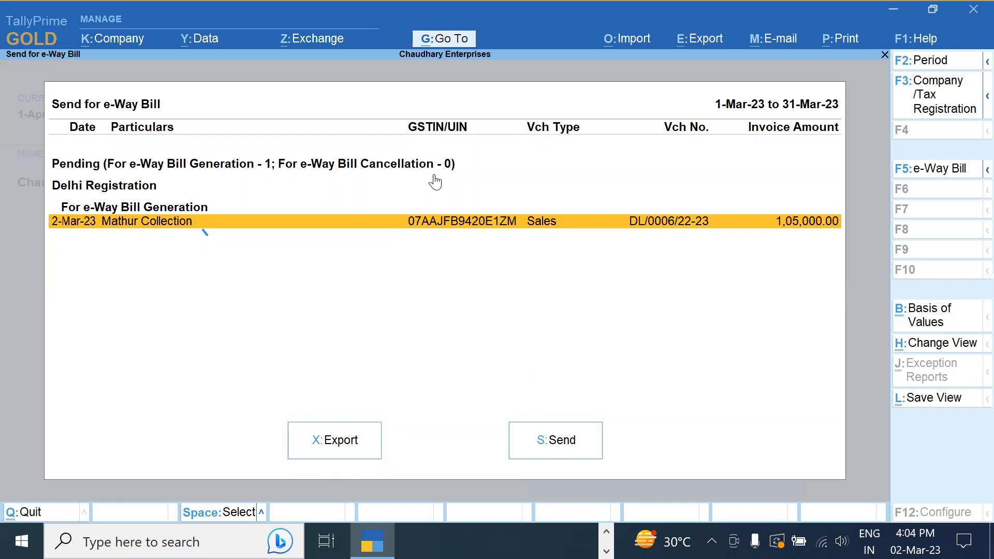
Send the Mathur Collection voucher for e-Way Bill, then cancel at the login and close the report
key(space)
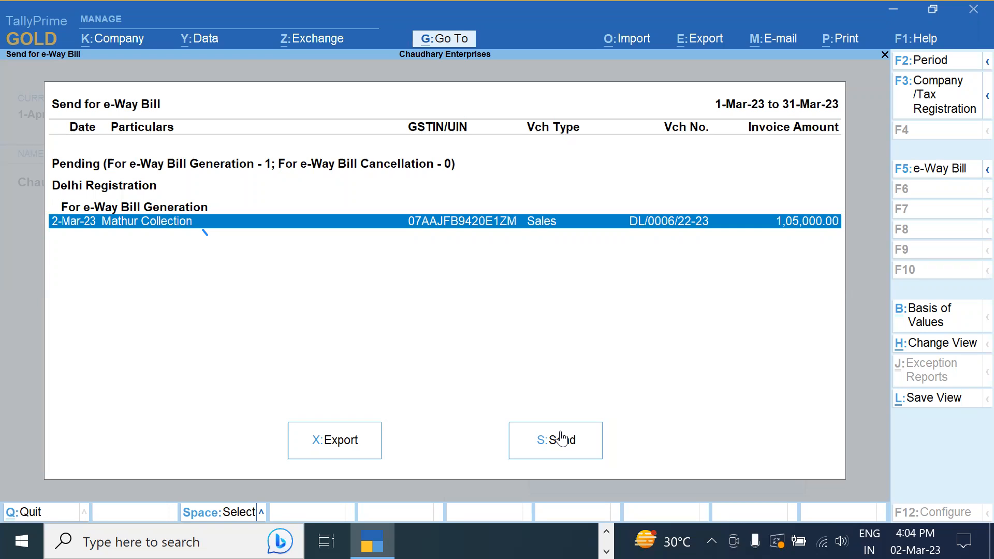
click(559, 436)
key(Return)
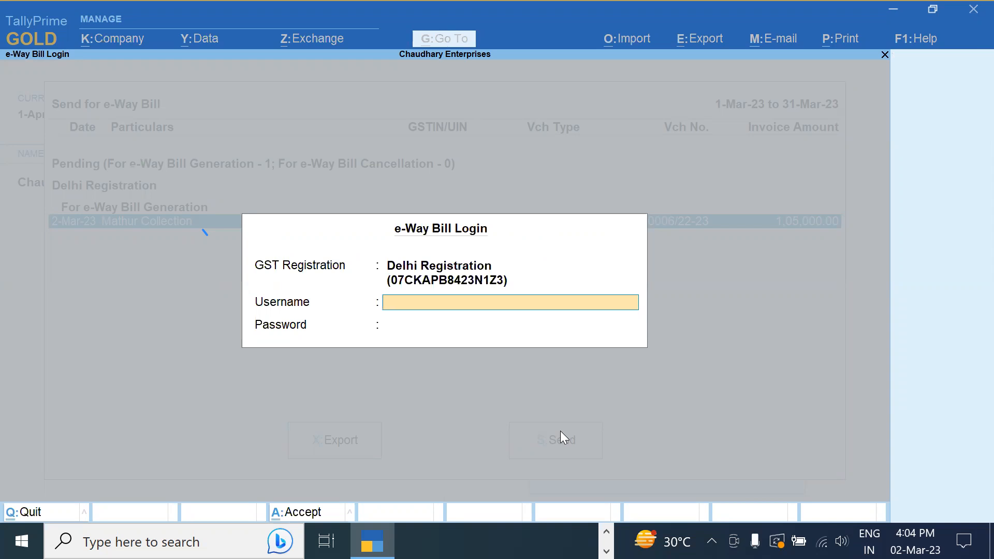
key(Escape)
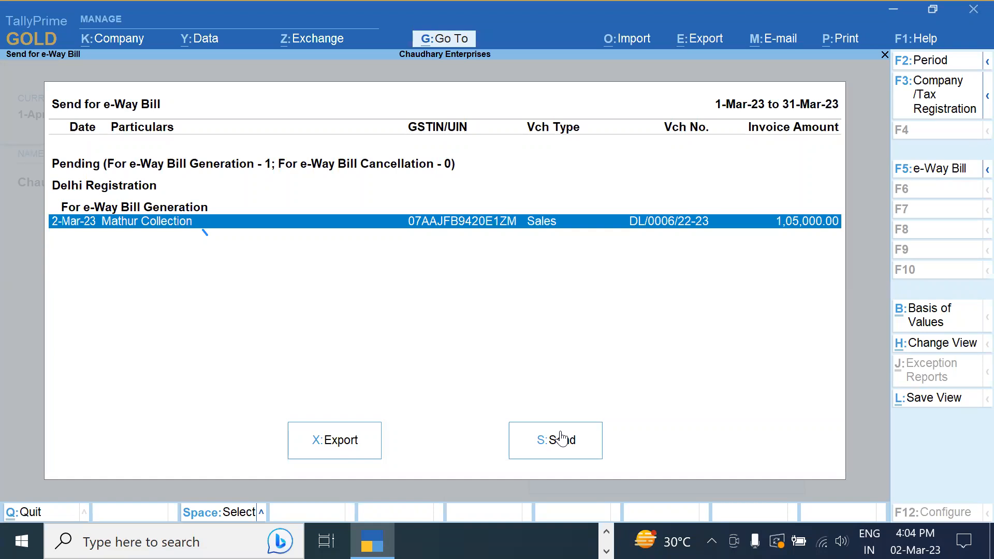
click(561, 439)
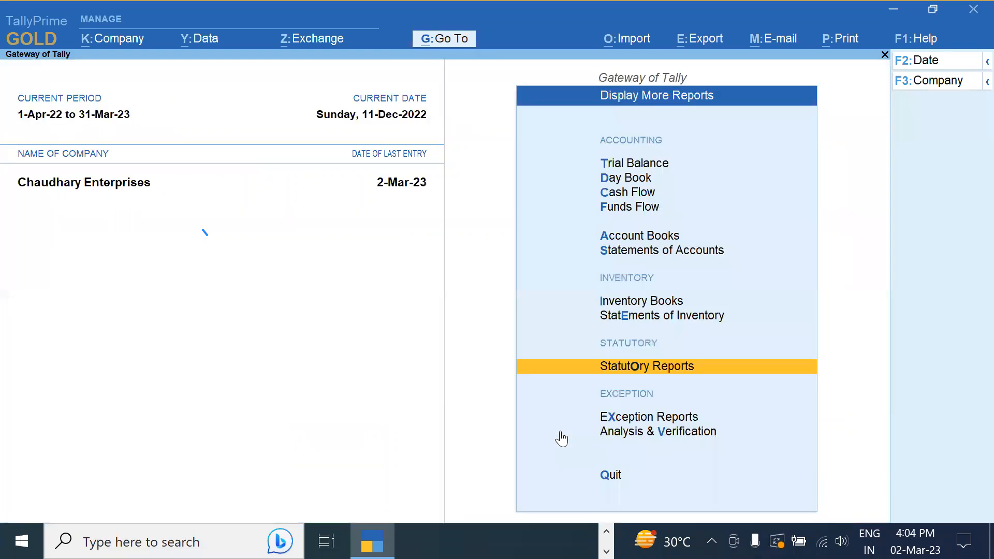
Back out of Display More Reports to the Gateway of Tally, highlighting Day Book
key(Escape)
key(Escape)
key(Escape)
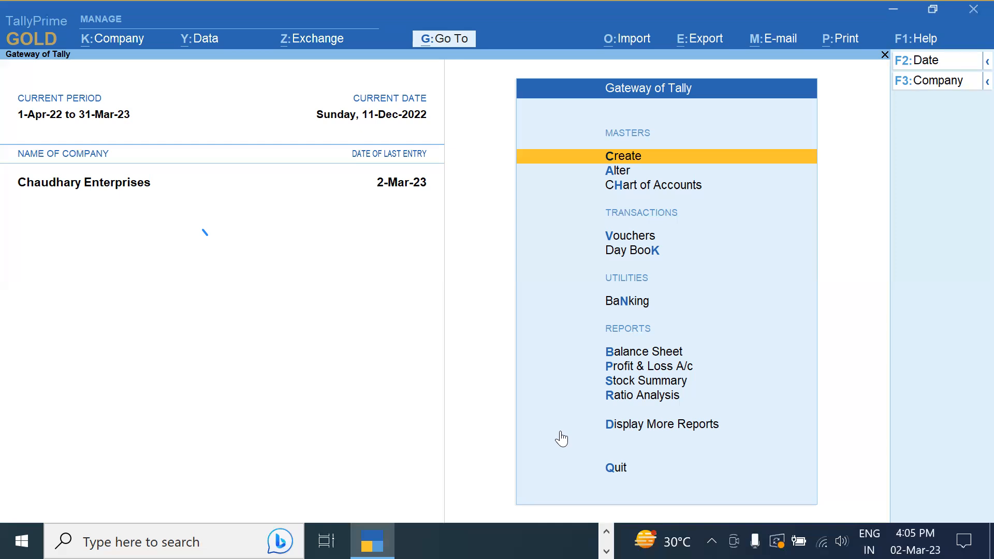
key(Down)
key(Down)
key(Down)
key(Down)
Open the Day Book for the period 1-4-2022 to 31-12-2022
key(Return)
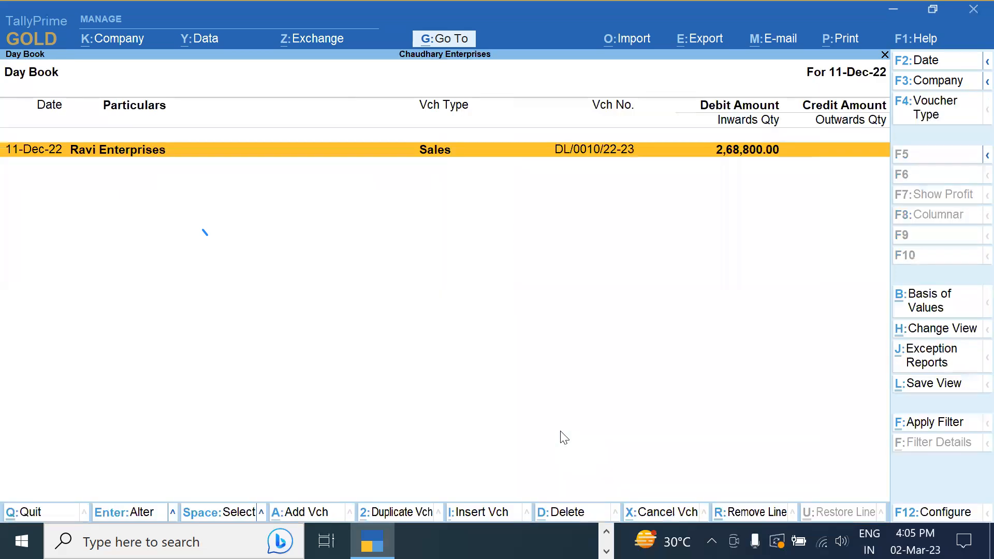
key(alt+F2)
text(1-4)
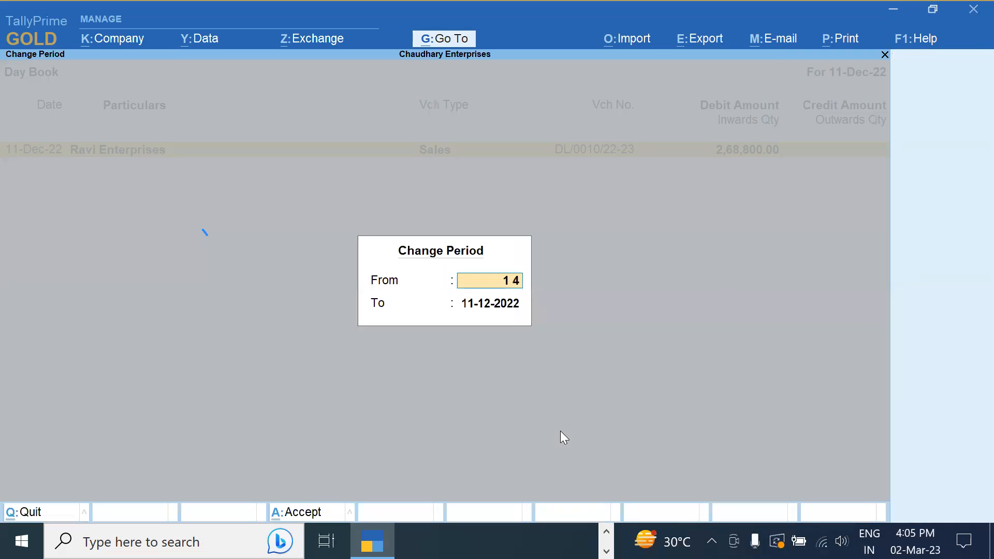
key(Return)
text(31)
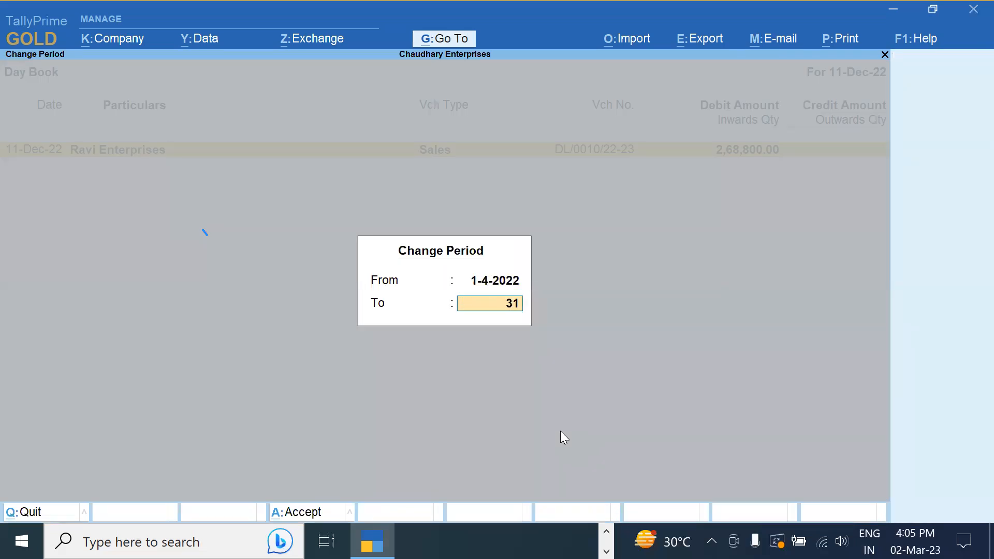
text(-12)
key(Return)
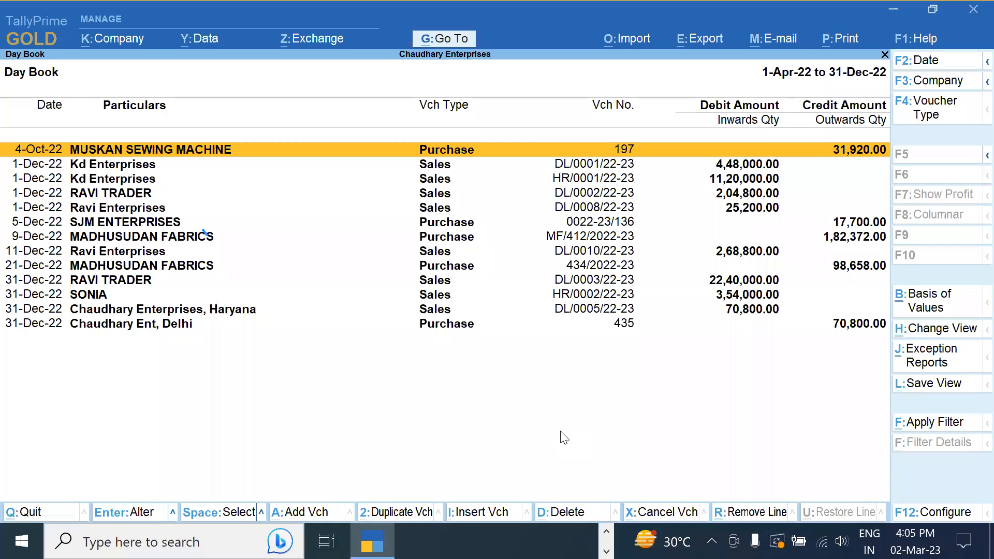
Open the Chaudhary Enterprises, Haryana sales voucher DL/0005/22-23 for alteration
key(Down)
key(Down)
key(Down)
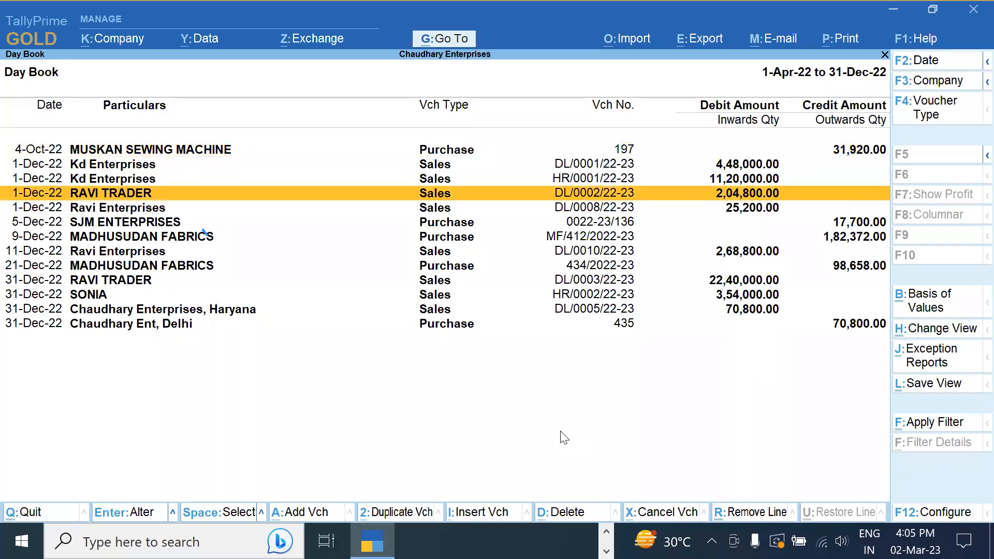
key(Down)
key(Down)
key(Down)
key(Down)
key(Down)
key(Down)
key(Down)
key(Down)
key(Down)
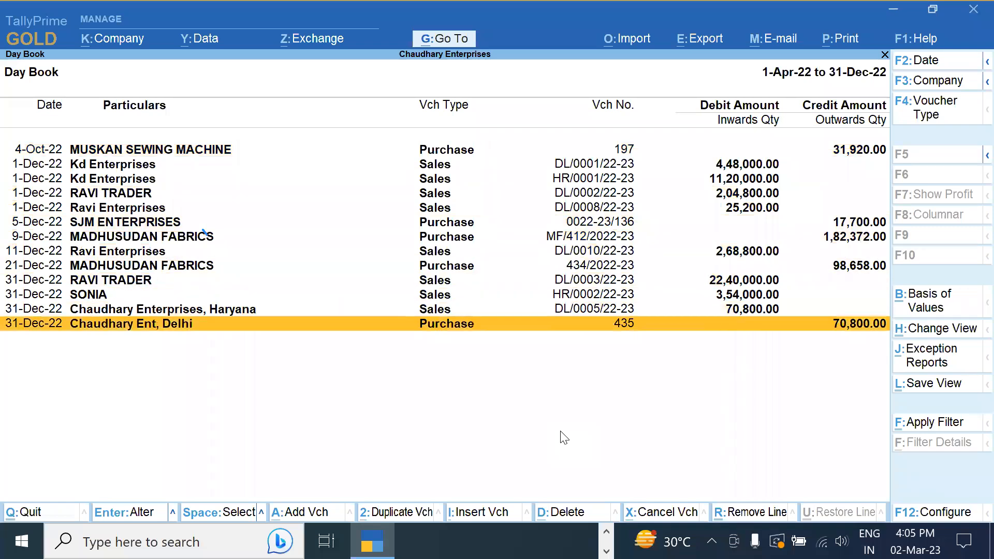
key(Up)
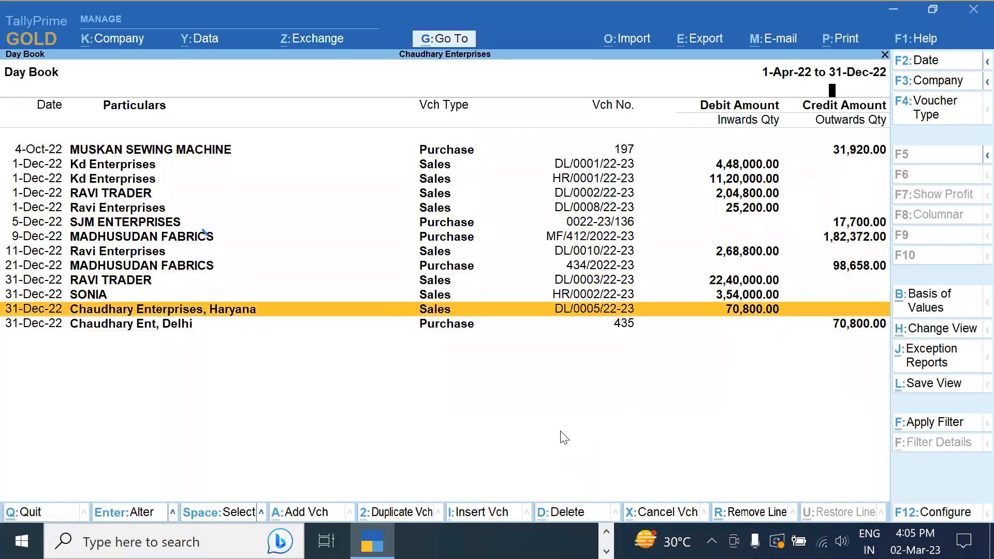
key(Return)
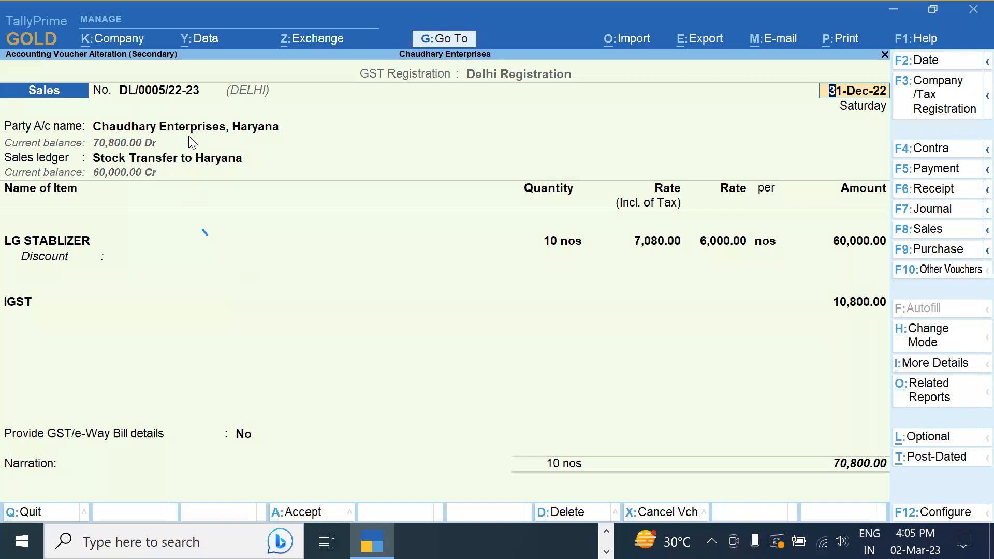
click(190, 132)
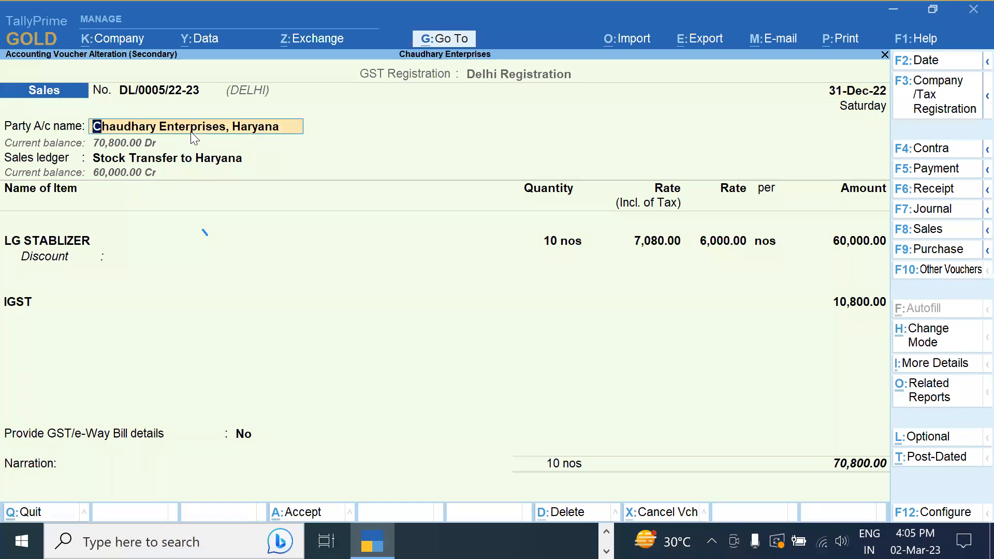
key(ctrl+Return)
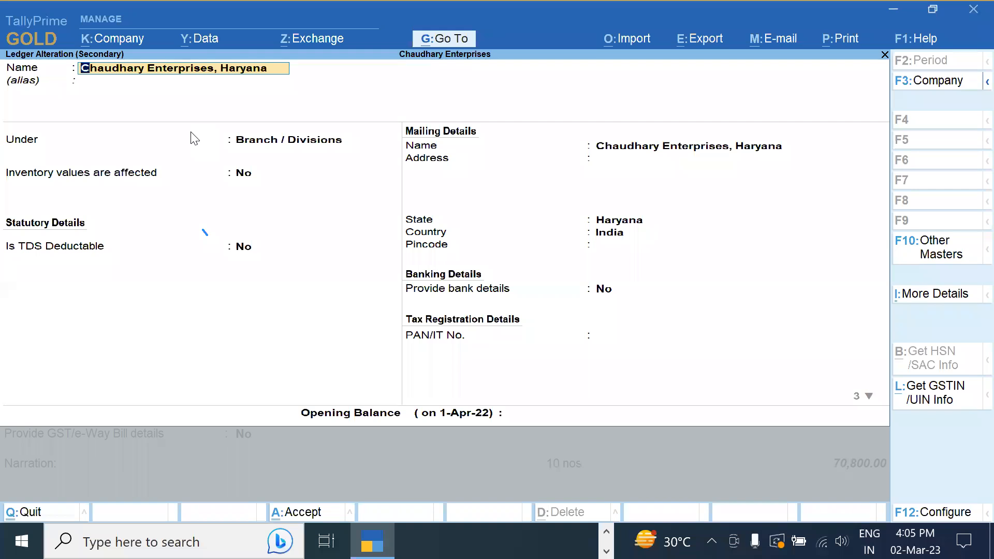
key(Return)
key(Return)
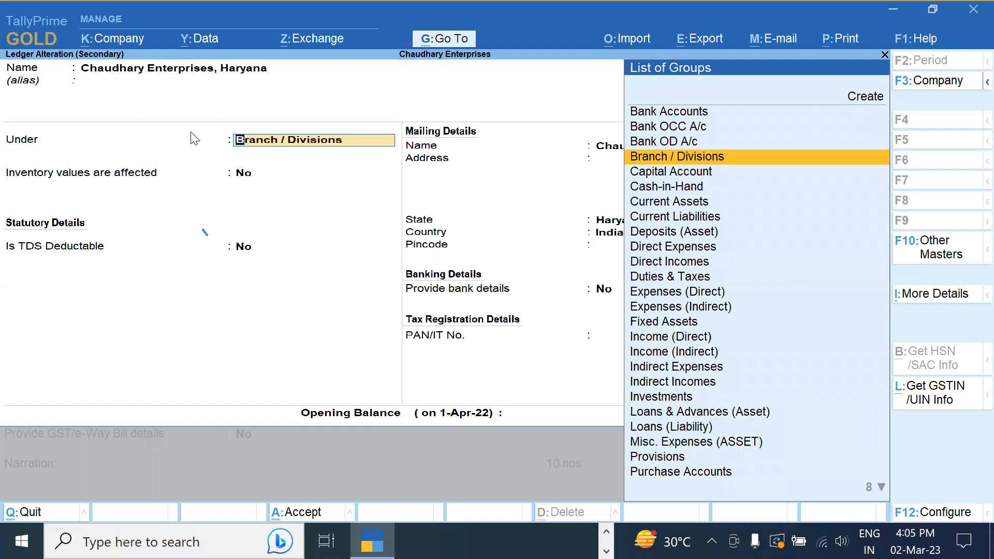
key(Return)
key(Return)
key(Return)
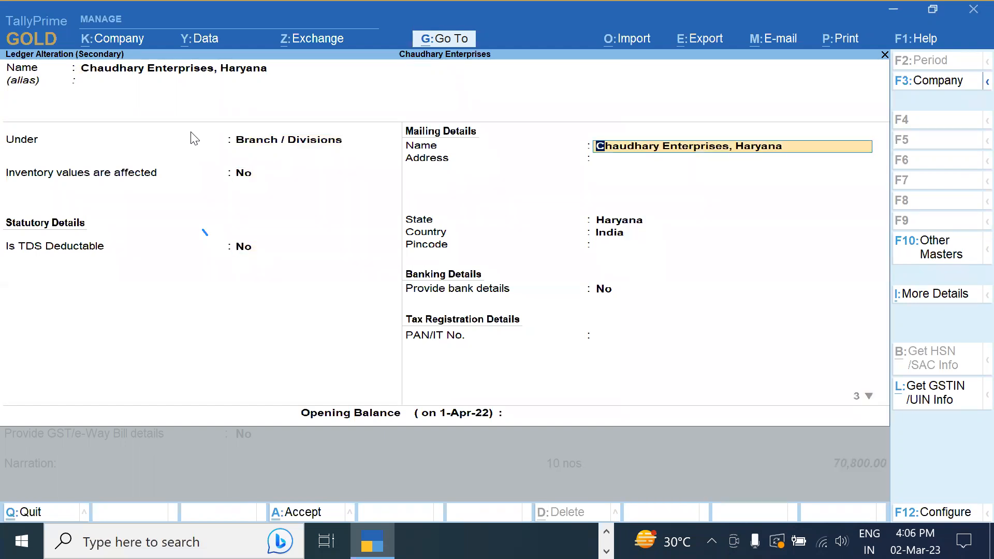
key(Return)
key(Return)
key(Return)
key(Return)
key(Return)
key(Return)
key(Return)
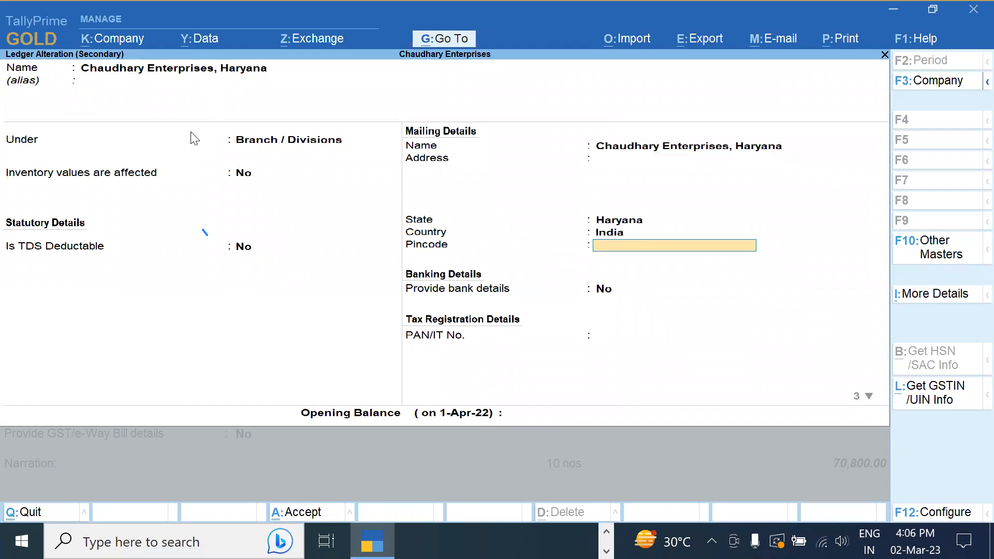
key(Return)
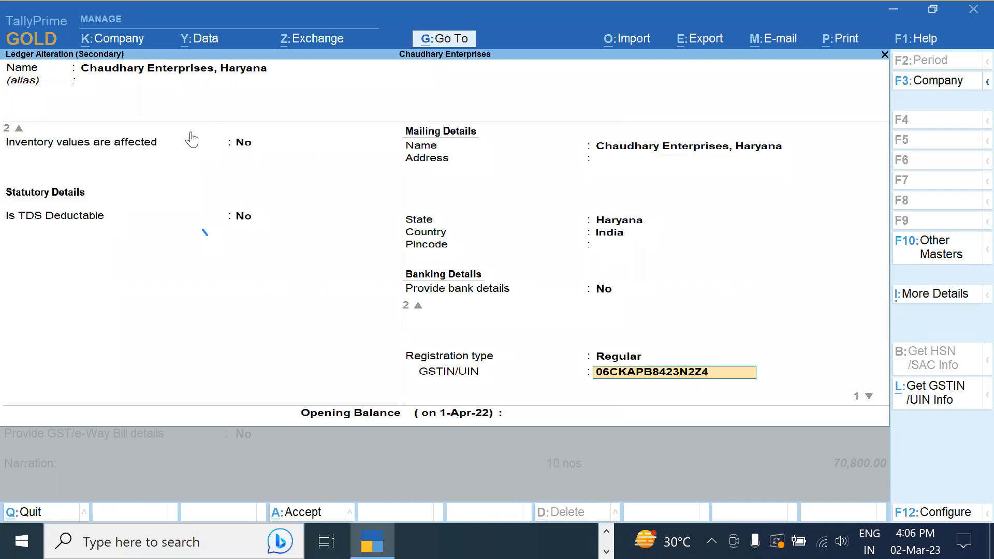
key(ctrl+a)
key(ctrl+a)
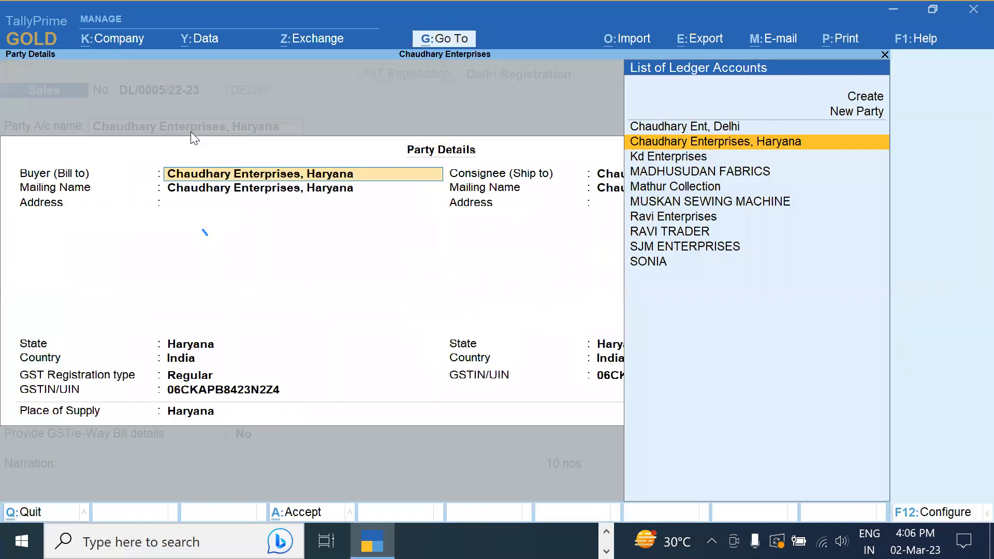
key(ctrl+a)
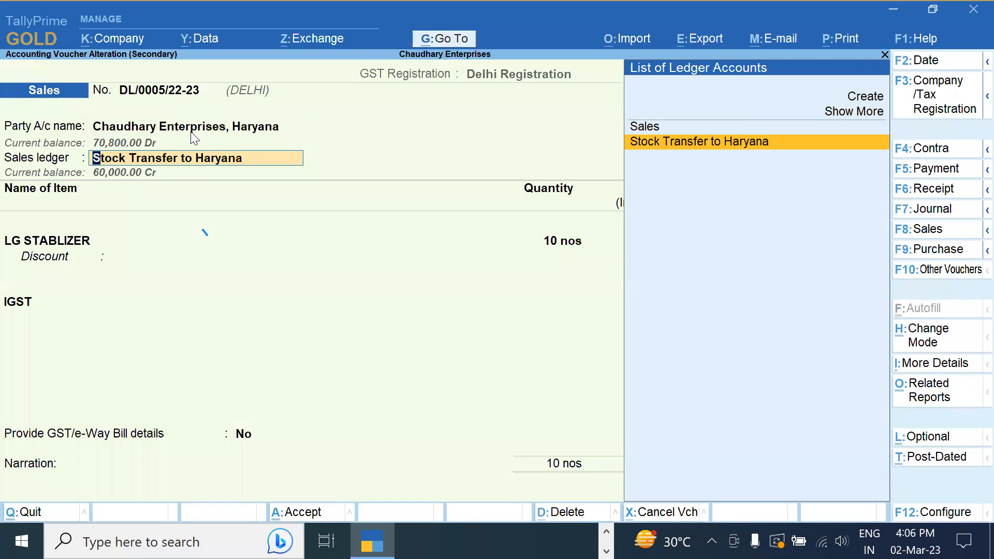
Review the Stock Transfer to Haryana ledger, keeping Sales Accounts group and GST Applicable
key(ctrl)
key(ctrl+Return)
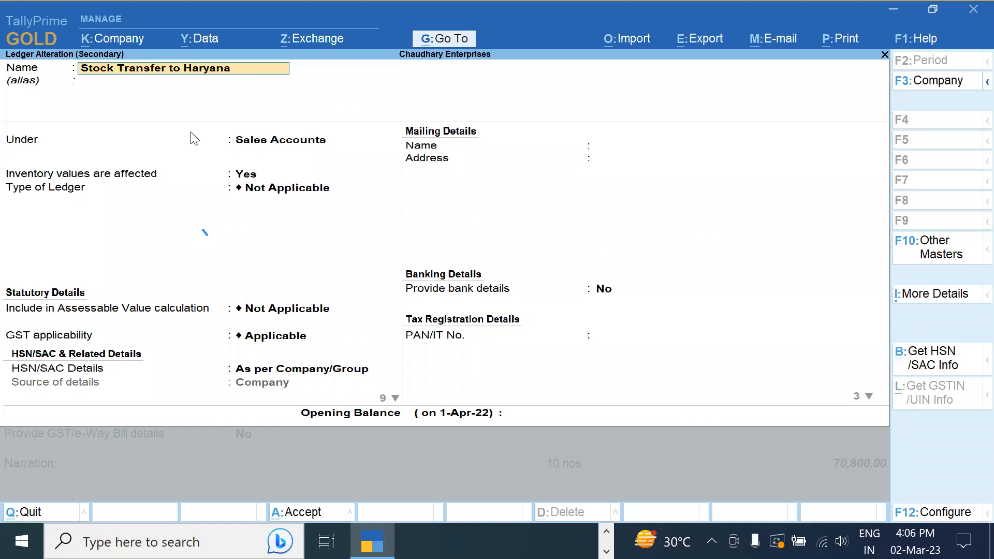
key(Return)
key(Return)
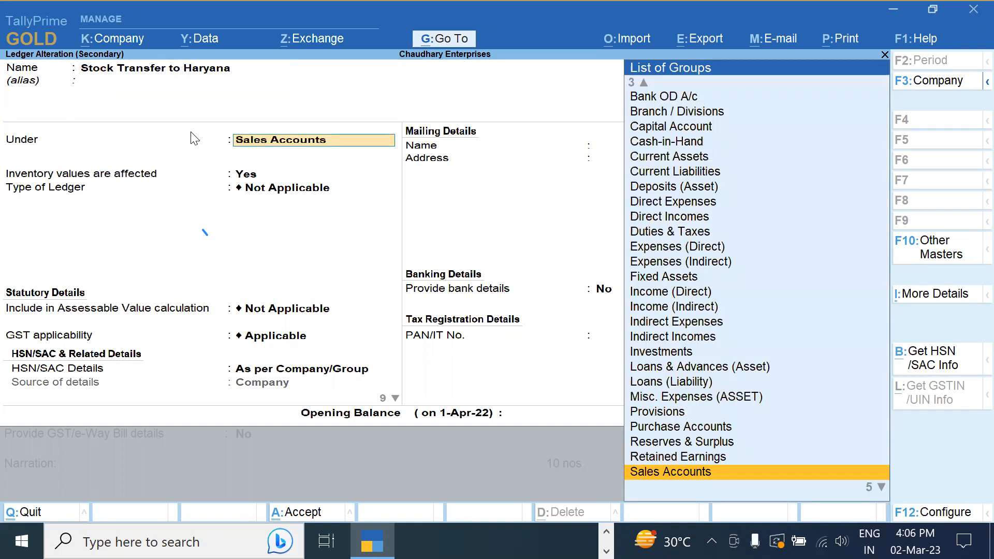
key(Return)
key(Return)
key(Return)
key(Return)
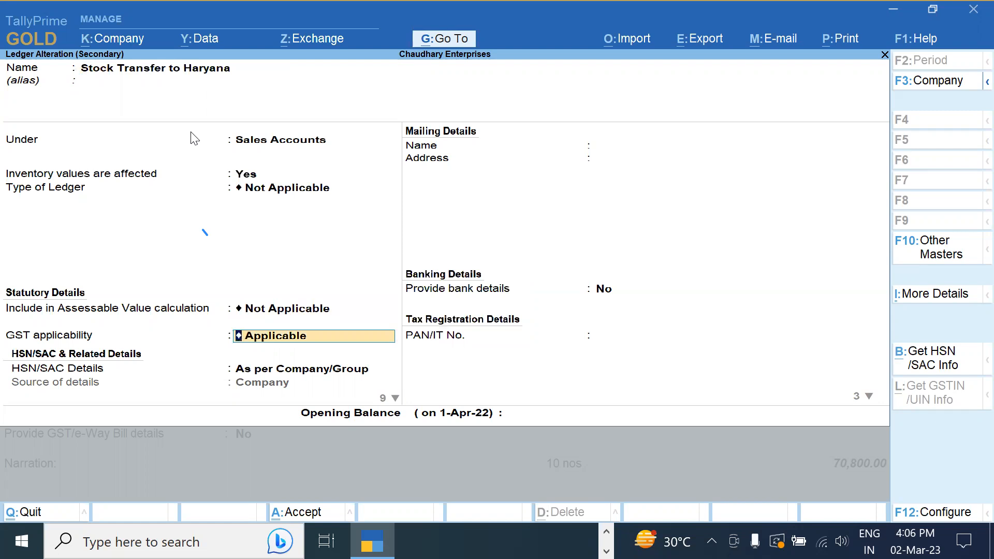
key(Return)
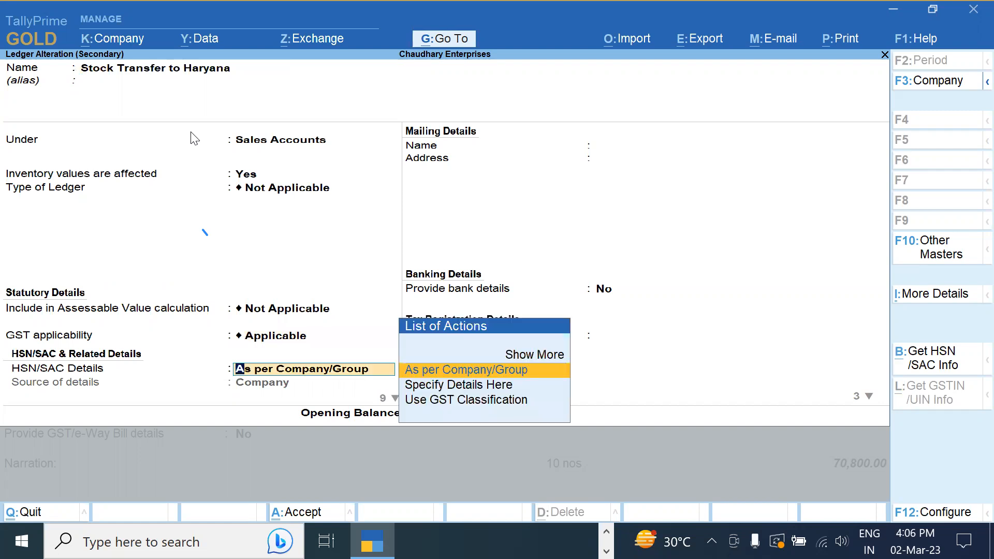
key(Return)
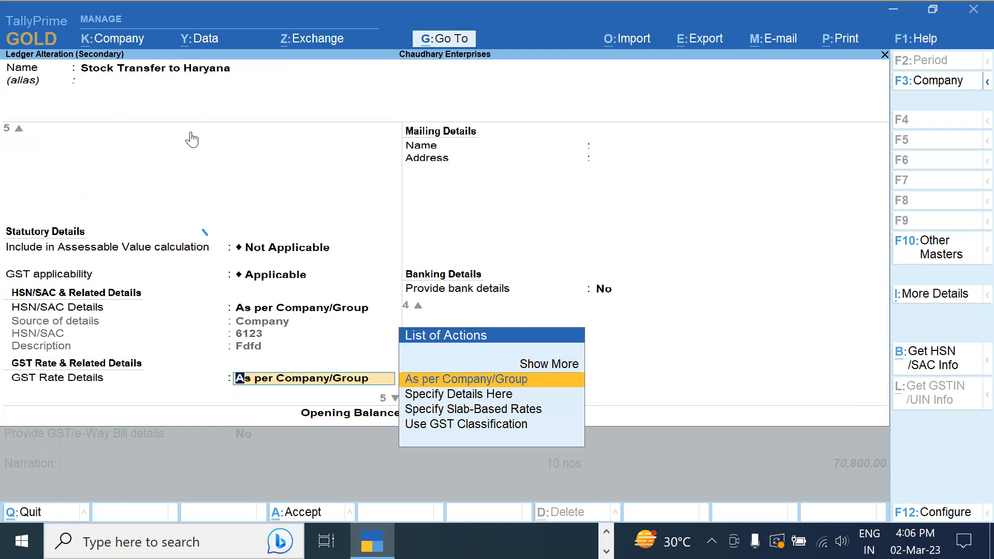
key(ctrl+a)
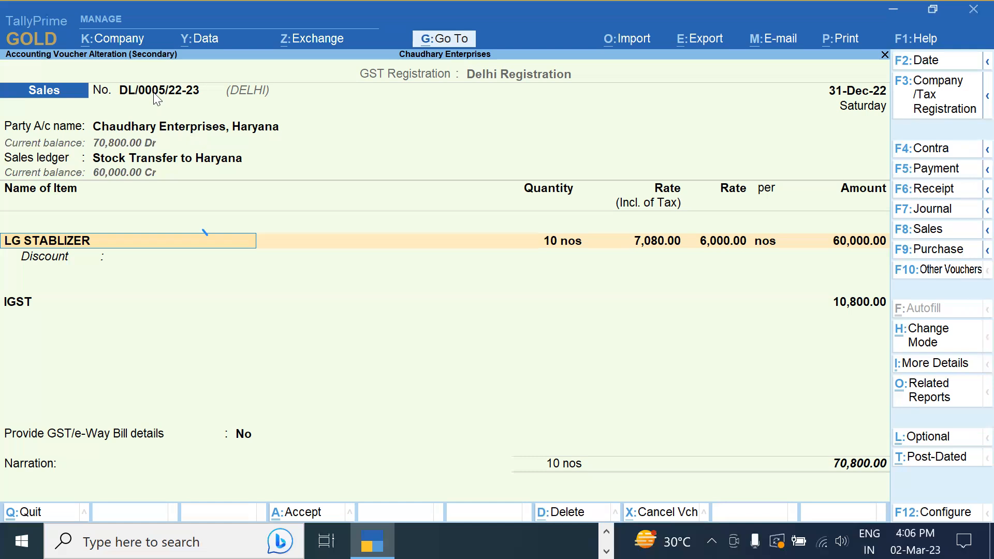
Exit the sales voucher unchanged to the Day Book, highlighting the Chaudhary Ent, Delhi purchase
key(BackSpace)
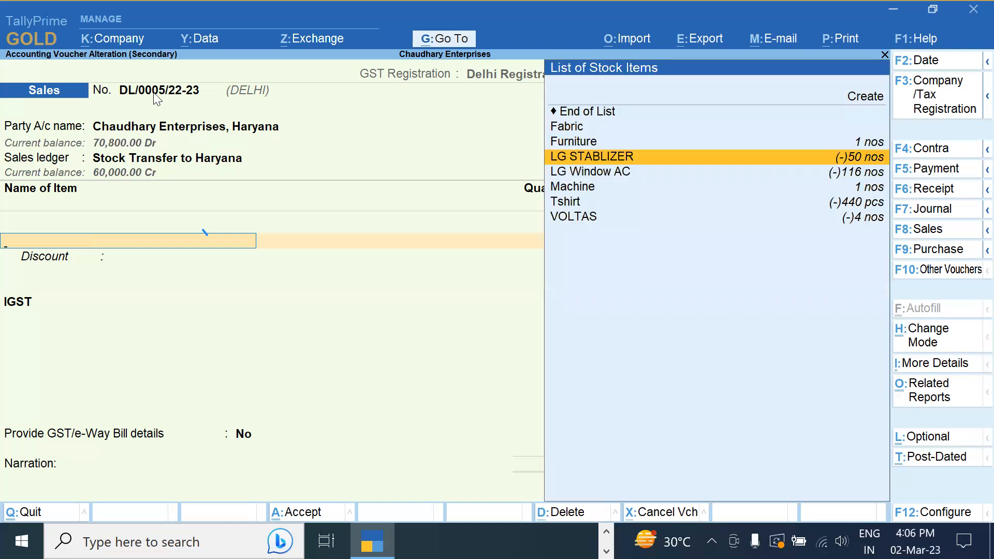
key(Escape)
key(Escape)
key(Down)
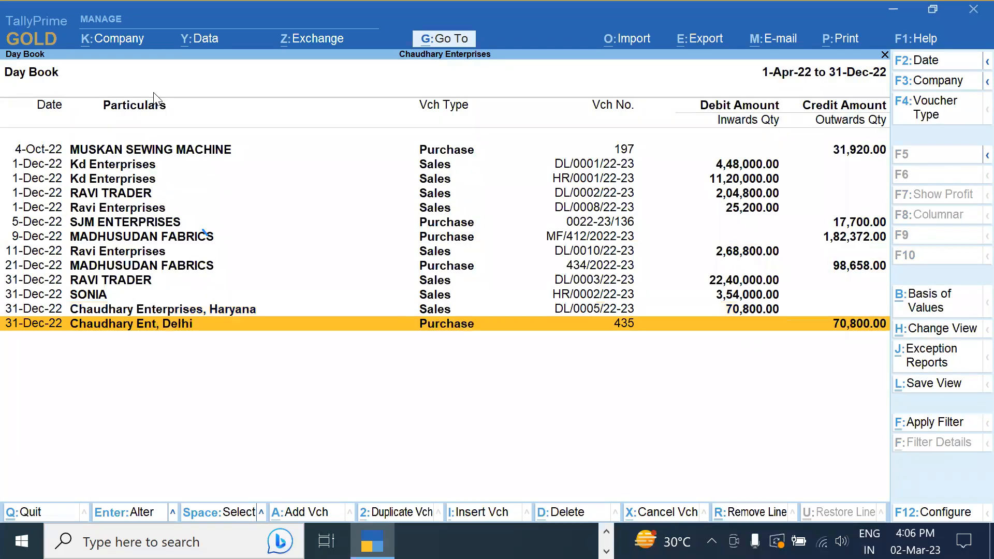
Open purchase voucher 435 and review the Chaudhary Ent, Delhi party ledger unchanged
key(Return)
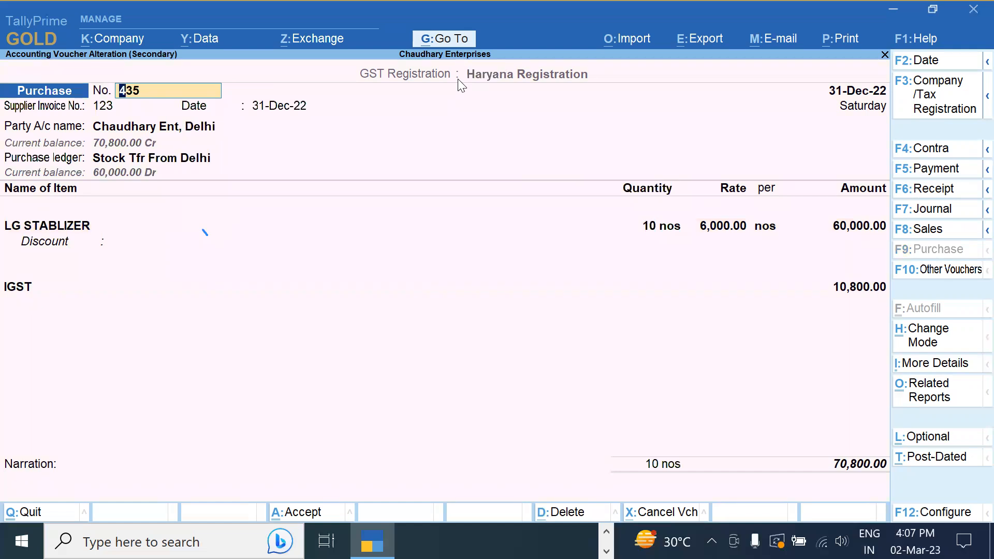
key(Return)
key(Return)
key(Return)
key(Return)
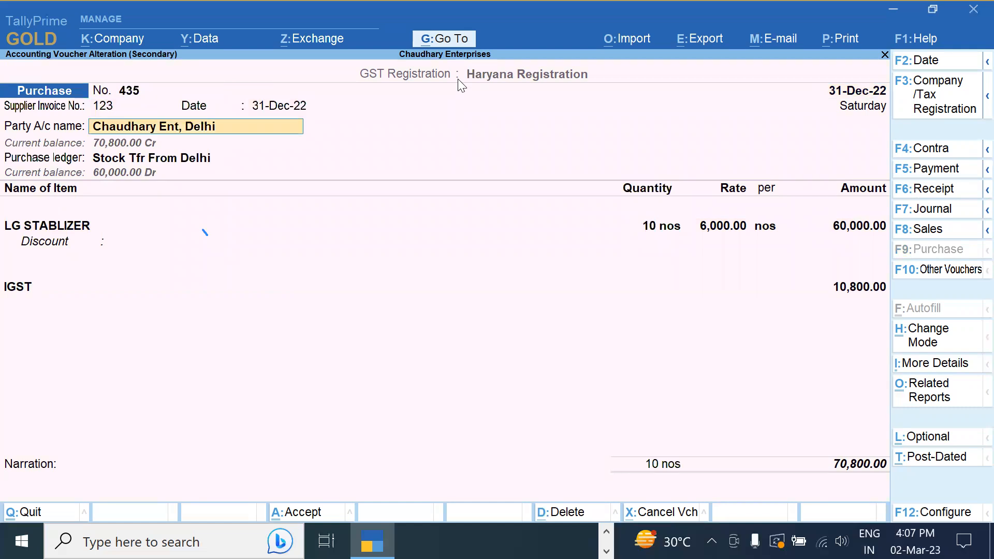
key(ctrl+Return)
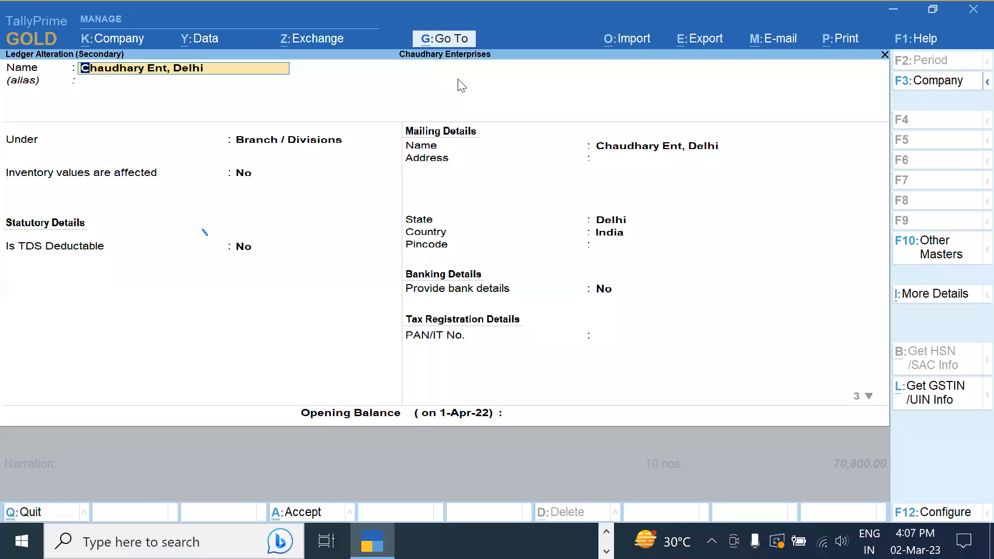
key(Return)
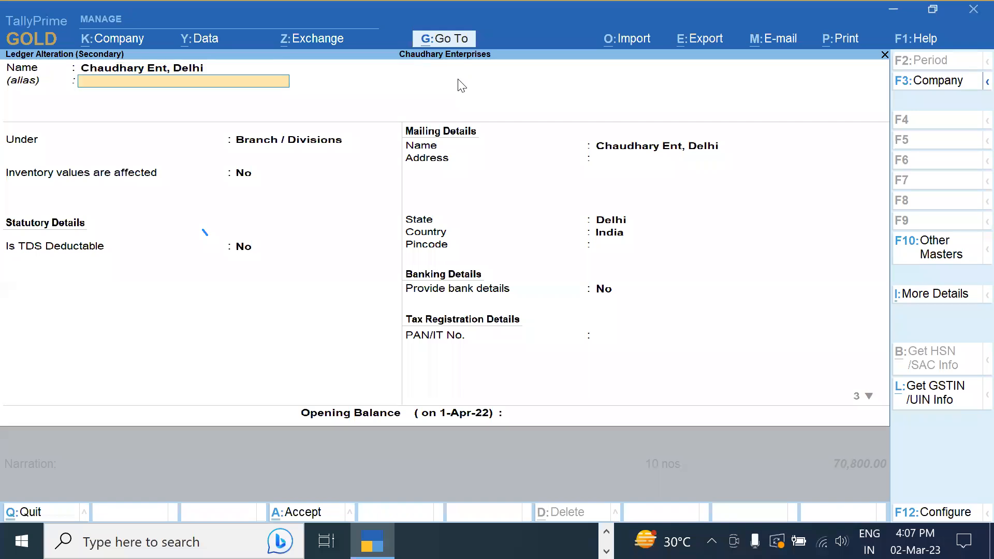
key(Return)
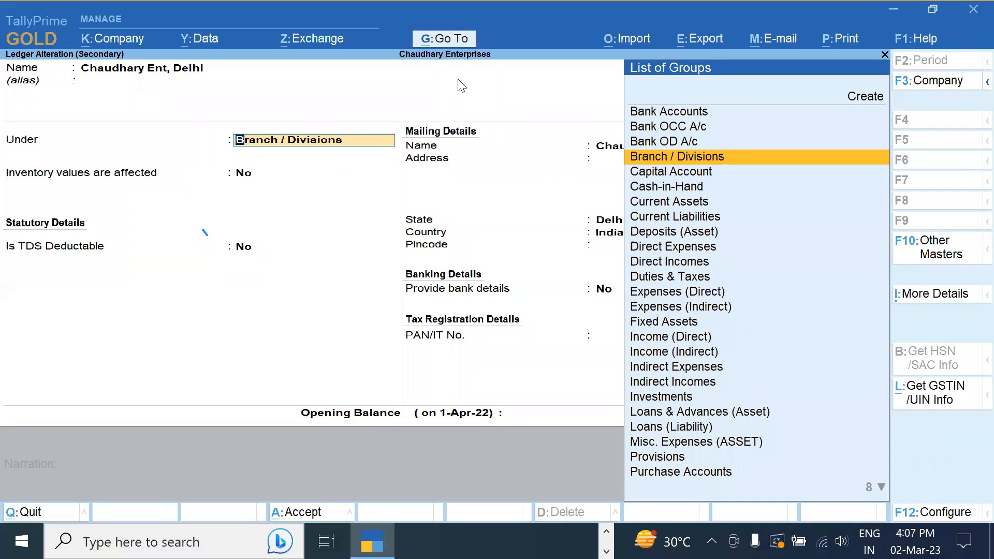
key(ctrl+a)
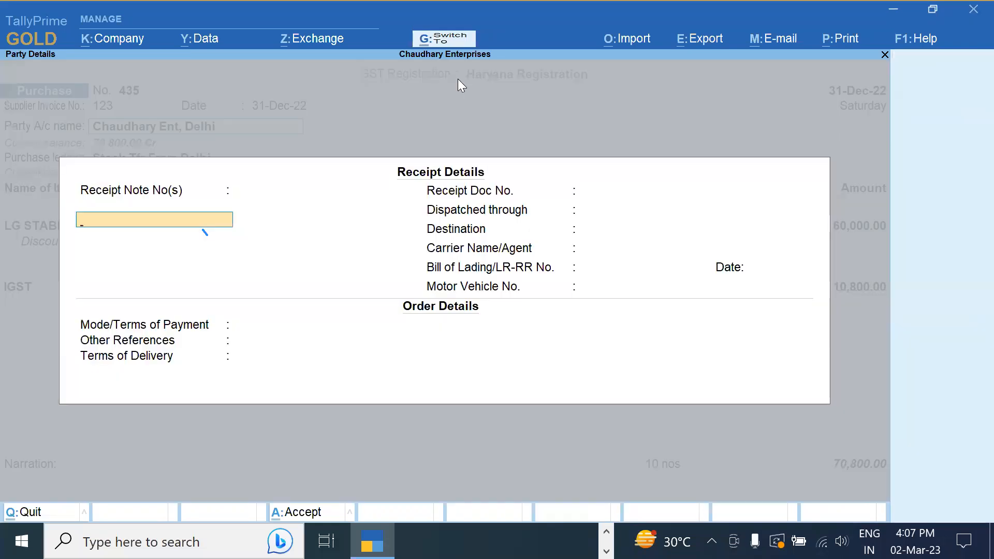
key(ctrl+a)
key(ctrl+a)
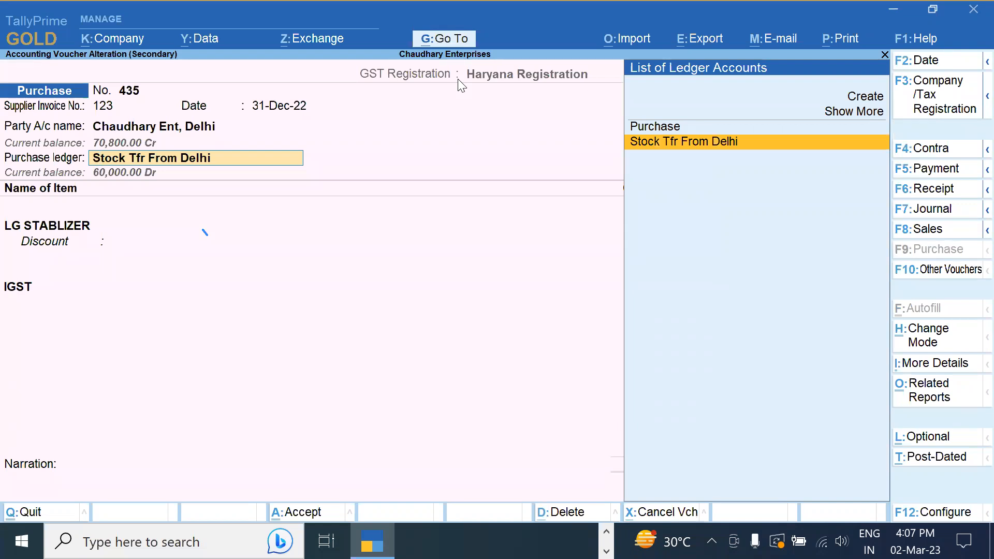
Review the Stock Tfr From Delhi purchase ledger and accept the voucher at 70,800.00
key(ctrl+Return)
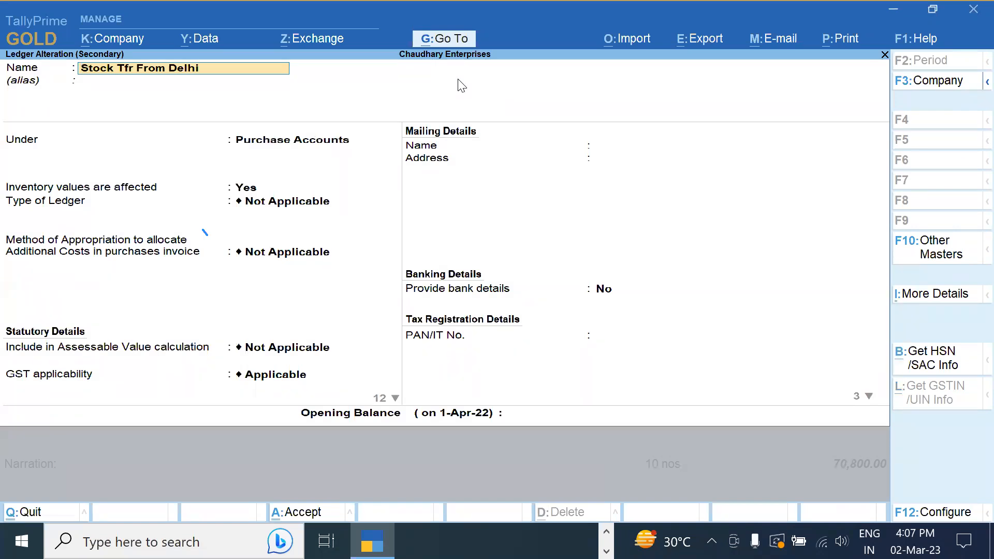
key(ctrl+a)
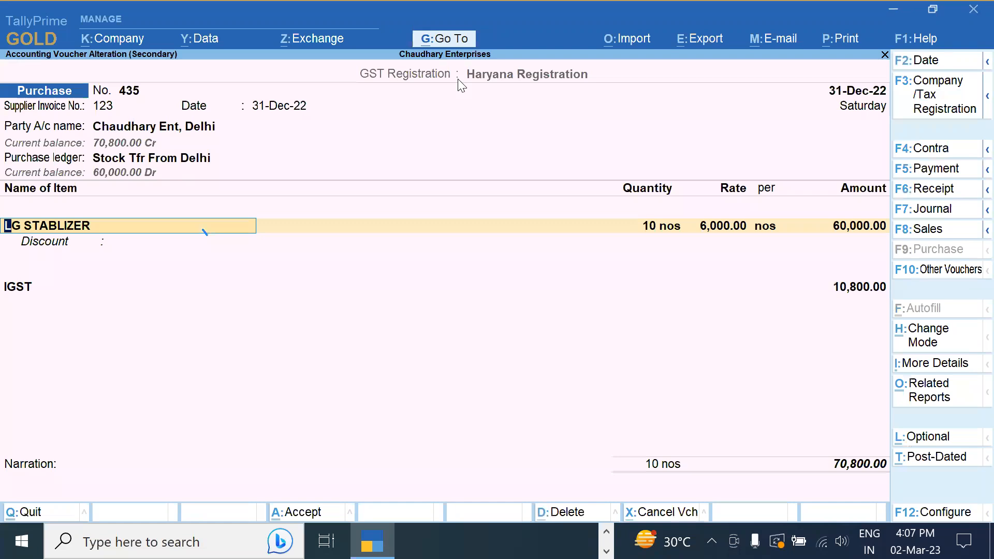
key(Return)
key(Return)
key(Return)
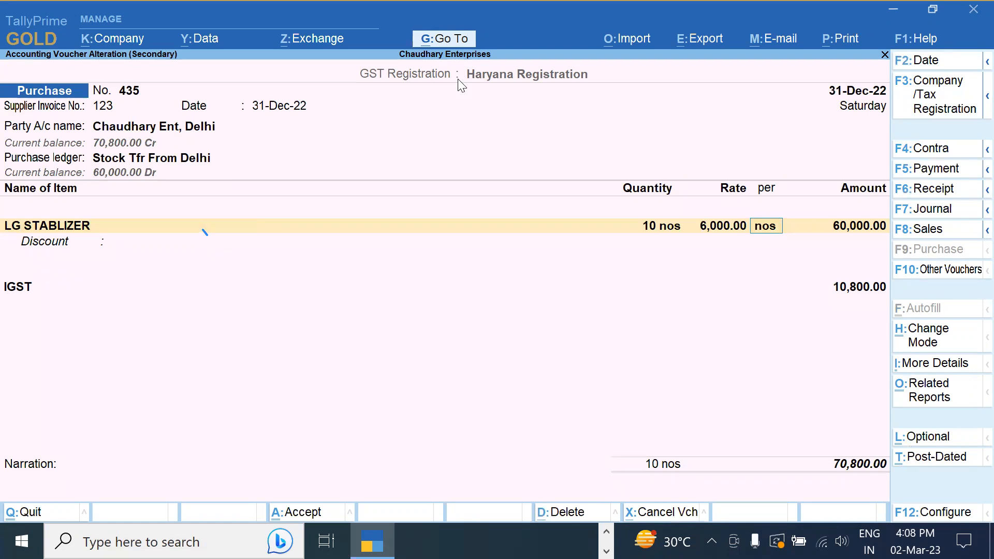
key(ctrl)
key(ctrl+a)
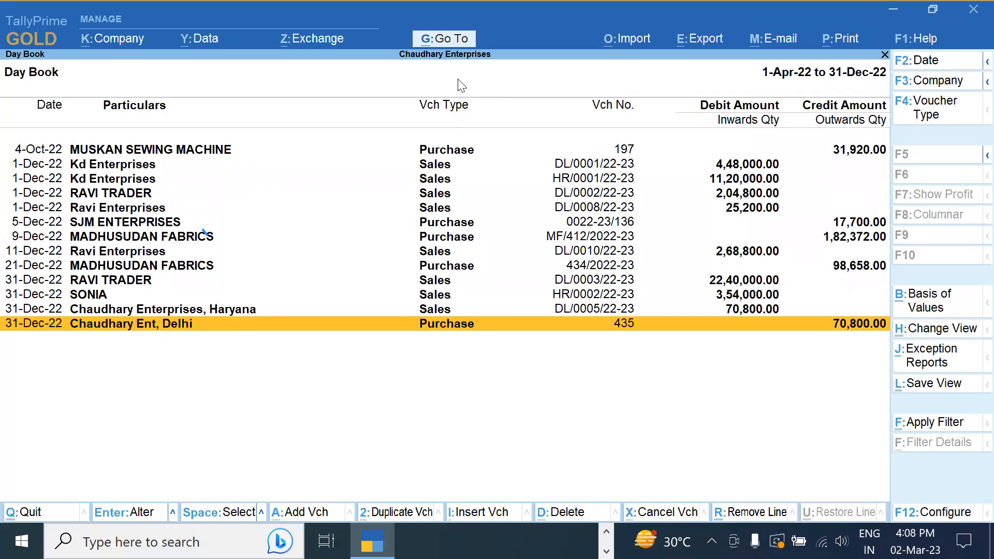
View the detailed Profit & Loss A/c showing Nett Profit 43,44,000.24, then close it
key(Escape)
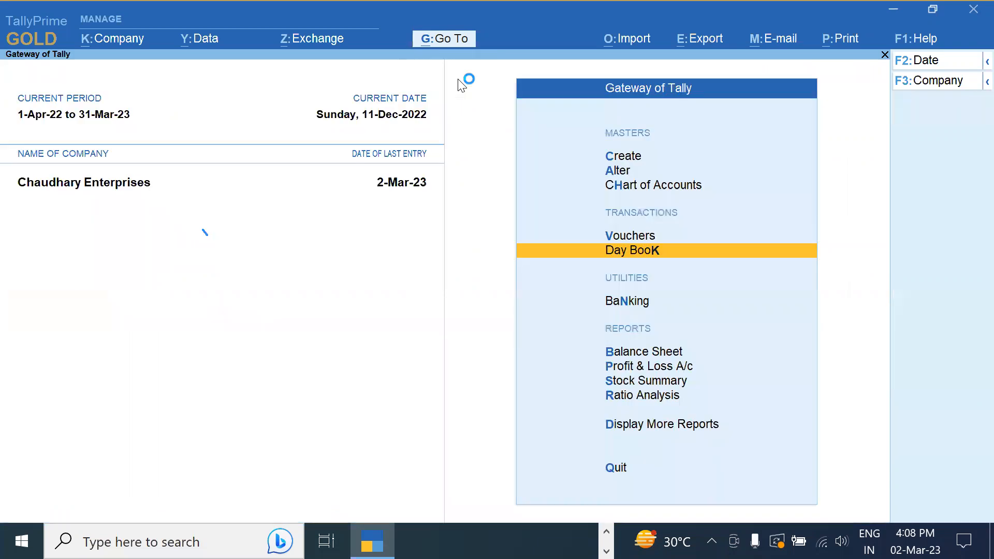
key(b)
key(Down)
key(Return)
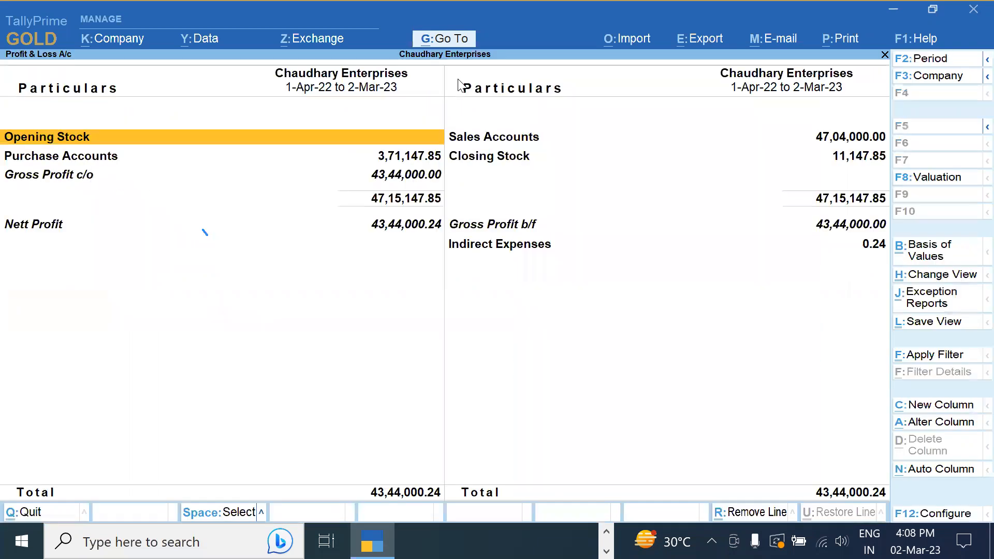
key(alt+F5)
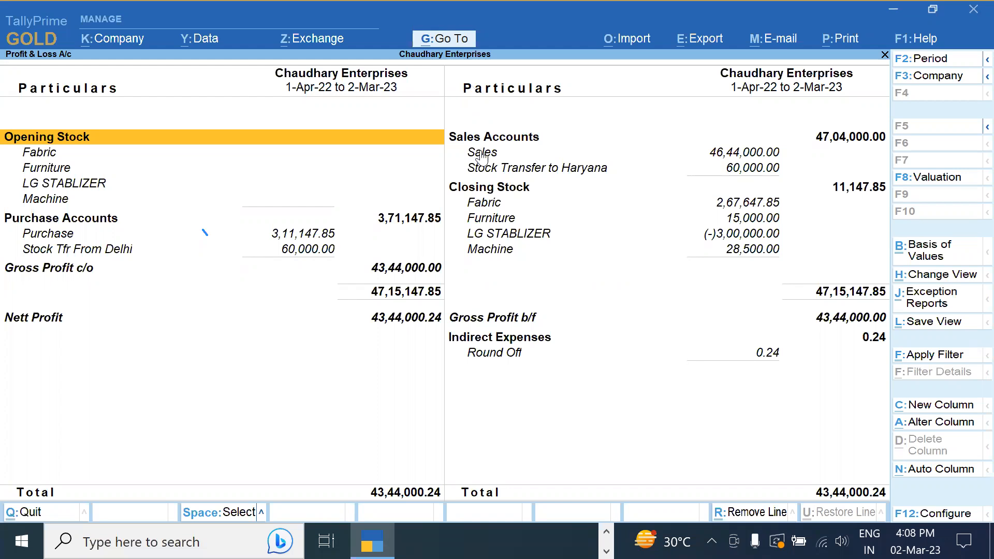
click(490, 171)
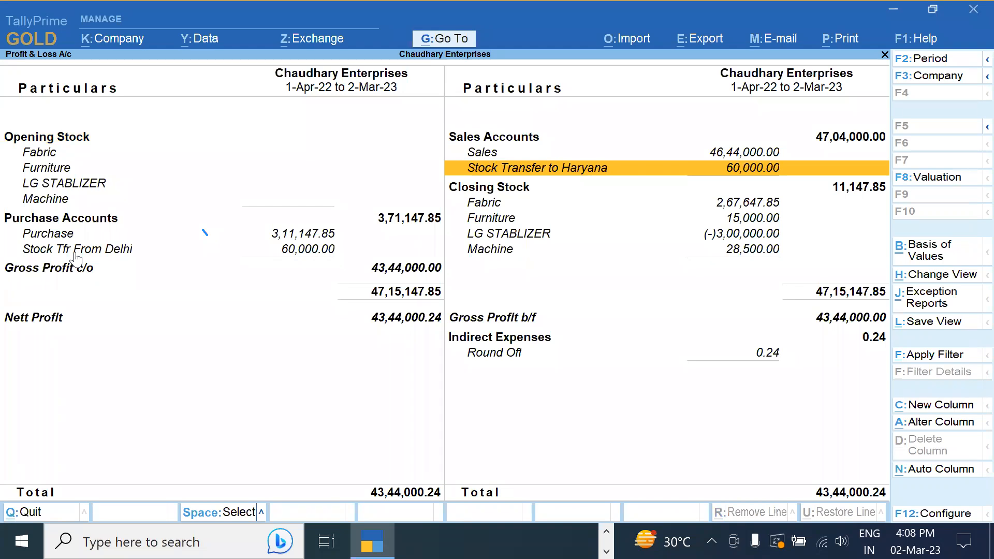
key(Escape)
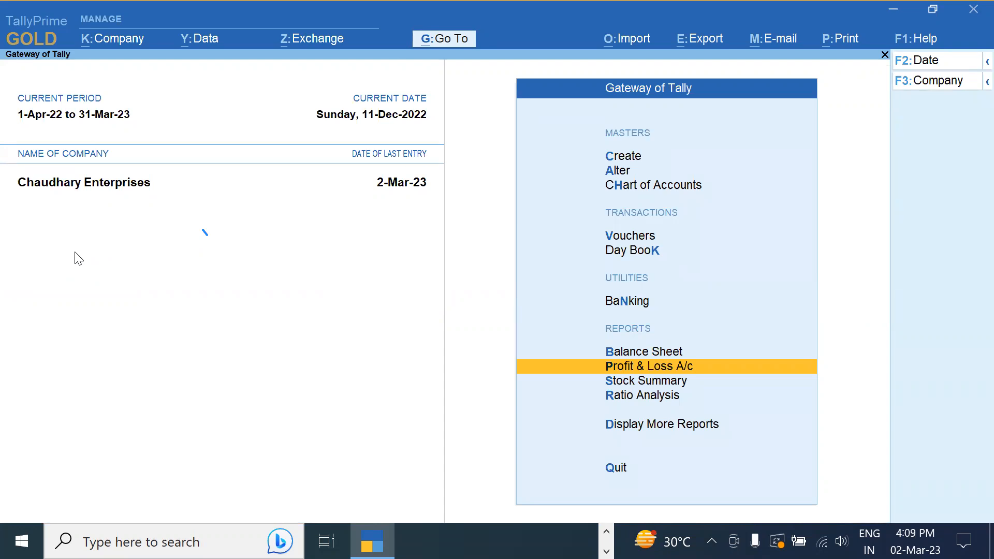
Through Alter > Ledger, save the IGST ledger with 9% percentage of calculation, then reopen it
key(Up)
key(Up)
key(Up)
key(Up)
key(Up)
key(Up)
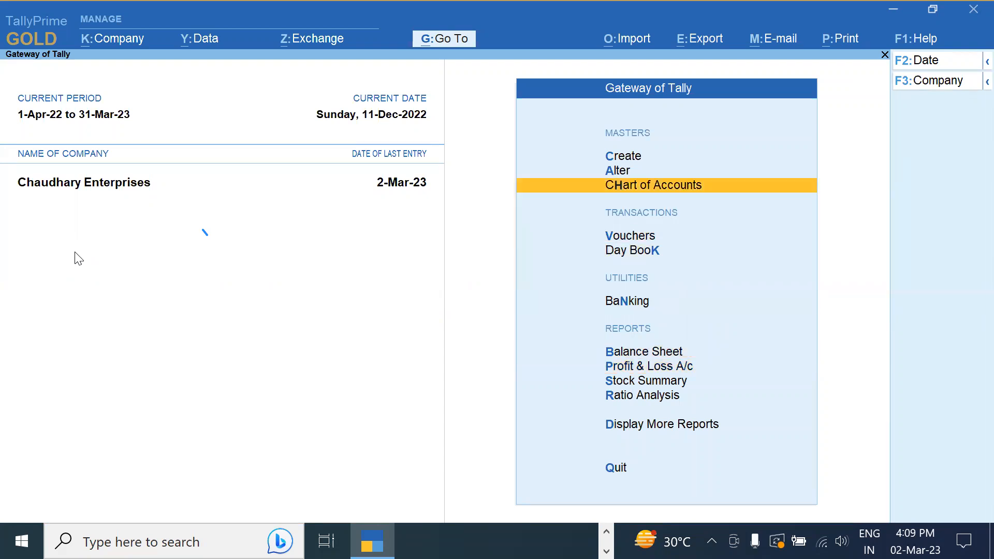
key(Return)
key(Down)
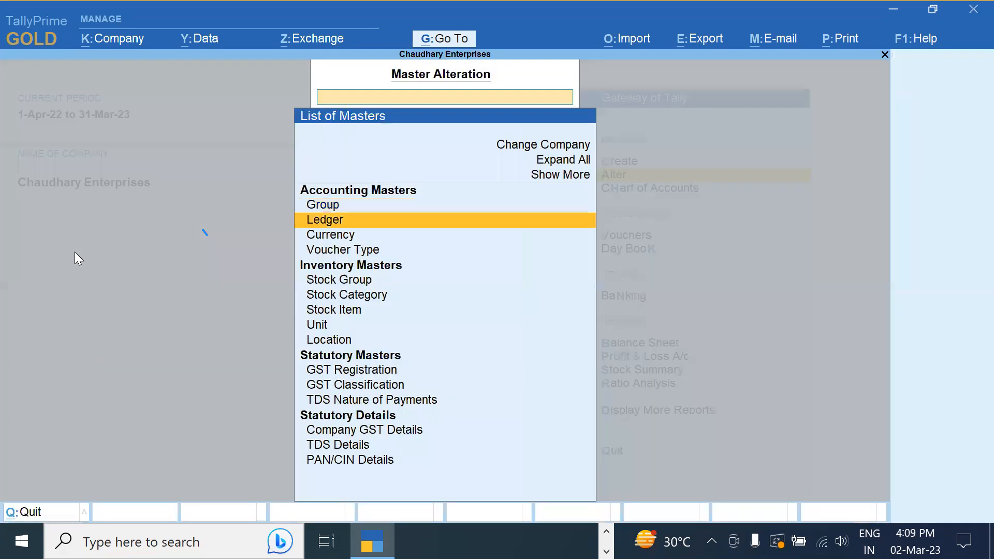
key(Return)
key(Down)
key(Down)
key(Down)
key(Down)
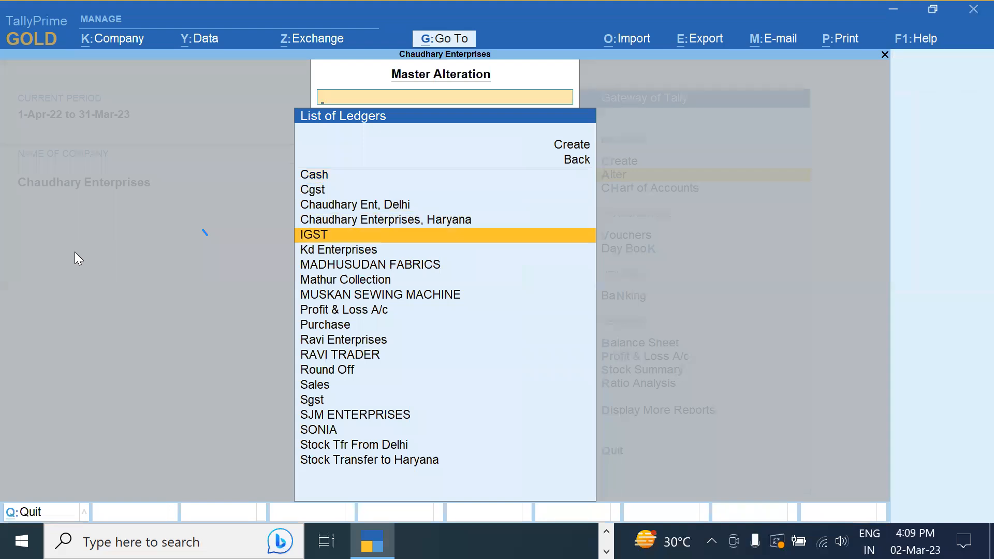
key(Return)
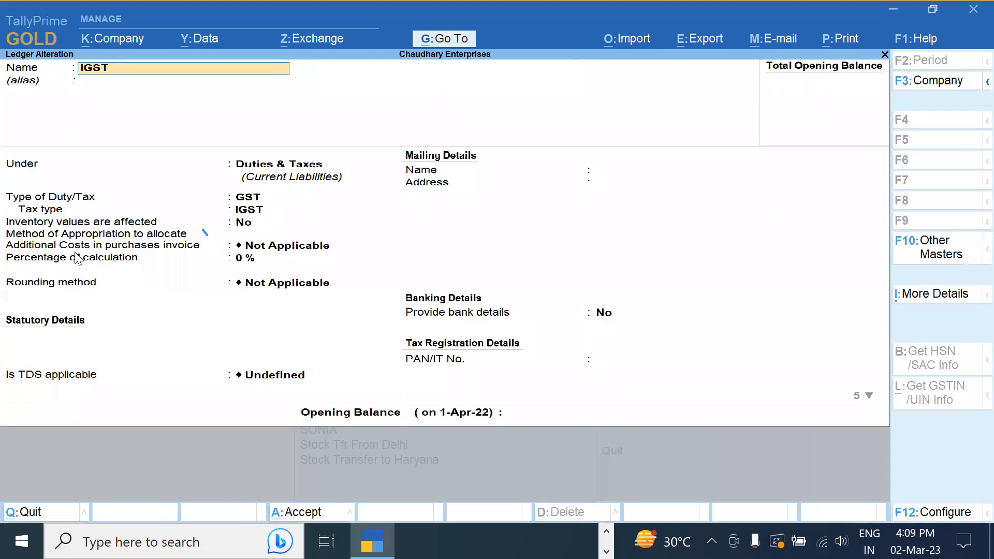
click(249, 260)
text(9)
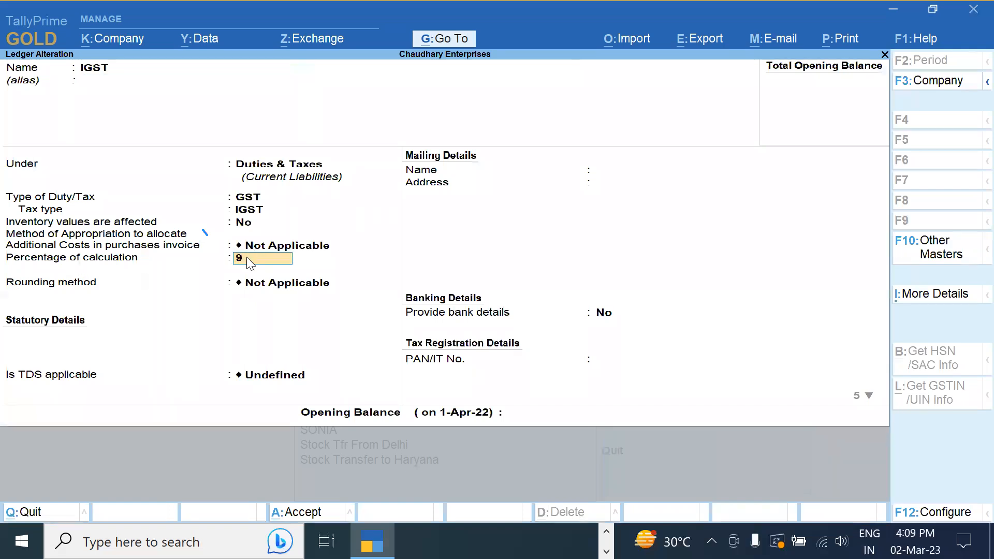
key(Return)
key(Return)
key(Return)
key(Return)
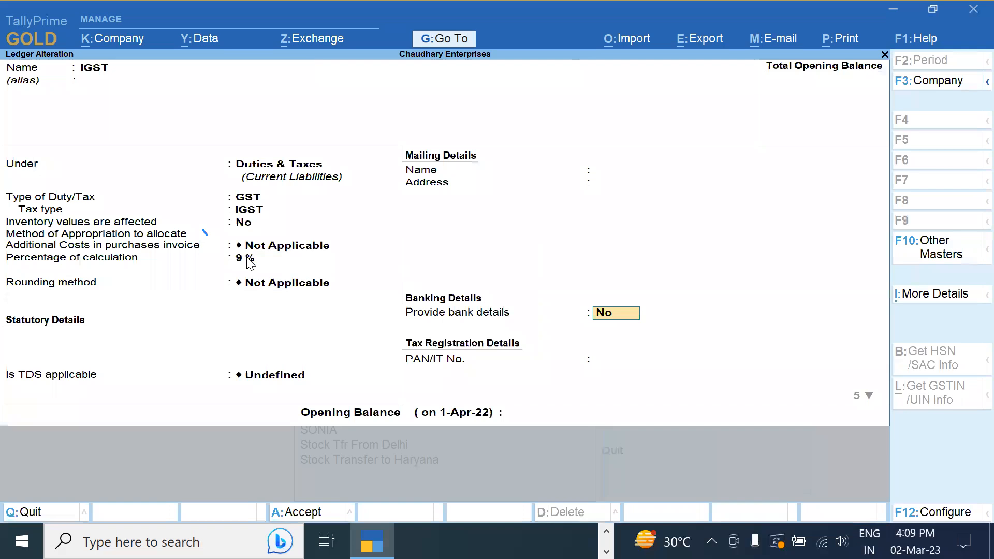
key(Return)
key(Return)
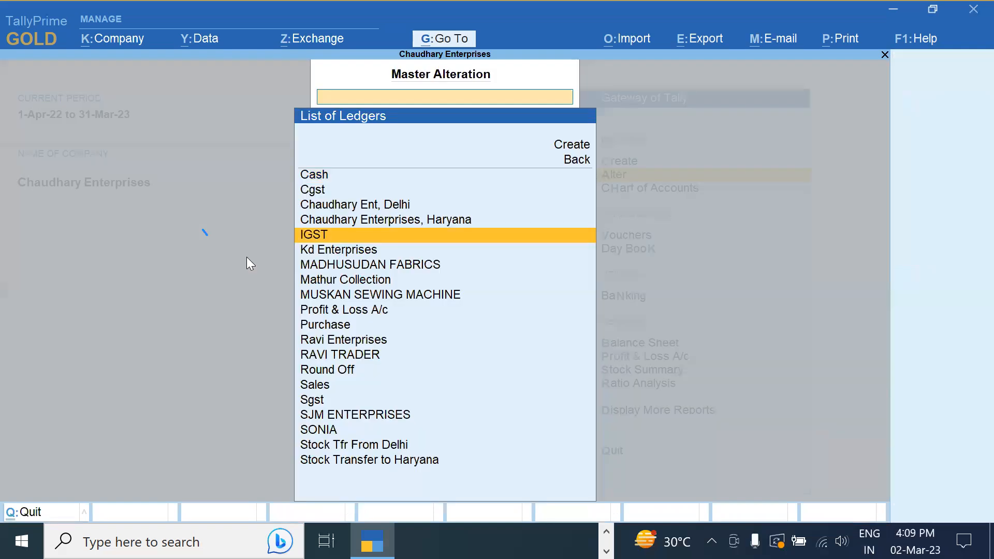
key(Return)
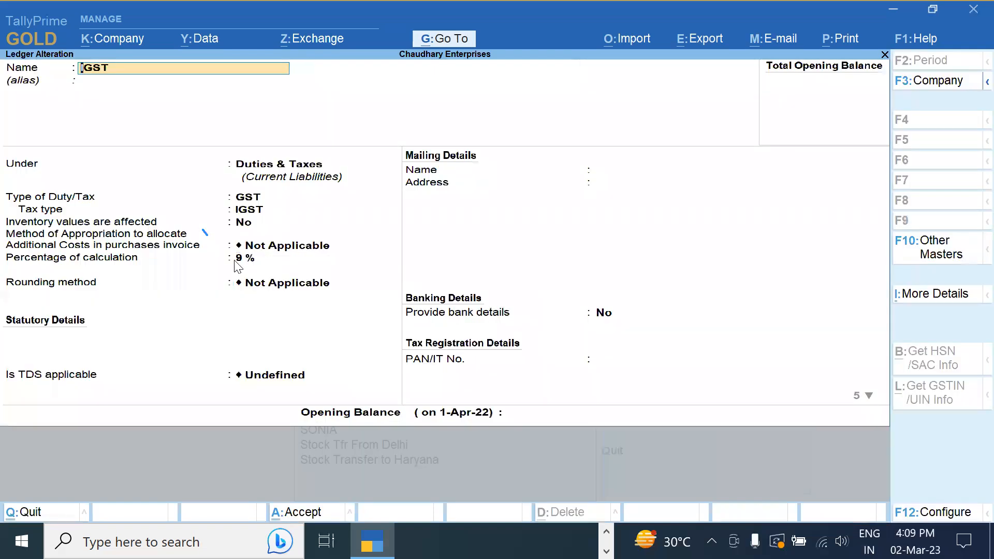
Change the IGST percentage of calculation back to 0 and save the ledger
click(235, 261)
text(0)
key(Return)
key(ctrl+a)
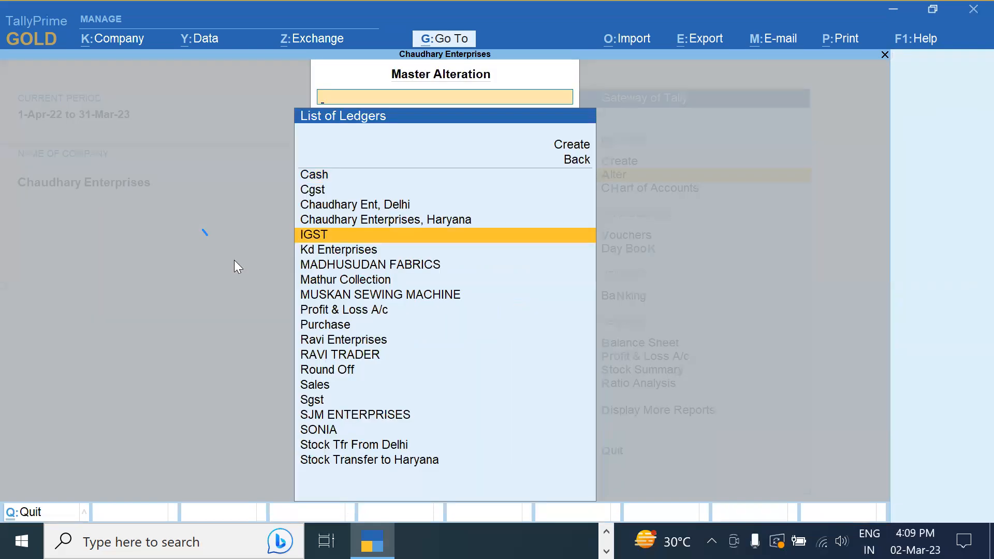
Open the Mathur Collection ledger, set registration type Unregistered/Consumer and clear its GSTIN
key(Up)
key(Up)
key(Down)
key(Down)
key(Down)
key(Down)
key(Down)
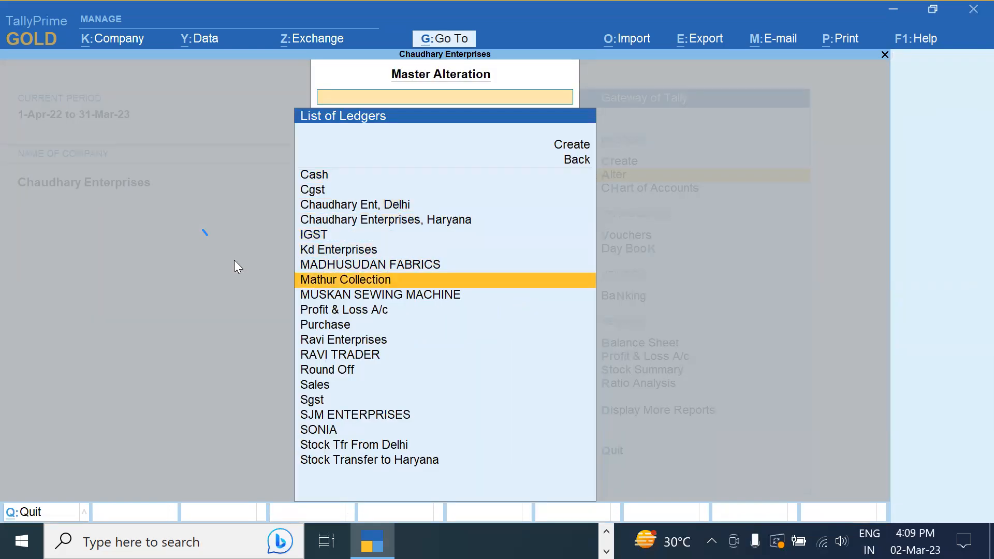
key(Return)
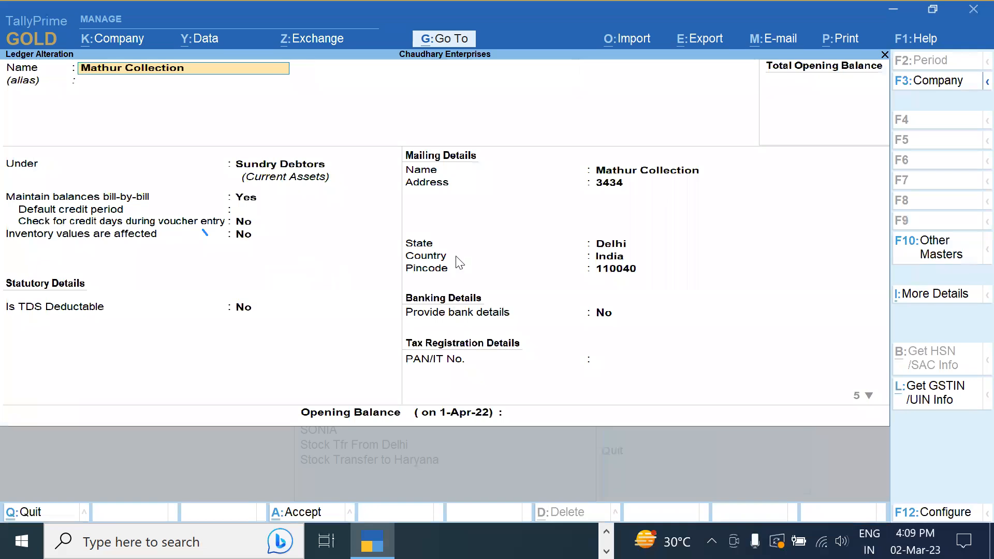
click(612, 206)
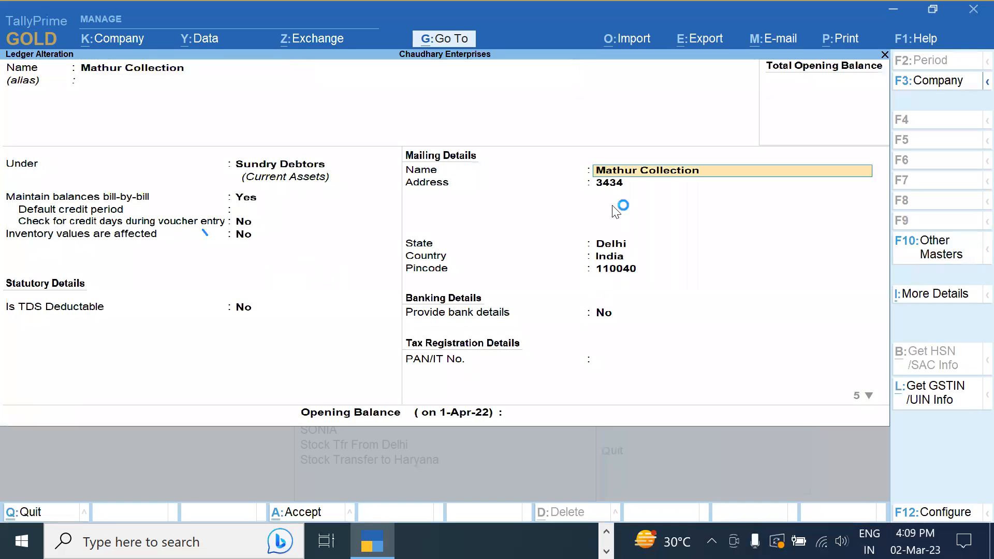
key(Return)
key(Return)
key(Return)
key(Return)
key(Return)
key(Return)
key(Return)
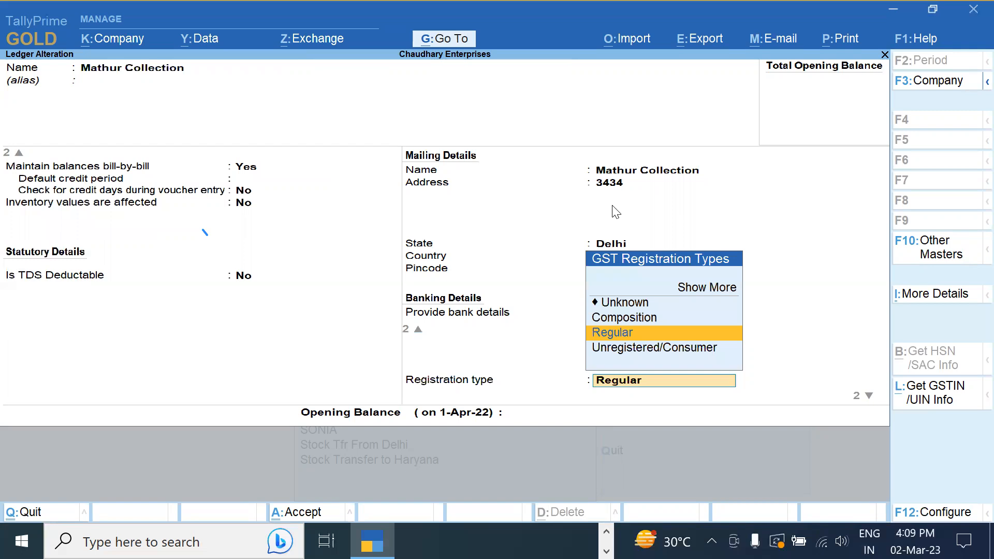
key(Down)
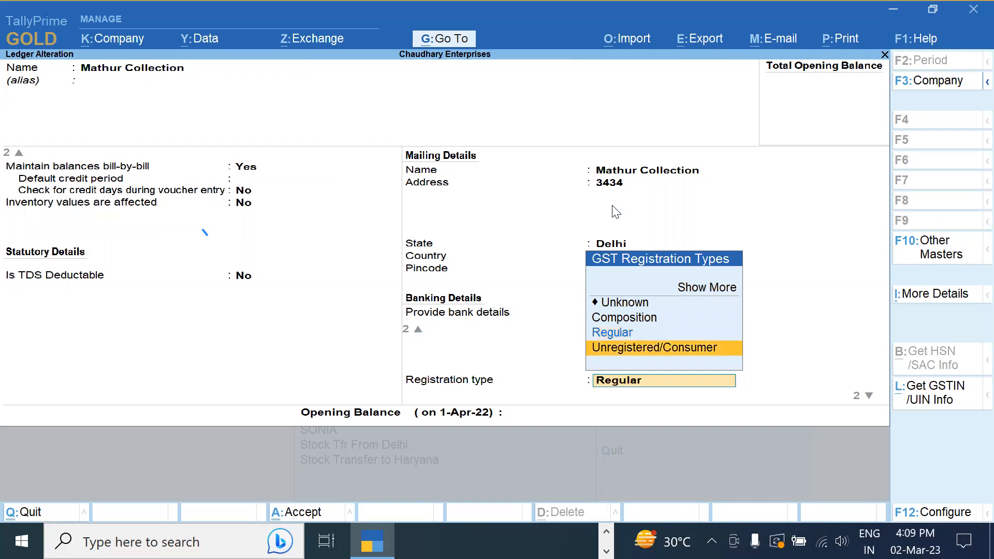
key(Return)
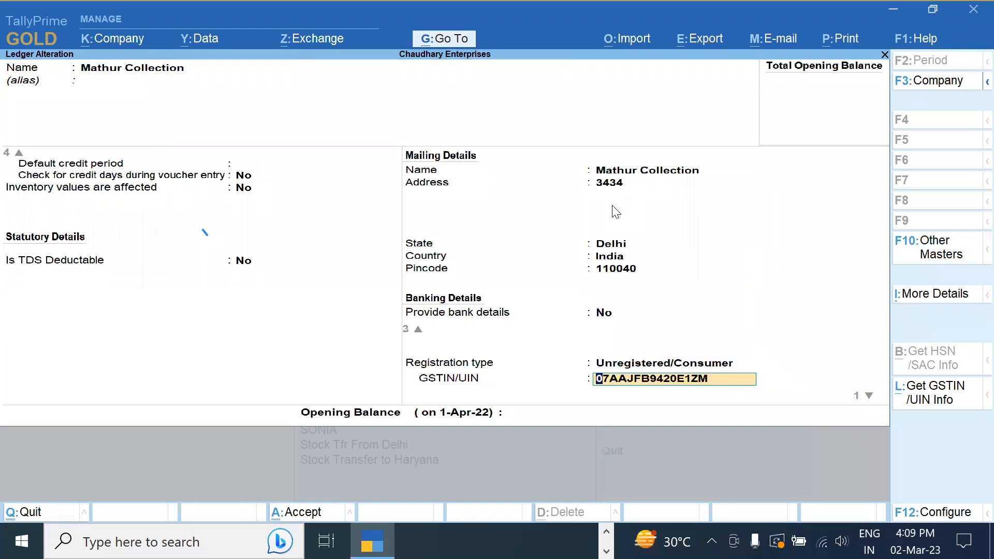
key(Delete)
key(Delete)
key(Delete)
key(Delete)
key(Delete)
key(Delete)
key(Delete)
key(Delete)
key(Delete)
key(Delete)
key(Delete)
key(Delete)
key(Delete)
key(Delete)
key(Delete)
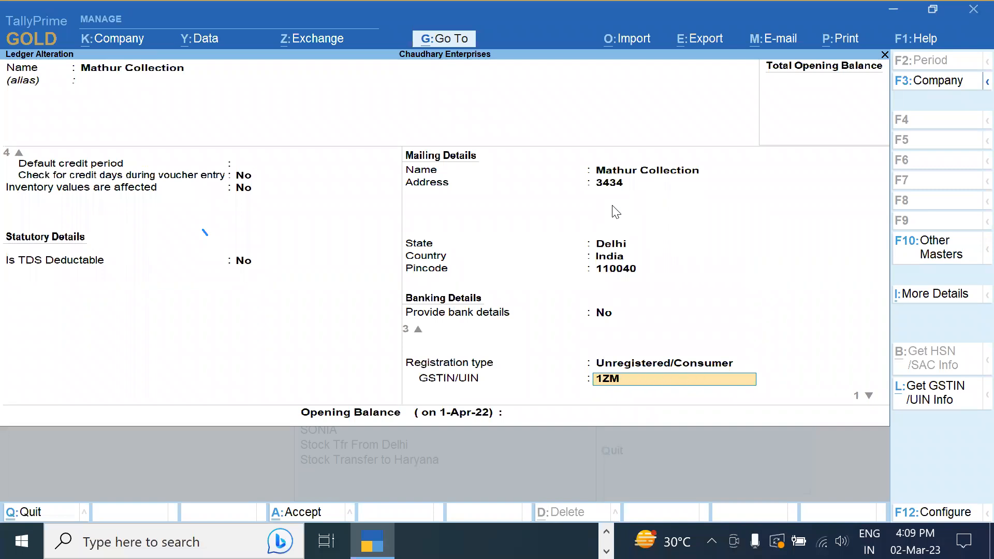
key(Return)
key(Return)
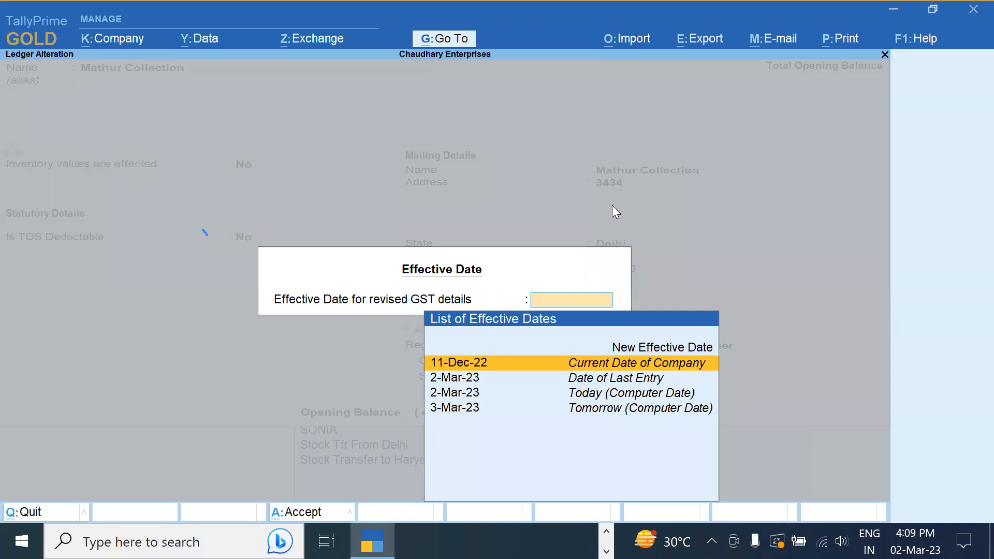
Quit the Mathur Collection ledger without saving and exit to the Gateway of Tally
key(Escape)
key(Escape)
key(y)
key(Escape)
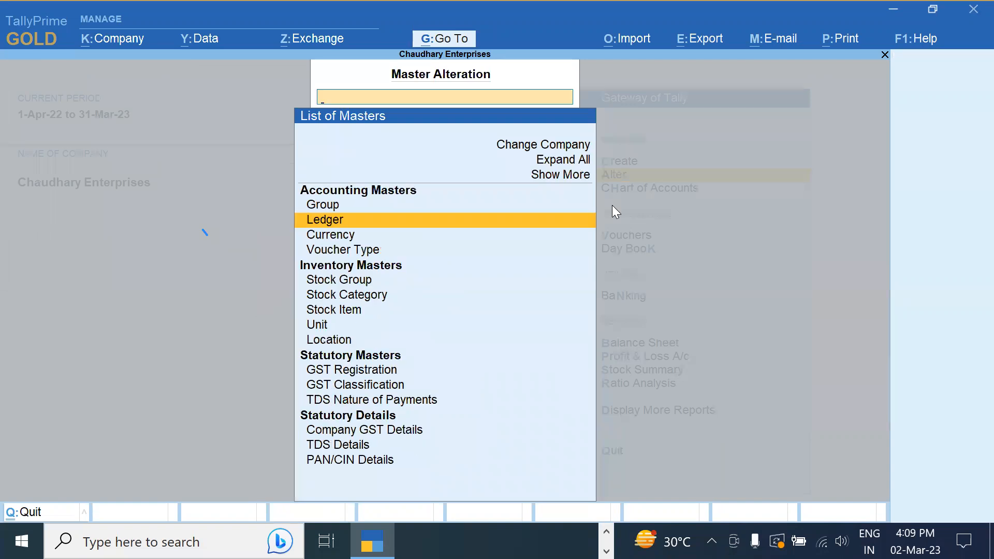
key(alt+Tab)
key(Tab)
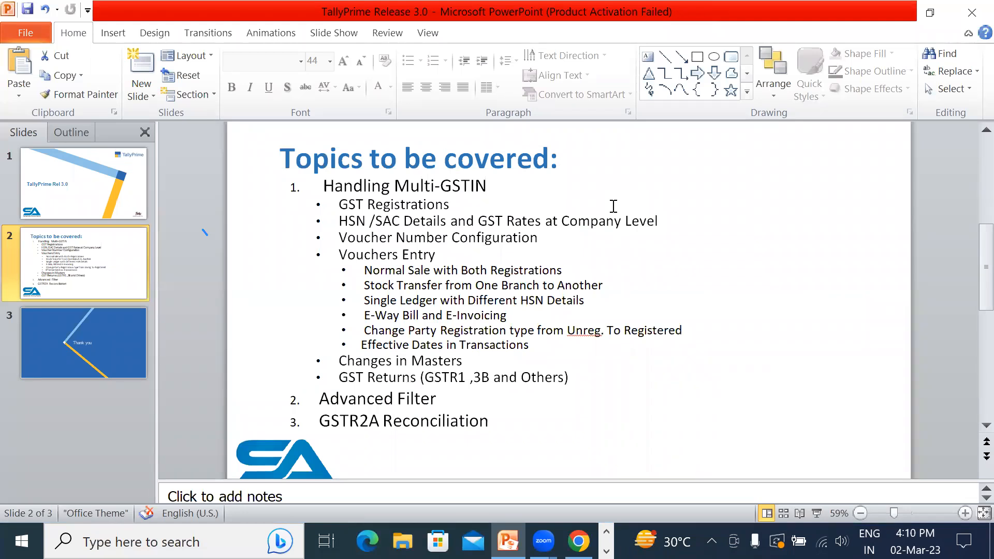
key(alt+Tab)
key(Escape)
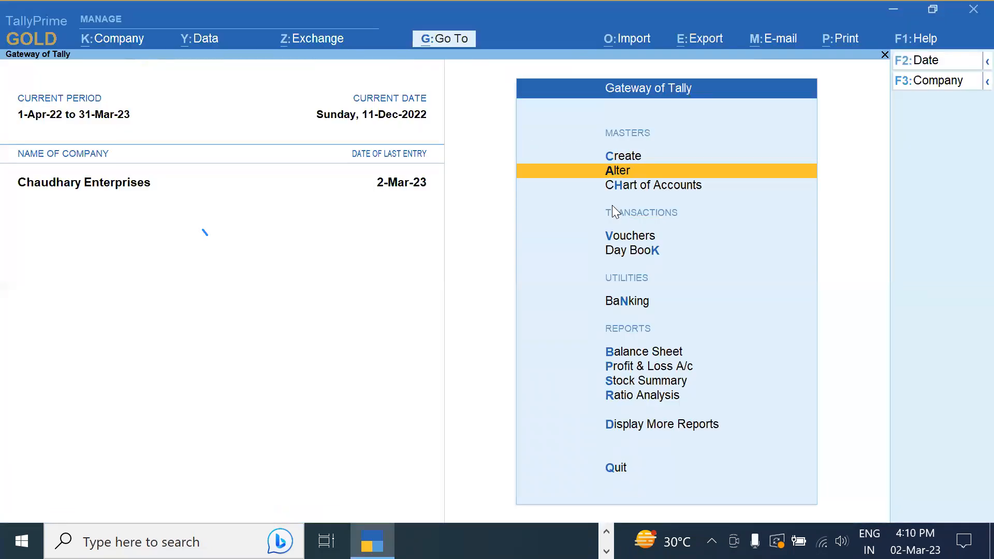
Open the Day Book for the period 1-12-2022 to 31-12-2022
key(Down)
key(Down)
key(Down)
key(Return)
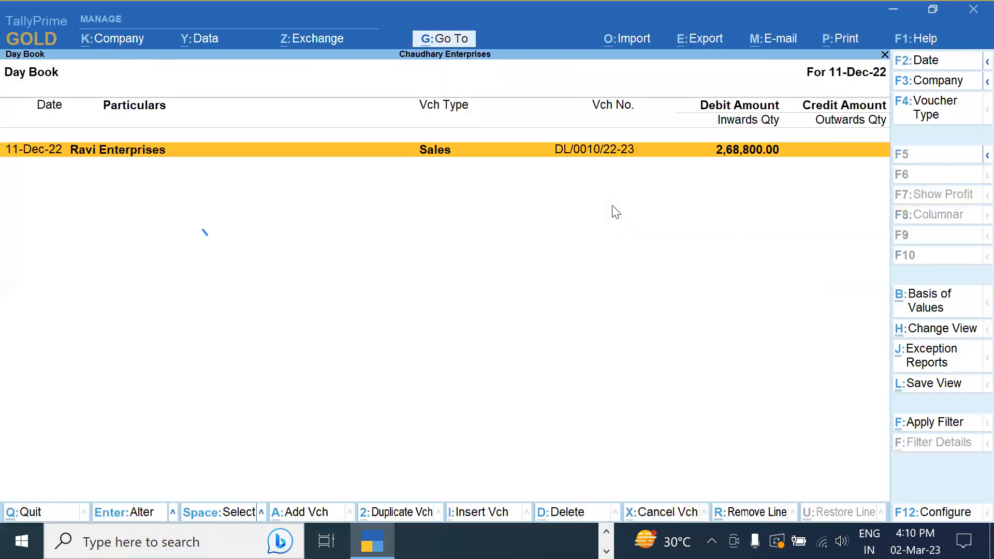
key(F2)
text(1)
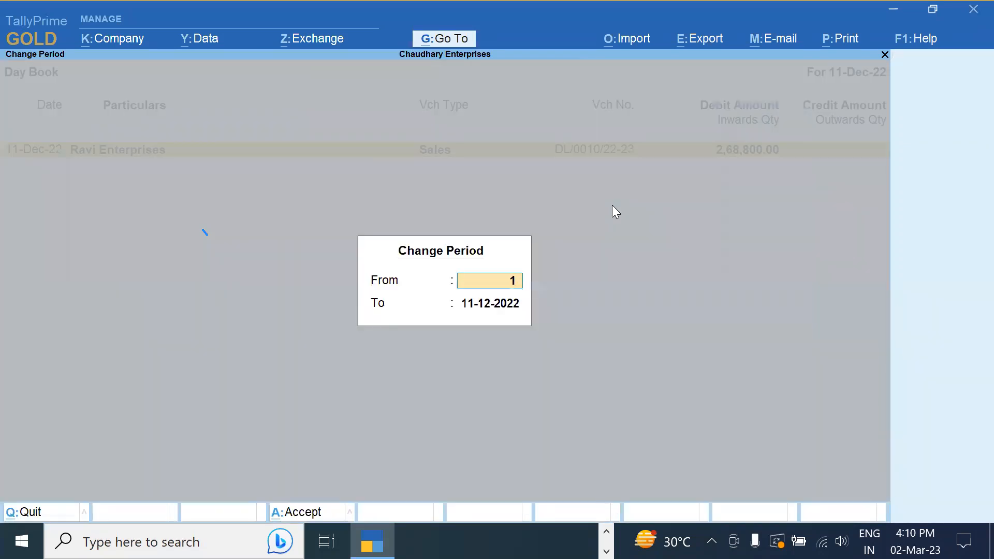
text( 12)
key(Return)
text(3)
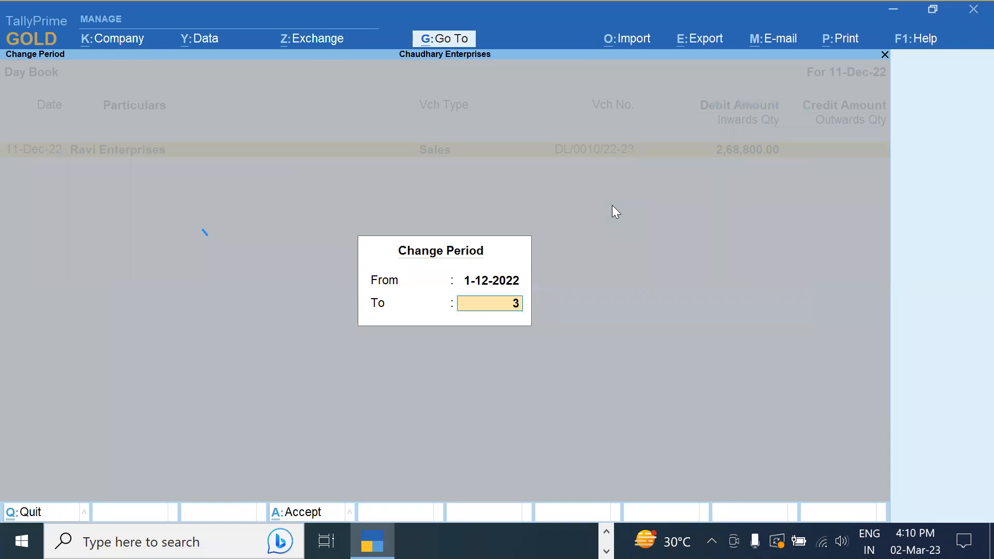
text(1 12)
key(Return)
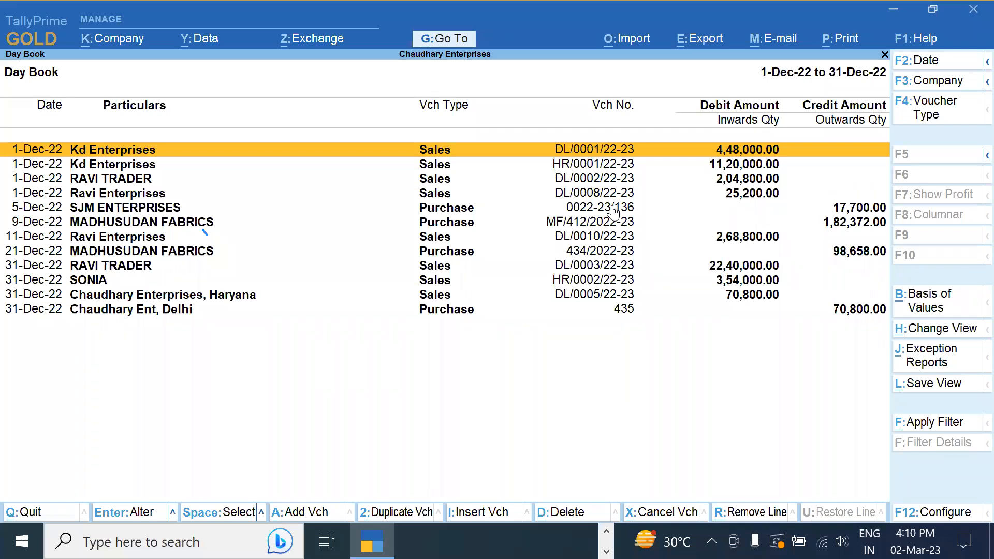
List only Sales vouchers for 1-Dec to 31-Dec-2022
click(943, 114)
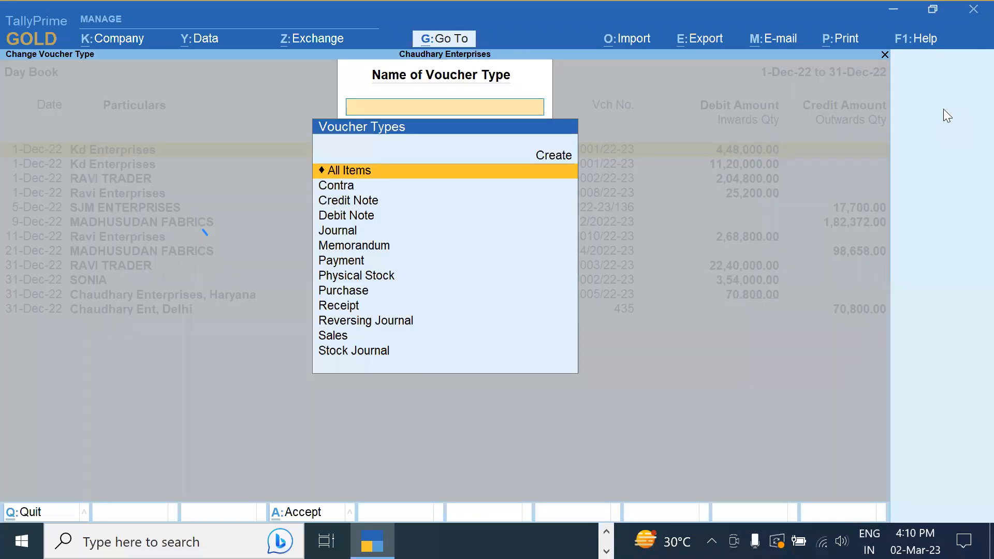
text(Sa)
key(Return)
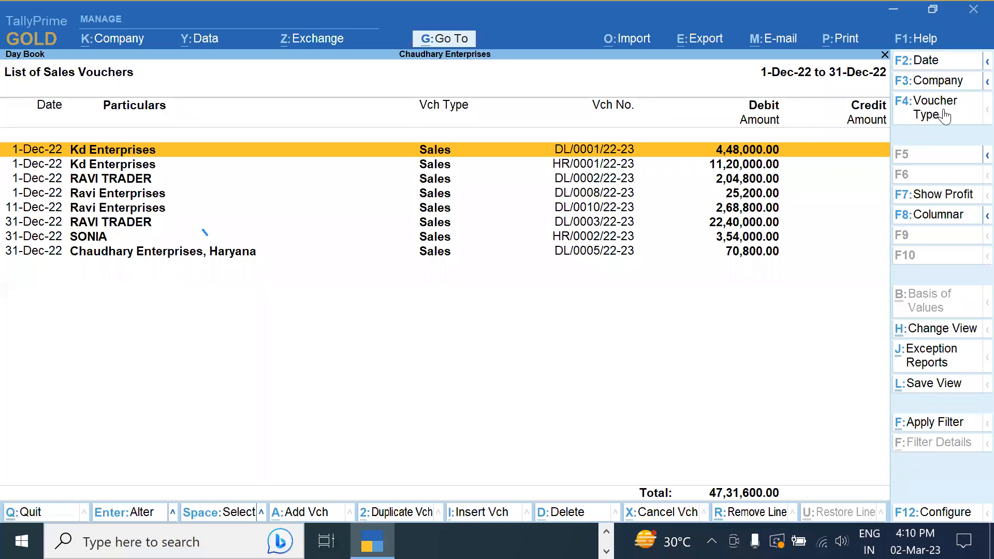
key(F2)
text(1)
key(Return)
text(31-12)
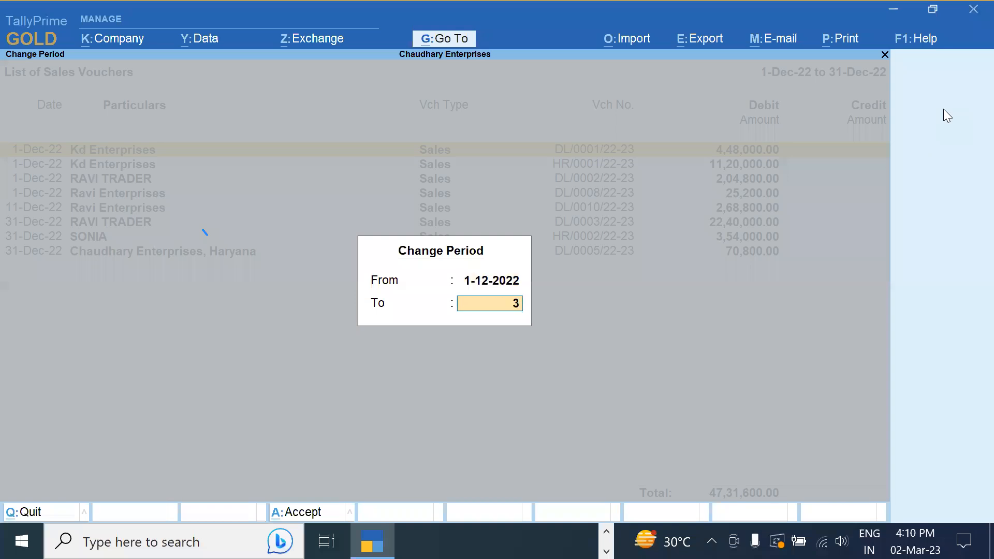
key(Return)
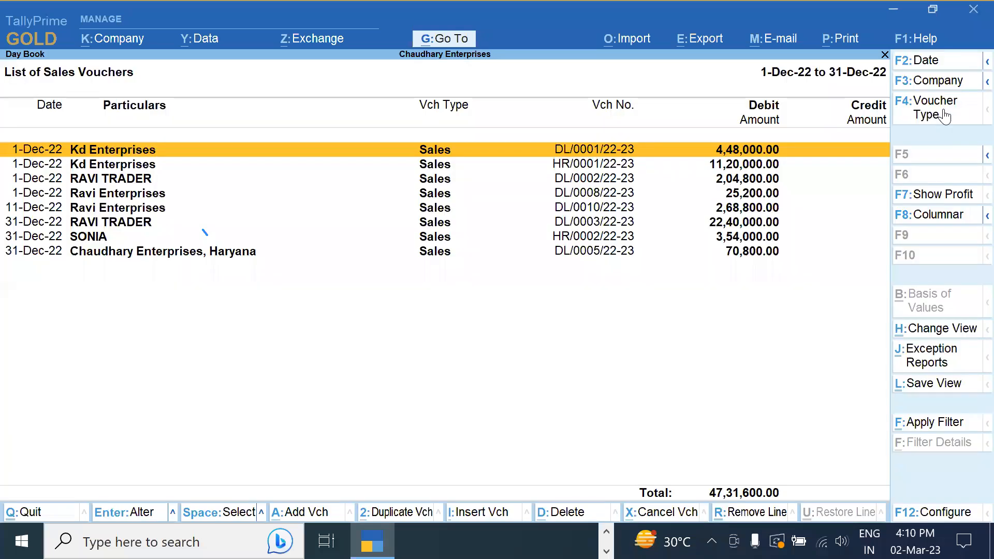
Reopen the Day Book for 1-12-2022 to 31-12-2022, showing all eleven December vouchers
key(Escape)
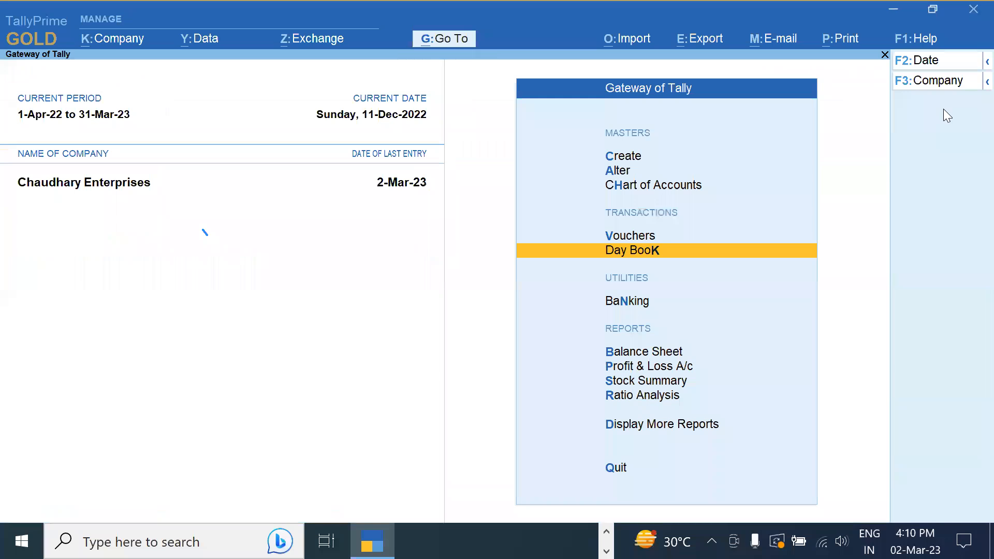
key(Return)
key(F2)
text(12)
key(Return)
key(BackSpace)
text(11)
key(Return)
text(31 12)
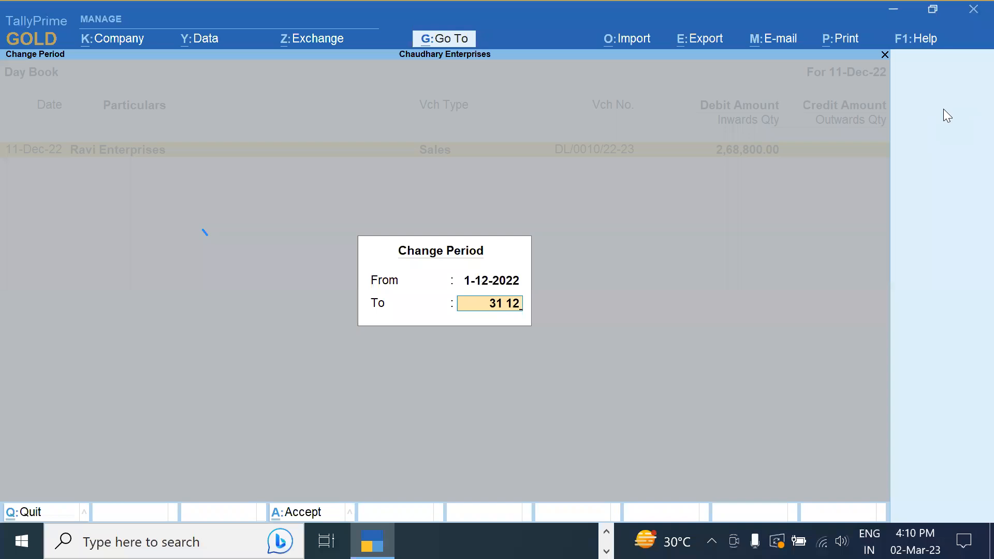
key(Return)
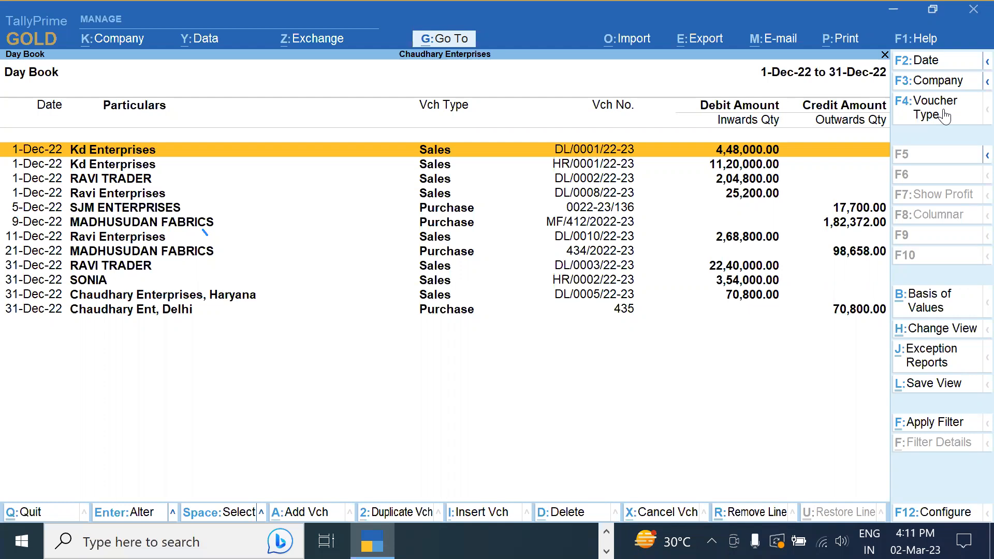
key(alt)
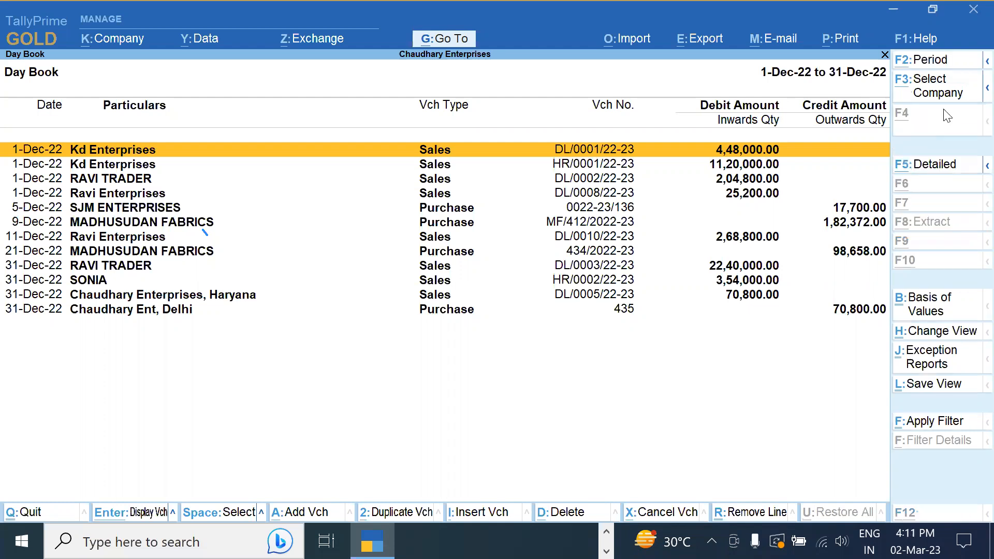
key(alt+F12)
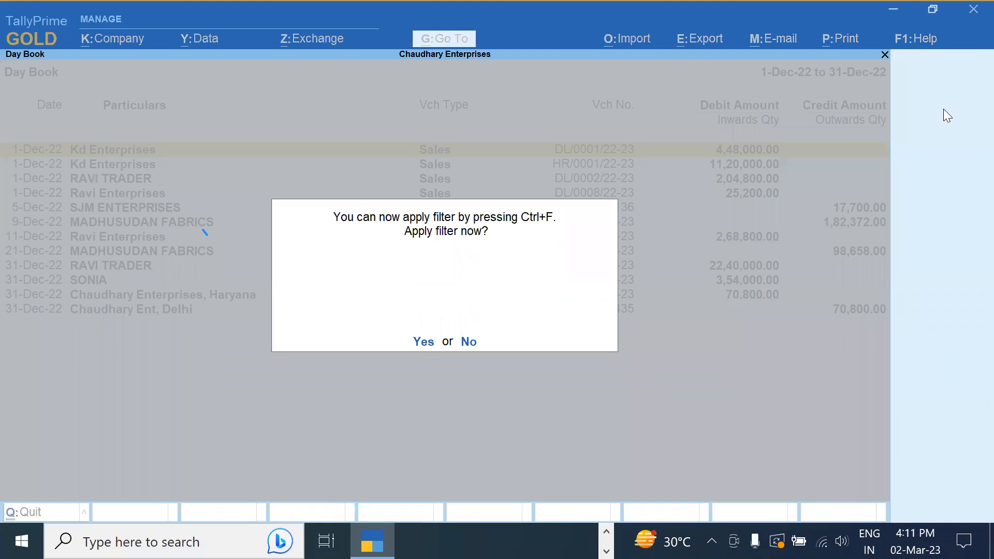
key(n)
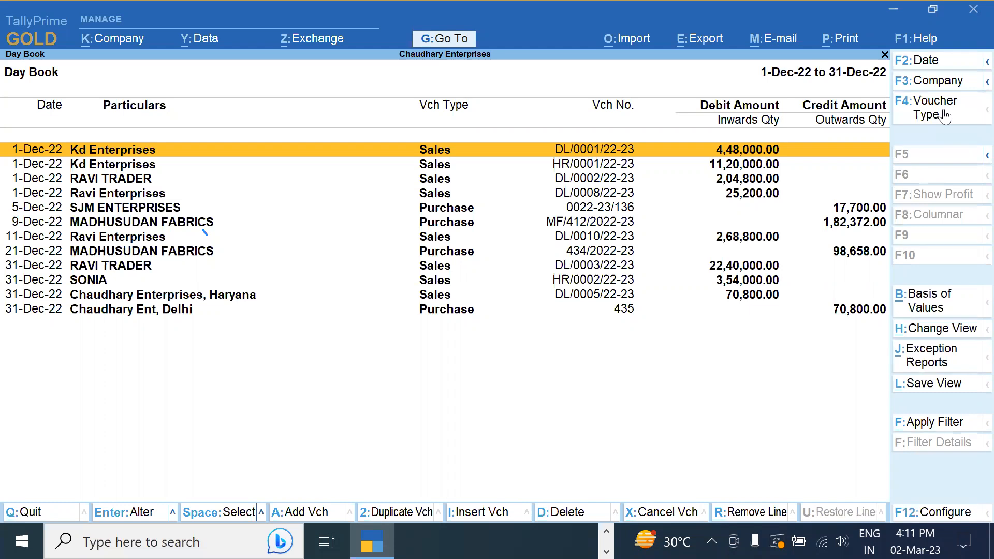
click(931, 422)
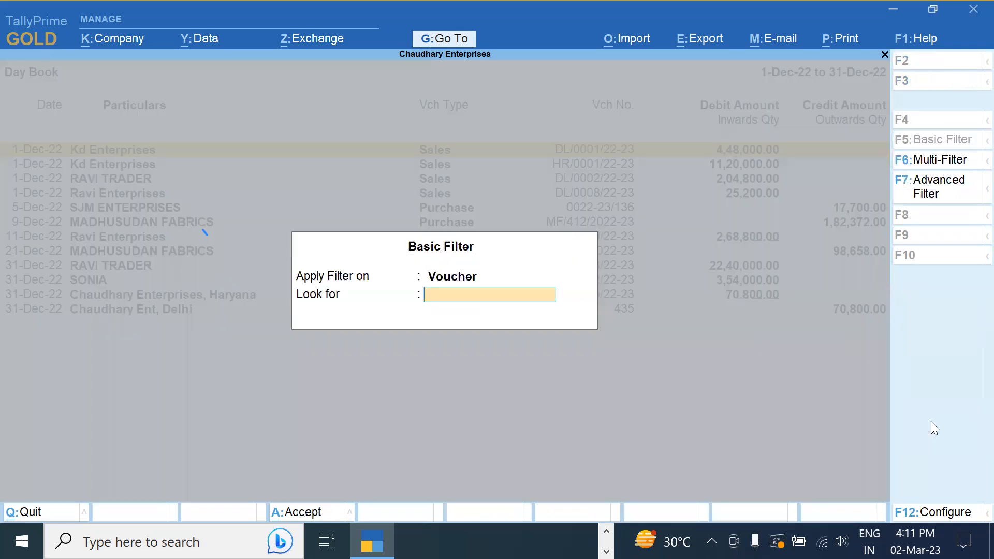
text(Ravi)
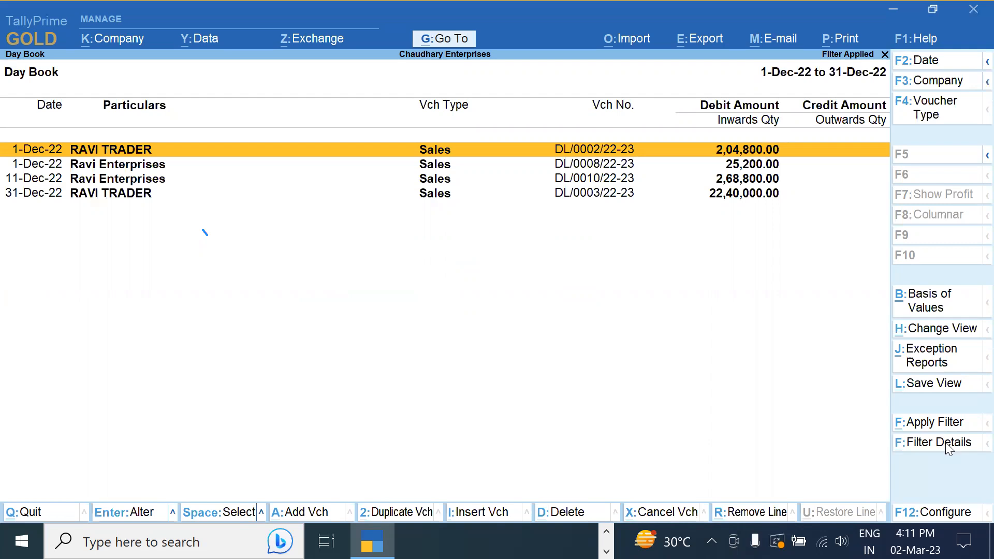
click(945, 443)
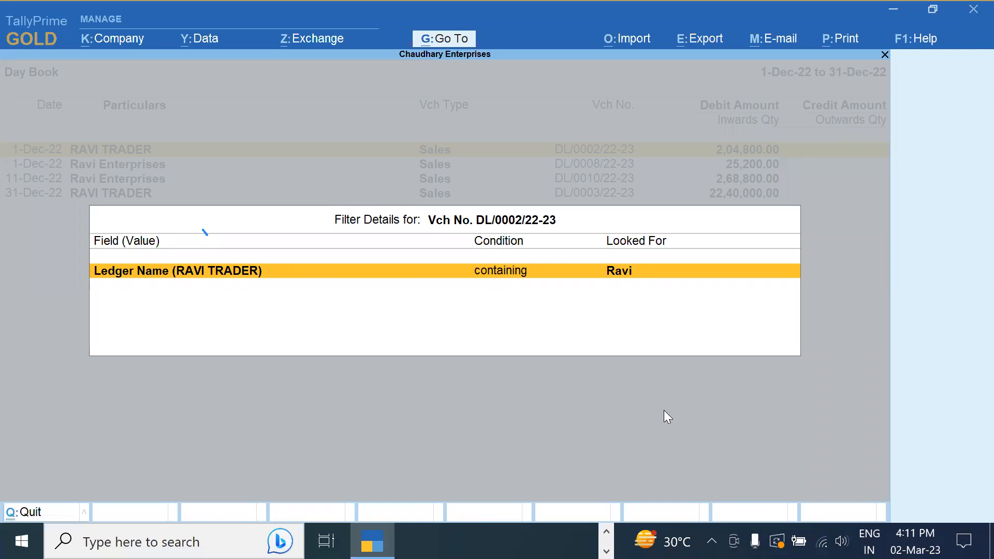
key(Escape)
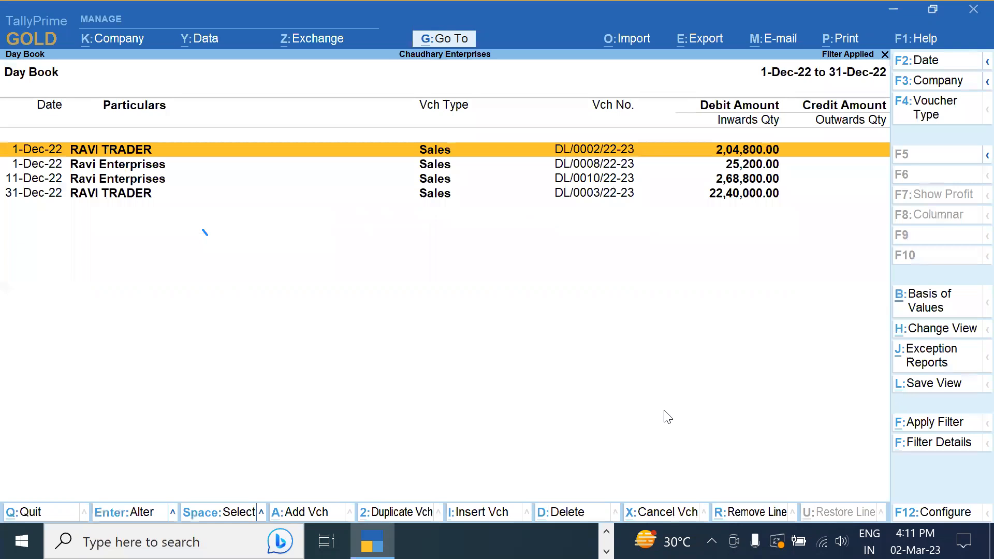
key(Escape)
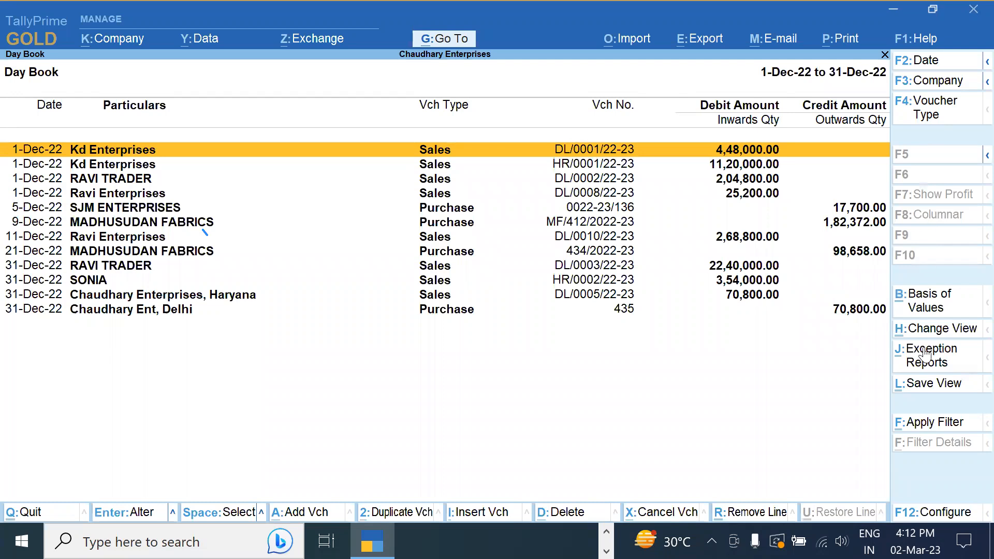
Filter the December Day Book by 'Sales', then clear that filter
click(938, 423)
text(Sales)
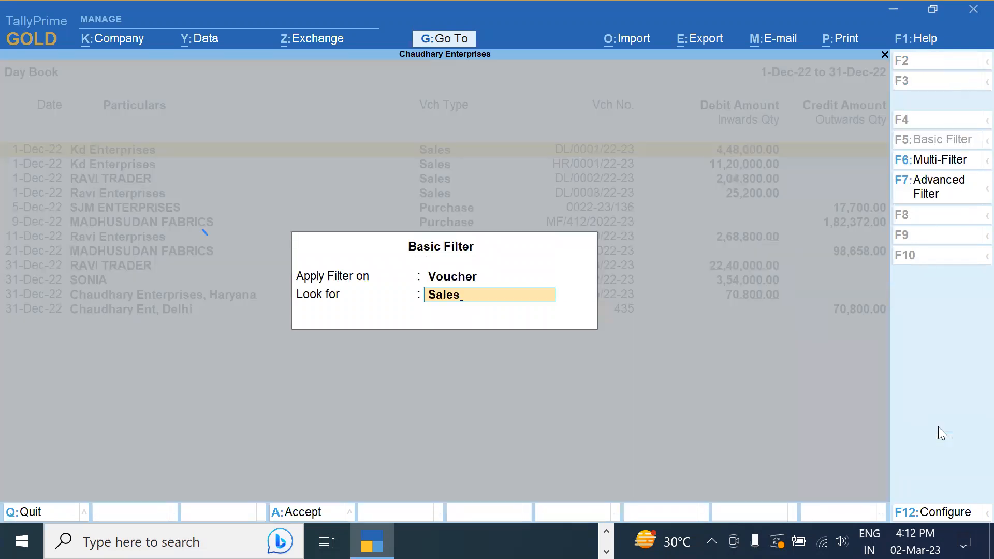
key(Return)
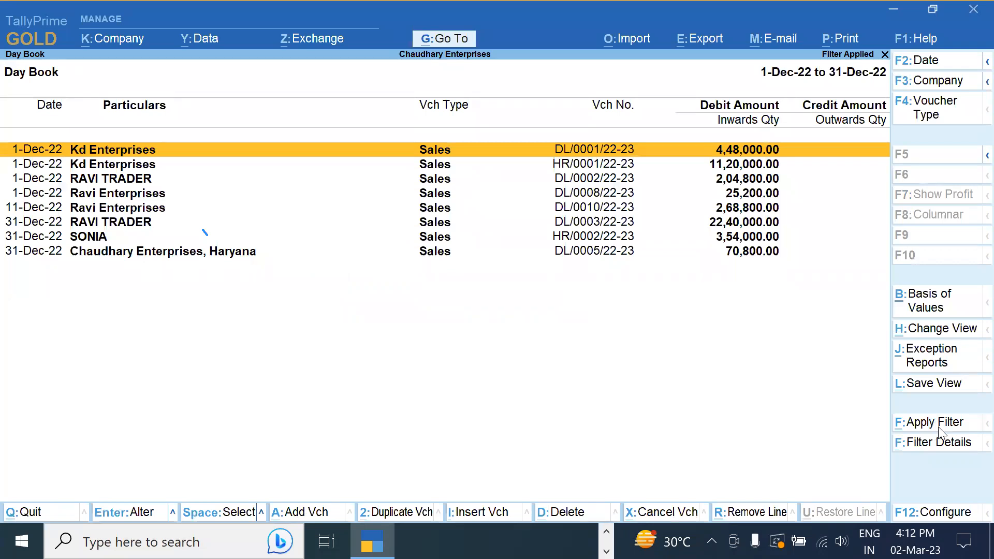
key(Escape)
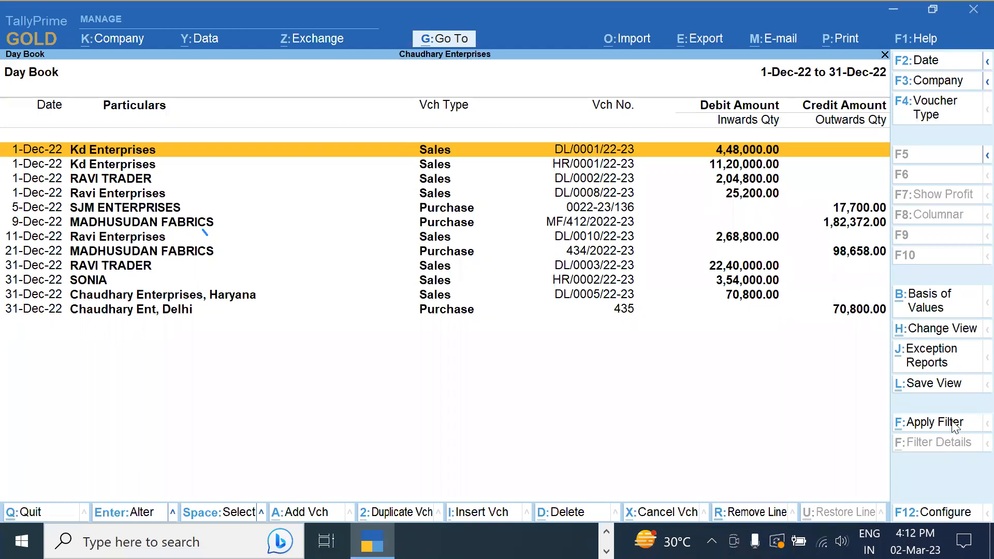
Filter by amount 25200 to show voucher DL/0008/22-23, check filter details, then remove it
click(952, 423)
text(25200)
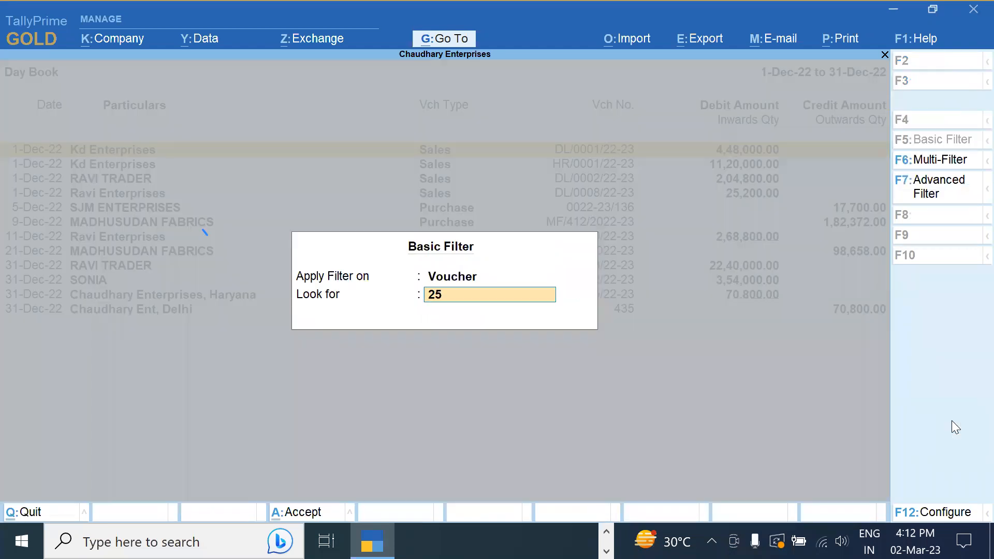
key(Return)
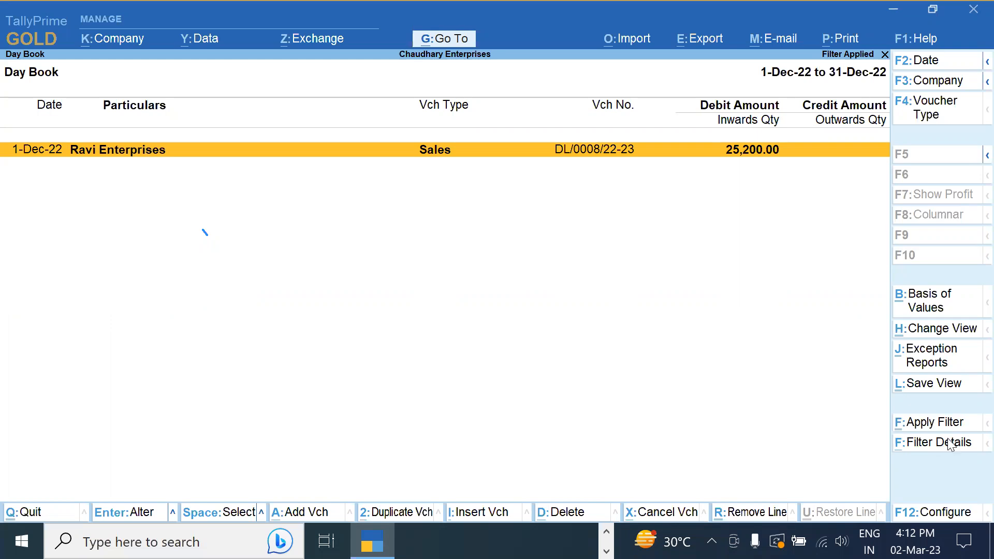
click(947, 443)
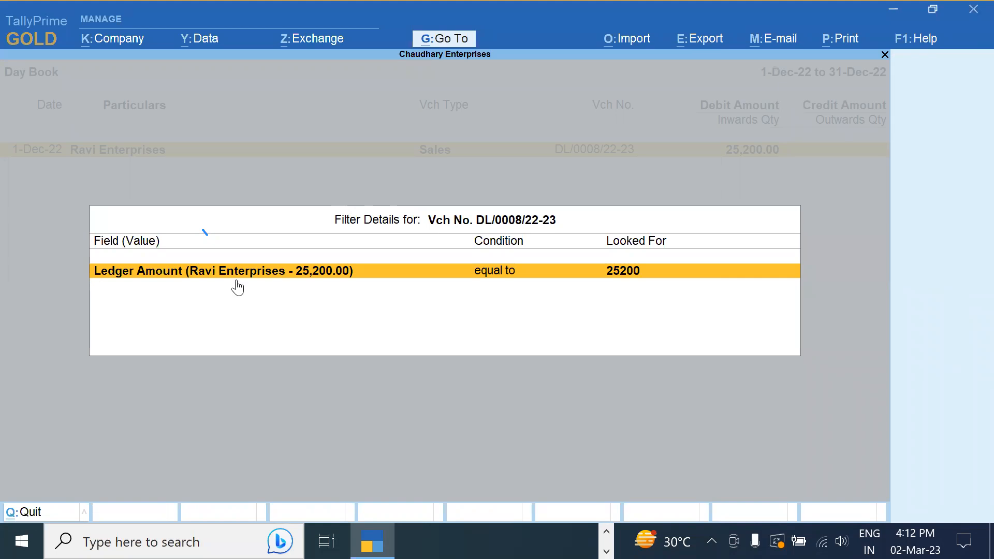
key(Escape)
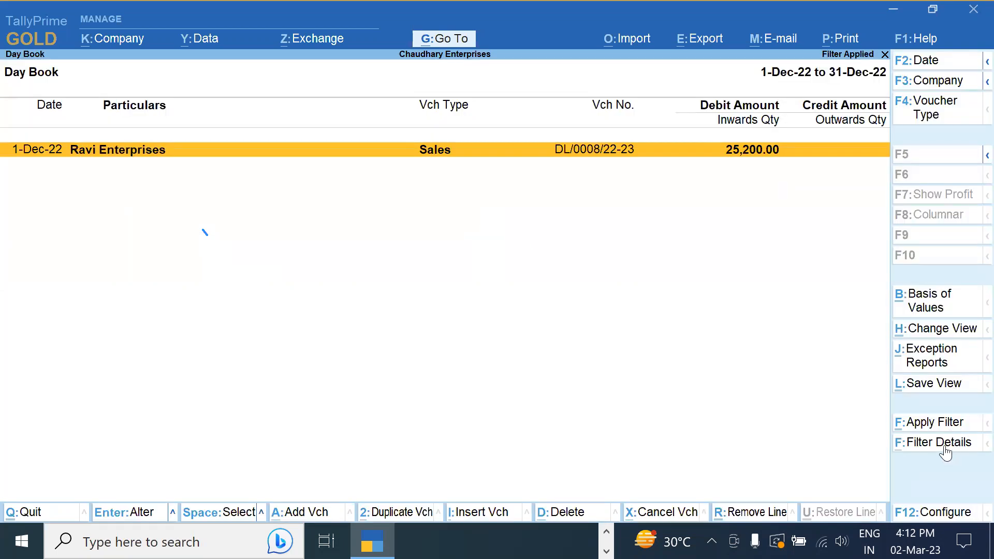
key(Escape)
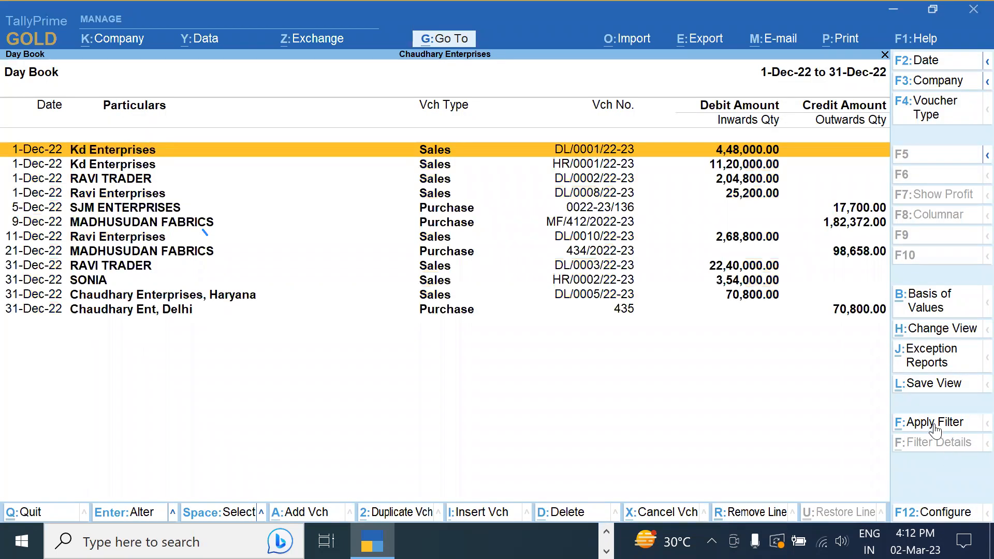
Reopen the Day Book's Basic Filter and switch it to Multi-Filter
click(933, 423)
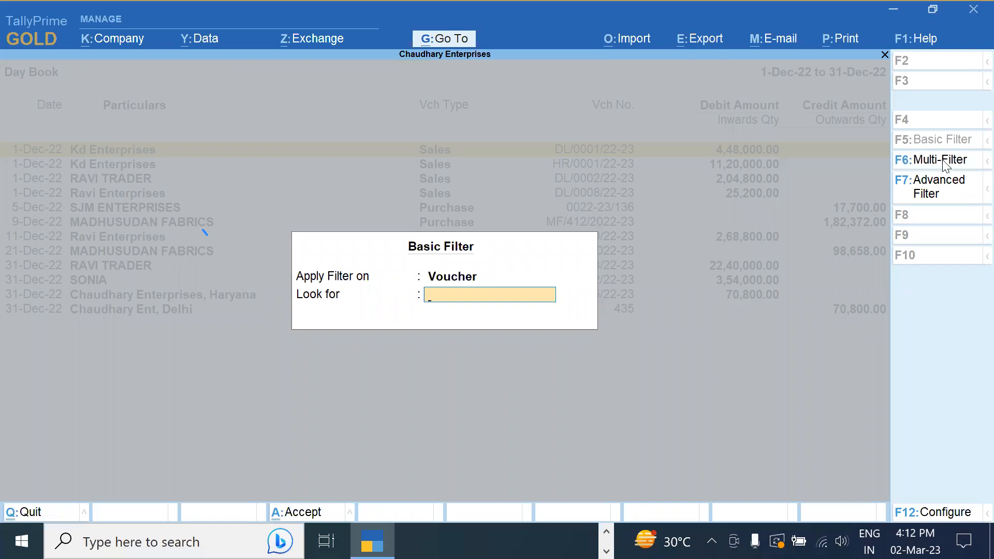
click(943, 161)
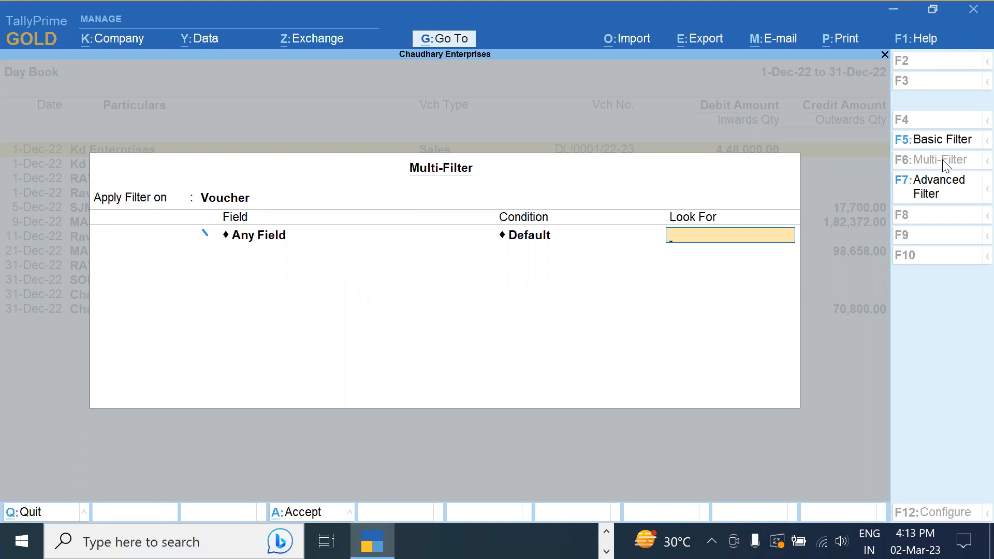
Add the condition Ledger Name containing Ravi and join a second row with 'and'
key(BackSpace)
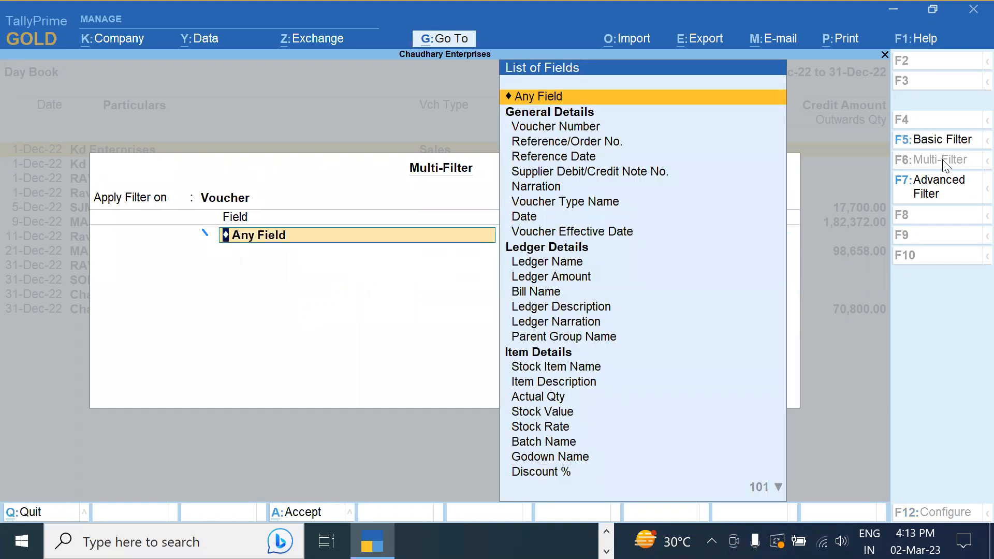
key(Down)
key(Down)
key(Down)
key(Down)
key(Down)
key(Down)
key(Down)
key(Down)
key(Down)
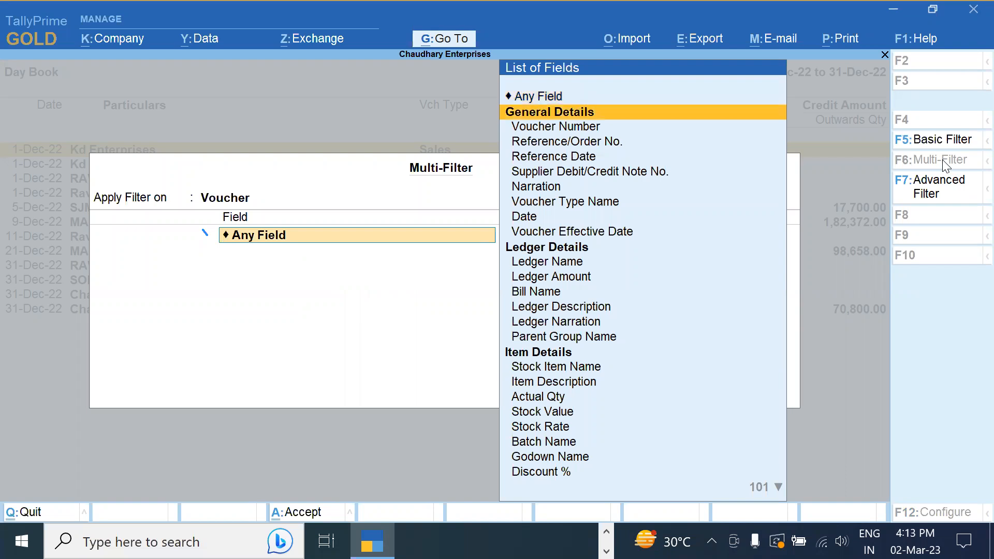
key(Return)
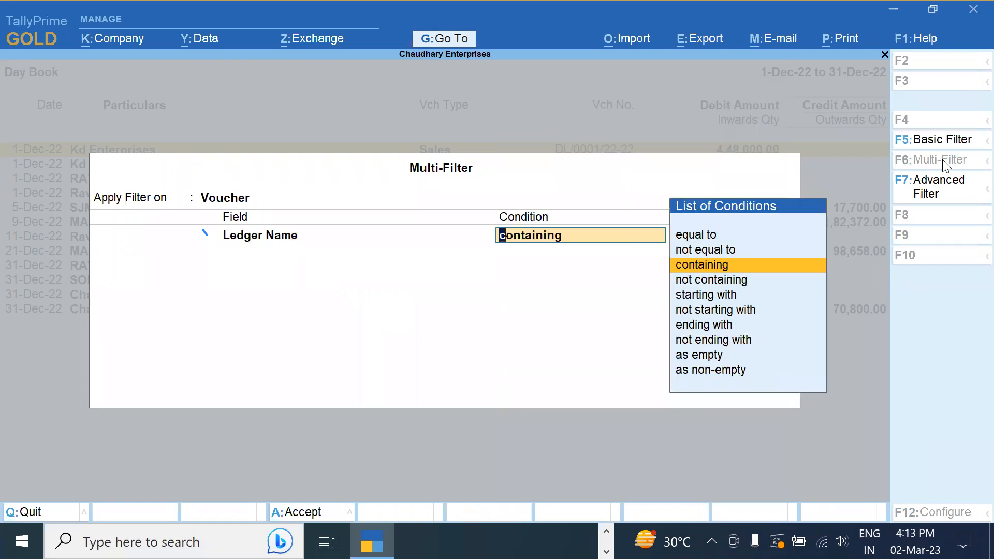
key(Return)
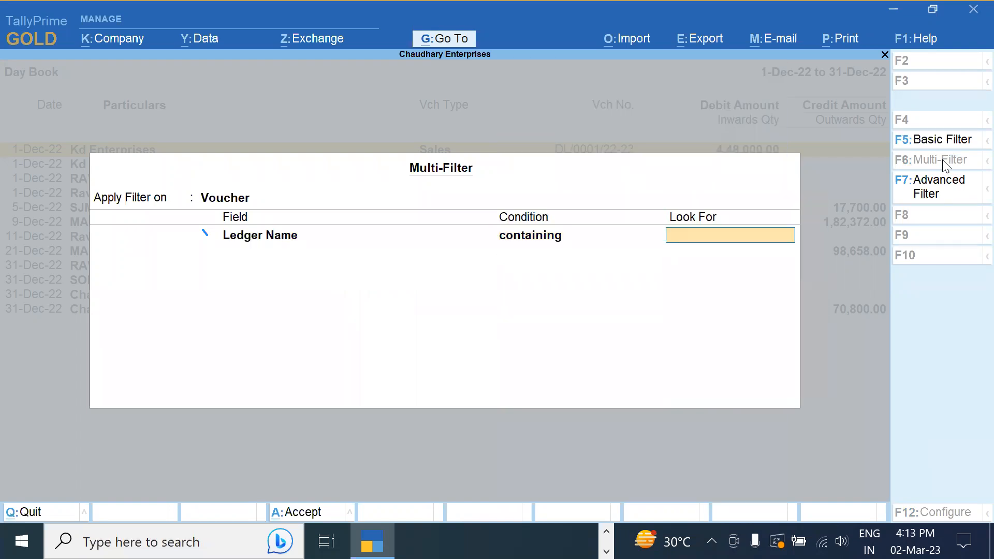
text(Ravi)
key(Return)
key(Down)
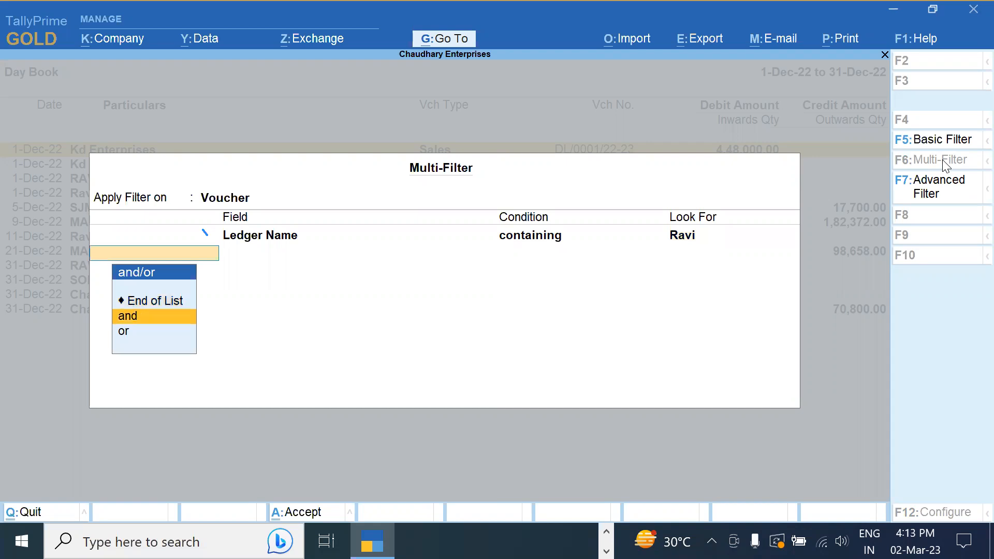
key(Return)
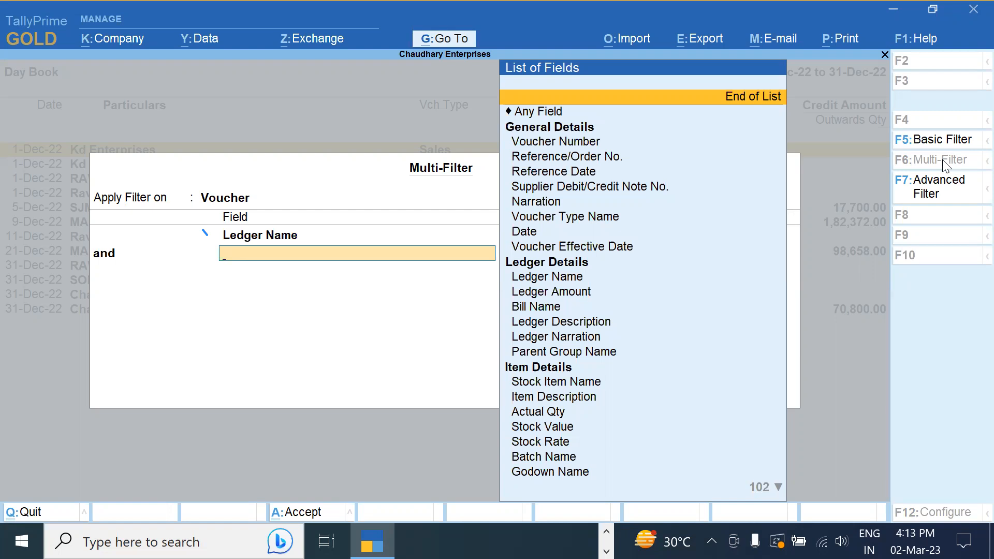
Choose Ledger Amount as the field for the second filter condition
key(Down)
key(Down)
key(Down)
key(Down)
key(Down)
key(Down)
key(Down)
key(Down)
key(Down)
key(Down)
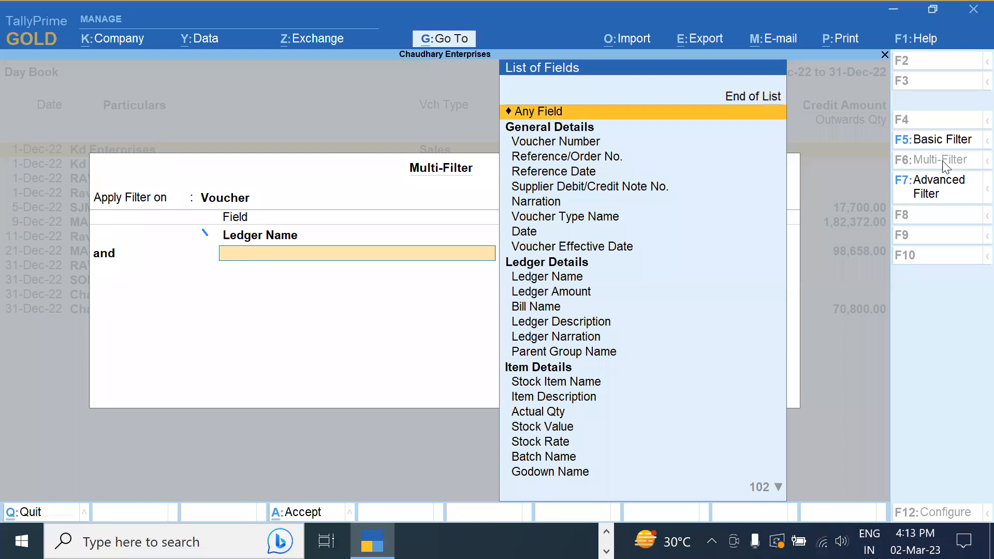
key(Down)
key(Down)
key(Down)
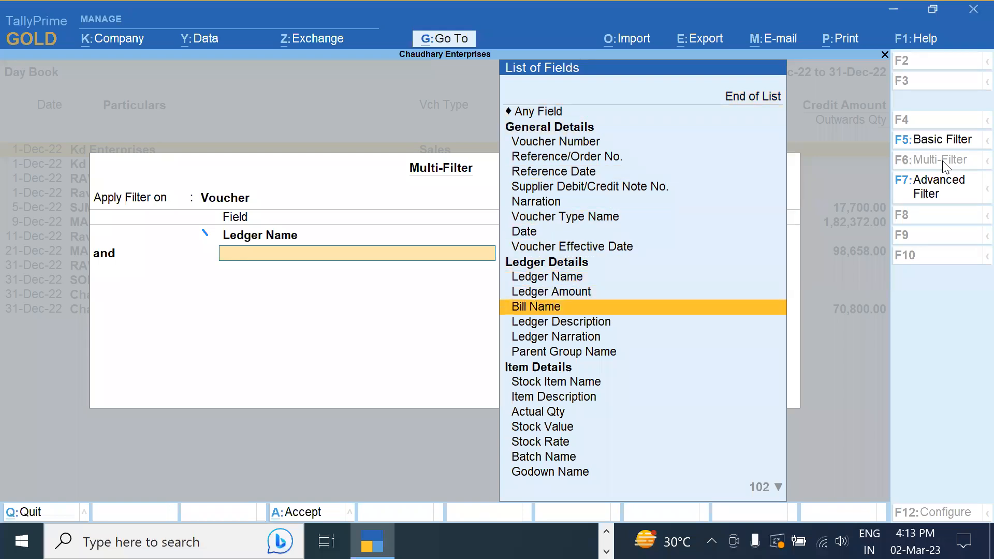
key(Up)
key(Up)
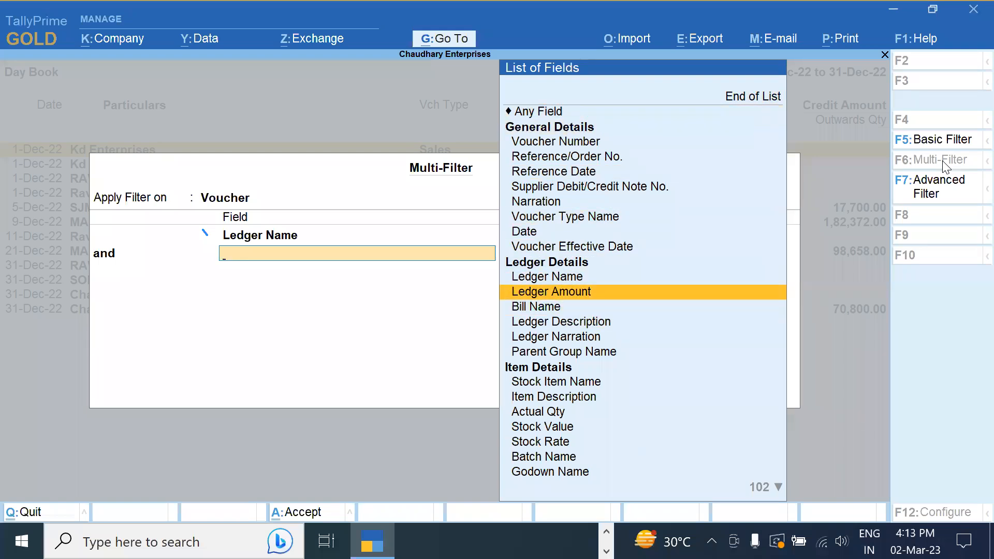
key(Up)
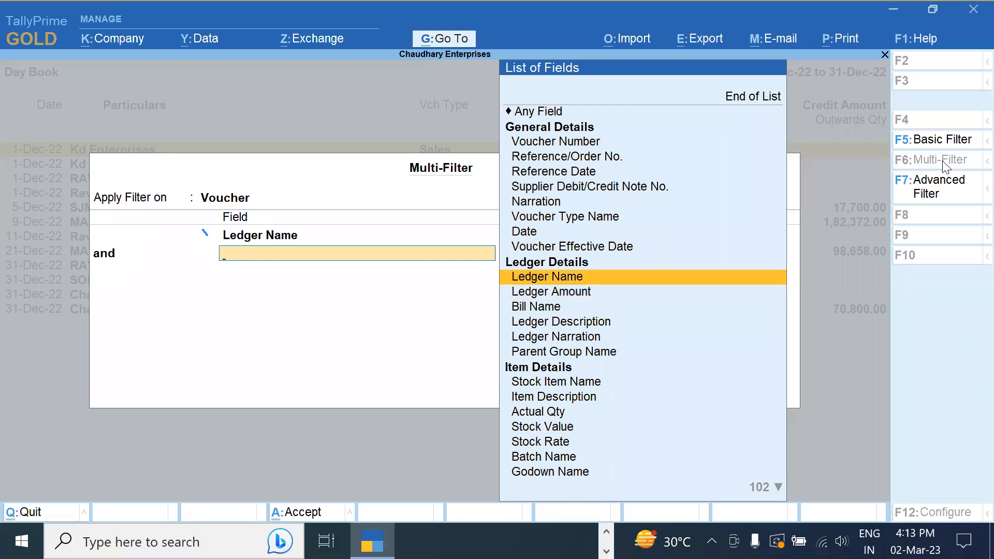
key(Down)
key(Down)
key(Down)
key(Down)
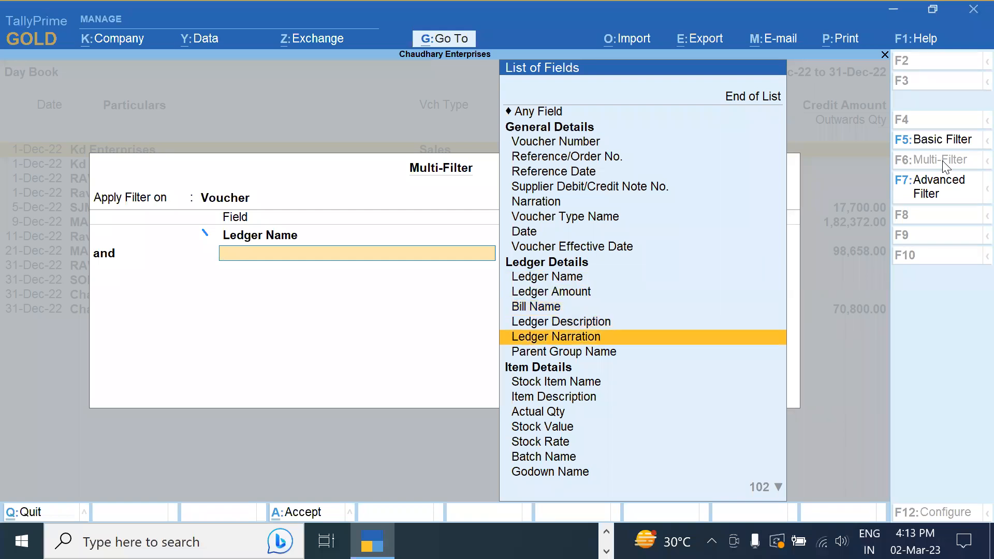
key(Down)
key(Down)
key(Down)
key(Down)
key(Down)
key(Down)
key(Down)
key(Down)
key(Down)
key(Down)
key(Down)
key(Down)
key(Down)
key(Up)
key(Up)
key(Up)
key(Up)
key(Up)
key(Up)
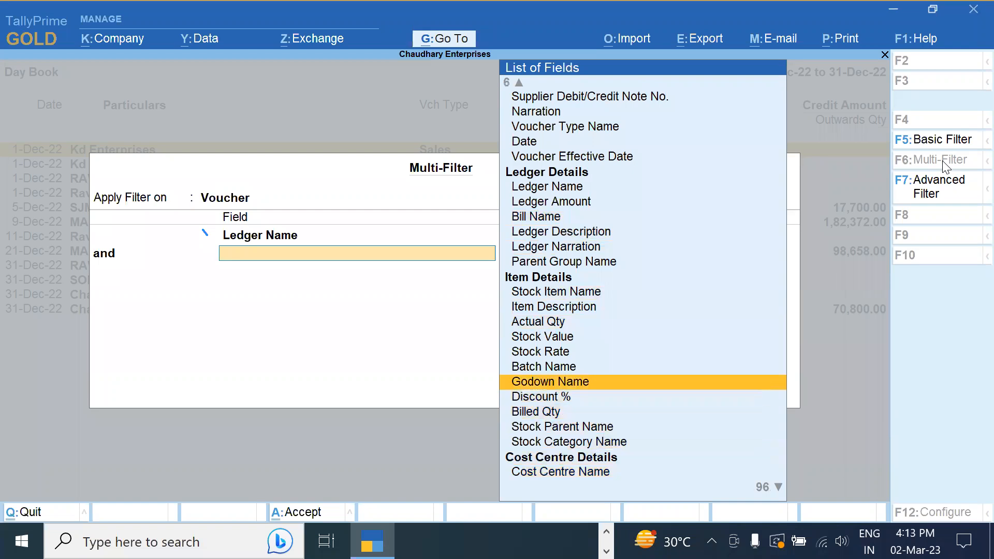
key(Up)
key(Down)
key(Down)
key(Down)
key(Down)
key(Down)
key(Down)
key(Down)
key(Down)
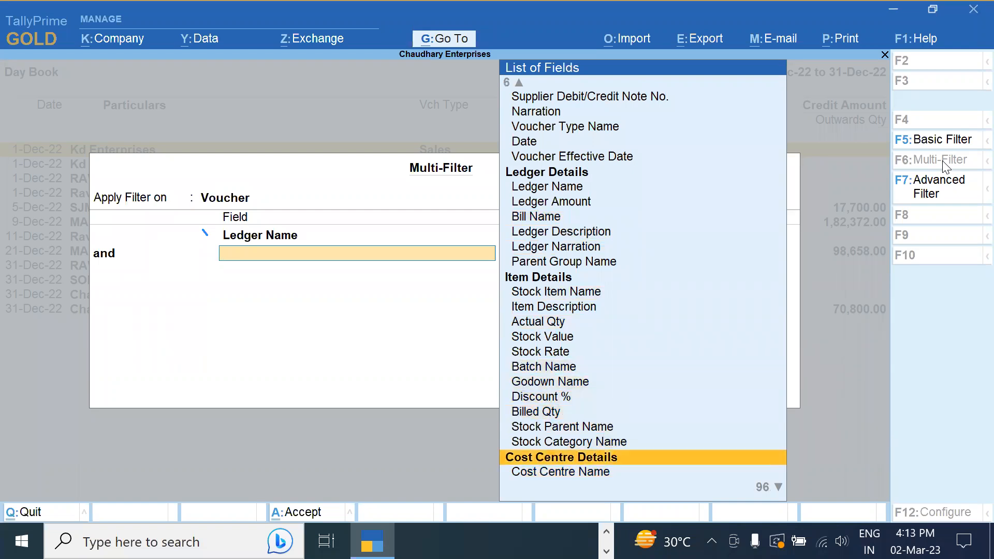
key(Up)
key(Up)
key(Up)
key(Up)
key(Up)
key(Up)
key(Up)
key(Up)
key(Up)
key(Up)
key(Up)
key(Up)
key(Up)
key(Up)
key(Up)
key(Up)
key(Up)
key(Up)
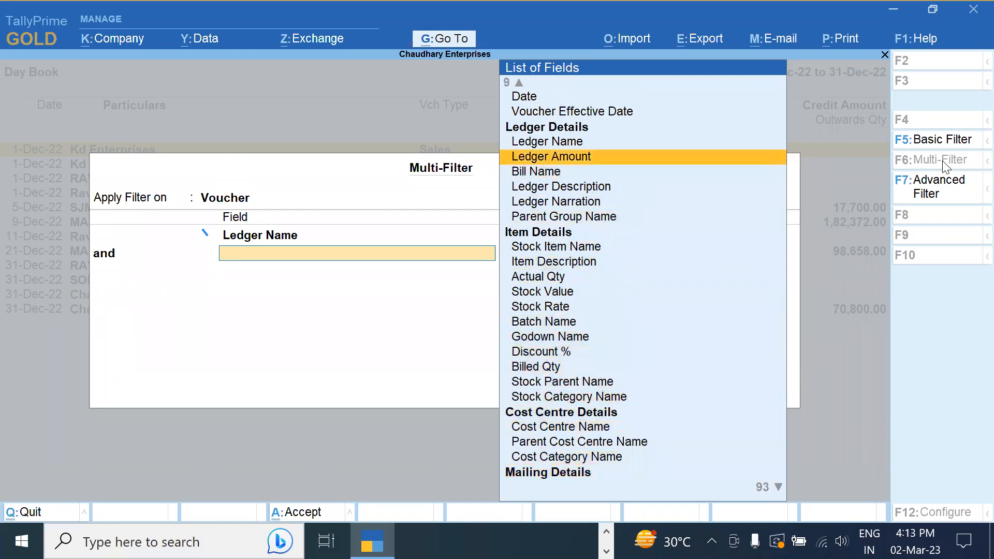
key(Return)
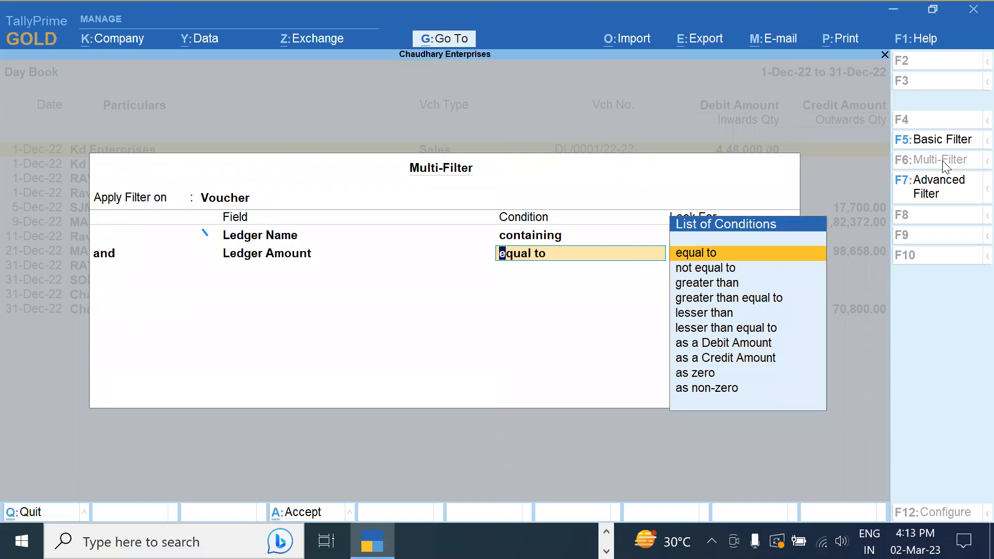
Set Ledger Amount equal to 25200 and apply the two-condition filter
key(Return)
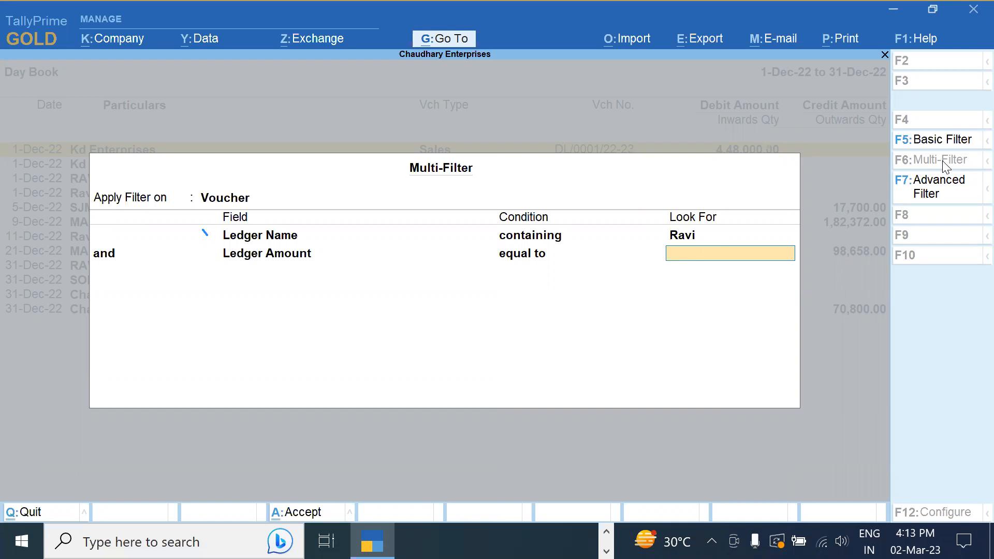
text(25200)
key(Return)
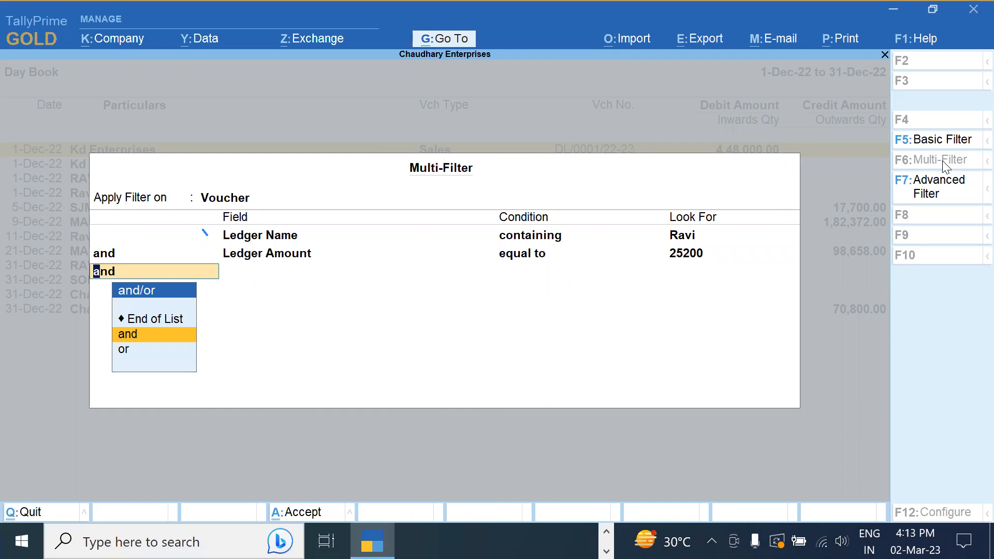
key(Return)
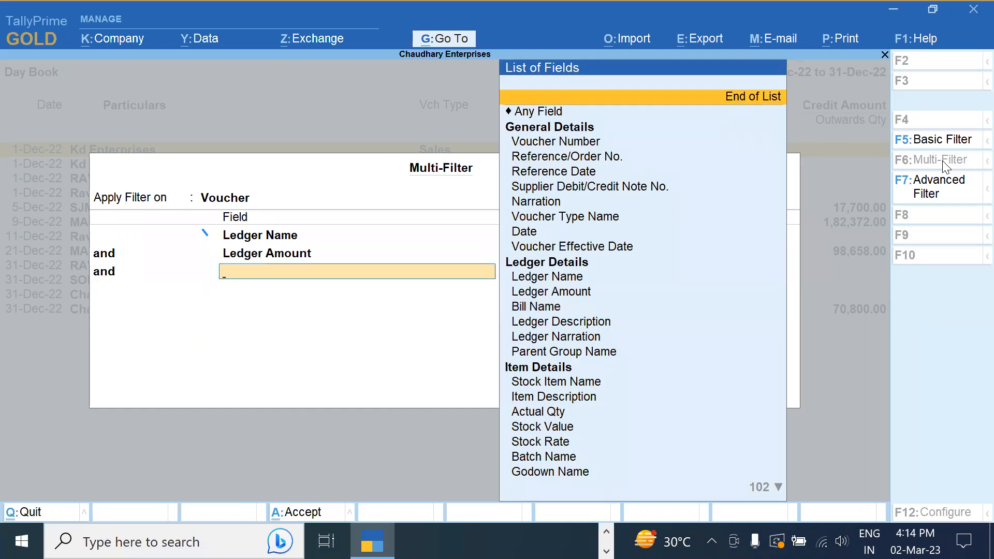
key(Return)
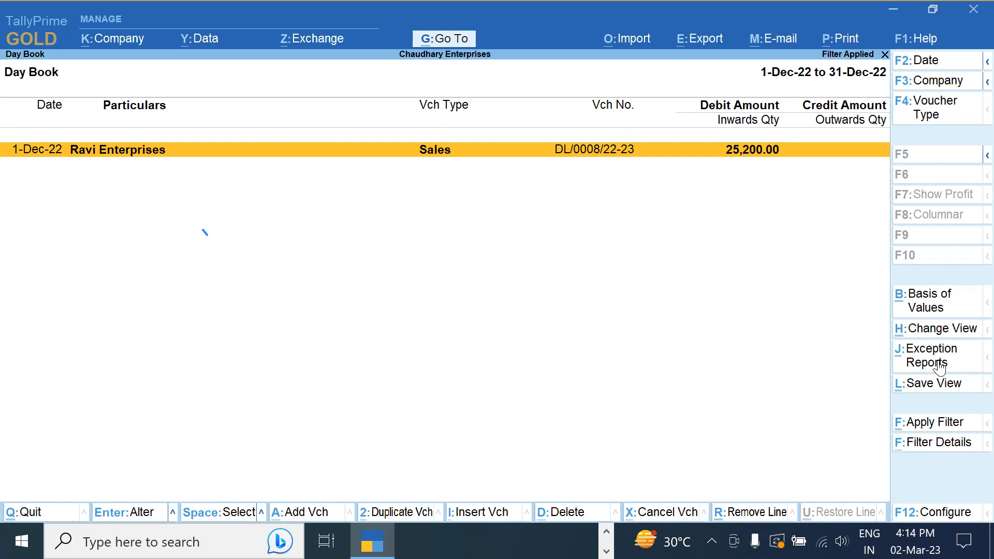
View the remaining voucher's filter details, then clear the Multi-Filter to list all vouchers
click(938, 443)
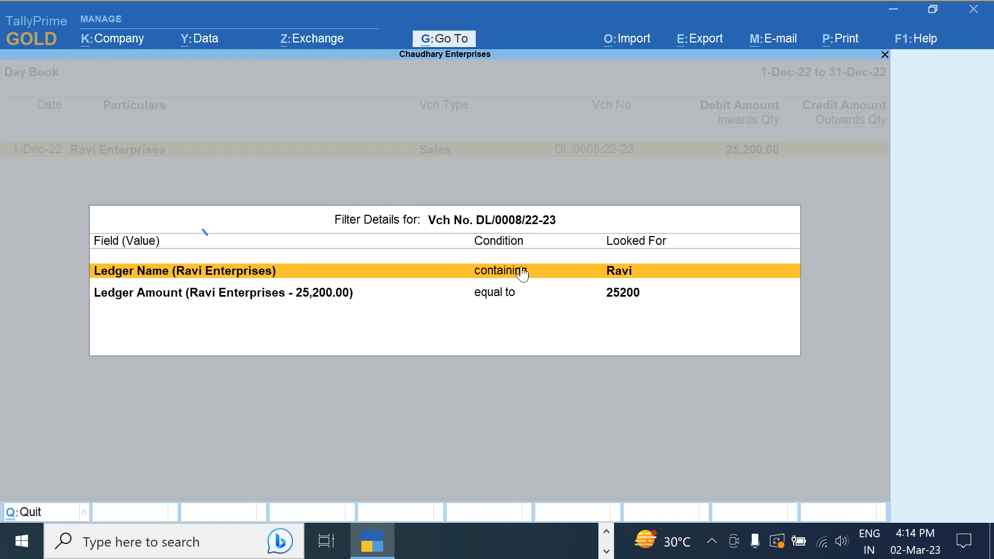
key(Escape)
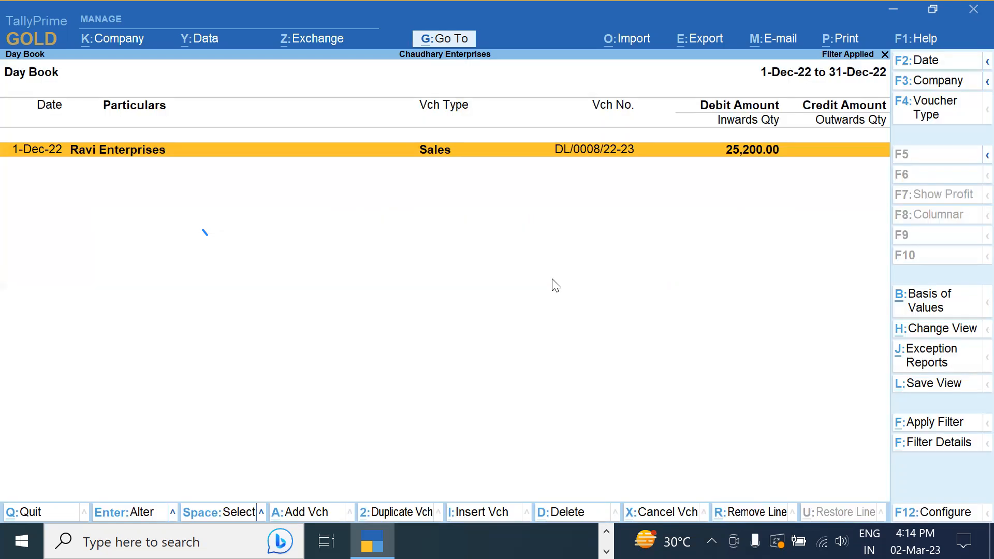
key(Escape)
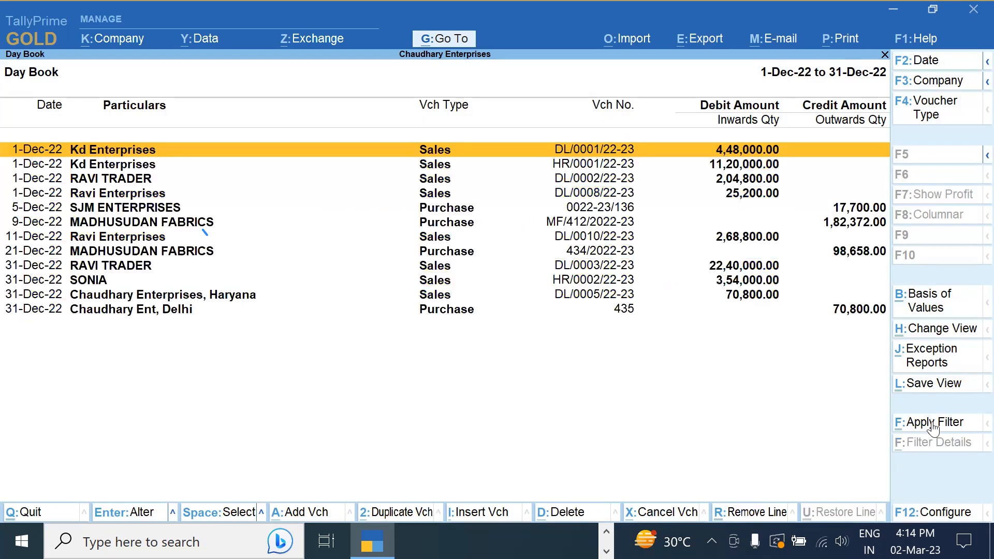
Apply an Advanced Filter on Stock Item Name containing Tshirt
key(ctrl+f)
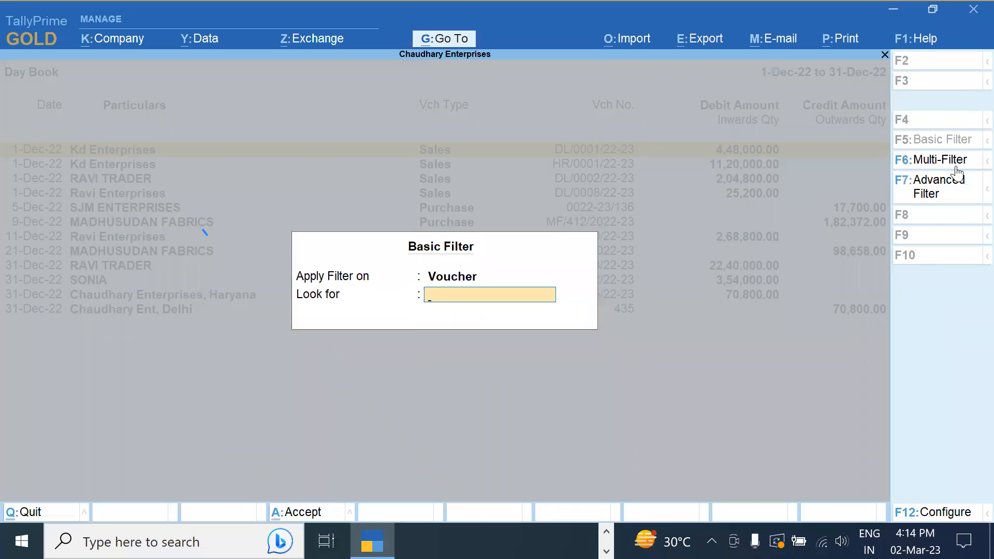
click(939, 190)
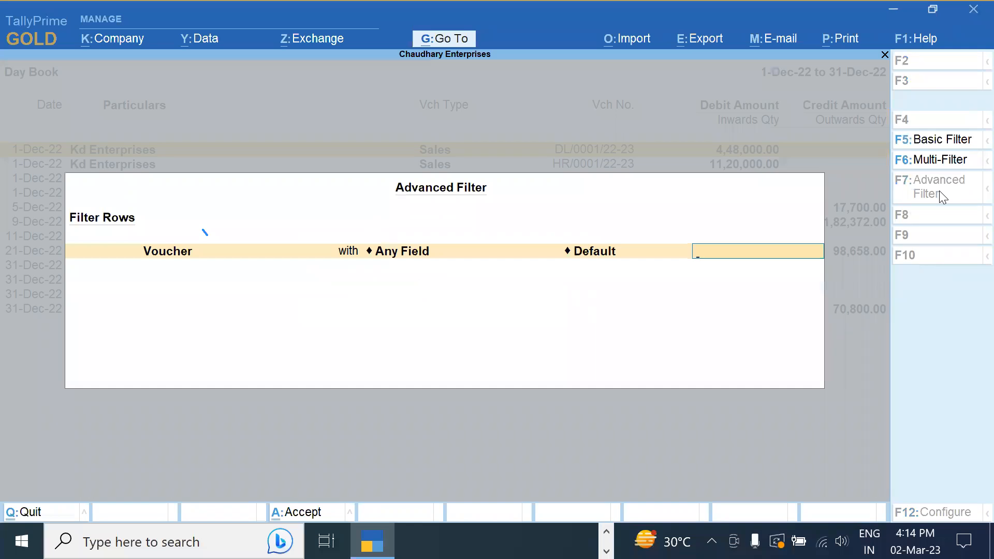
key(BackSpace)
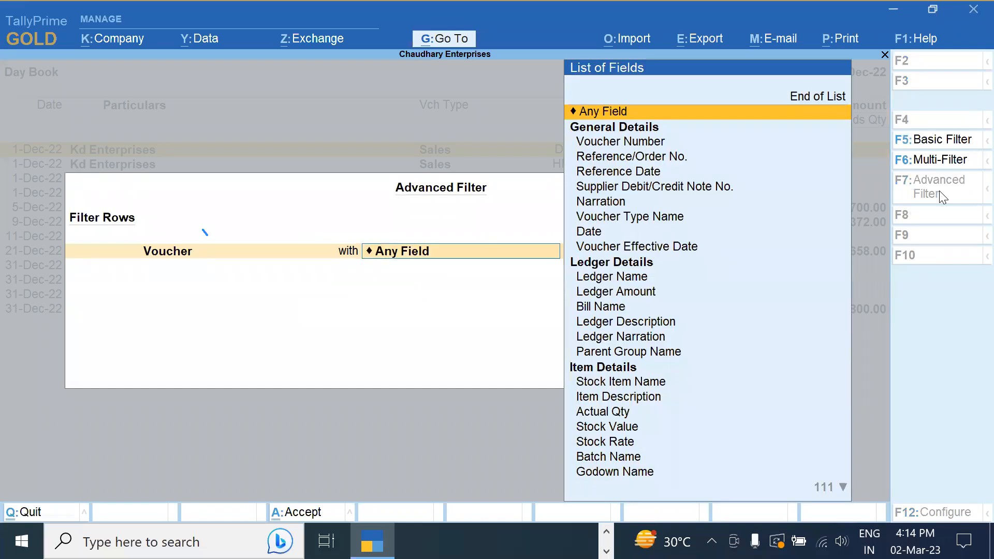
key(Down)
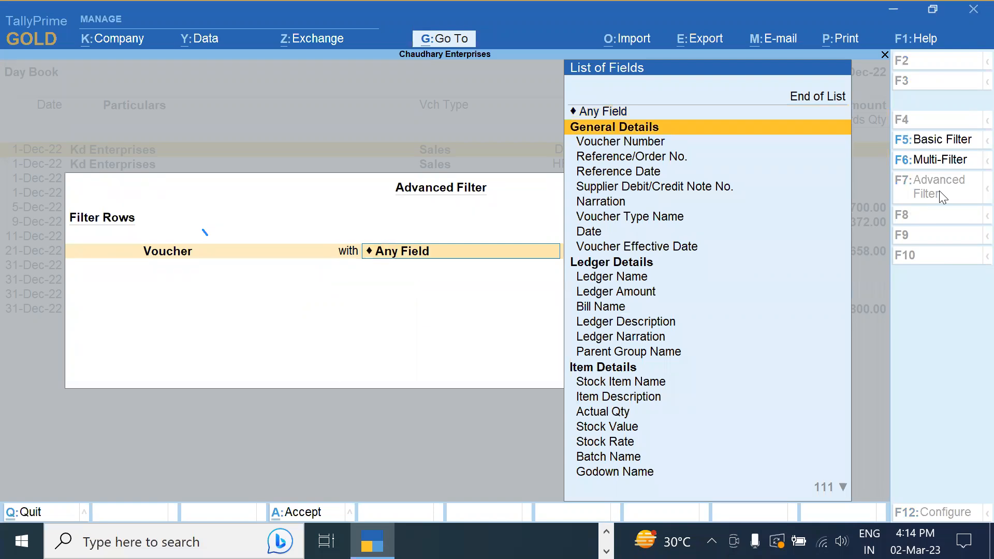
key(Down)
key(Down)
key(Down)
key(Down)
key(Down)
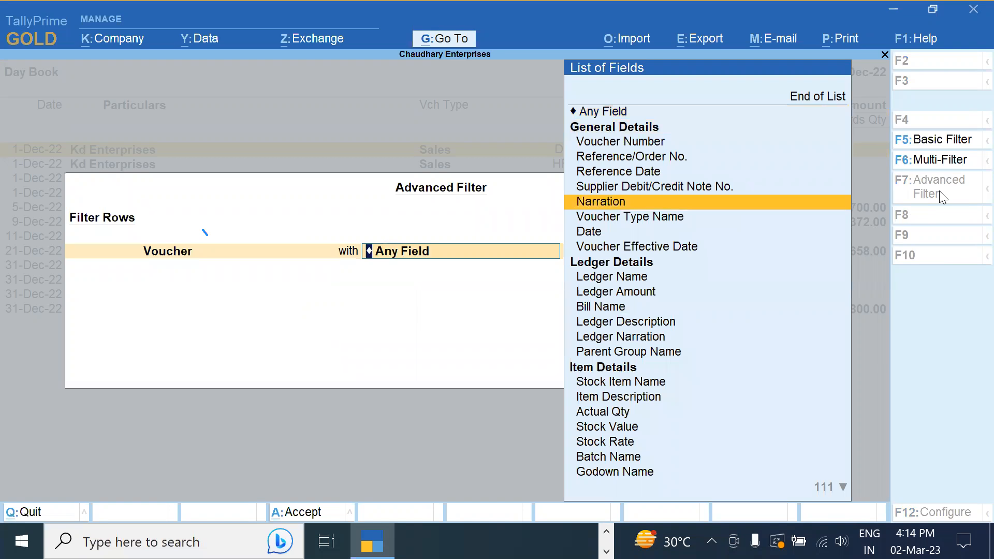
key(Down)
key(Down)
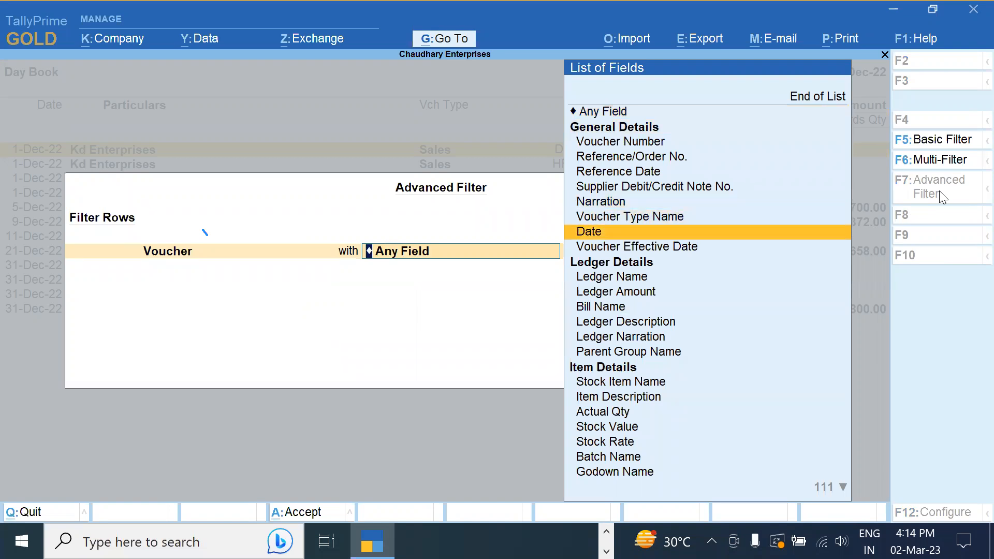
key(Down)
key(Down)
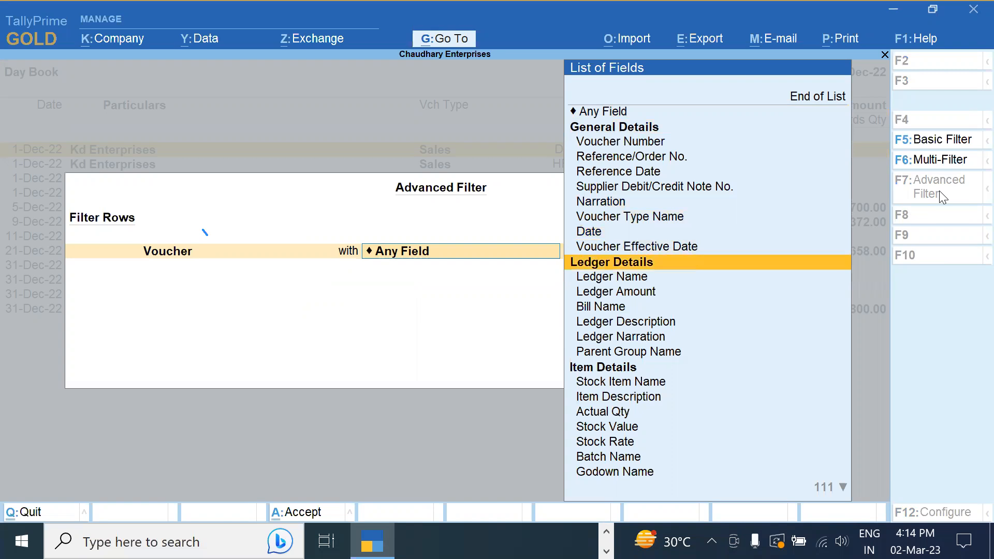
key(Down)
key(Down)
key(Down)
key(Down)
key(Down)
key(Down)
key(Down)
key(Down)
key(Down)
key(Down)
key(Down)
key(Down)
key(Down)
key(Down)
key(Down)
key(Down)
key(Down)
key(Down)
key(Down)
key(Down)
key(Down)
key(Down)
key(Down)
key(Down)
key(Down)
key(Down)
key(Down)
key(Down)
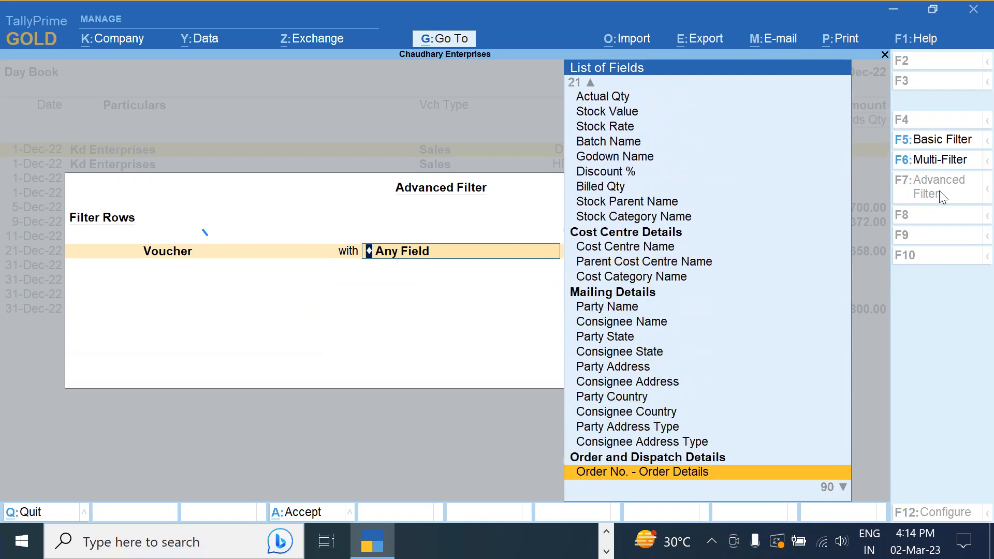
key(Up)
key(Up)
key(Up)
key(Up)
key(Up)
key(Up)
key(Up)
key(Up)
key(Up)
key(Up)
key(Up)
key(Up)
key(Up)
key(Up)
key(Up)
key(Up)
key(Up)
key(Up)
key(Up)
key(Up)
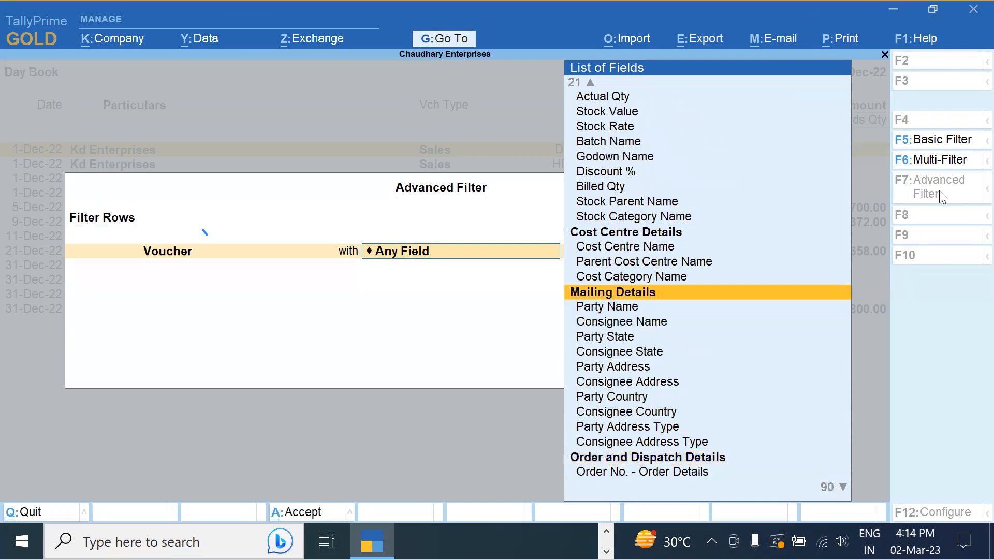
key(Down)
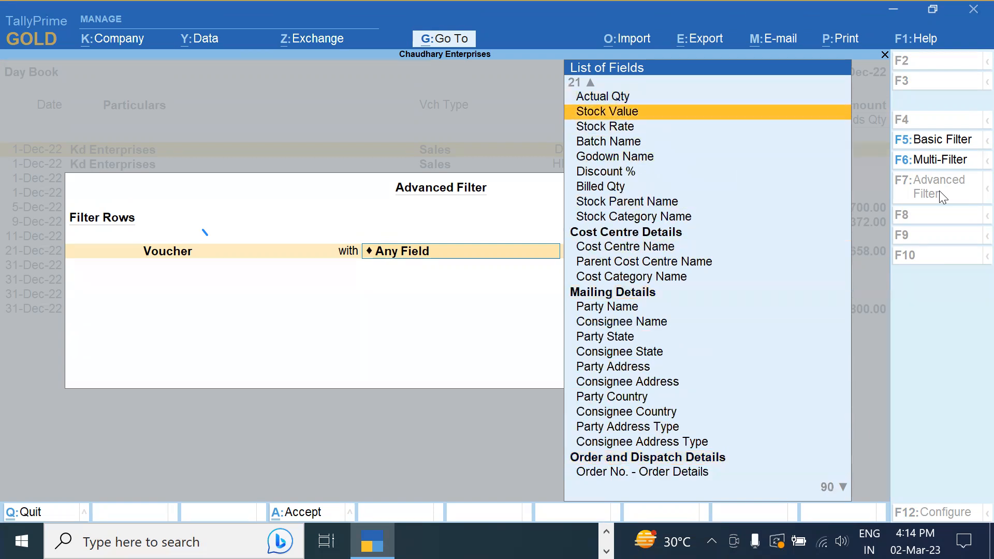
key(Up)
key(Up)
key(Up)
key(Up)
key(Up)
key(Down)
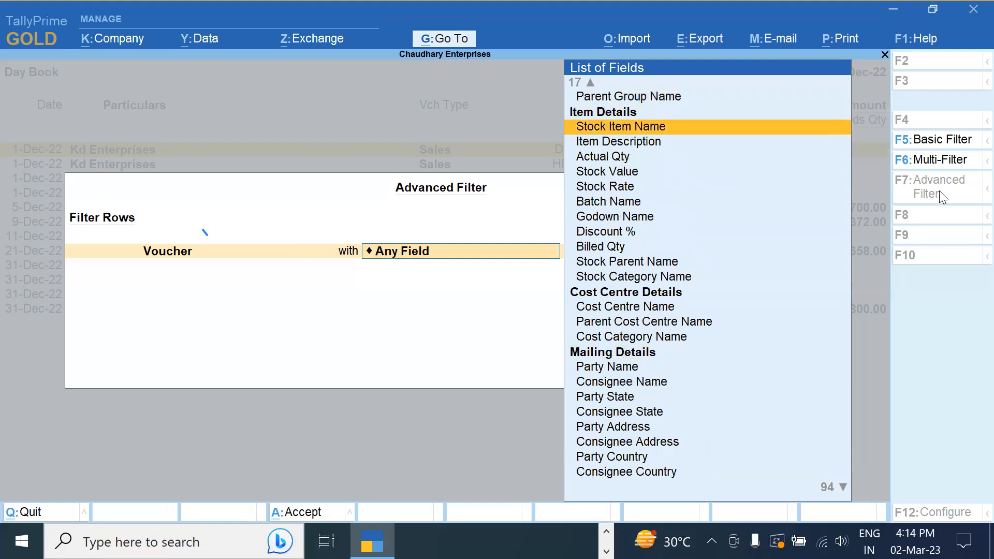
key(Return)
key(Return)
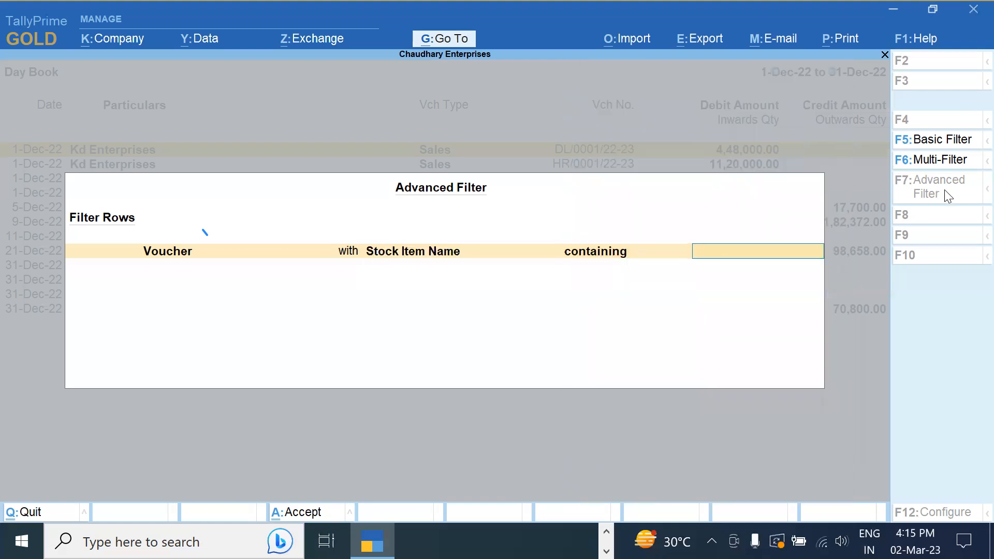
text(Tshirt)
key(Return)
key(Return)
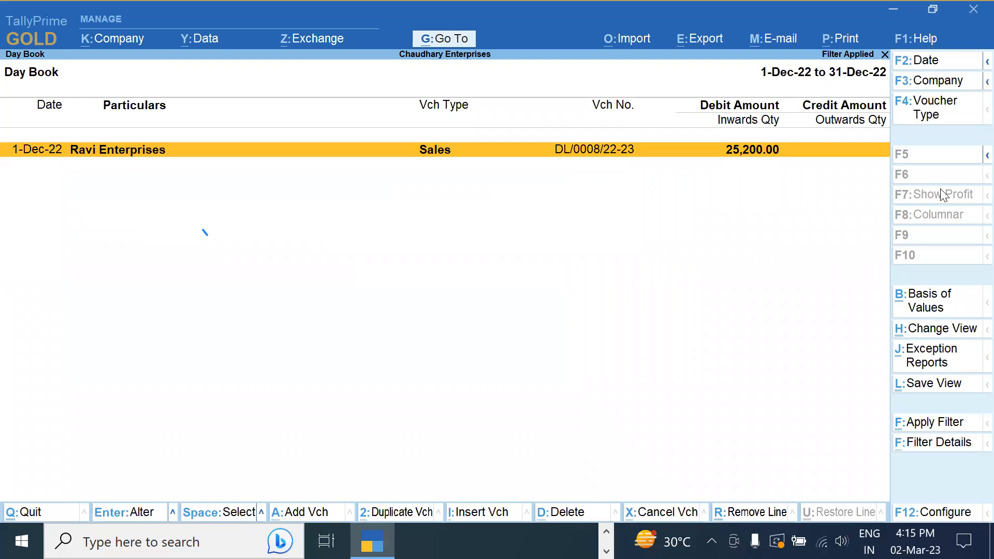
Switch the Day Book to detailed view and expand the Sales line to show the Tshirt item
key(alt+F5)
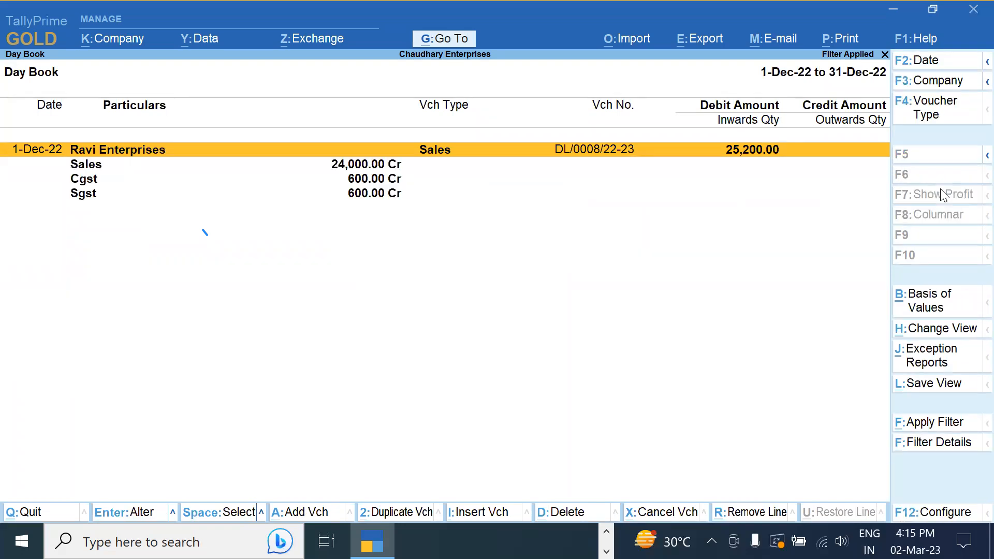
key(shift+Return)
key(shift+Return)
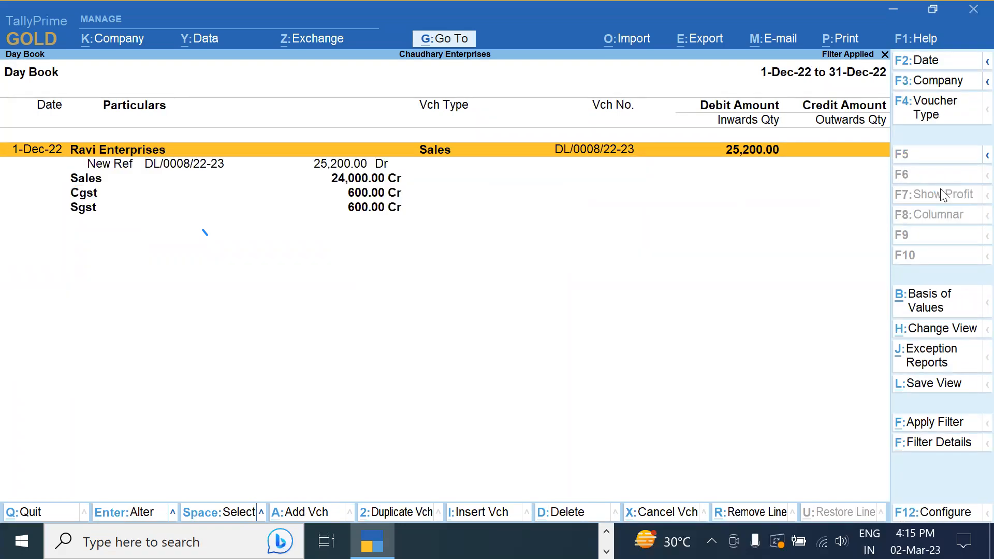
key(Down)
key(Down)
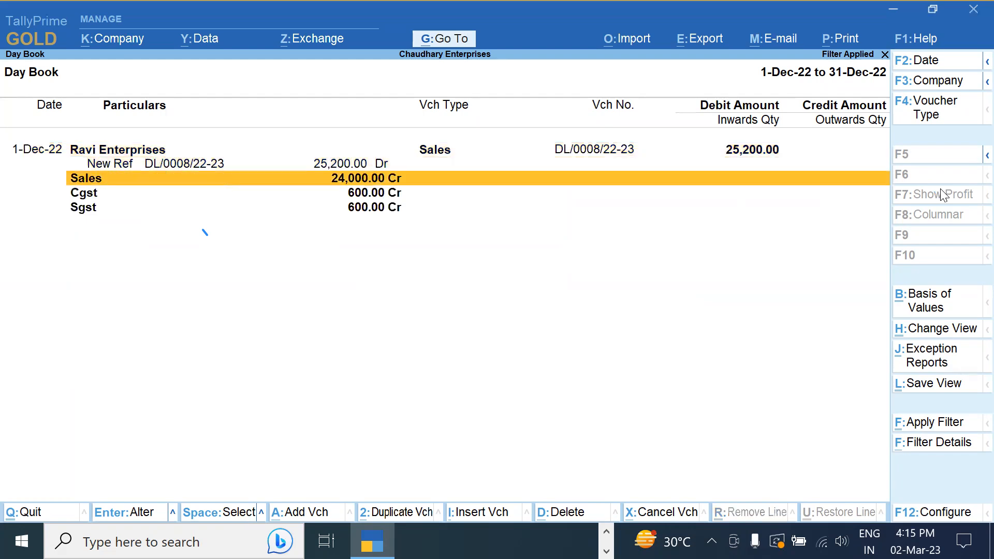
key(shift+Return)
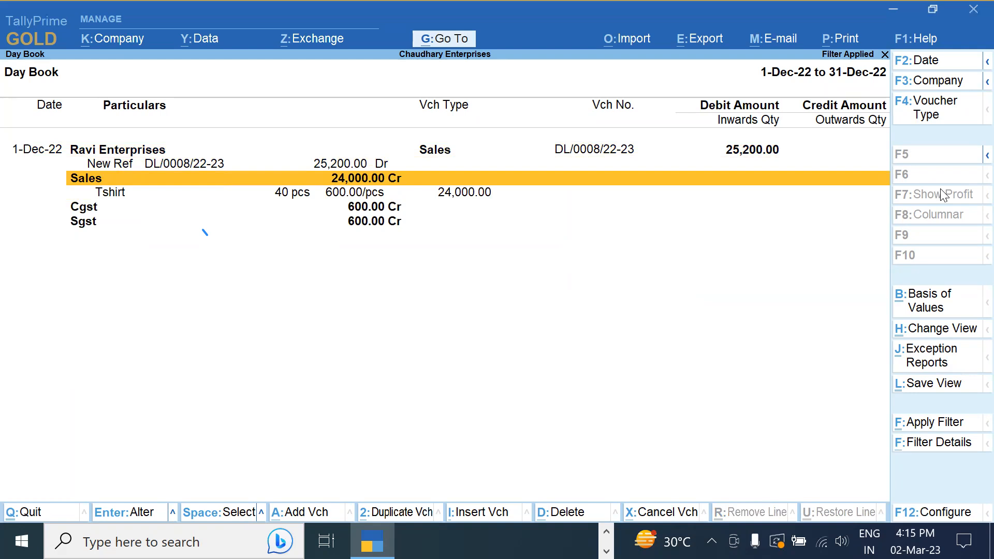
Check the filter details, then remove the Tshirt filter to list every December voucher
click(941, 443)
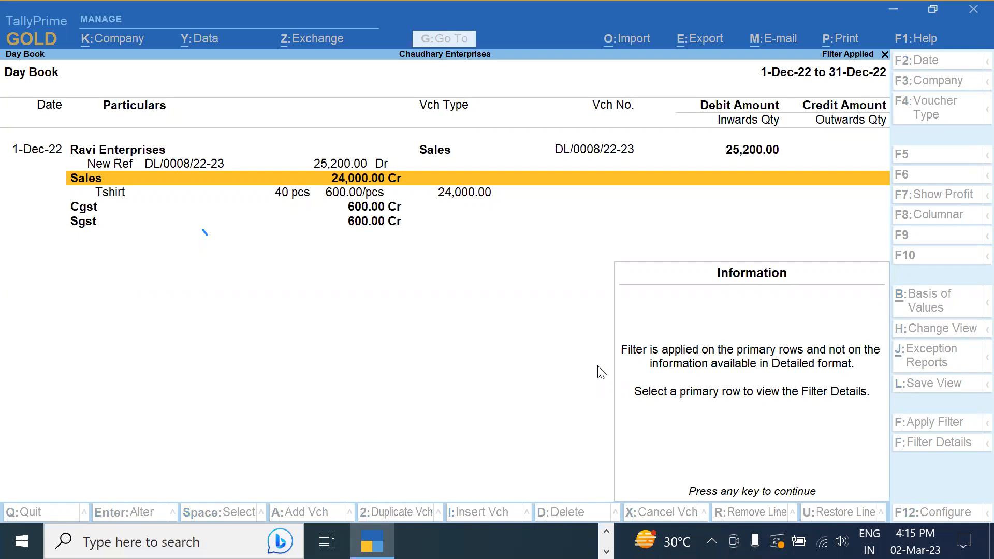
key(Escape)
key(Escape)
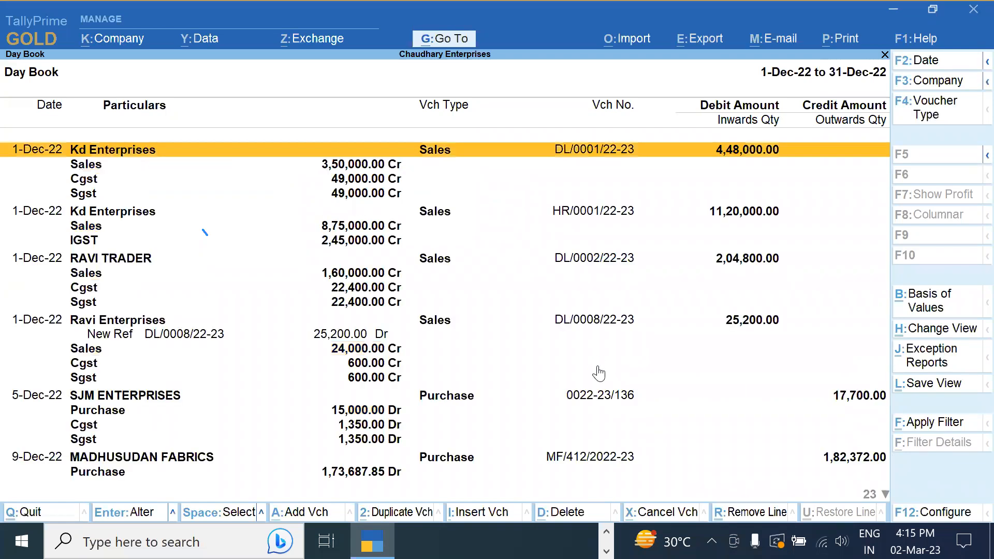
key(Escape)
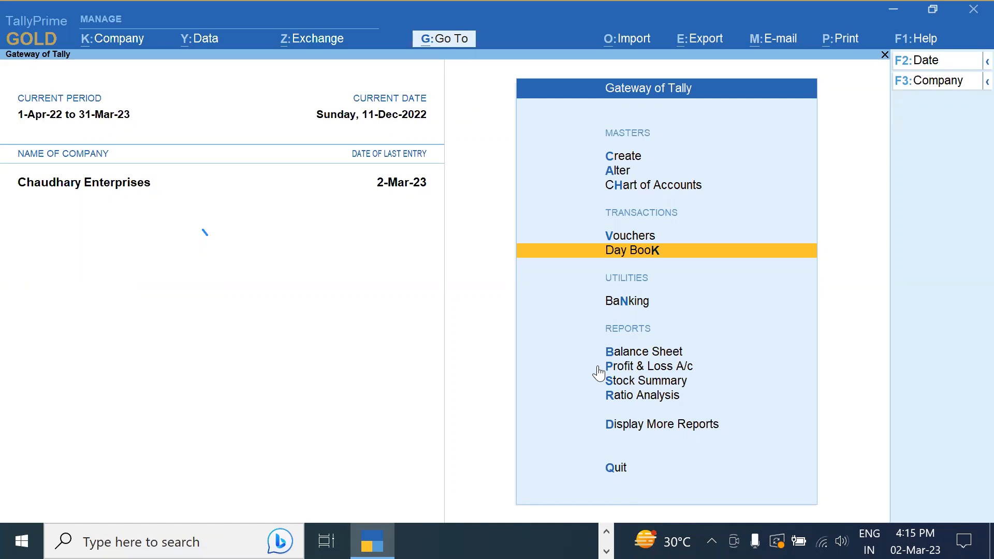
Close the Day Book and decline the Quit prompt to stay at Gateway of Tally
key(Escape)
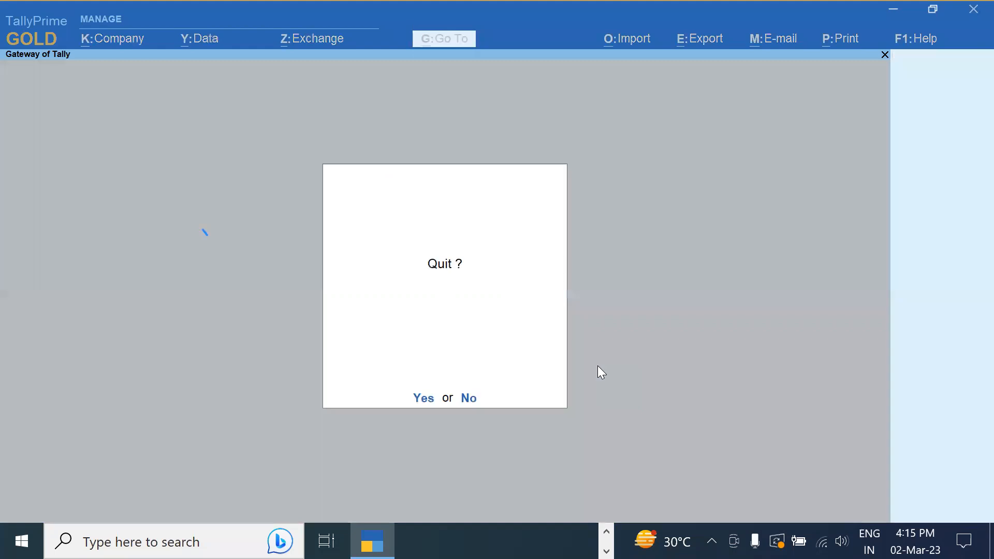
key(Escape)
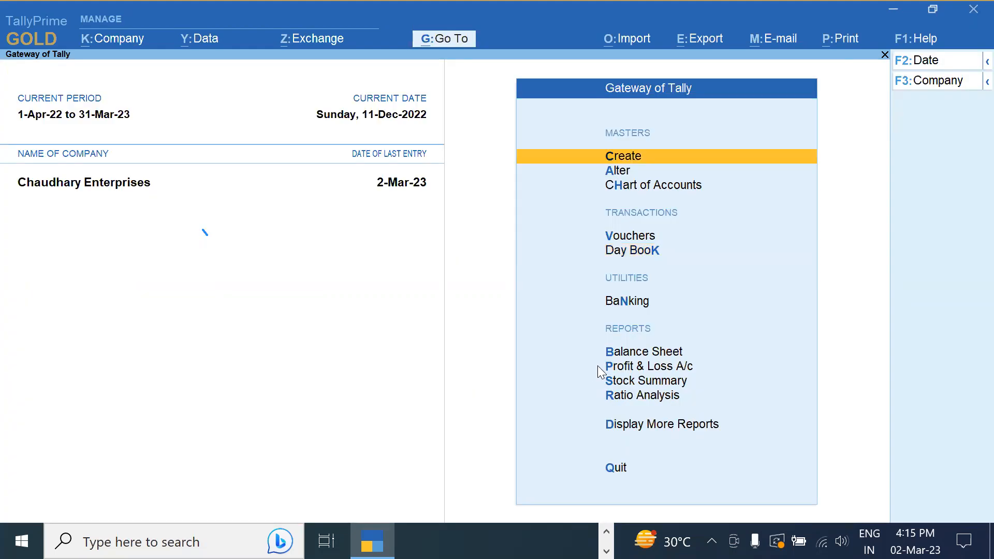
Open Downloads in File Explorer, select the R2A returns archive, then bring Chrome forward
key(super+e)
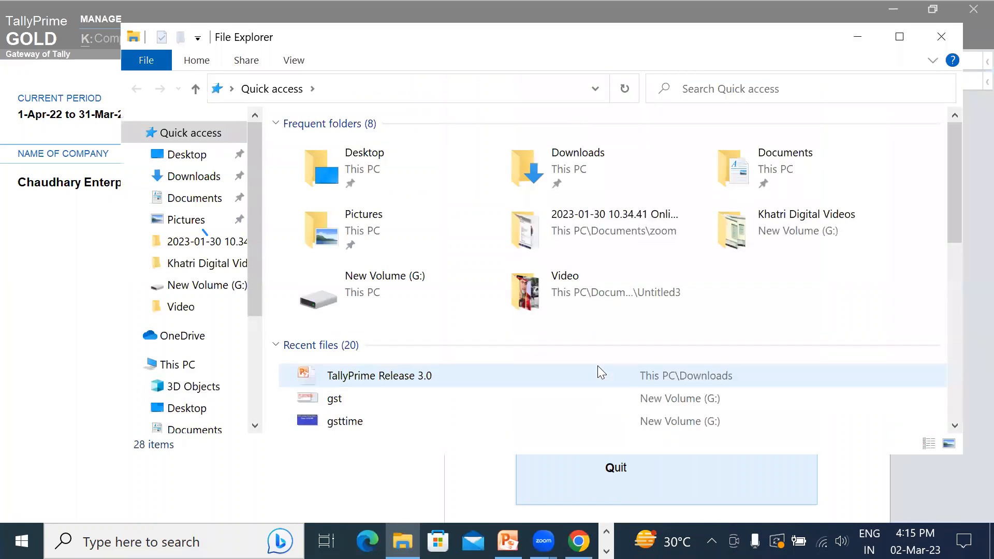
click(571, 160)
double_click(570, 160)
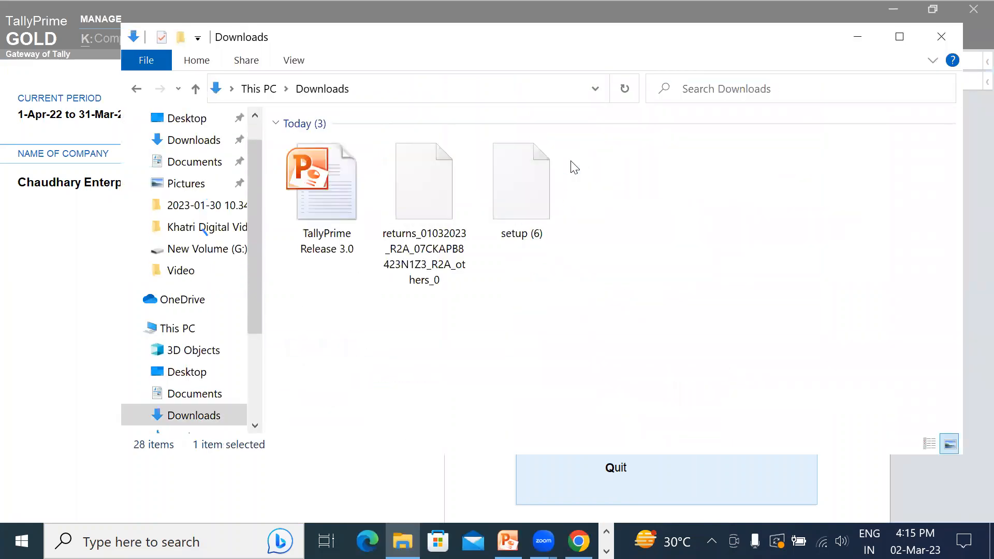
click(428, 201)
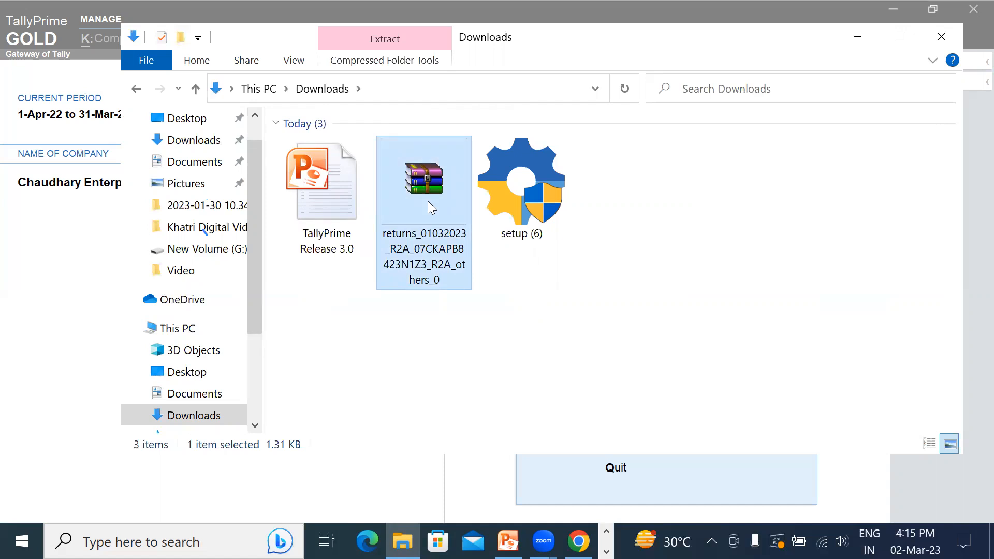
click(569, 527)
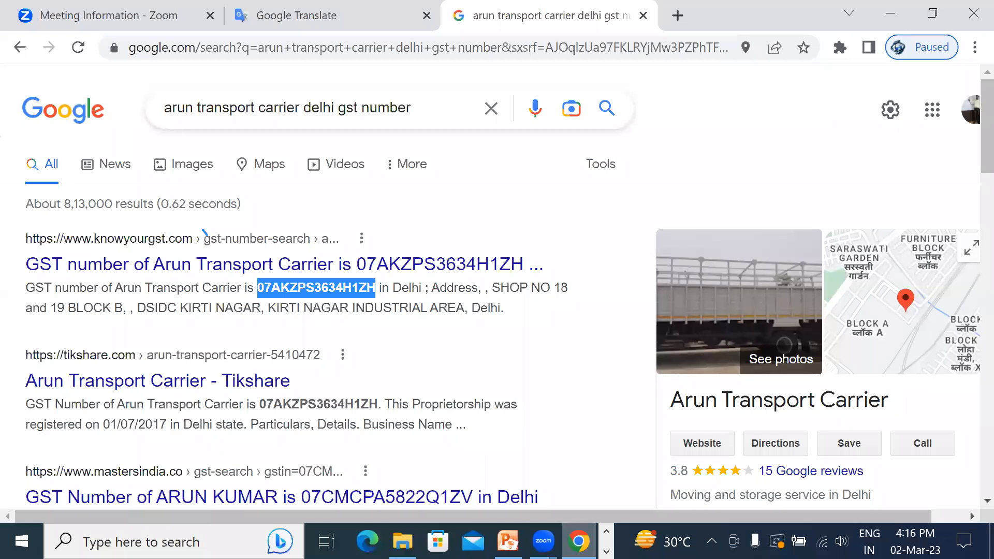
Alt+Tab from Chrome's search results back to TallyPrime's Gateway of Tally
key(alt+Tab)
key(Tab)
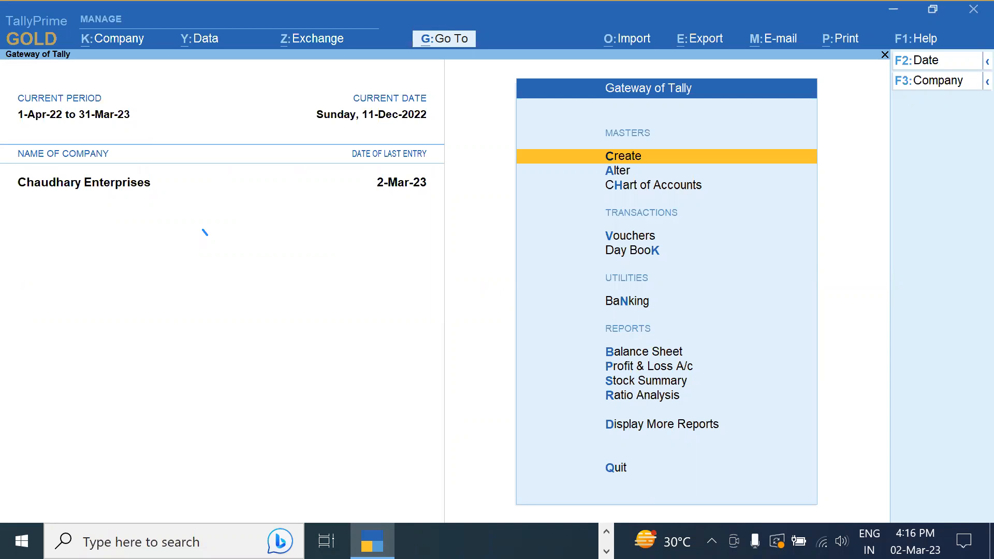
Go through Display More Reports > Statutory Reports > GST Reports to Track GST Return Activities
key(Down)
key(Down)
key(Down)
key(Down)
key(Down)
key(Down)
key(Down)
key(Down)
key(Down)
key(Down)
key(Return)
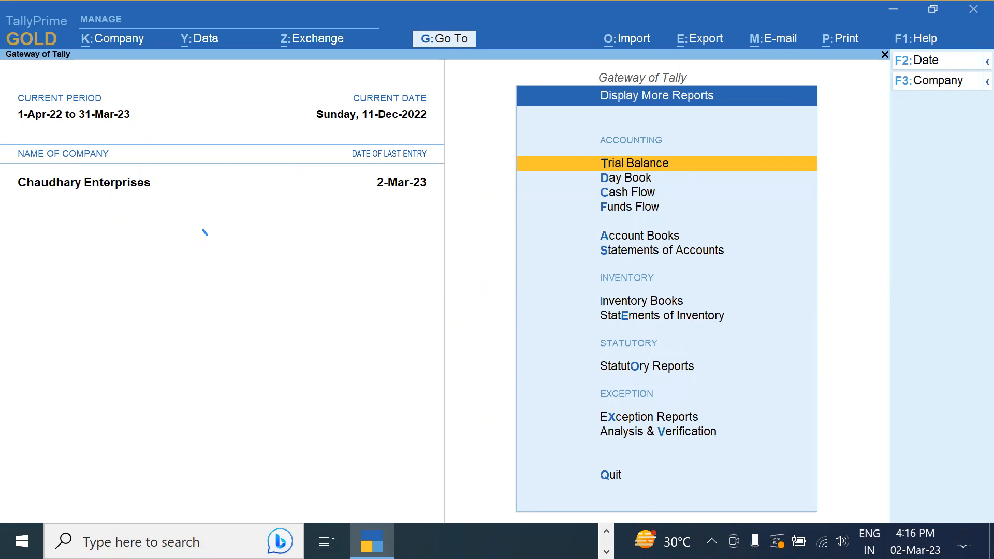
key(Down)
key(Down)
key(Down)
key(Down)
key(Down)
key(Down)
key(Down)
key(Down)
key(Return)
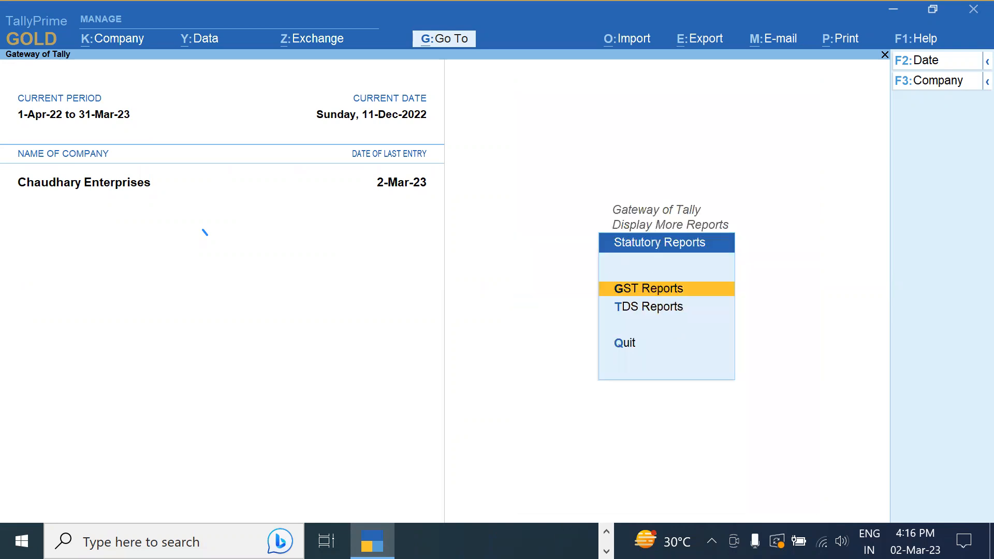
key(Return)
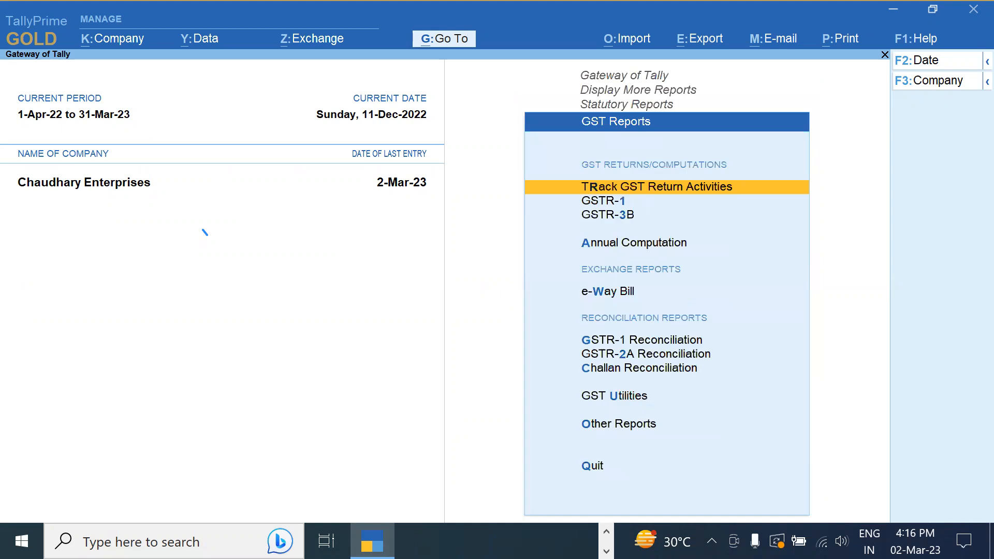
key(Down)
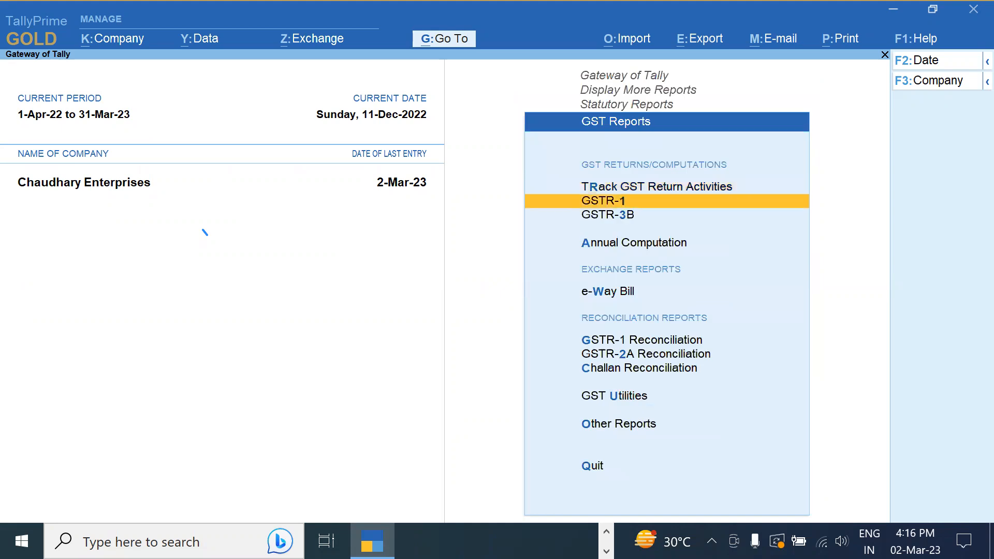
key(Up)
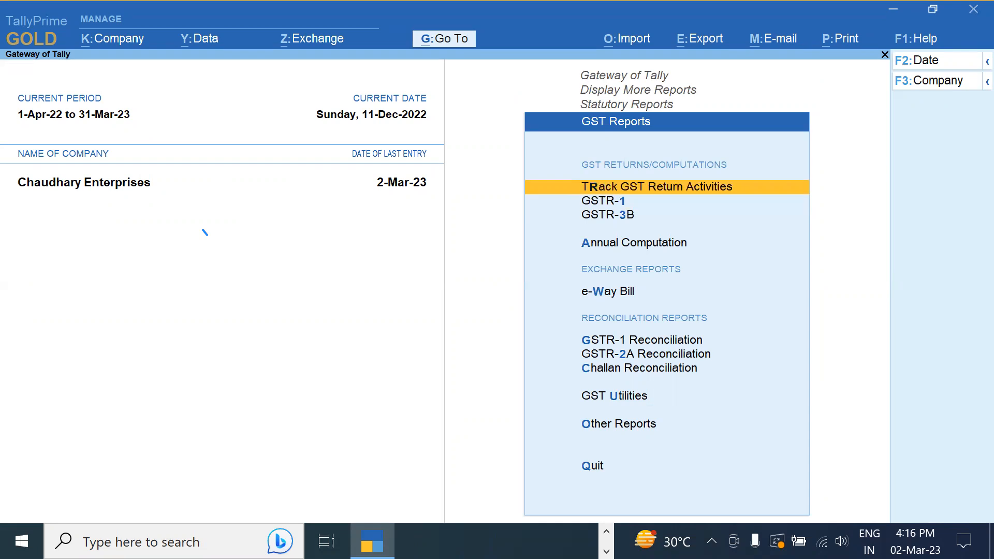
key(Return)
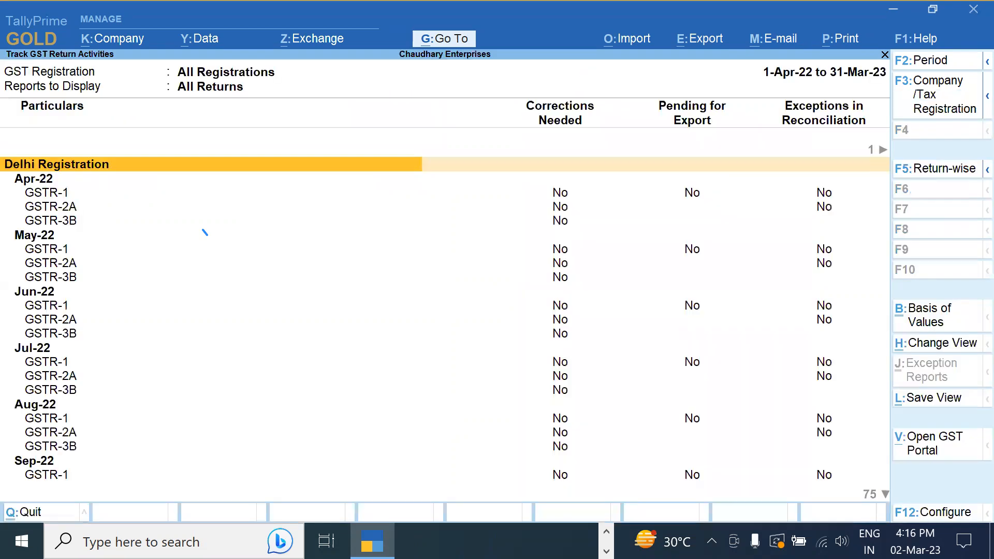
View the Dec-22 GSTR-1 return for the Delhi registration (12 vouchers), then close it
key(Down)
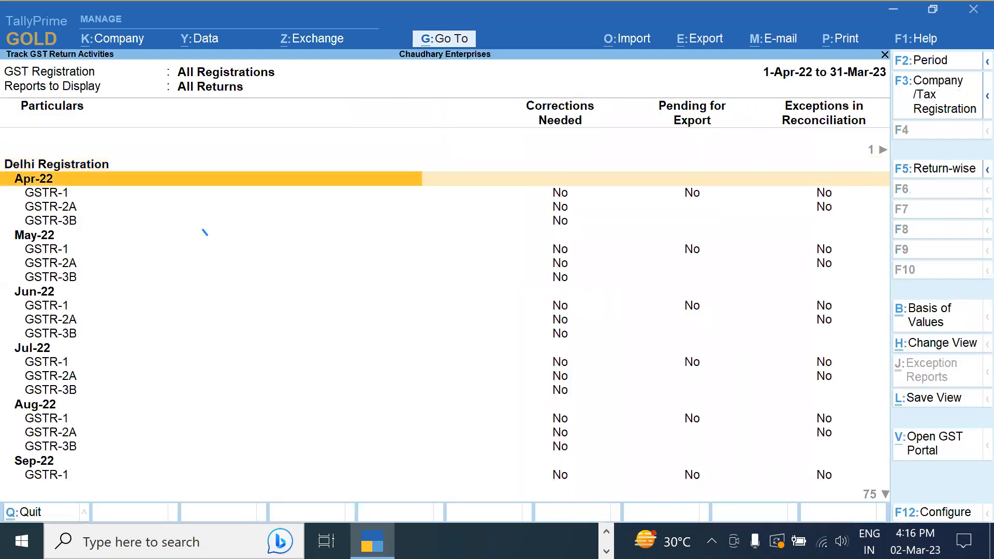
key(Down)
key(Down)
key(Down)
key(Down)
key(Down)
key(Down)
key(Down)
key(Down)
key(Down)
key(Down)
key(Down)
key(Down)
key(Down)
key(Down)
key(Down)
key(Down)
key(Down)
key(Down)
key(Down)
key(Down)
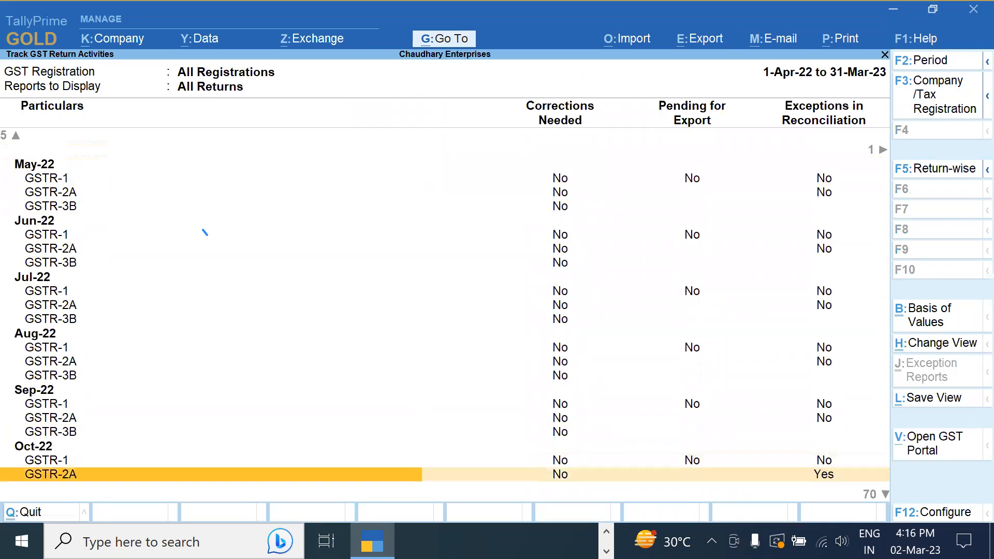
key(Down)
key(Down)
key(Down)
key(Down)
key(Down)
key(Down)
key(Down)
key(Down)
key(Down)
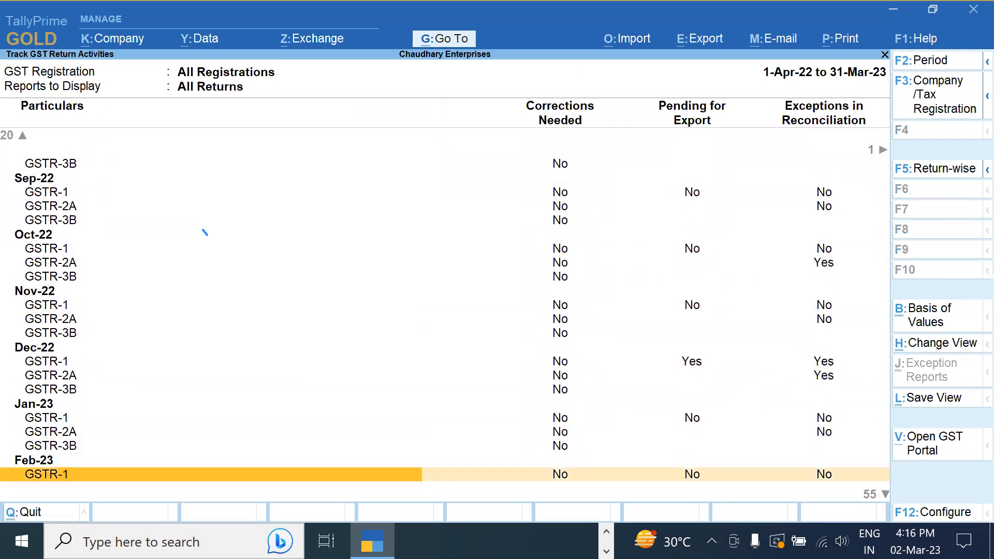
key(Up)
key(Up)
key(Up)
key(Up)
key(Up)
key(Up)
key(Up)
key(Up)
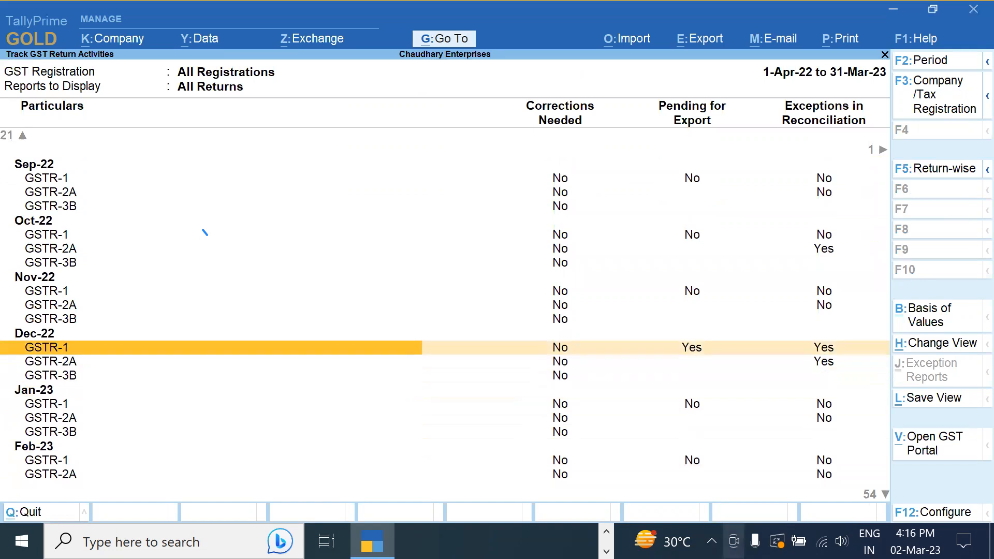
click(697, 357)
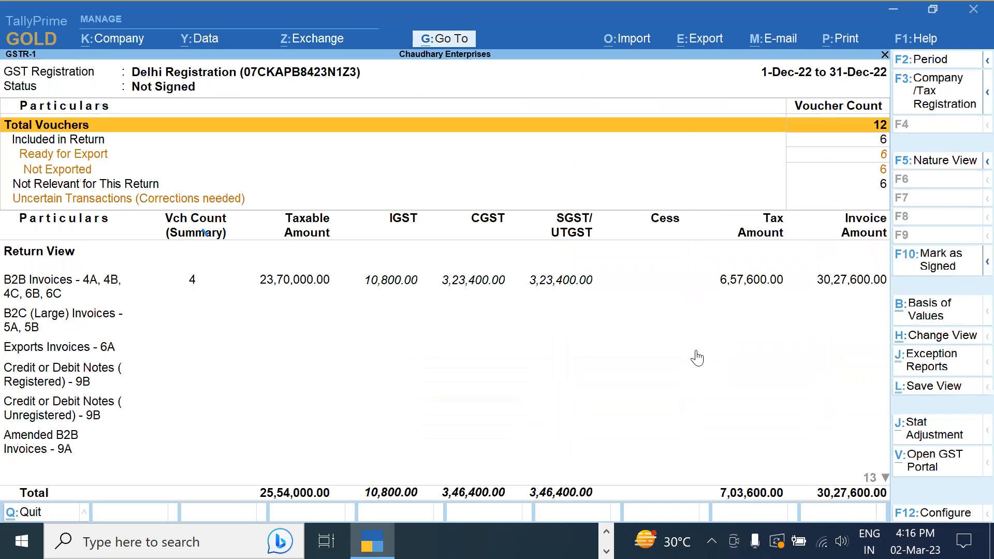
key(Escape)
key(Escape)
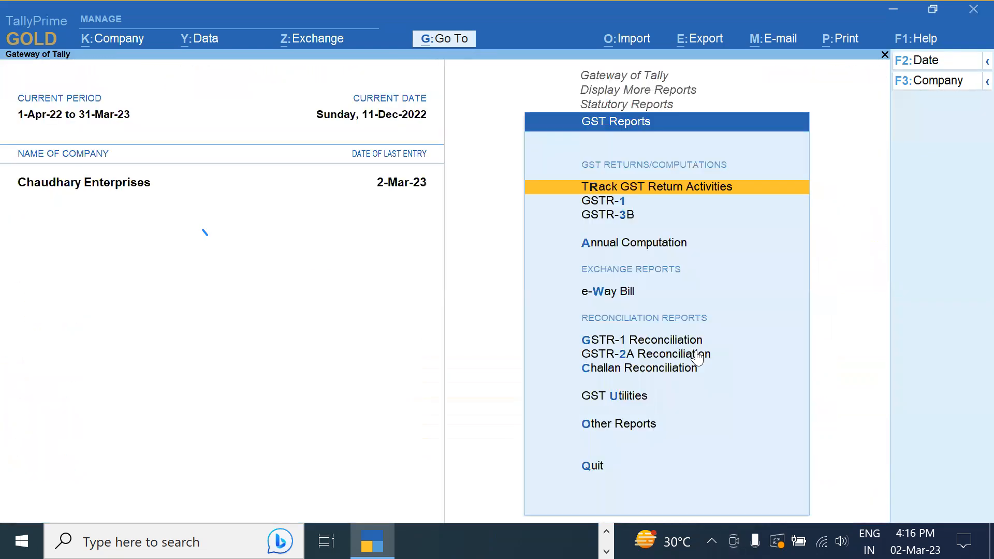
Open GSTR-2A Reconciliation for the period 1-12-2022 to 31-12-2022
key(Down)
key(Down)
key(Down)
key(Down)
key(Down)
key(Down)
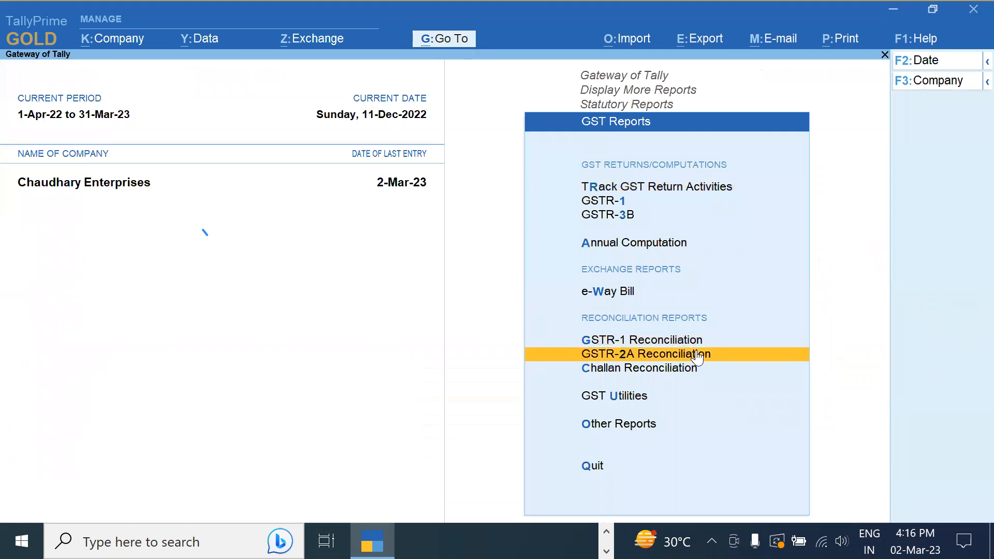
click(697, 357)
key(F2)
text(1-12)
key(Return)
text(31-12)
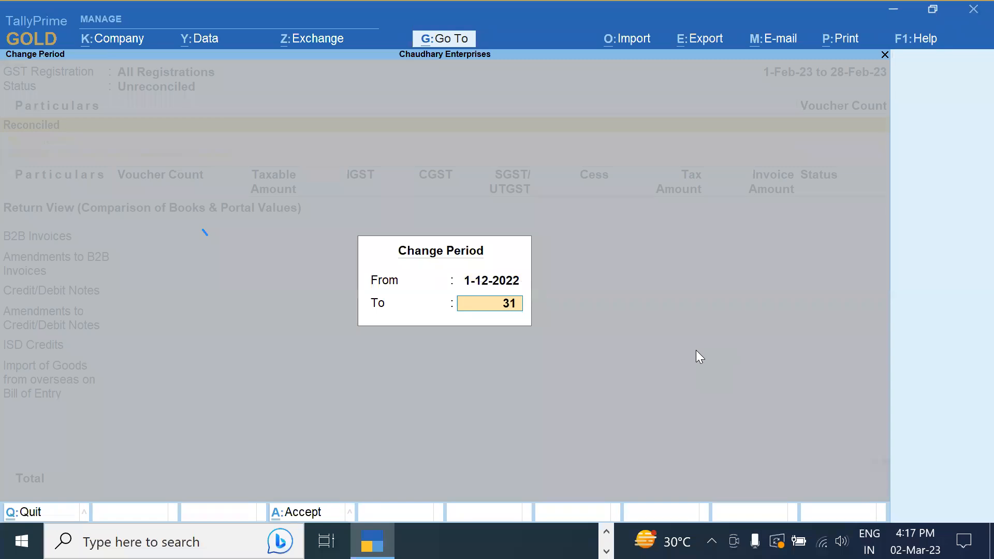
key(Return)
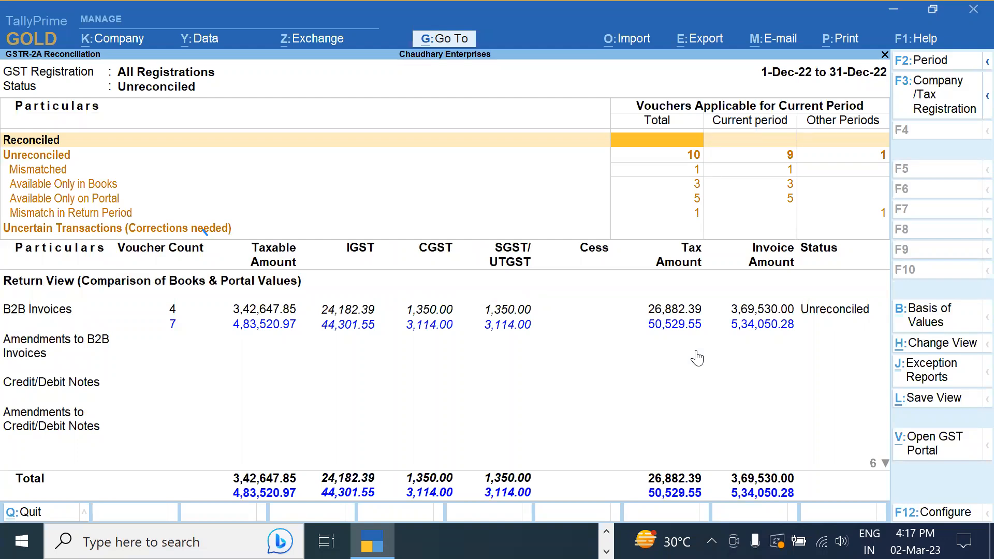
Review the unreconciled rows: 1 mismatched, 3 only in books, 5 only on portal
key(Down)
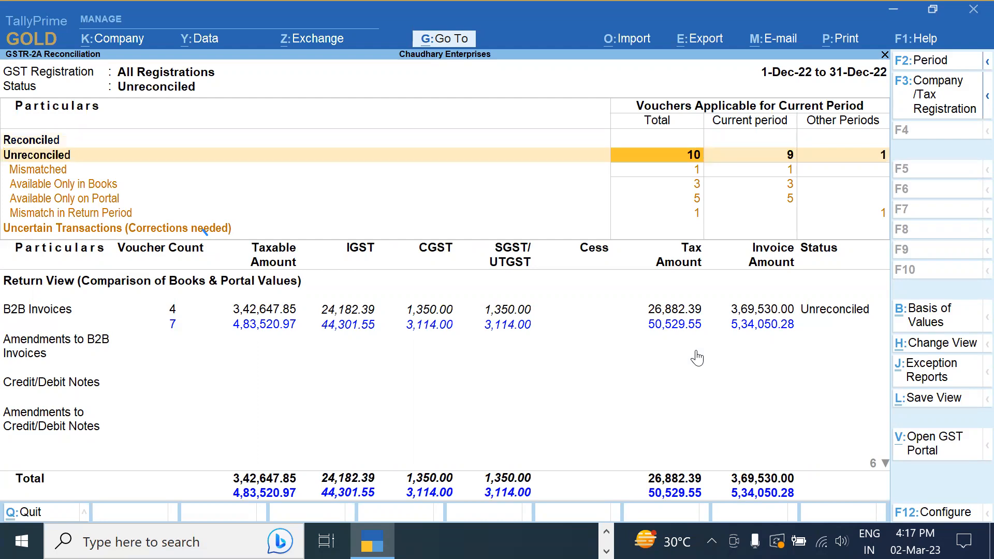
key(Down)
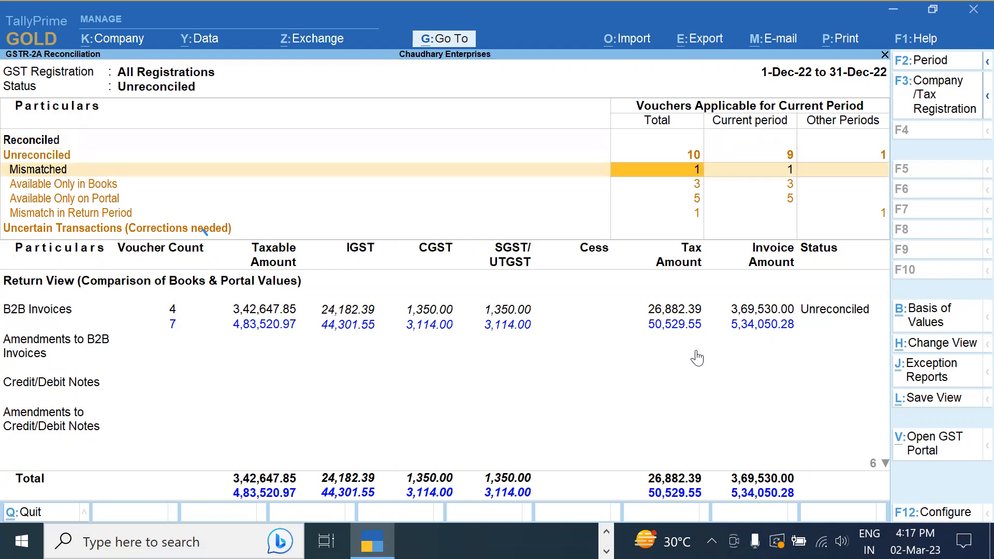
key(Down)
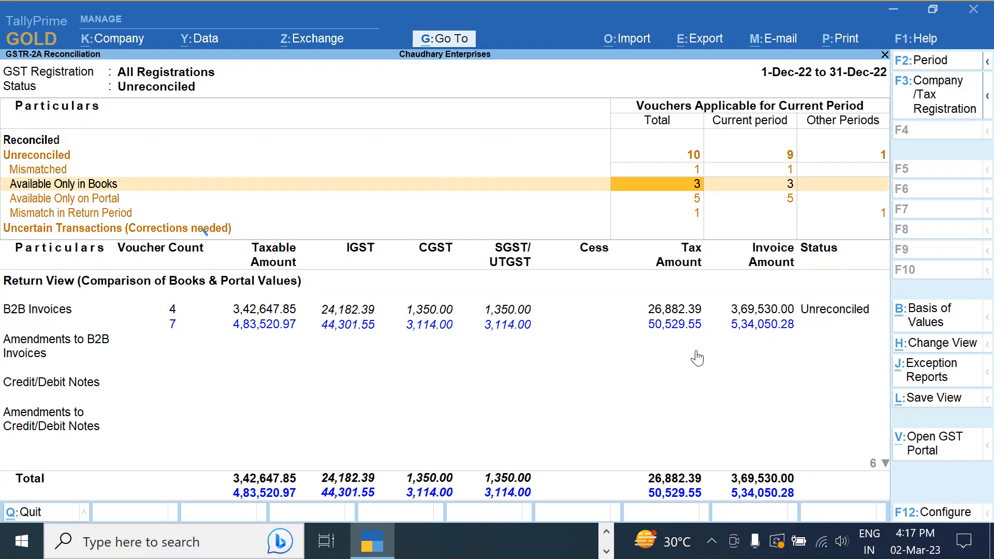
key(Down)
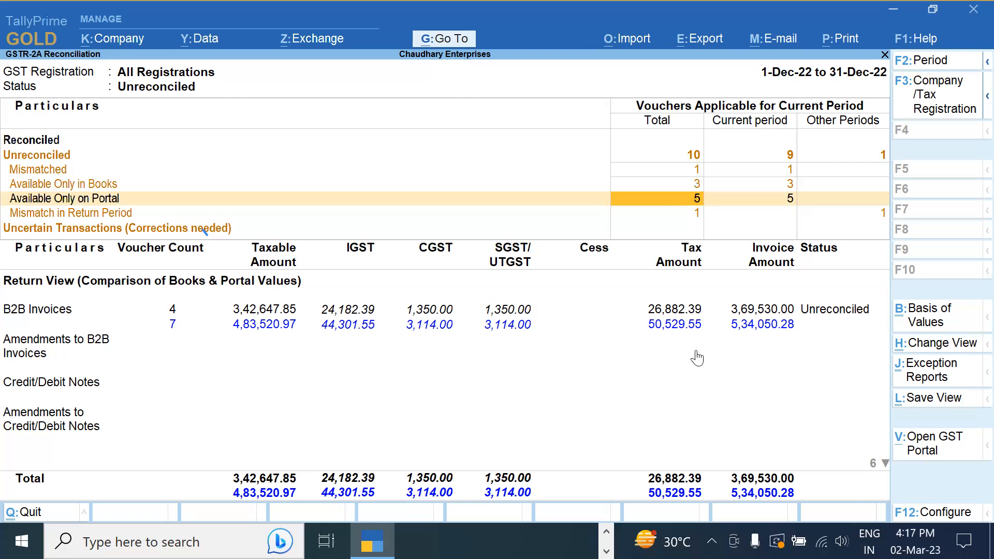
key(Down)
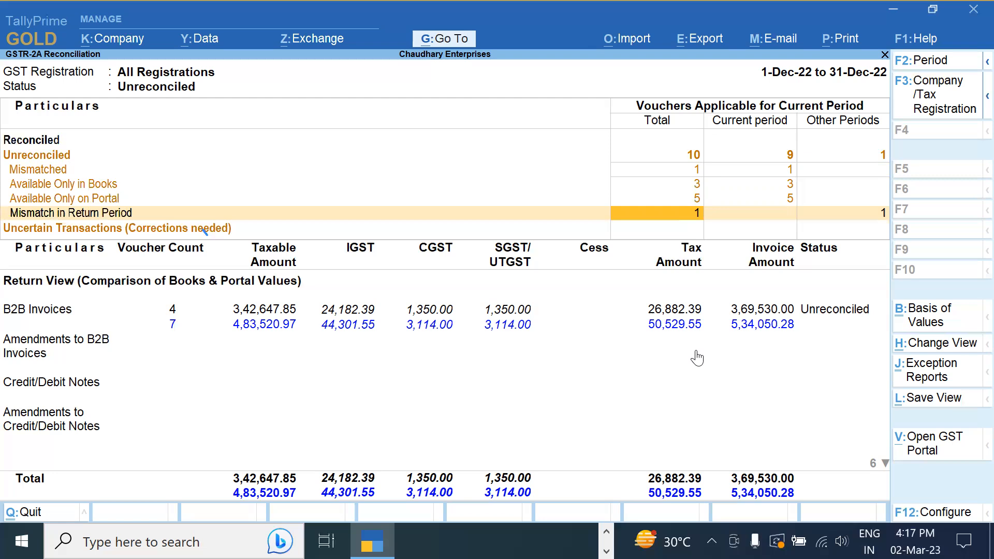
Import the 12/2022 GSTR-2A returns zip from Downloads for Delhi Registration, bringing in all 7 transactions
click(644, 44)
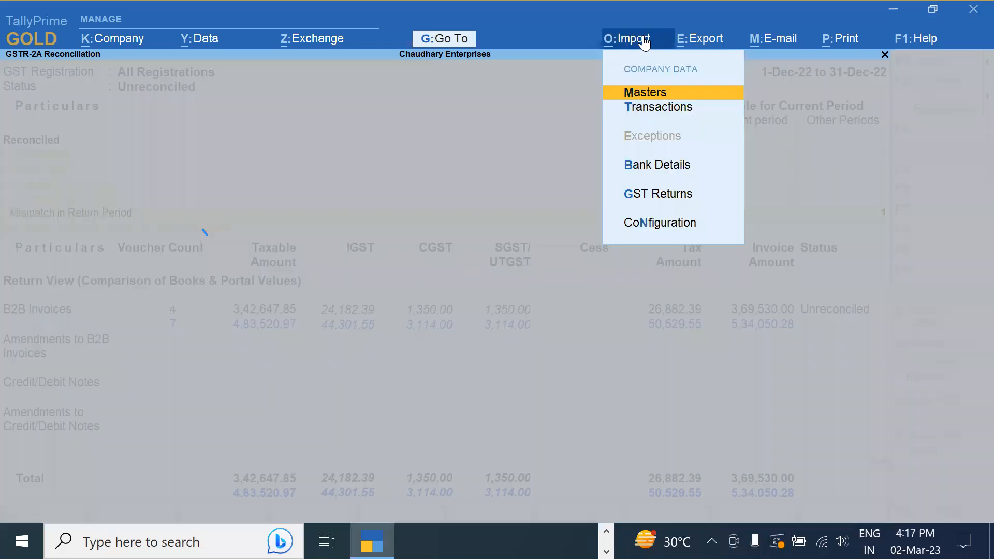
click(658, 195)
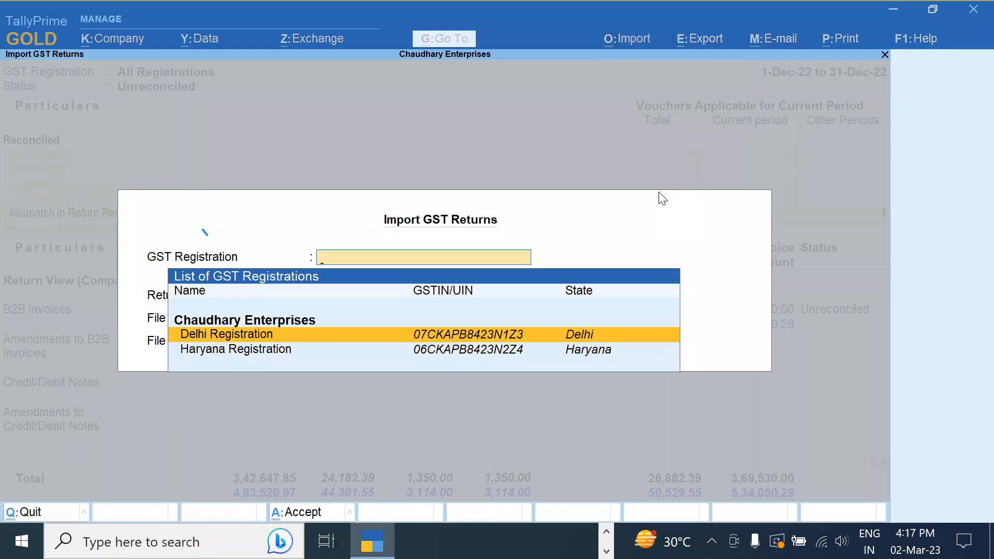
key(Return)
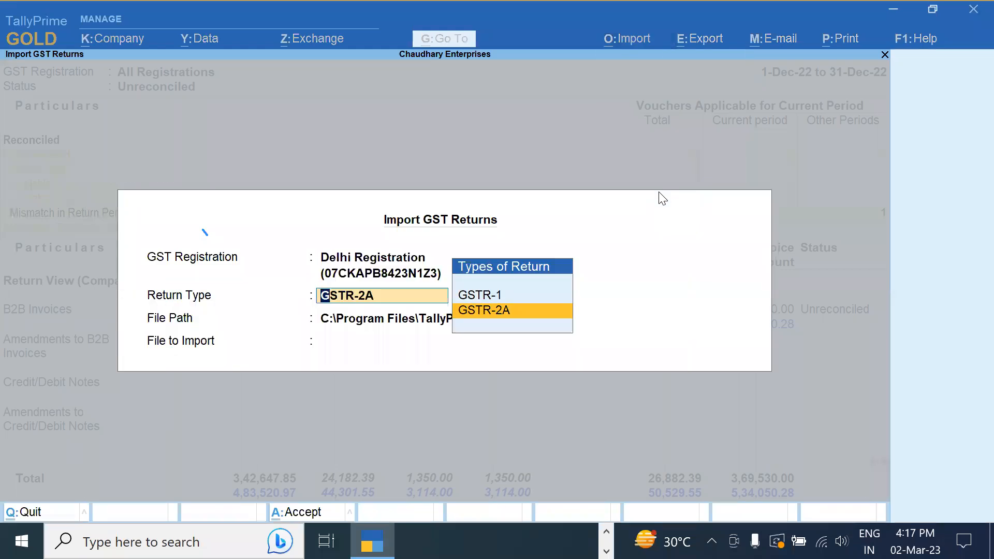
key(Return)
key(Up)
key(Return)
key(Down)
key(Down)
key(Down)
key(Down)
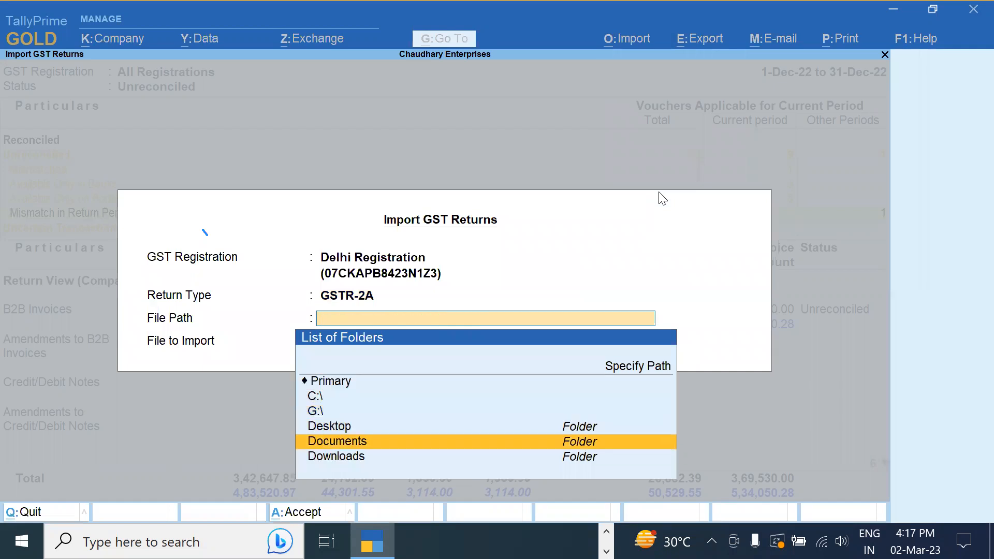
key(Return)
key(Return)
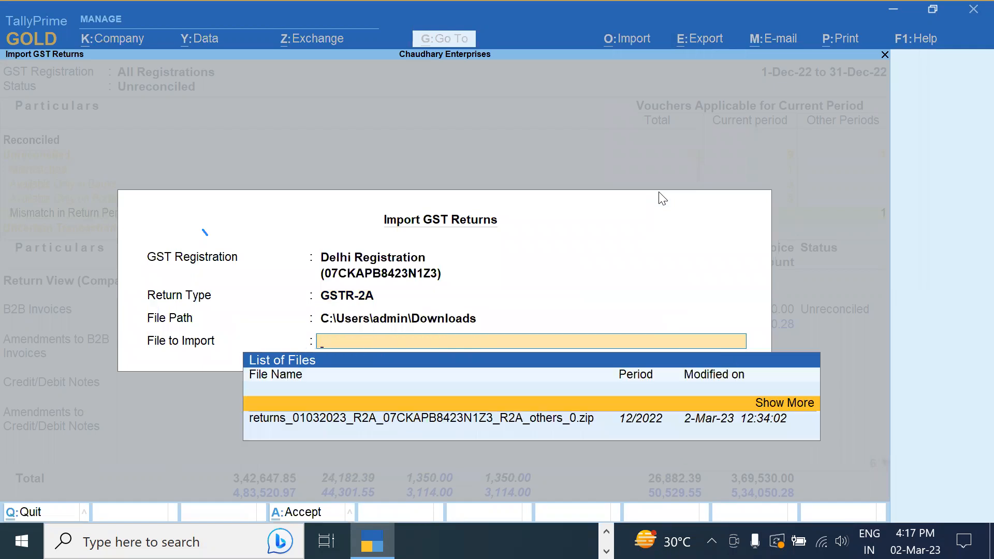
key(Down)
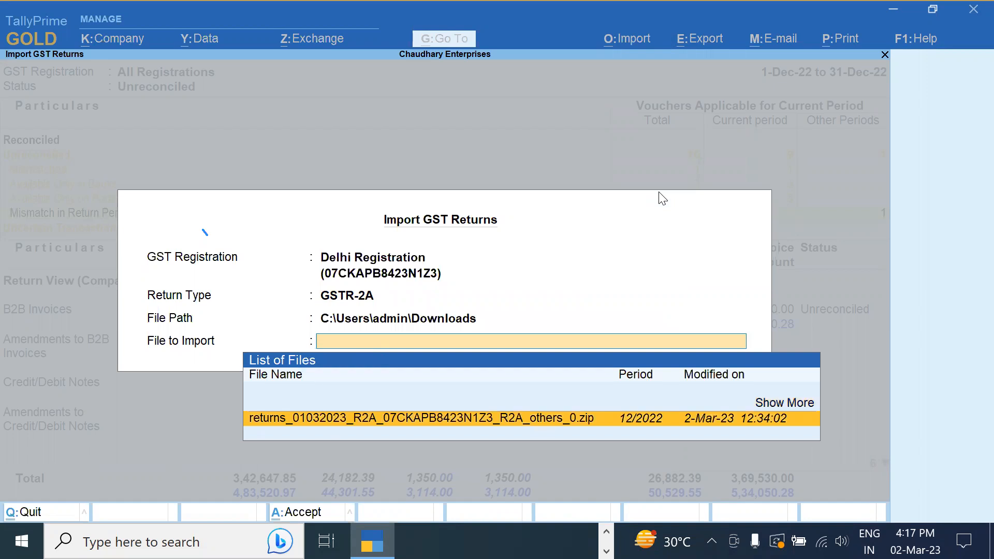
key(Return)
key(Return)
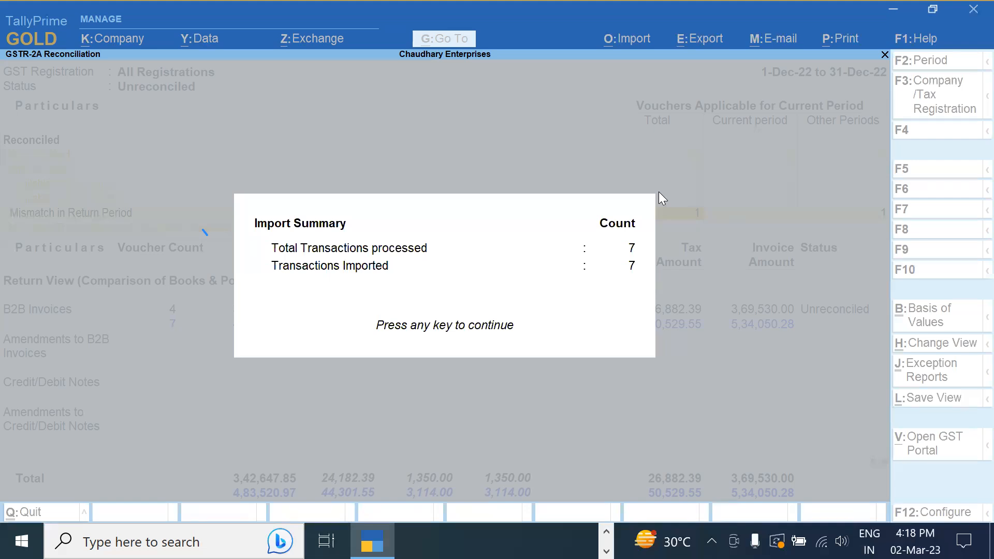
key(Return)
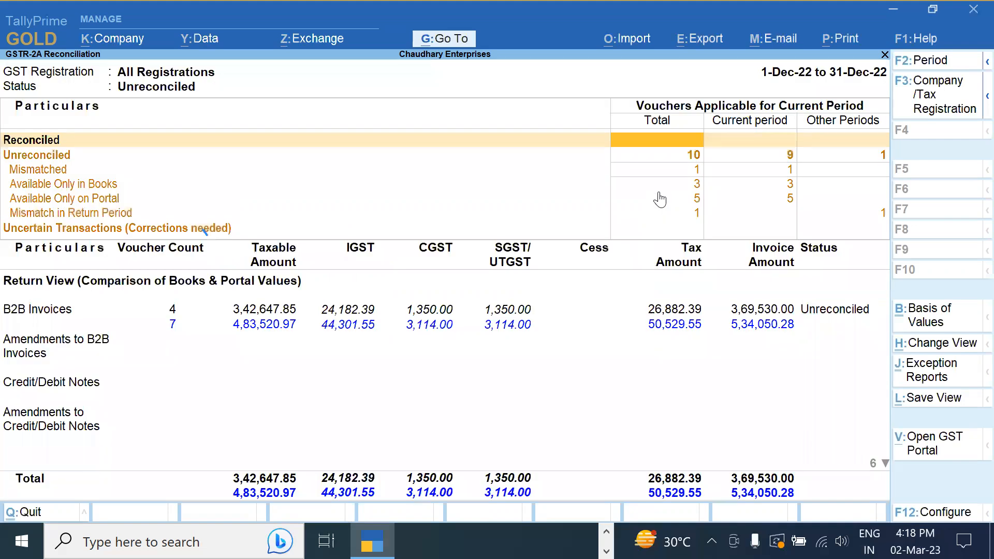
key(Down)
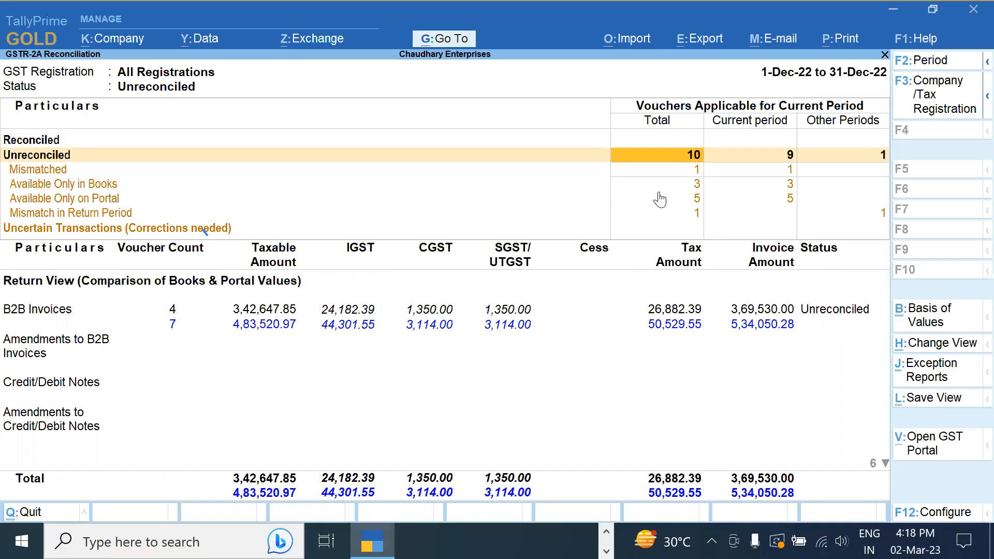
key(Escape)
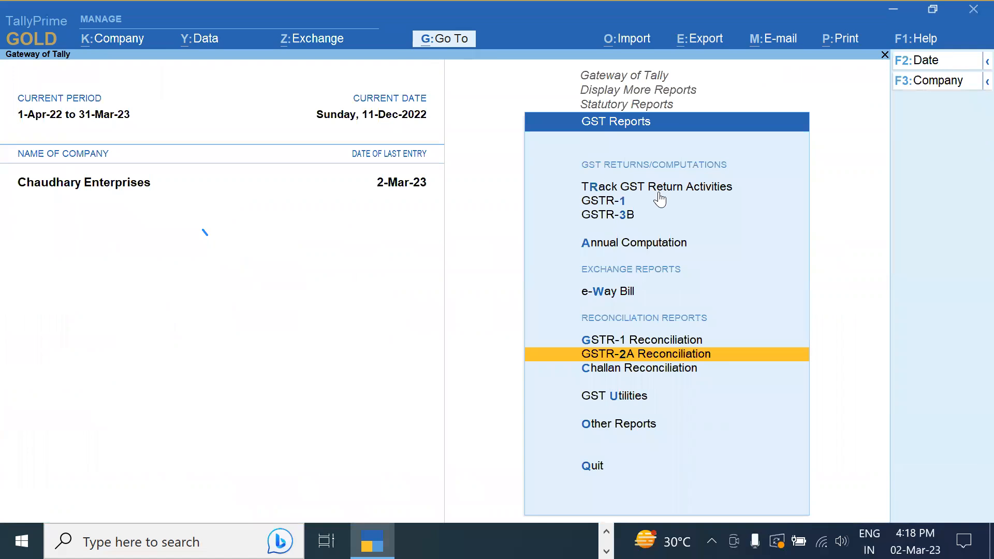
key(Return)
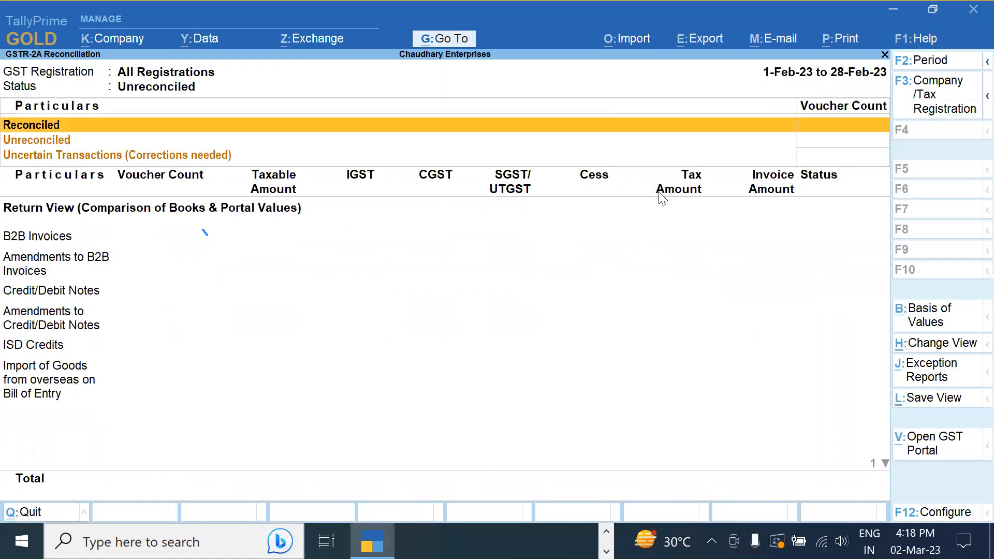
key(F2)
text(1 12)
key(Return)
text(31 12)
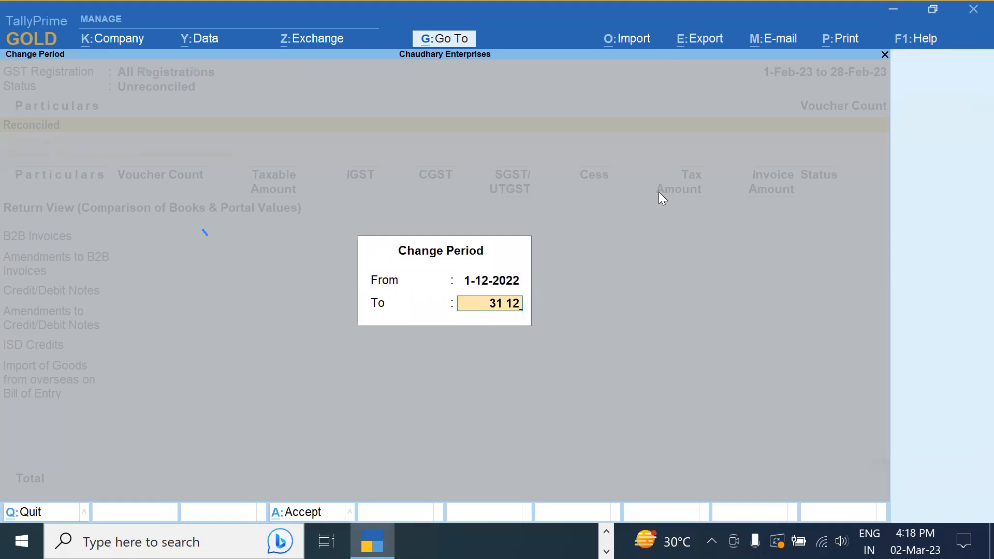
key(Return)
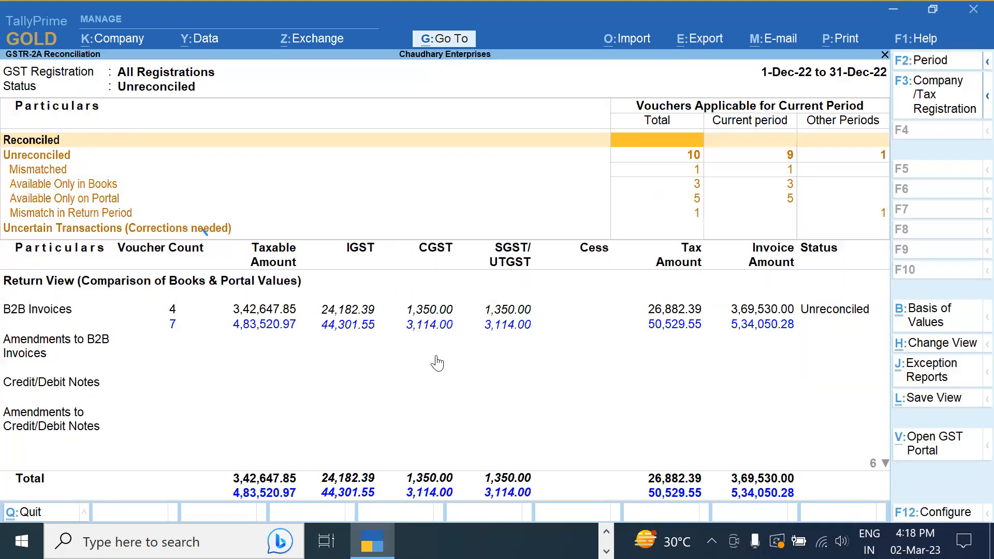
click(513, 421)
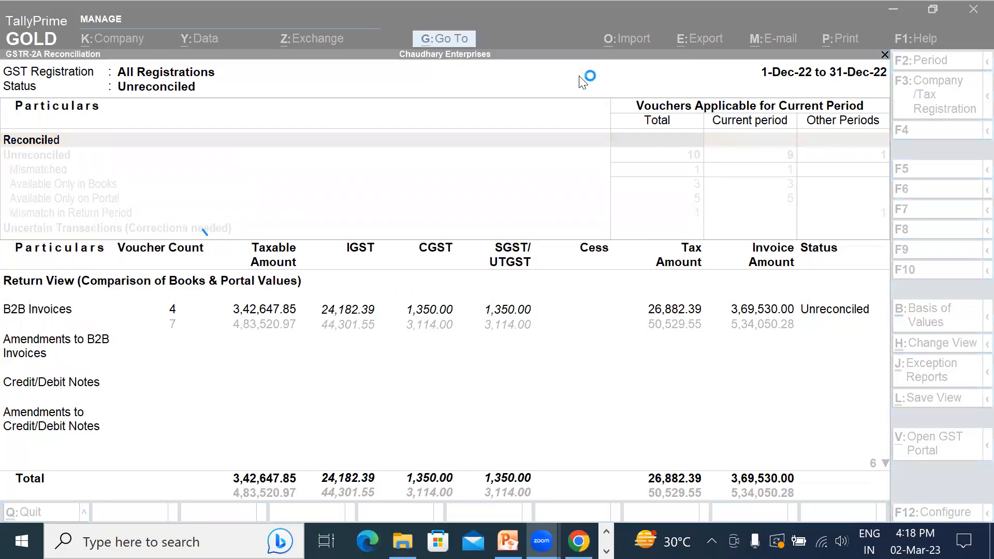
click(775, 21)
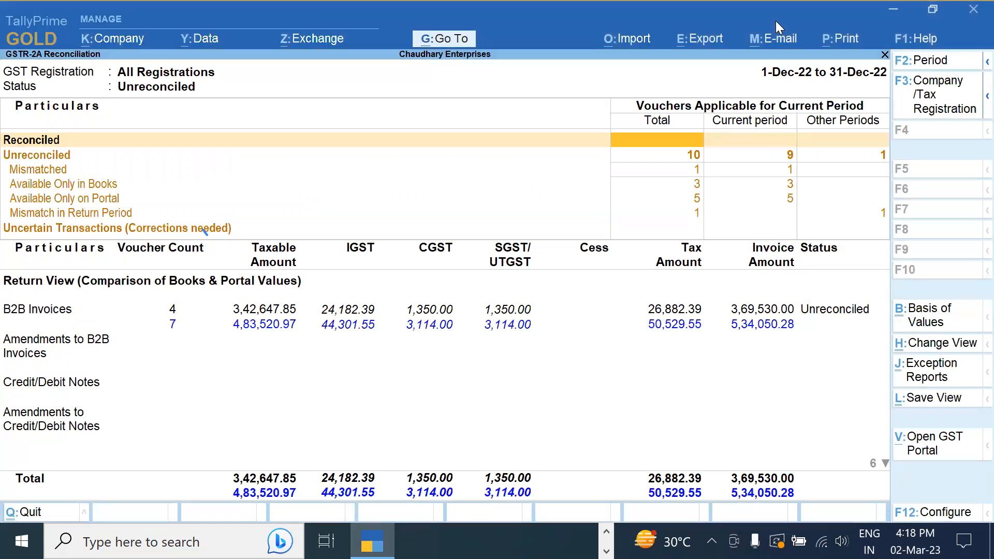
Start a GST Returns import for Delhi Registration with GSTR-2A as the return type
click(639, 41)
key(Down)
key(Down)
key(Down)
key(Down)
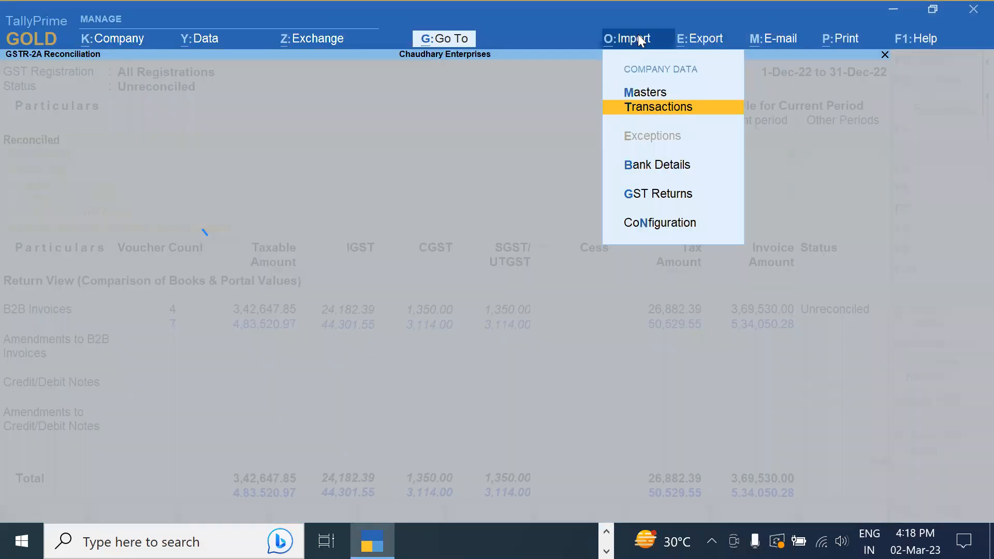
key(Up)
key(Return)
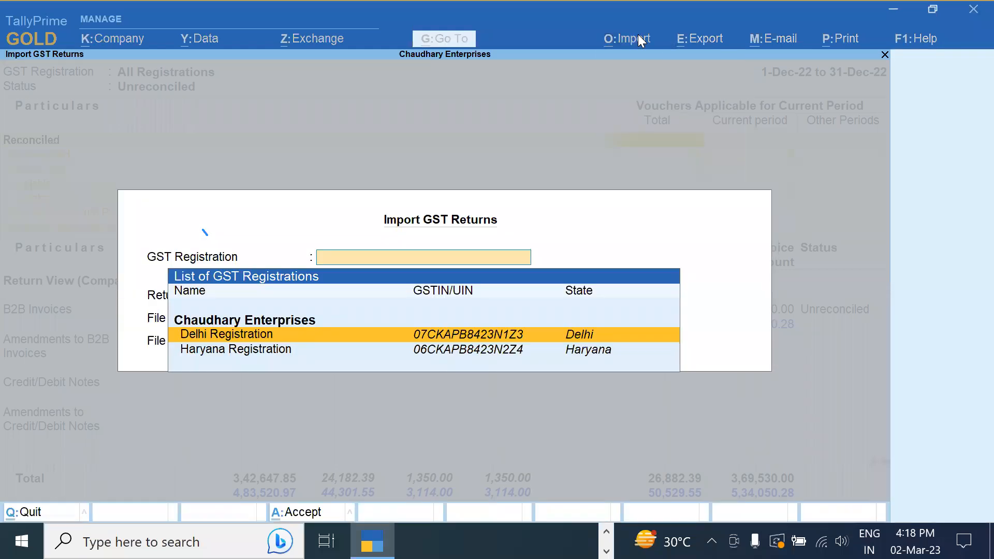
key(Return)
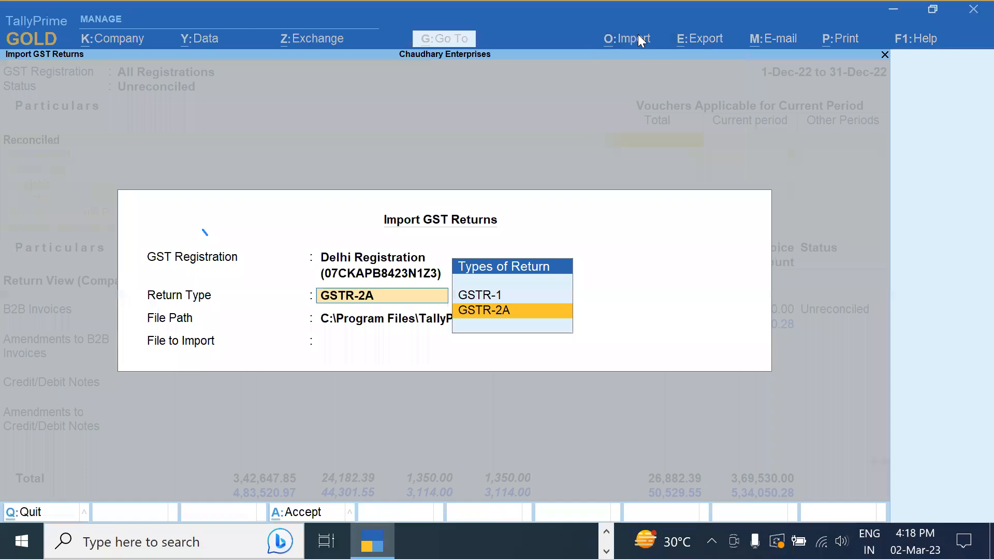
key(Return)
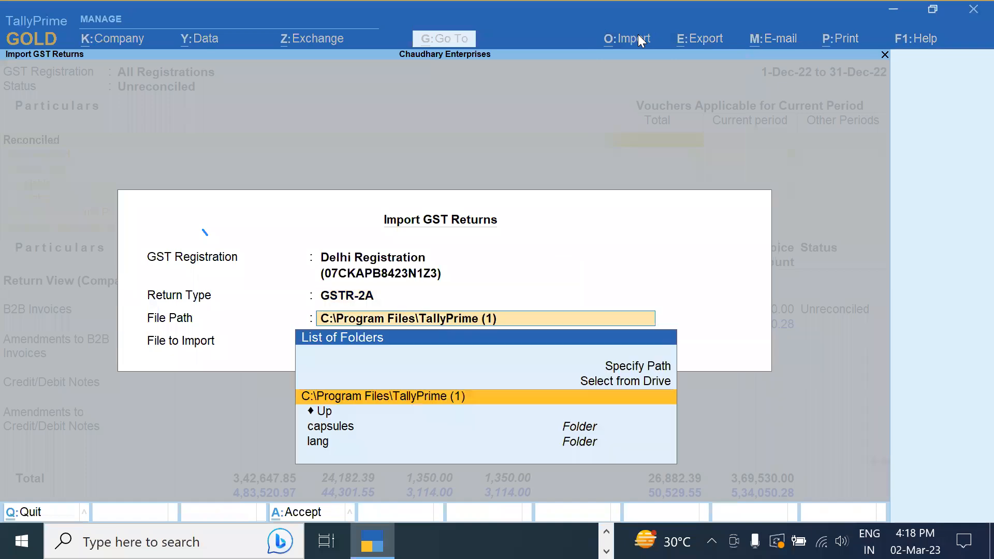
Import the GSTR-2A returns zip from Downloads, with all 7 transactions imported
key(Up)
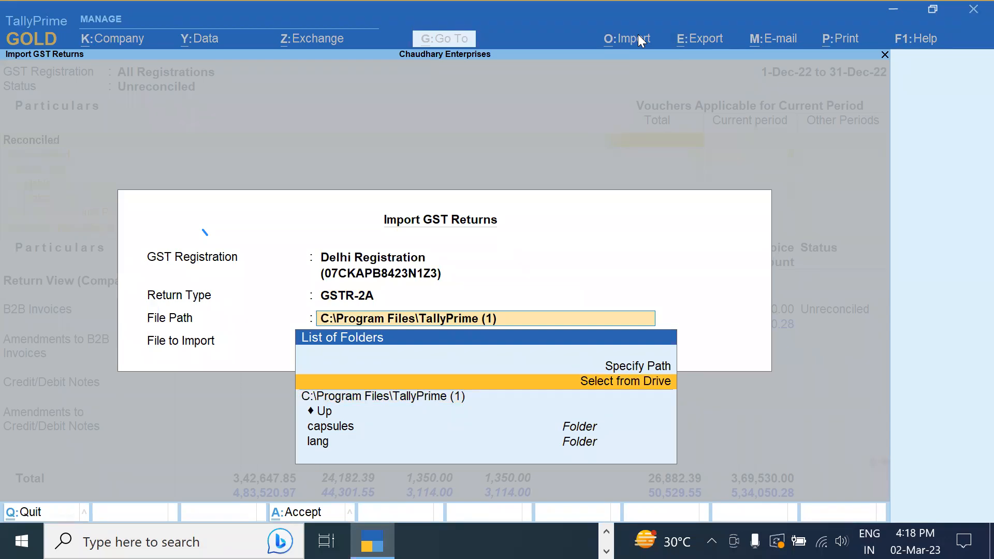
key(Return)
key(Down)
key(Down)
key(Down)
key(Down)
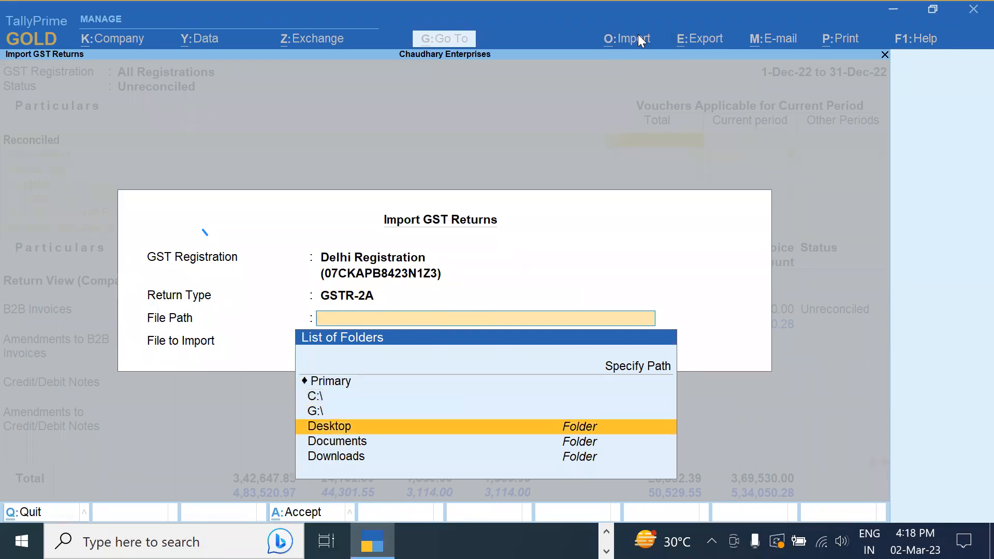
key(Return)
key(Return)
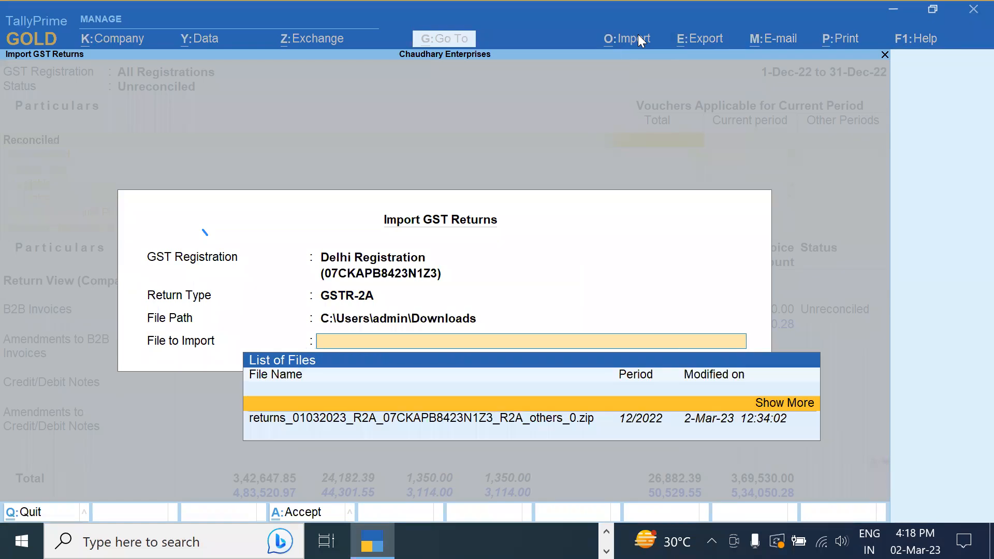
key(Down)
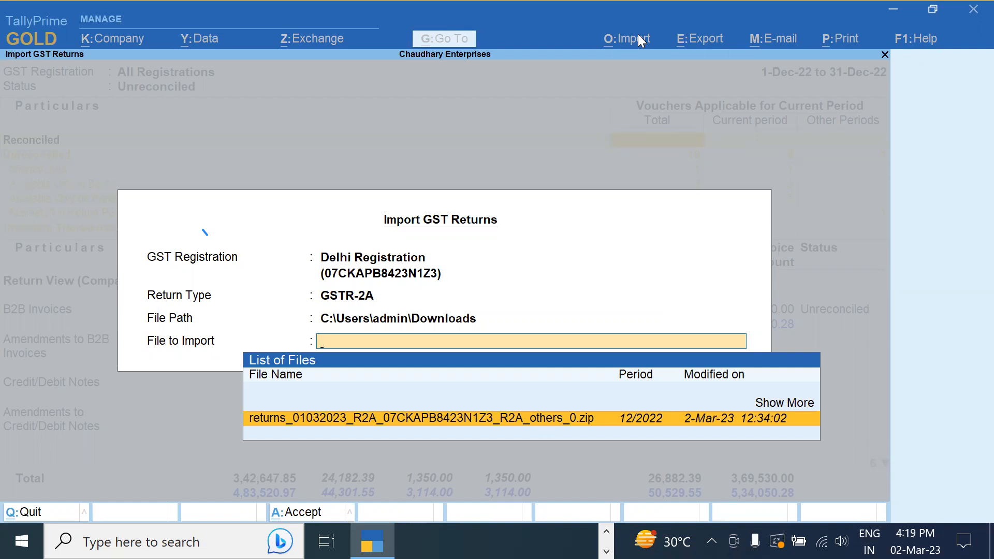
key(Return)
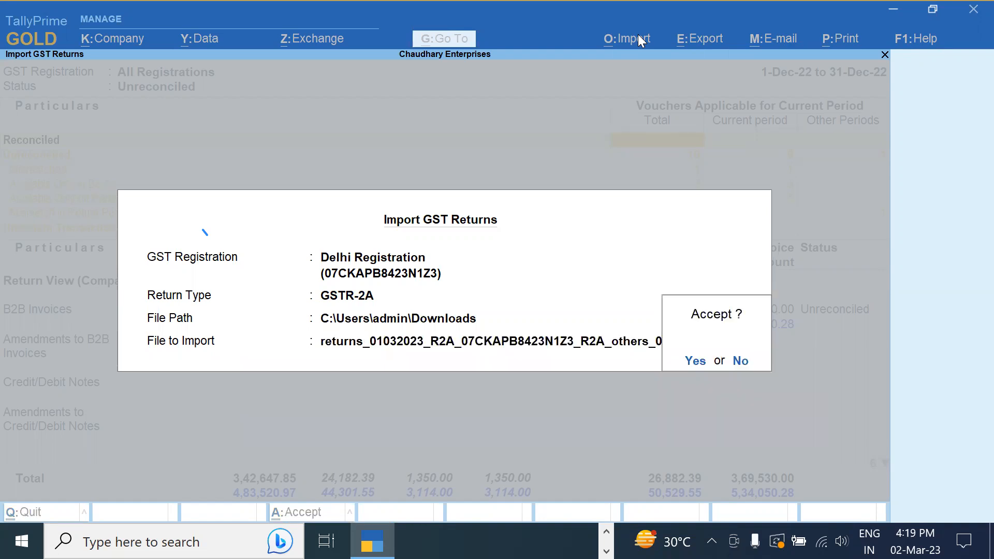
key(Return)
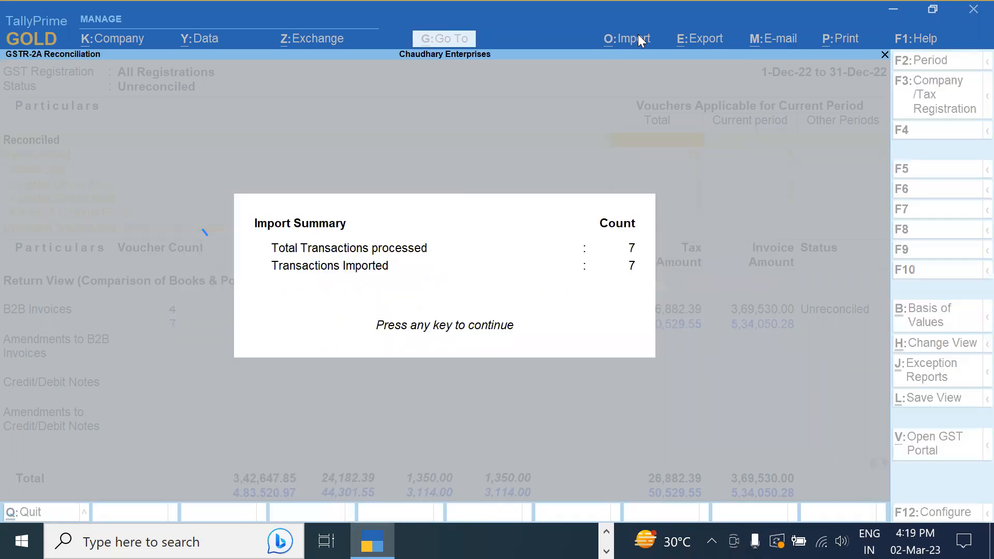
key(Return)
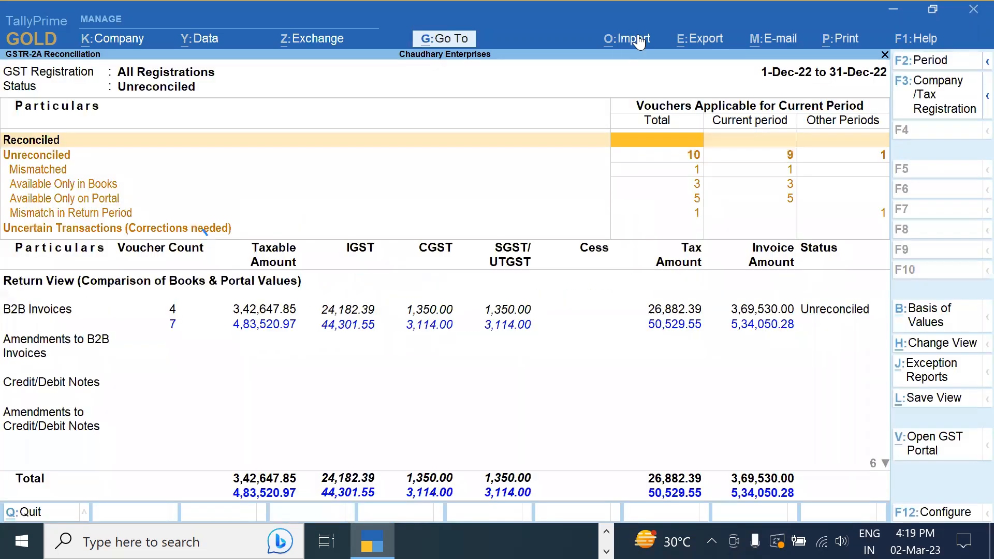
Compare book and portal values of mismatched voucher MF/412/2022-23, then bring up Set GST Status
click(693, 171)
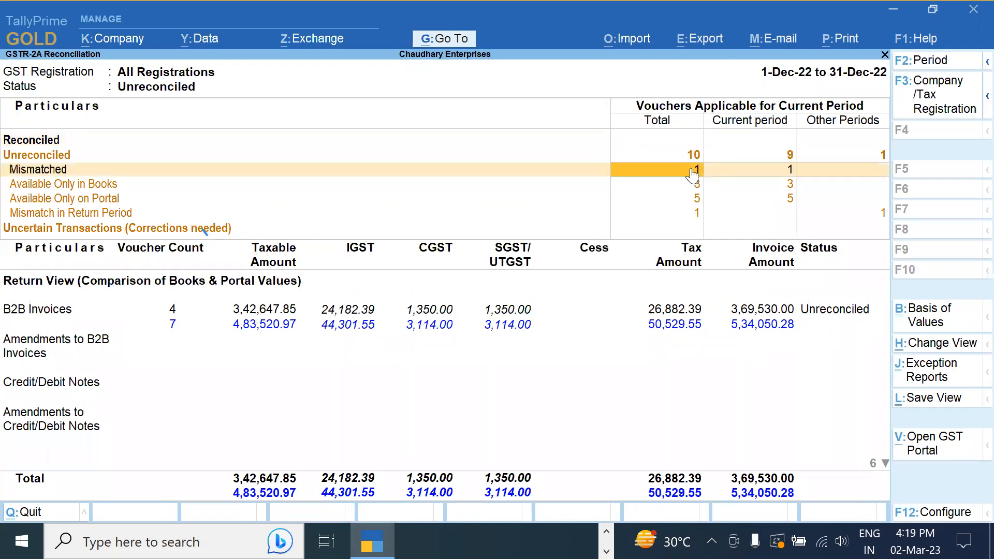
click(693, 170)
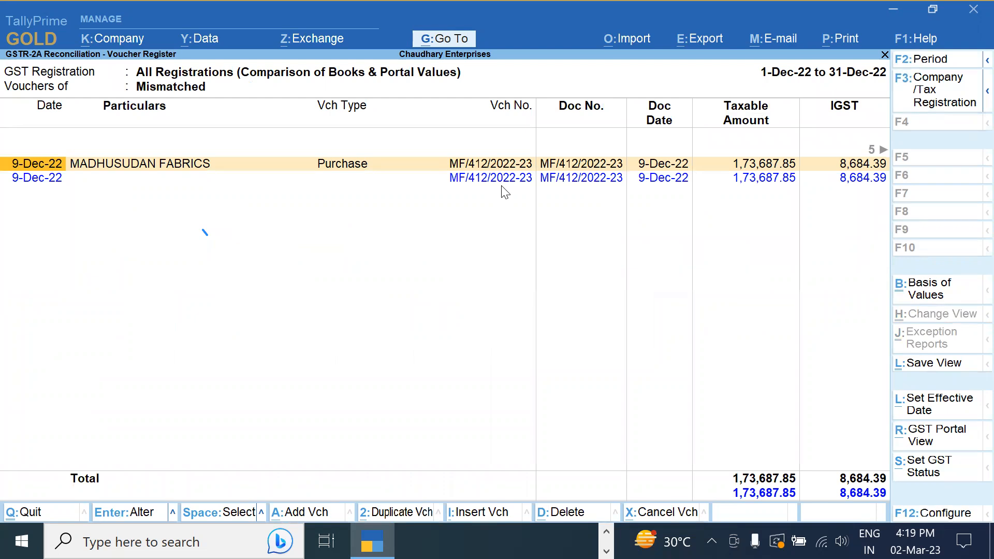
key(Right)
key(Right)
key(Right)
key(Right)
key(Right)
key(Right)
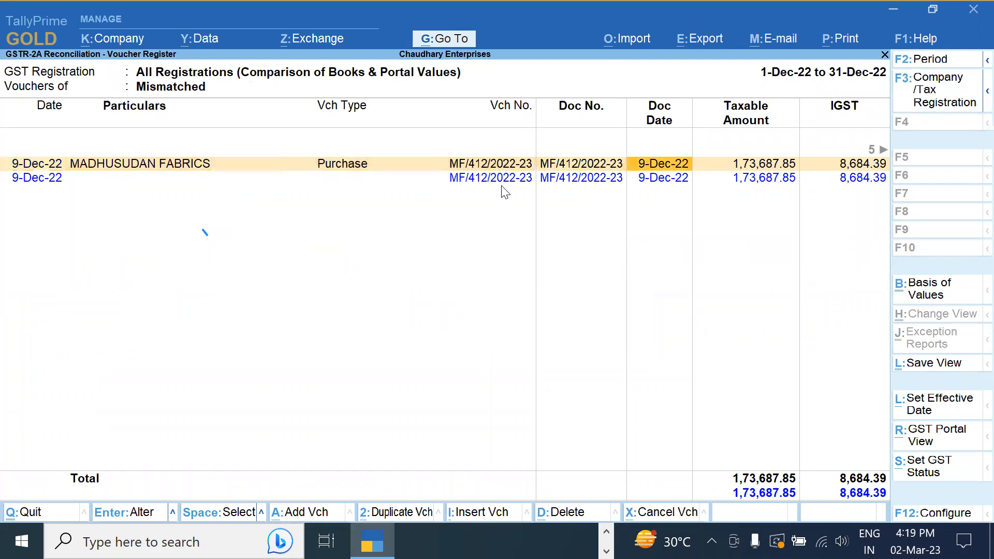
key(Right)
key(Right)
key(Right)
key(Right)
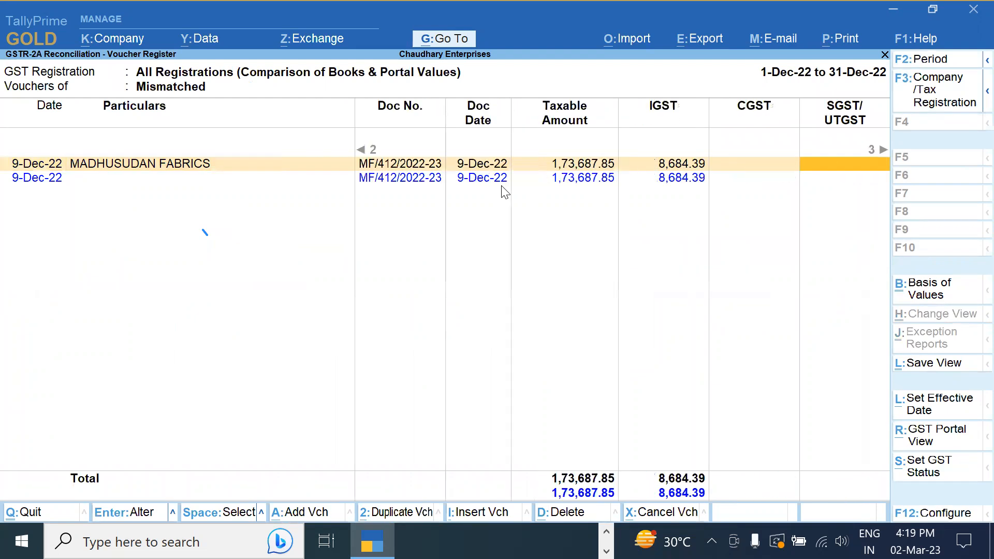
key(Right)
key(Right)
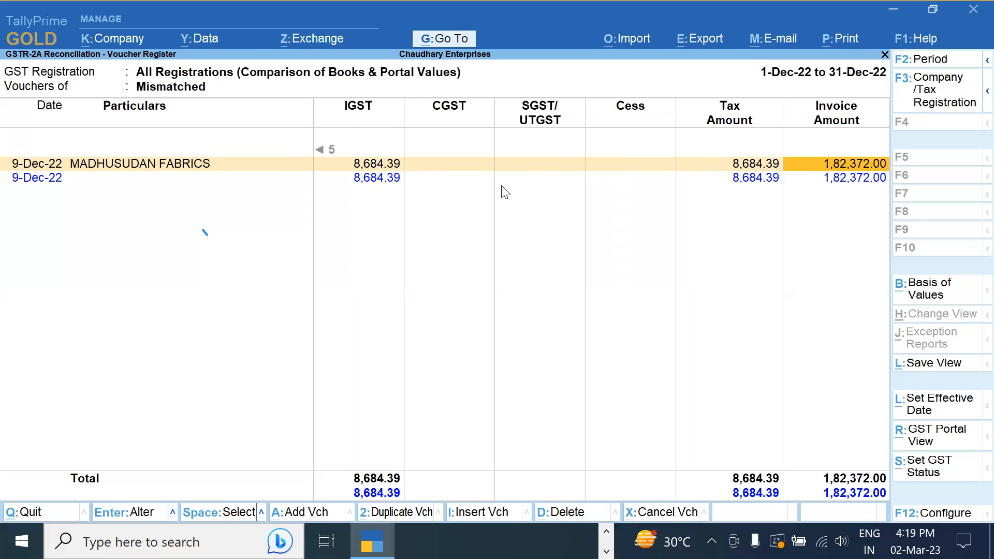
key(Left)
key(Left)
key(Left)
key(Left)
key(Left)
key(Left)
key(Left)
key(Left)
key(Left)
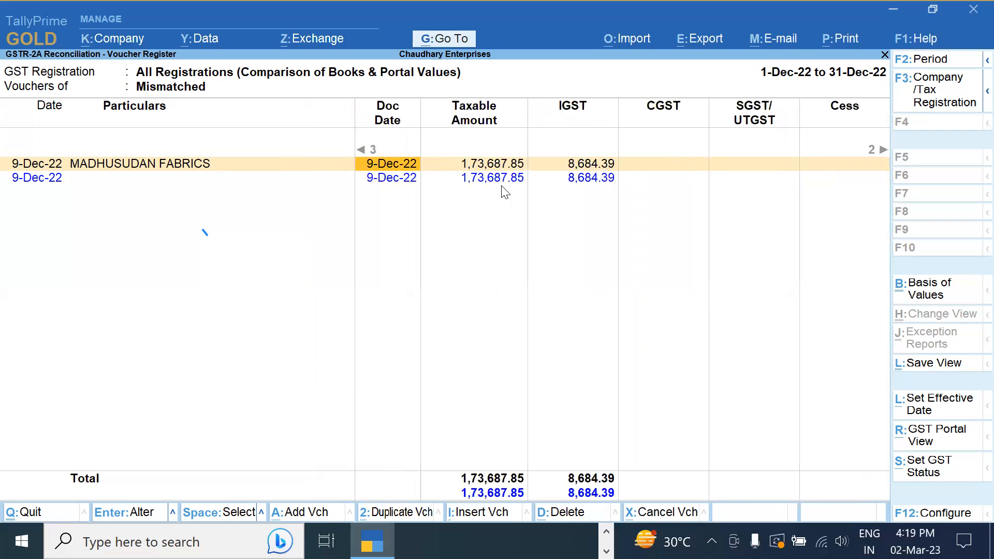
key(Left)
key(Left)
key(Left)
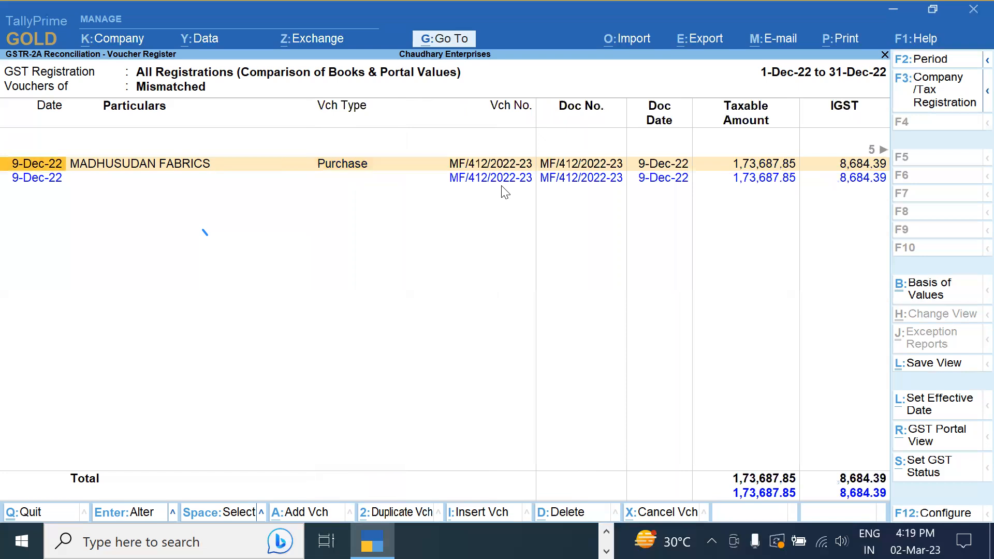
key(Right)
key(Right)
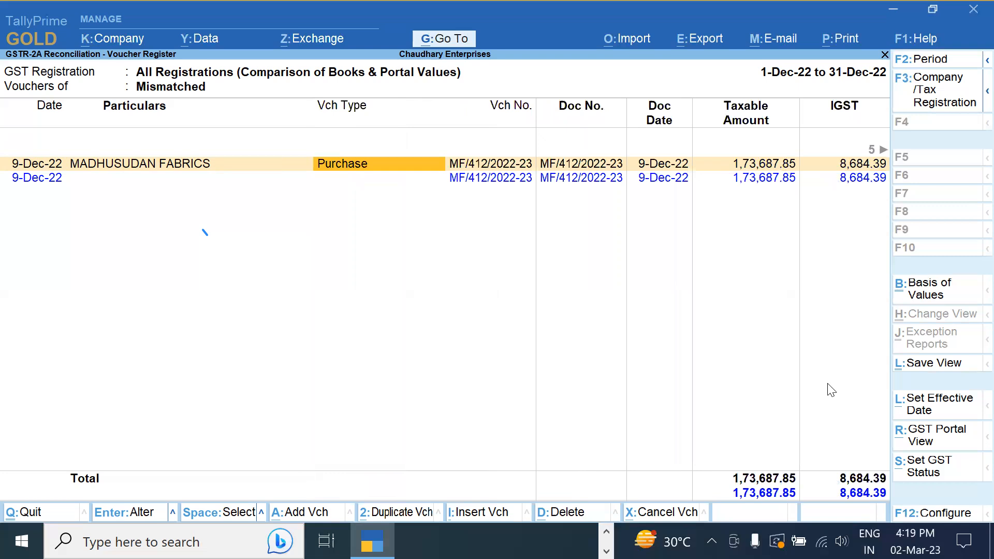
key(alt+s)
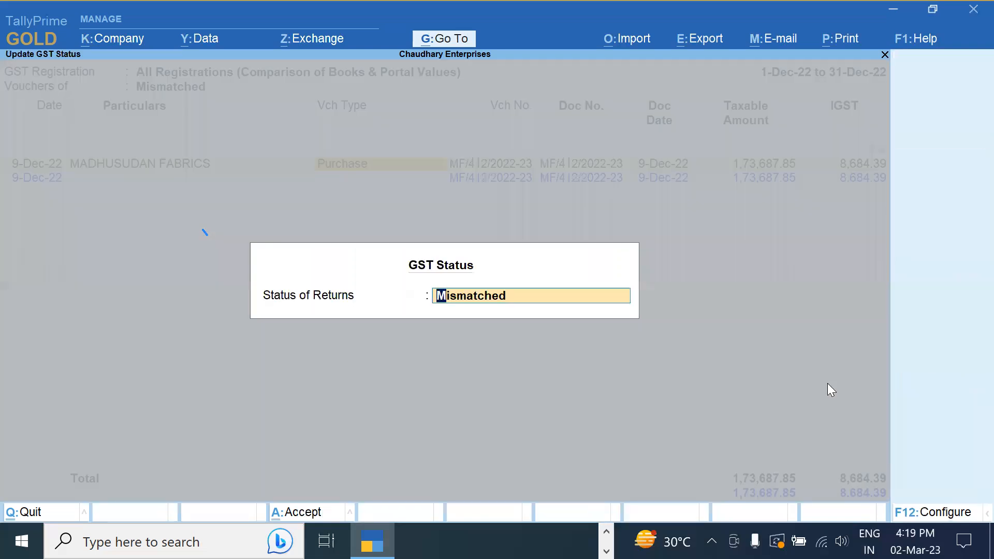
Browse the GST status options without changing them, then recheck the voucher's CGST and SGST values
key(BackSpace)
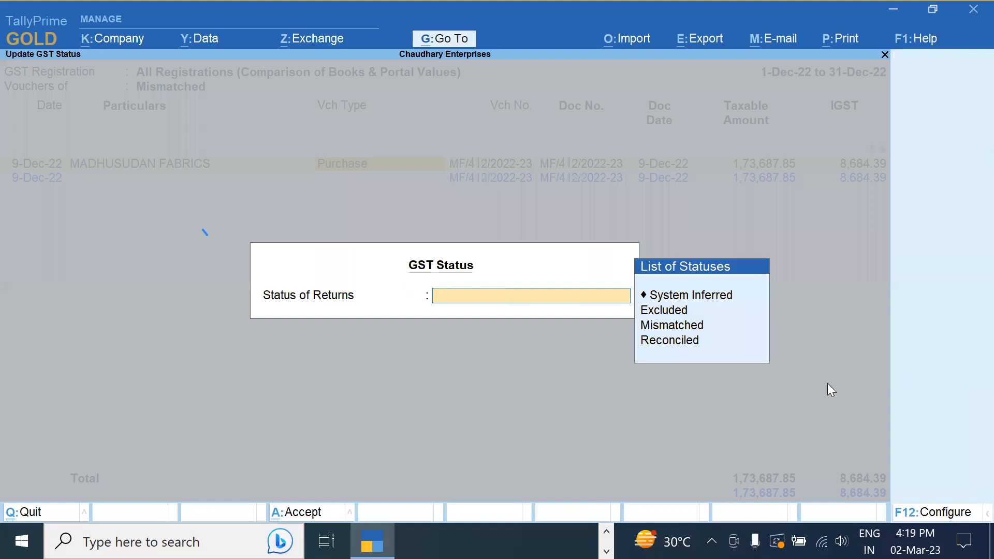
key(Down)
key(Down)
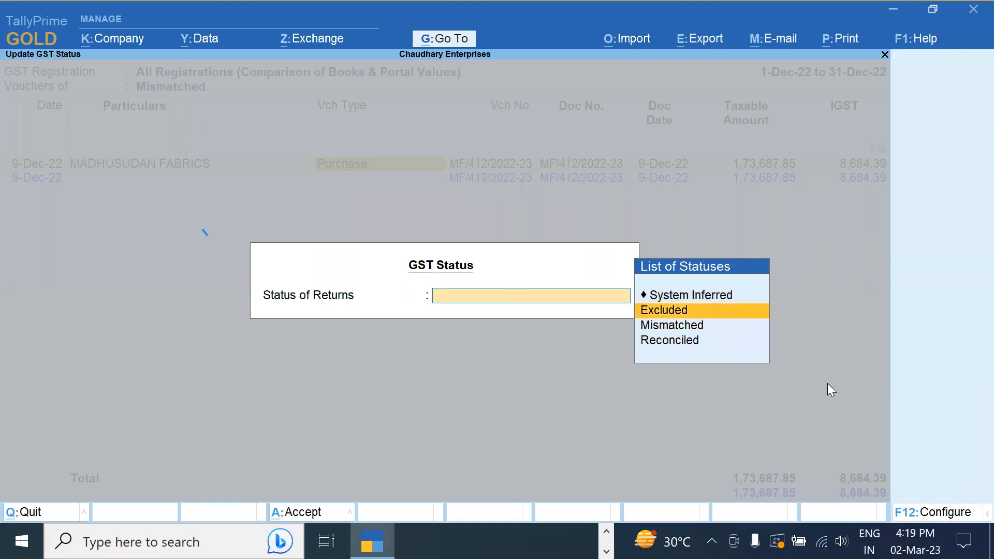
key(Down)
key(Down)
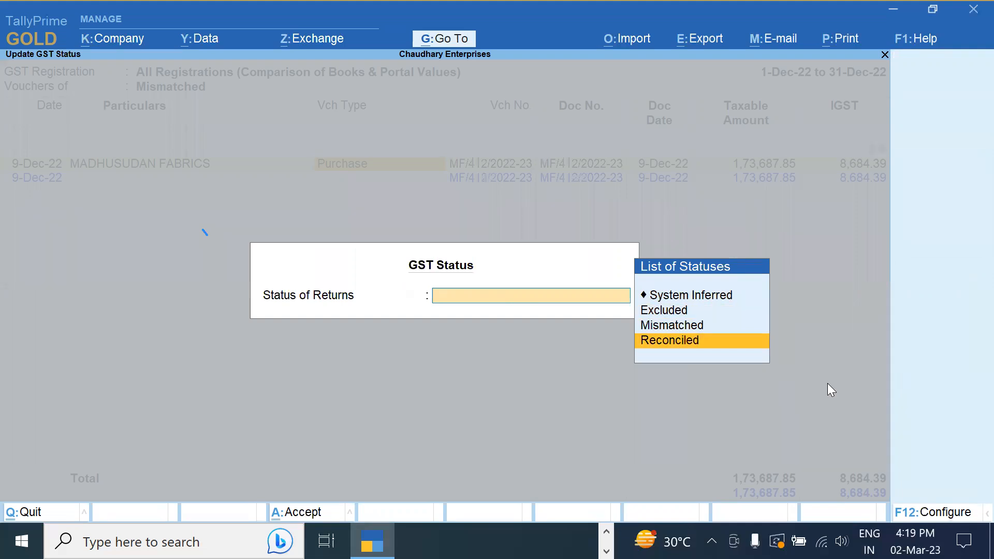
key(Down)
key(Return)
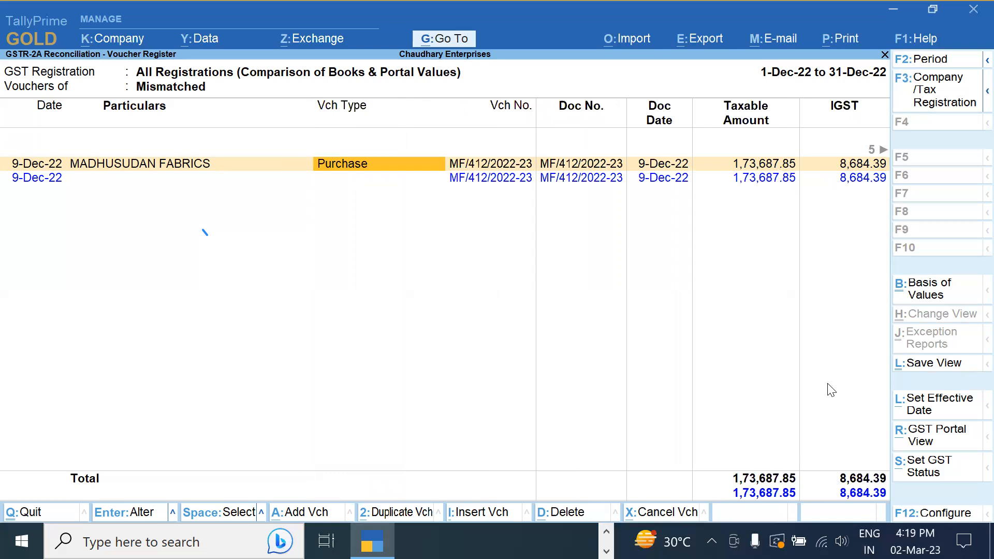
key(Right)
key(Right)
key(Right)
key(Right)
key(Right)
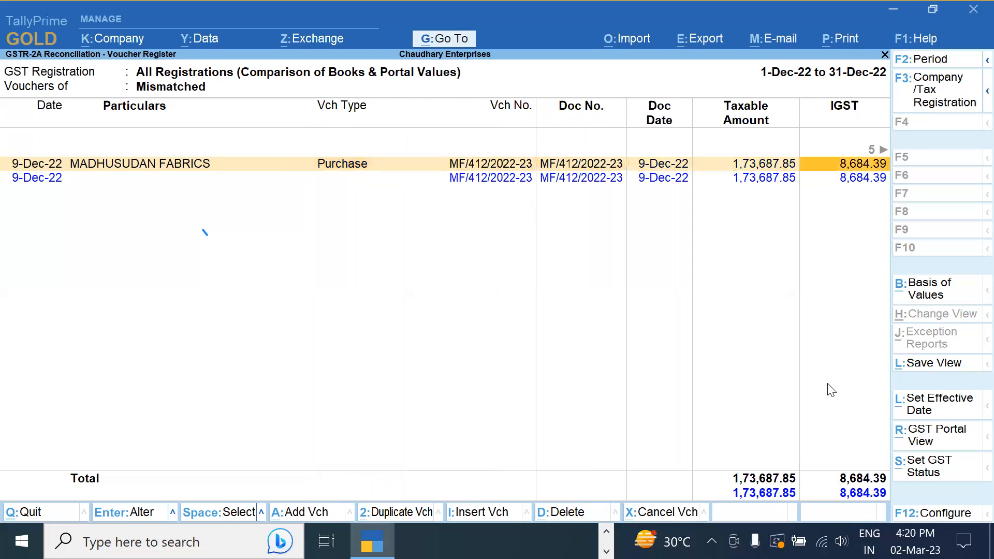
key(Right)
key(Right)
key(Right)
key(Right)
key(Right)
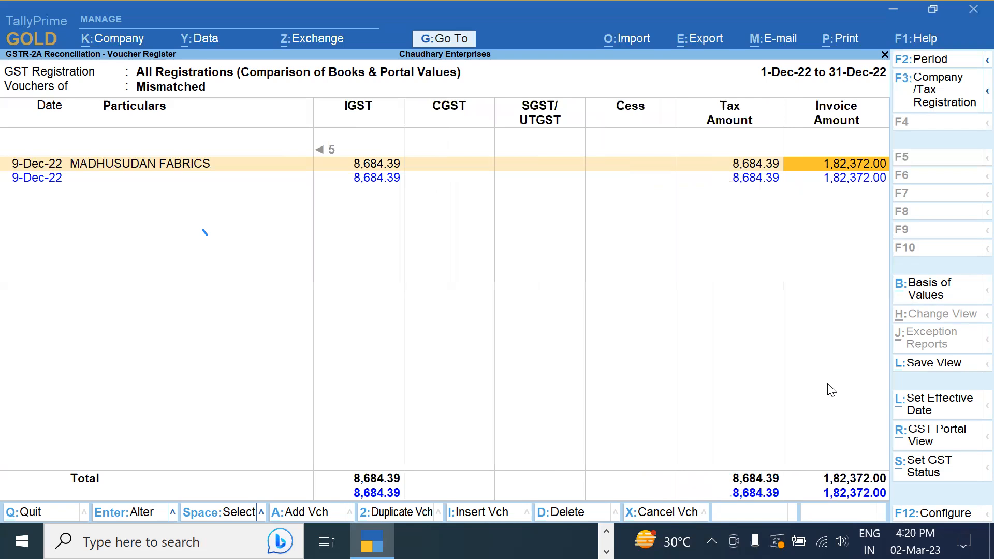
key(Left)
key(Home)
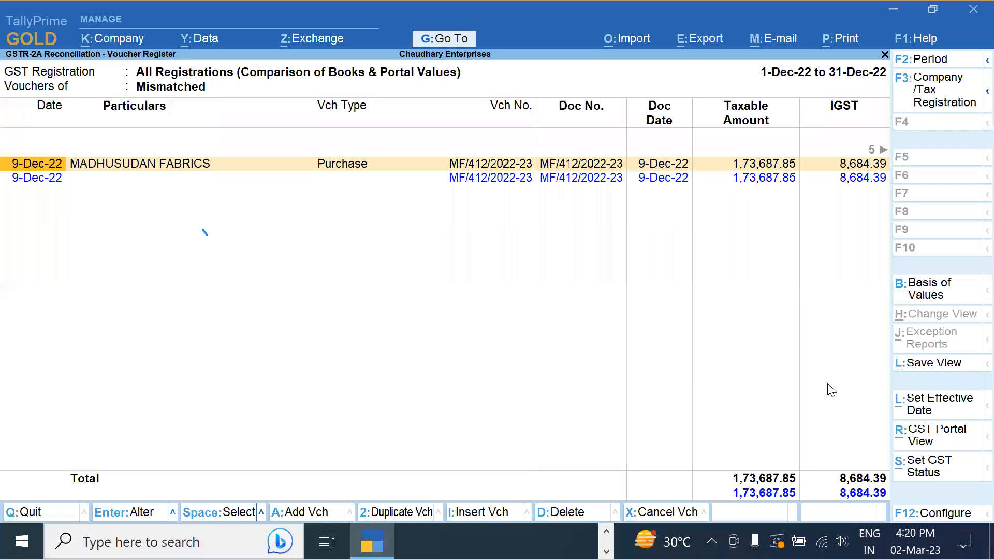
Set the MADHUSUDAN FABRICS voucher to Reconciled, leaving 1 reconciled and 9 unreconciled
key(alt+s)
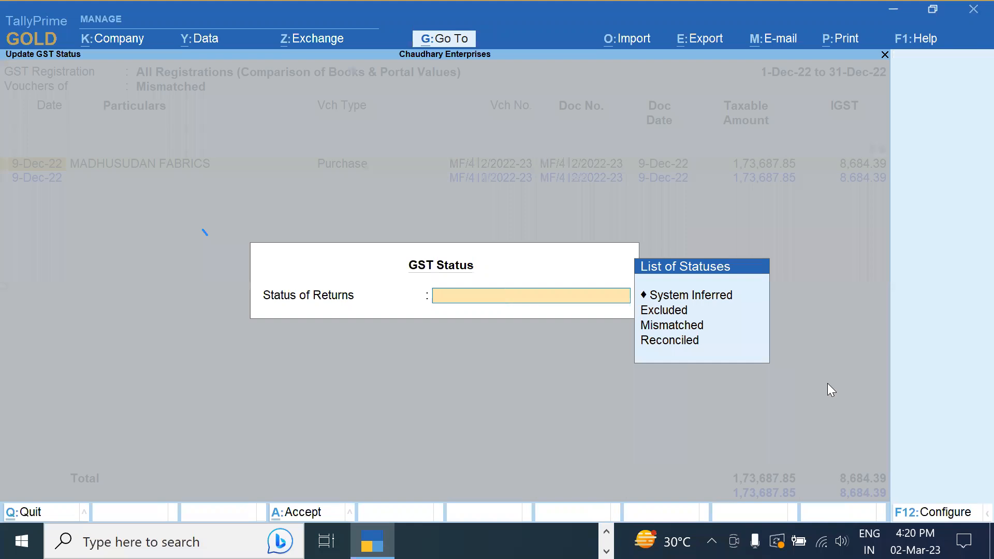
key(Down)
key(Down)
key(Down)
key(Down)
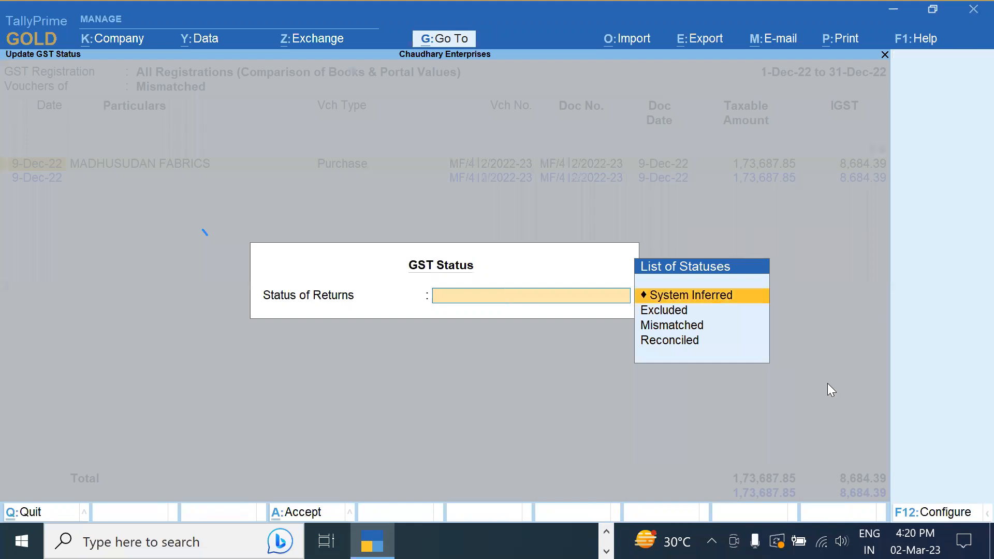
key(Return)
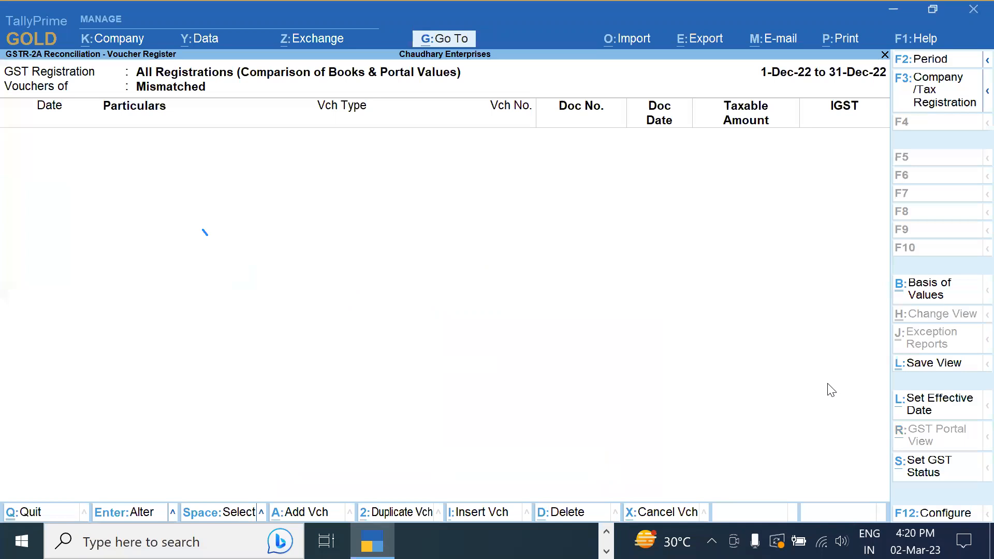
key(Escape)
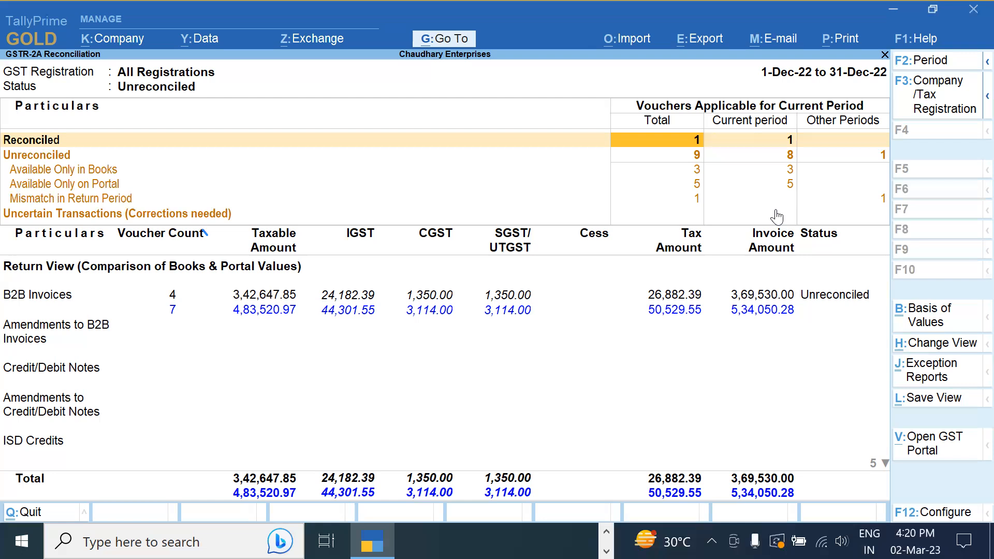
Check the 3 books-only vouchers, then list the 5 portal-only vouchers (2,81,333.12 taxable, 35,617.16 IGST)
key(Down)
key(Down)
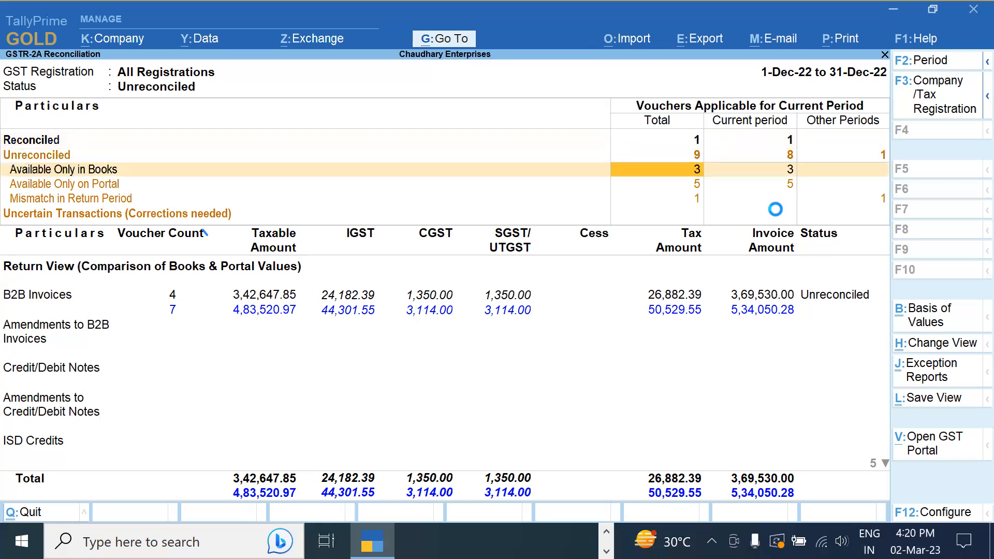
key(Return)
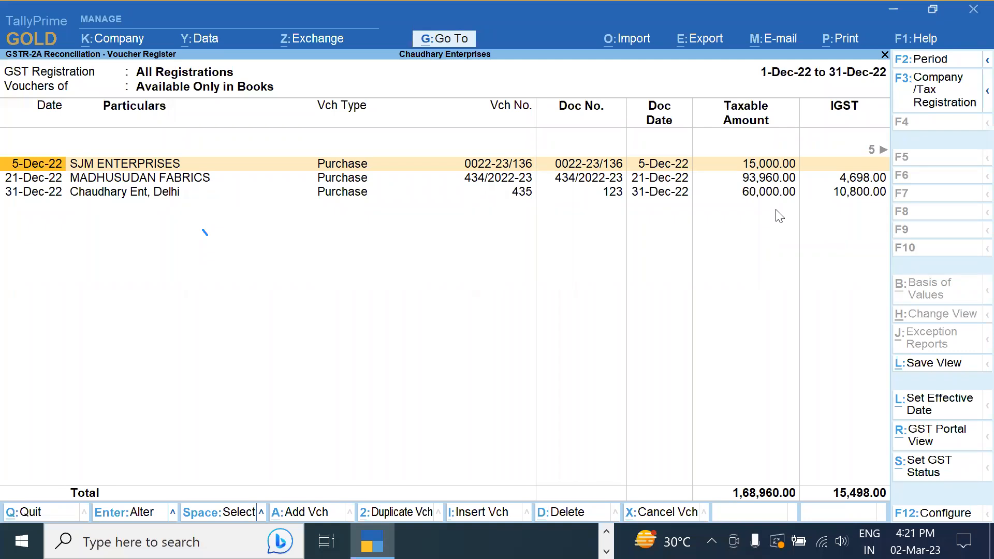
key(Escape)
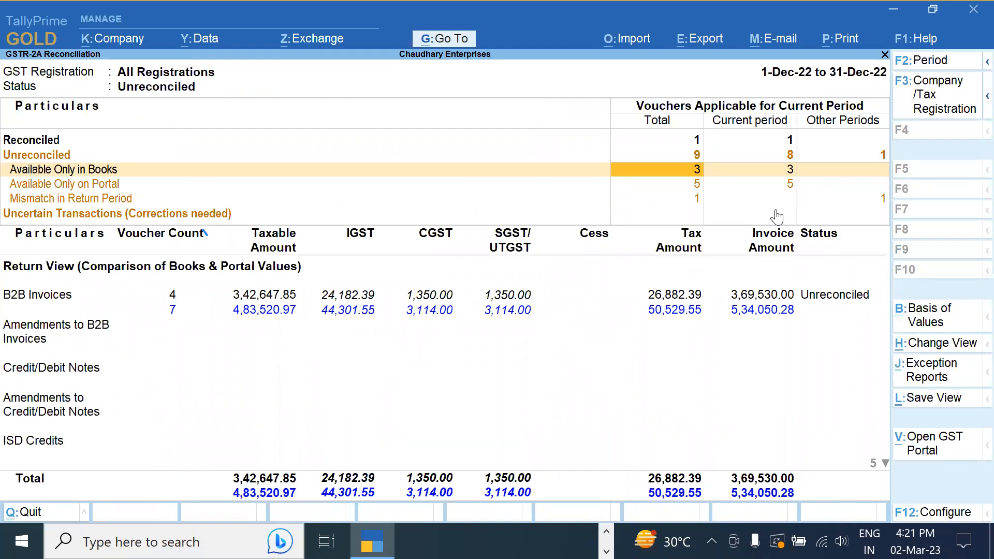
key(Down)
key(Return)
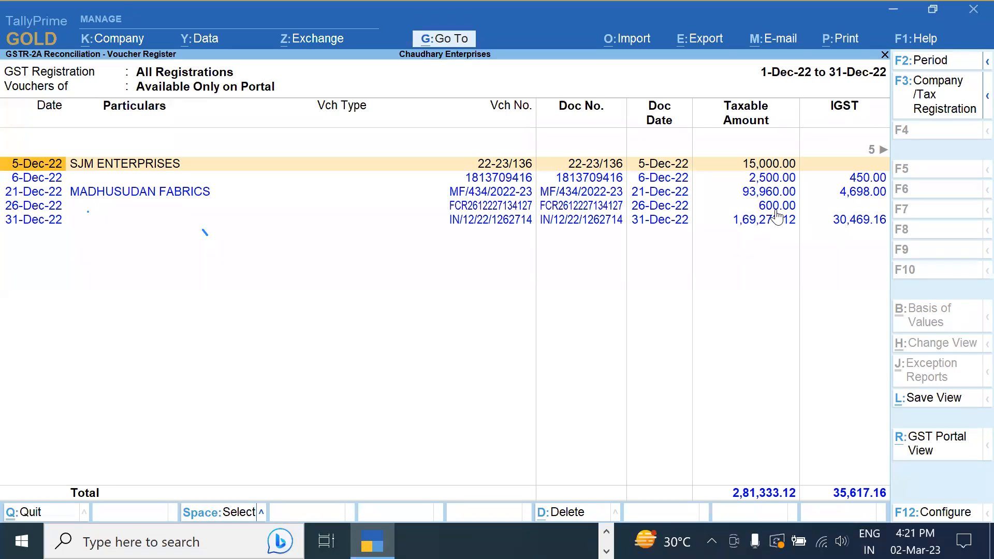
Recheck the Available Only in Books vouchers, then reopen the Available Only on Portal list
key(Escape)
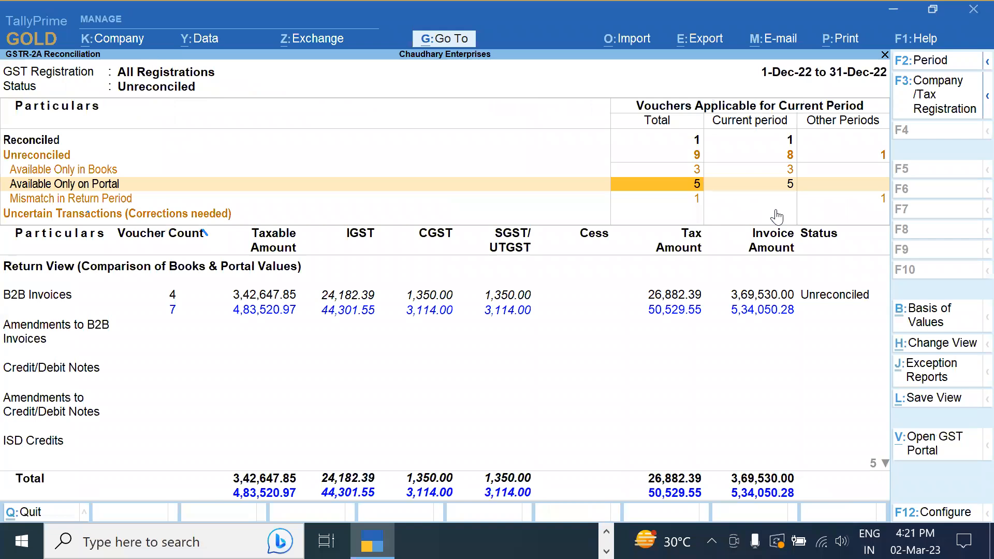
key(Up)
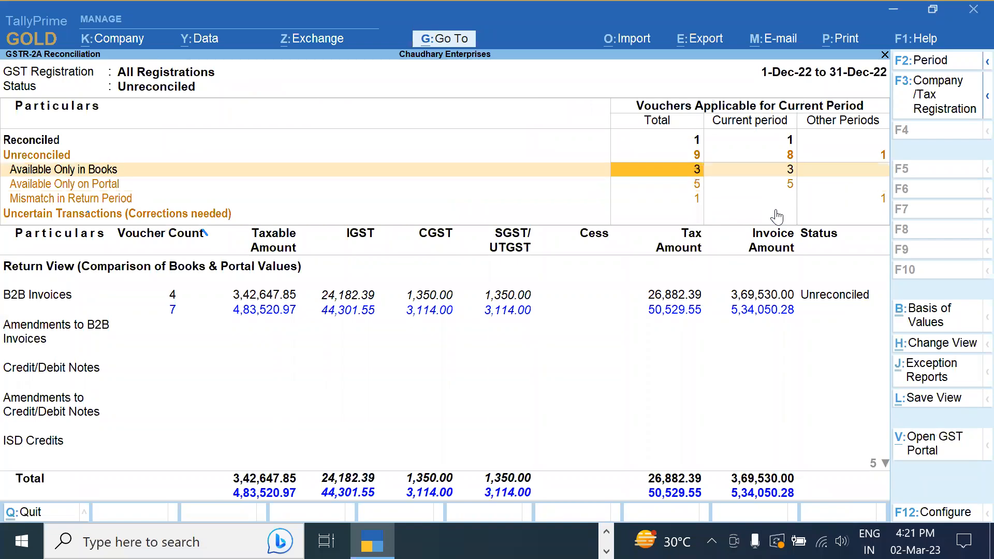
key(Return)
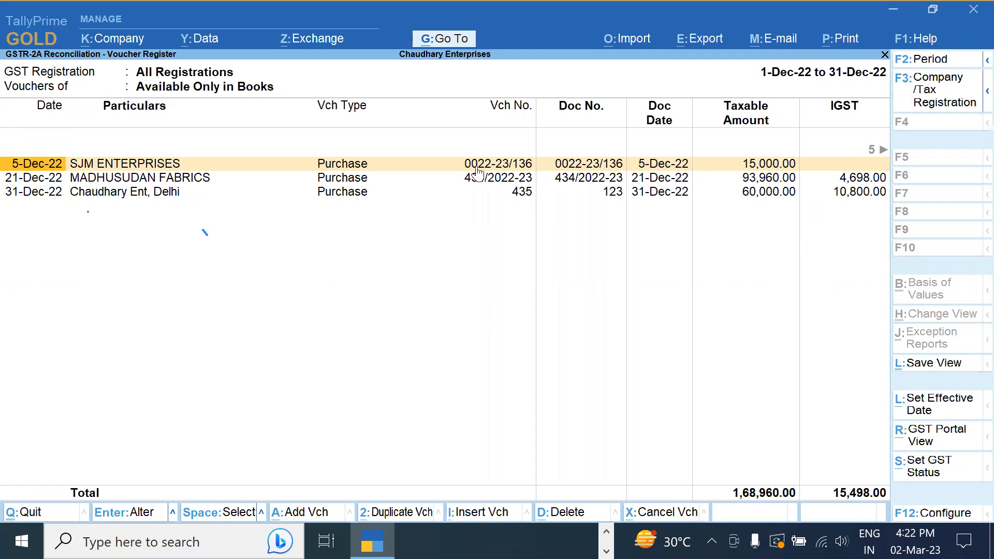
key(Escape)
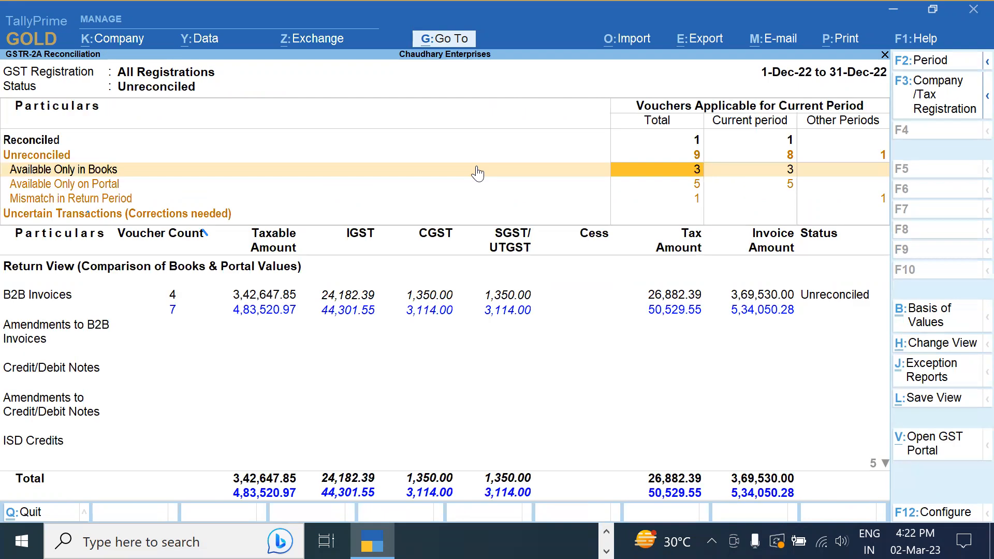
key(Down)
key(Return)
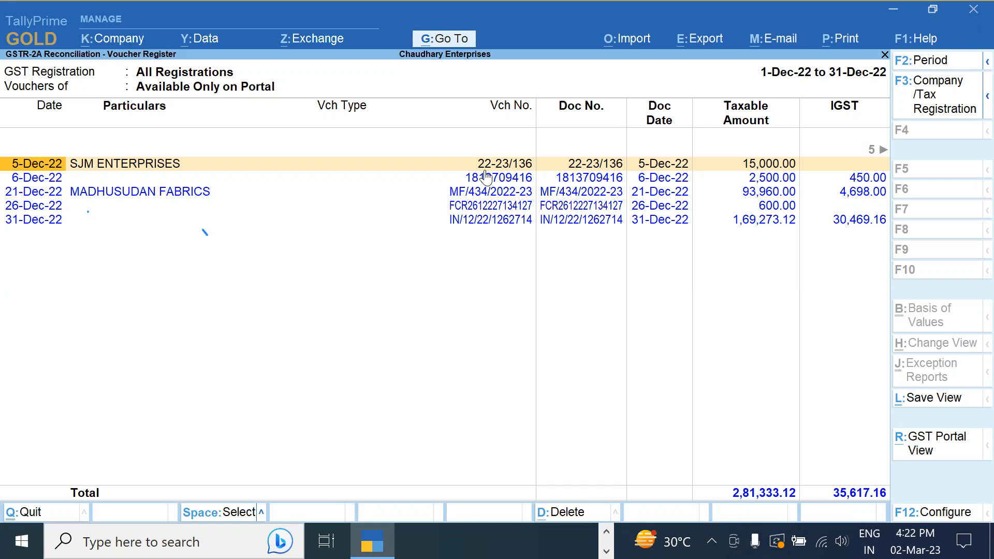
Return to the reconciliation summary and open Chaudhary Enterprises' Company Features
click(270, 448)
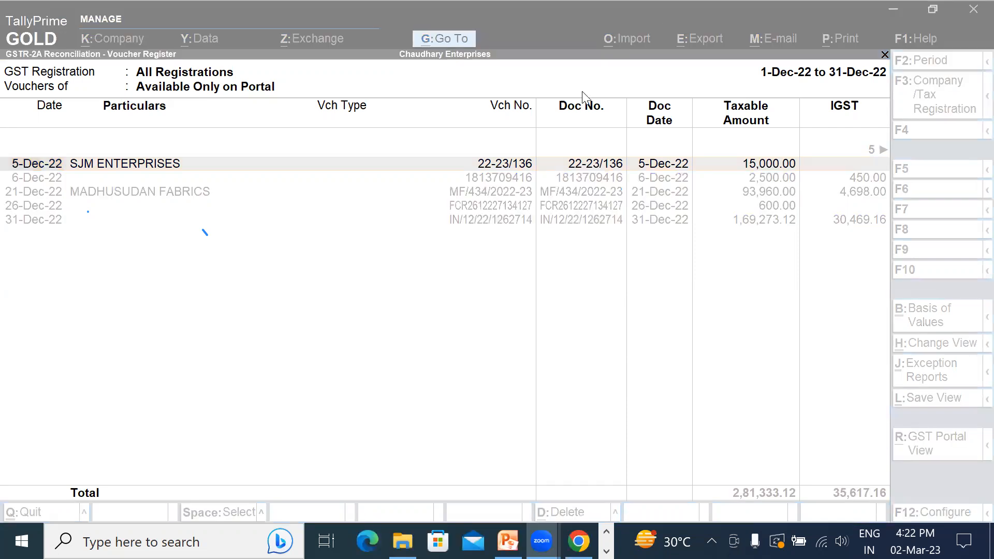
click(384, 240)
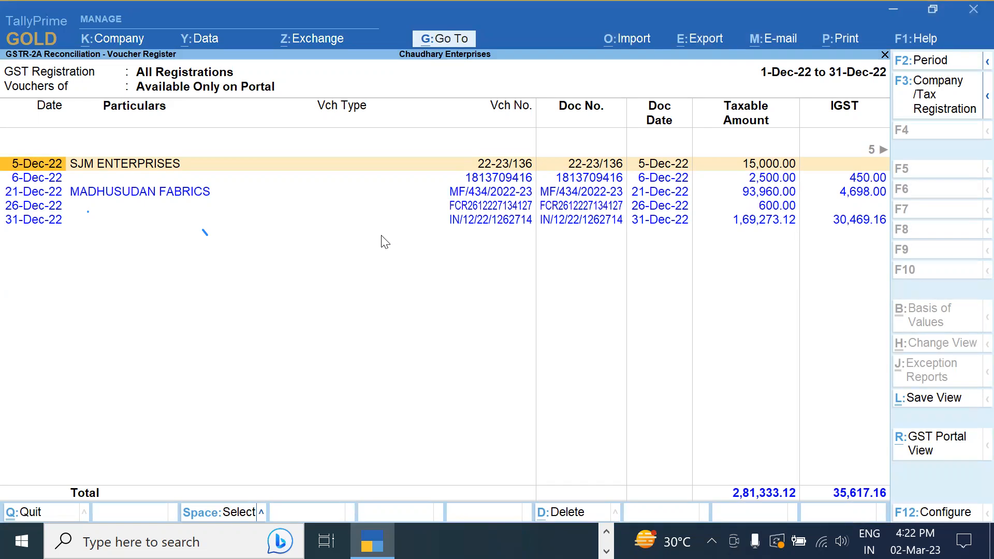
key(Escape)
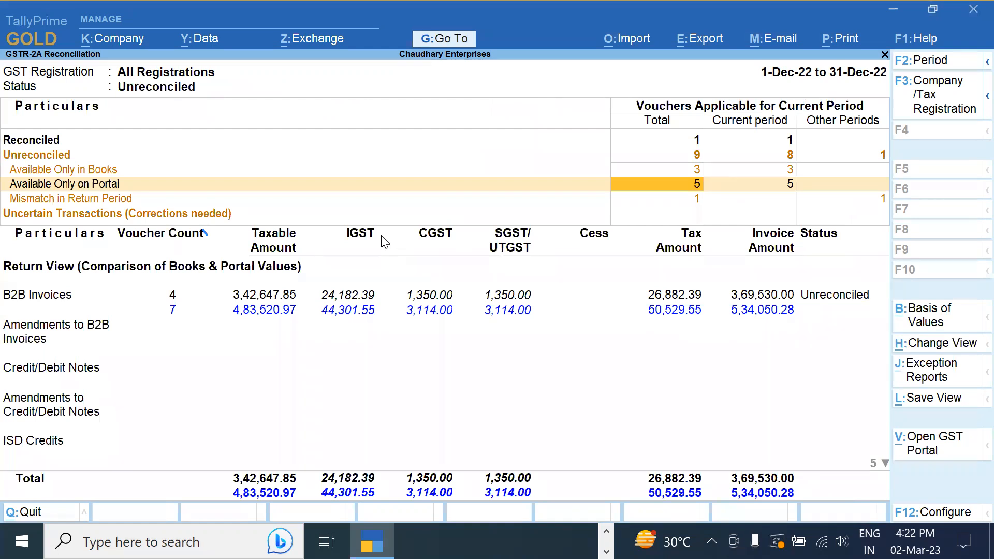
key(F11)
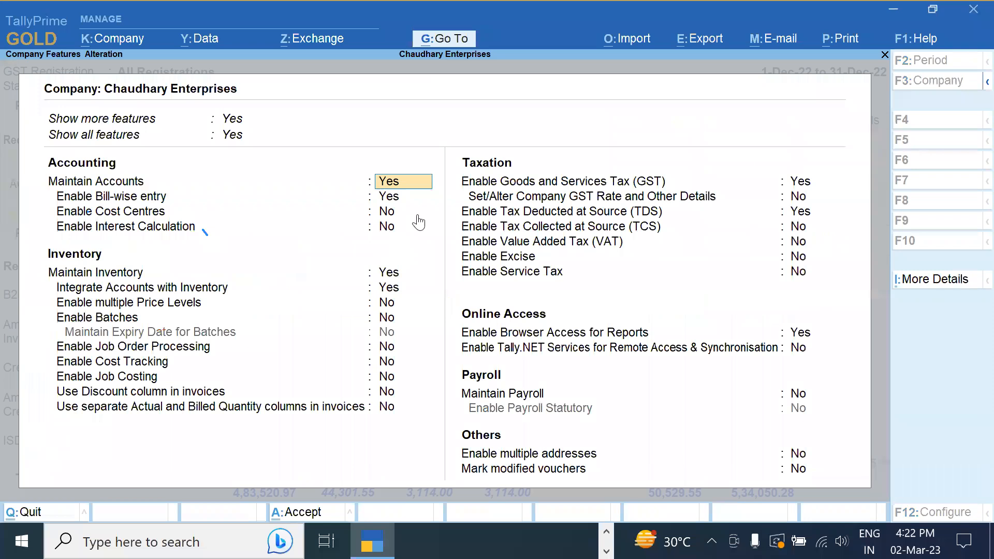
Open the Delhi Registration's GST details, keeping Regular type, and show its Configuration options
click(802, 187)
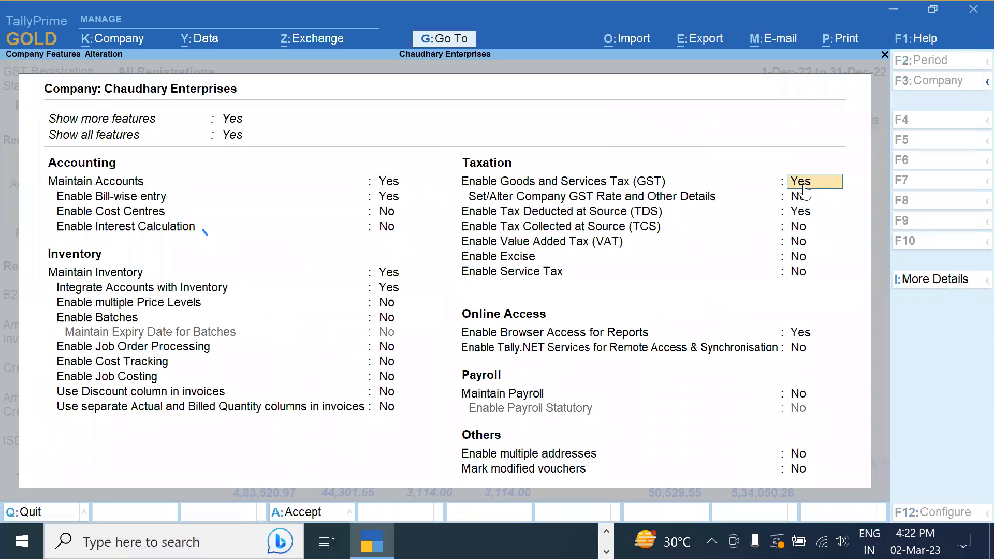
click(803, 189)
key(Return)
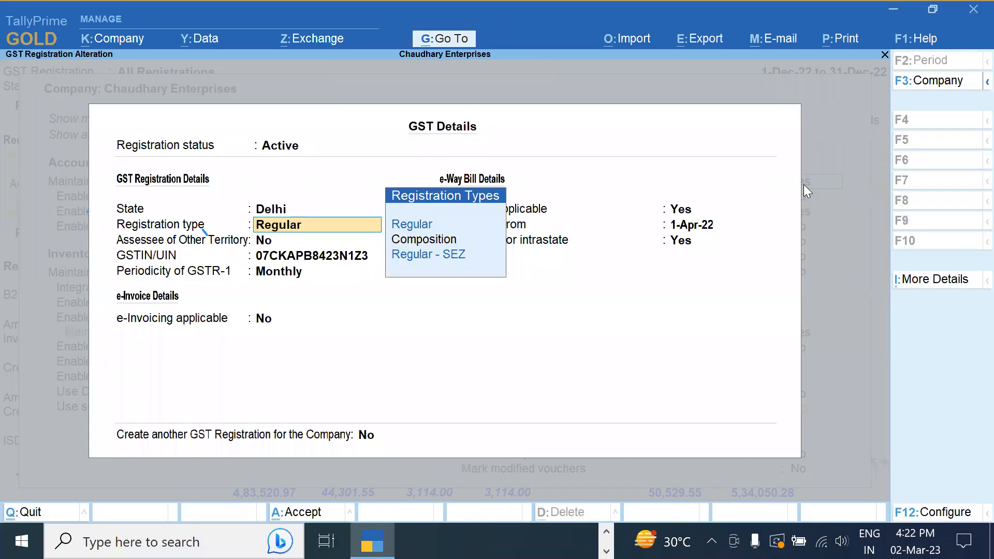
key(Return)
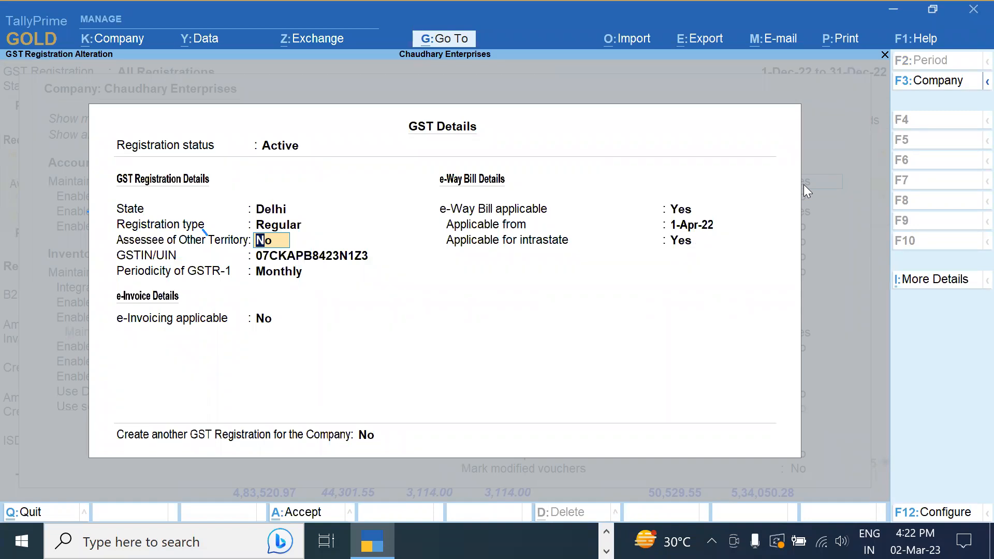
key(F12)
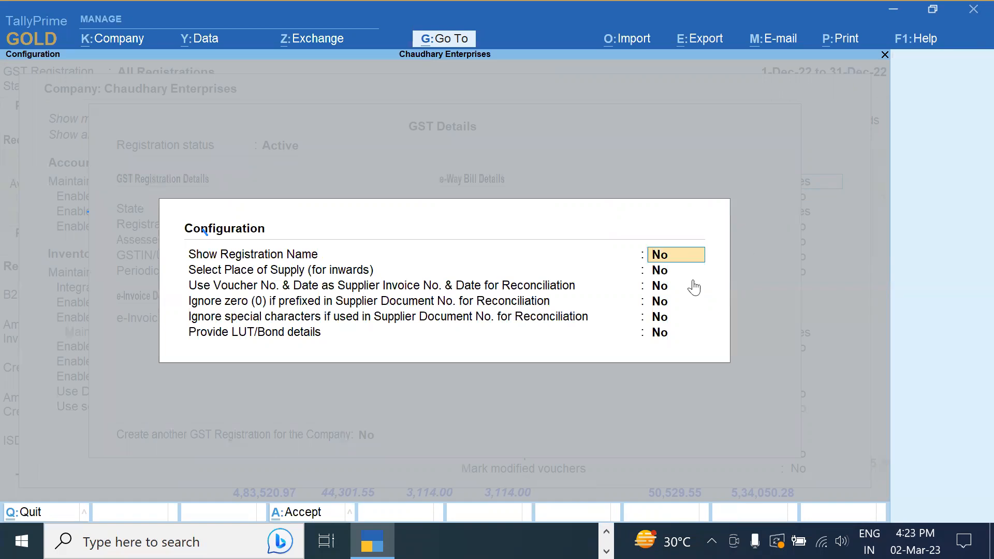
Set 'Ignore zero (0) if prefixed' to Yes and accept the GST details back to Company Features
click(667, 304)
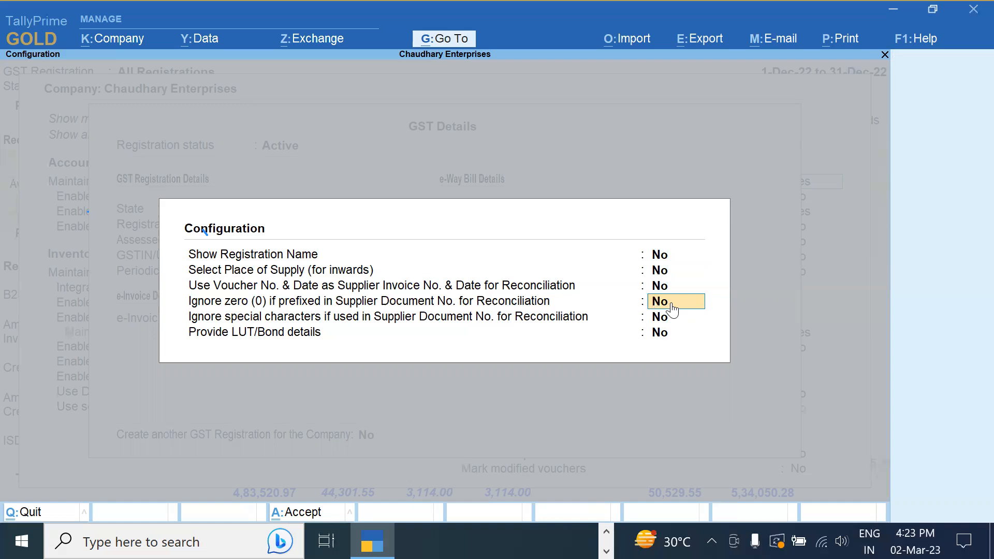
key(y)
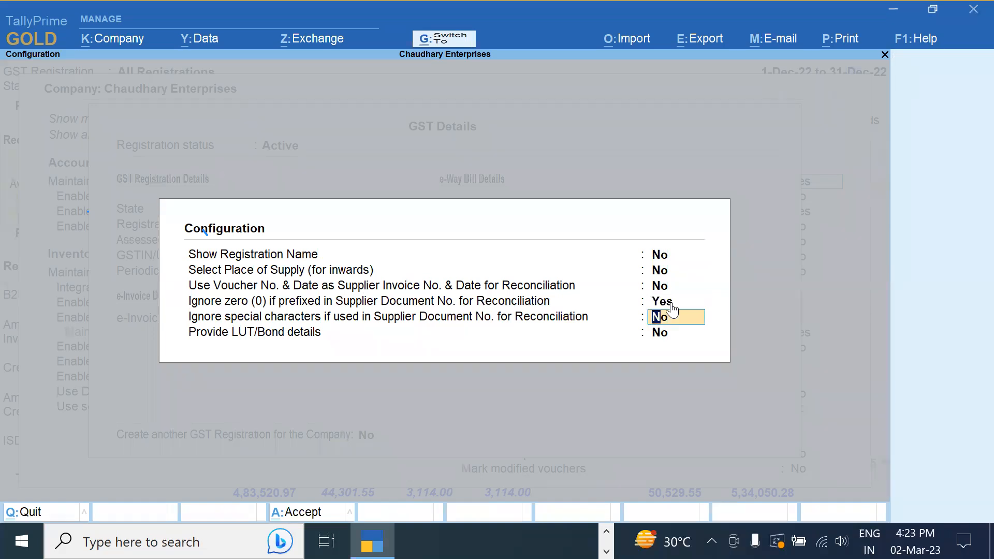
key(Escape)
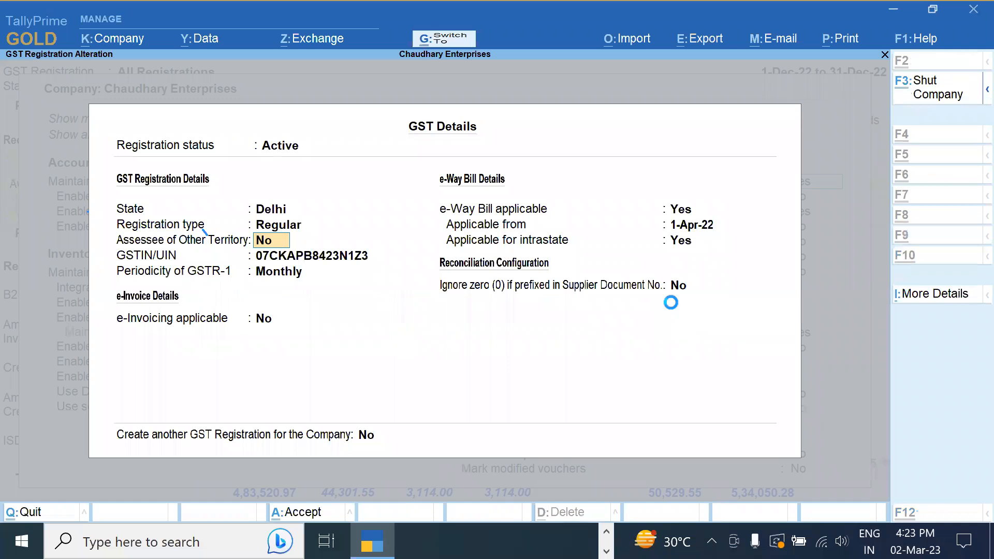
key(ctrl+a)
key(Escape)
key(Escape)
Save the company GST settings, then review the five portal-only vouchers and return to the summary
key(Escape)
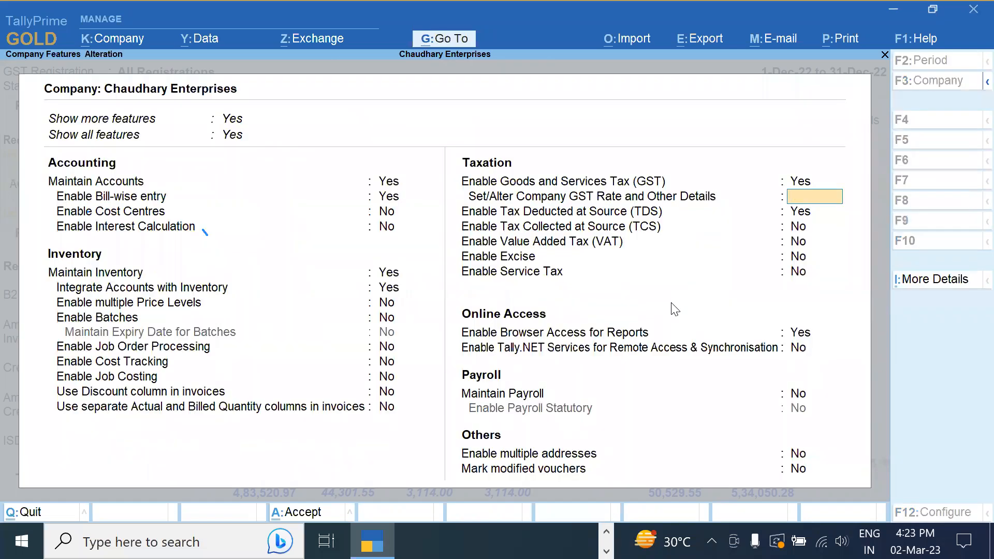
key(Escape)
key(y)
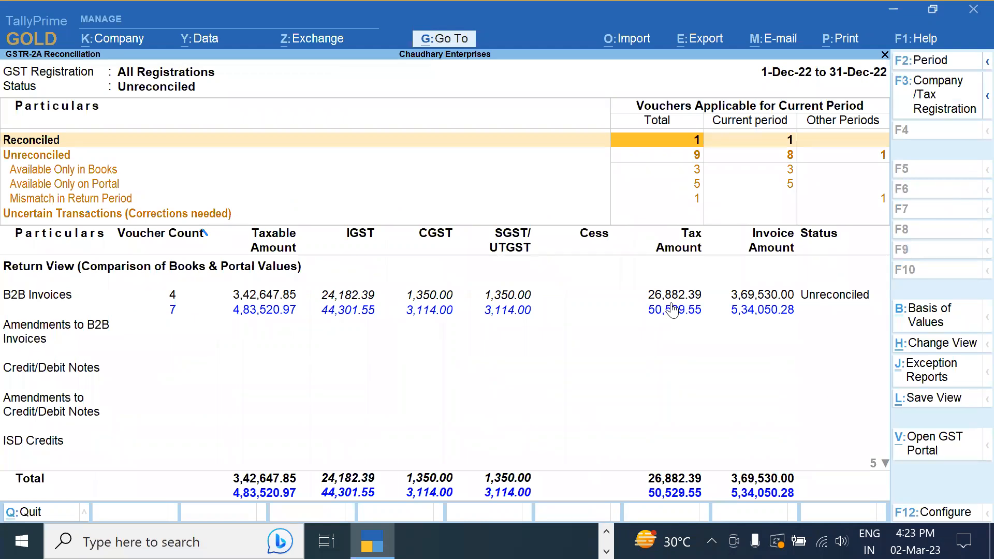
click(113, 186)
click(105, 187)
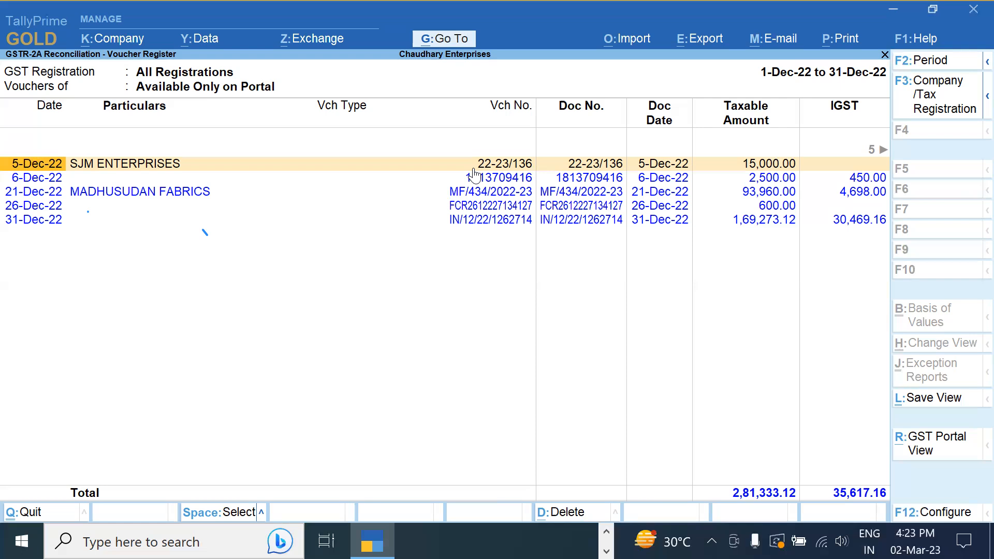
key(Escape)
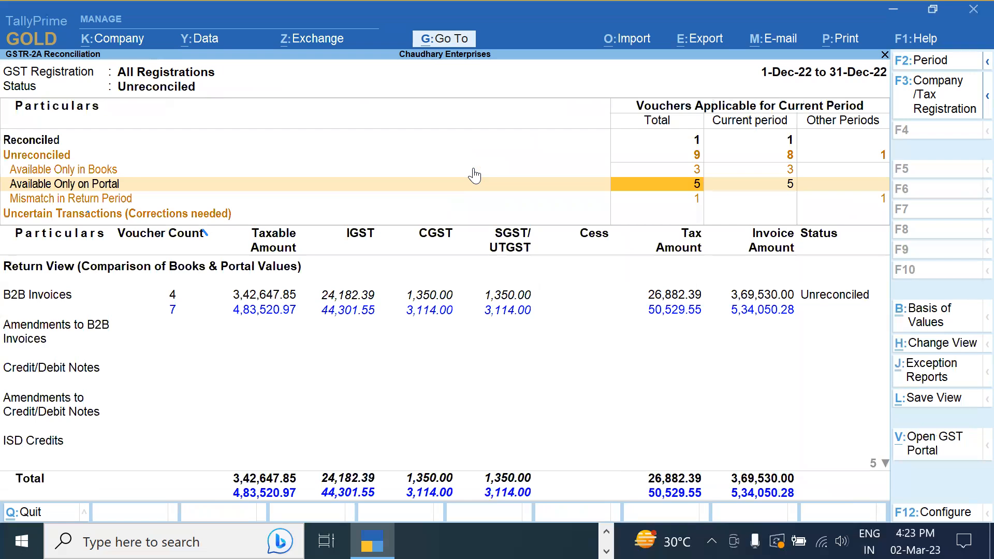
Reopen GSTR-2A Reconciliation for the period 1-12-2022 to 31-12-2022
key(Escape)
key(Escape)
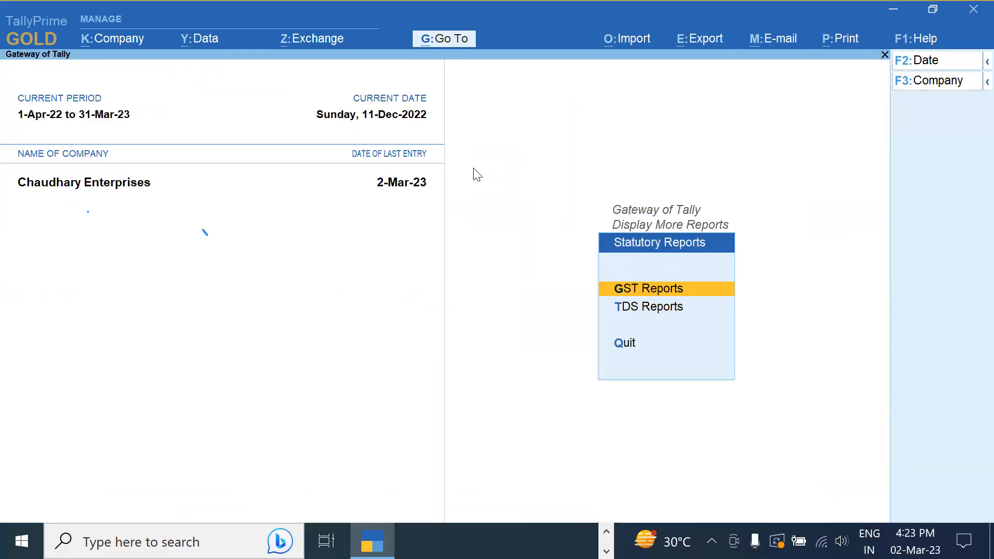
key(Return)
key(Down)
key(Down)
key(Down)
key(Down)
key(Down)
key(Down)
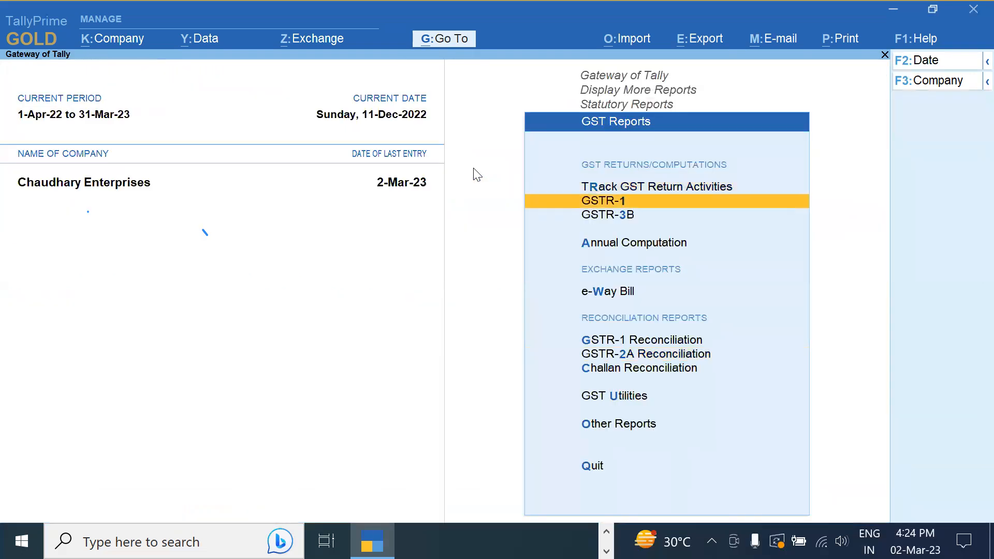
key(Return)
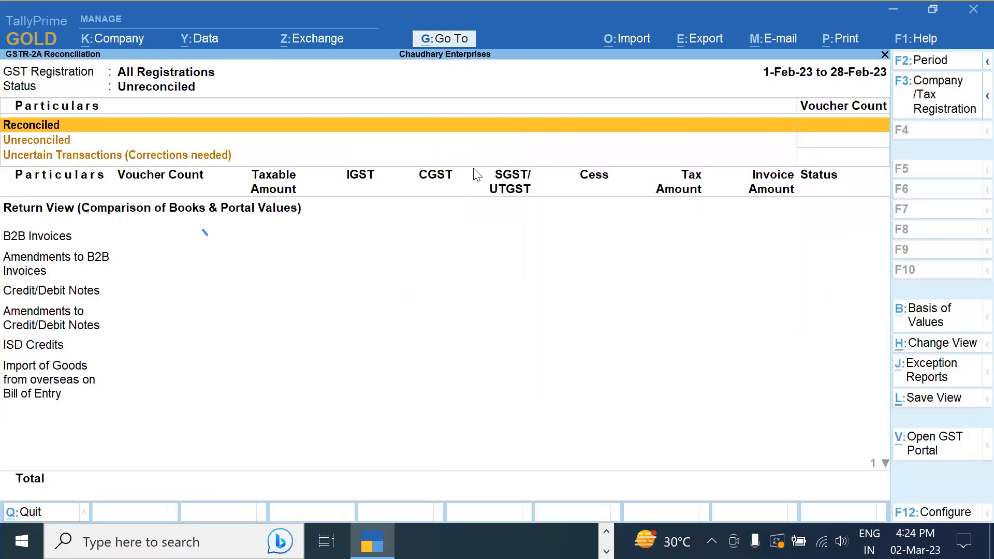
key(F2)
text(1 12)
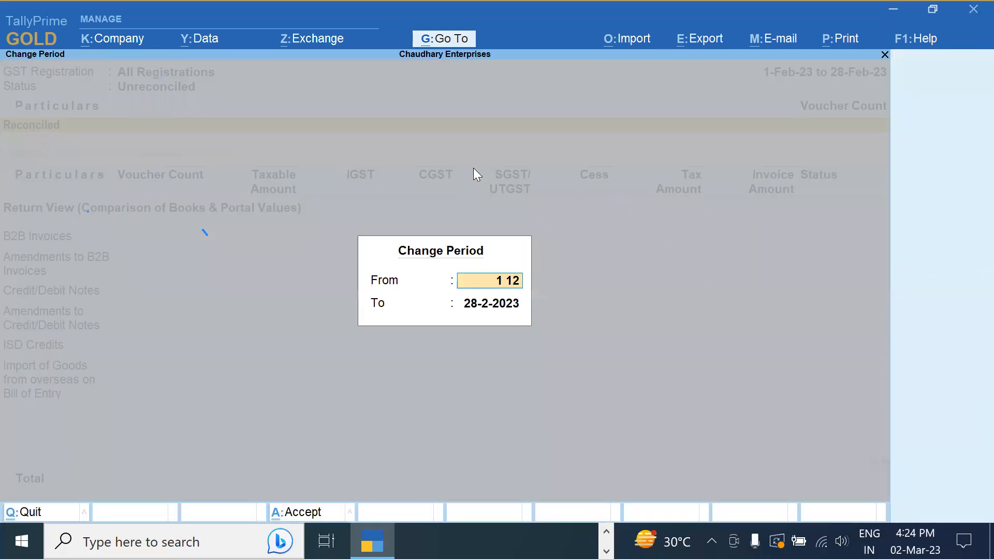
key(Return)
text(31 12)
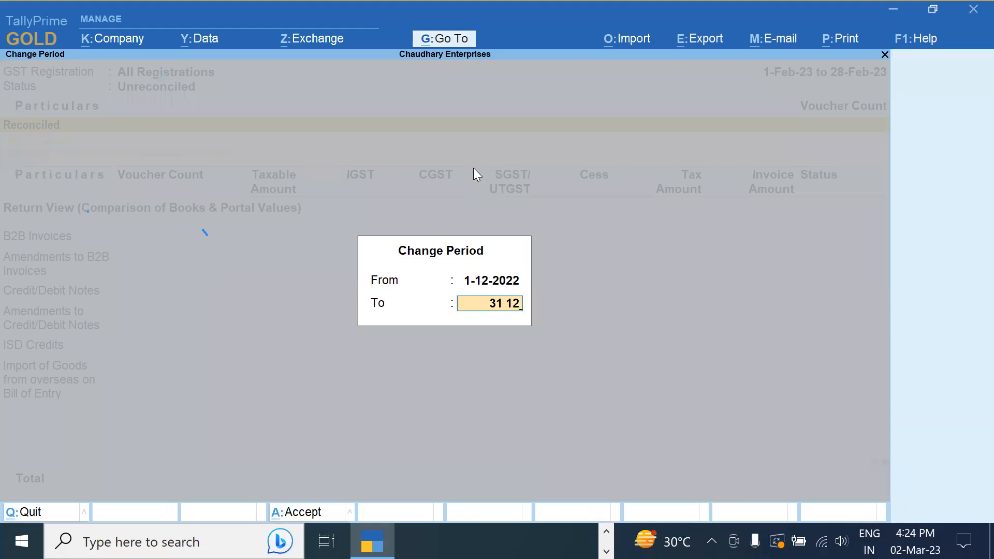
key(Return)
Drill into B2B Invoices down to the SJM ENTERPRISES vouchers
key(Down)
key(Down)
key(Down)
key(Down)
key(Down)
key(Down)
key(Down)
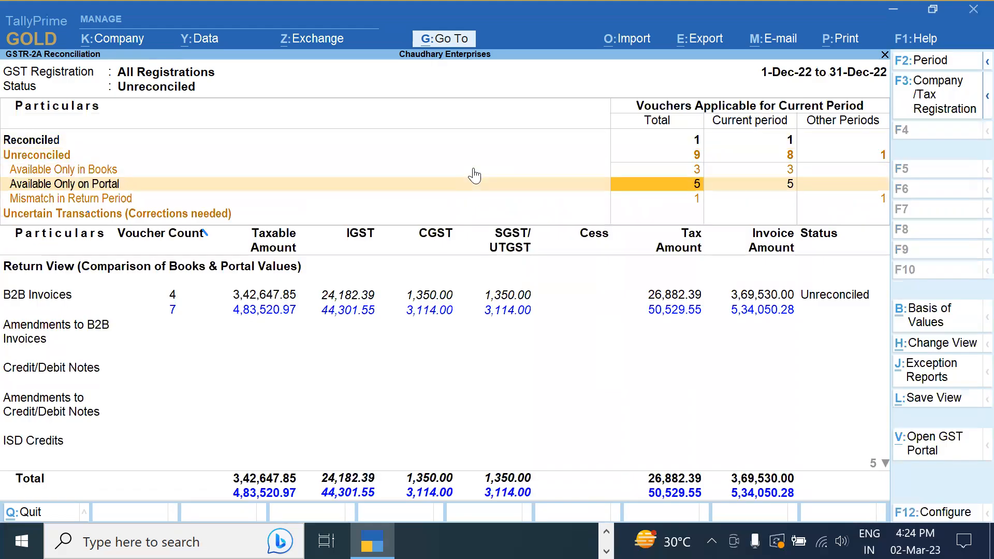
key(Up)
key(Return)
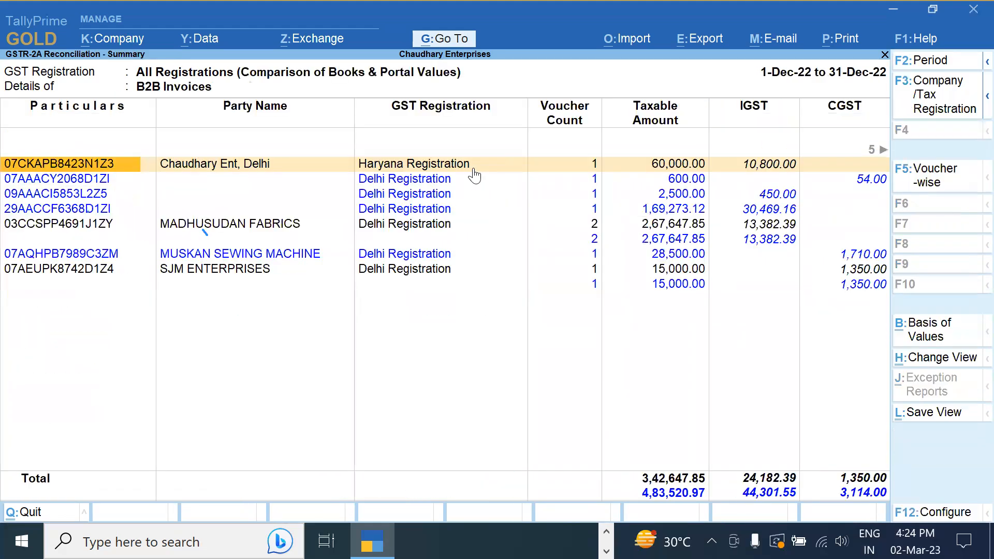
key(Down)
key(Down)
key(Down)
key(Down)
key(Down)
key(Down)
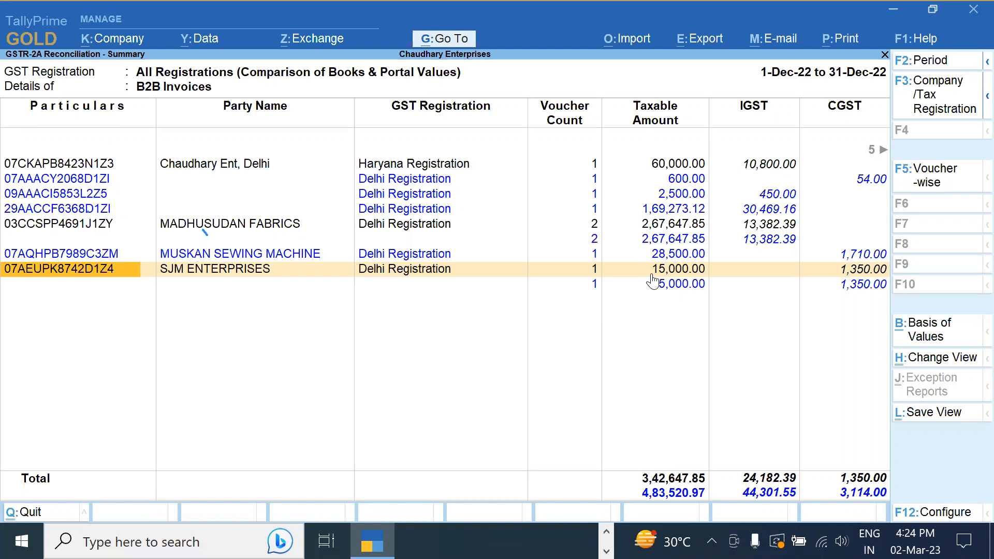
click(652, 282)
Change the SJM ENTERPRISES voucher and supplier invoice numbers to 22-23/136 and save
key(Return)
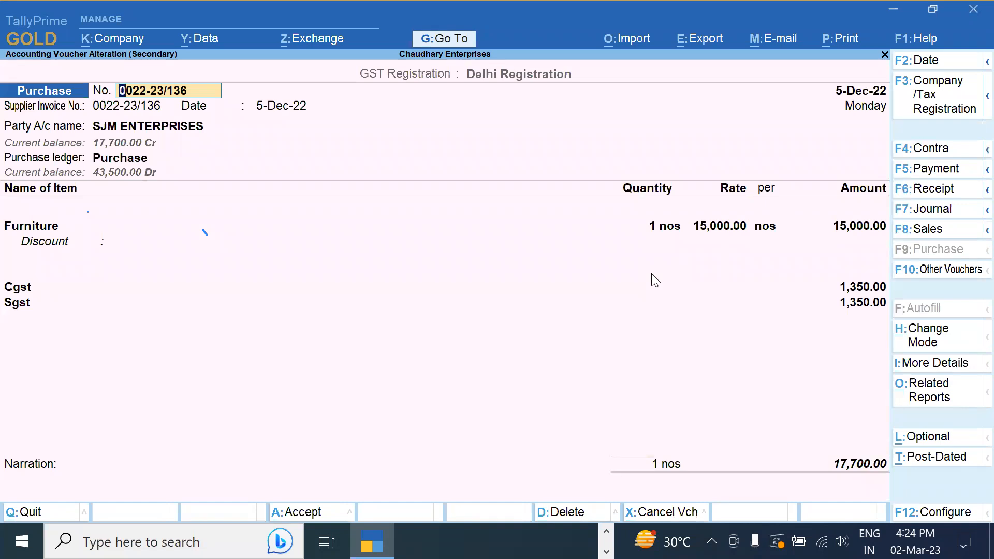
key(Delete)
key(Delete)
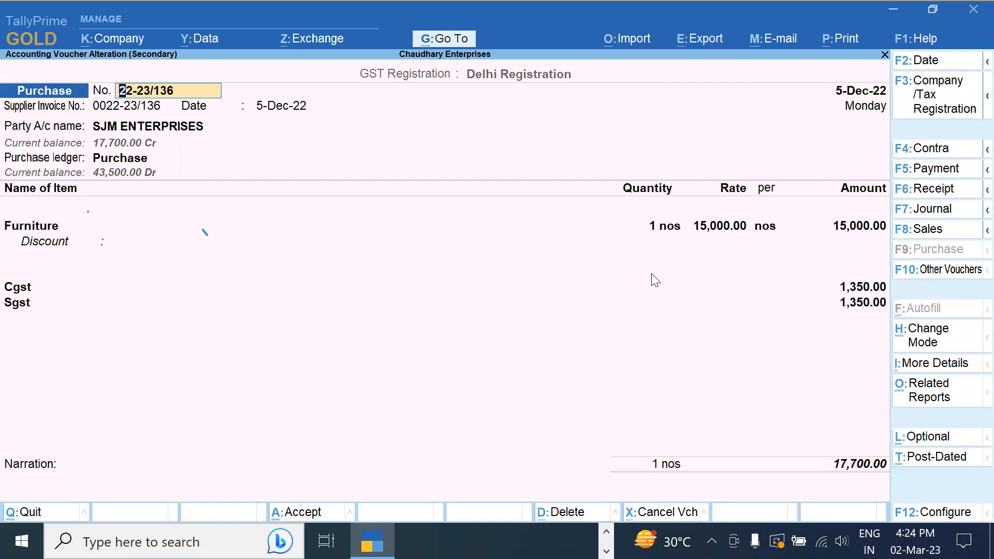
key(Return)
key(Return)
key(Delete)
key(Delete)
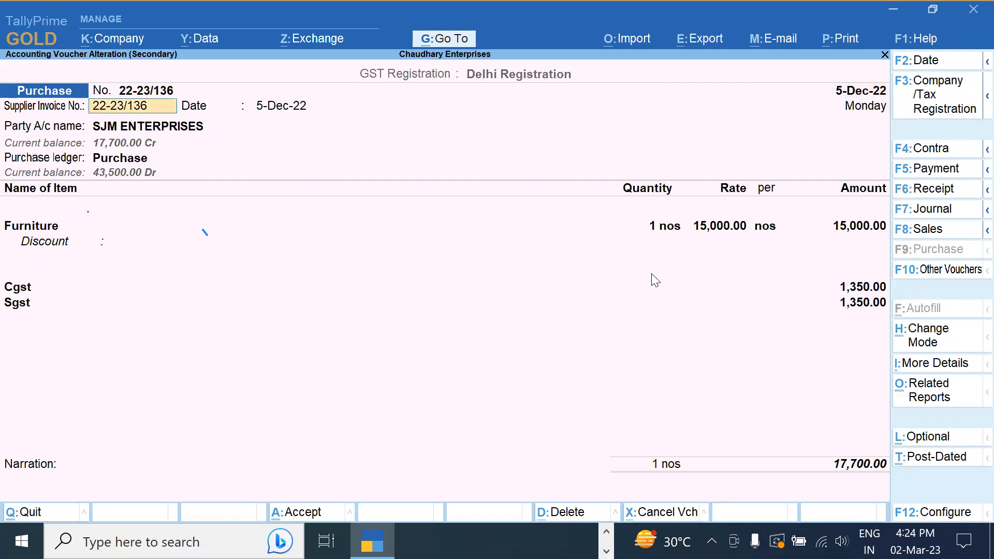
key(Return)
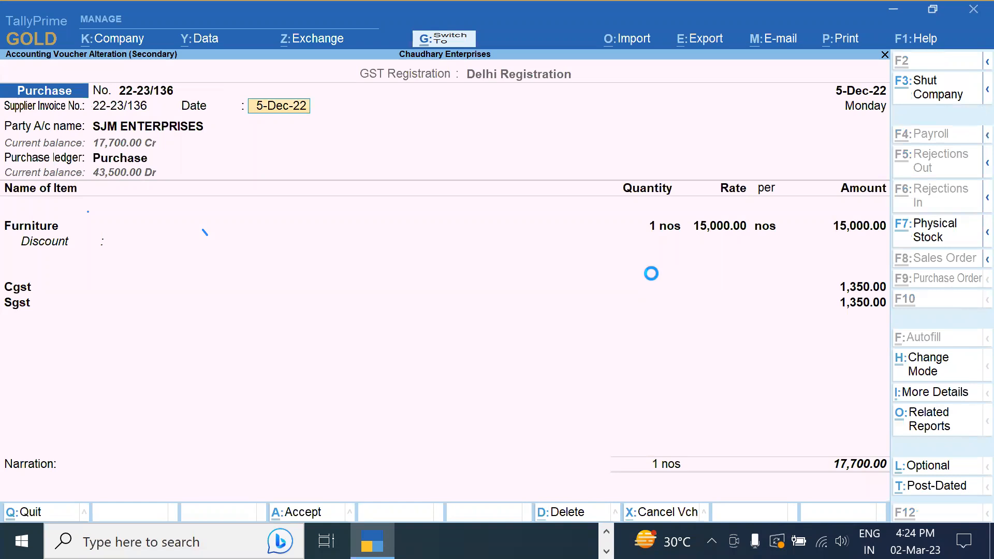
key(ctrl+a)
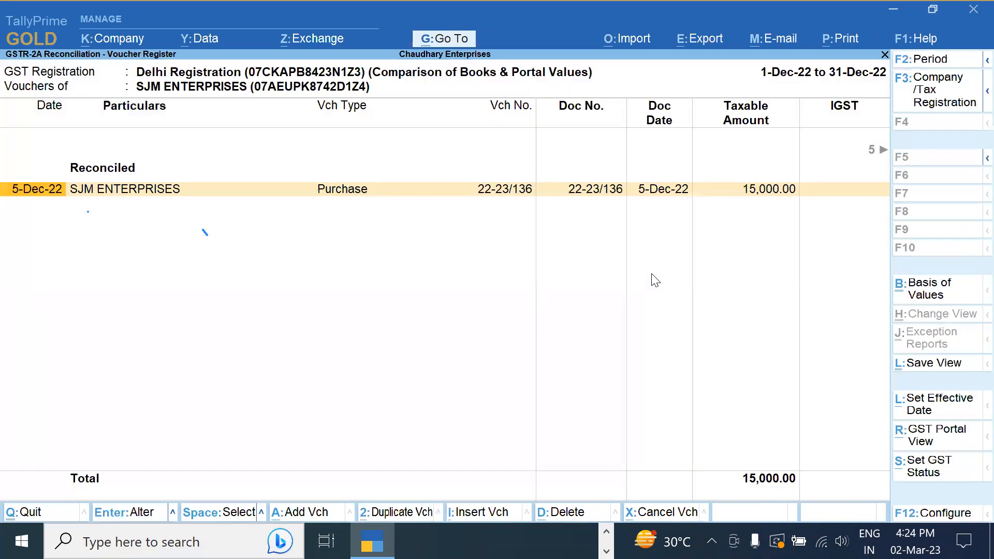
key(ctrl)
key(Escape)
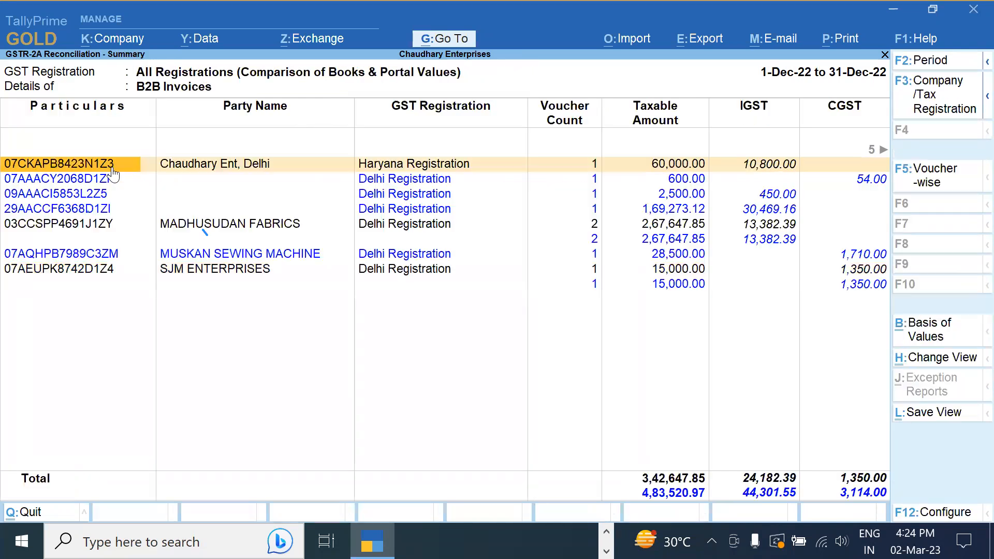
Check the Reconciled voucher list from the reconciliation overview
key(Escape)
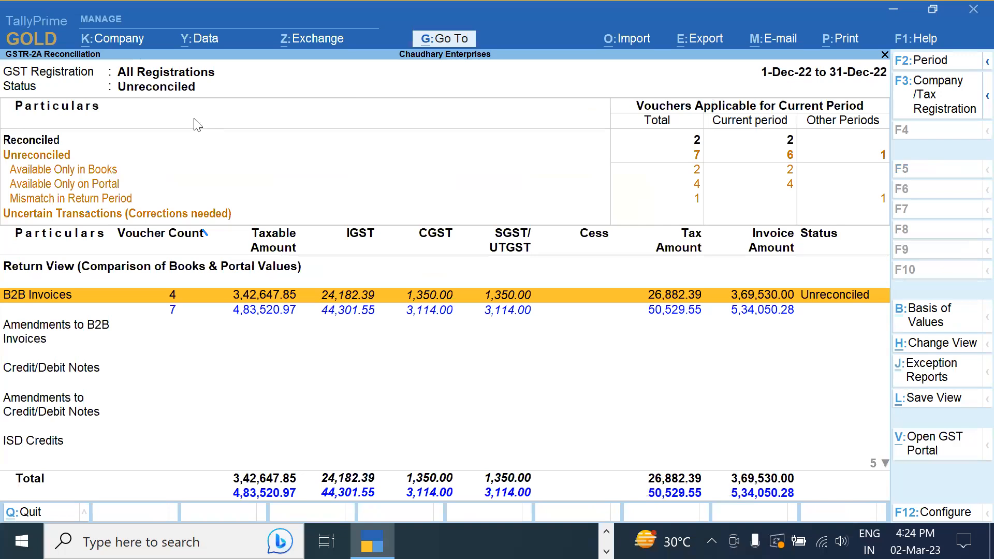
click(699, 143)
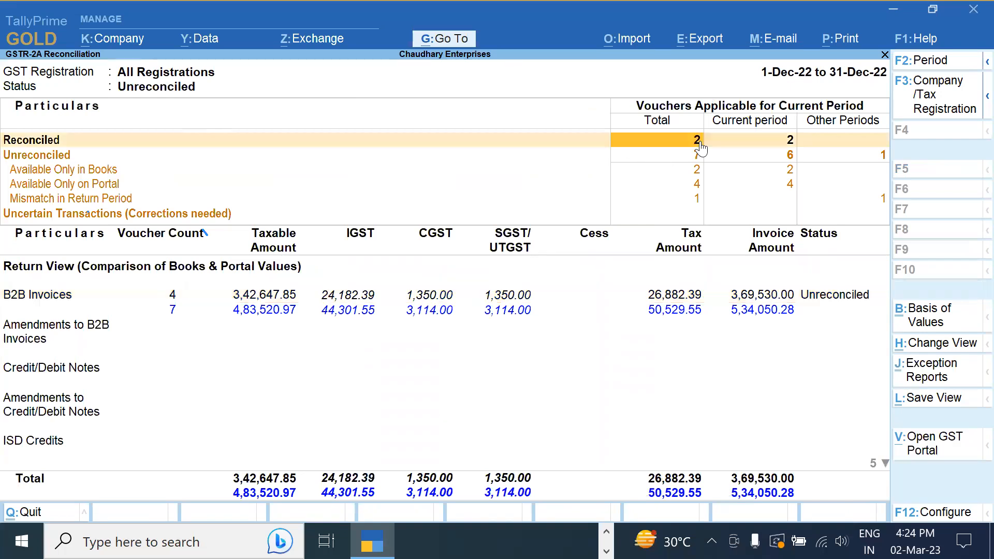
click(699, 145)
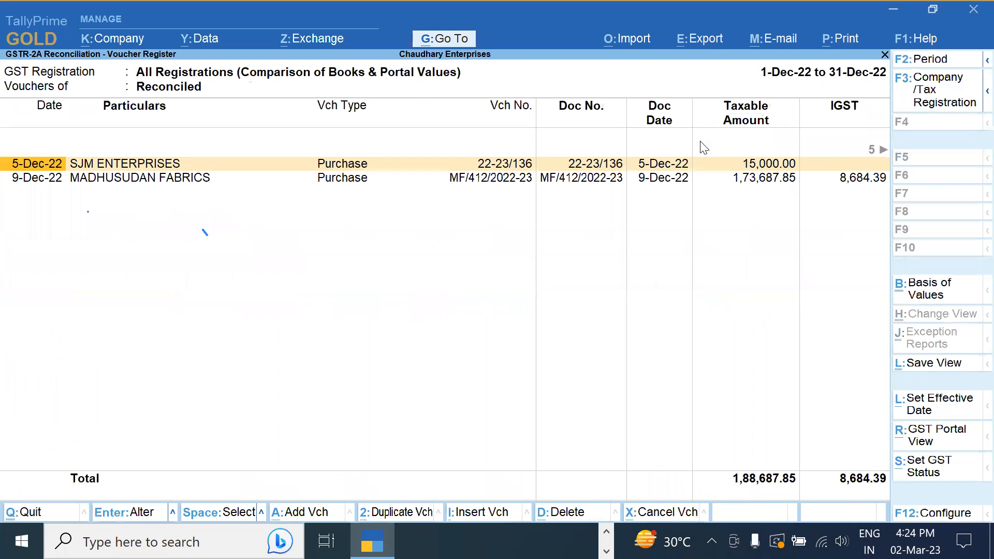
key(Escape)
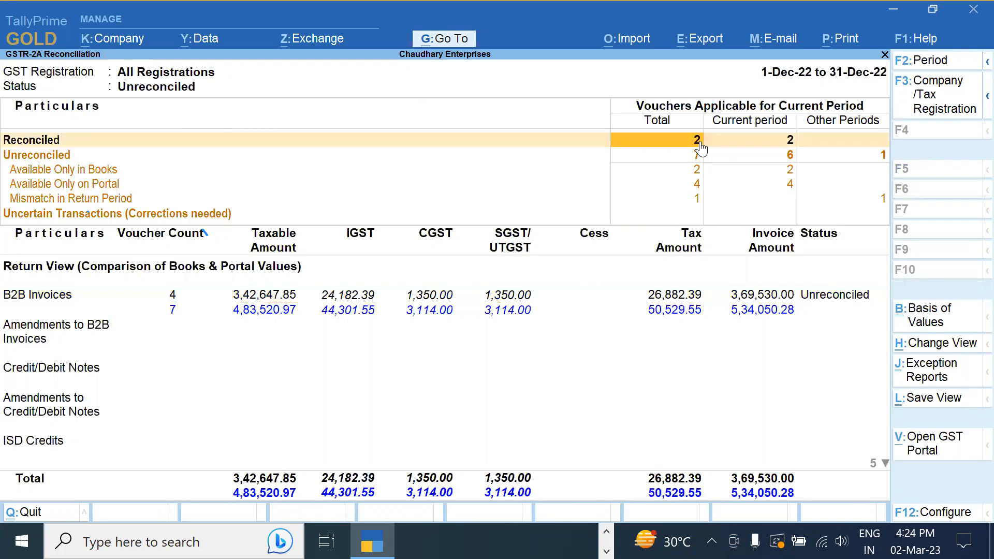
Review the vouchers available only on the portal
key(Down)
key(Down)
key(Down)
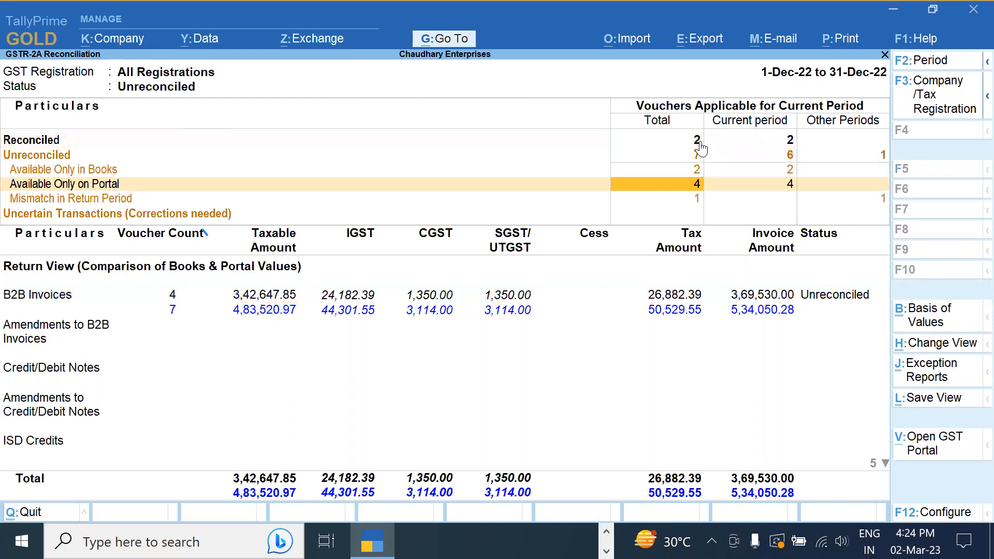
key(Down)
key(Up)
key(Return)
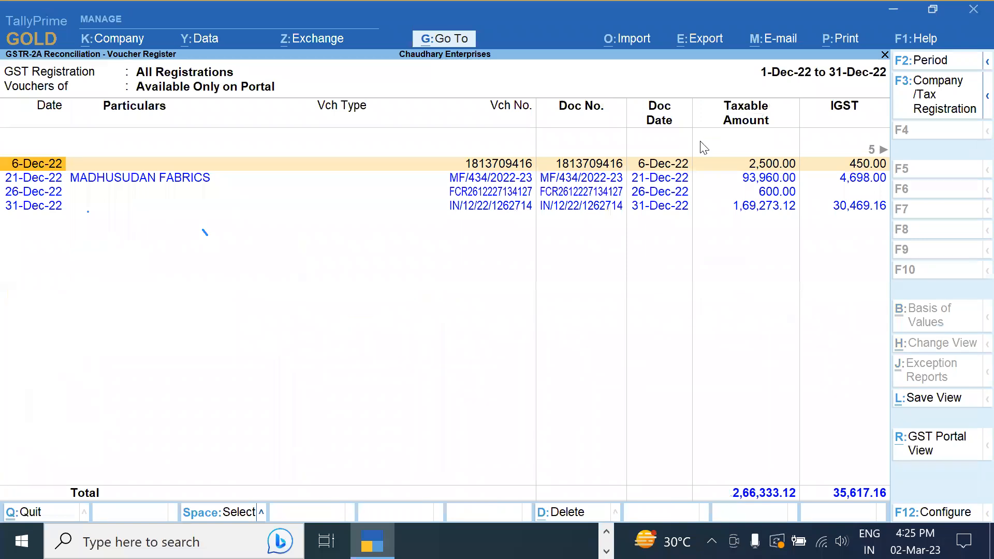
key(Escape)
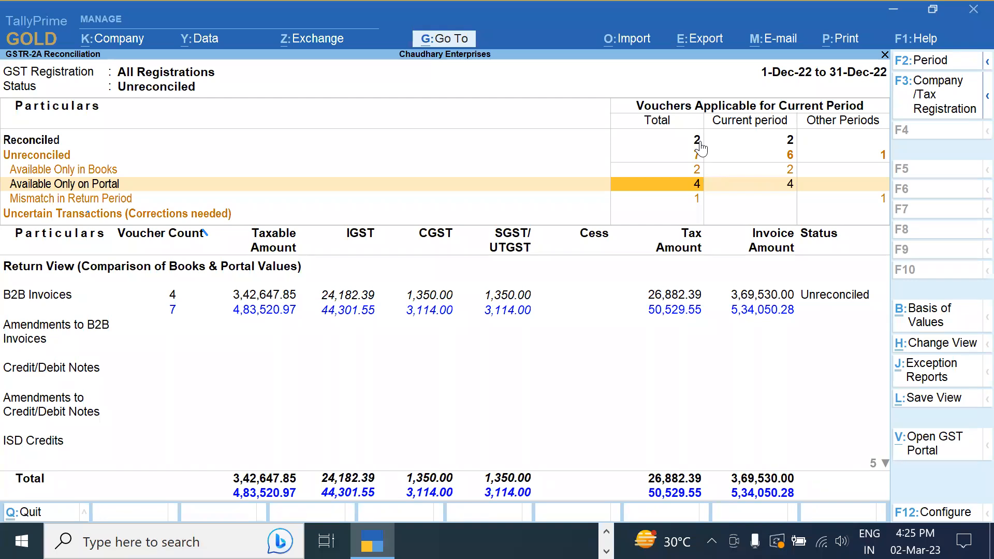
Reopen the Reconciled register showing SJM Enterprises 22-23/136 and Madhusudan Fabrics MF/412/2022-23
key(Up)
key(Up)
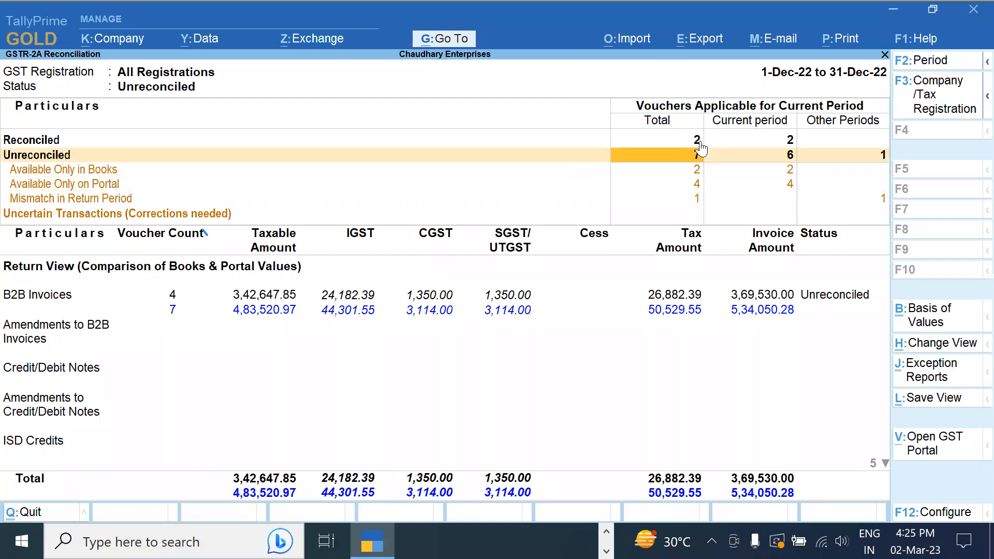
key(Up)
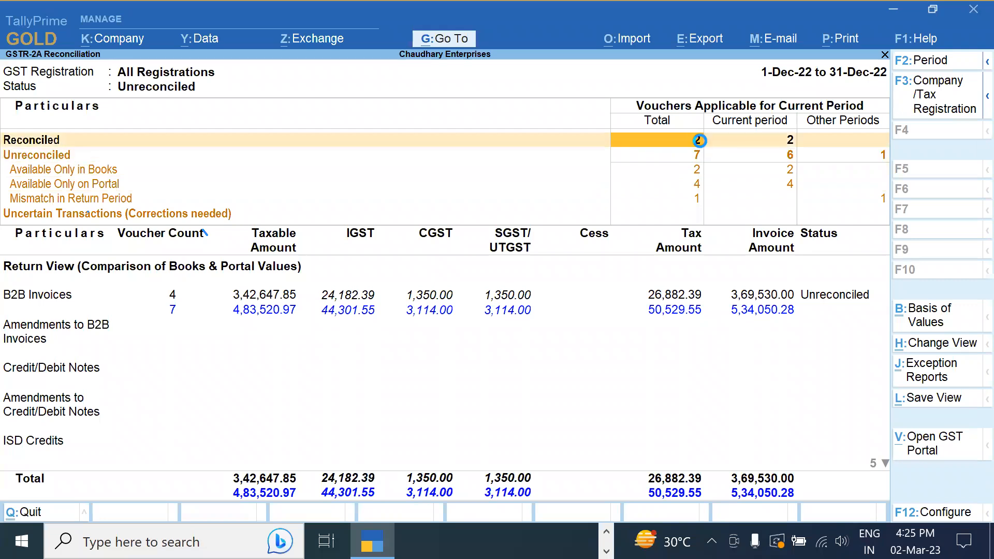
key(Return)
key(Down)
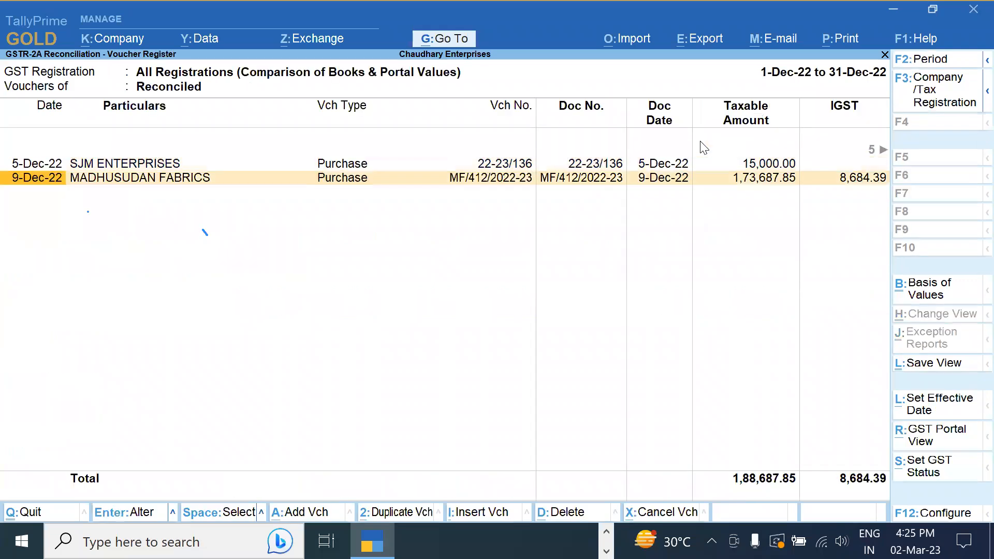
Strip 'MF/' so Madhusudan Fabrics' voucher and supplier invoice numbers read 412/2022-23, then save
key(Return)
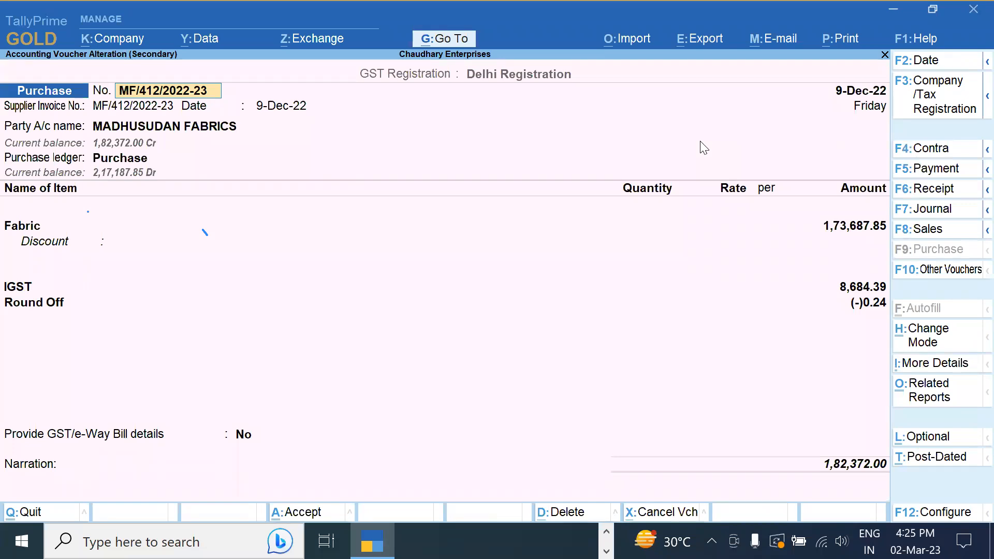
key(Delete)
key(Delete)
key(Delete)
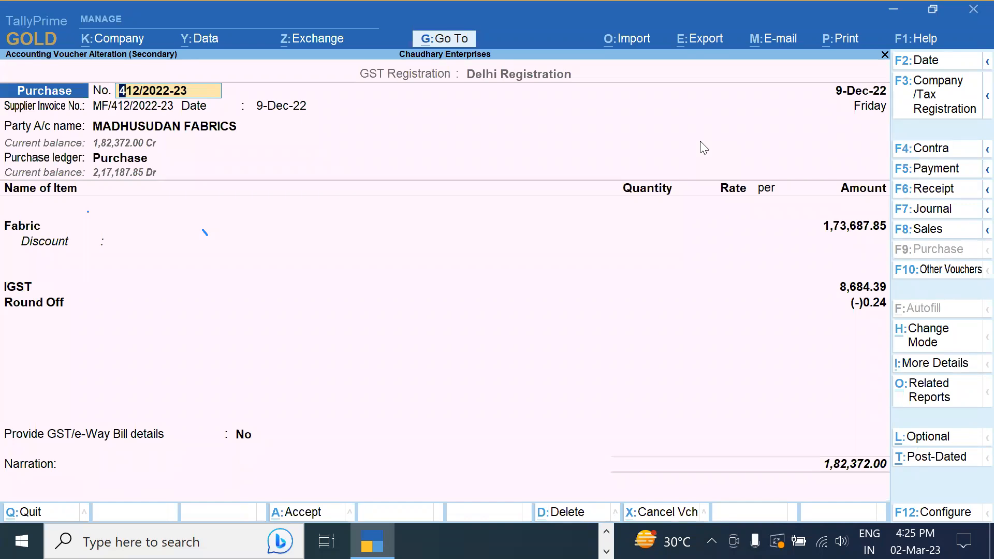
key(Return)
key(Return)
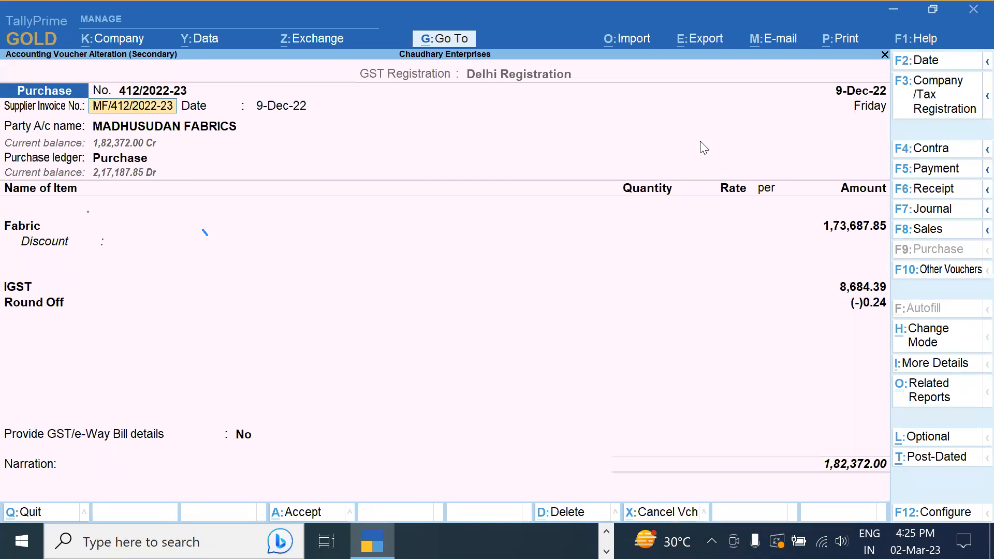
key(Delete)
key(Delete)
key(Delete)
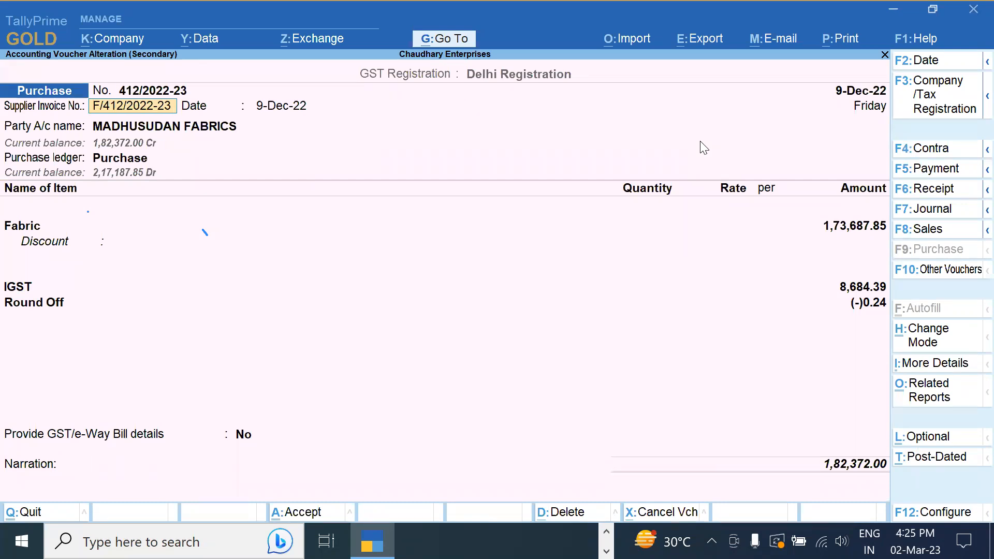
key(Return)
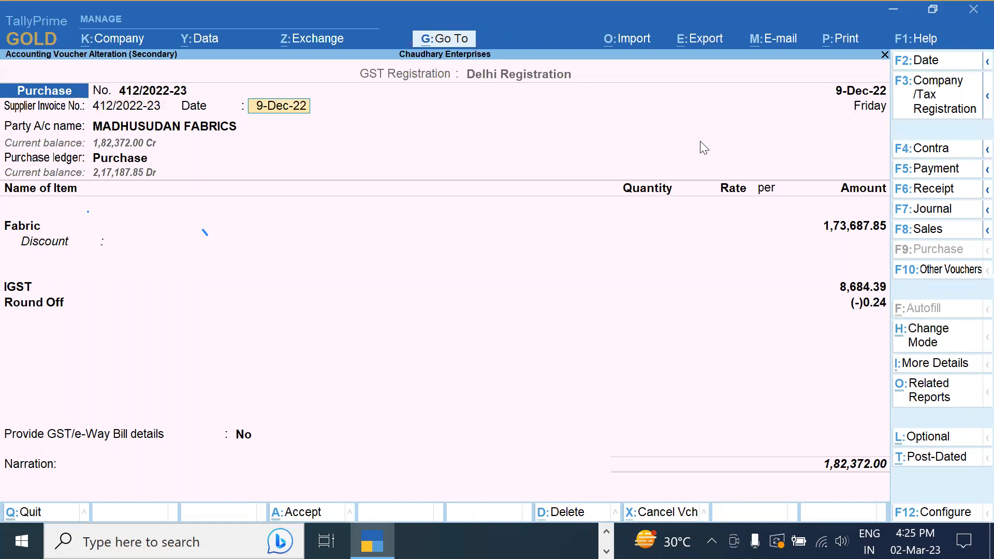
key(ctrl)
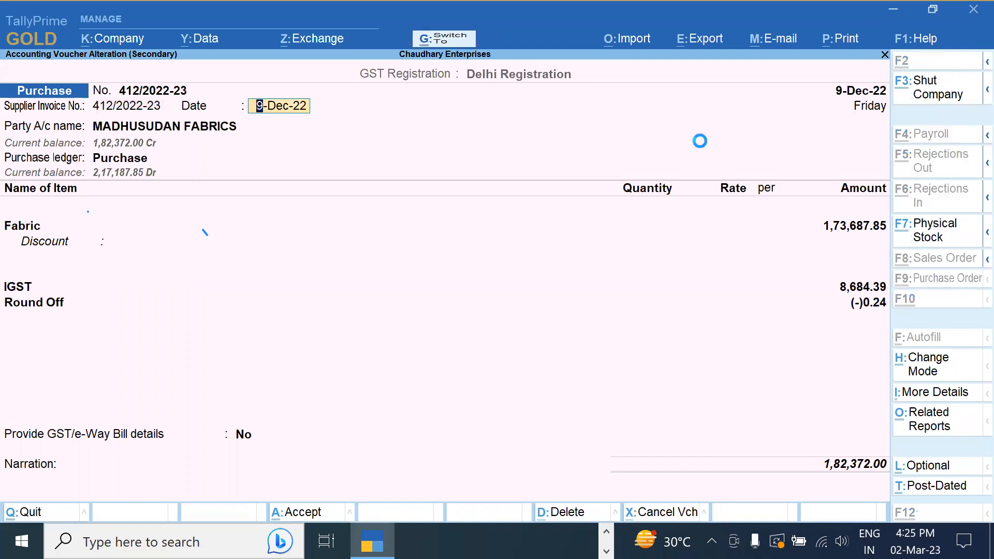
key(ctrl+a)
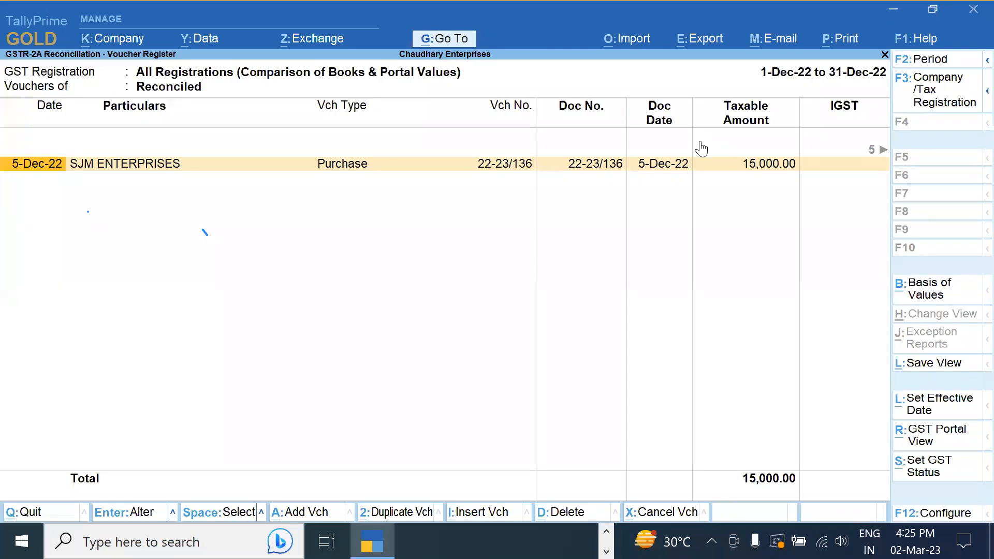
key(Escape)
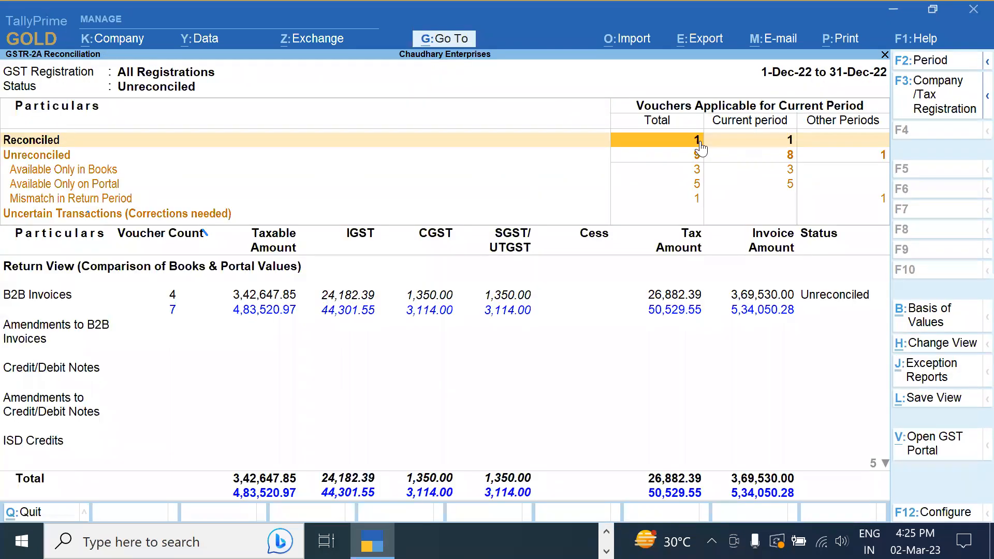
Browse the party-wise B2B invoice details, including Madhusudan Fabrics and Muskan Sewing Machine
key(Down)
key(Down)
key(Up)
key(Down)
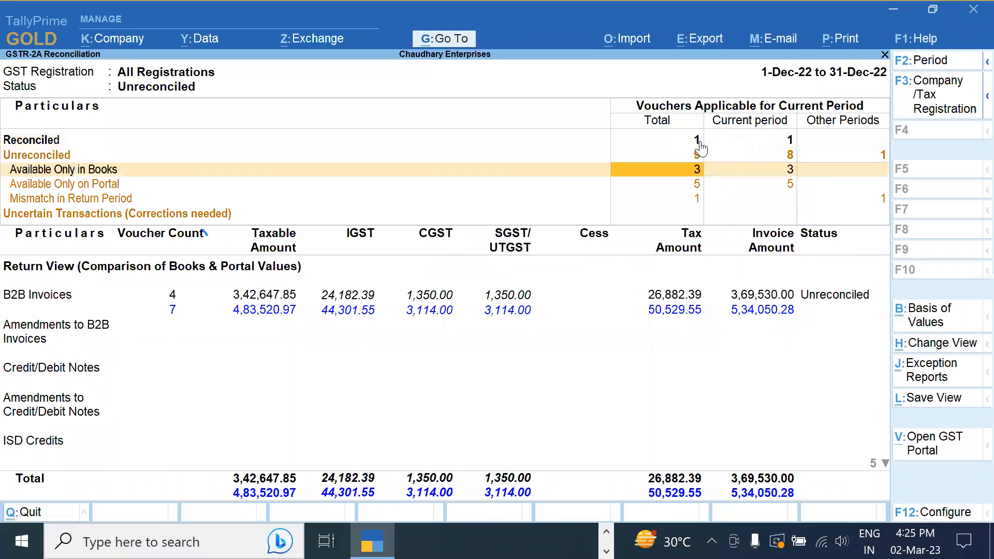
key(Up)
key(Down)
key(Down)
key(Down)
key(Down)
key(Down)
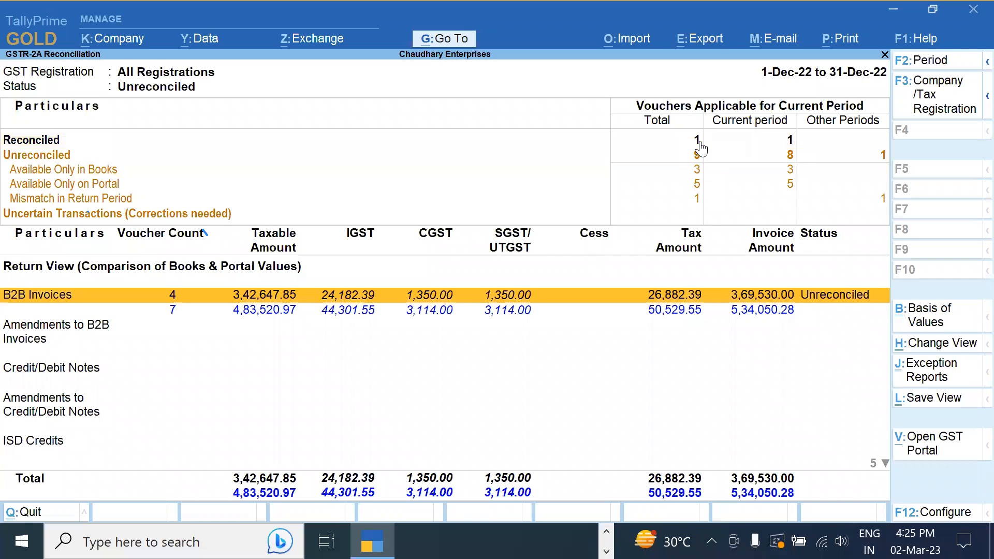
key(Return)
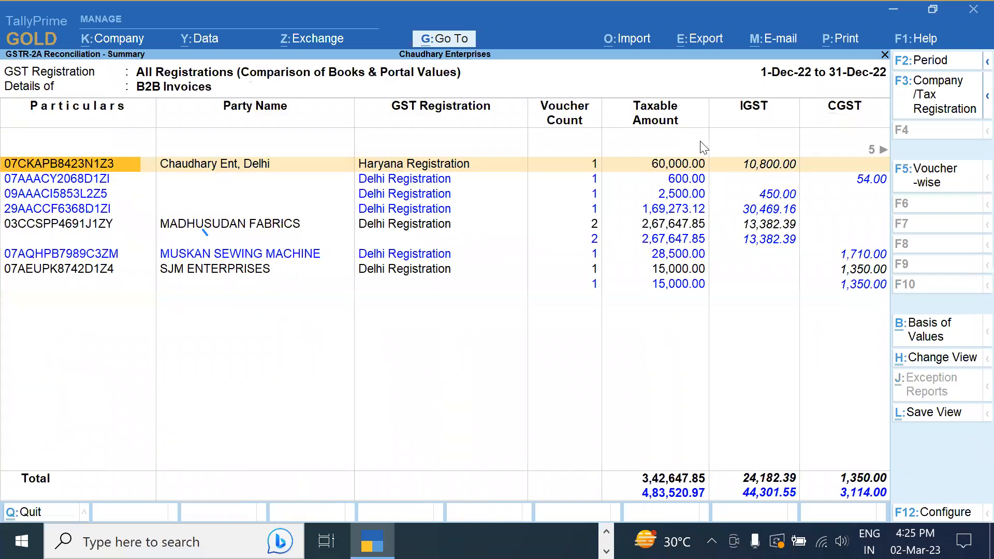
key(Down)
key(Down)
key(Down)
key(Down)
key(Down)
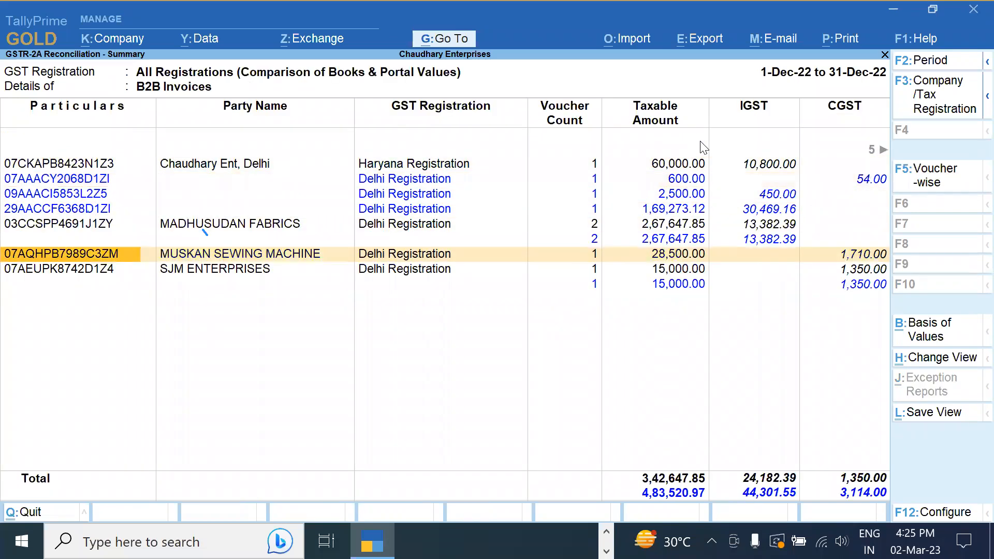
key(Up)
key(Escape)
Review the portal-only vouchers, then open the three books-only vouchers including 412/2022-23
key(Up)
key(Up)
key(Up)
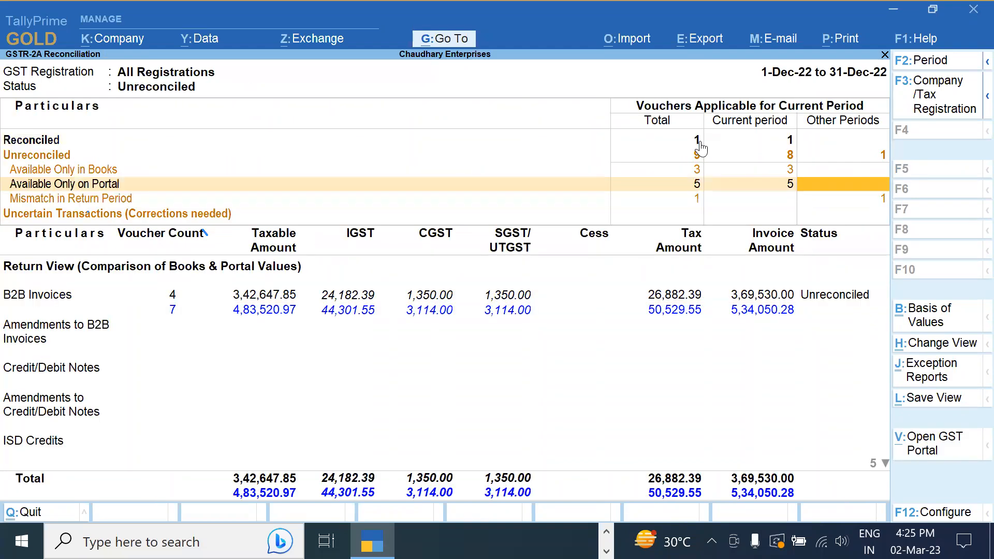
key(Left)
key(Left)
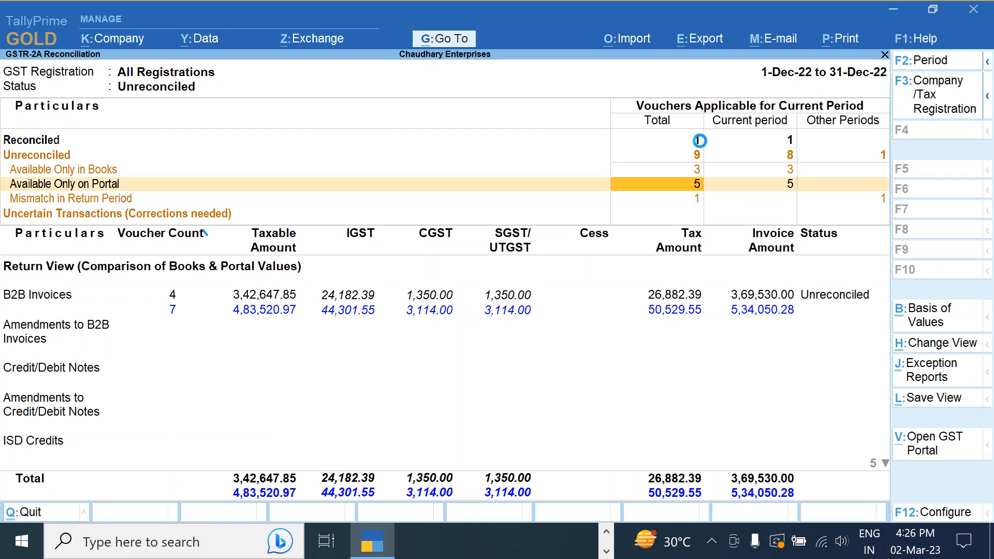
key(Return)
key(Down)
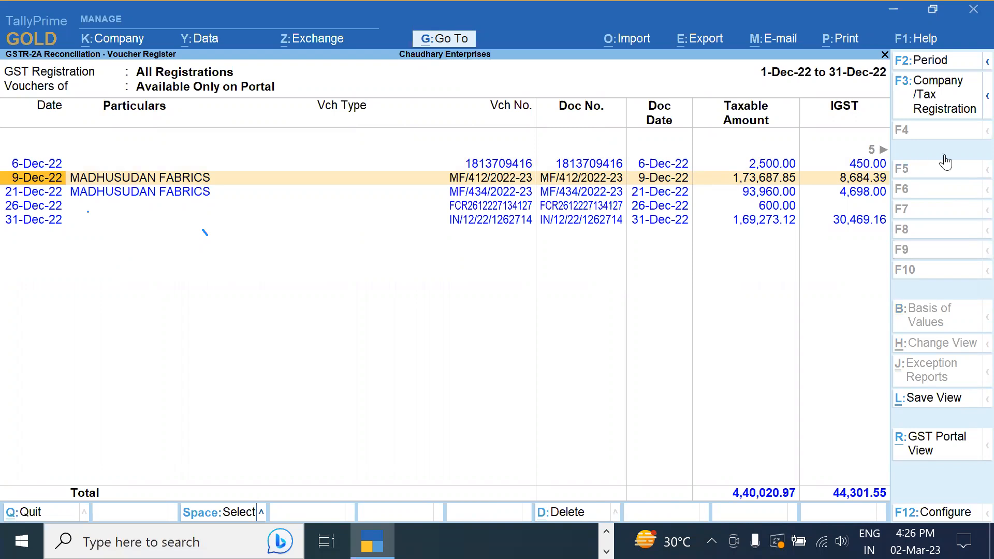
key(Escape)
key(Up)
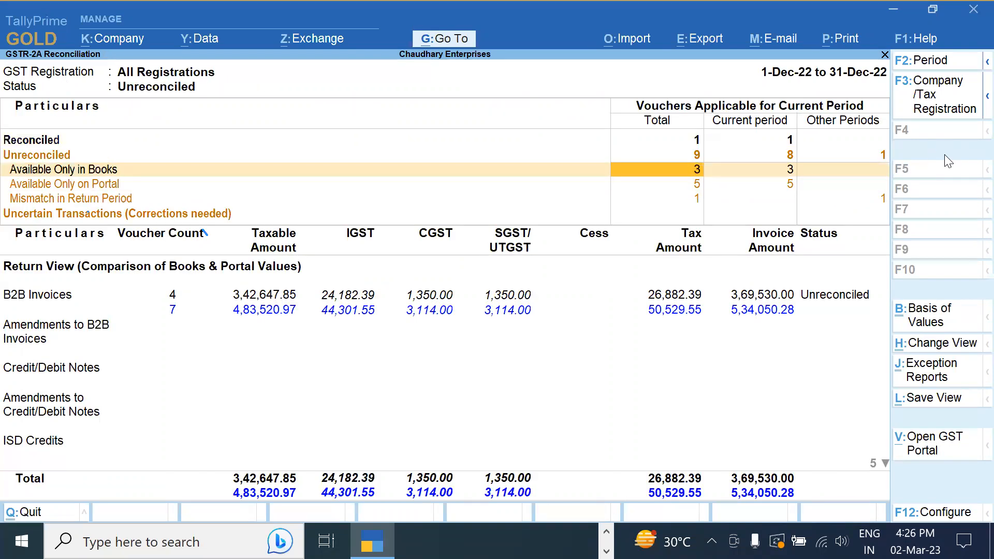
key(Return)
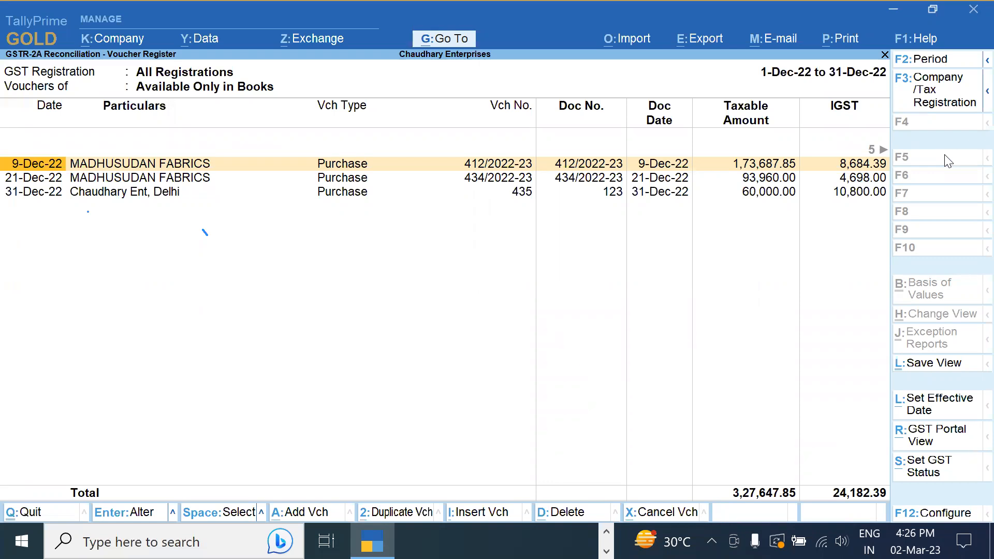
Back out of the voucher register and GSTR-2A reconciliation, through GST and Statutory Reports, to the Gateway of Tally
key(Escape)
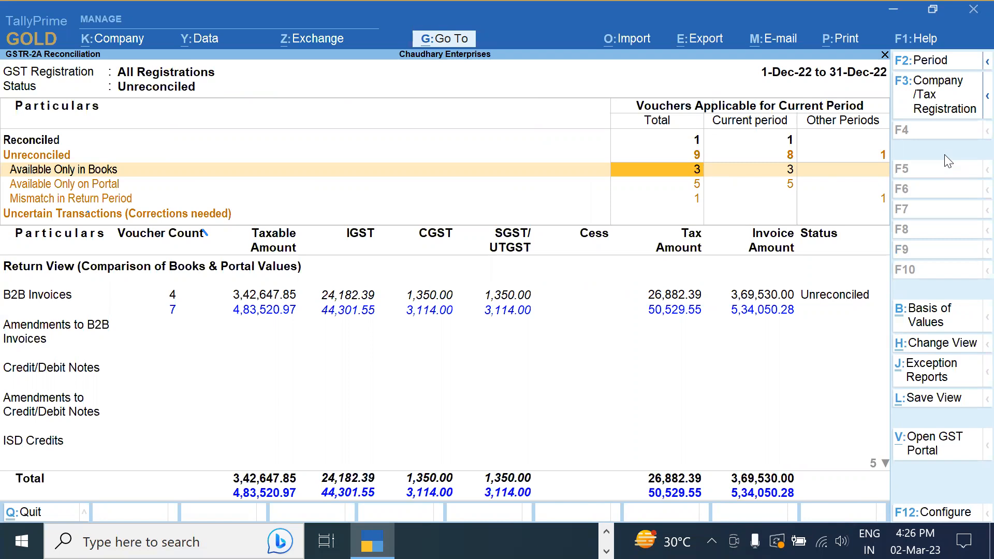
key(Escape)
key(Escape)
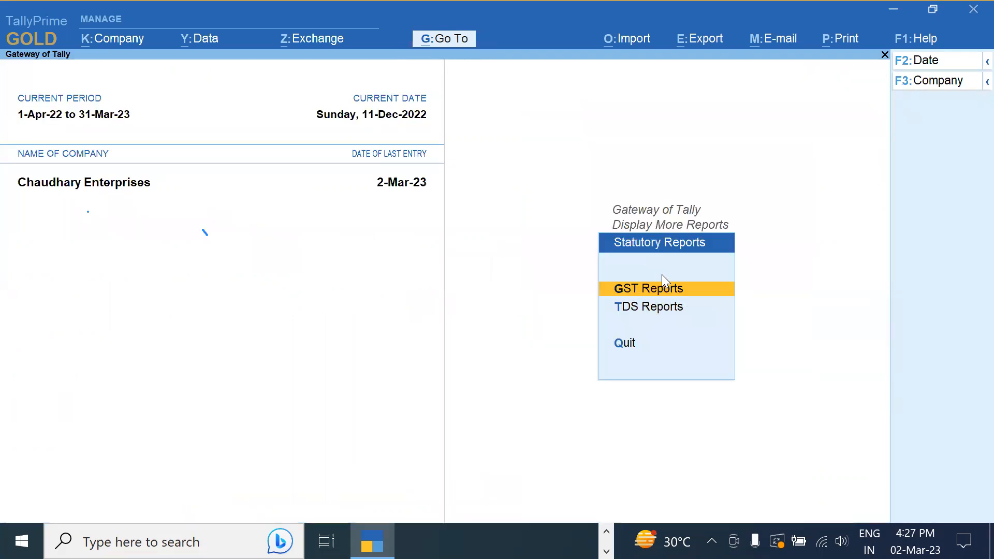
key(Escape)
key(Up)
key(Up)
key(Escape)
key(Up)
key(Up)
key(Up)
key(Up)
key(Up)
key(Up)
key(Up)
key(Up)
key(Up)
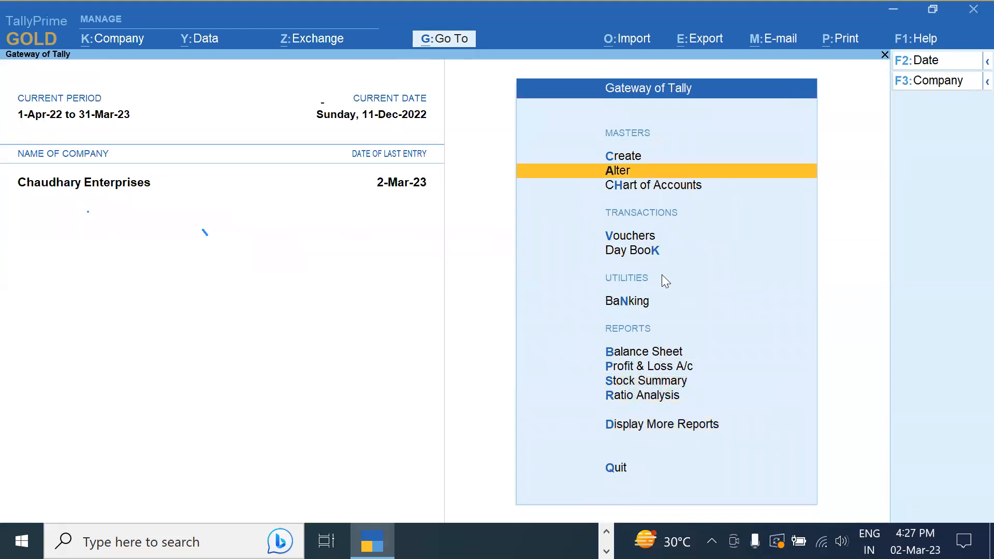
Open the MADHUSUDAN FABRICS ledger for alteration and step through to its Regular GST registration details
key(Return)
key(Down)
key(Return)
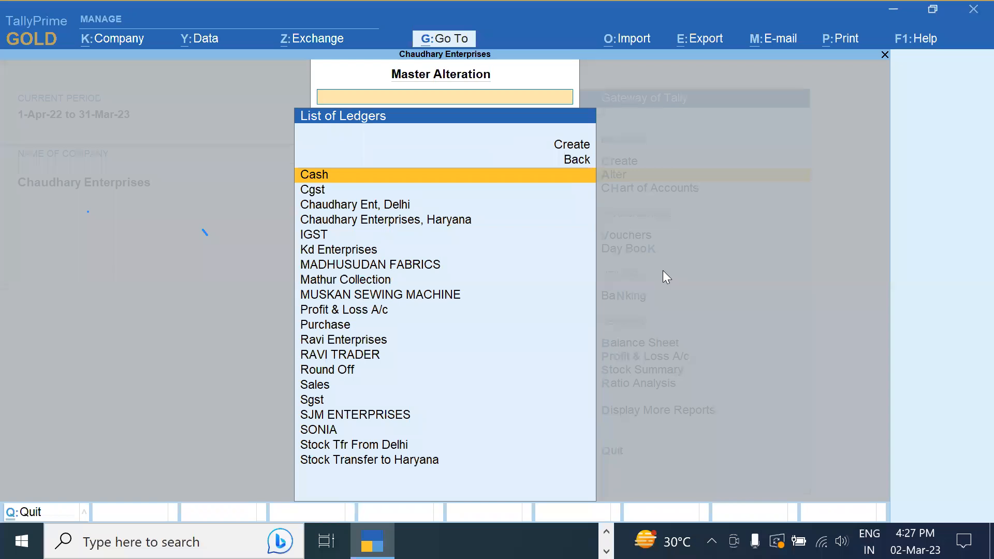
key(Down)
key(Down)
key(Down)
key(Down)
key(Down)
key(Down)
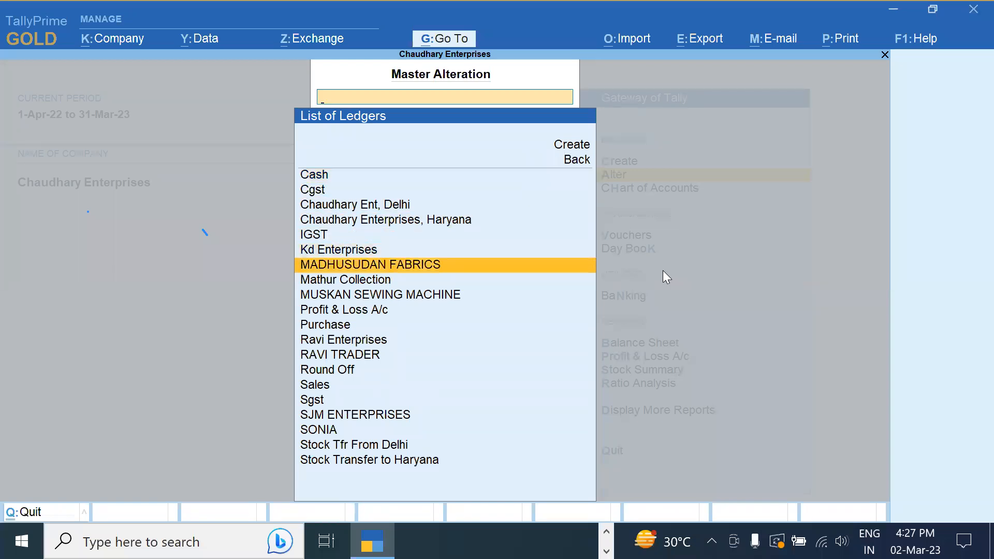
key(Return)
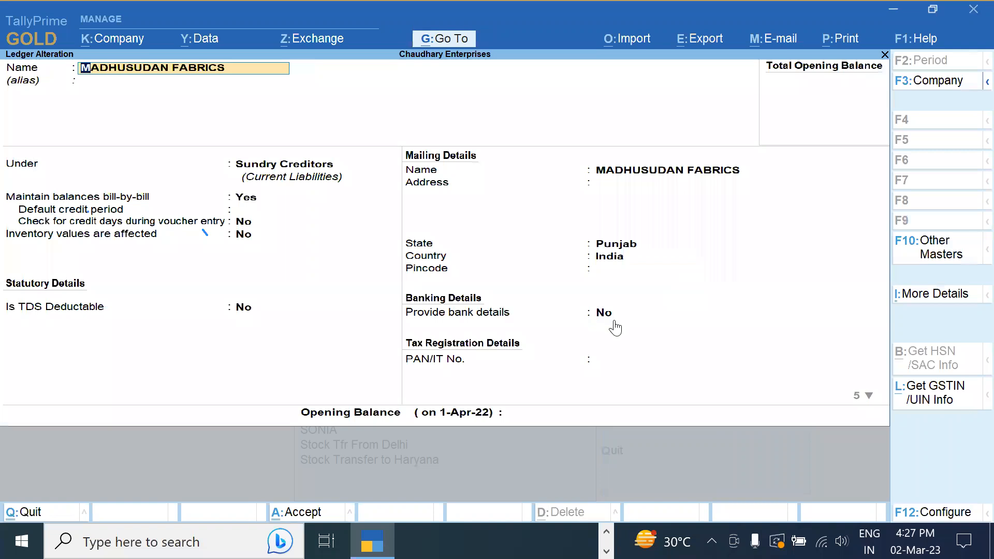
key(Return)
key(Return)
key(Return)
key(Return)
key(Return)
key(Return)
key(Return)
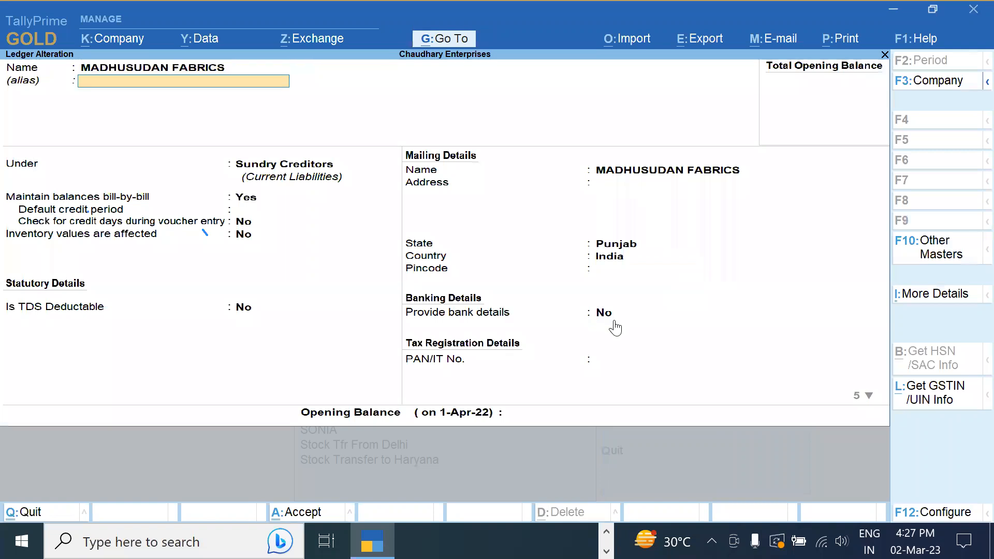
key(Return)
key(Return)
key(Return)
key(Return)
key(Return)
key(Return)
key(Return)
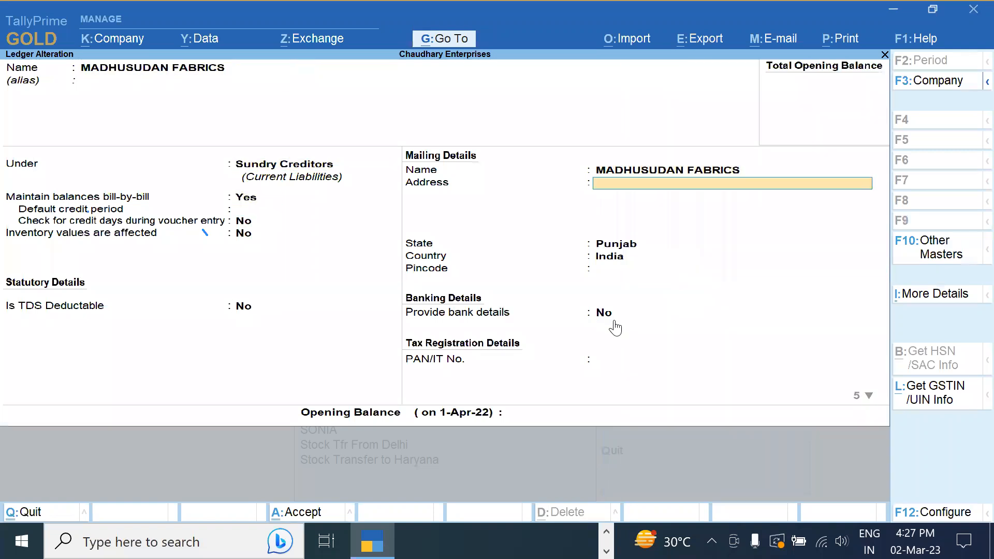
key(Return)
key(Return)
key(Return)
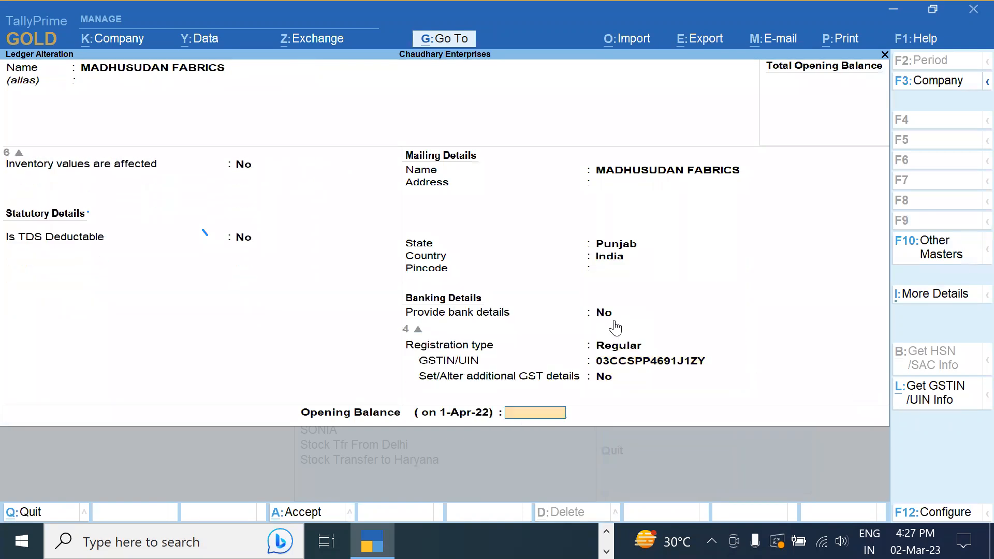
key(BackSpace)
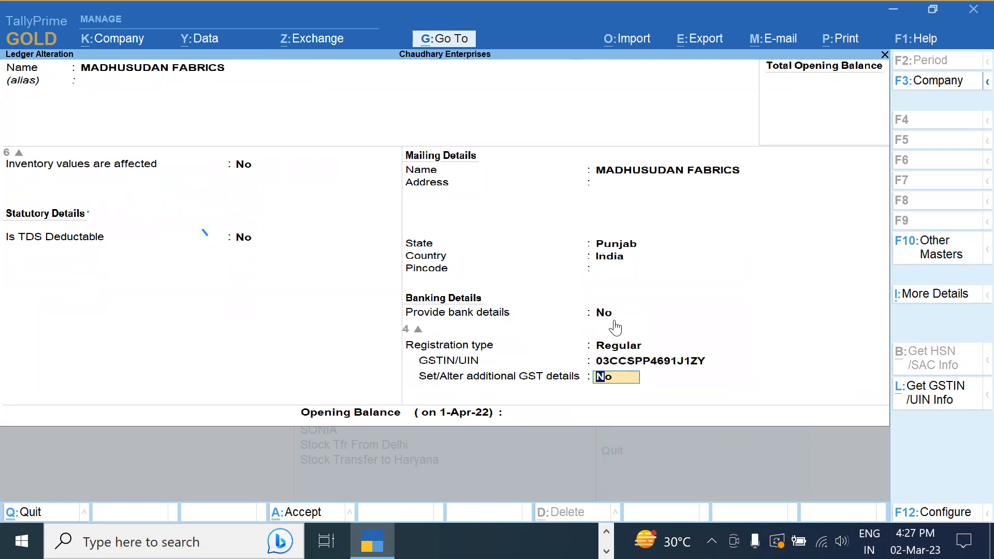
key(F12)
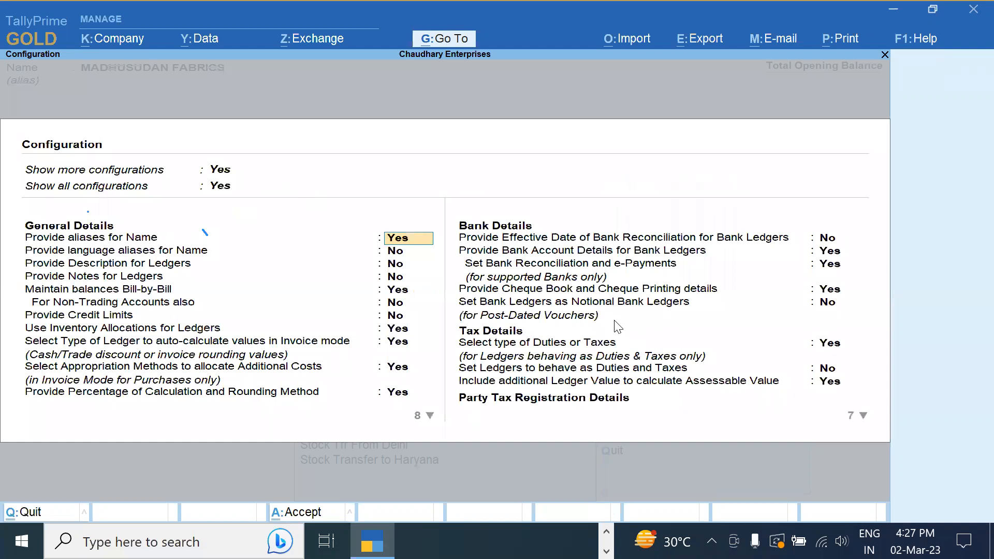
Set 'Ignore prefixes and suffixes in Doc No. for reconciliation' to Yes in the ledger configuration
key(Return)
key(Return)
key(Return)
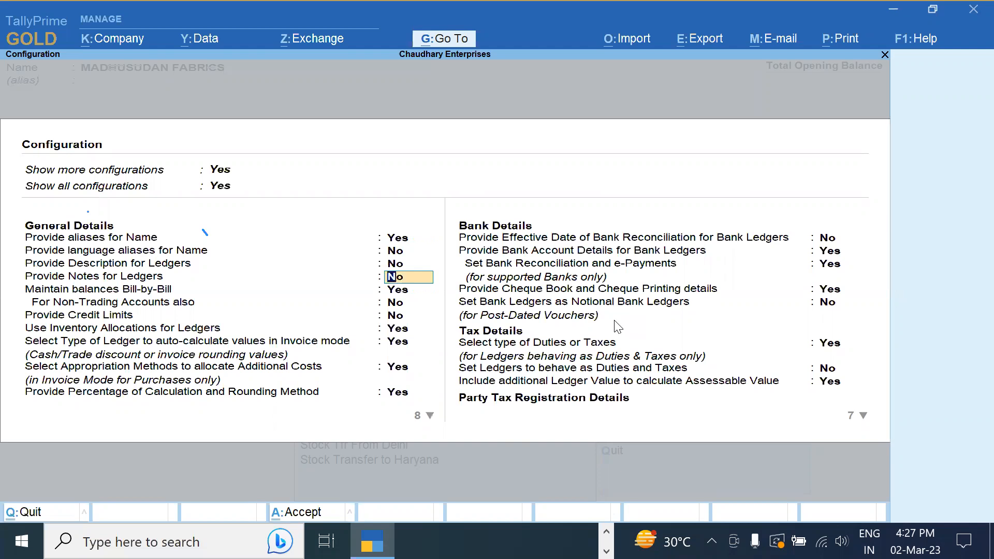
key(Return)
key(Return)
key(Return)
key(Return)
key(Return)
key(Return)
key(Return)
key(Return)
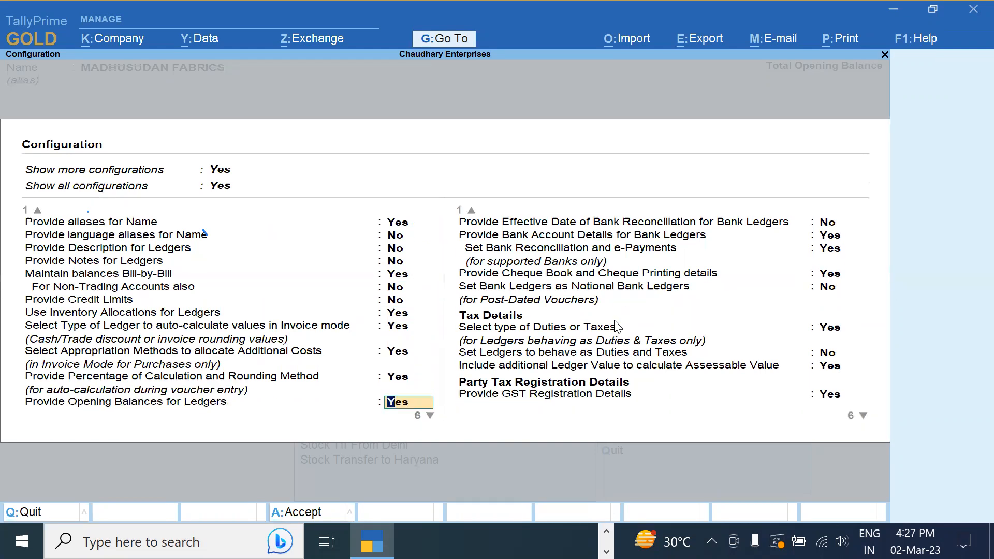
key(Return)
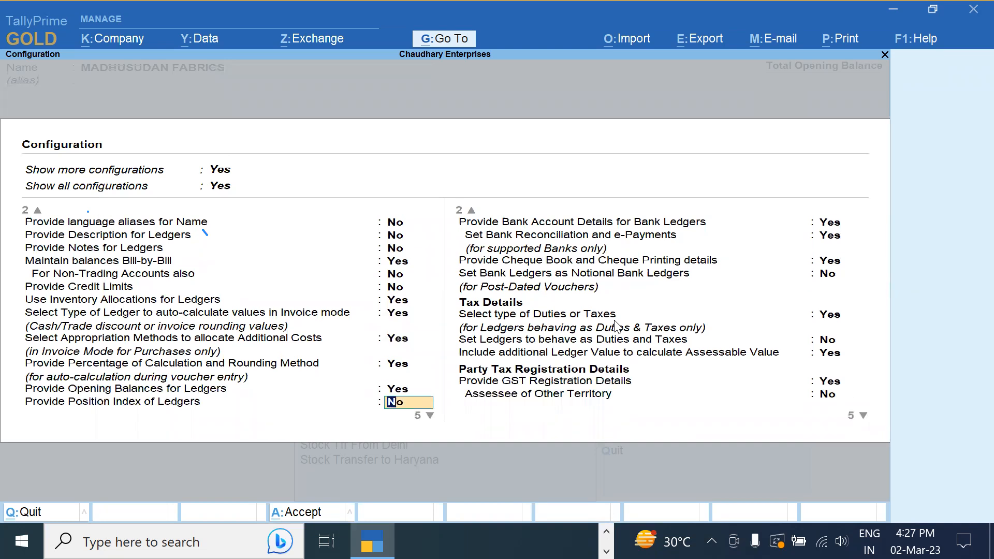
key(Return)
key(Return)
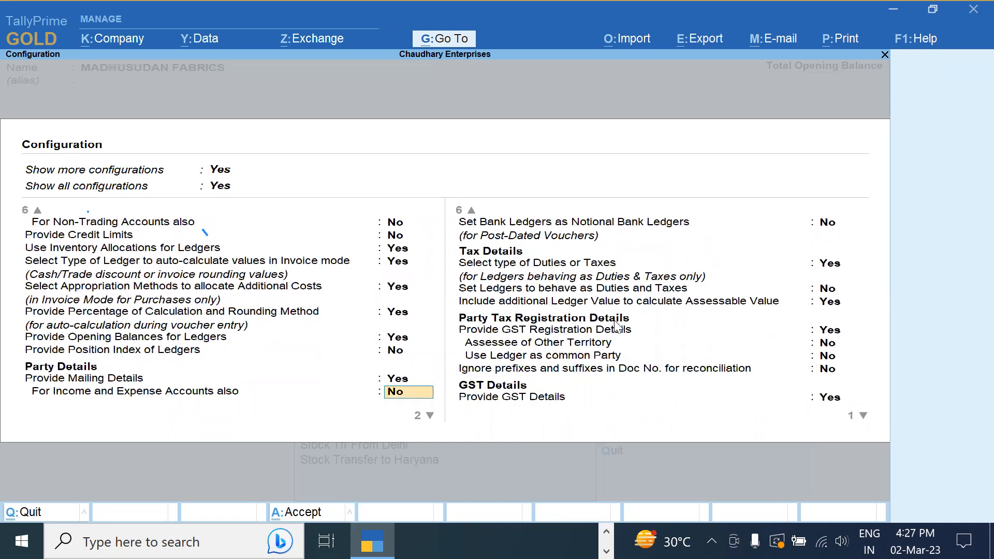
key(Return)
key(Return)
key(Return)
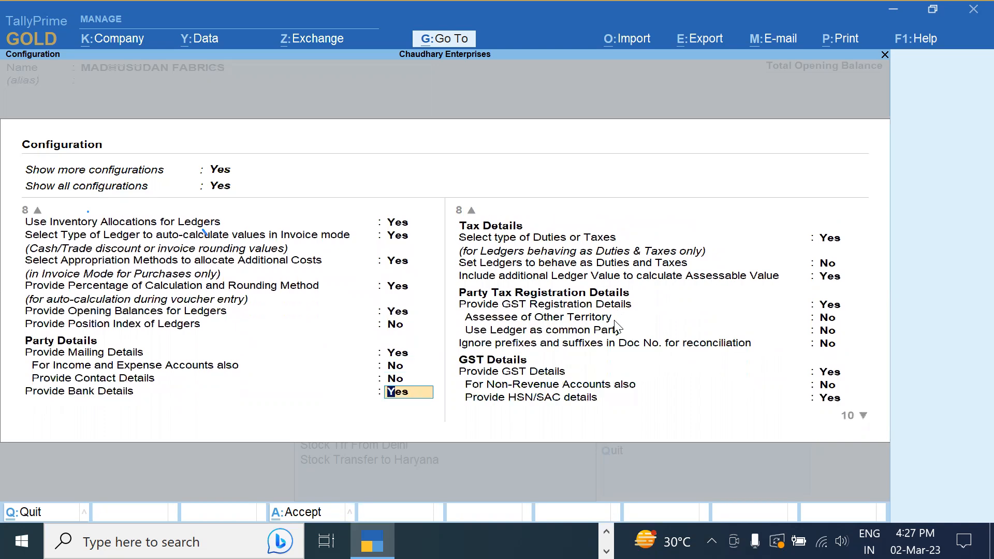
key(Return)
key(Return)
key(Return)
key(Return)
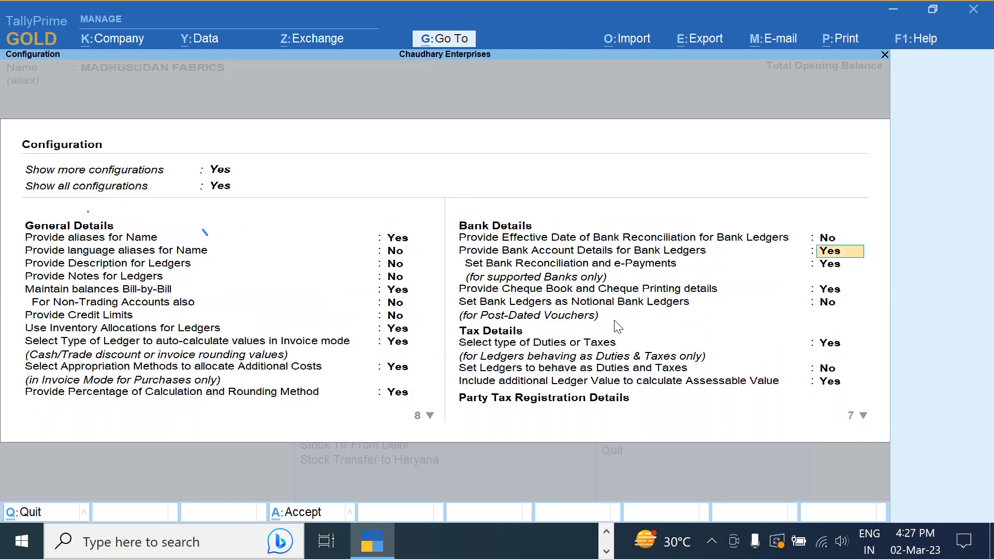
key(Return)
key(Return)
key(Return)
key(Return)
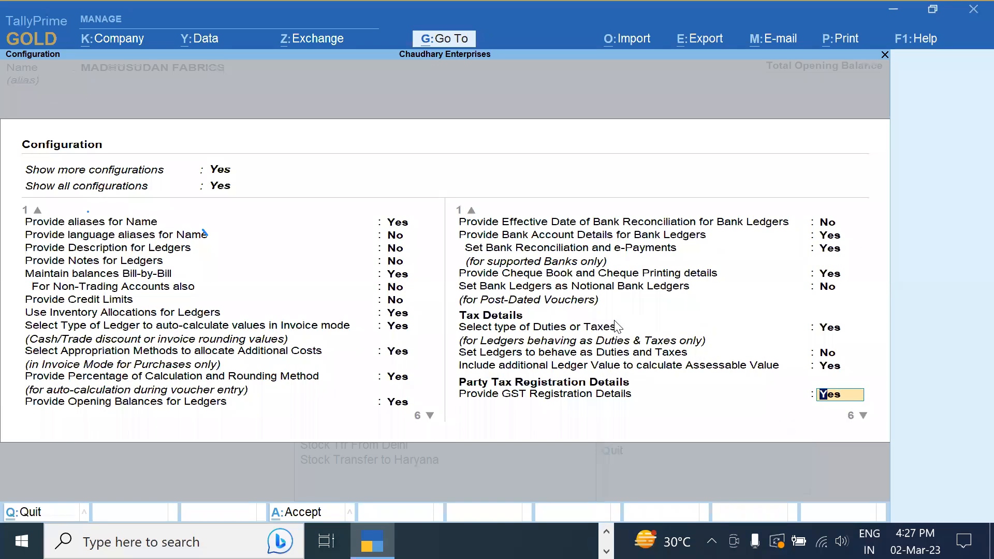
key(Return)
key(Return)
key(Return)
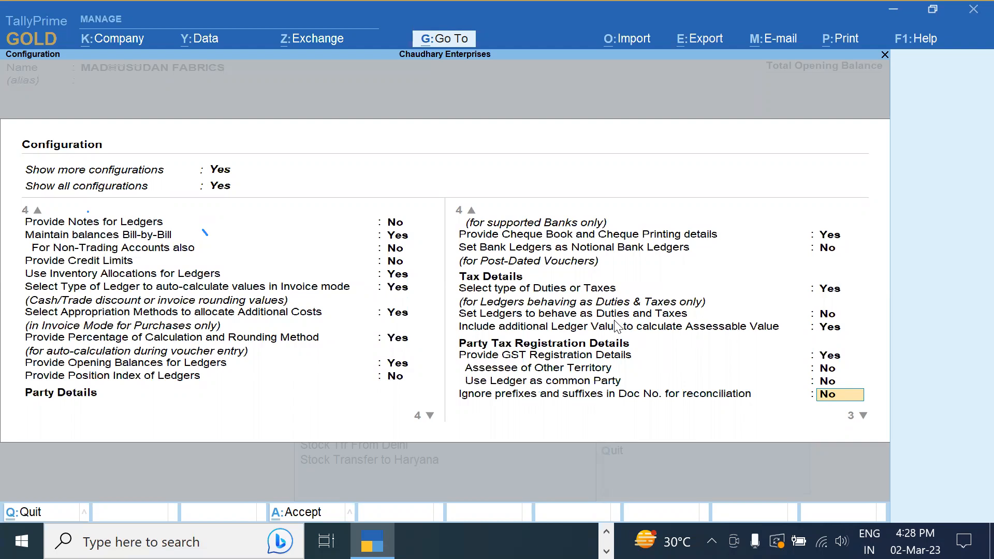
text(y)
key(Return)
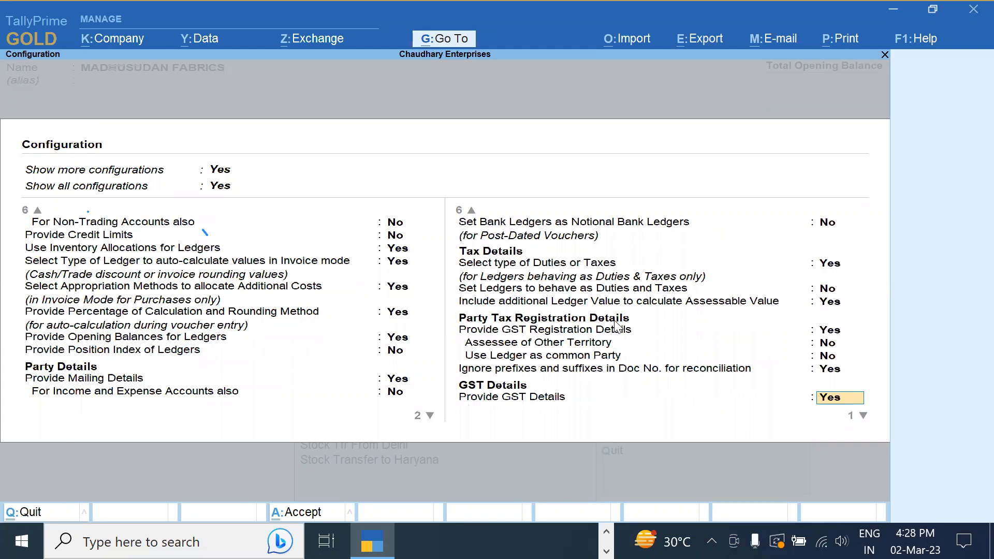
Have MADHUSUDAN FABRICS ignore prefix MF from 1-Dec-22, with no suffix, and save the ledger
key(Return)
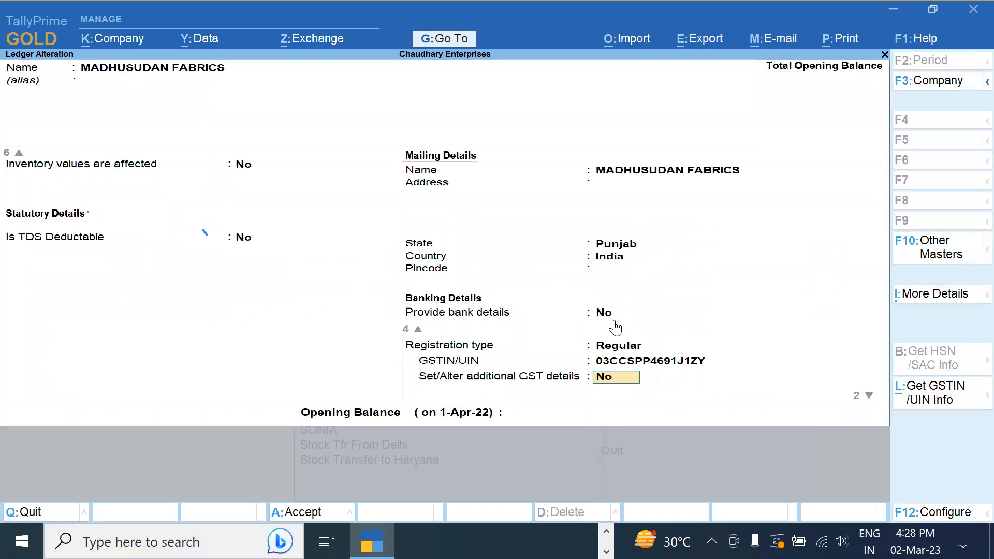
key(Return)
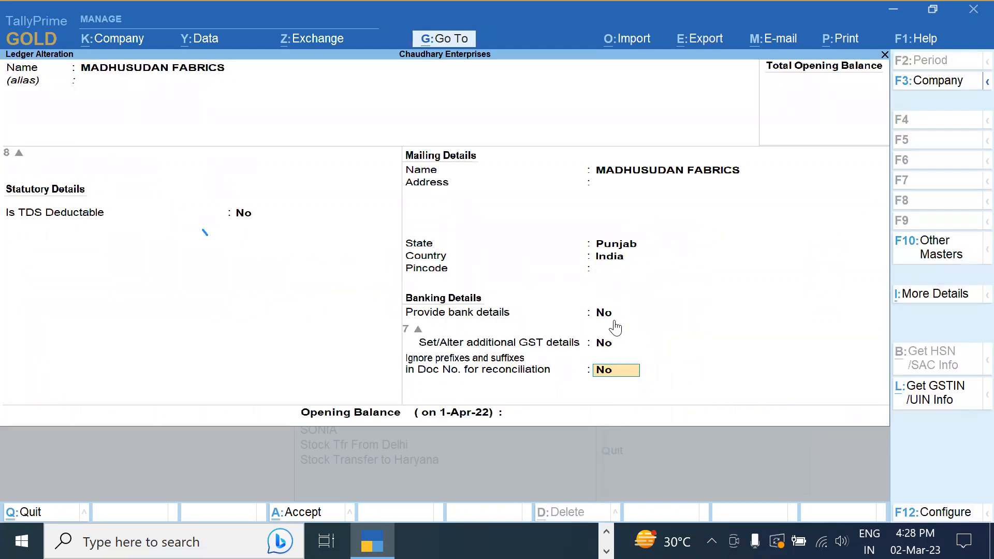
text(y)
key(Return)
text(1 12)
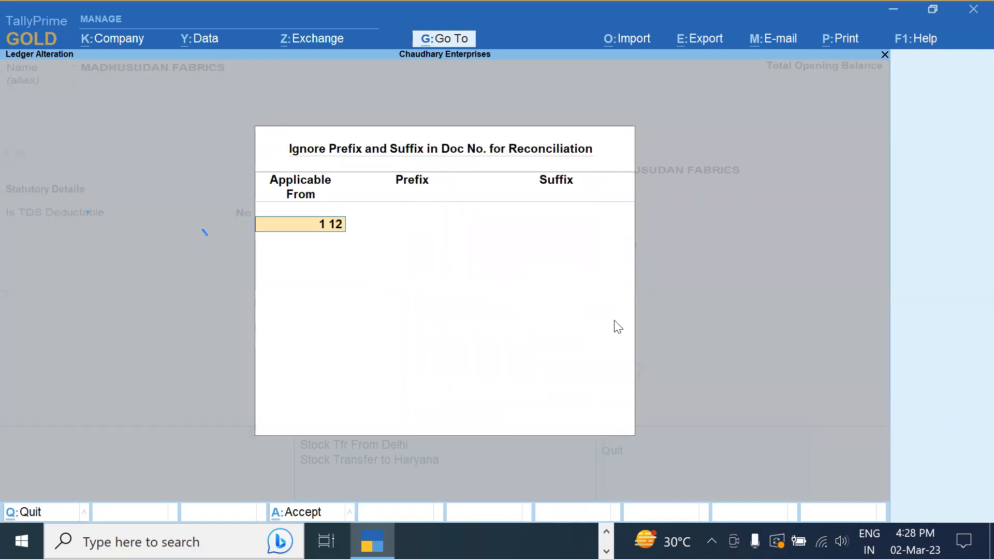
key(Return)
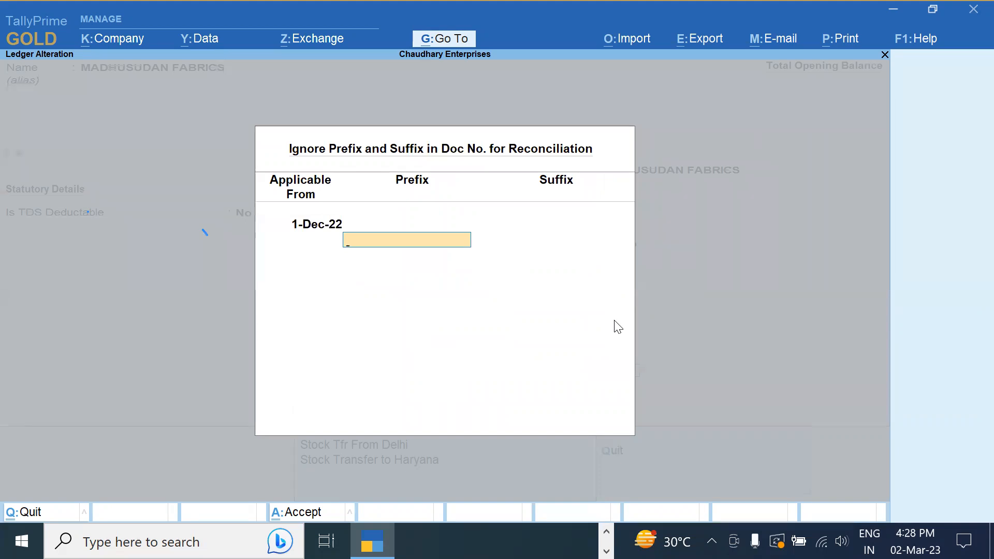
text(MF/)
key(Return)
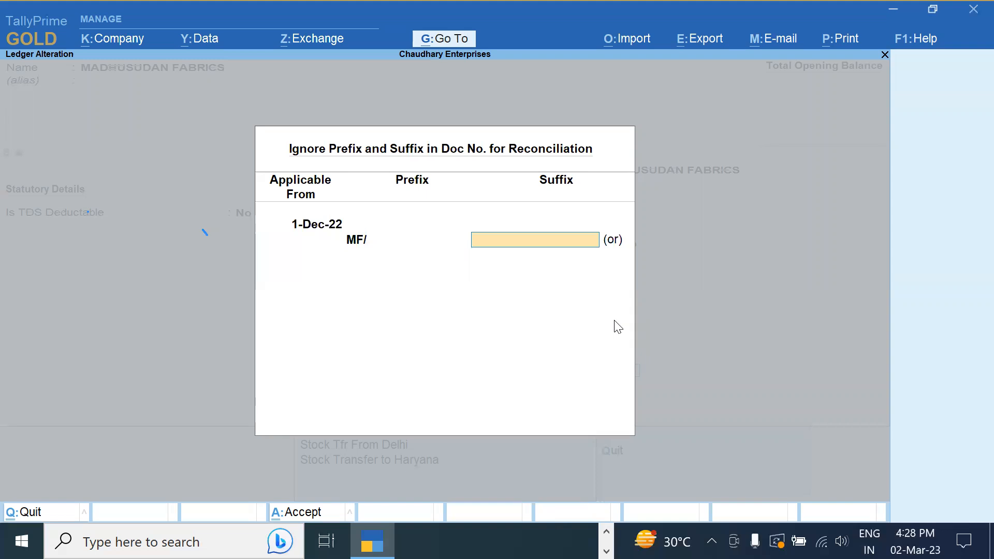
key(Return)
key(Return)
key(Return)
key(Return)
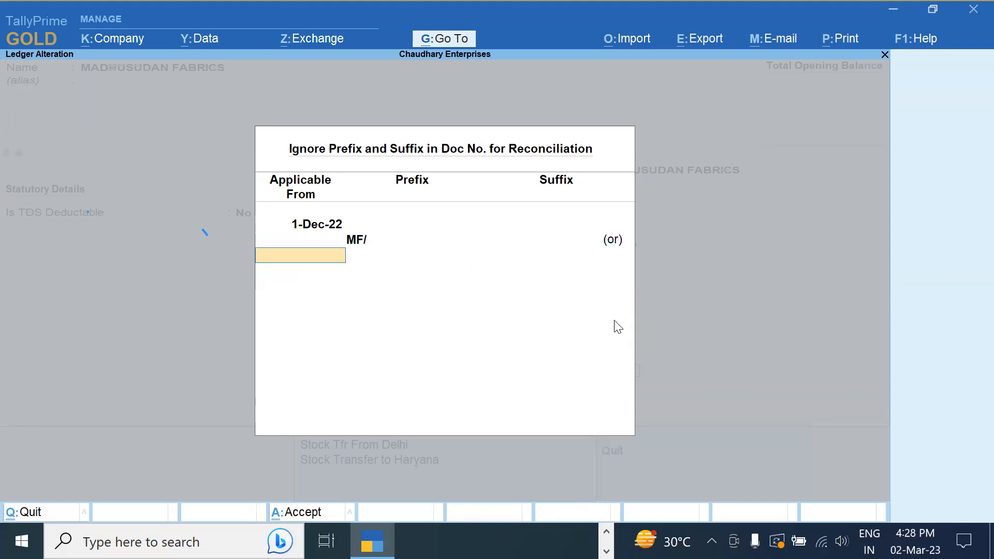
key(Return)
Confirm the ledger changes and reopen GSTR-2A Reconciliation via More Reports, Statutory Reports and GST Reports
key(y)
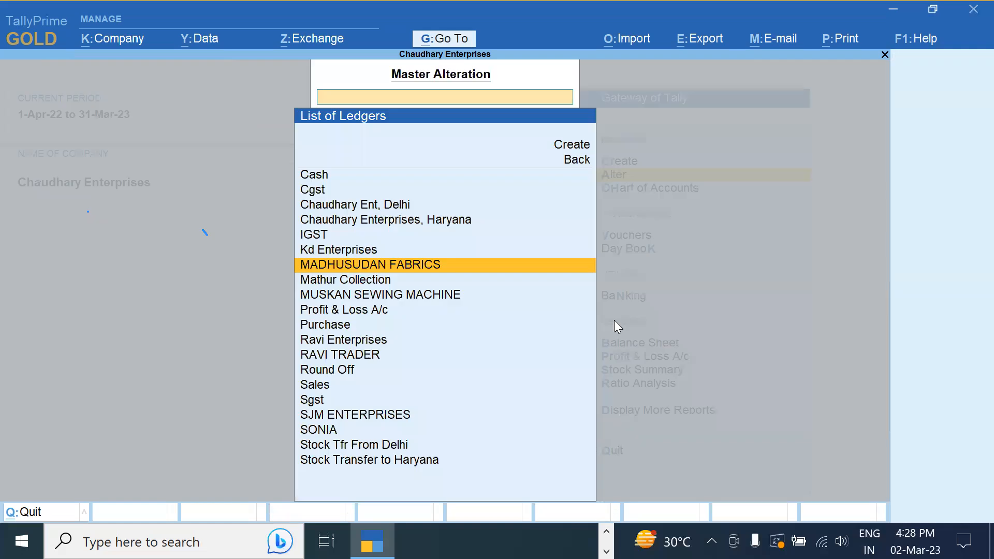
key(Escape)
key(Escape)
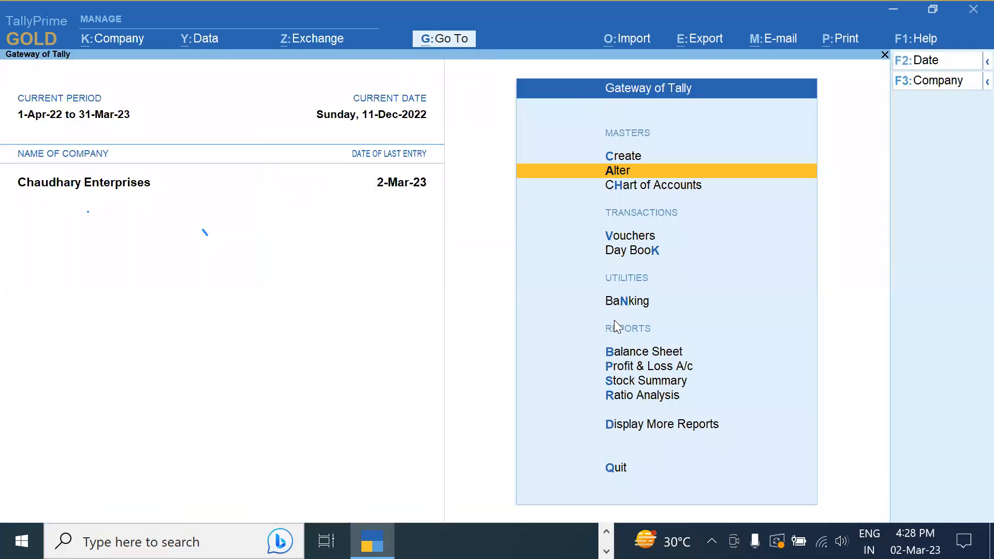
key(Down)
key(Down)
key(Down)
key(Down)
key(Down)
key(Down)
key(Down)
key(Down)
key(Down)
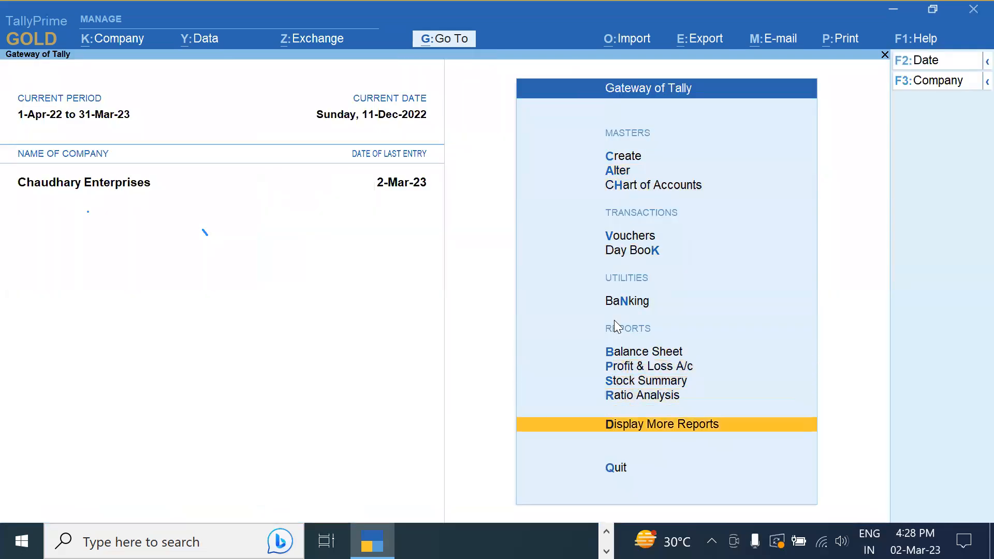
key(Return)
key(Down)
key(Down)
key(Down)
key(Down)
key(Down)
key(Down)
key(Down)
key(Down)
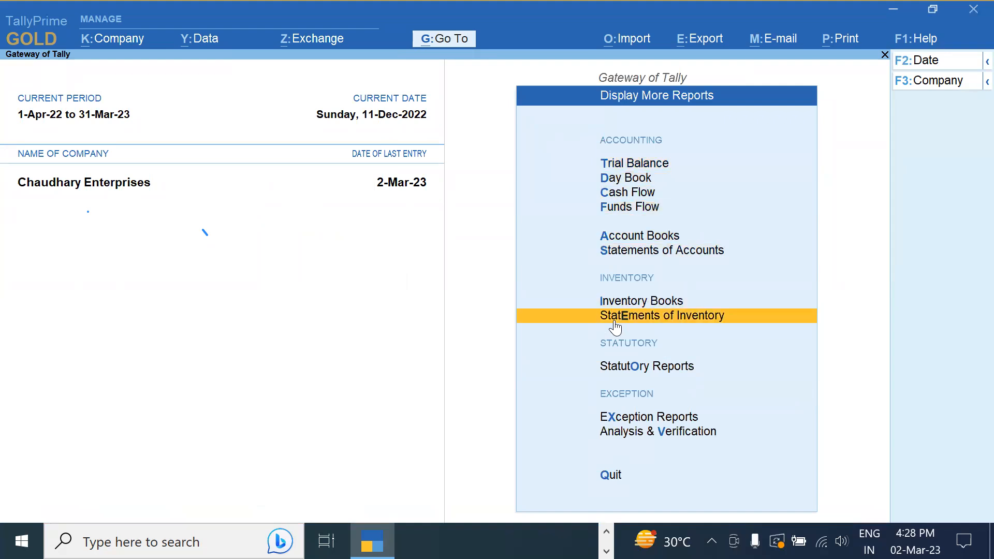
key(Return)
key(Down)
key(Up)
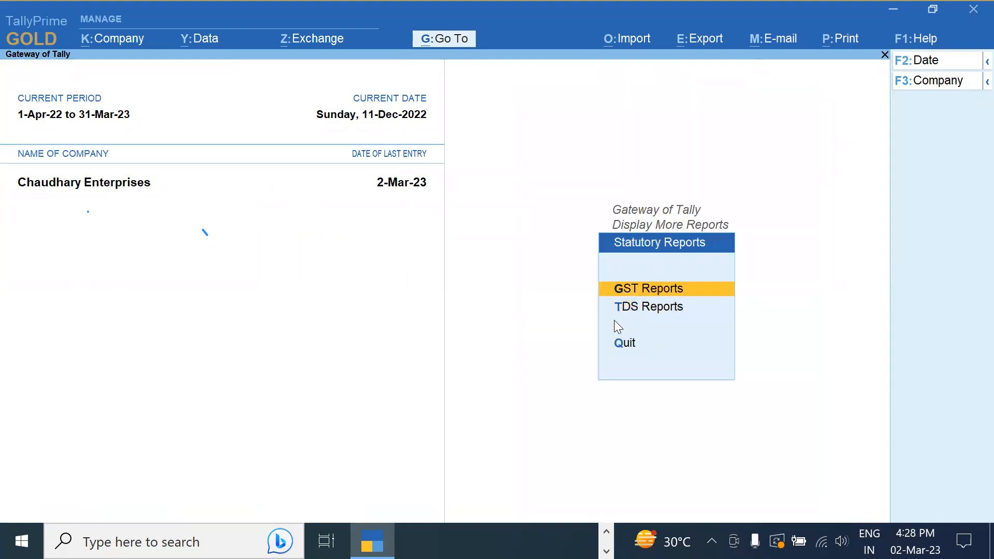
key(Return)
key(Down)
key(Down)
key(Down)
key(Down)
key(Down)
key(Down)
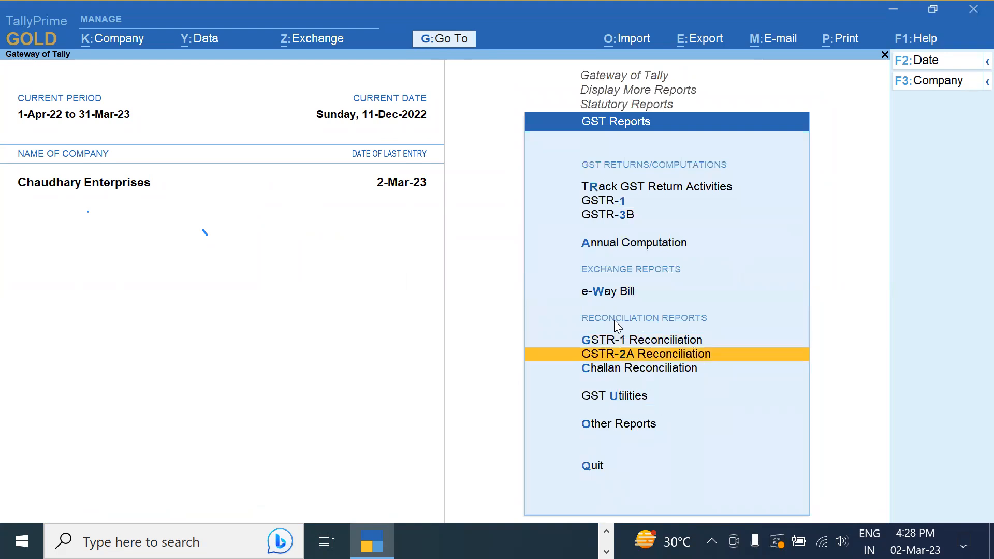
key(Return)
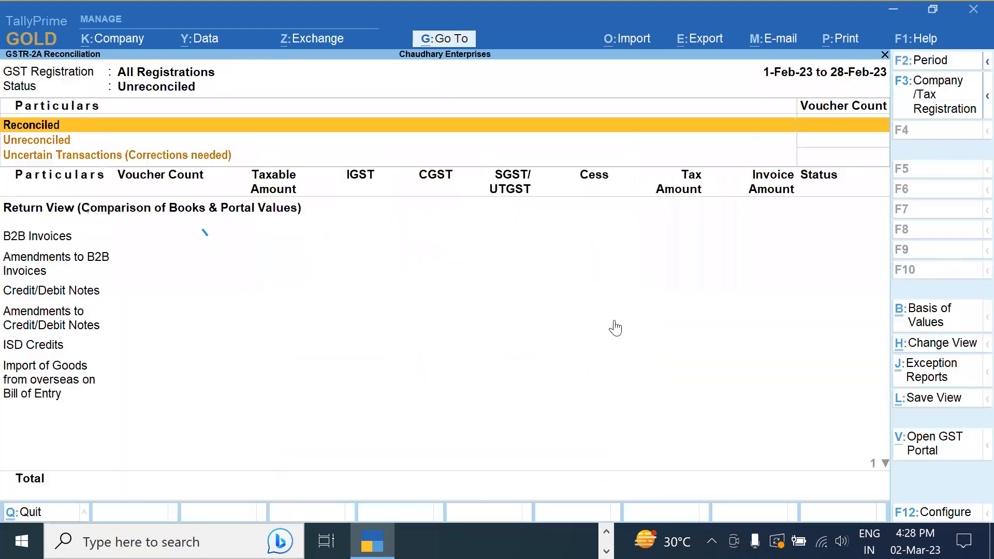
key(F2)
Set the period to 1-12-2022 through 31-12-2022 and review the three reconciled vouchers
text(1.12)
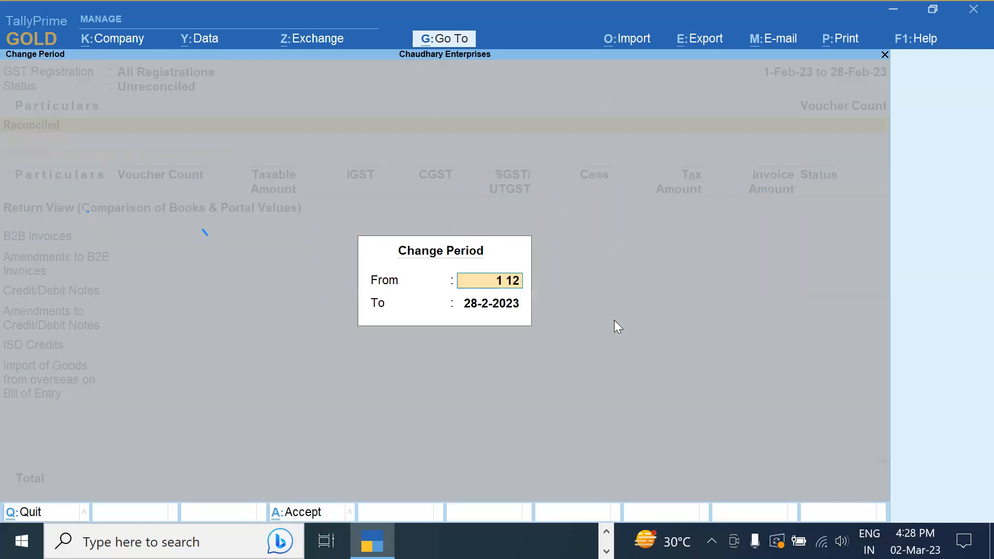
key(Return)
text(31.12)
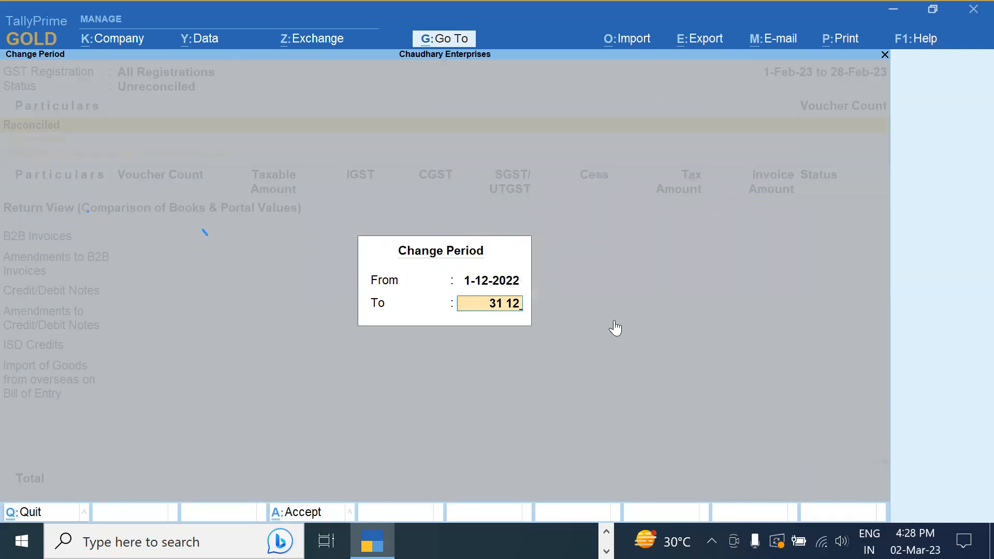
key(Return)
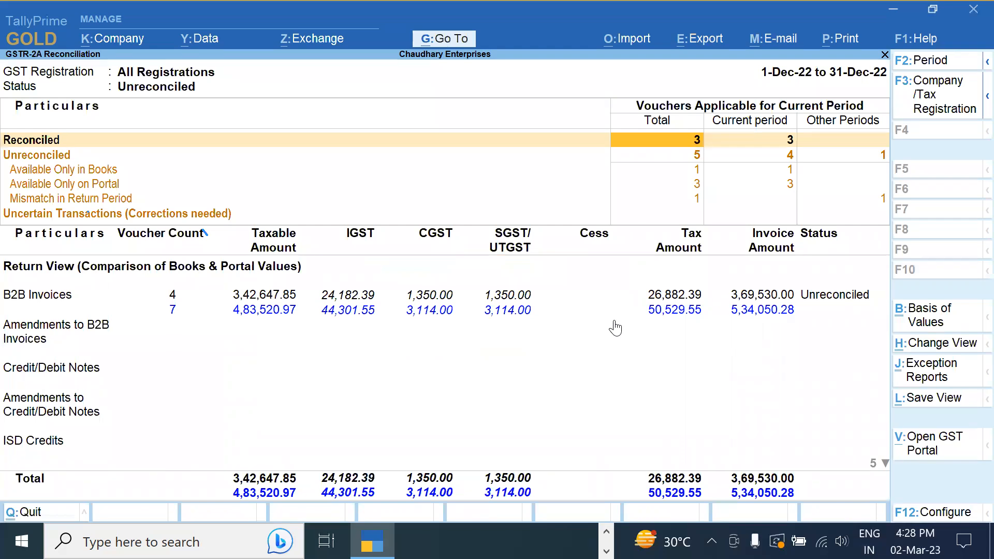
key(Return)
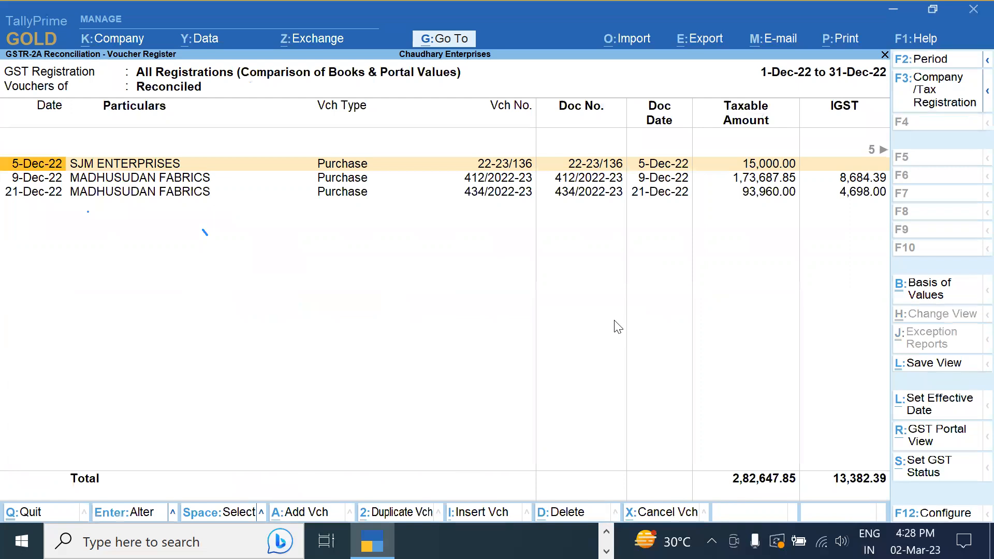
key(Escape)
key(Escape)
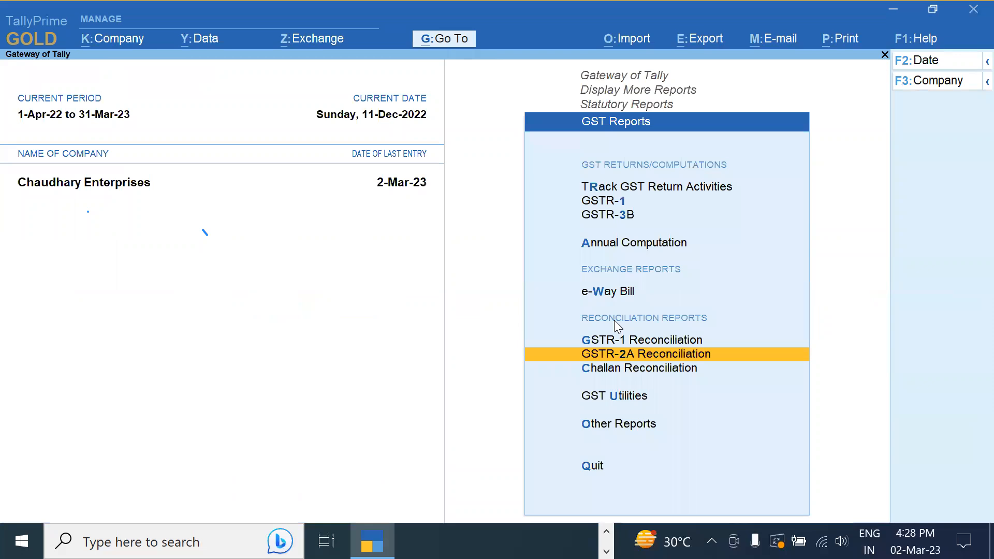
Begin importing GSTR-2A returns for the Delhi Registration from the Downloads folder
key(Return)
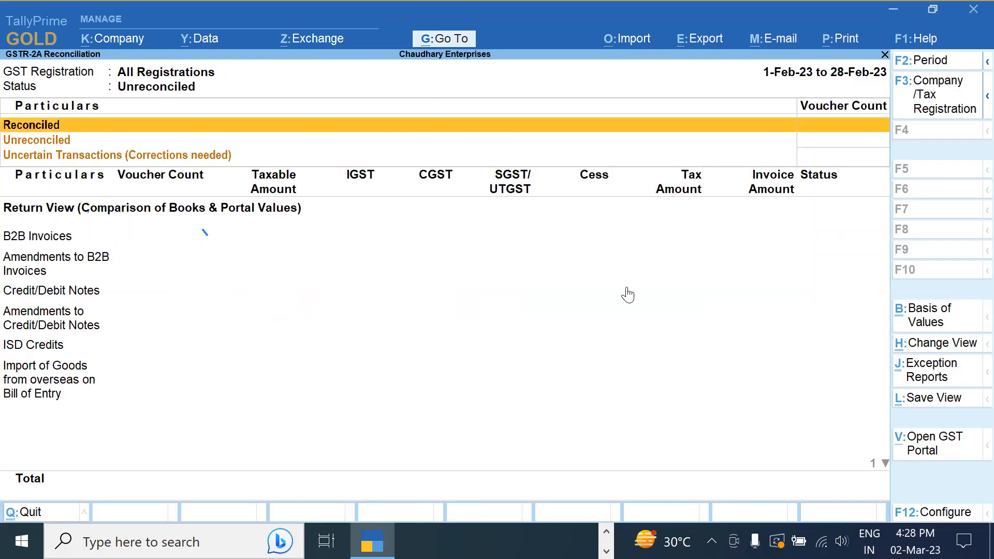
click(648, 43)
click(651, 196)
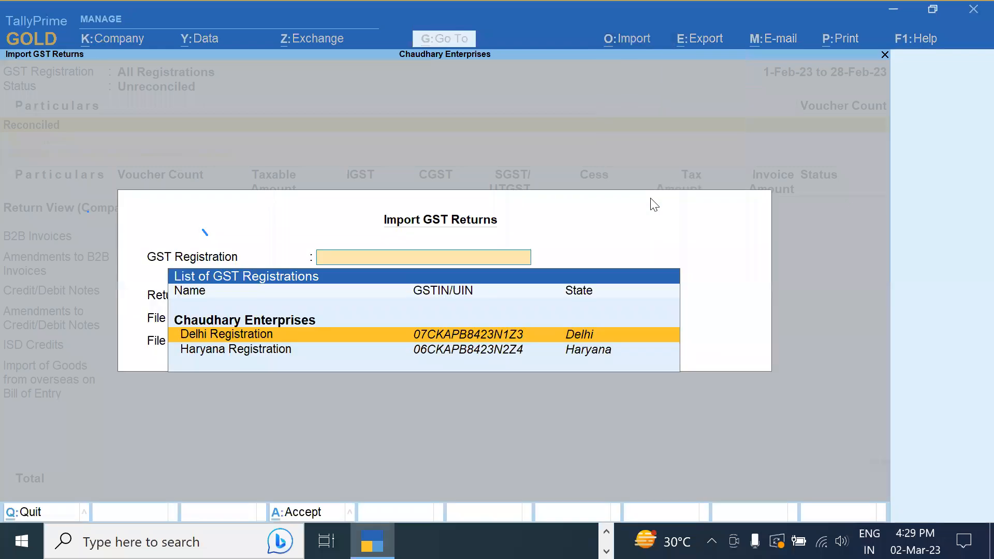
key(Return)
key(Return)
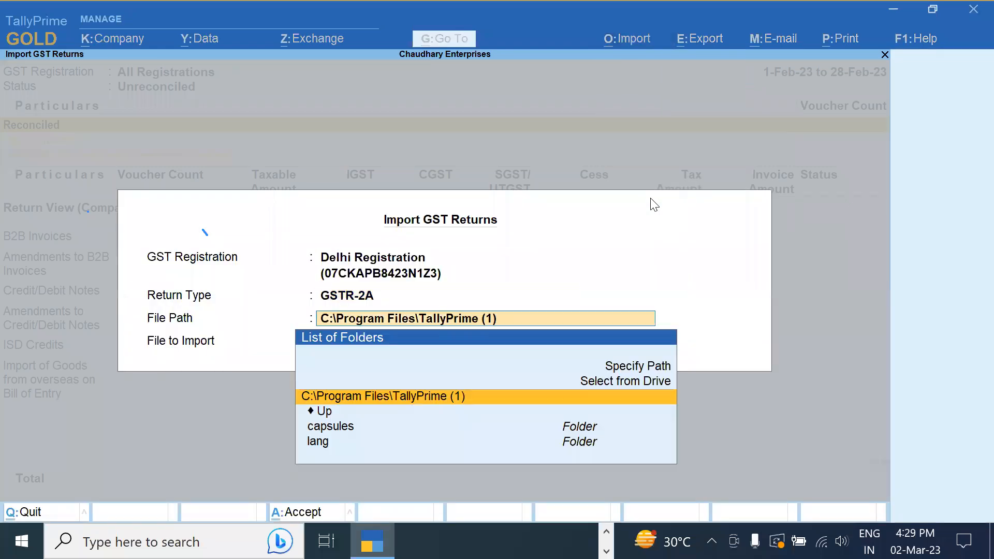
key(Up)
key(Return)
key(Down)
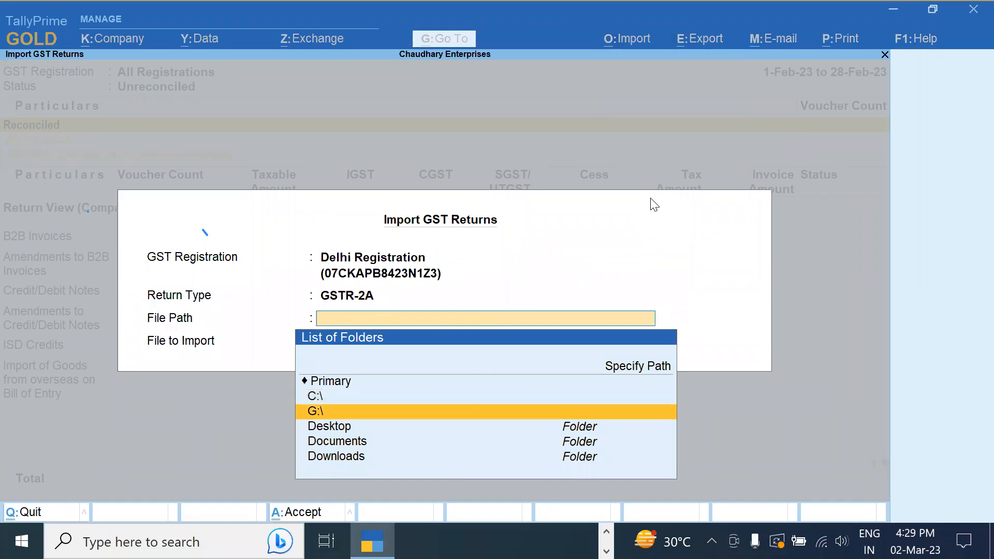
key(Down)
key(Down)
key(Down)
Cancel the GST return import and bring up the company features settings
key(Return)
key(Return)
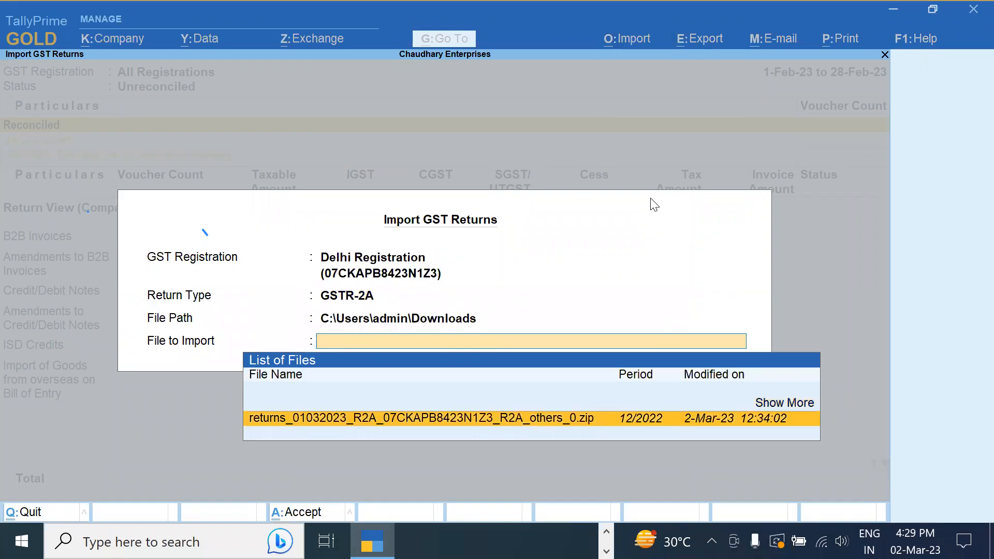
key(Escape)
key(Return)
key(F11)
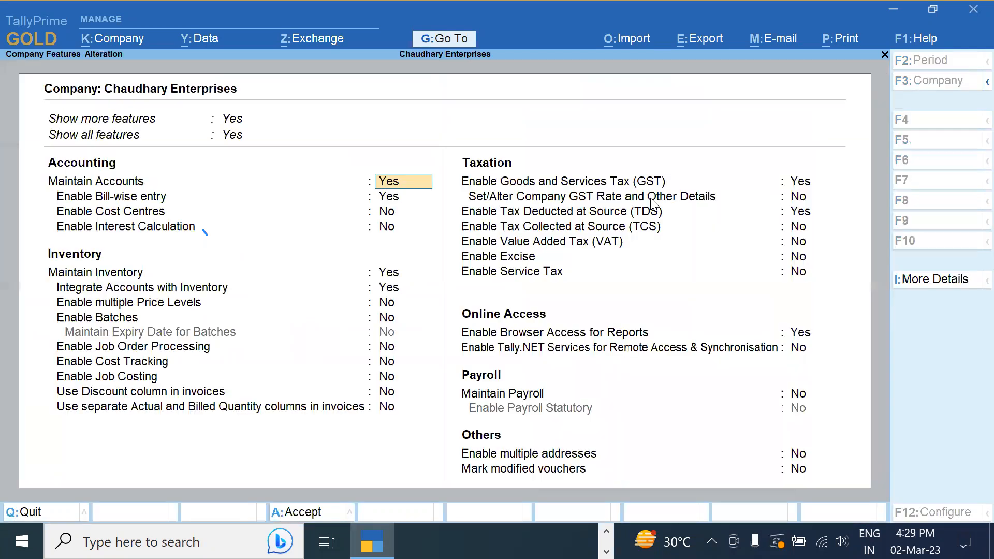
In the Delhi Registration's GST details, enable the 'Ignore special characters' option, leaving LUT/Bond details off
double_click(799, 181)
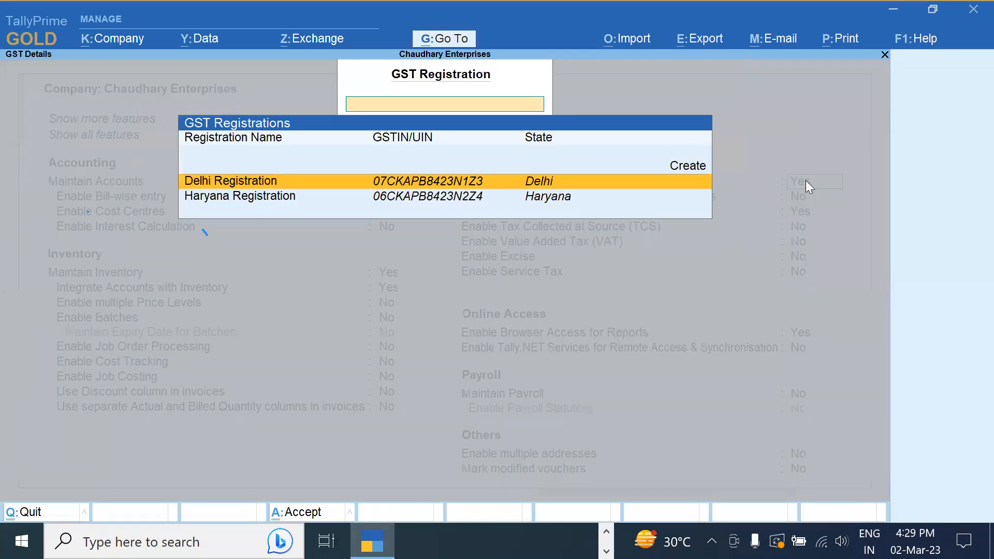
key(Return)
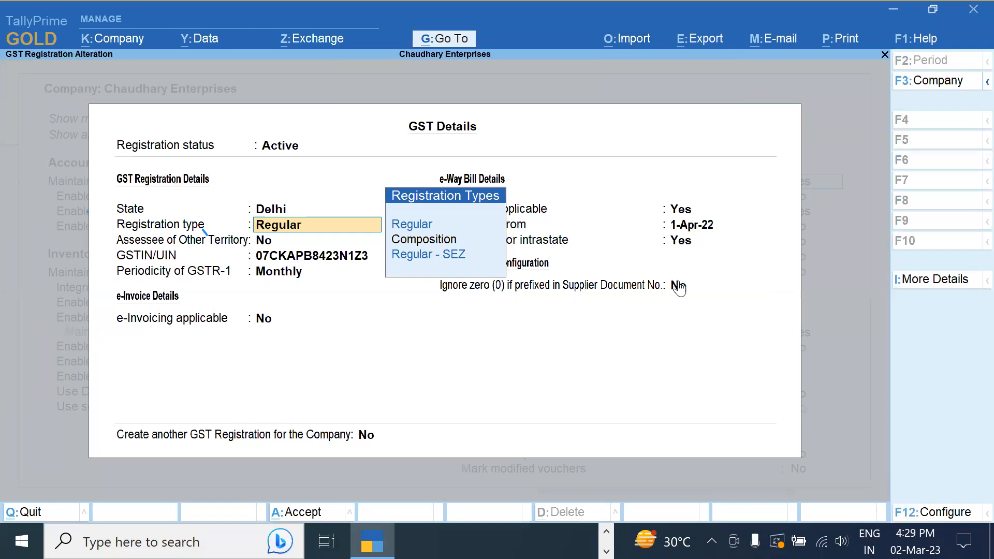
click(680, 287)
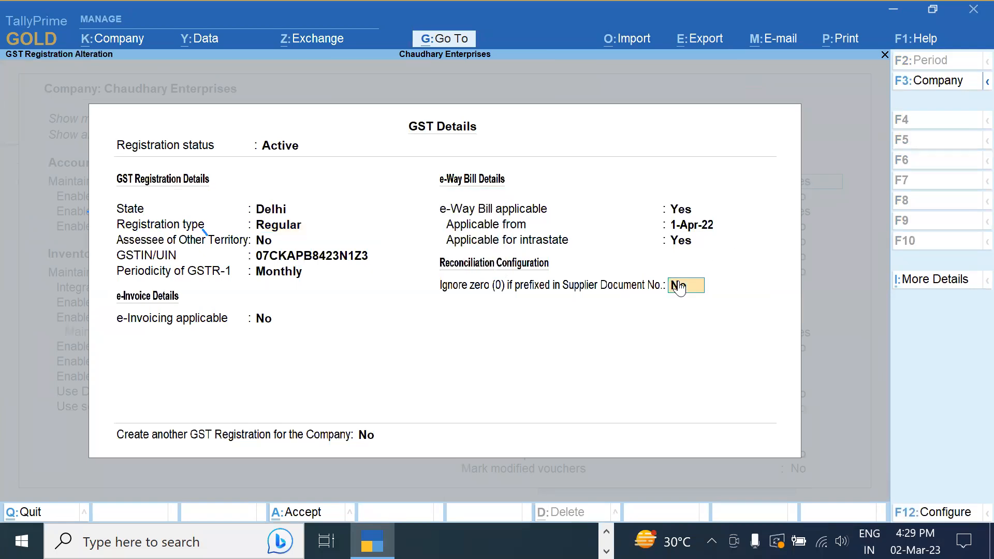
click(679, 287)
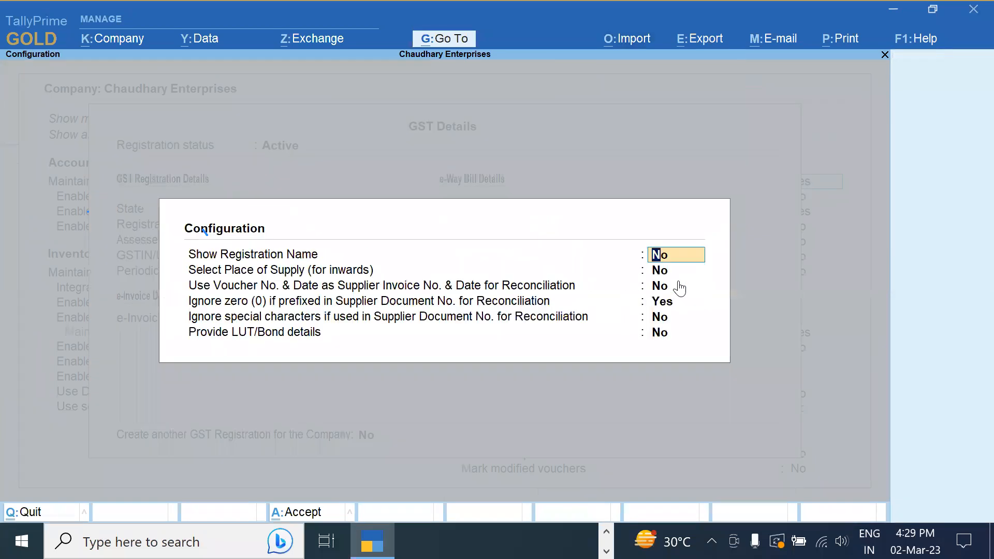
click(664, 288)
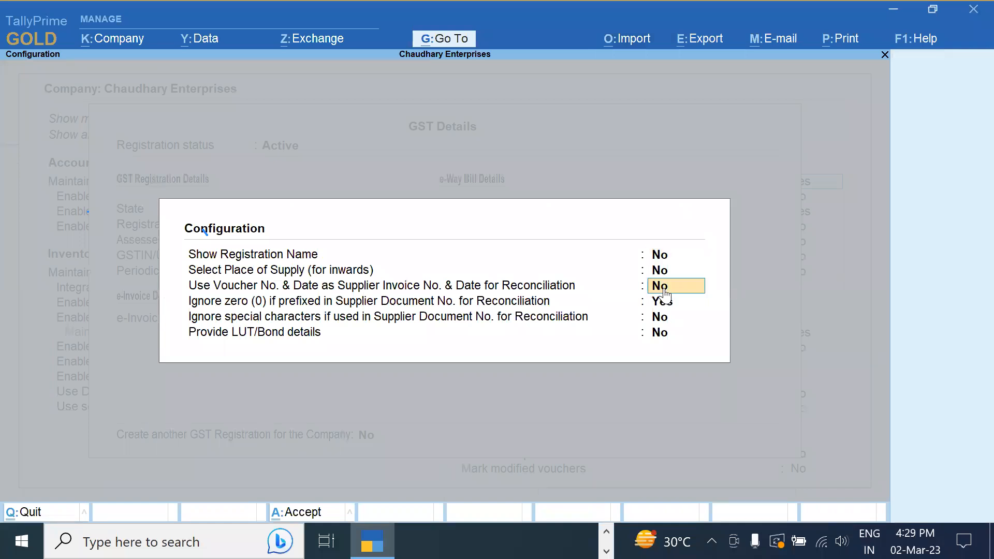
key(Return)
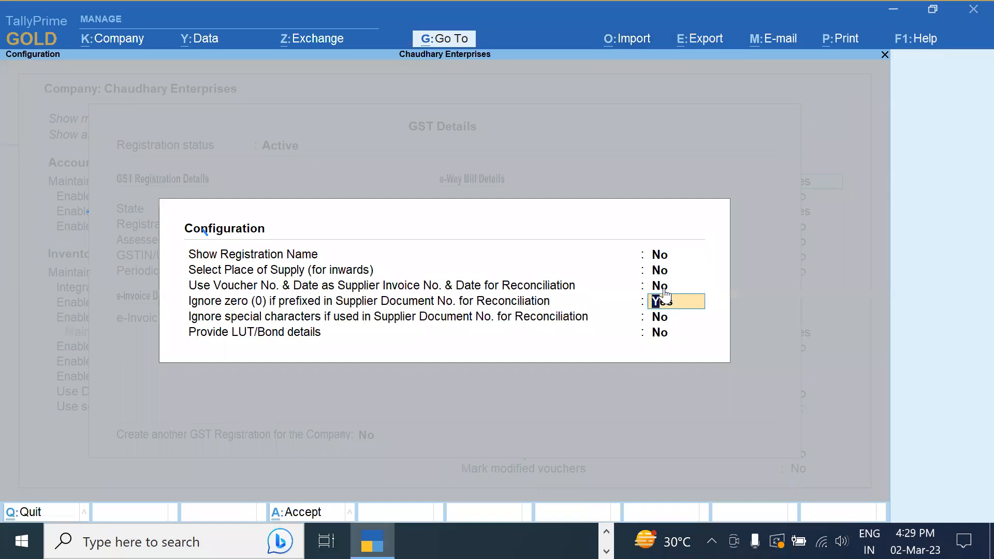
key(Return)
text(y)
key(Return)
text(n)
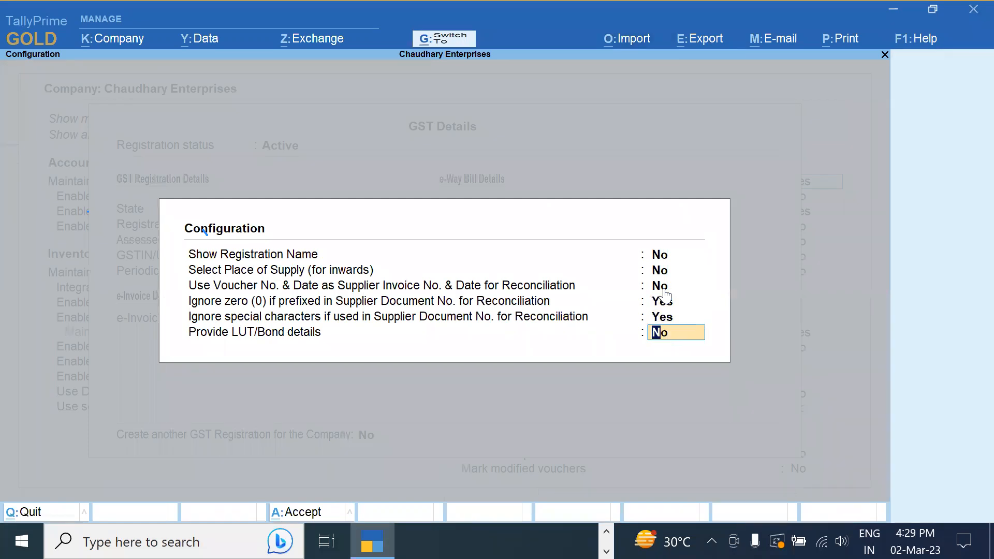
key(Return)
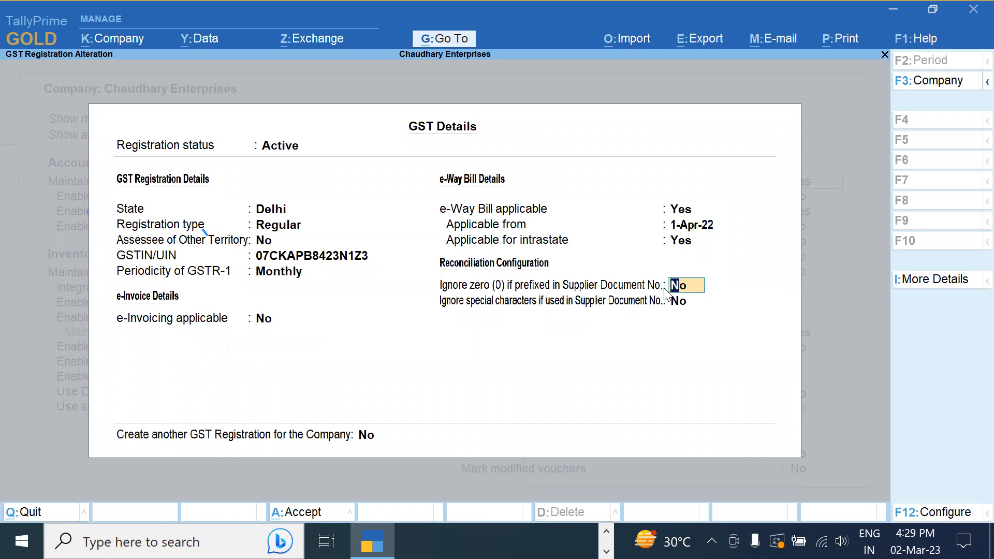
key(Return)
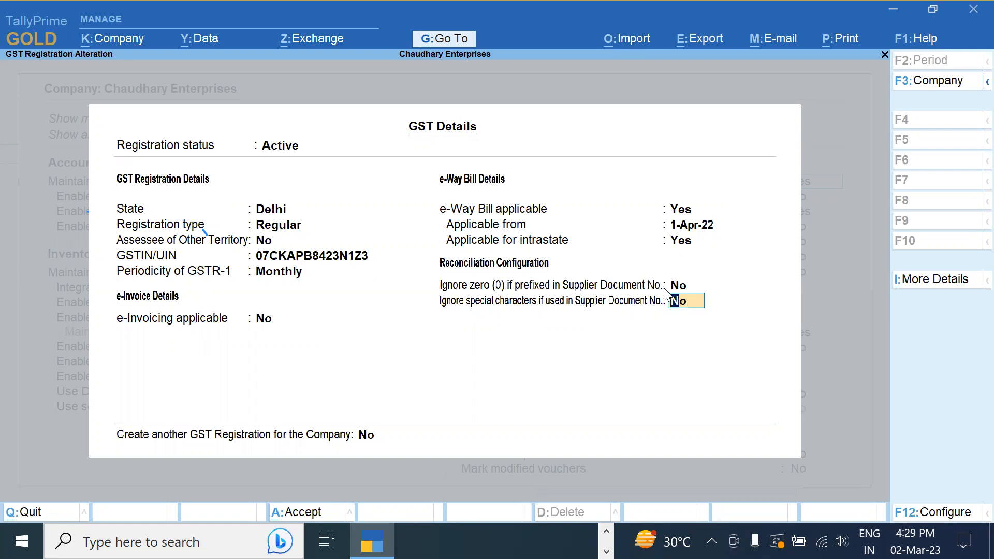
Launch Notepad from the Windows Run box
key(super+r)
text(NOTP)
key(BackSpace)
text(EPAD)
key(Return)
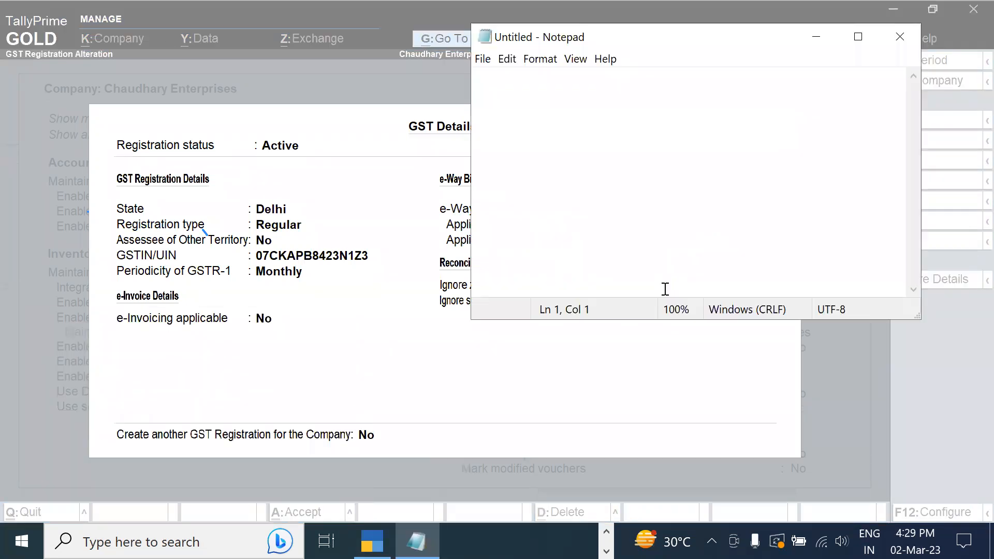
Note sample numbers MF-001 and MF001 on separate lines in Notepad, then return to TallyPrime
key(Return)
text(MF)
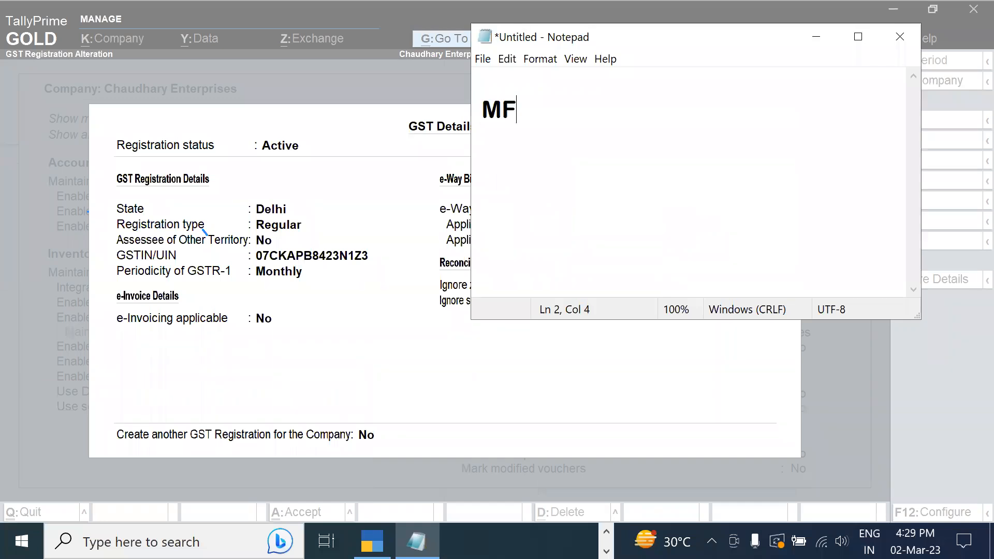
text(-001)
key(Return)
text(MF001)
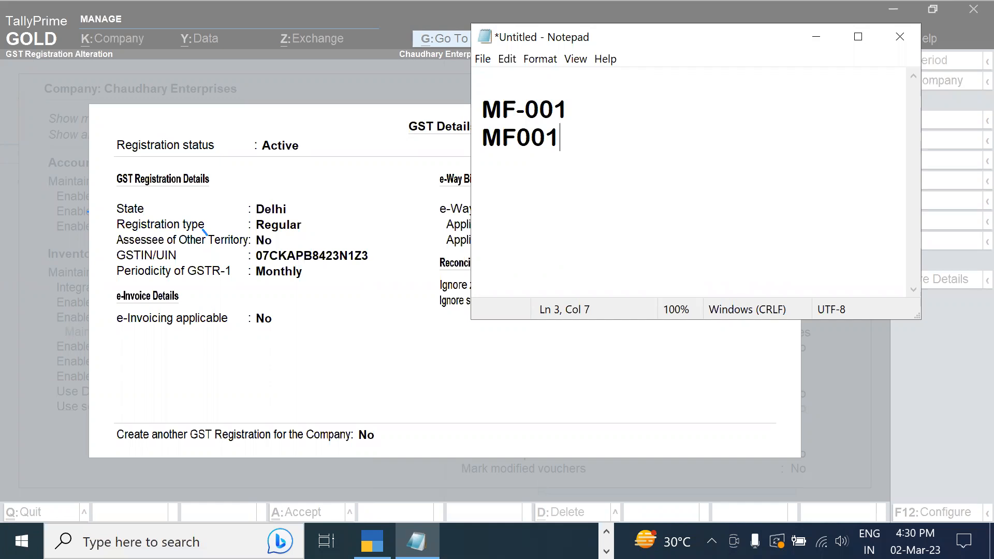
click(432, 309)
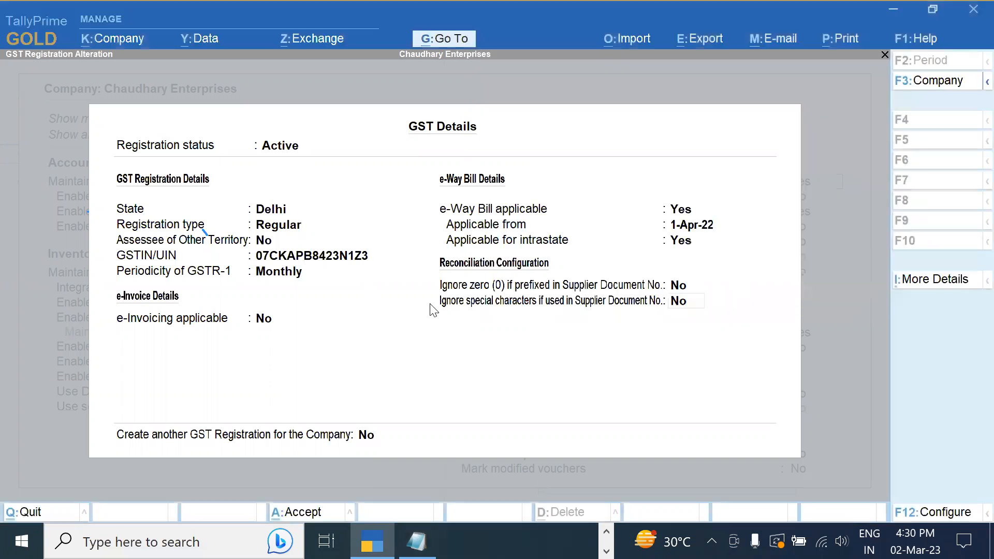
Set 'Ignore special characters' to Yes with a new effective date of 1-Dec
click(682, 301)
text(y)
key(Return)
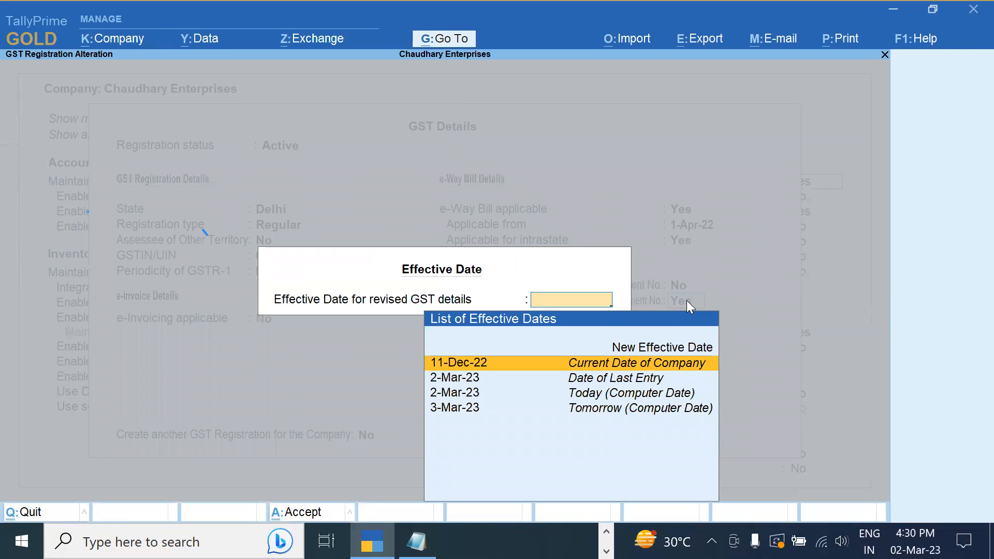
key(Up)
key(Return)
text(1 12)
key(Return)
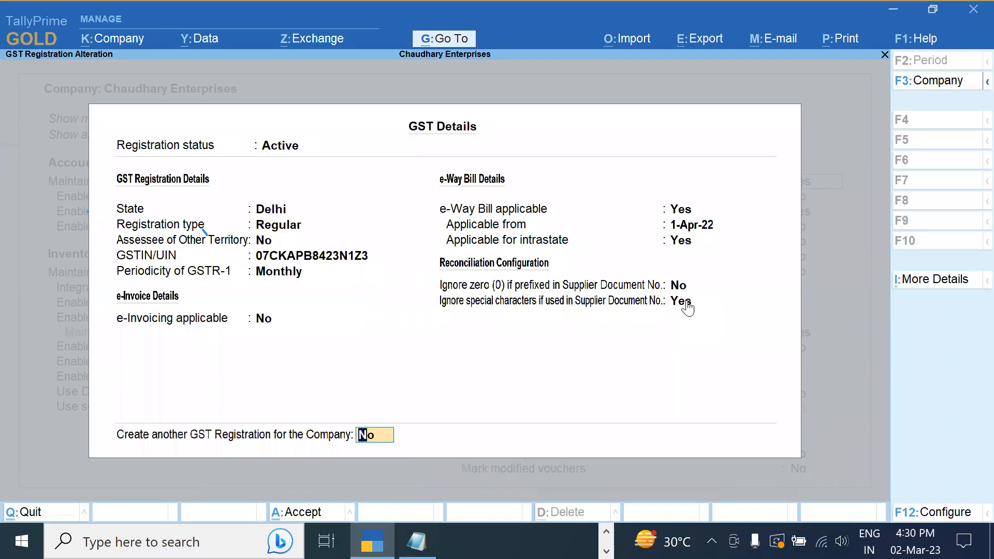
Recheck the setting and accept the Delhi registration master with Ctrl+A
click(687, 303)
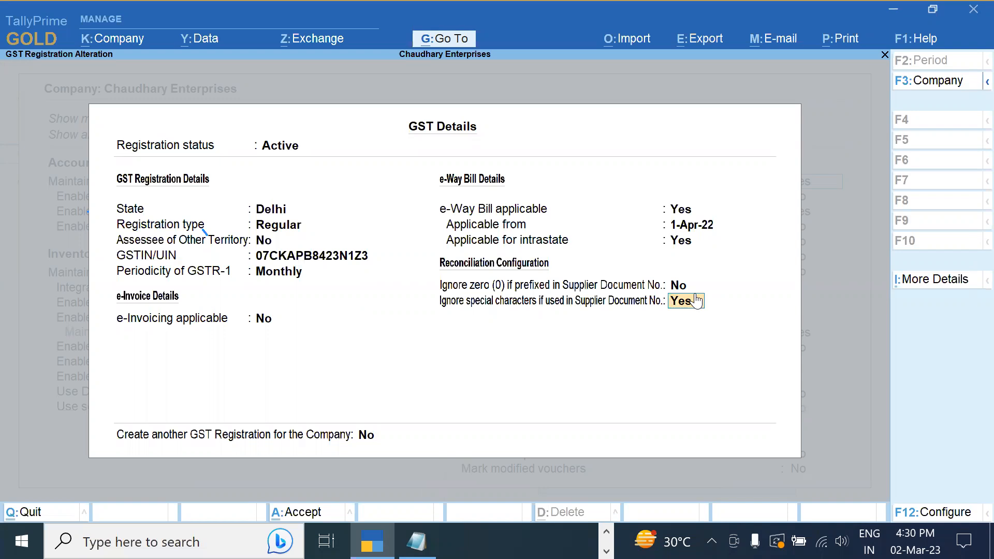
key(alt)
key(ctrl+a)
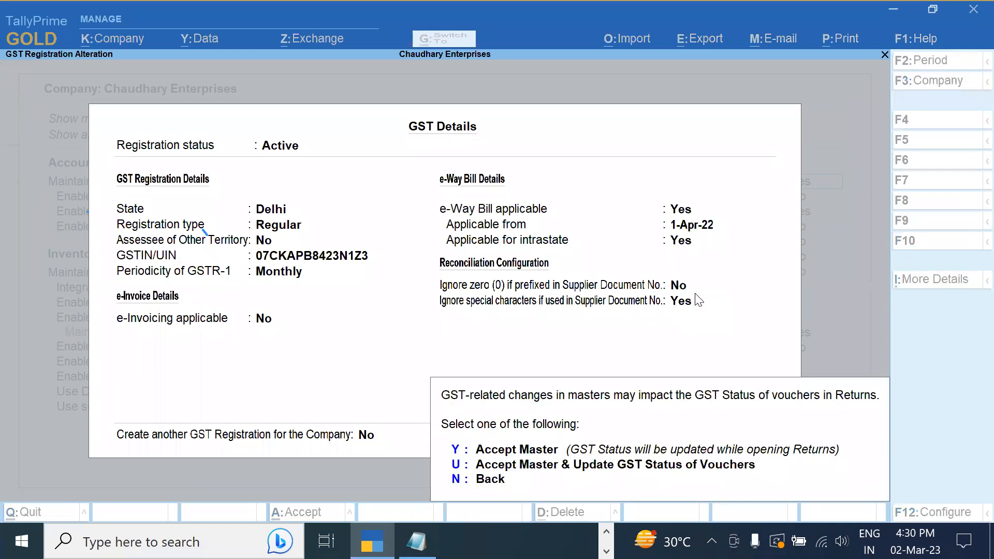
key(y)
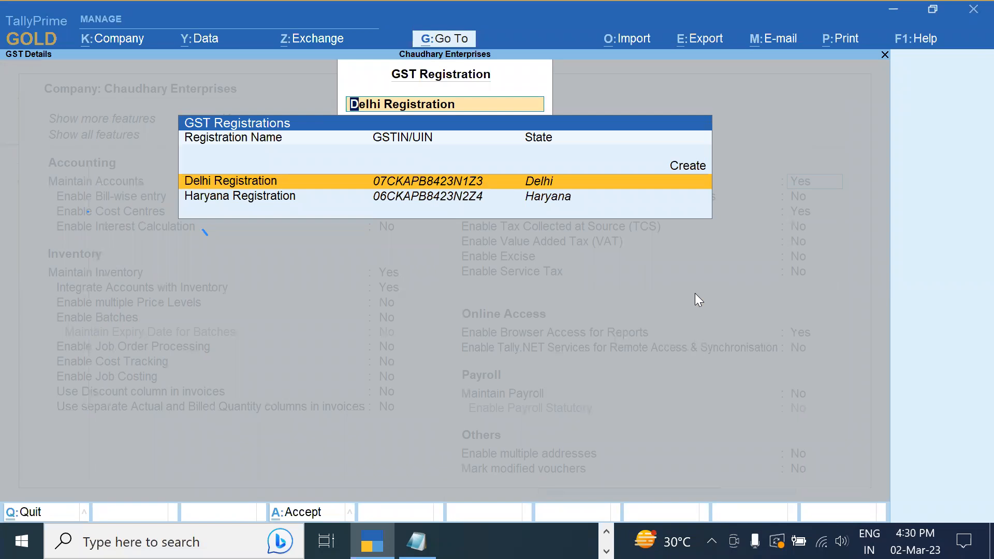
Clear the chosen GST registration and leave company features for the GST Reports menu
key(BackSpace)
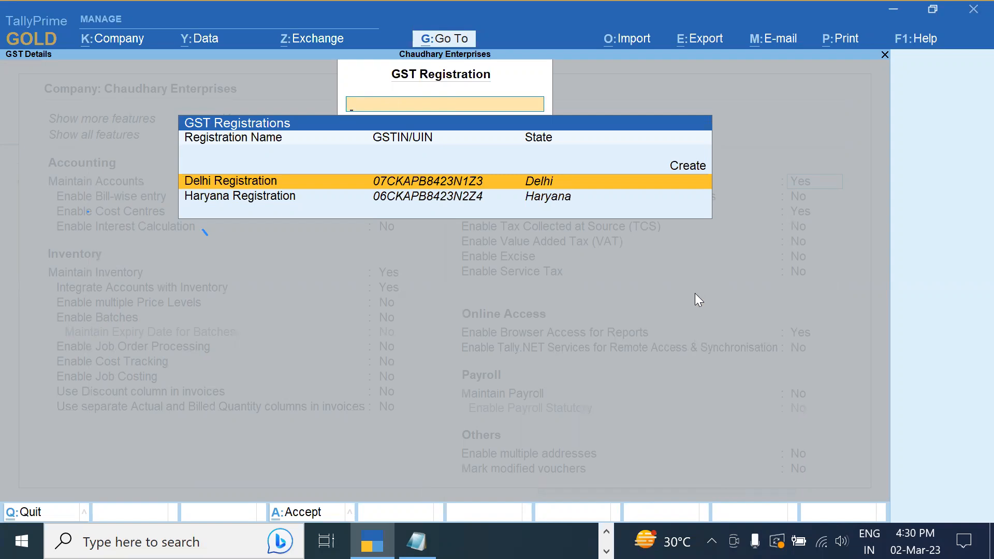
key(Escape)
key(ctrl+a)
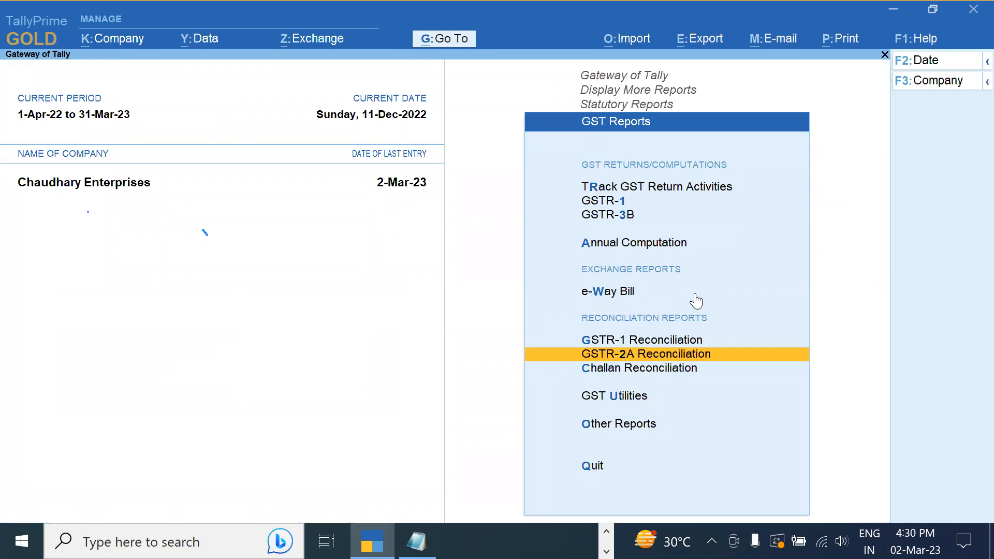
key(Up)
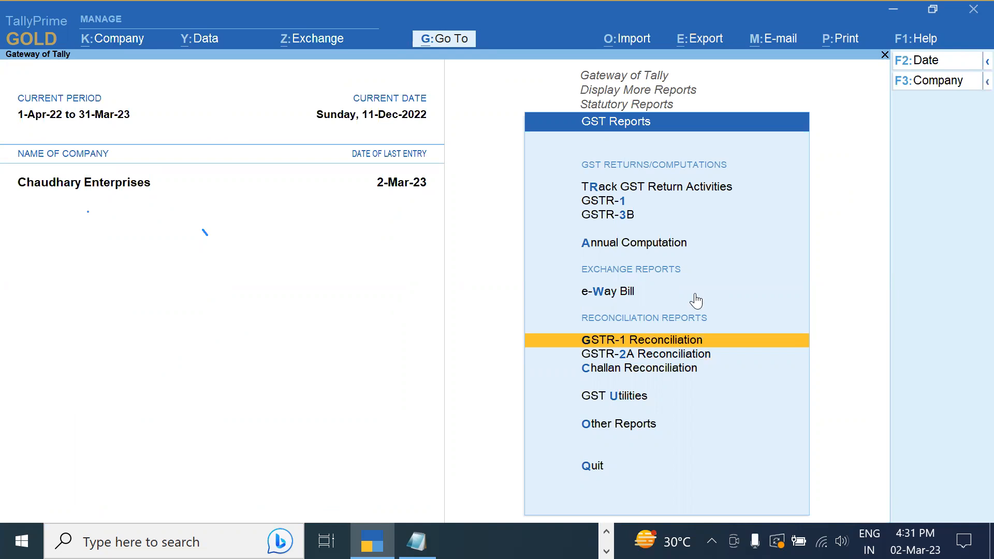
Return to the Statutory Reports menu and switch to the PowerPoint topics slide
key(Escape)
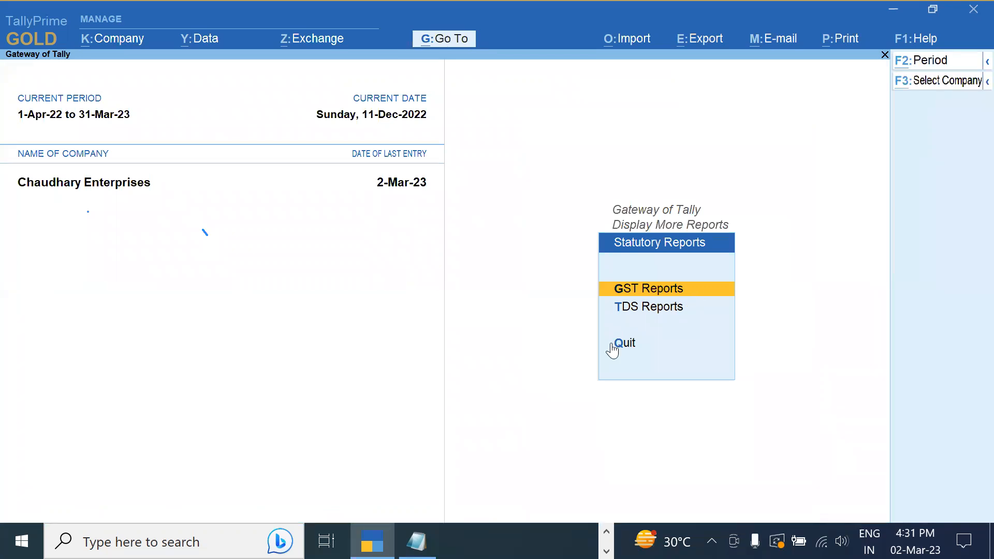
key(alt+Tab)
key(Tab)
key(Tab)
key(Tab)
key(Tab)
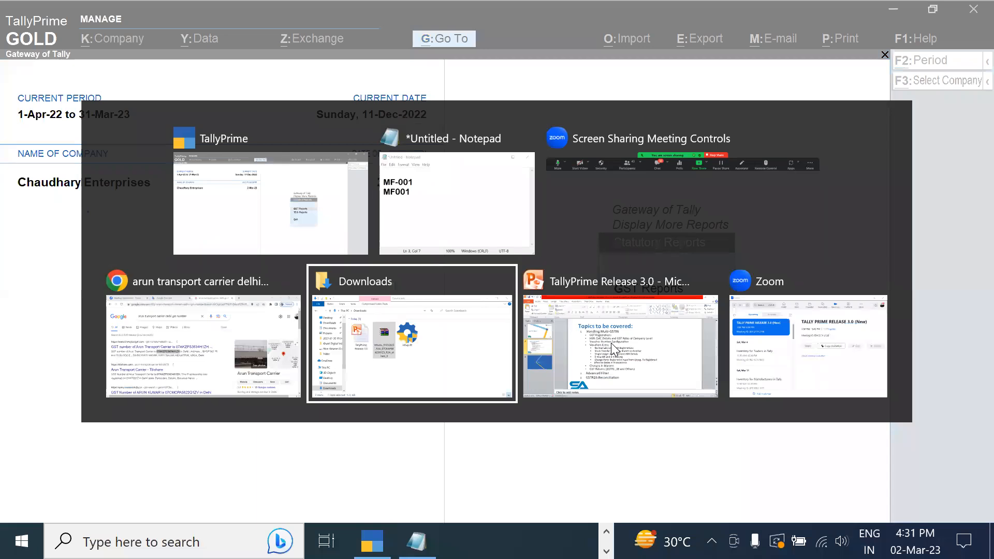